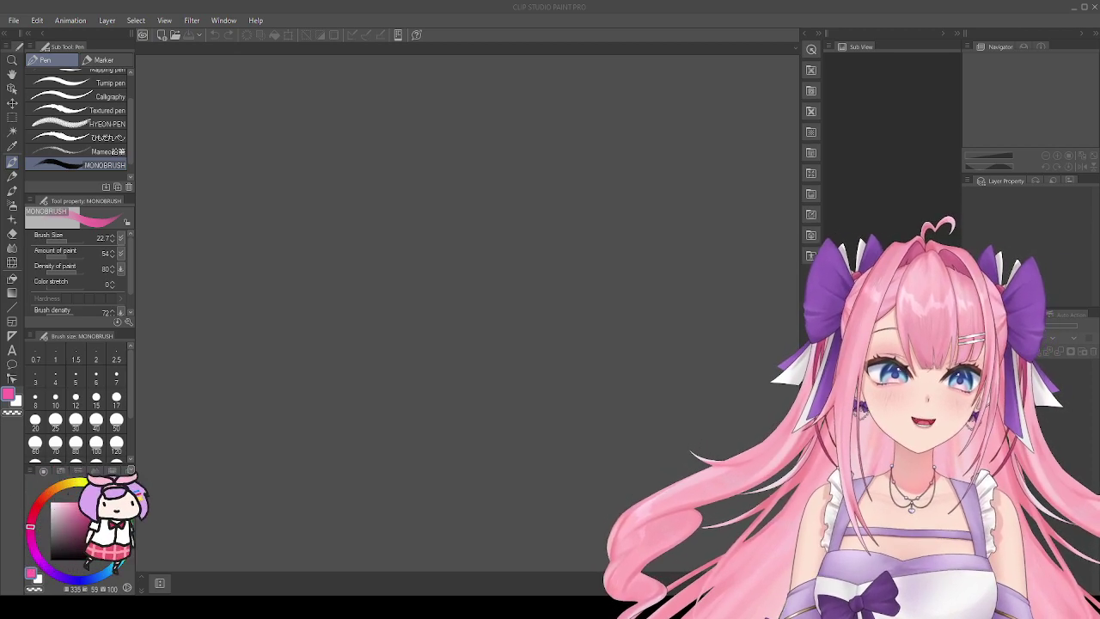
# Step: Create a new illustration canvas of 4000 x 5000 px at 72 dpi
pyautogui.press('alt')
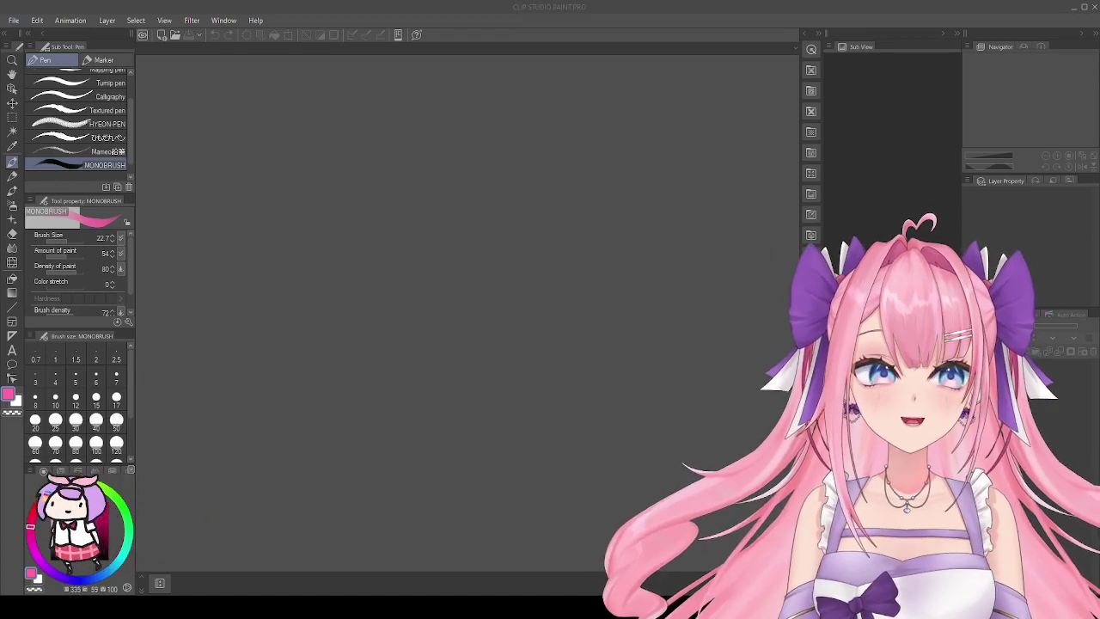
pyautogui.click(14, 21)
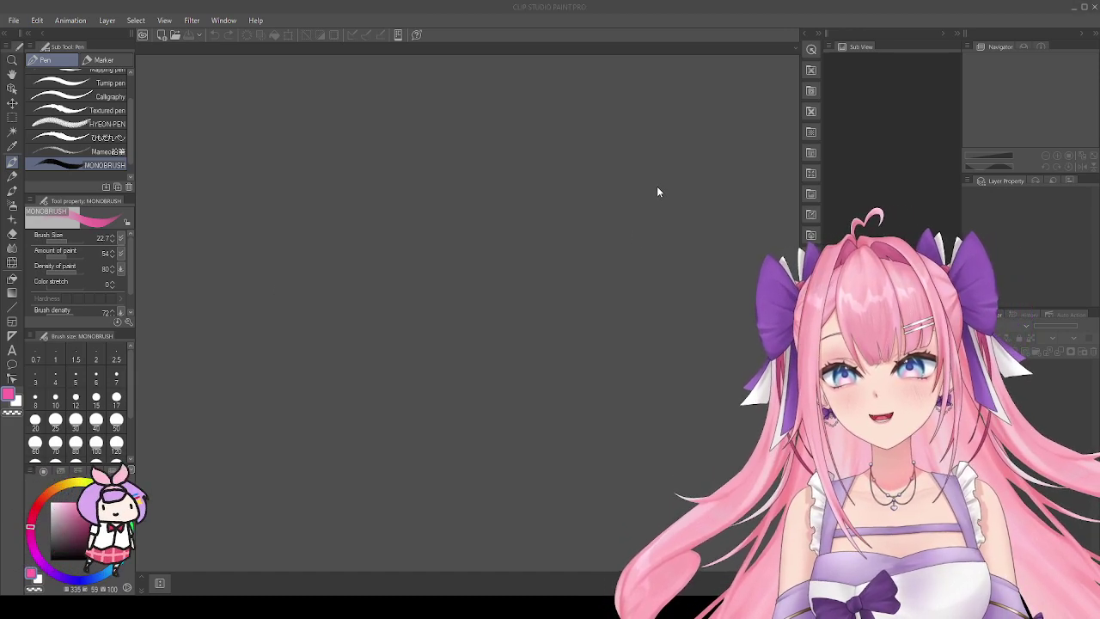
pyautogui.press('Return')
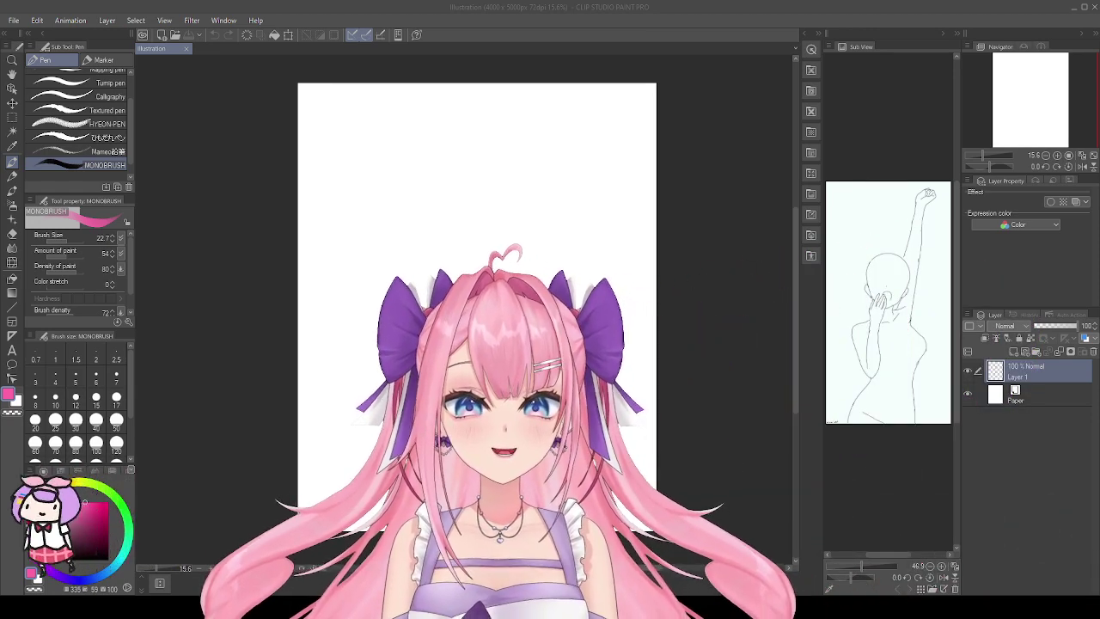
# Step: Enlarge the view of the pose reference and of the blank canvas
pyautogui.scroll(2, 889, 301)
pyautogui.scroll(-2, 889, 301)
pyautogui.scroll(2, 889, 301)
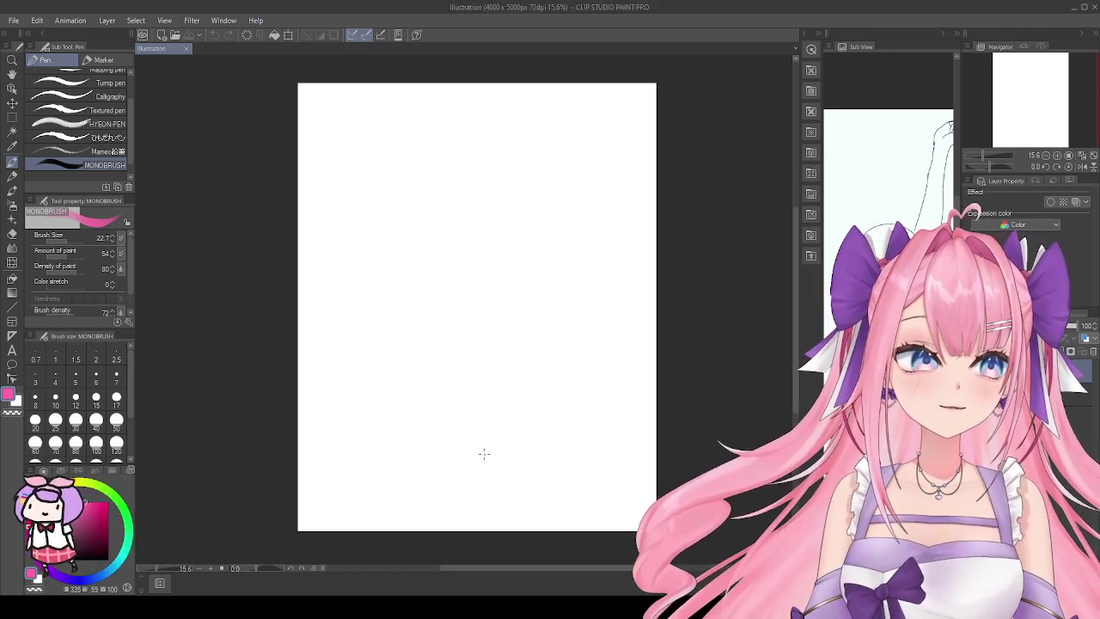
pyautogui.scroll(1, 432, 372)
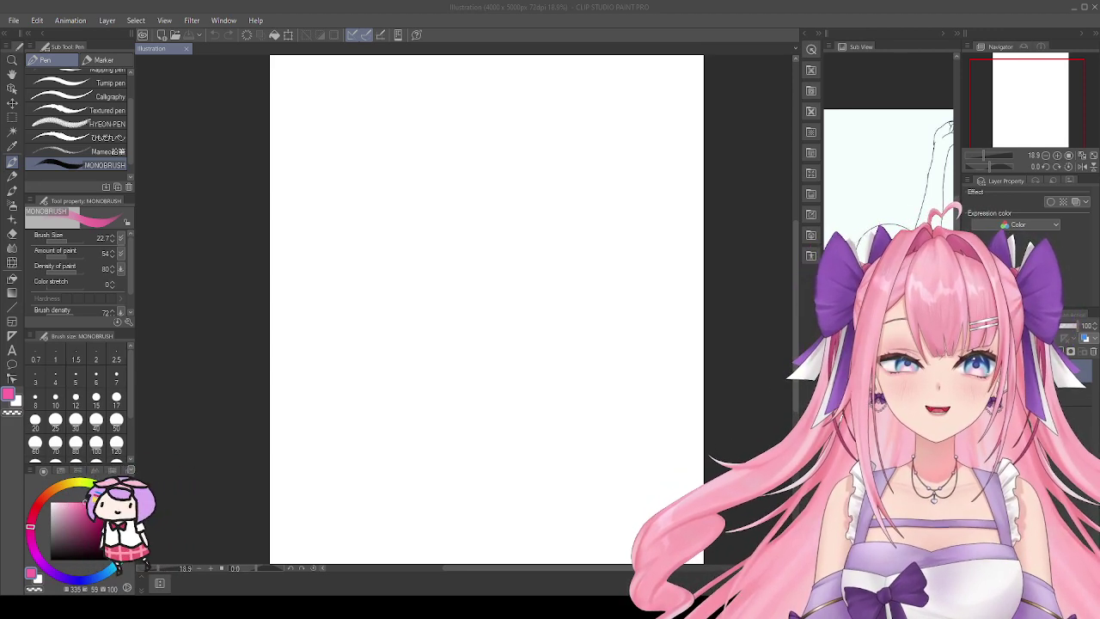
pyautogui.click(492, 589)
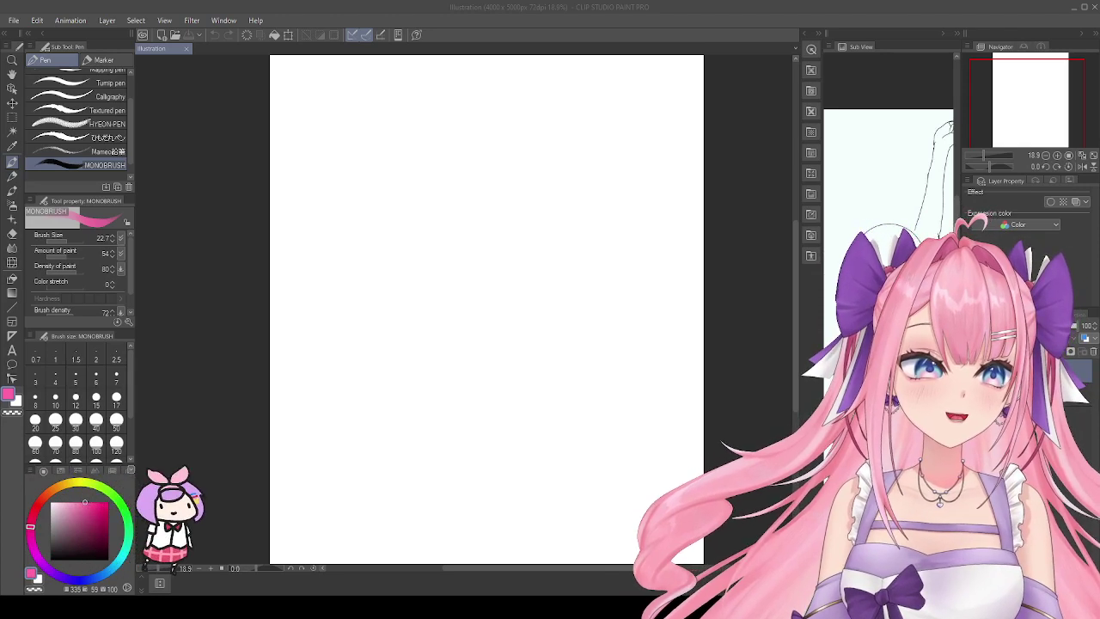
pyautogui.click(418, 241)
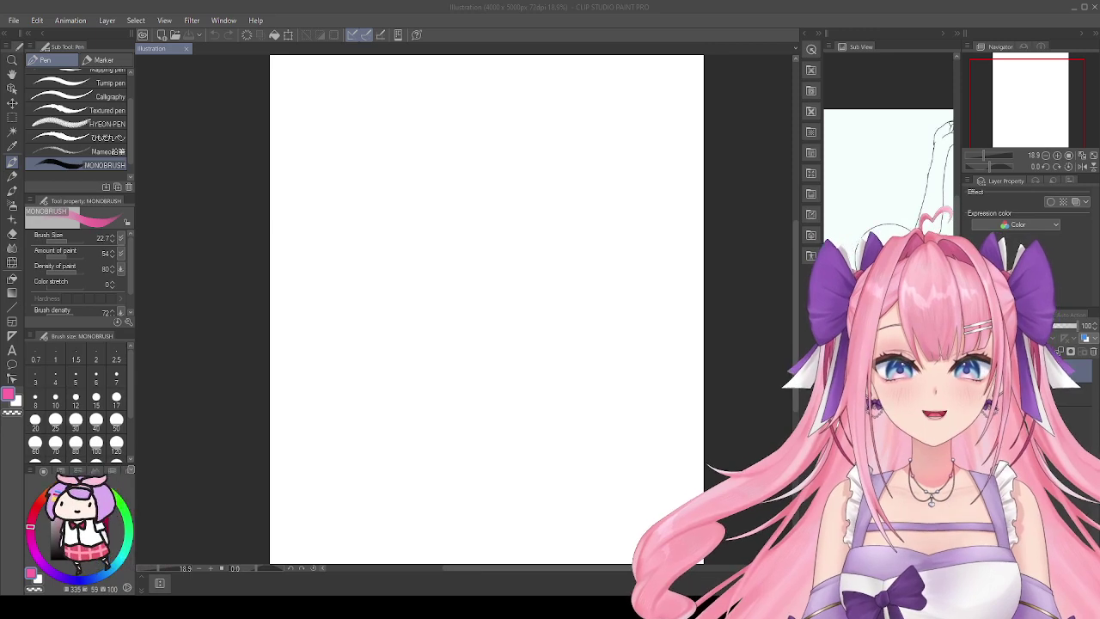
pyautogui.click(466, 160)
pyautogui.moveTo(435, 139)
pyautogui.mouseDown()
pyautogui.moveTo(401, 159)
pyautogui.moveTo(435, 136)
pyautogui.mouseUp()
pyautogui.click(215, 34)
pyautogui.moveTo(462, 203)
pyautogui.mouseDown()
pyautogui.moveTo(472, 234)
pyautogui.moveTo(456, 244)
pyautogui.moveTo(459, 200)
pyautogui.moveTo(455, 253)
pyautogui.moveTo(435, 254)
pyautogui.moveTo(476, 217)
pyautogui.moveTo(486, 247)
pyautogui.moveTo(425, 229)
pyautogui.moveTo(436, 282)
pyautogui.mouseUp()
pyautogui.hotkey('ctrl', 'z')
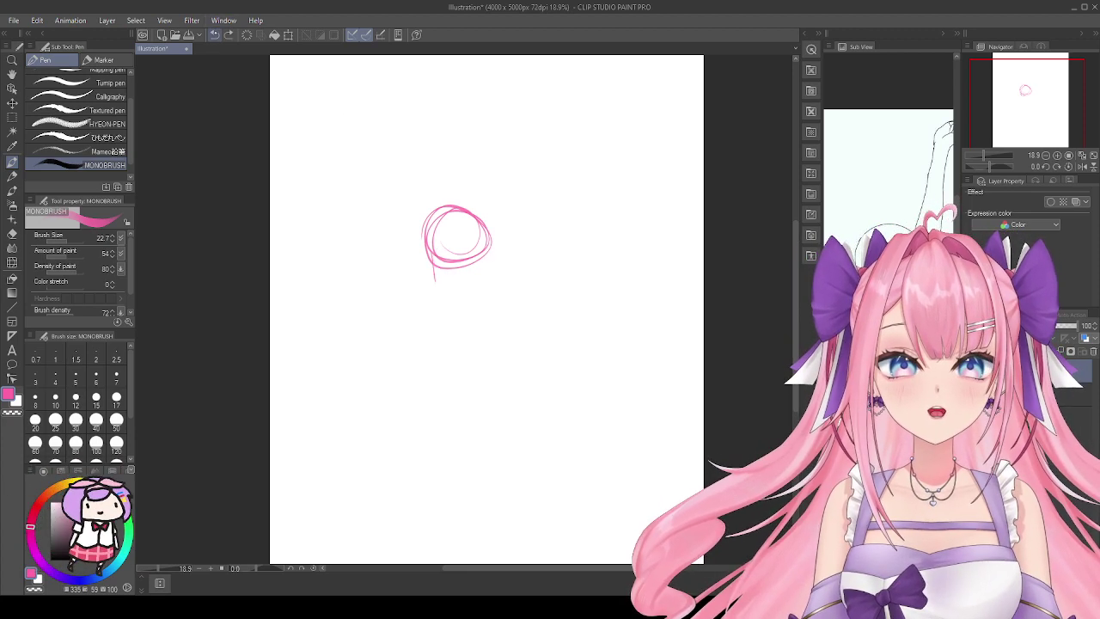
pyautogui.hotkey('ctrl', 'z')
pyautogui.hotkey('ctrl', 'z')
pyautogui.hotkey('ctrl', 'z')
pyautogui.hotkey('ctrl', 'z')
pyautogui.hotkey('ctrl', 'z')
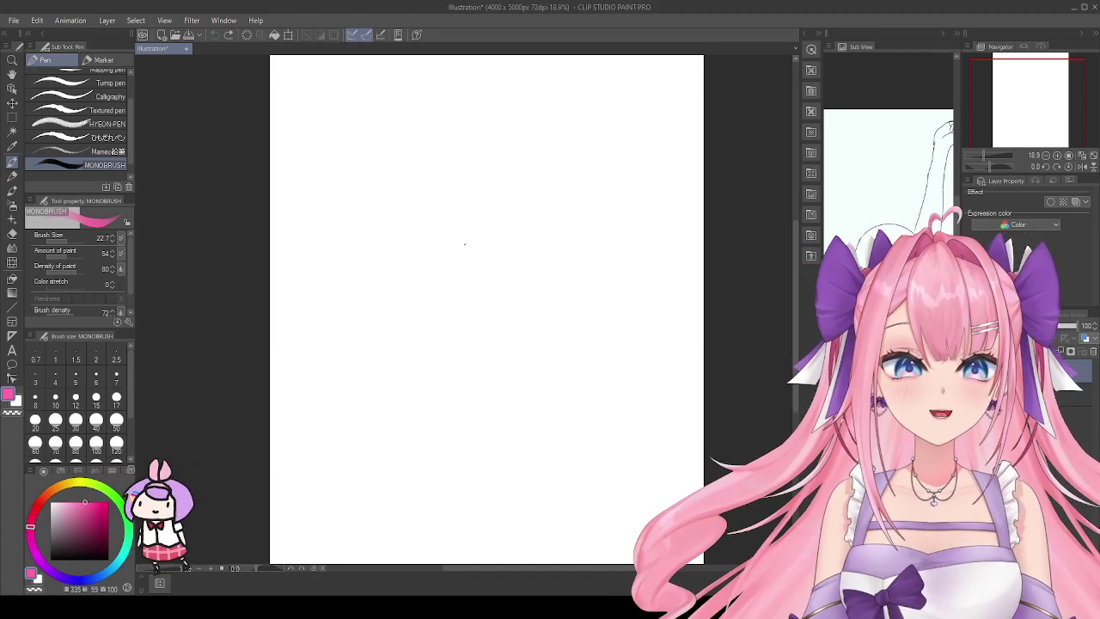
pyautogui.moveTo(458, 211)
pyautogui.mouseDown()
pyautogui.moveTo(463, 258)
pyautogui.moveTo(429, 257)
pyautogui.moveTo(492, 232)
pyautogui.moveTo(451, 274)
pyautogui.moveTo(462, 215)
pyautogui.moveTo(481, 270)
pyautogui.moveTo(484, 230)
pyautogui.mouseUp()
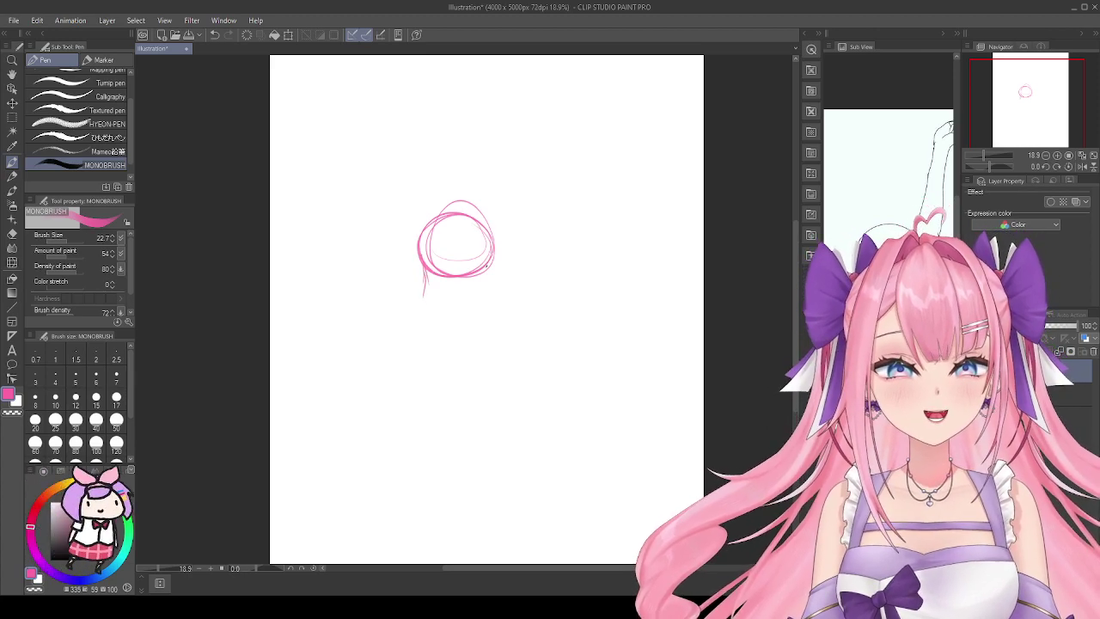
pyautogui.moveTo(490, 264); pyautogui.dragTo(484, 286)
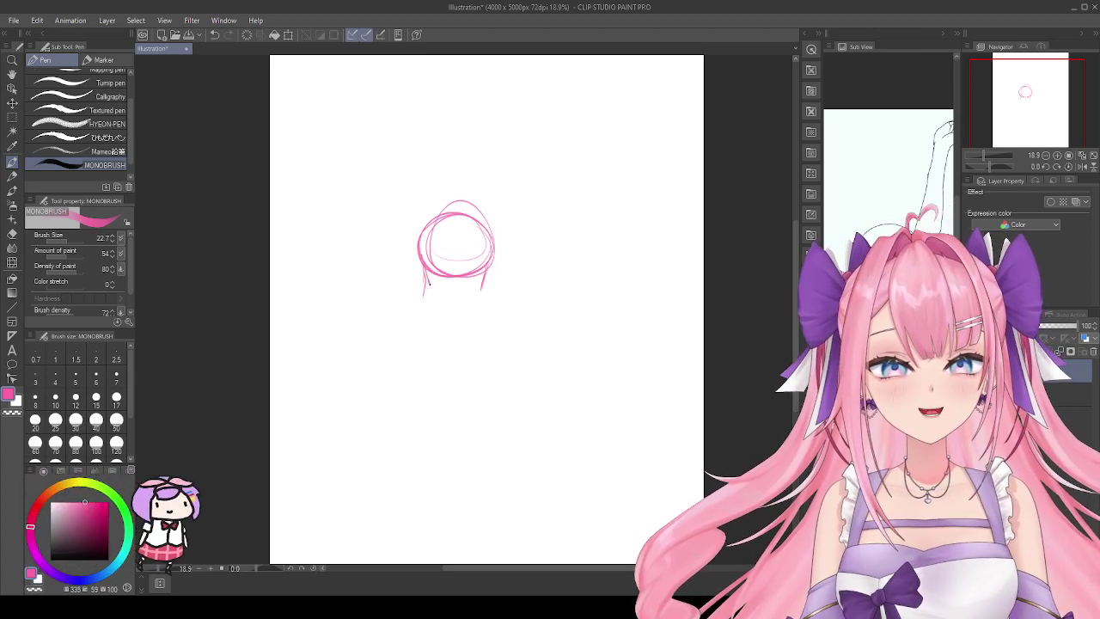
pyautogui.moveTo(425, 294); pyautogui.dragTo(452, 306)
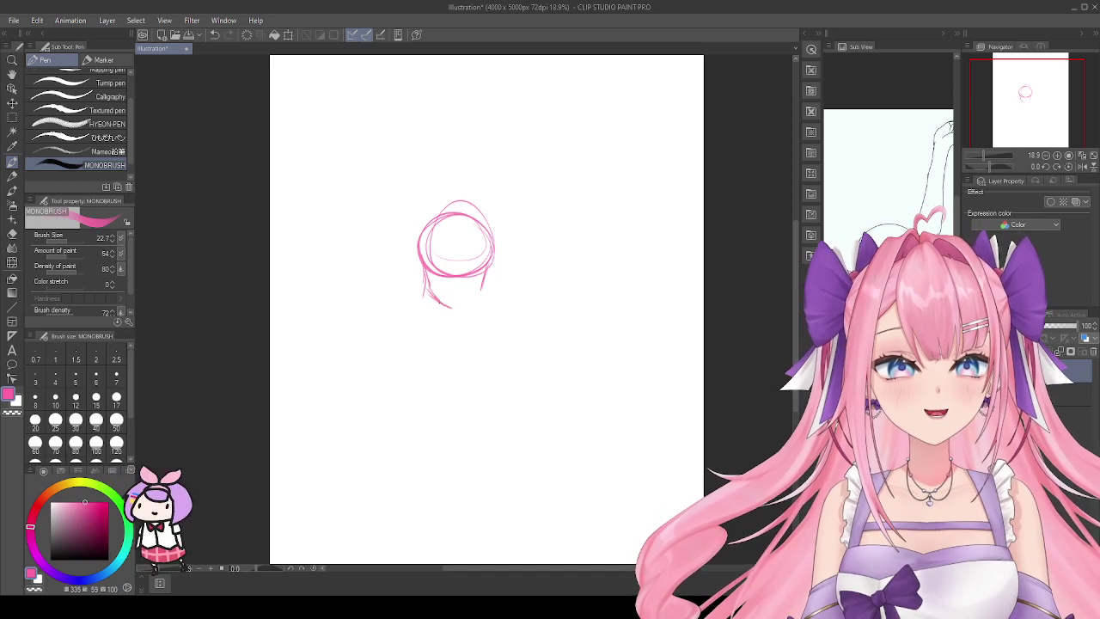
pyautogui.press('e')
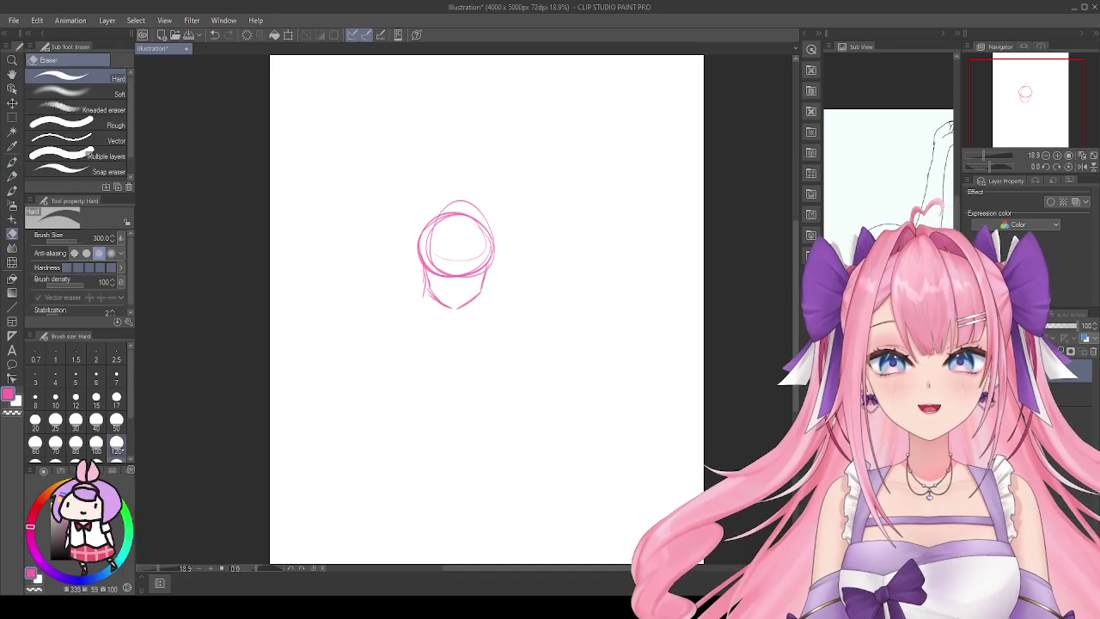
pyautogui.moveTo(434, 288); pyautogui.dragTo(487, 245)
pyautogui.press('Delete')
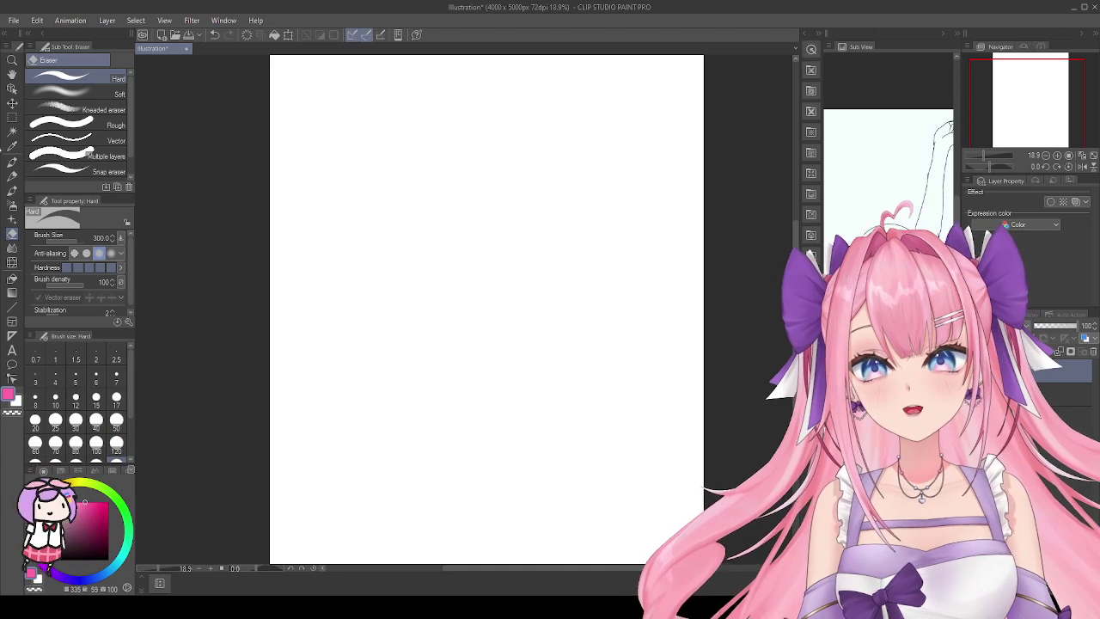
# Step: Sketch a round head with a vertical centre line, a horizontal guide across its lower edge, a pointed jaw and ears in pink MONOBRUSH
pyautogui.press('p')
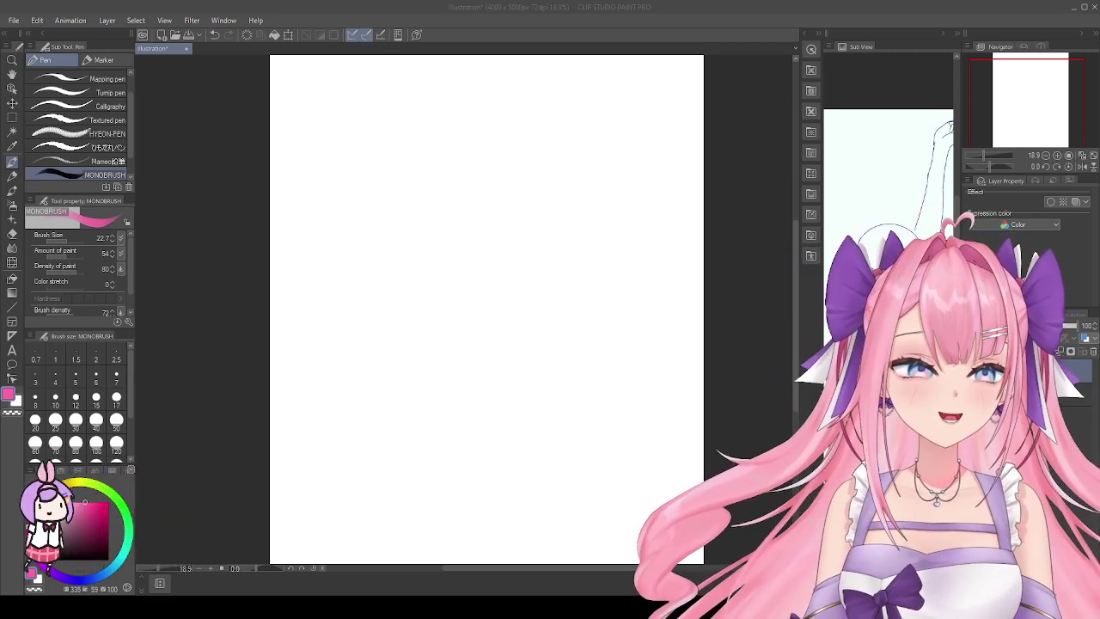
pyautogui.moveTo(464, 231)
pyautogui.mouseDown()
pyautogui.moveTo(472, 260)
pyautogui.moveTo(422, 221)
pyautogui.moveTo(479, 246)
pyautogui.moveTo(434, 276)
pyautogui.moveTo(421, 220)
pyautogui.moveTo(441, 268)
pyautogui.mouseUp()
pyautogui.moveTo(446, 212); pyautogui.dragTo(441, 333)
pyautogui.moveTo(444, 278); pyautogui.dragTo(441, 329)
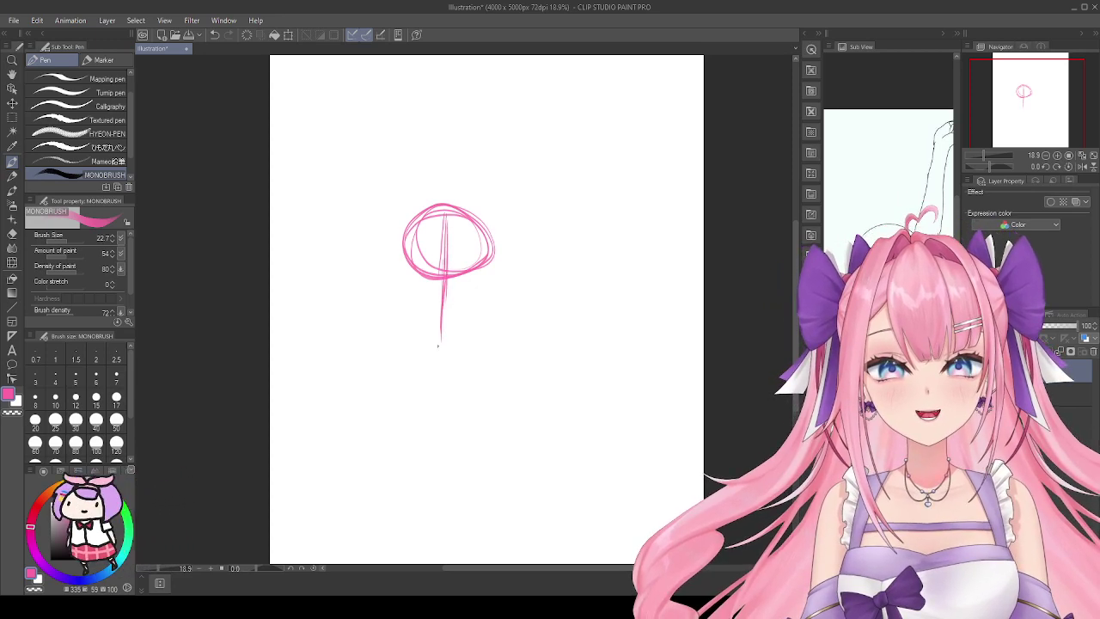
pyautogui.moveTo(387, 265); pyautogui.dragTo(507, 277)
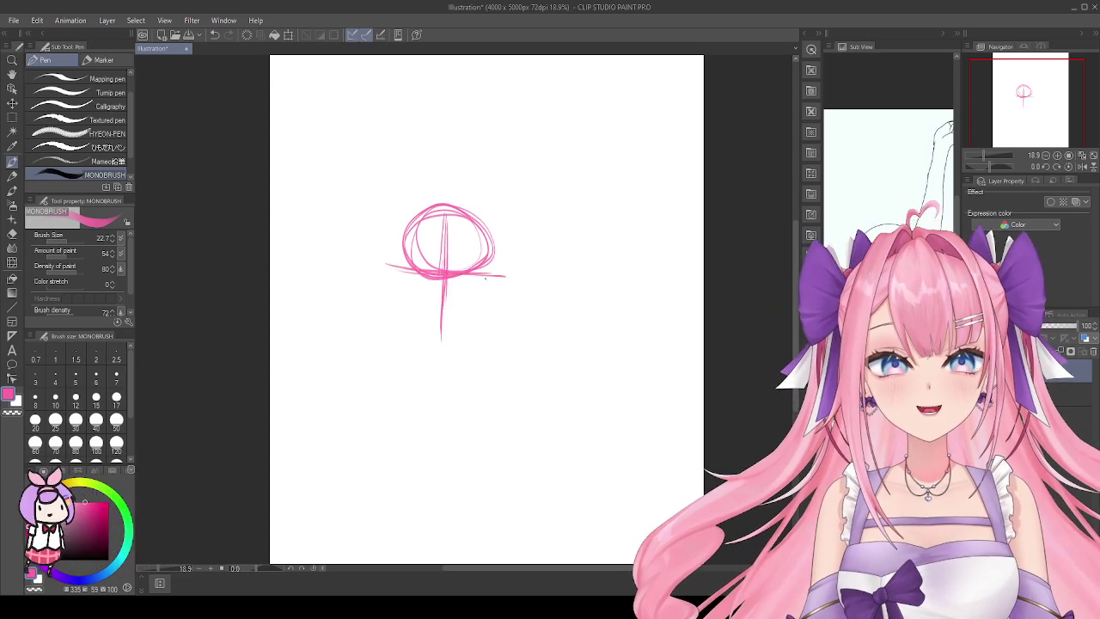
pyautogui.moveTo(416, 270)
pyautogui.mouseDown()
pyautogui.moveTo(417, 300)
pyautogui.moveTo(439, 314)
pyautogui.mouseUp()
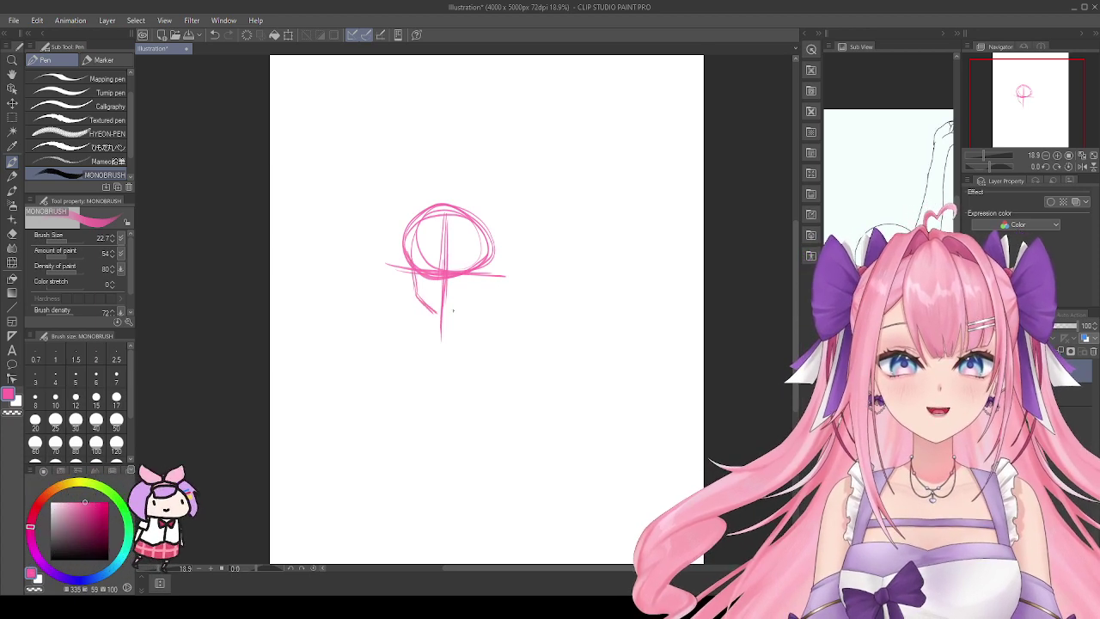
pyautogui.moveTo(486, 263)
pyautogui.mouseDown()
pyautogui.moveTo(476, 287)
pyautogui.moveTo(438, 315)
pyautogui.moveTo(428, 303)
pyautogui.mouseUp()
pyautogui.moveTo(425, 297); pyautogui.dragTo(442, 312)
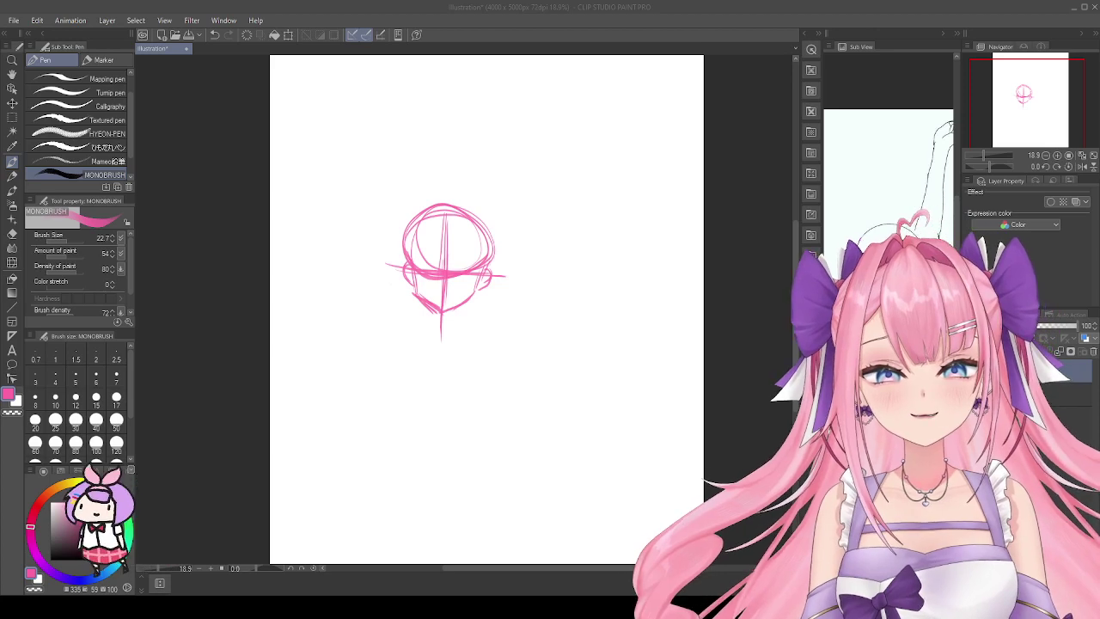
# Step: Sketch the neck and shoulder line below the jaw and the long outlines of the raised arm beside the head
pyautogui.click(337, 371)
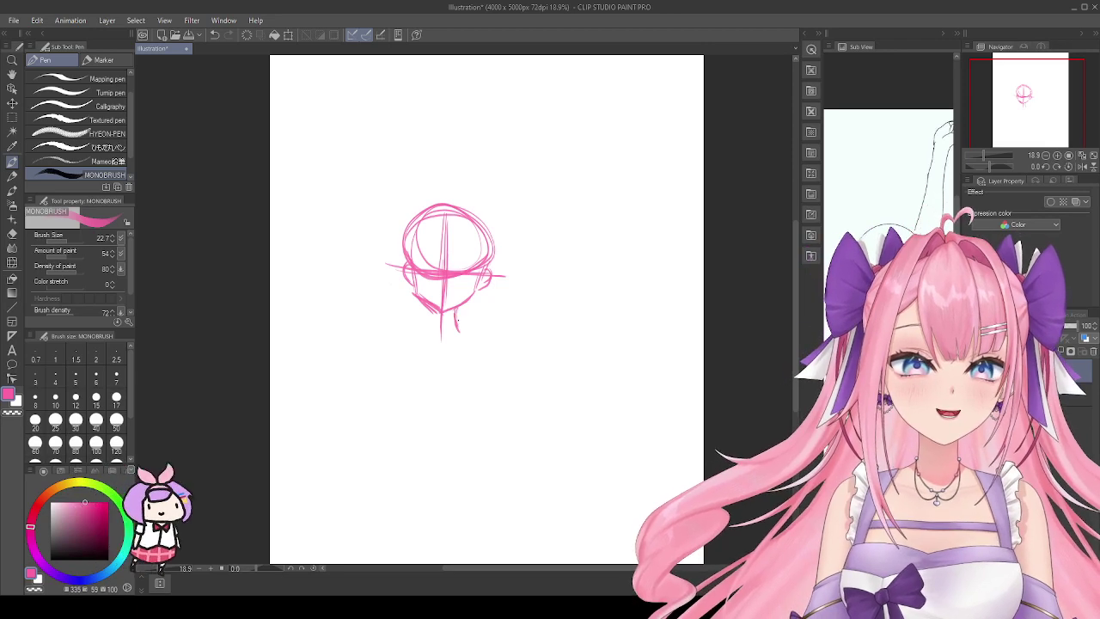
pyautogui.moveTo(459, 321); pyautogui.dragTo(475, 321)
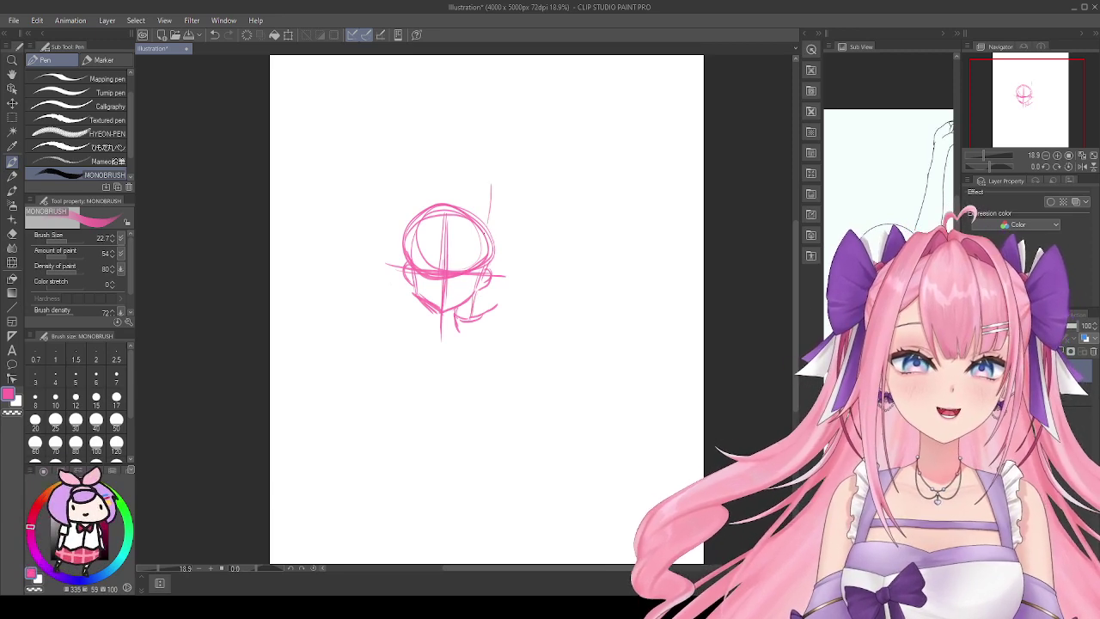
pyautogui.moveTo(520, 166); pyautogui.dragTo(509, 230)
pyautogui.moveTo(518, 189); pyautogui.dragTo(510, 292)
pyautogui.moveTo(509, 226); pyautogui.dragTo(501, 303)
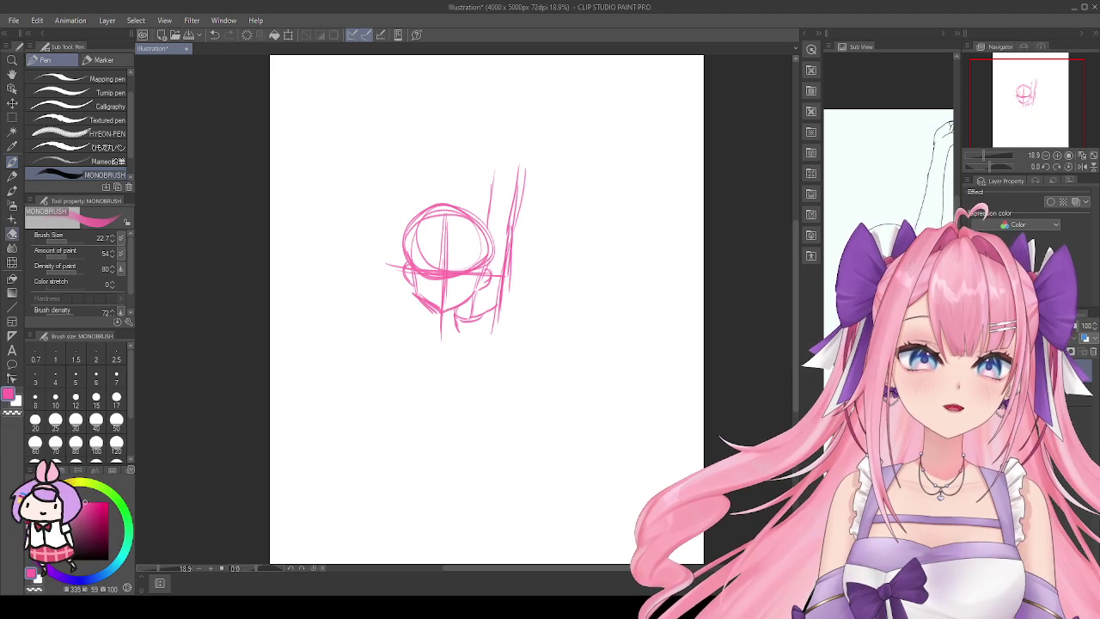
# Step: Erase the overlapping strokes at the base of the raised arm with the Hard eraser at size 30
pyautogui.press('e')
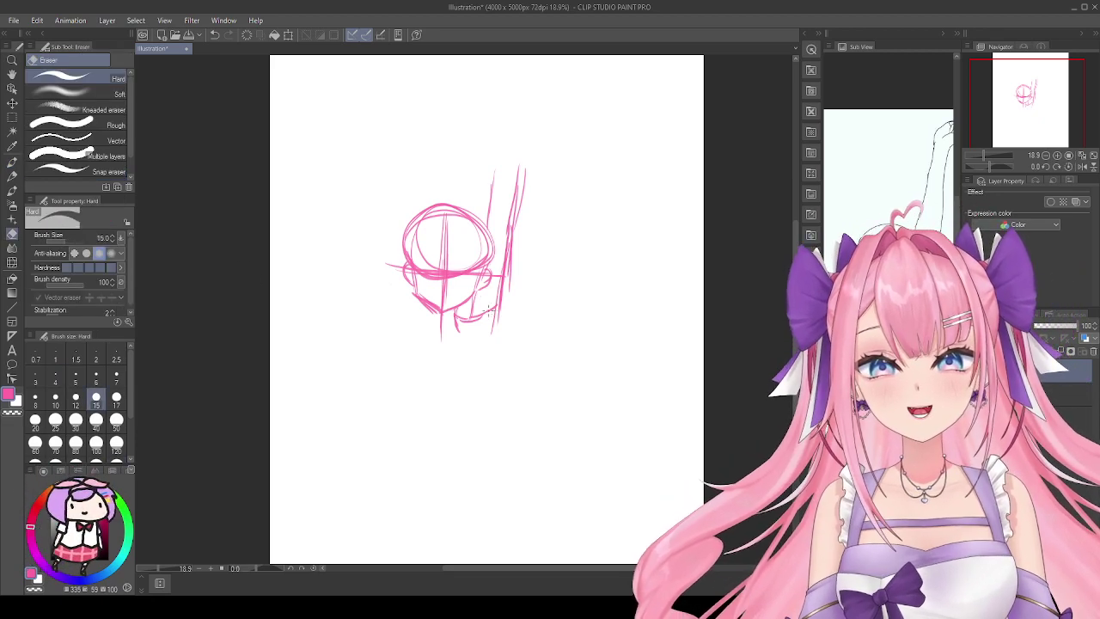
pyautogui.press(']')
pyautogui.press(']')
pyautogui.press(']')
pyautogui.press(']')
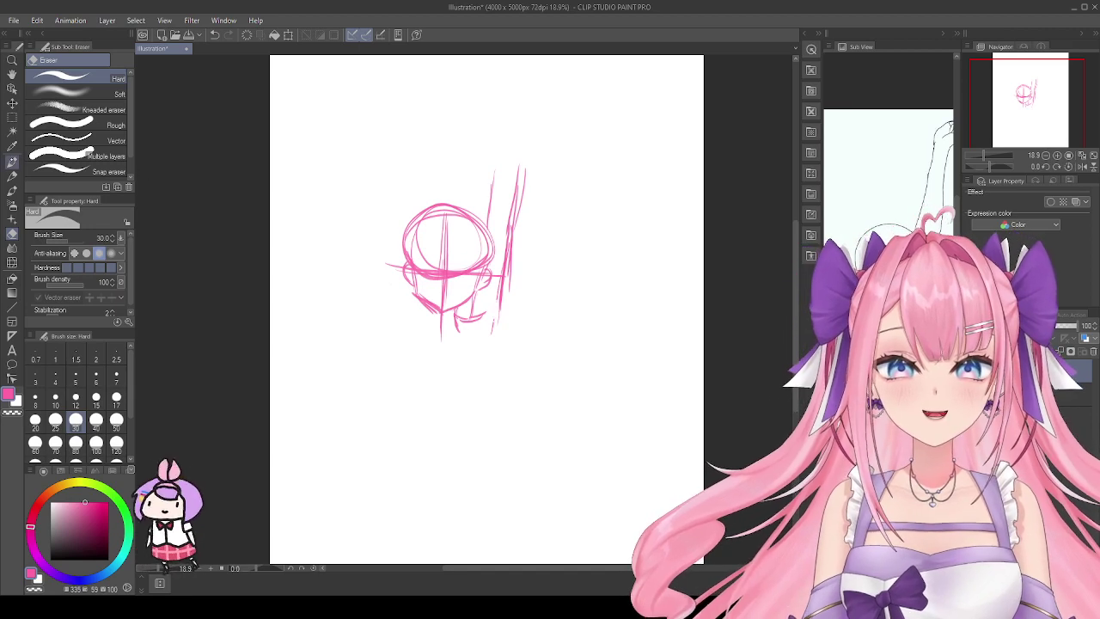
# Step: Sketch the torso's side from the base of the raised arm down into a rounded chest curve
pyautogui.press('p')
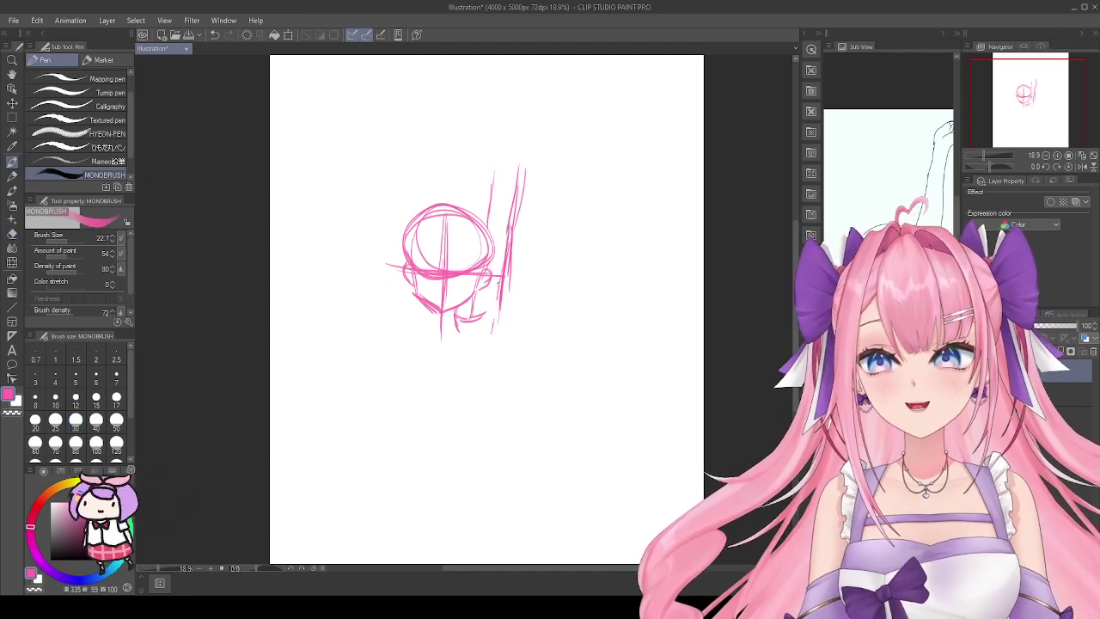
pyautogui.moveTo(491, 326); pyautogui.dragTo(495, 348)
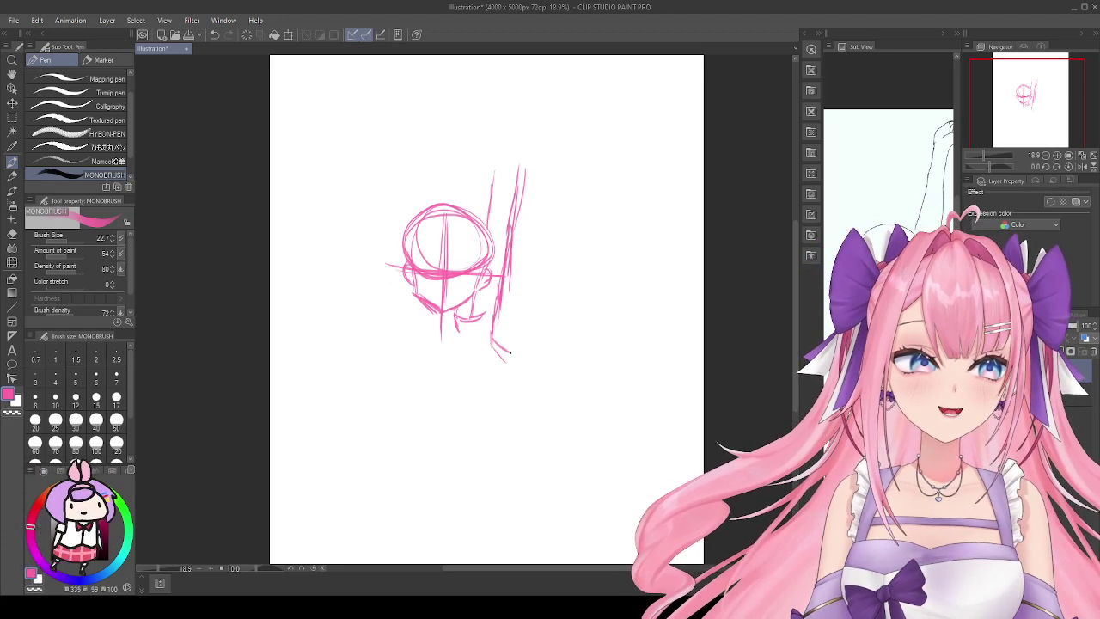
pyautogui.moveTo(494, 344)
pyautogui.mouseDown()
pyautogui.moveTo(519, 358)
pyautogui.moveTo(531, 391)
pyautogui.moveTo(497, 395)
pyautogui.mouseUp()
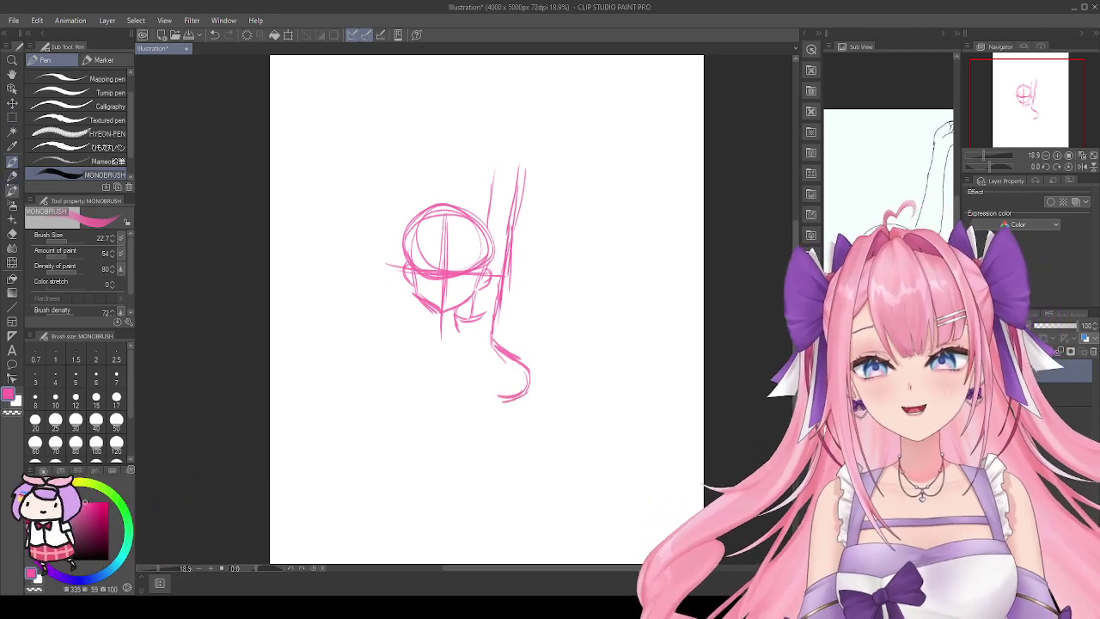
# Step: Lasso the head sketch, scale it up to about 111%, and clear the selection
pyautogui.click(12, 117)
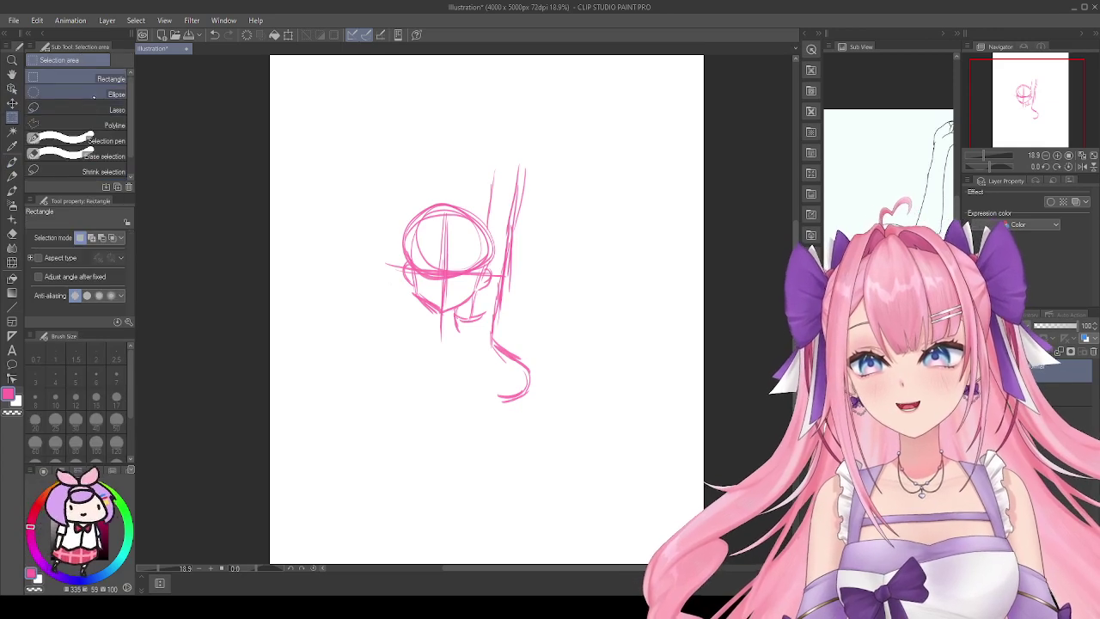
pyautogui.click(98, 108)
pyautogui.moveTo(420, 193)
pyautogui.mouseDown()
pyautogui.moveTo(409, 322)
pyautogui.moveTo(470, 301)
pyautogui.moveTo(496, 269)
pyautogui.moveTo(489, 235)
pyautogui.moveTo(389, 276)
pyautogui.moveTo(433, 327)
pyautogui.moveTo(475, 302)
pyautogui.moveTo(500, 261)
pyautogui.moveTo(451, 203)
pyautogui.mouseUp()
pyautogui.hotkey('ctrl', 'd')
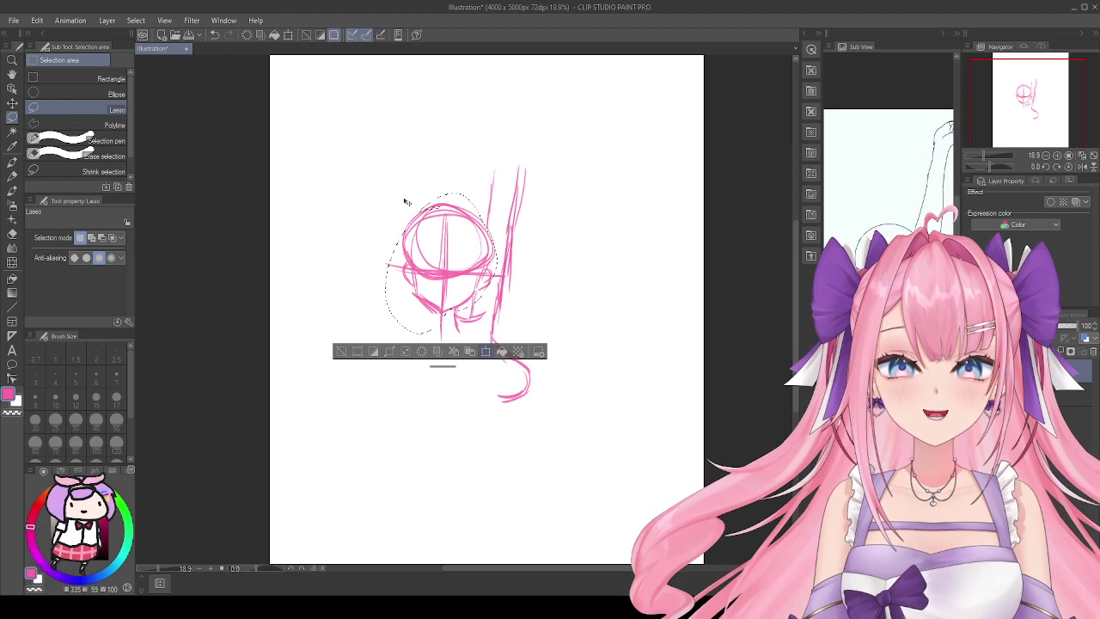
pyautogui.hotkey('ctrl', 't')
pyautogui.moveTo(386, 189); pyautogui.dragTo(371, 178)
pyautogui.moveTo(451, 234); pyautogui.dragTo(455, 238)
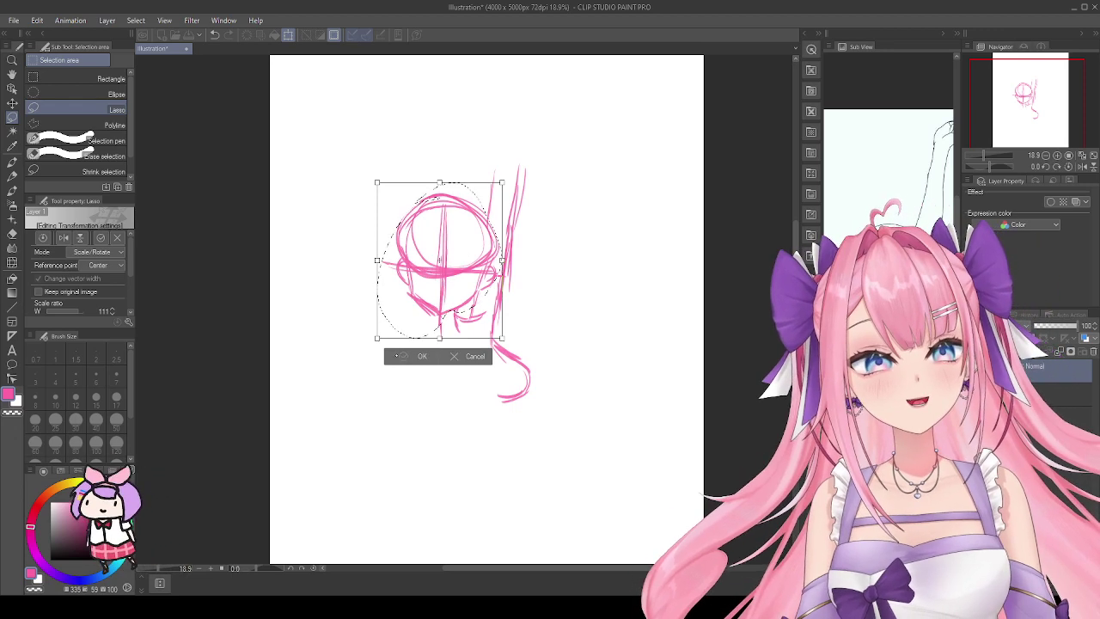
pyautogui.click(401, 356)
pyautogui.click(340, 356)
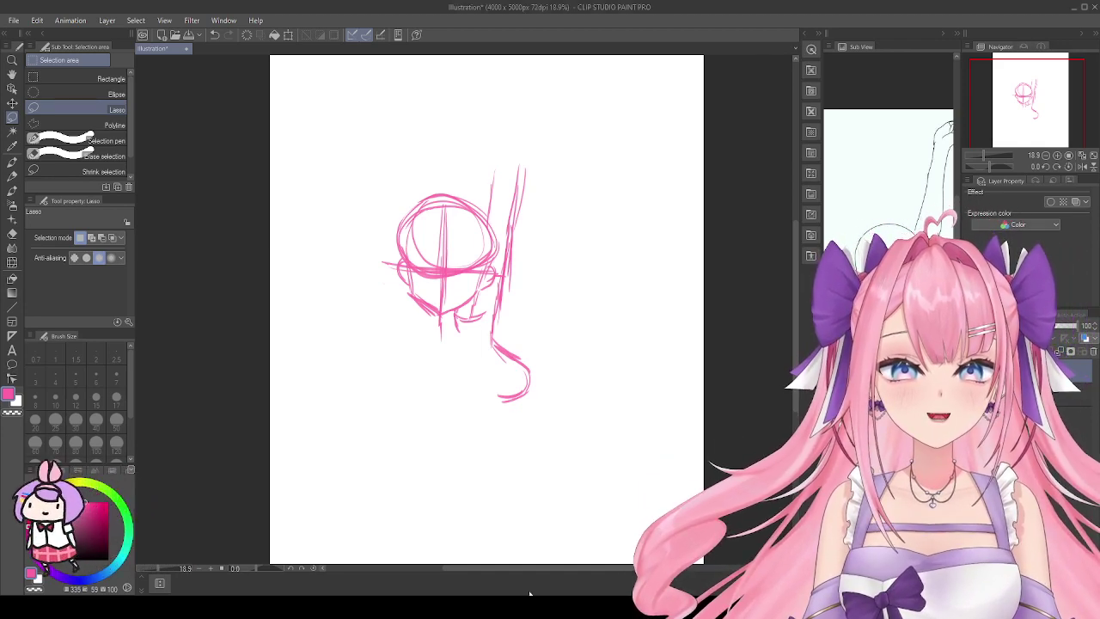
# Step: Erase the centre line below the chin and reinforce the raised arm and chest outlines, extending the arm upward
pyautogui.click(13, 233)
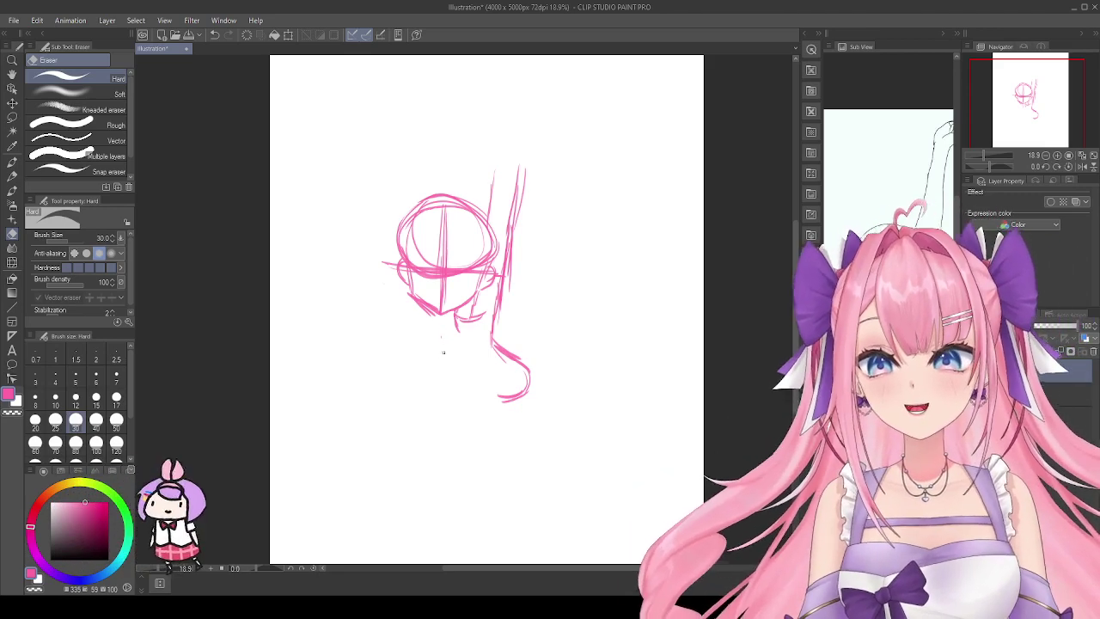
pyautogui.press('p')
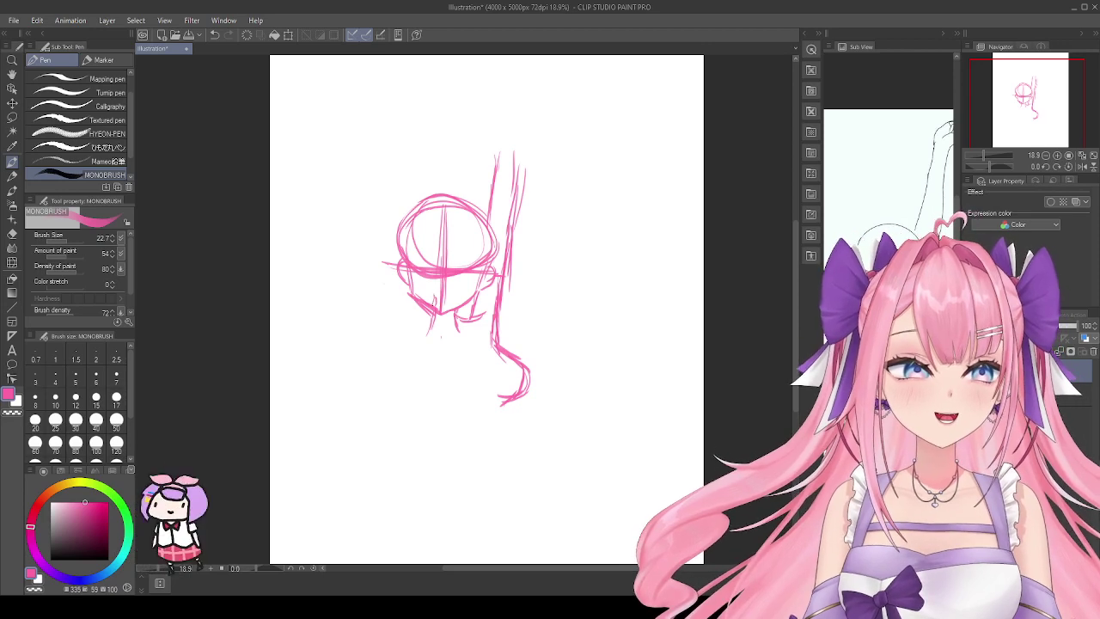
# Step: Undo the latest neck strokes beneath the jaw
pyautogui.hotkey('ctrl', 'z')
pyautogui.hotkey('ctrl', 'z')
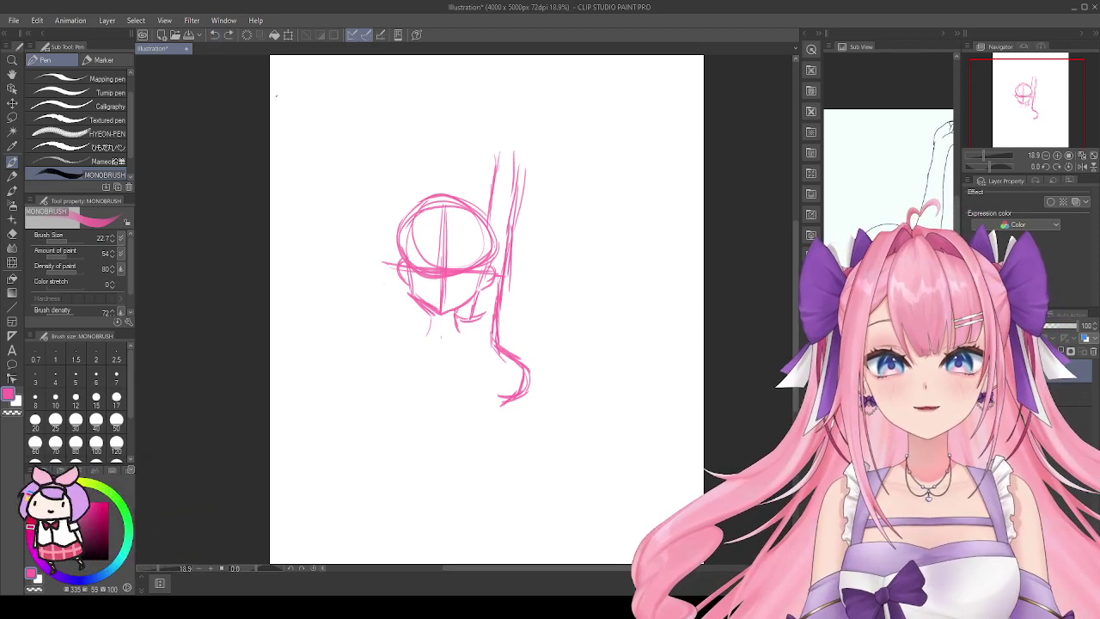
pyautogui.hotkey('ctrl', 'z')
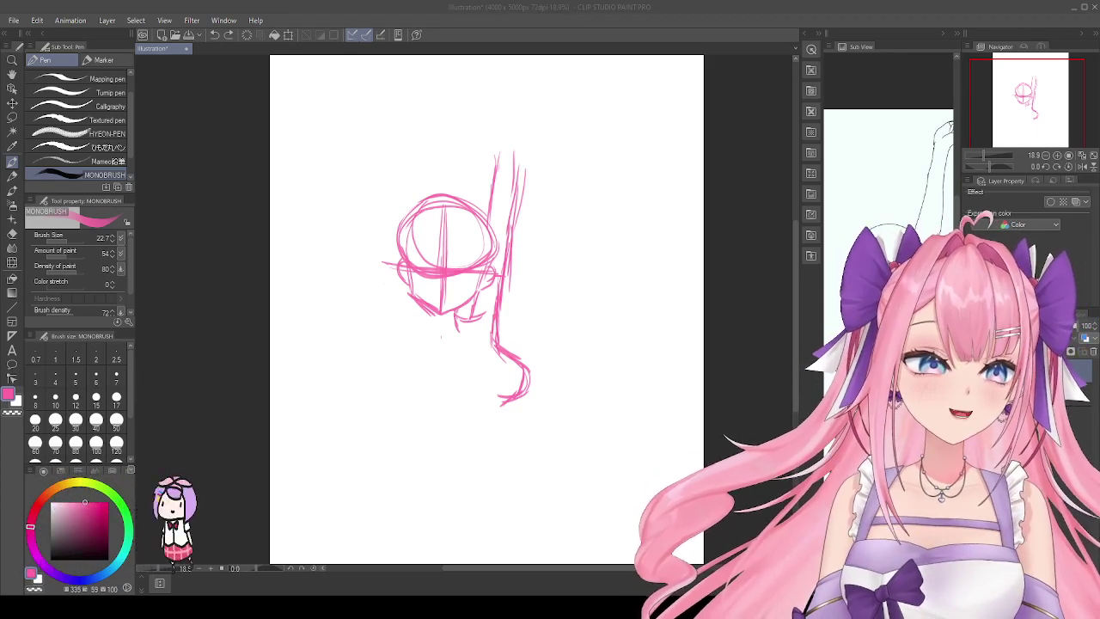
# Step: Sketch the missing neck side below the chin, hatch under the jaw, and draw a line down from its left corner
pyautogui.click(430, 374)
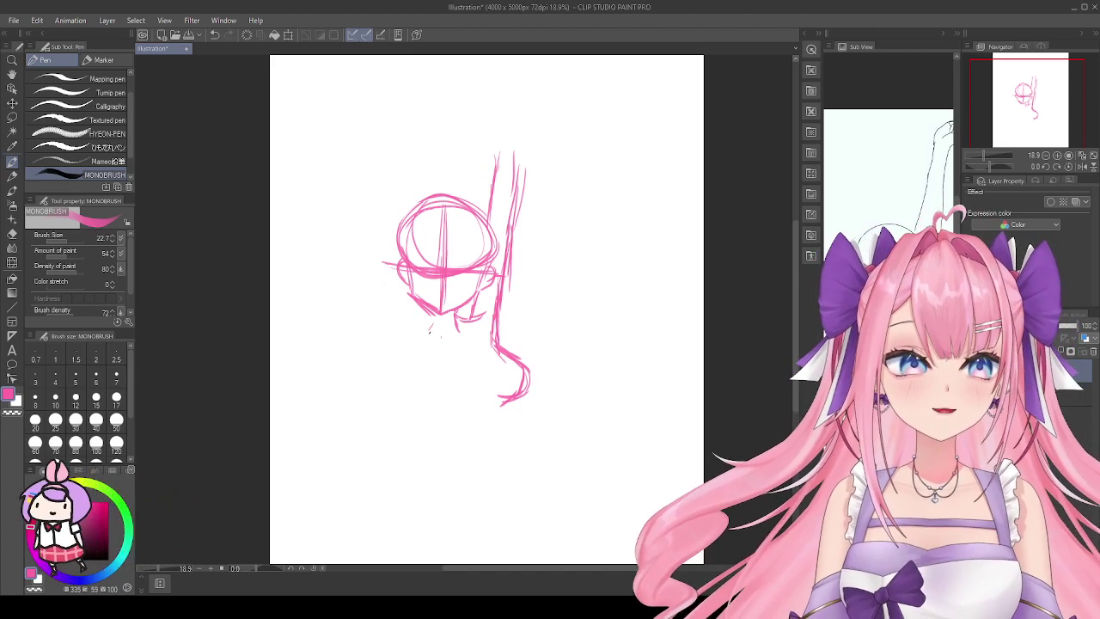
pyautogui.moveTo(434, 314); pyautogui.dragTo(429, 333)
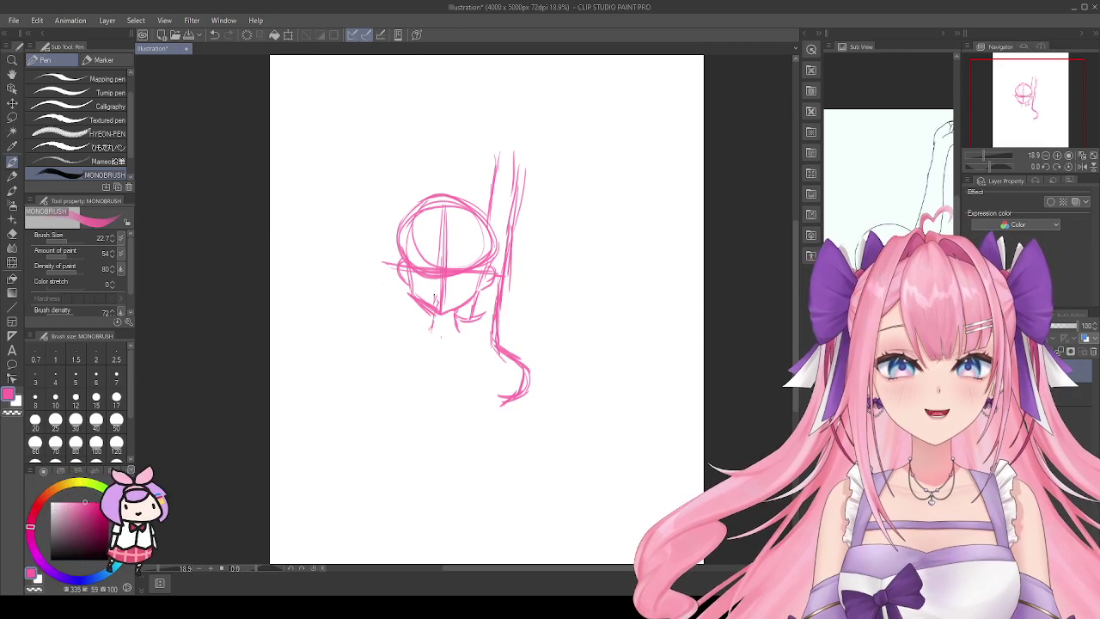
pyautogui.moveTo(416, 297); pyautogui.dragTo(408, 346)
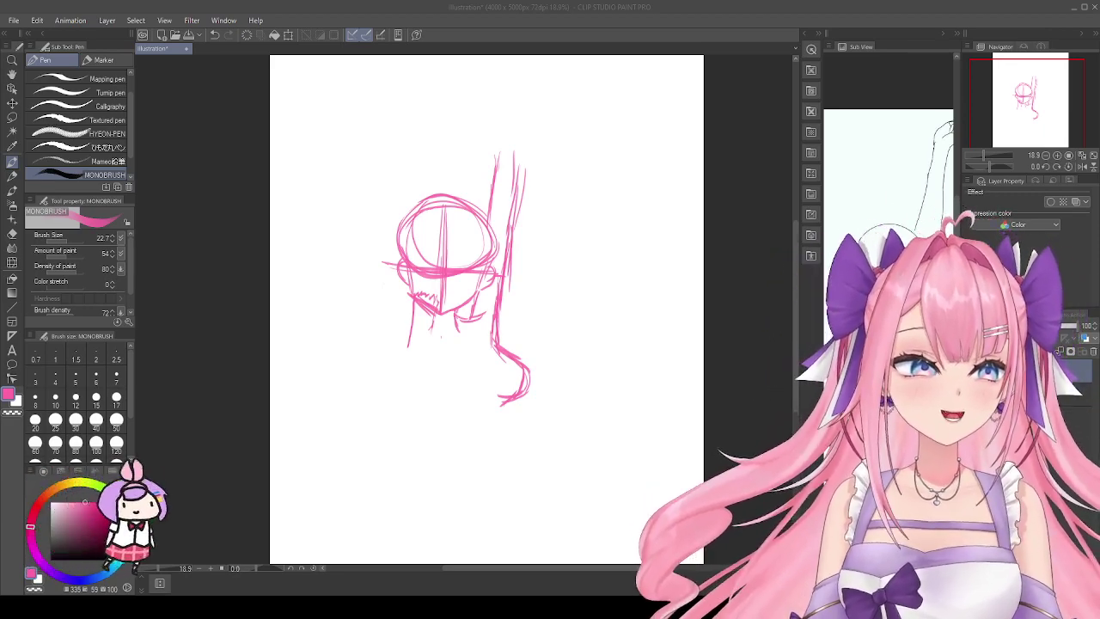
# Step: Sketch and redraw the torso's side below the chest curve, tapering into the waist and flaring out to the hip
pyautogui.moveTo(503, 397); pyautogui.dragTo(495, 430)
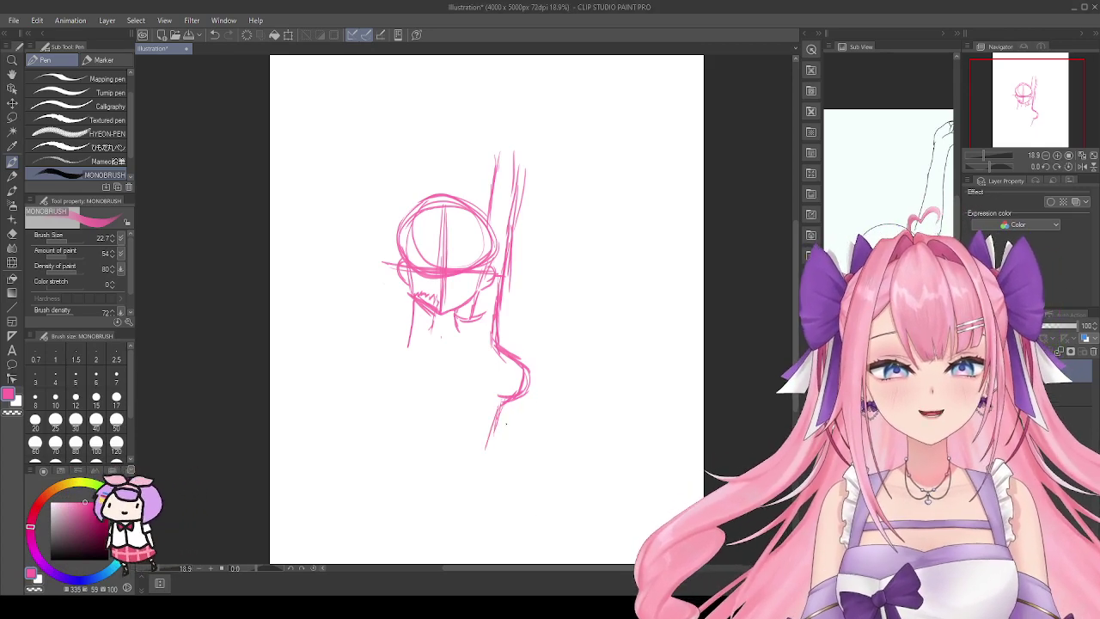
pyautogui.press('e')
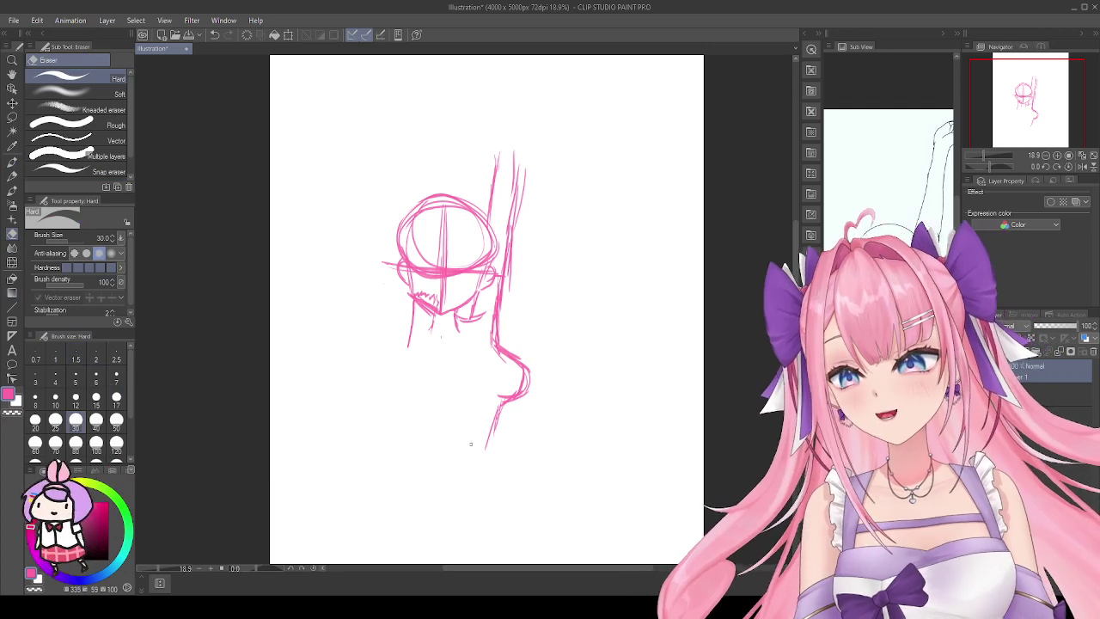
pyautogui.moveTo(499, 404); pyautogui.dragTo(490, 435)
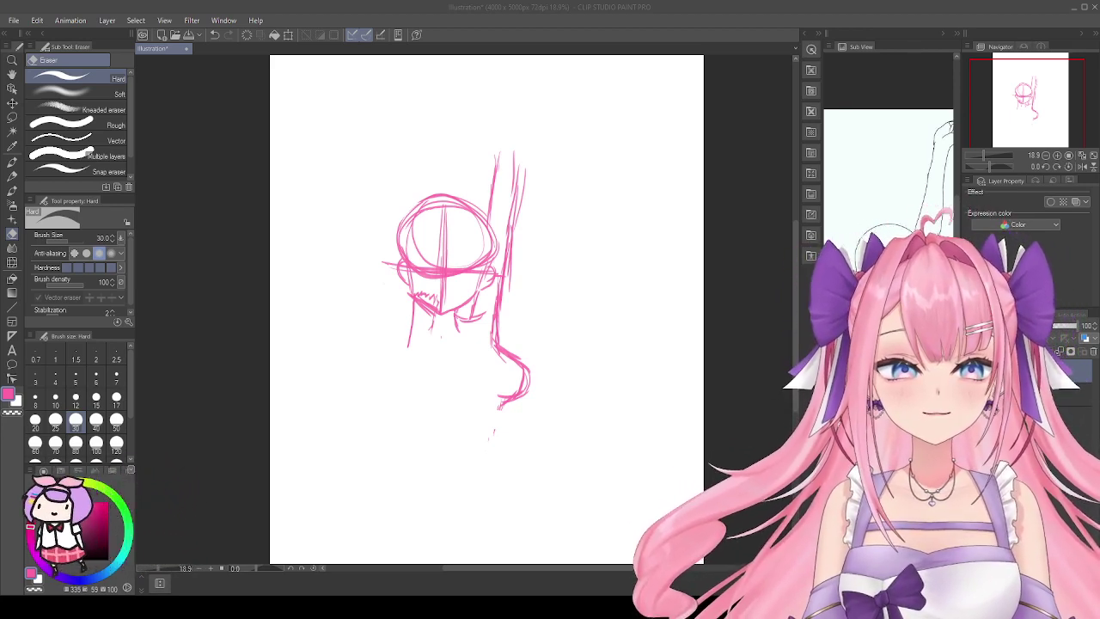
pyautogui.click(12, 161)
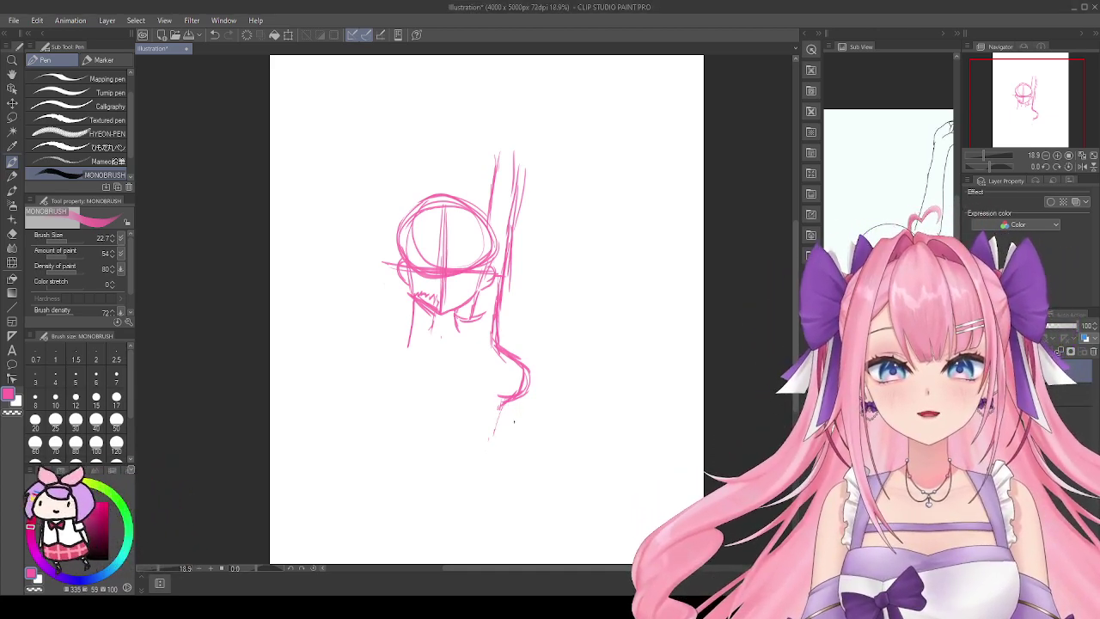
pyautogui.moveTo(500, 403); pyautogui.dragTo(488, 443)
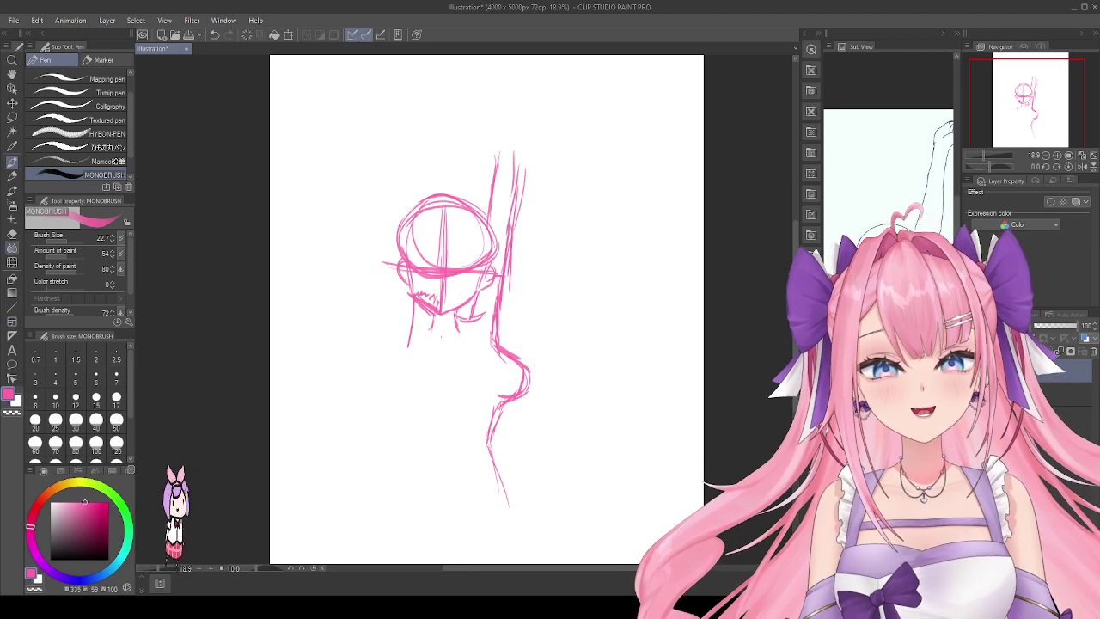
# Step: Set the eraser size to 300 and erase the whole figure sketch
pyautogui.press('e')
pyautogui.scroll(-2, 76, 404)
pyautogui.click(117, 436)
pyautogui.moveTo(498, 503)
pyautogui.mouseDown()
pyautogui.moveTo(525, 433)
pyautogui.moveTo(507, 260)
pyautogui.moveTo(455, 189)
pyautogui.moveTo(405, 290)
pyautogui.moveTo(489, 140)
pyautogui.moveTo(335, 253)
pyautogui.mouseUp()
pyautogui.press('p')
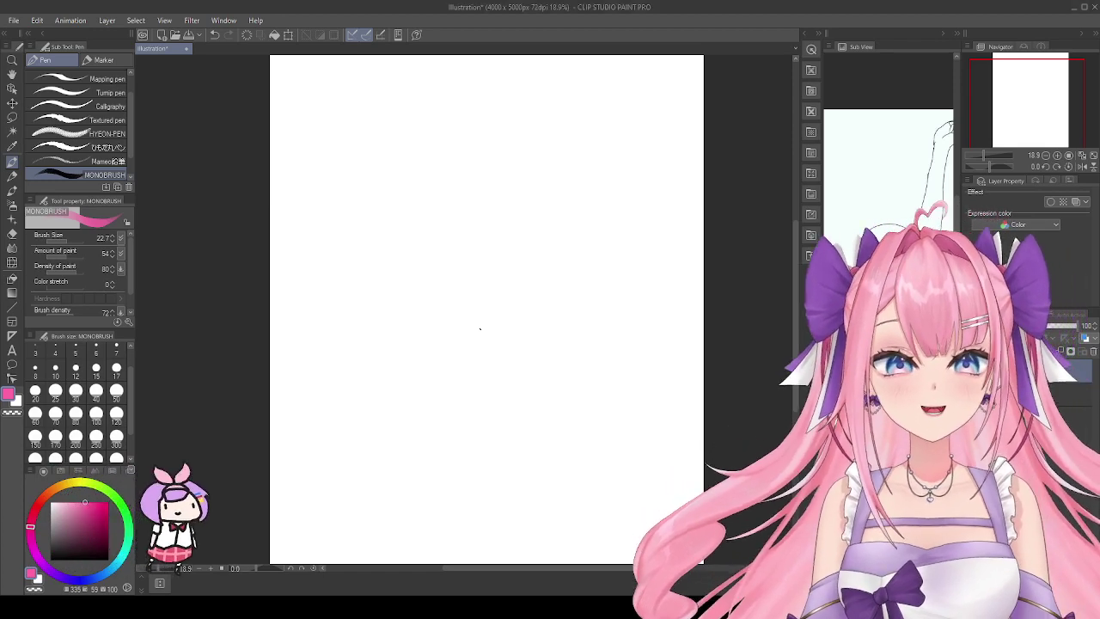
# Step: Try a new head shape, discard it, and clear the old figure sketch from the canvas
pyautogui.moveTo(440, 142); pyautogui.dragTo(581, 160)
pyautogui.moveTo(504, 112)
pyautogui.mouseDown()
pyautogui.moveTo(393, 344)
pyautogui.moveTo(413, 348)
pyautogui.mouseUp()
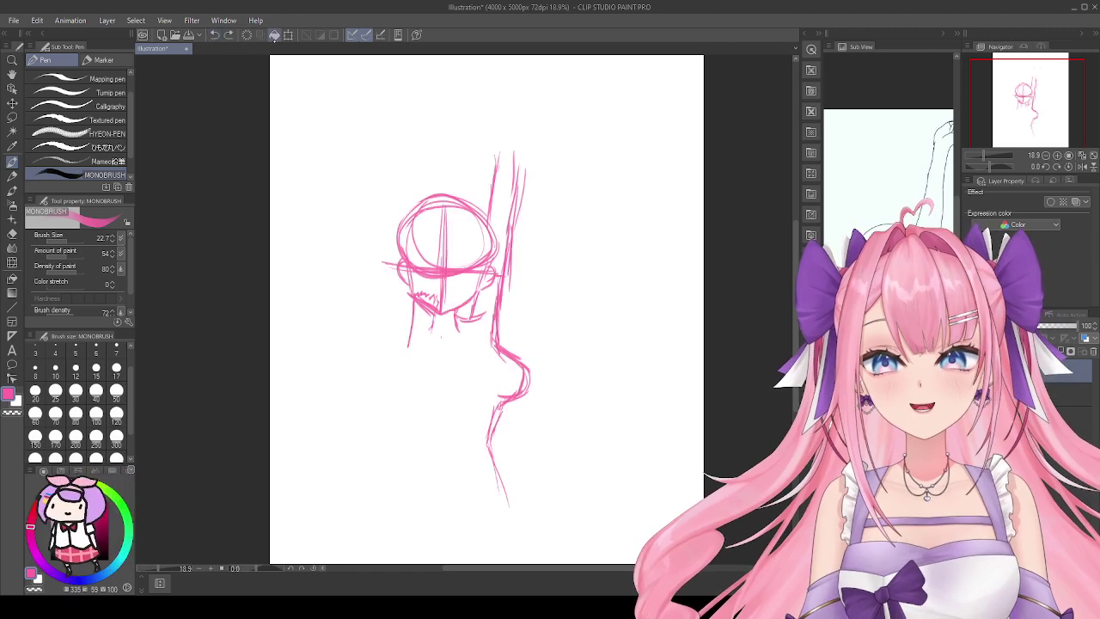
pyautogui.press('Delete')
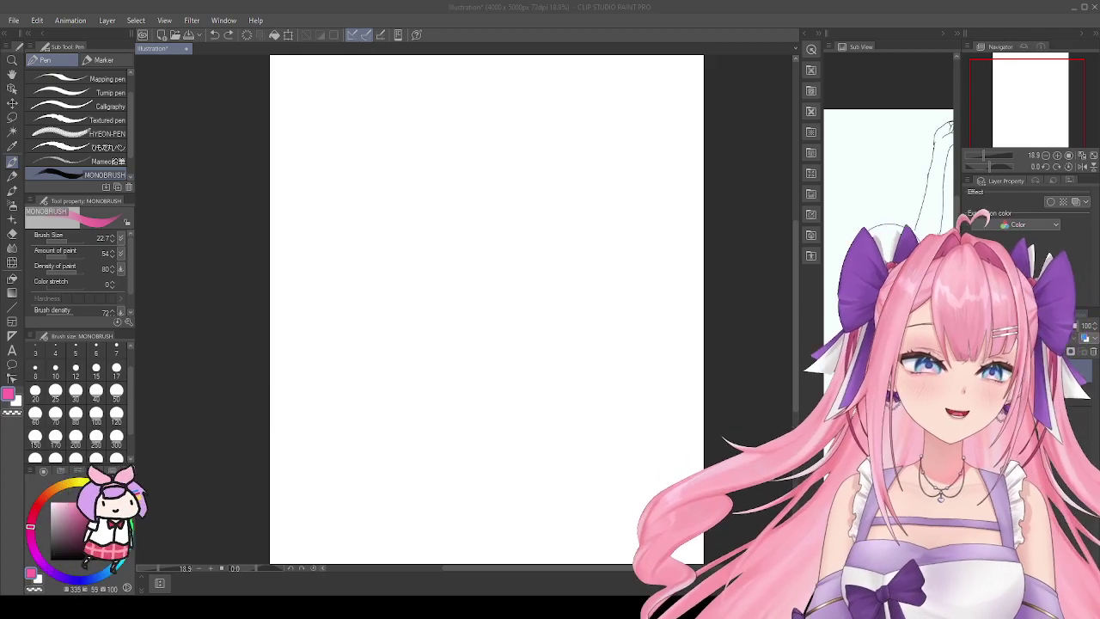
# Step: Sketch a new head from overlapping circles, with cheek lines, an angled jaw and both ears
pyautogui.moveTo(469, 159)
pyautogui.mouseDown()
pyautogui.moveTo(521, 249)
pyautogui.moveTo(516, 172)
pyautogui.moveTo(537, 211)
pyautogui.moveTo(438, 225)
pyautogui.moveTo(440, 279)
pyautogui.mouseUp()
pyautogui.moveTo(432, 239)
pyautogui.mouseDown()
pyautogui.moveTo(437, 282)
pyautogui.moveTo(431, 270)
pyautogui.mouseUp()
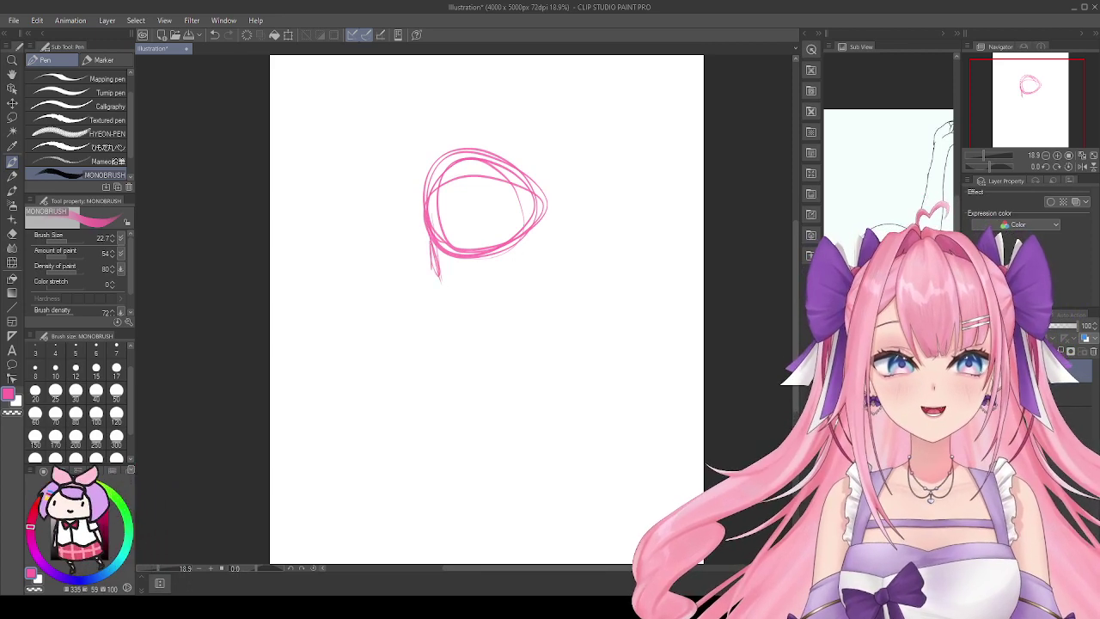
pyautogui.moveTo(521, 236); pyautogui.dragTo(518, 269)
pyautogui.moveTo(434, 269); pyautogui.dragTo(469, 294)
pyautogui.moveTo(428, 238); pyautogui.dragTo(433, 268)
pyautogui.moveTo(528, 230); pyautogui.dragTo(519, 262)
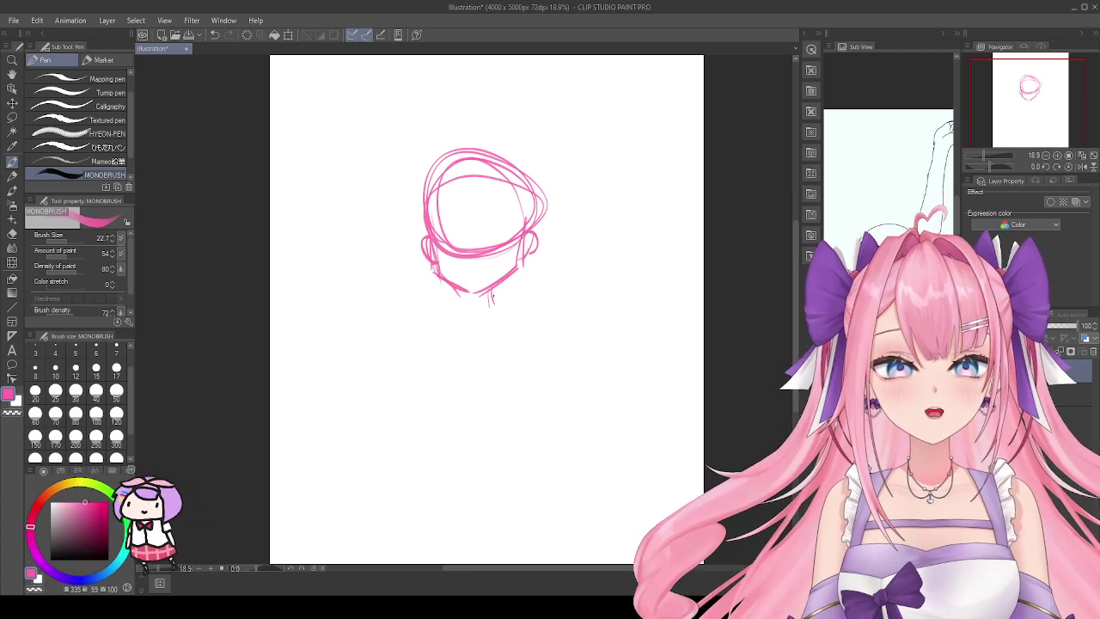
# Step: Sketch both sides of the neck below the jaw and a rounded shoulder curve on each side
pyautogui.moveTo(457, 292); pyautogui.dragTo(422, 368)
pyautogui.moveTo(487, 311); pyautogui.dragTo(521, 389)
pyautogui.moveTo(435, 364); pyautogui.dragTo(411, 475)
pyautogui.moveTo(520, 370); pyautogui.dragTo(543, 382)
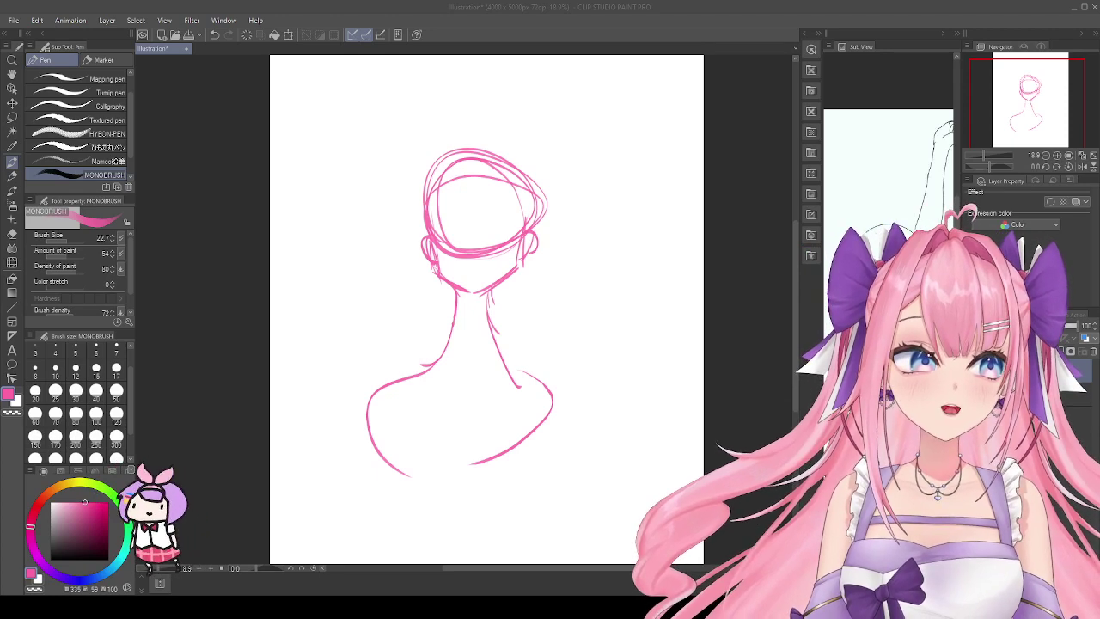
# Step: Sketch two rounded chest curves below the shoulders, replacing the left one with a smaller curve, and start the waist lines
pyautogui.click(489, 574)
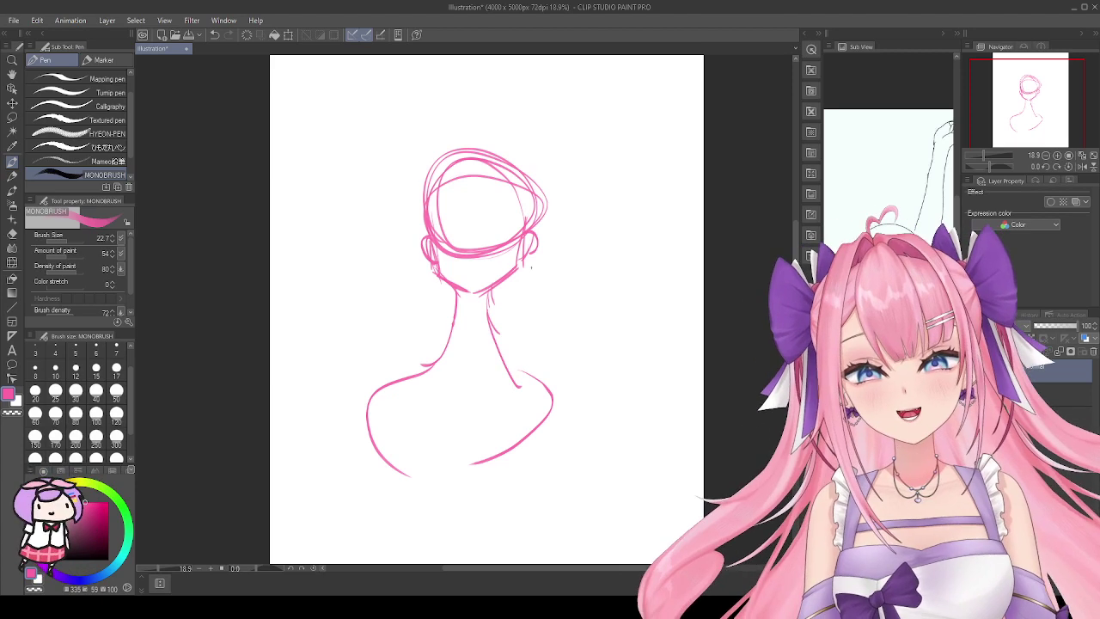
pyautogui.moveTo(530, 393); pyautogui.dragTo(480, 525)
pyautogui.moveTo(415, 388)
pyautogui.mouseDown()
pyautogui.moveTo(400, 477)
pyautogui.moveTo(483, 509)
pyautogui.mouseUp()
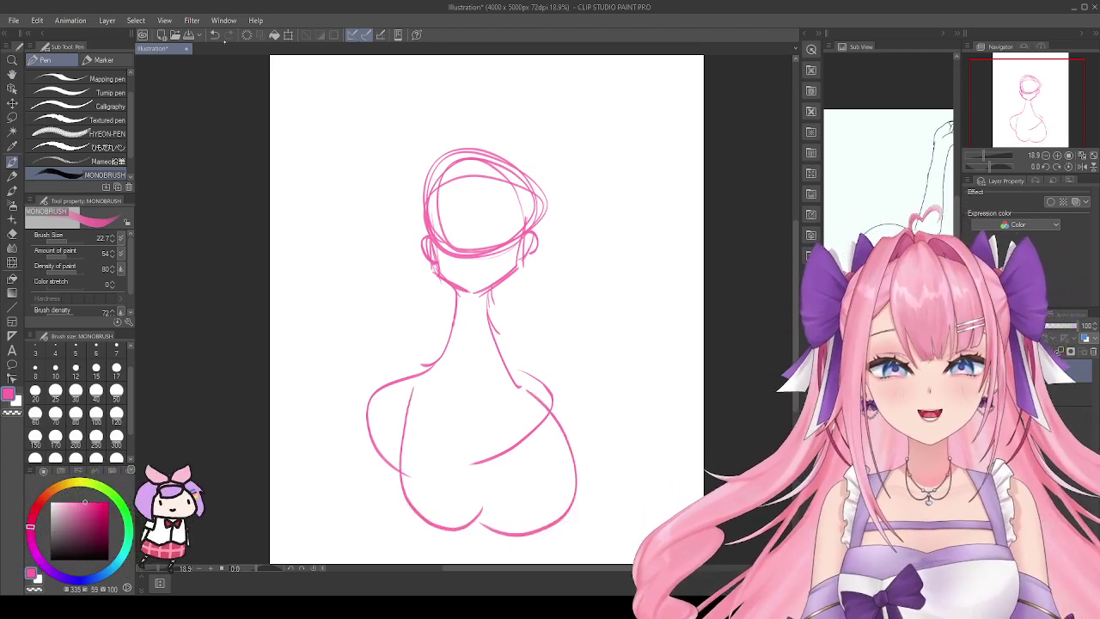
pyautogui.hotkey('ctrl', 'z')
pyautogui.moveTo(375, 454); pyautogui.dragTo(447, 465)
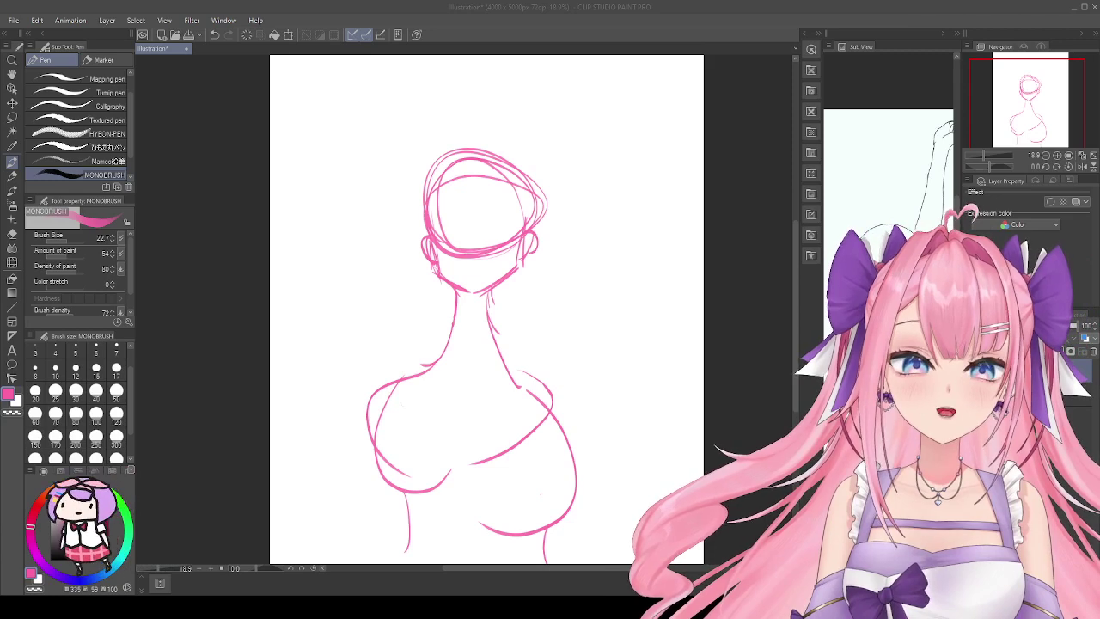
# Step: Erase the torso and neck sketch and the head above it
pyautogui.press('e')
pyautogui.moveTo(387, 412)
pyautogui.mouseDown()
pyautogui.moveTo(467, 457)
pyautogui.moveTo(550, 463)
pyautogui.moveTo(542, 496)
pyautogui.moveTo(577, 473)
pyautogui.moveTo(559, 425)
pyautogui.moveTo(534, 407)
pyautogui.moveTo(545, 553)
pyautogui.moveTo(397, 498)
pyautogui.moveTo(426, 541)
pyautogui.moveTo(385, 435)
pyautogui.moveTo(390, 377)
pyautogui.moveTo(373, 411)
pyautogui.moveTo(463, 341)
pyautogui.moveTo(437, 329)
pyautogui.moveTo(517, 354)
pyautogui.moveTo(540, 404)
pyautogui.moveTo(521, 350)
pyautogui.moveTo(454, 315)
pyautogui.mouseUp()
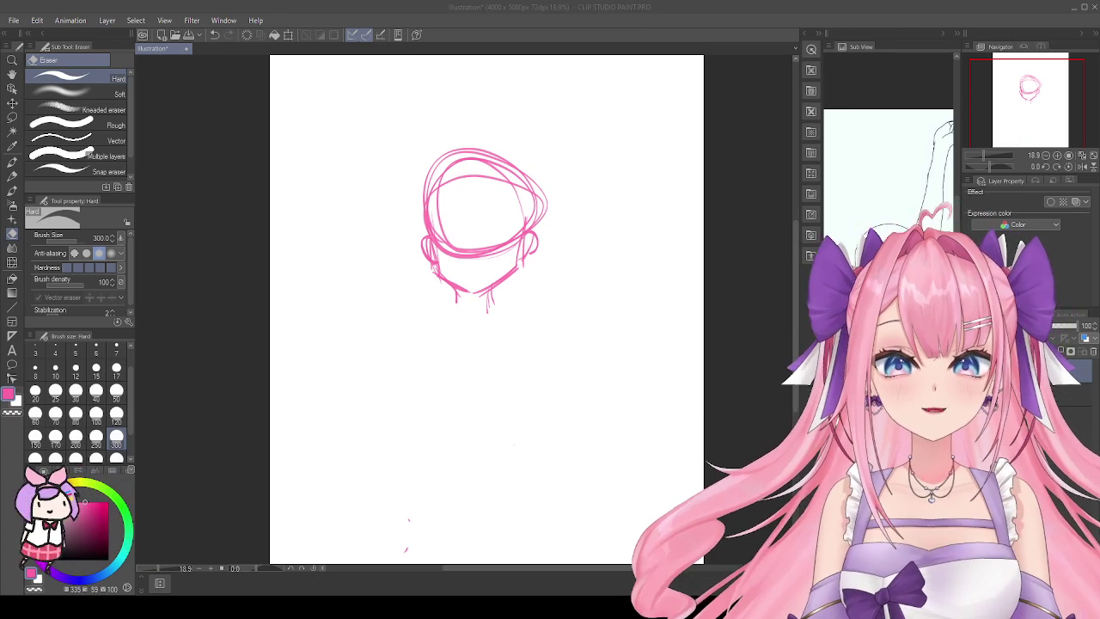
pyautogui.click(759, 380)
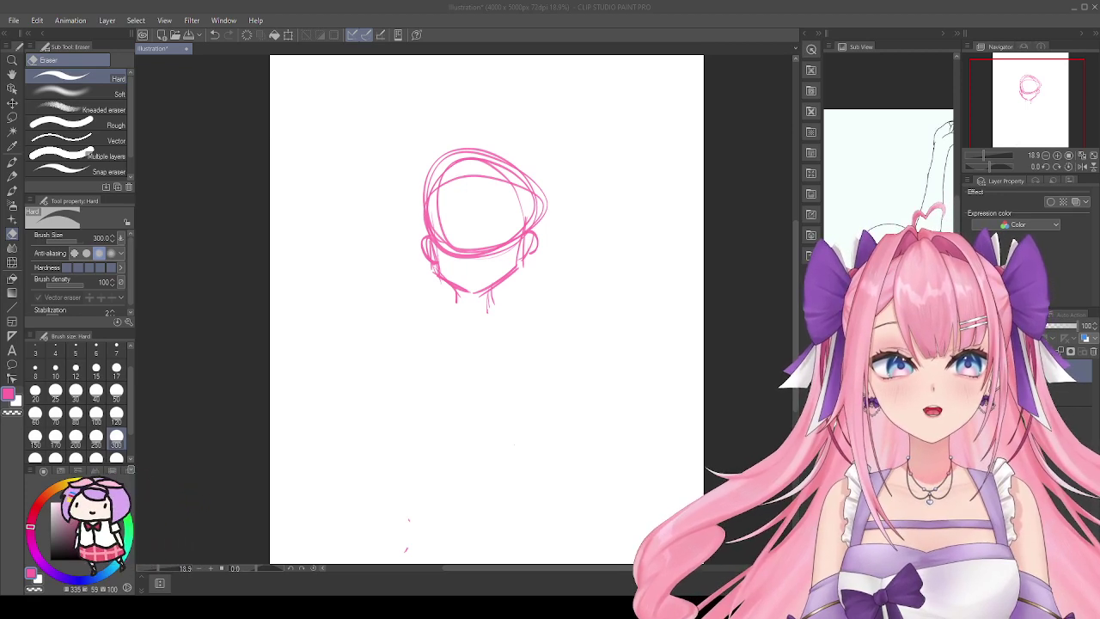
pyautogui.click(427, 482)
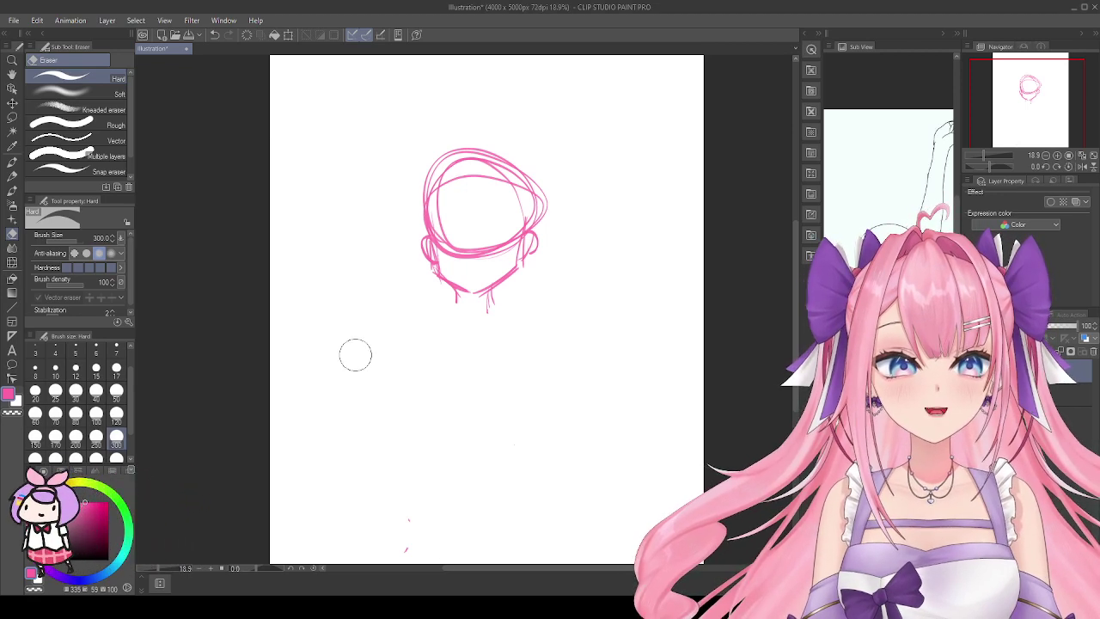
pyautogui.moveTo(545, 301)
pyautogui.mouseDown()
pyautogui.moveTo(510, 291)
pyautogui.moveTo(513, 200)
pyautogui.moveTo(500, 179)
pyautogui.moveTo(454, 192)
pyautogui.moveTo(513, 196)
pyautogui.moveTo(504, 172)
pyautogui.moveTo(439, 152)
pyautogui.mouseUp()
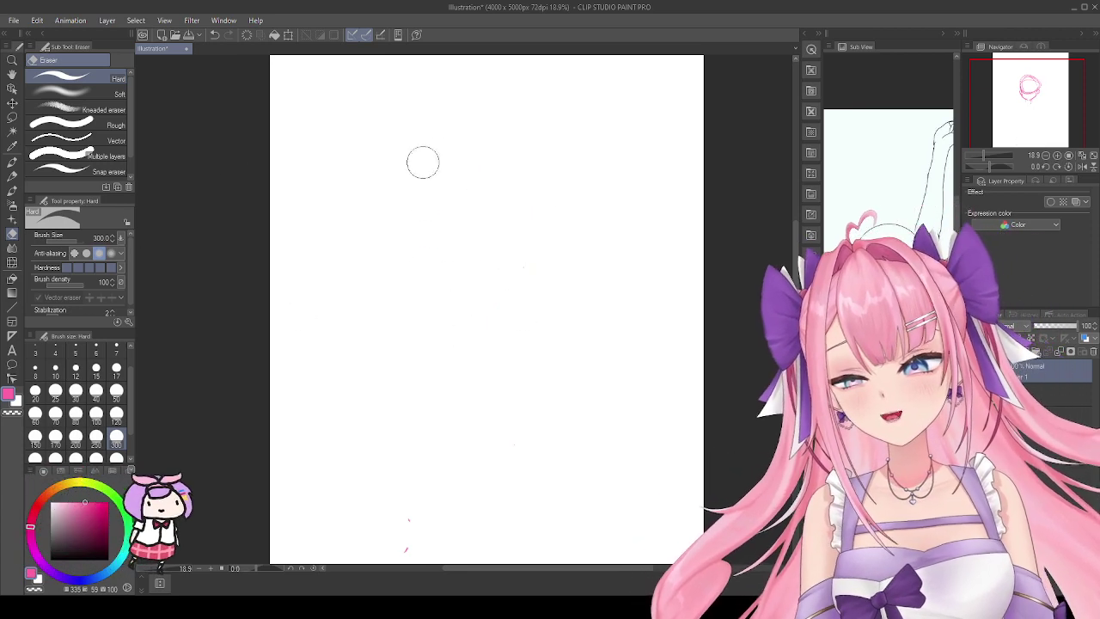
# Step: Discard a first trial stroke and sketch a smaller head circle from overlapping loops in the upper middle of the canvas
pyautogui.press('p')
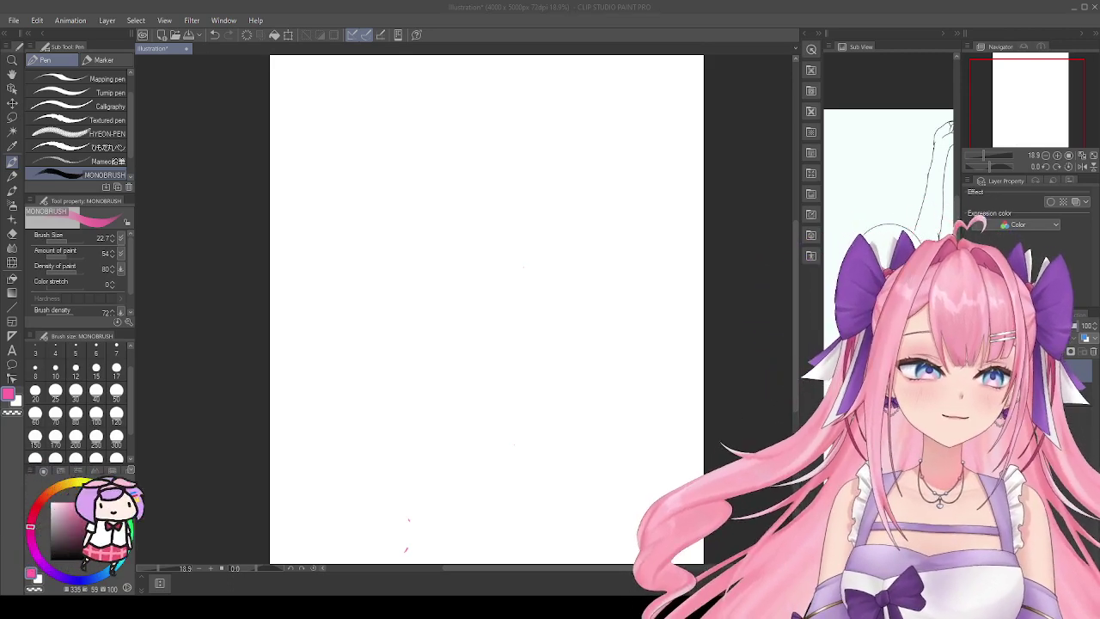
pyautogui.hotkey('alt', 'Tab')
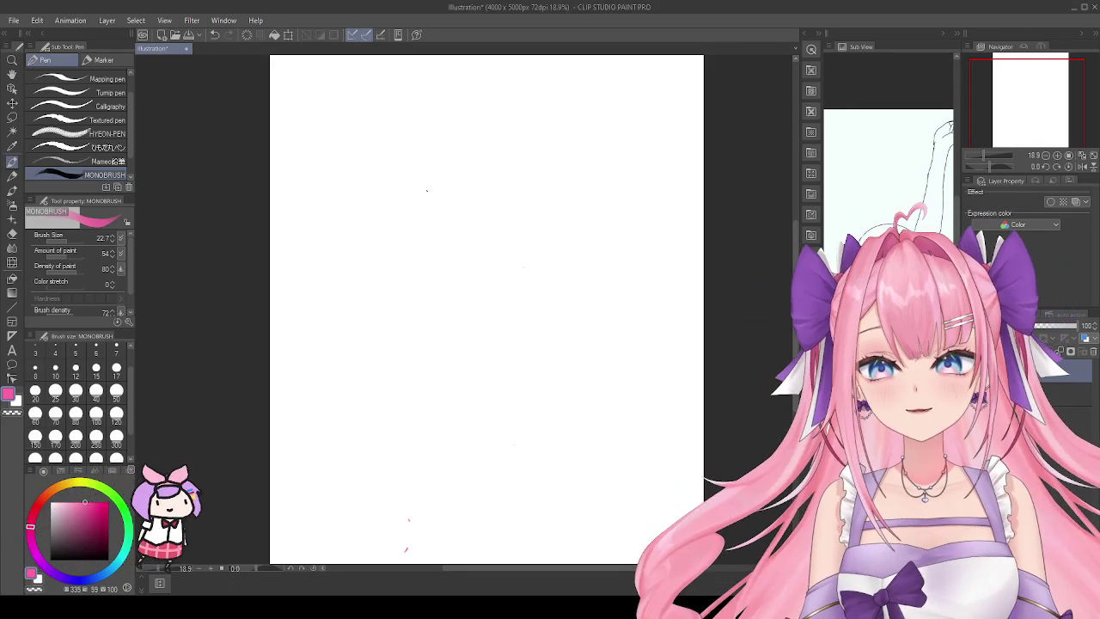
pyautogui.moveTo(425, 160)
pyautogui.mouseDown()
pyautogui.moveTo(469, 129)
pyautogui.moveTo(371, 301)
pyautogui.moveTo(468, 153)
pyautogui.moveTo(438, 354)
pyautogui.moveTo(593, 86)
pyautogui.mouseUp()
pyautogui.click(215, 34)
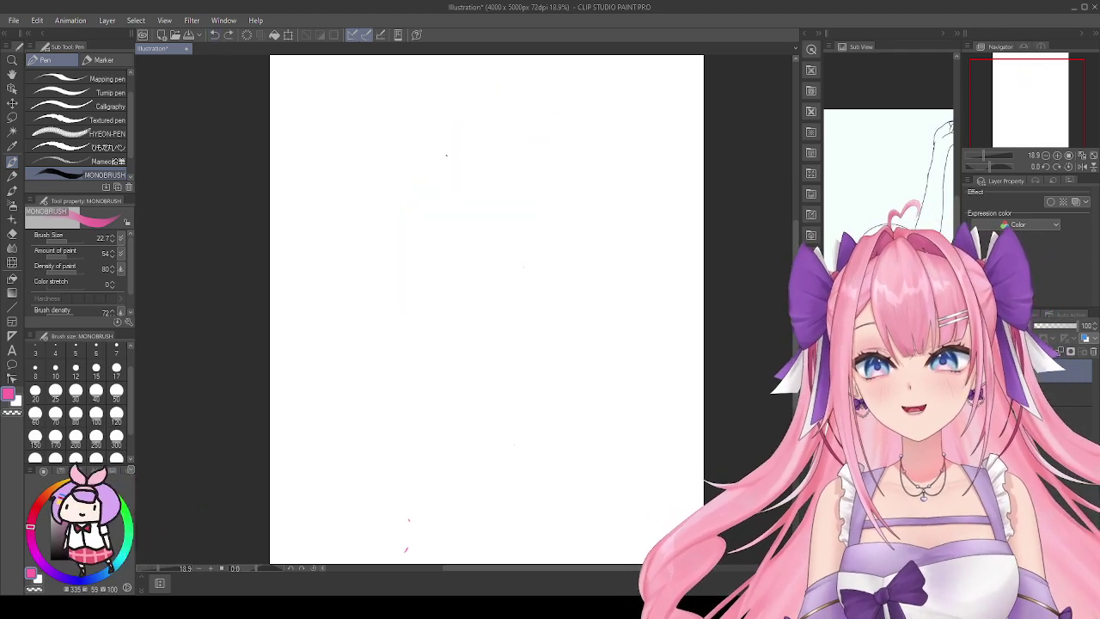
pyautogui.moveTo(464, 137)
pyautogui.mouseDown()
pyautogui.moveTo(516, 210)
pyautogui.moveTo(434, 172)
pyautogui.moveTo(533, 163)
pyautogui.mouseUp()
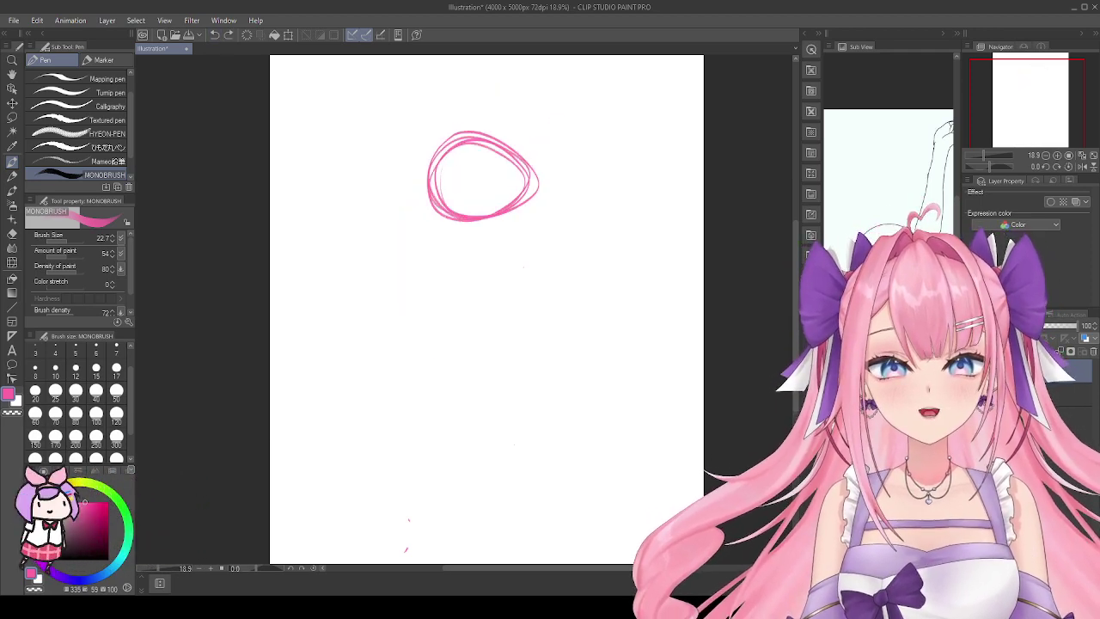
pyautogui.moveTo(438, 230)
pyautogui.mouseDown()
pyautogui.moveTo(454, 260)
pyautogui.moveTo(481, 262)
pyautogui.moveTo(527, 236)
pyautogui.mouseUp()
pyautogui.hotkey('ctrl', 'z')
pyautogui.hotkey('ctrl', 'z')
pyautogui.hotkey('ctrl', 'z')
pyautogui.hotkey('ctrl', 'z')
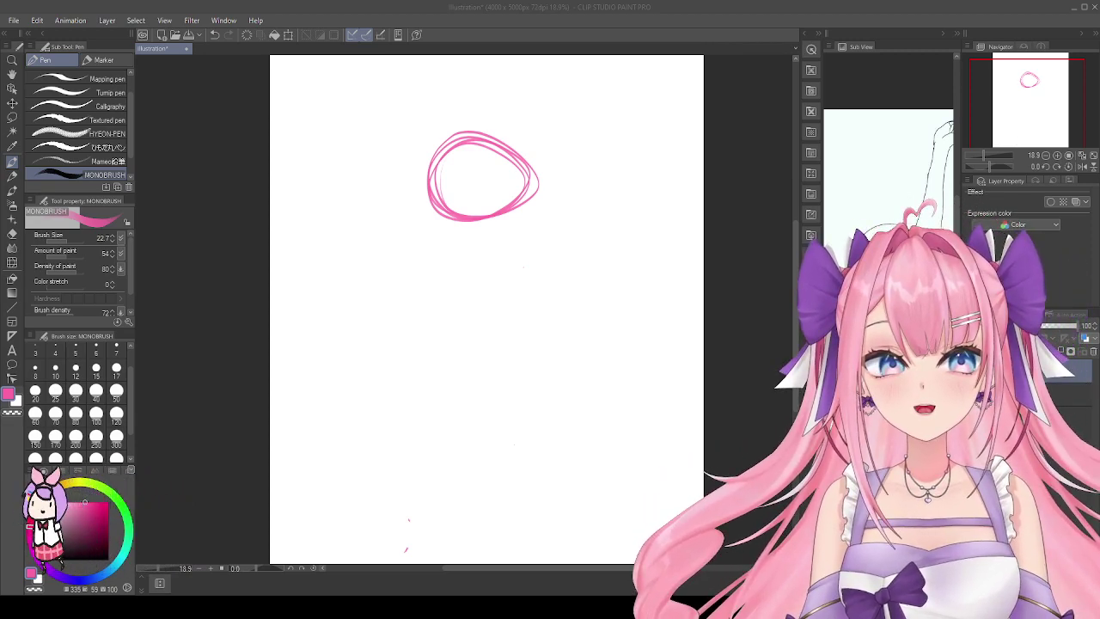
pyautogui.hotkey('alt', 'Tab')
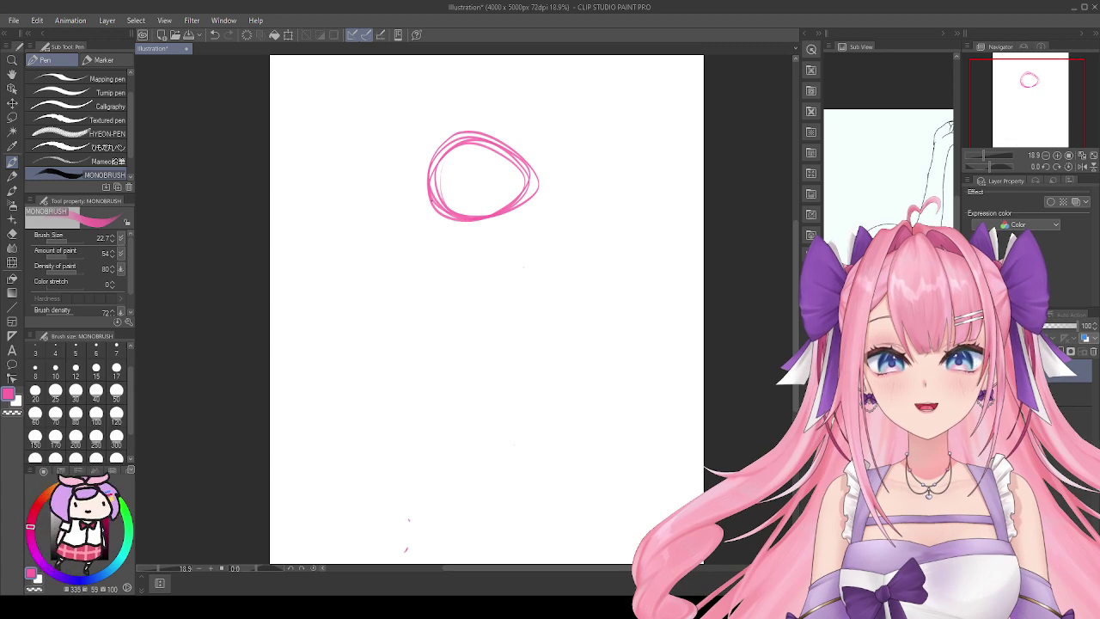
pyautogui.moveTo(440, 232); pyautogui.dragTo(442, 242)
pyautogui.click(215, 35)
pyautogui.click(215, 34)
pyautogui.moveTo(439, 221)
pyautogui.mouseDown()
pyautogui.moveTo(435, 242)
pyautogui.moveTo(460, 263)
pyautogui.moveTo(423, 280)
pyautogui.mouseUp()
pyautogui.press('e')
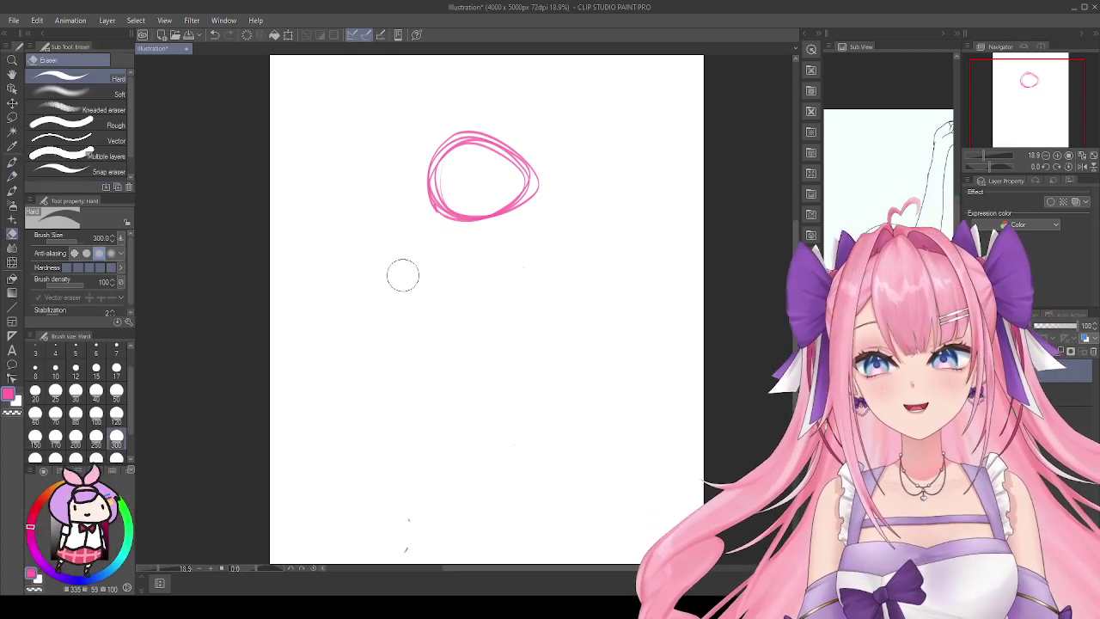
# Step: Sketch the cheeks, pointed jaw and ears below the head circle, and start the neck and shoulder strokes beneath the jaw
pyautogui.click(12, 160)
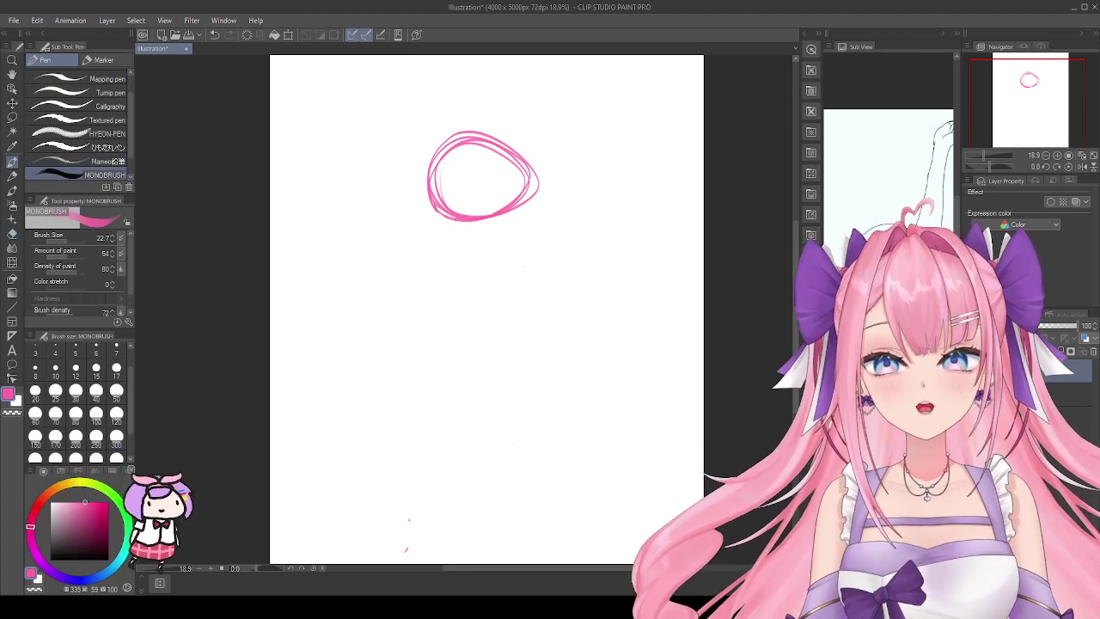
pyautogui.moveTo(516, 206); pyautogui.dragTo(505, 243)
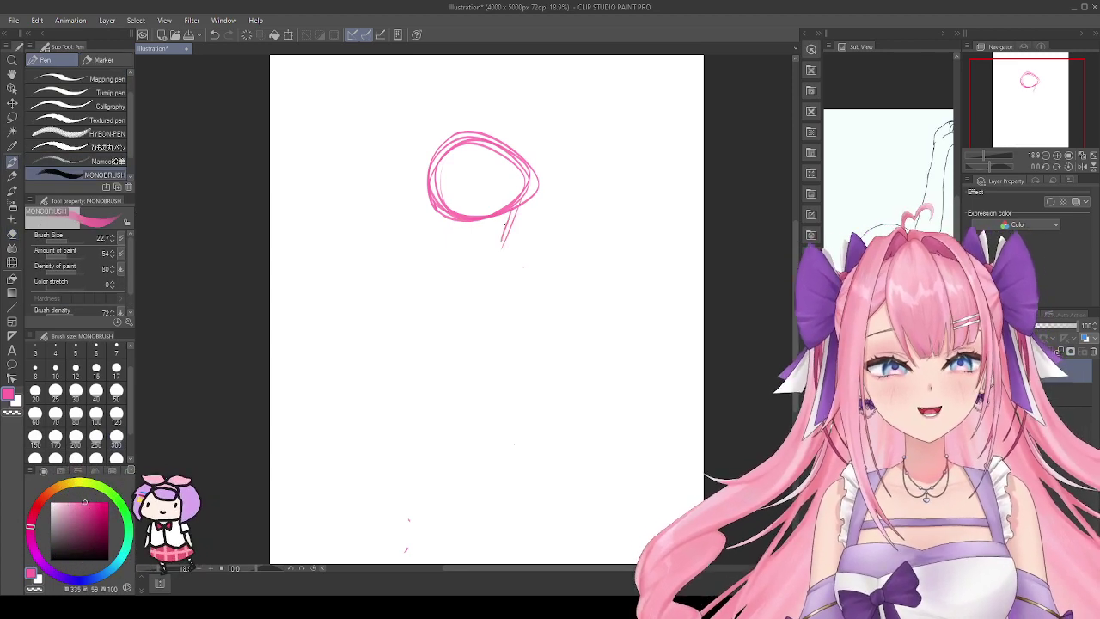
pyautogui.moveTo(433, 203)
pyautogui.mouseDown()
pyautogui.moveTo(439, 241)
pyautogui.moveTo(502, 247)
pyautogui.moveTo(468, 261)
pyautogui.moveTo(485, 258)
pyautogui.mouseUp()
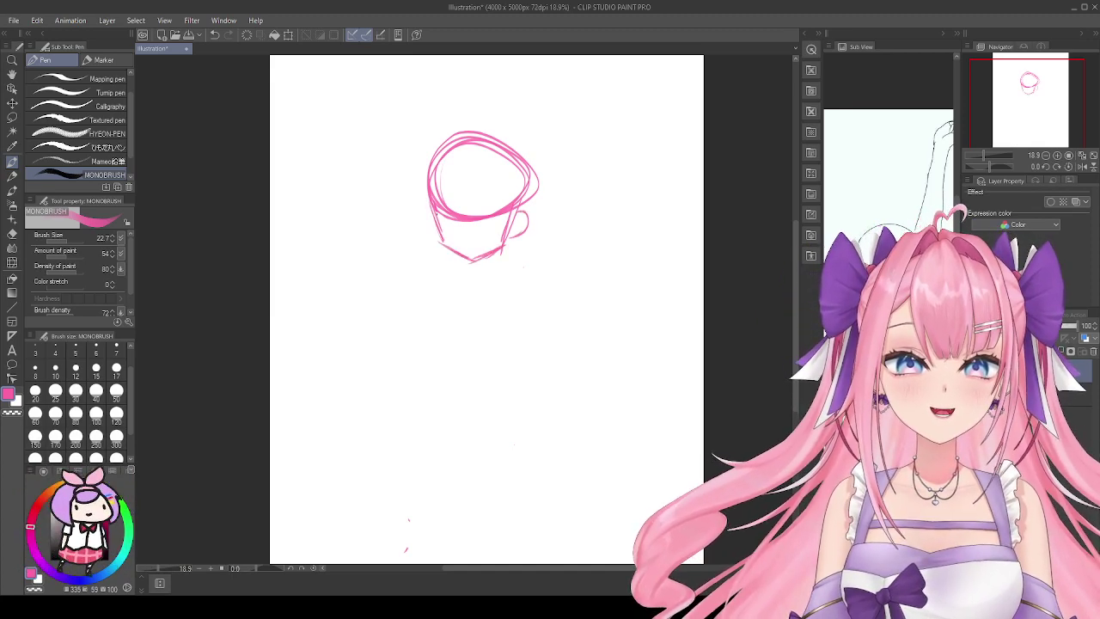
pyautogui.moveTo(427, 206); pyautogui.dragTo(423, 238)
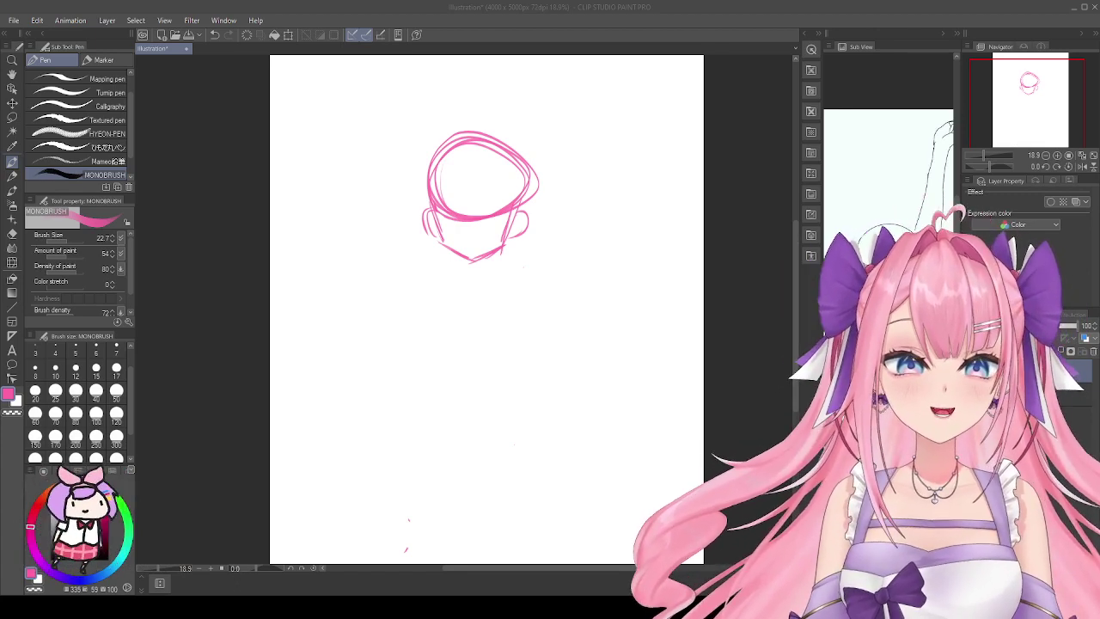
pyautogui.click(441, 499)
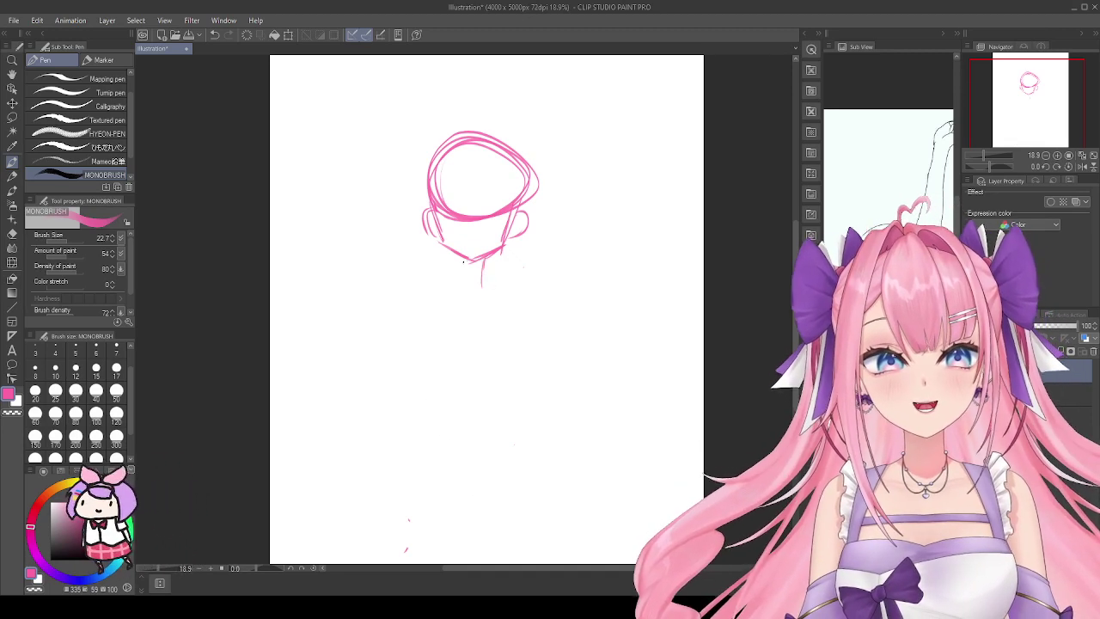
pyautogui.moveTo(481, 263)
pyautogui.mouseDown()
pyautogui.moveTo(482, 283)
pyautogui.moveTo(508, 271)
pyautogui.mouseUp()
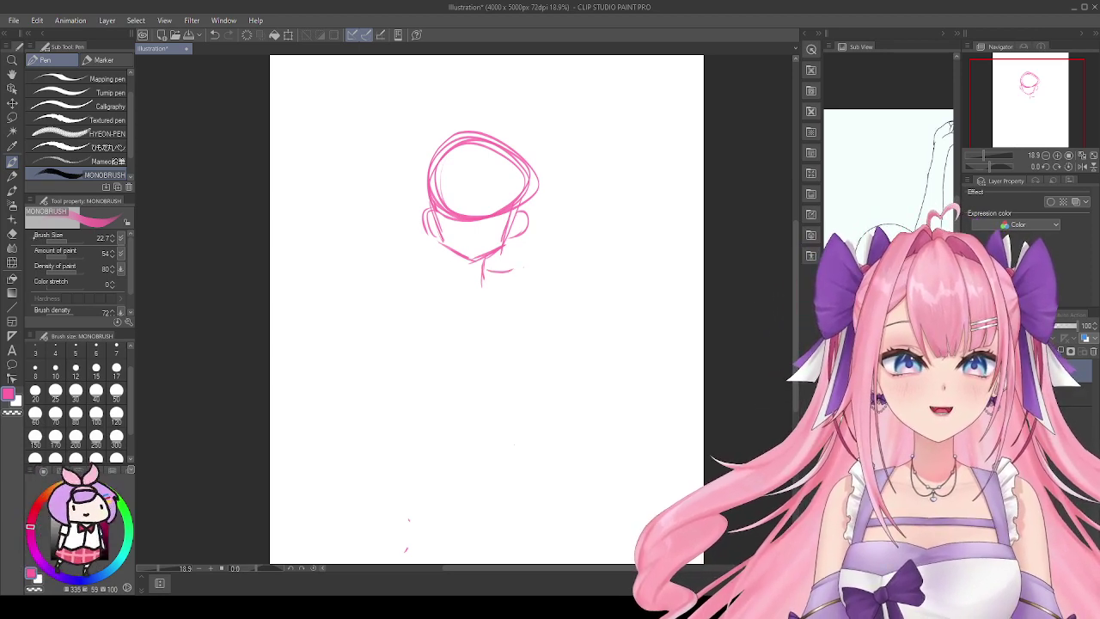
# Step: Erase the head and neck sketch and switch back to the MONOBRUSH pen
pyautogui.press('e')
pyautogui.moveTo(494, 262)
pyautogui.mouseDown()
pyautogui.moveTo(494, 180)
pyautogui.moveTo(497, 279)
pyautogui.moveTo(476, 226)
pyautogui.moveTo(523, 141)
pyautogui.moveTo(434, 166)
pyautogui.mouseUp()
pyautogui.press('p')
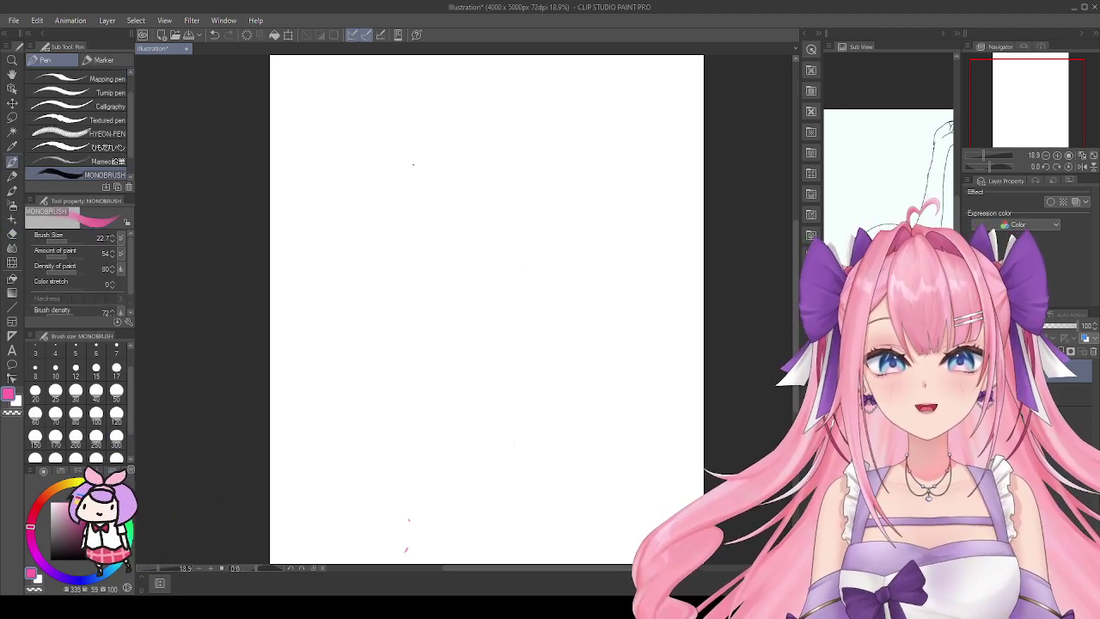
# Step: Sketch the side of the face, the jawline down to the chin, and both ears in the upper middle of the canvas
pyautogui.moveTo(423, 208); pyautogui.dragTo(443, 226)
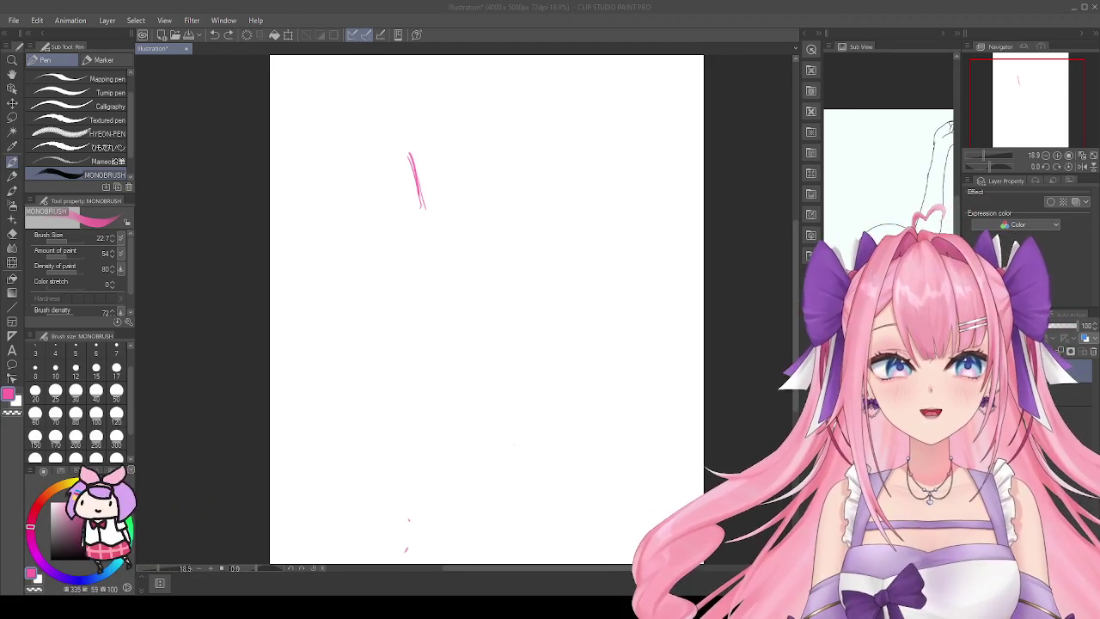
pyautogui.click(423, 210)
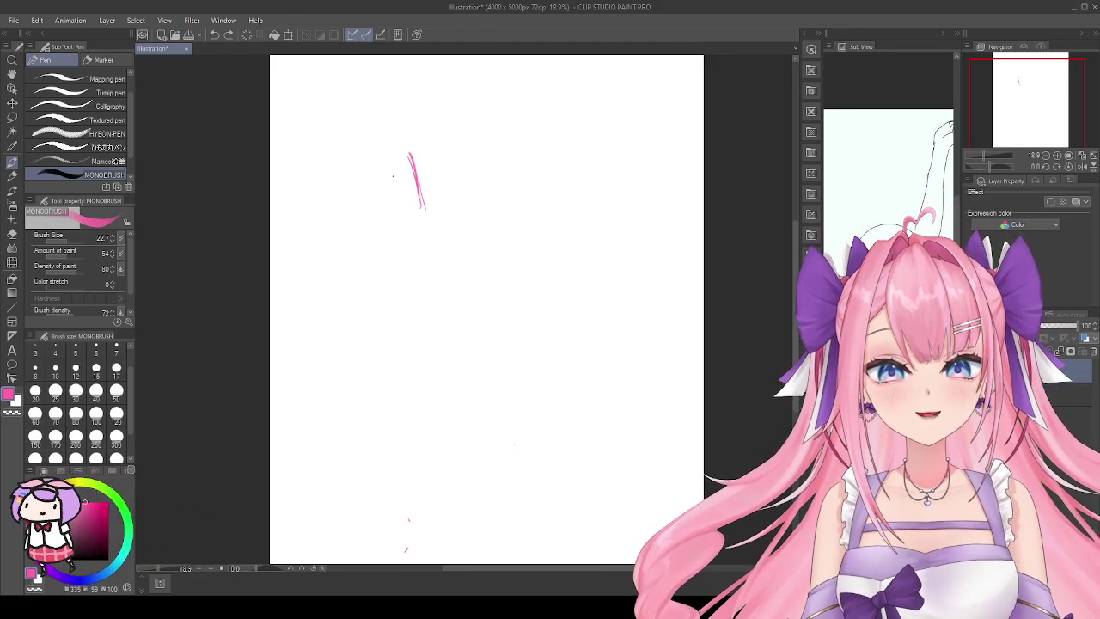
pyautogui.moveTo(423, 210)
pyautogui.mouseDown()
pyautogui.moveTo(492, 268)
pyautogui.moveTo(551, 217)
pyautogui.mouseUp()
pyautogui.moveTo(410, 178); pyautogui.dragTo(424, 213)
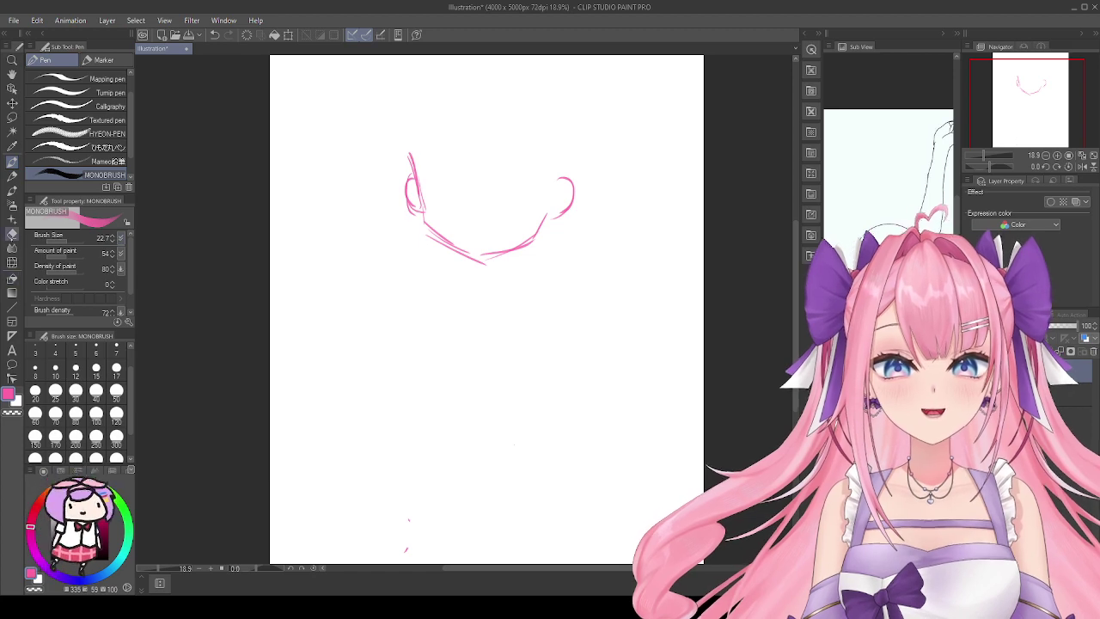
# Step: Erase the chin and lower jaw lines and redraw them with the MONOBRUSH pen as a wide V between the ears
pyautogui.click(12, 232)
pyautogui.moveTo(498, 216)
pyautogui.mouseDown()
pyautogui.moveTo(467, 238)
pyautogui.moveTo(496, 235)
pyautogui.moveTo(473, 251)
pyautogui.mouseUp()
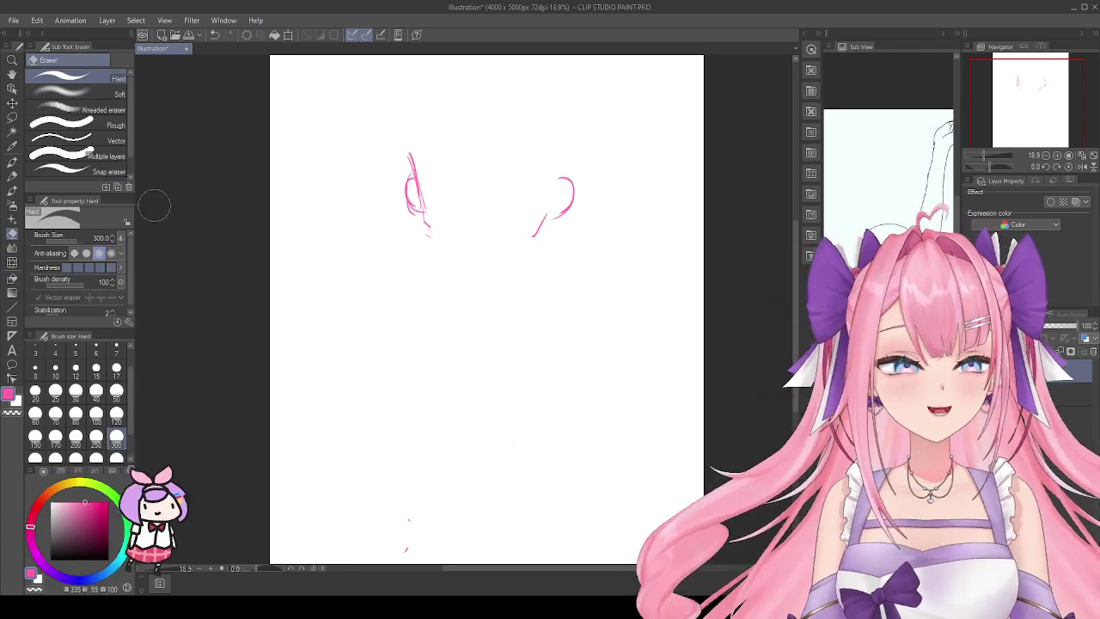
pyautogui.click(12, 161)
pyautogui.moveTo(423, 221); pyautogui.dragTo(467, 252)
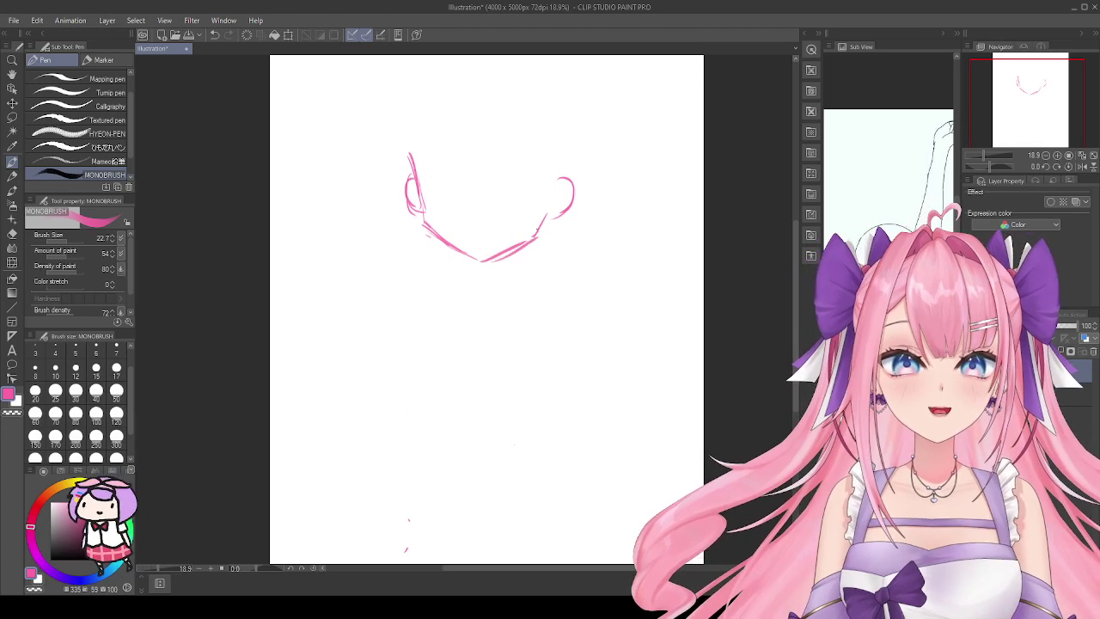
# Step: Extend the temple line upward, sketch both neck lines below the chin, and add a short shoulder stroke beside the neck
pyautogui.moveTo(399, 138); pyautogui.dragTo(410, 155)
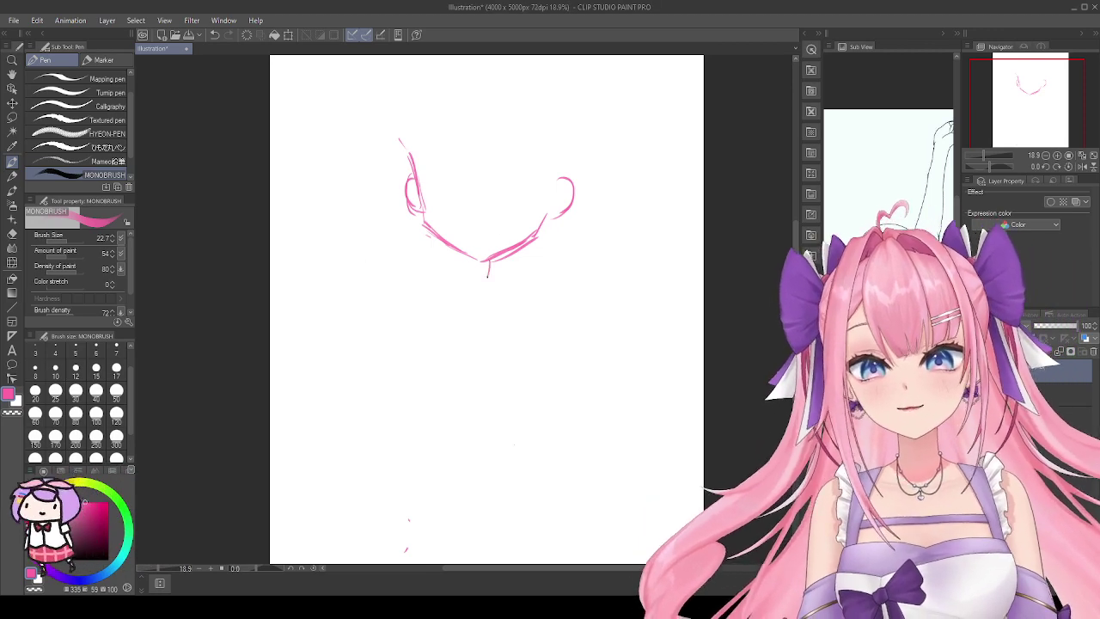
pyautogui.moveTo(488, 260); pyautogui.dragTo(485, 279)
pyautogui.moveTo(521, 258); pyautogui.dragTo(524, 273)
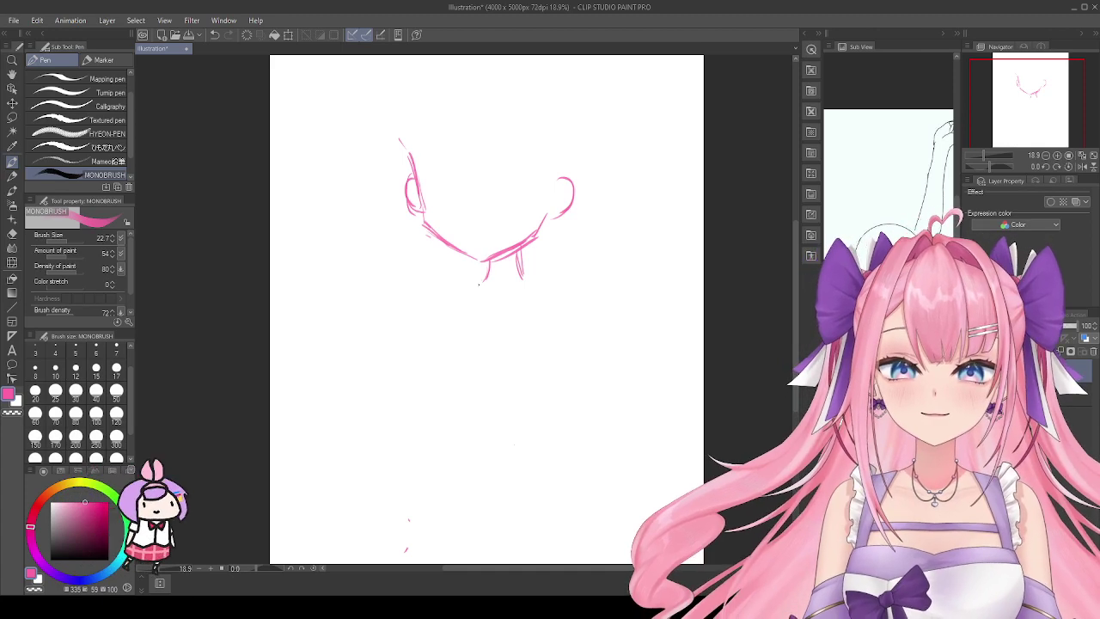
pyautogui.moveTo(428, 290); pyautogui.dragTo(484, 278)
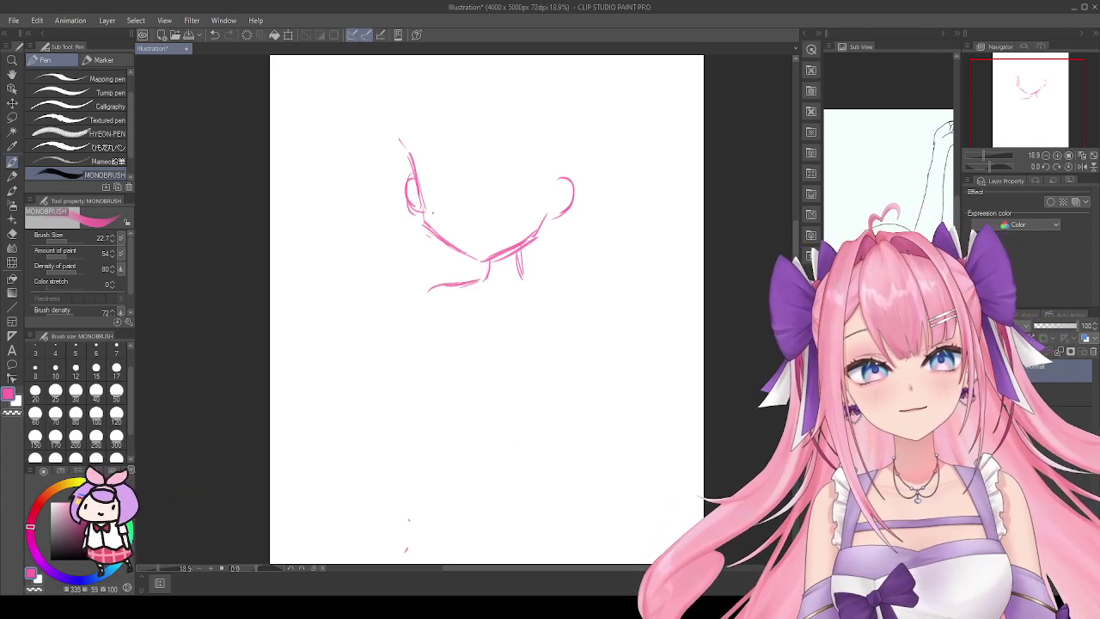
pyautogui.hotkey('ctrl', 'z')
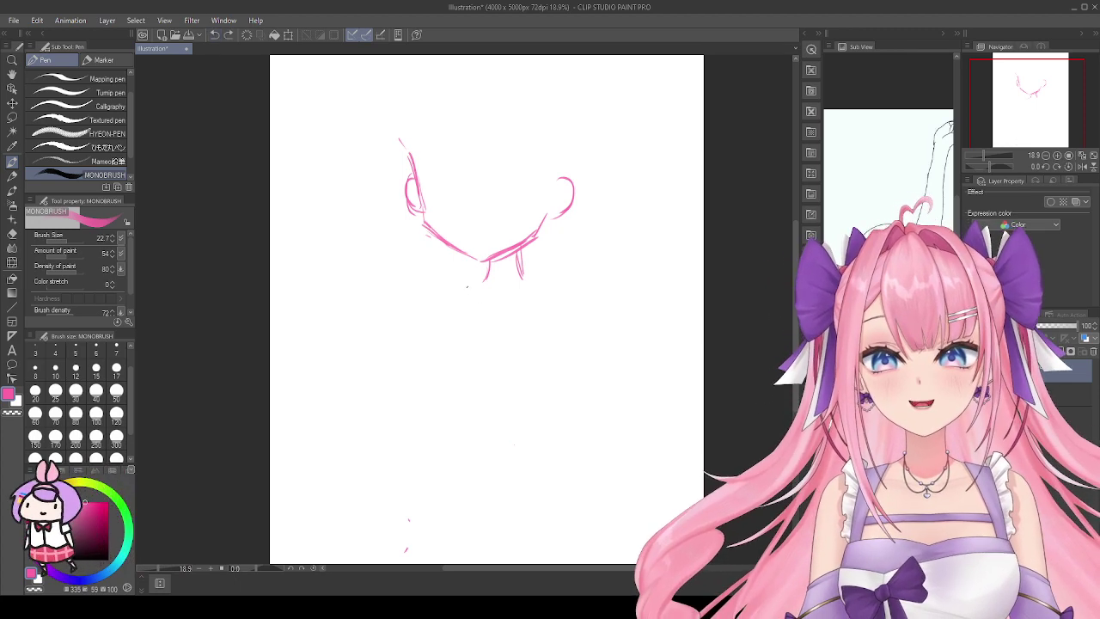
pyautogui.moveTo(481, 279); pyautogui.dragTo(460, 282)
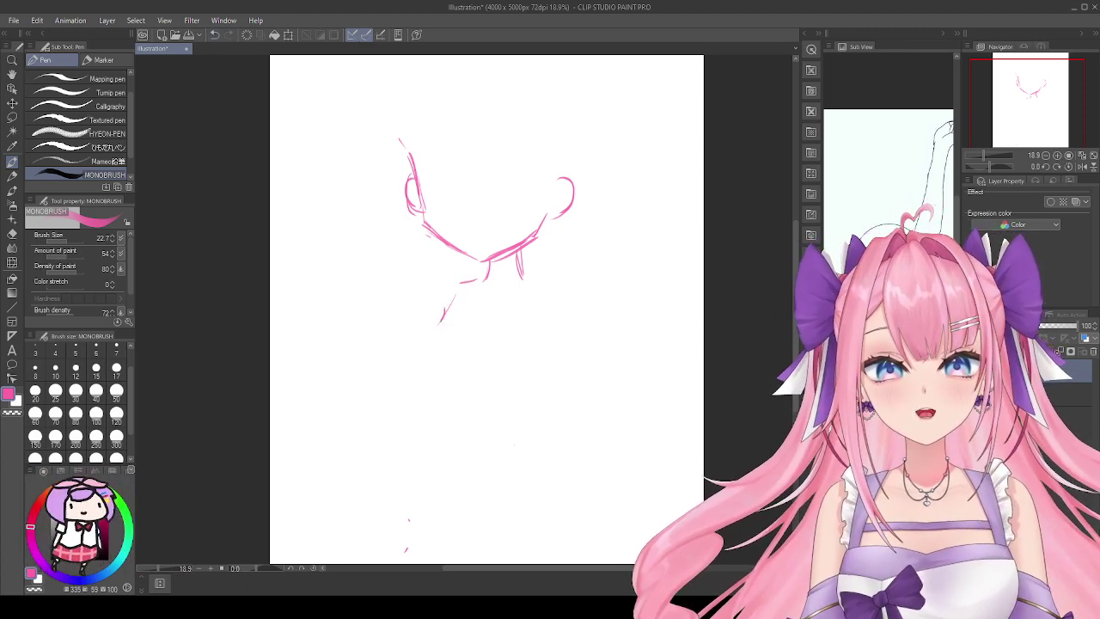
pyautogui.moveTo(422, 337)
pyautogui.mouseDown()
pyautogui.moveTo(442, 382)
pyautogui.moveTo(575, 394)
pyautogui.mouseUp()
pyautogui.moveTo(546, 322); pyautogui.dragTo(545, 425)
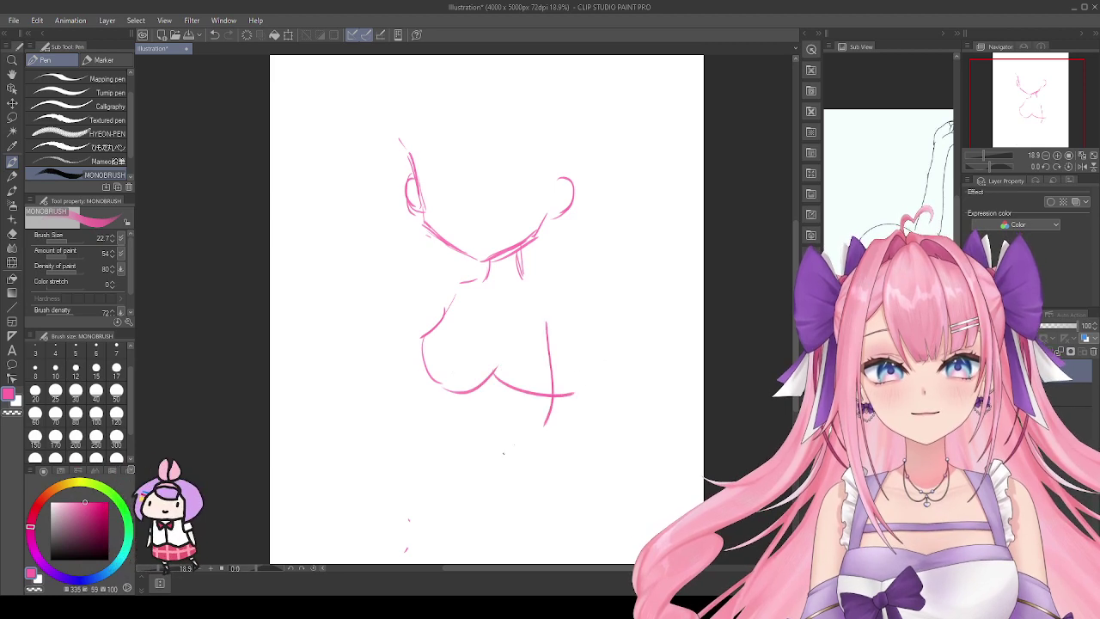
pyautogui.hotkey('ctrl', 'z')
pyautogui.hotkey('ctrl', 'z')
pyautogui.hotkey('ctrl', 'z')
pyautogui.hotkey('ctrl', 'z')
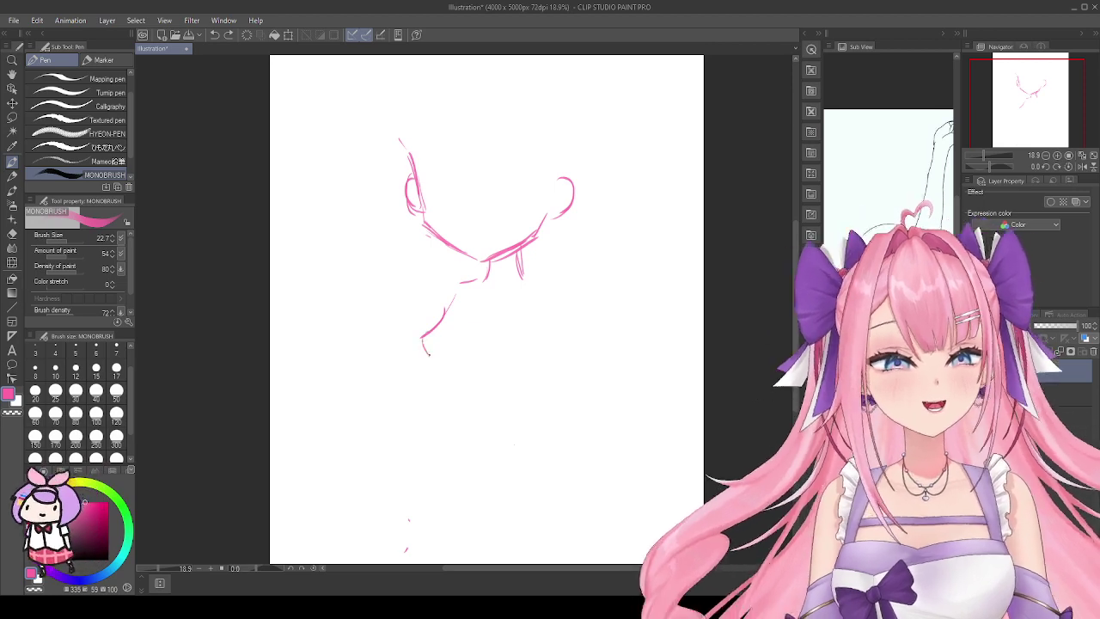
# Step: Sketch the two rounded chest curves below the shoulder and a line for the far side of the torso
pyautogui.moveTo(421, 337)
pyautogui.mouseDown()
pyautogui.moveTo(423, 371)
pyautogui.moveTo(477, 375)
pyautogui.mouseUp()
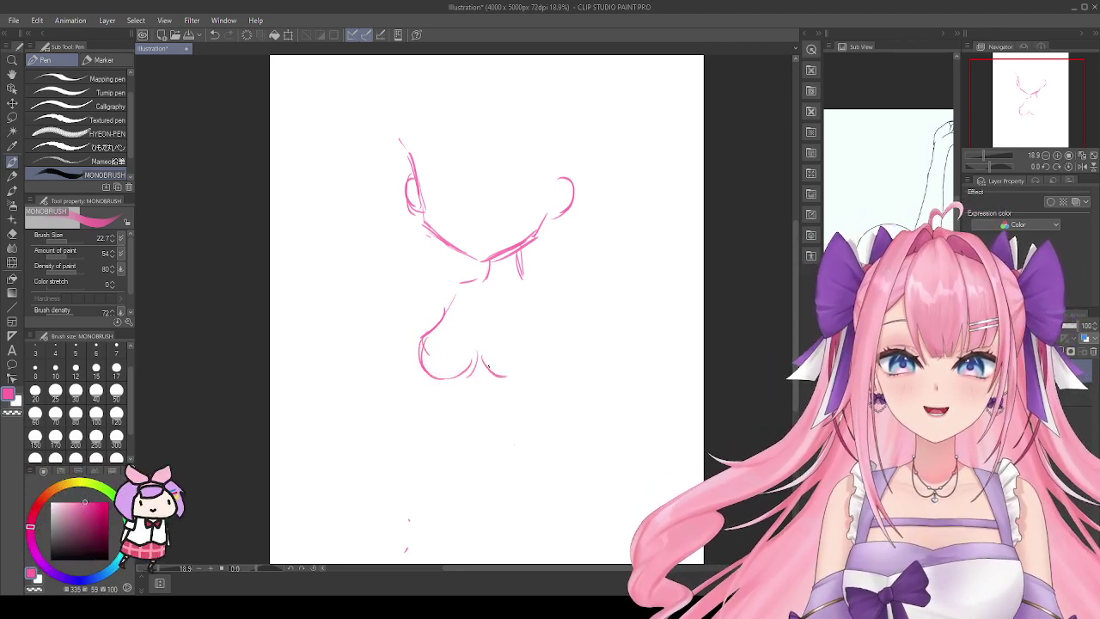
pyautogui.moveTo(539, 314); pyautogui.dragTo(534, 375)
pyautogui.moveTo(521, 302)
pyautogui.mouseDown()
pyautogui.moveTo(522, 402)
pyautogui.moveTo(484, 378)
pyautogui.mouseUp()
pyautogui.moveTo(470, 297); pyautogui.dragTo(451, 516)
pyautogui.moveTo(428, 413); pyautogui.dragTo(428, 488)
pyautogui.moveTo(430, 288); pyautogui.dragTo(399, 493)
pyautogui.moveTo(418, 213); pyautogui.dragTo(373, 478)
pyautogui.hotkey('ctrl', 'z')
pyautogui.hotkey('ctrl', 'z')
pyautogui.hotkey('ctrl', 'z')
pyautogui.hotkey('ctrl', 'z')
pyautogui.hotkey('ctrl', 'z')
pyautogui.hotkey('ctrl', 'z')
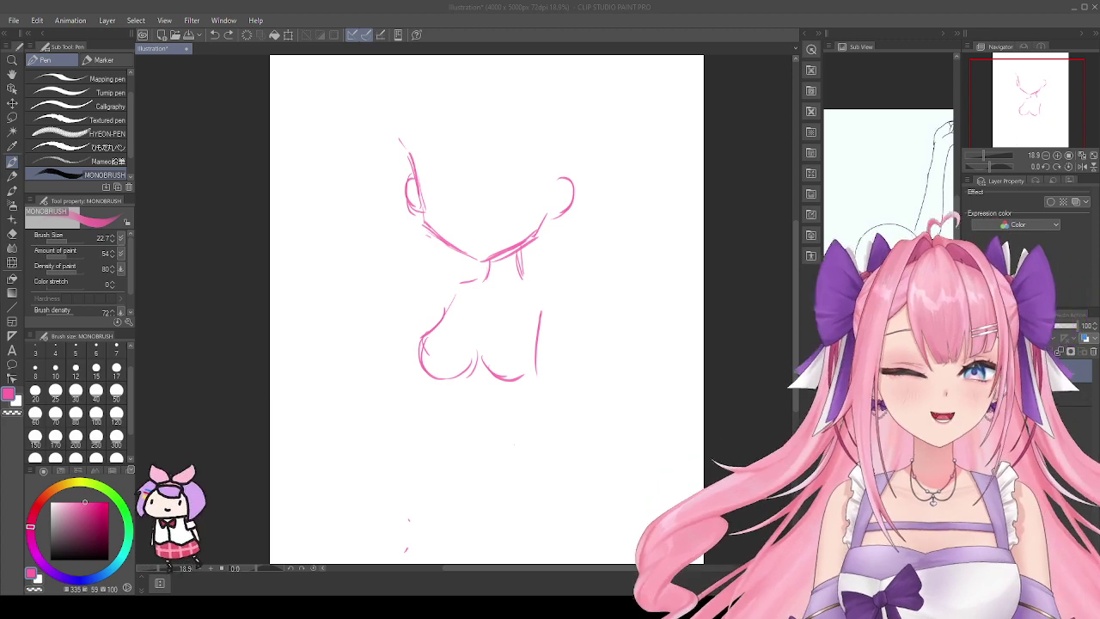
# Step: Sketch the tapering torso side, waist and hip lines below the chest, then undo the most recent strokes
pyautogui.click(399, 388)
pyautogui.hotkey('ctrl', 'z')
pyautogui.moveTo(554, 325)
pyautogui.mouseDown()
pyautogui.moveTo(539, 425)
pyautogui.moveTo(540, 375)
pyautogui.moveTo(541, 405)
pyautogui.moveTo(534, 432)
pyautogui.mouseUp()
pyautogui.moveTo(542, 373)
pyautogui.mouseDown()
pyautogui.moveTo(524, 443)
pyautogui.moveTo(525, 427)
pyautogui.mouseUp()
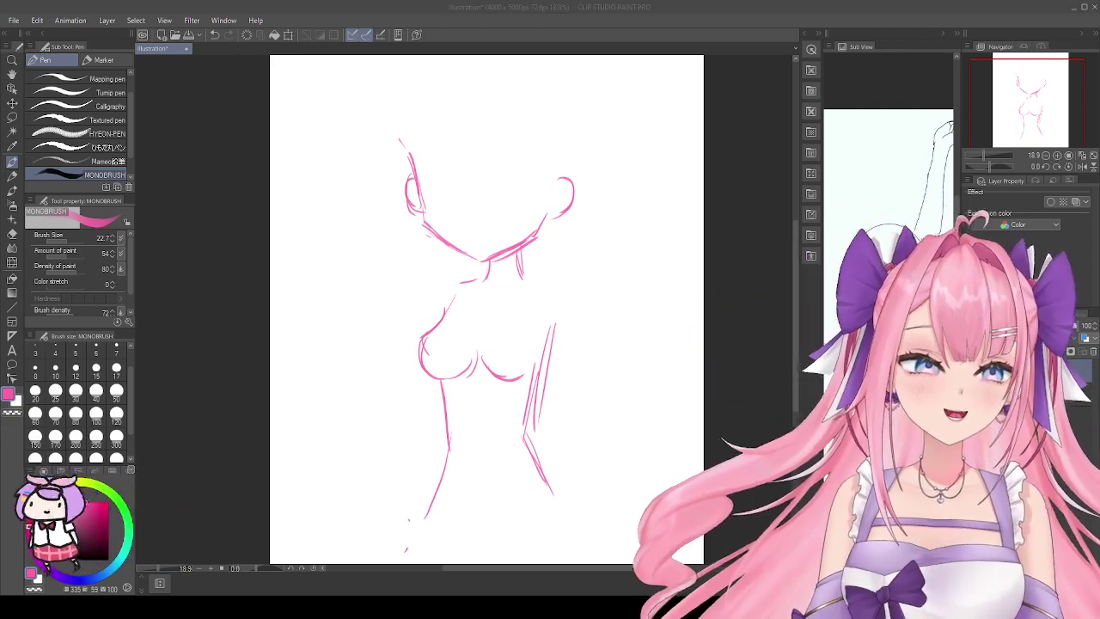
pyautogui.hotkey('ctrl', 'z')
pyautogui.hotkey('ctrl', 'z')
pyautogui.hotkey('ctrl', 'z')
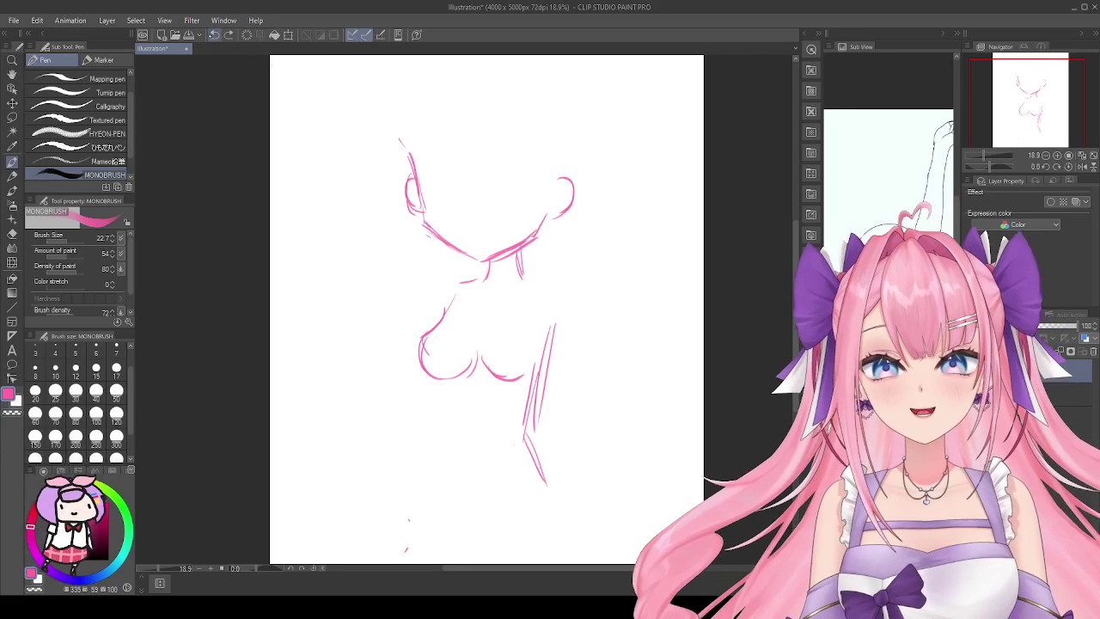
# Step: Erase the whole face, neck and torso sketch with the Hard eraser
pyautogui.moveTo(435, 385)
pyautogui.mouseDown()
pyautogui.moveTo(444, 449)
pyautogui.moveTo(435, 491)
pyautogui.mouseUp()
pyautogui.moveTo(516, 437); pyautogui.dragTo(512, 463)
pyautogui.moveTo(475, 340); pyautogui.dragTo(436, 529)
pyautogui.moveTo(527, 348); pyautogui.dragTo(515, 533)
pyautogui.moveTo(446, 300)
pyautogui.mouseDown()
pyautogui.moveTo(434, 404)
pyautogui.moveTo(504, 521)
pyautogui.moveTo(472, 521)
pyautogui.moveTo(562, 461)
pyautogui.moveTo(526, 456)
pyautogui.moveTo(556, 390)
pyautogui.moveTo(545, 393)
pyautogui.moveTo(518, 334)
pyautogui.moveTo(518, 388)
pyautogui.moveTo(424, 283)
pyautogui.moveTo(469, 255)
pyautogui.moveTo(545, 238)
pyautogui.mouseUp()
pyautogui.press('j')
pyautogui.click(12, 234)
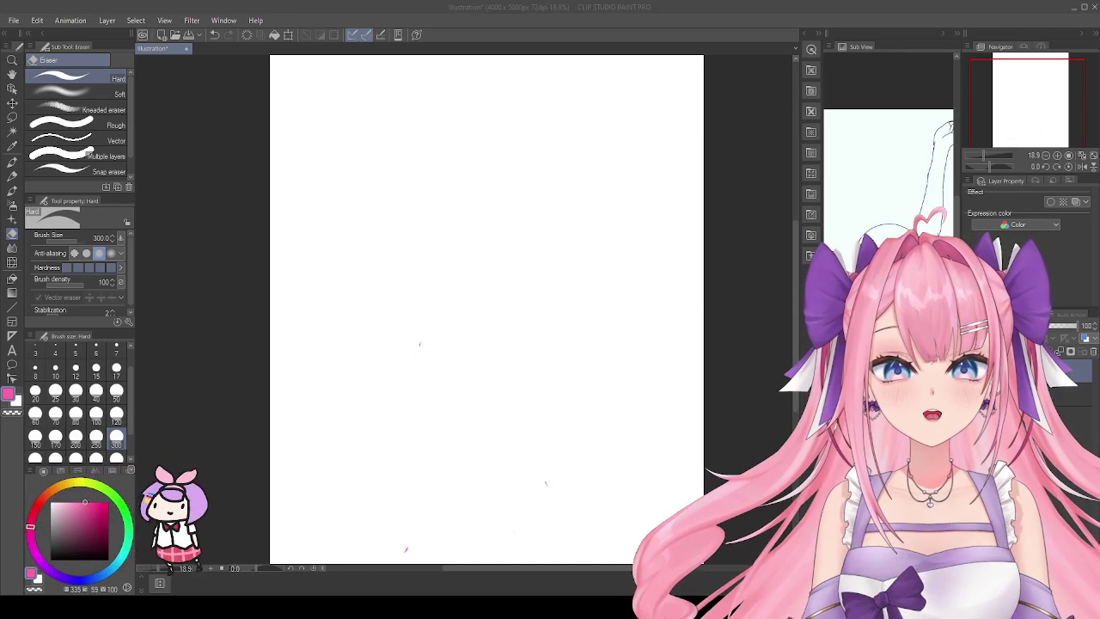
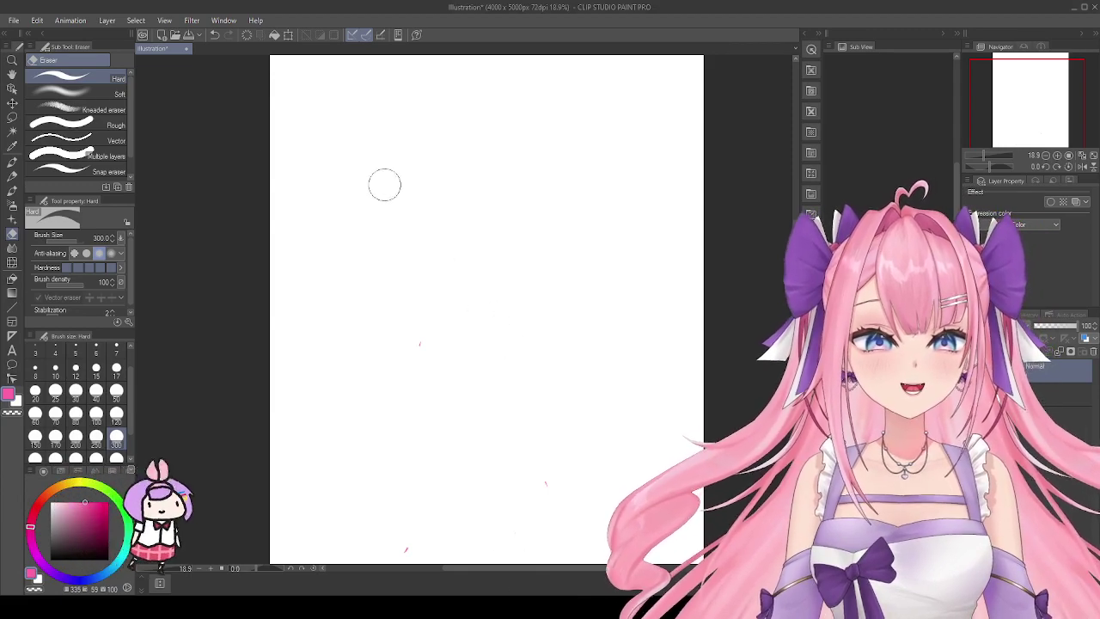
# Step: Sketch a large round head with a small chin from overlapping MONOBRUSH pen strokes in the upper middle of the canvas
pyautogui.press('p')
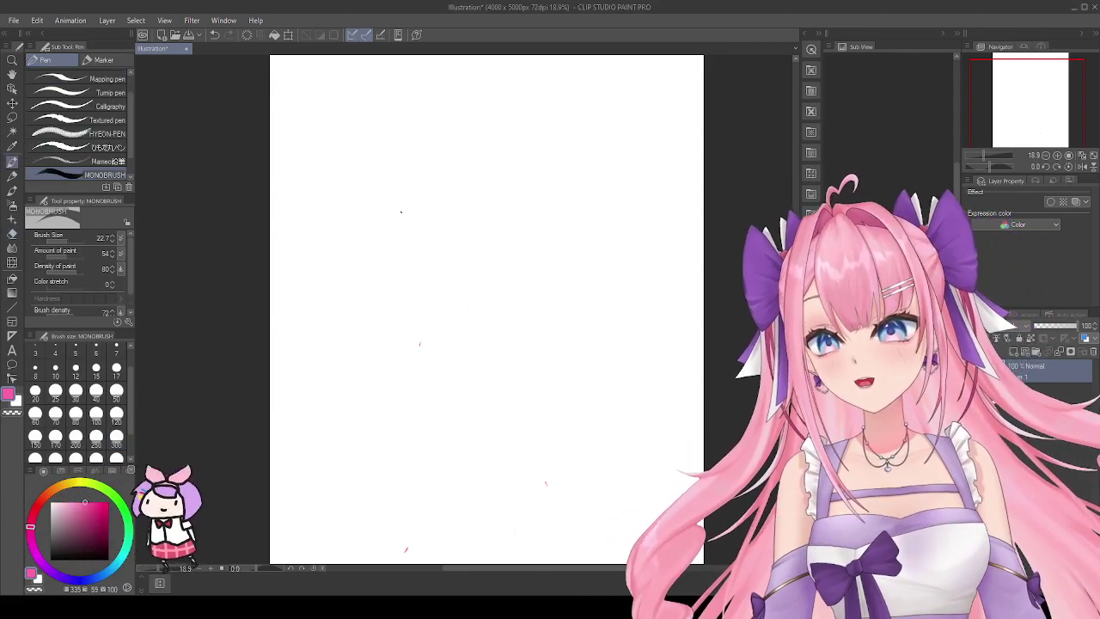
pyautogui.moveTo(389, 172)
pyautogui.mouseDown()
pyautogui.moveTo(448, 162)
pyautogui.moveTo(510, 184)
pyautogui.moveTo(524, 225)
pyautogui.moveTo(509, 271)
pyautogui.mouseUp()
pyautogui.moveTo(527, 225); pyautogui.dragTo(503, 270)
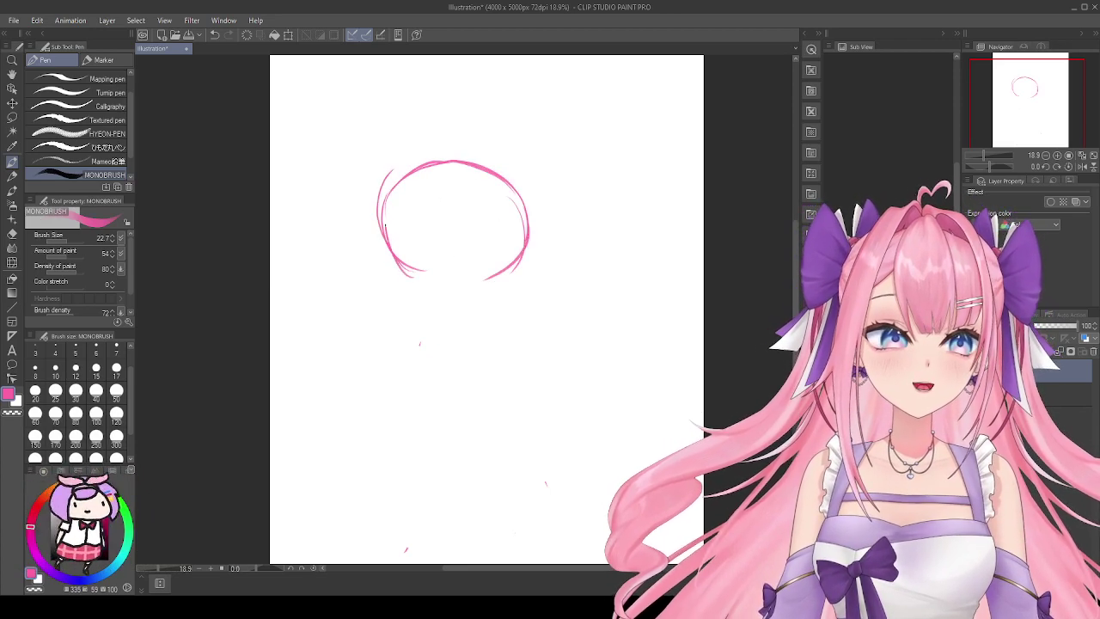
pyautogui.moveTo(389, 239)
pyautogui.mouseDown()
pyautogui.moveTo(423, 156)
pyautogui.moveTo(449, 155)
pyautogui.moveTo(521, 257)
pyautogui.mouseUp()
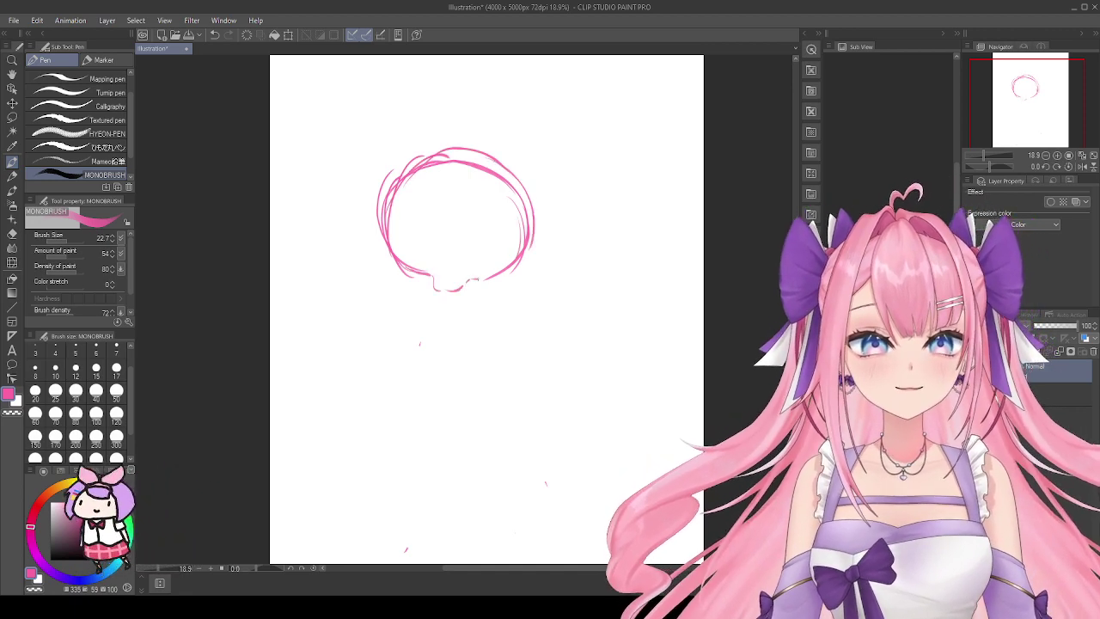
pyautogui.moveTo(461, 290); pyautogui.dragTo(433, 286)
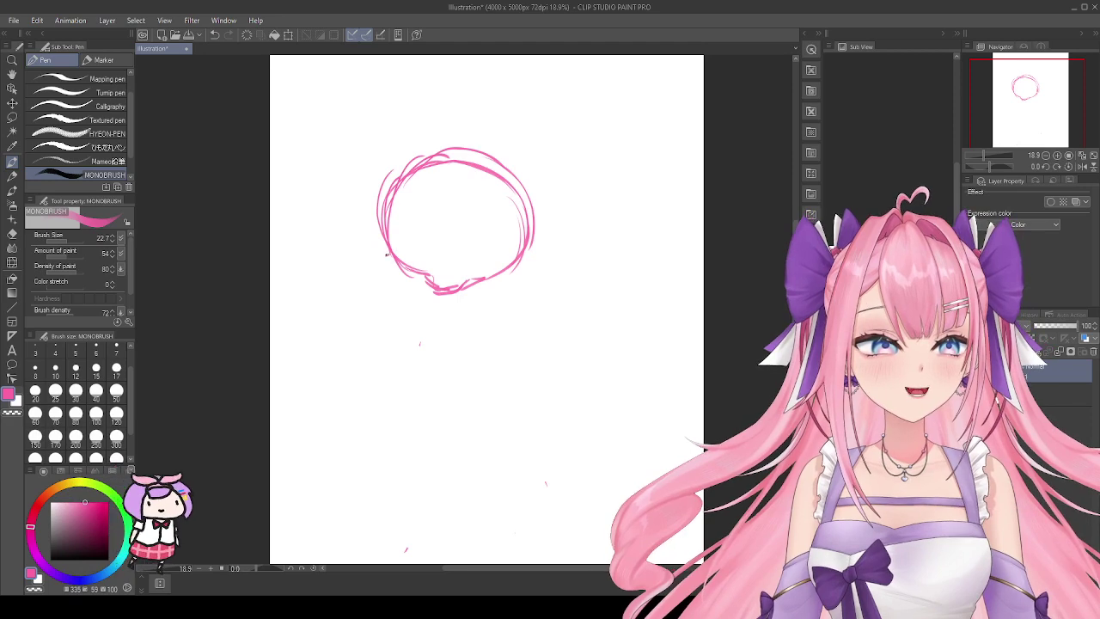
# Step: Sketch short outstretched arms with splayed fingers on both sides and a small boxy body with rounded feet below the head
pyautogui.moveTo(374, 256); pyautogui.dragTo(371, 276)
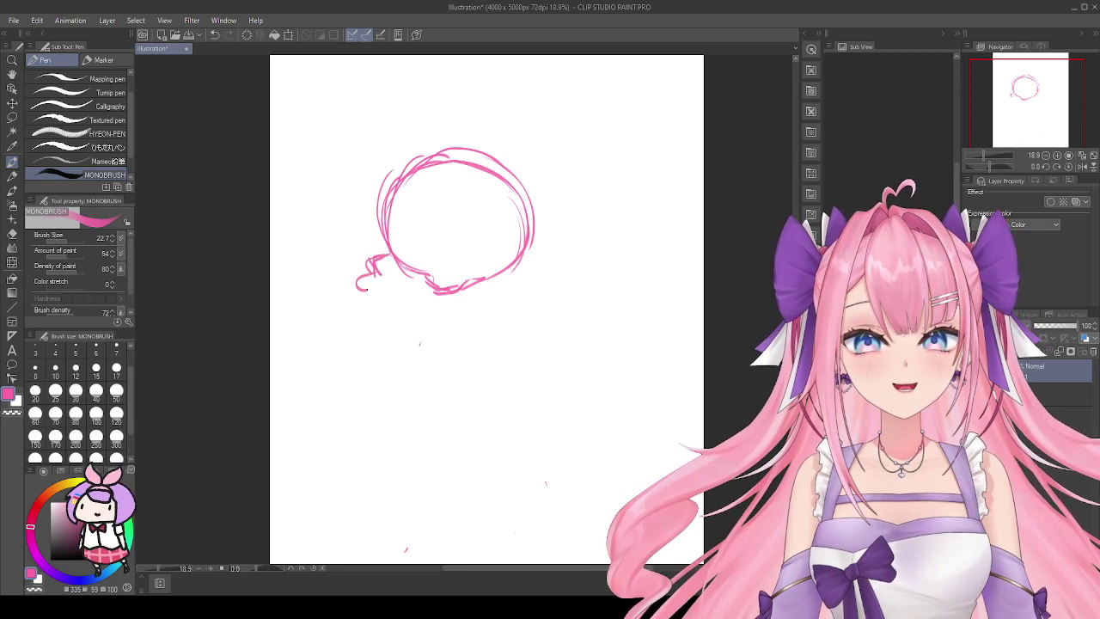
pyautogui.moveTo(388, 294); pyautogui.dragTo(401, 290)
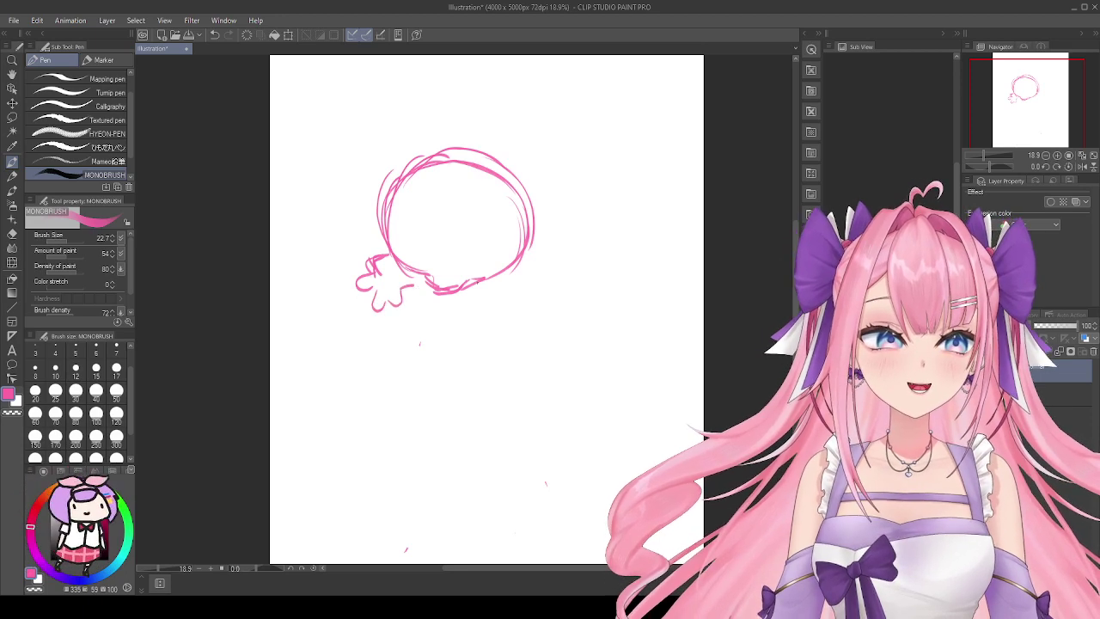
pyautogui.moveTo(532, 280)
pyautogui.mouseDown()
pyautogui.moveTo(567, 295)
pyautogui.moveTo(548, 315)
pyautogui.mouseUp()
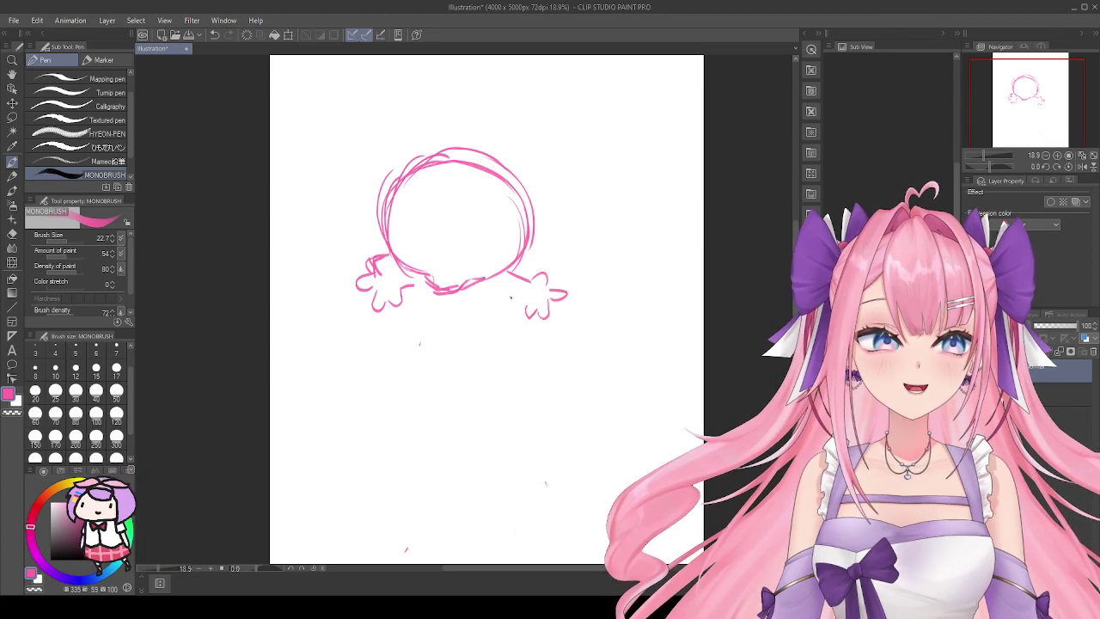
pyautogui.moveTo(413, 290); pyautogui.dragTo(411, 343)
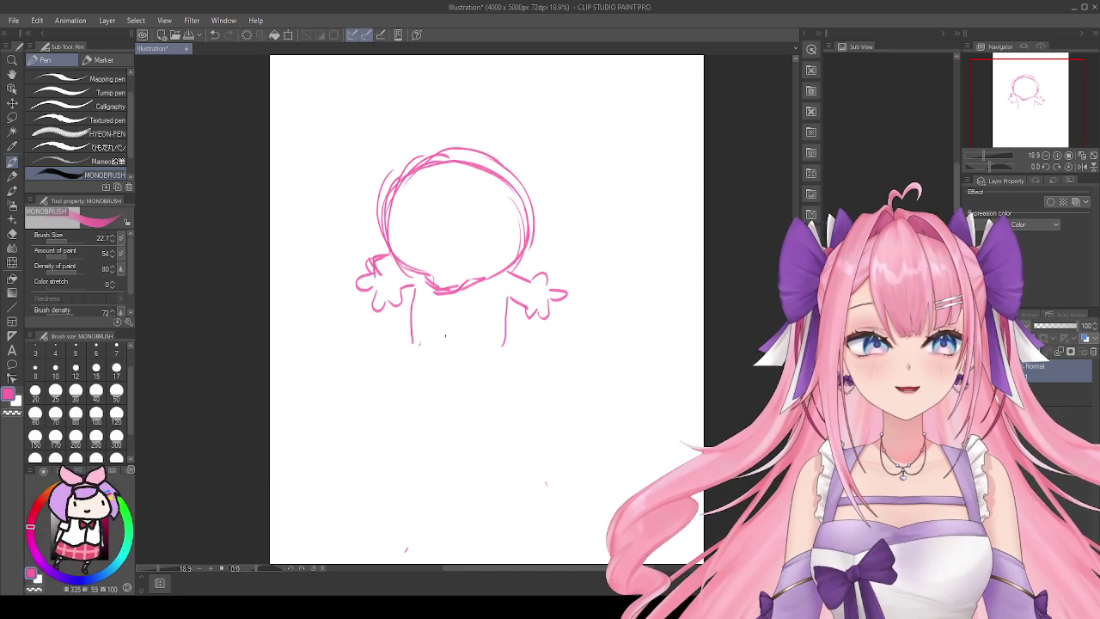
pyautogui.moveTo(404, 345); pyautogui.dragTo(492, 345)
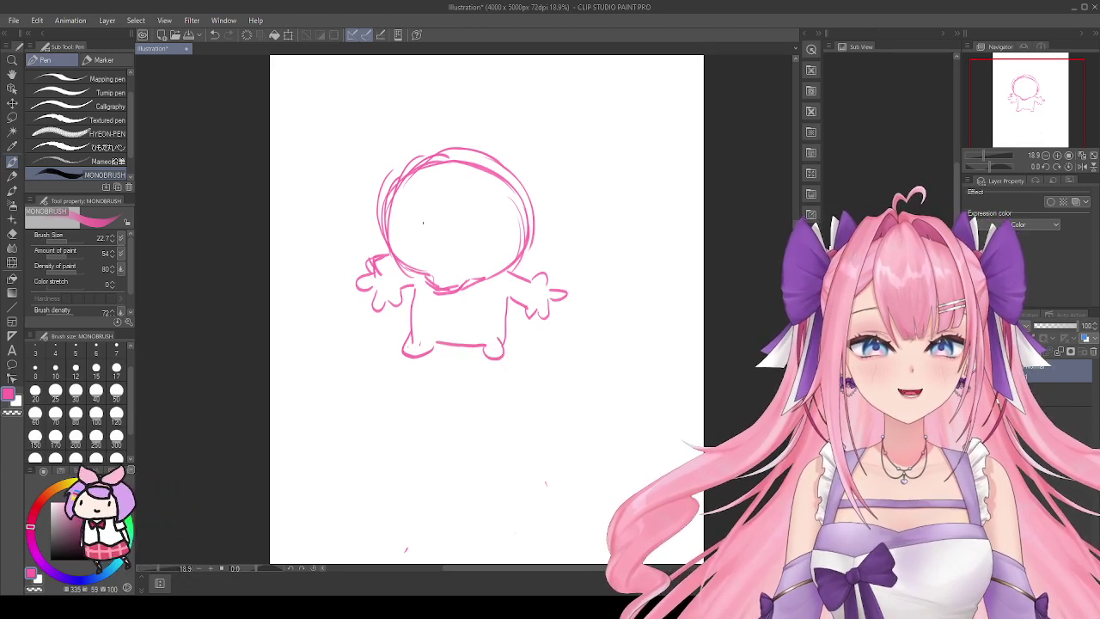
# Step: Draw two large round eyes low on the face, add oval highlights inside them, and scribble the irises solid around the highlights
pyautogui.moveTo(400, 249)
pyautogui.mouseDown()
pyautogui.moveTo(446, 225)
pyautogui.moveTo(397, 242)
pyautogui.mouseUp()
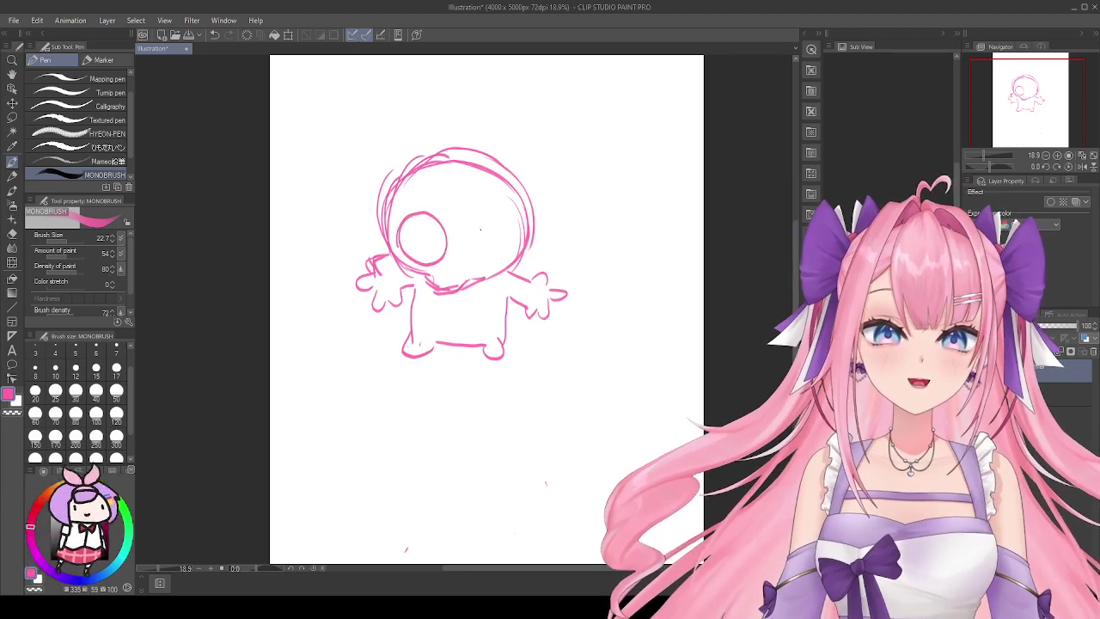
pyautogui.moveTo(461, 260)
pyautogui.mouseDown()
pyautogui.moveTo(478, 218)
pyautogui.moveTo(470, 225)
pyautogui.mouseUp()
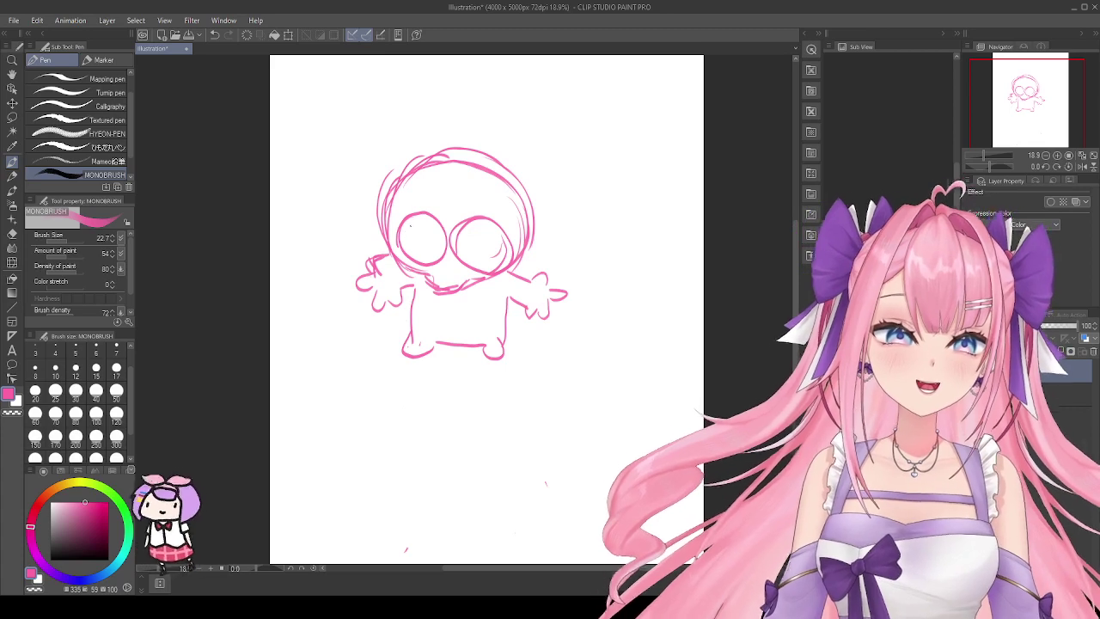
pyautogui.moveTo(421, 227); pyautogui.dragTo(419, 222)
pyautogui.moveTo(485, 250)
pyautogui.mouseDown()
pyautogui.moveTo(487, 259)
pyautogui.moveTo(495, 249)
pyautogui.mouseUp()
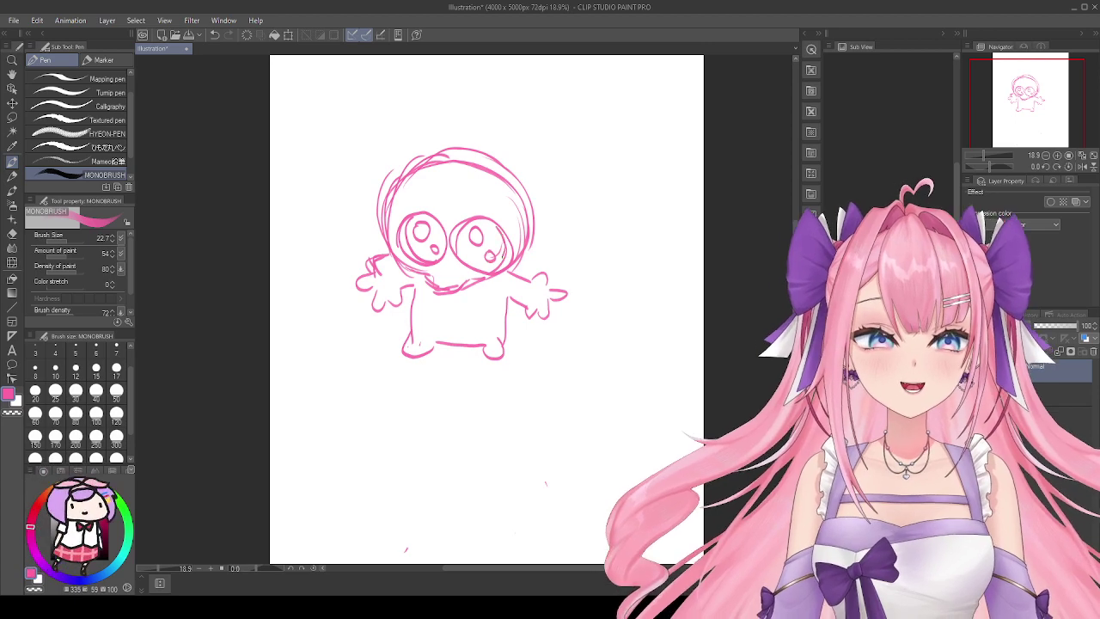
pyautogui.moveTo(430, 243)
pyautogui.mouseDown()
pyautogui.moveTo(418, 251)
pyautogui.moveTo(411, 237)
pyautogui.moveTo(430, 222)
pyautogui.mouseUp()
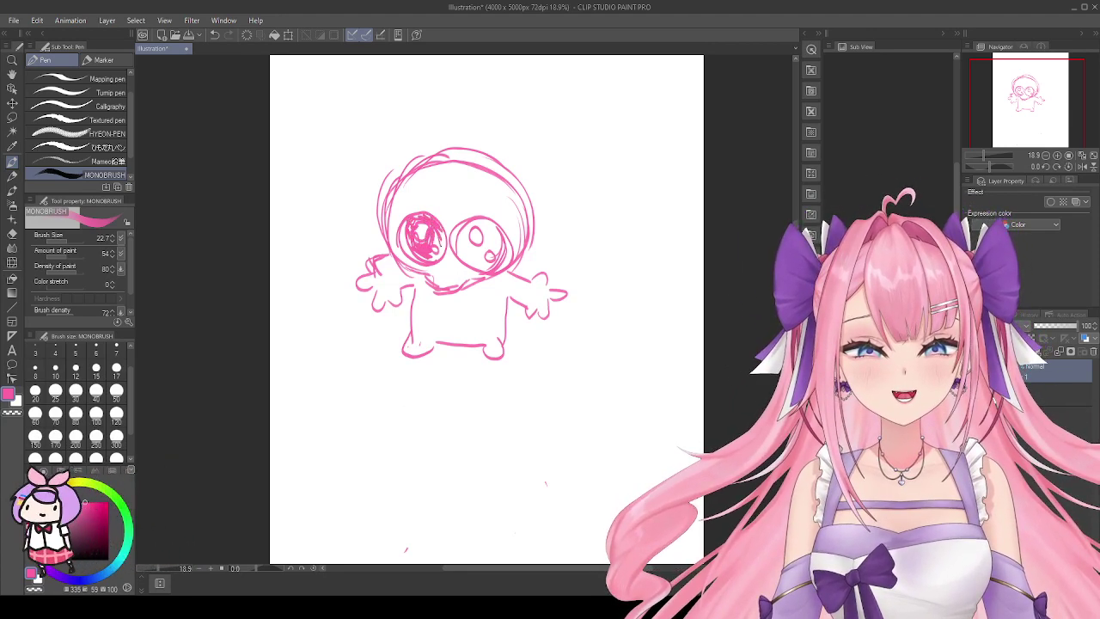
pyautogui.moveTo(435, 235)
pyautogui.mouseDown()
pyautogui.moveTo(438, 247)
pyautogui.moveTo(480, 243)
pyautogui.moveTo(467, 261)
pyautogui.moveTo(464, 237)
pyautogui.moveTo(490, 259)
pyautogui.moveTo(497, 222)
pyautogui.mouseUp()
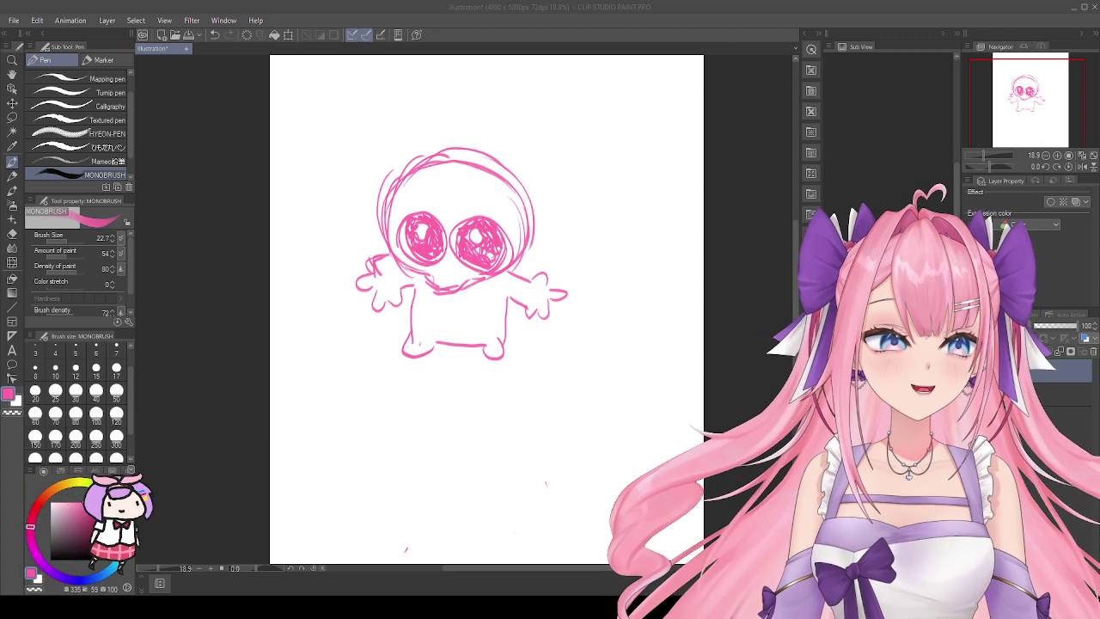
# Step: Sketch the central lock of the fringe in purple over the forehead, ending in points between the eyes
pyautogui.scroll(1, 563, 107)
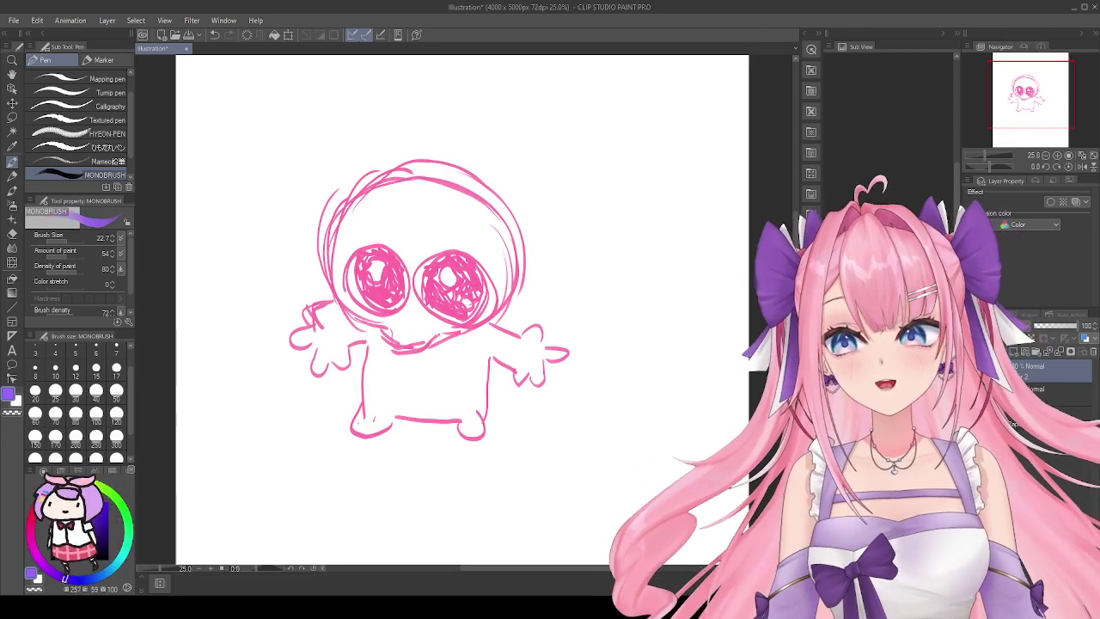
pyautogui.moveTo(399, 196); pyautogui.dragTo(392, 262)
pyautogui.moveTo(399, 254); pyautogui.dragTo(421, 276)
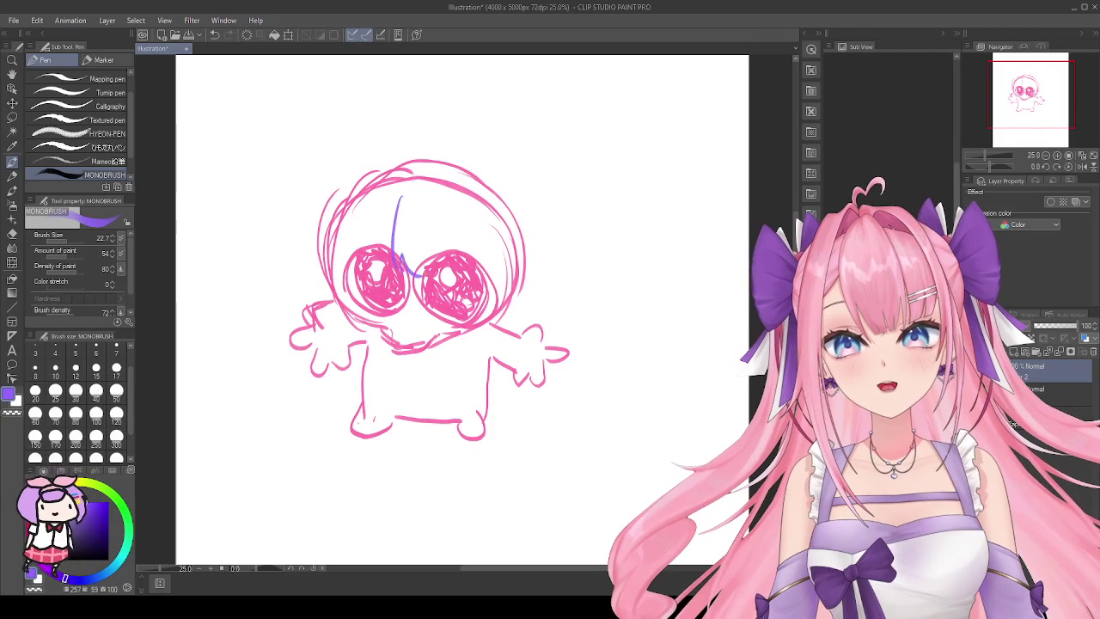
pyautogui.moveTo(441, 215); pyautogui.dragTo(453, 281)
pyautogui.moveTo(456, 242); pyautogui.dragTo(457, 252)
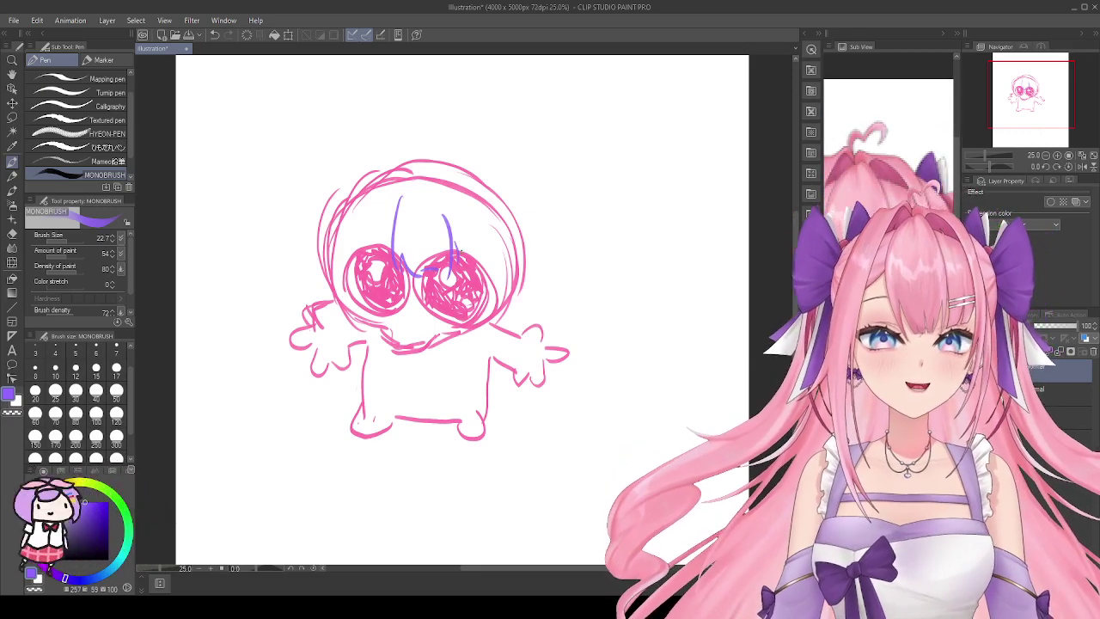
# Step: Sketch the remaining fringe locks in purple on both sides of the central lock, above the eyes
pyautogui.moveTo(480, 220)
pyautogui.mouseDown()
pyautogui.moveTo(491, 270)
pyautogui.moveTo(486, 234)
pyautogui.mouseUp()
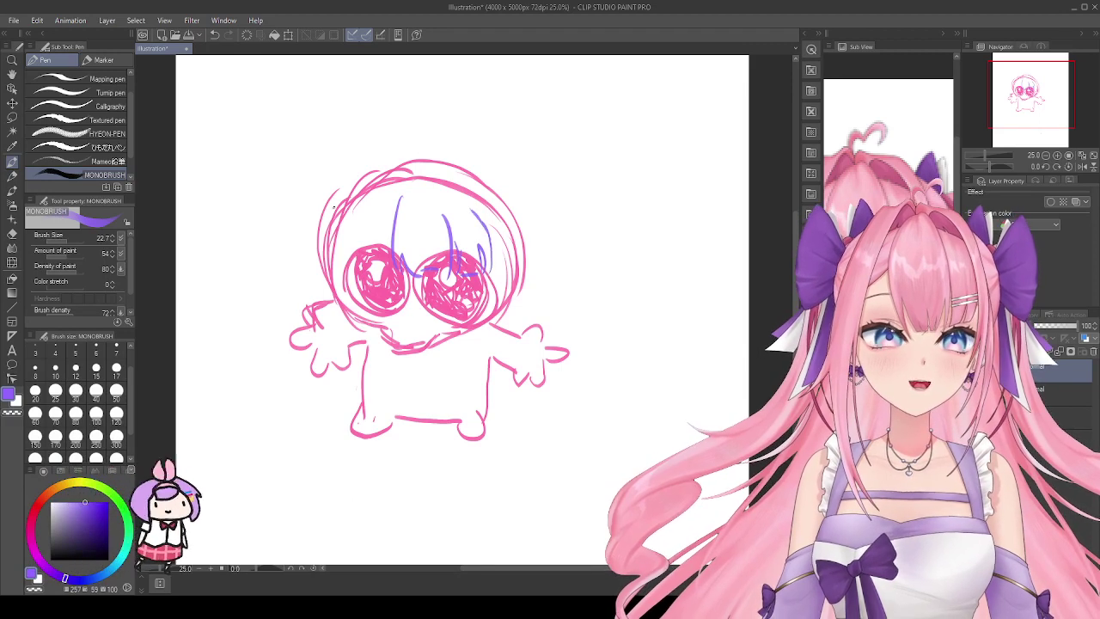
pyautogui.moveTo(397, 196)
pyautogui.mouseDown()
pyautogui.moveTo(392, 251)
pyautogui.moveTo(404, 286)
pyautogui.mouseUp()
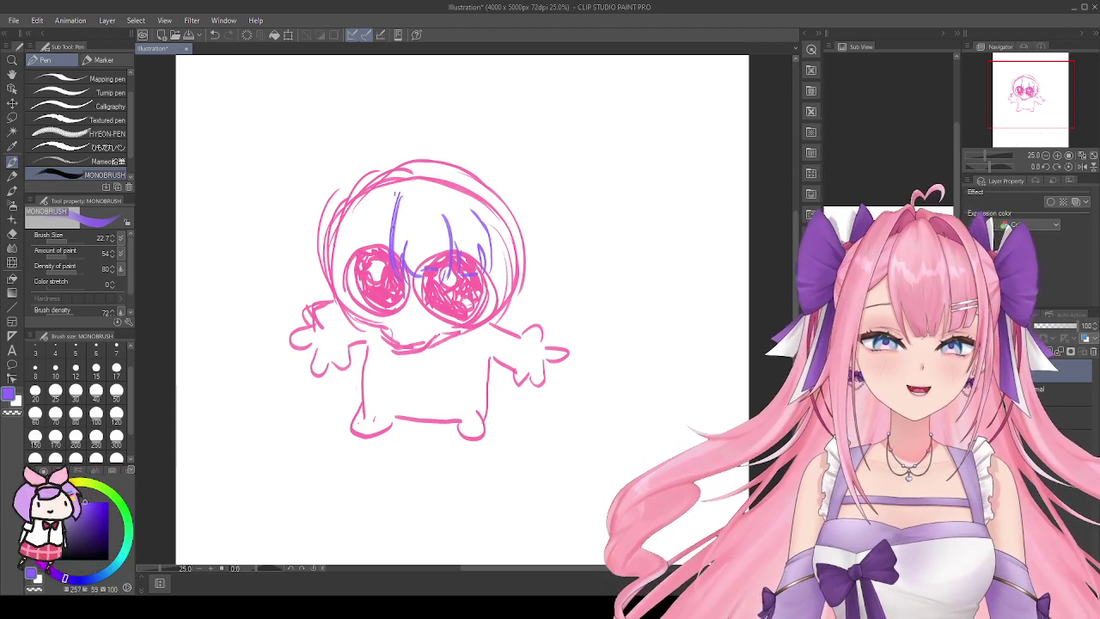
pyautogui.hotkey('ctrl', 'z')
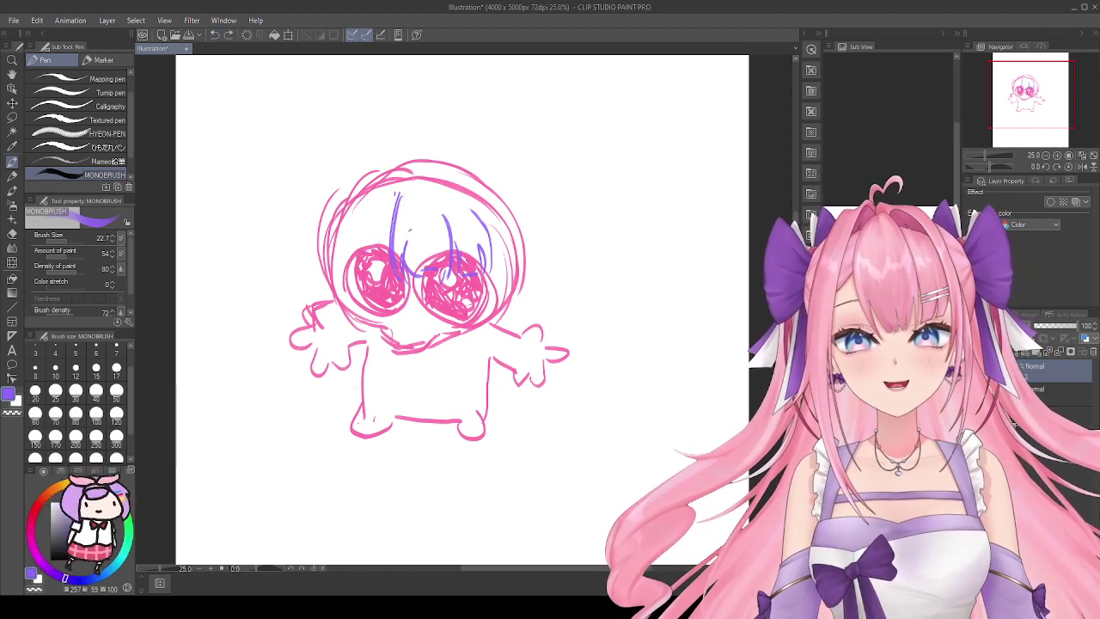
pyautogui.moveTo(392, 216); pyautogui.dragTo(349, 249)
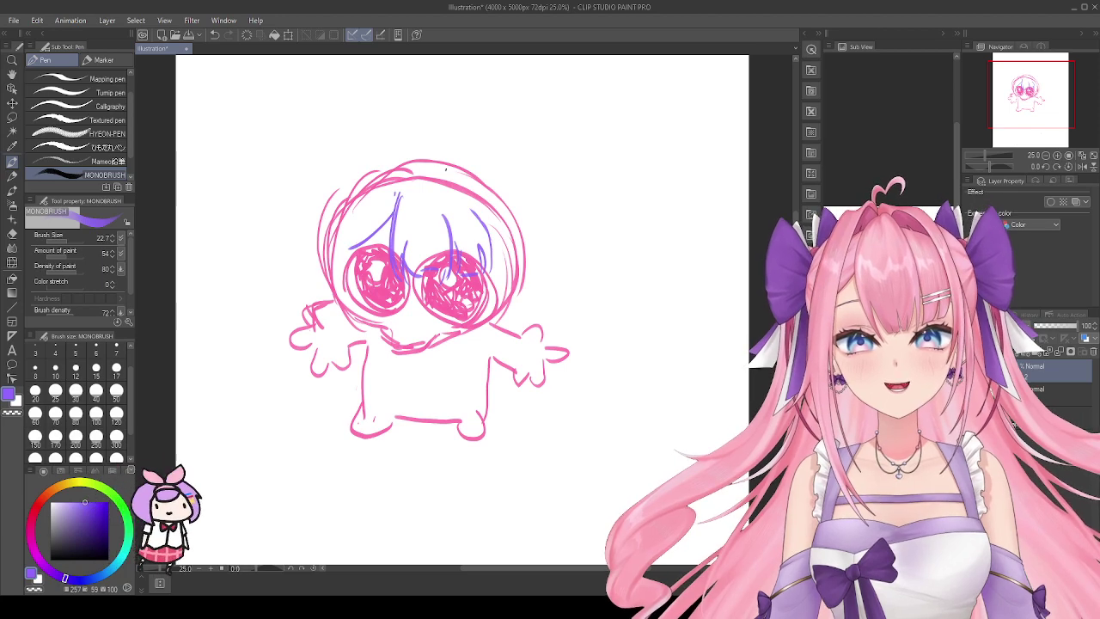
# Step: Sketch the long side lock framing the right of the face, running from the crown down past the cheek
pyautogui.moveTo(425, 182)
pyautogui.mouseDown()
pyautogui.moveTo(464, 167)
pyautogui.moveTo(485, 246)
pyautogui.moveTo(485, 306)
pyautogui.moveTo(460, 355)
pyautogui.mouseUp()
pyautogui.moveTo(497, 301); pyautogui.dragTo(486, 343)
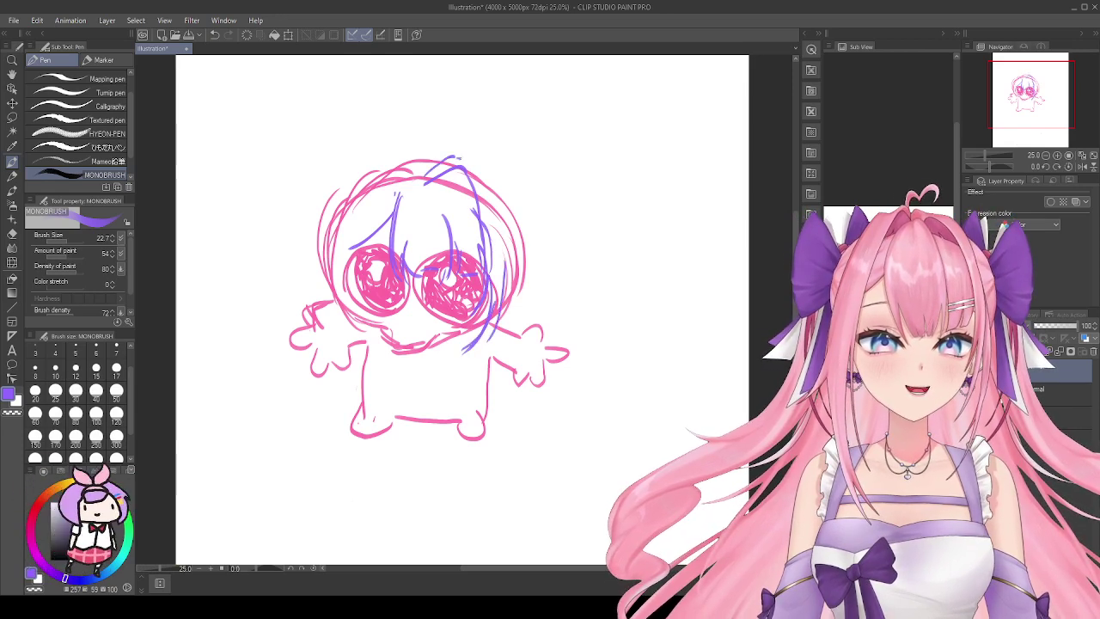
pyautogui.moveTo(476, 167); pyautogui.dragTo(498, 277)
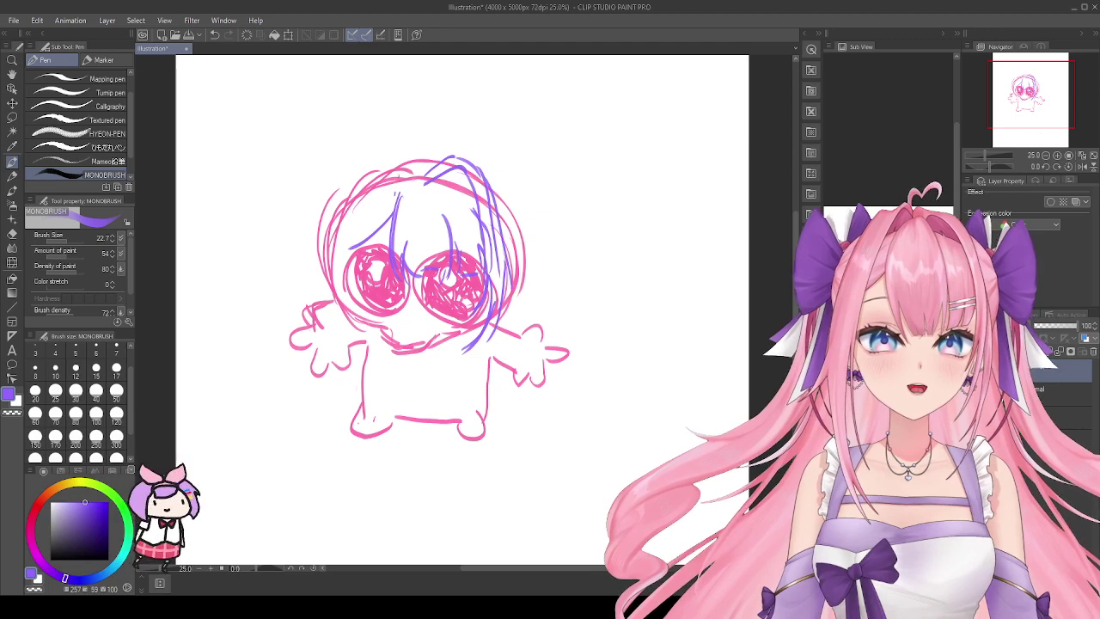
pyautogui.moveTo(469, 188); pyautogui.dragTo(438, 179)
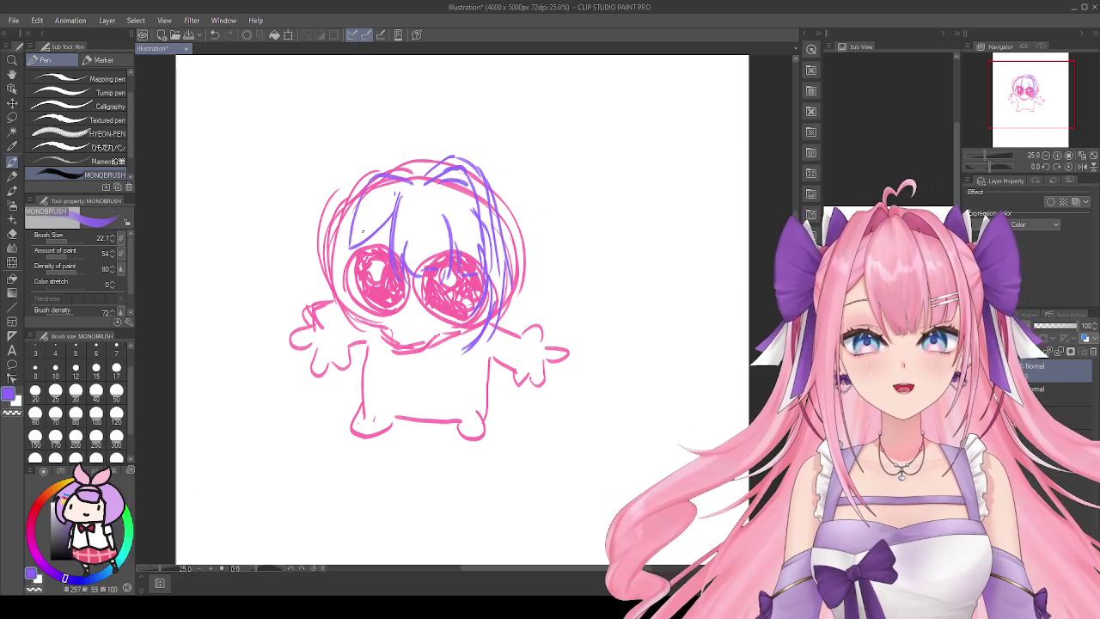
# Step: Sketch the matching side lock on the left of the face with overlapping strokes from the crown to the shoulder
pyautogui.moveTo(351, 203)
pyautogui.mouseDown()
pyautogui.moveTo(353, 313)
pyautogui.moveTo(366, 340)
pyautogui.mouseUp()
pyautogui.moveTo(344, 298); pyautogui.dragTo(368, 344)
pyautogui.moveTo(344, 260); pyautogui.dragTo(370, 382)
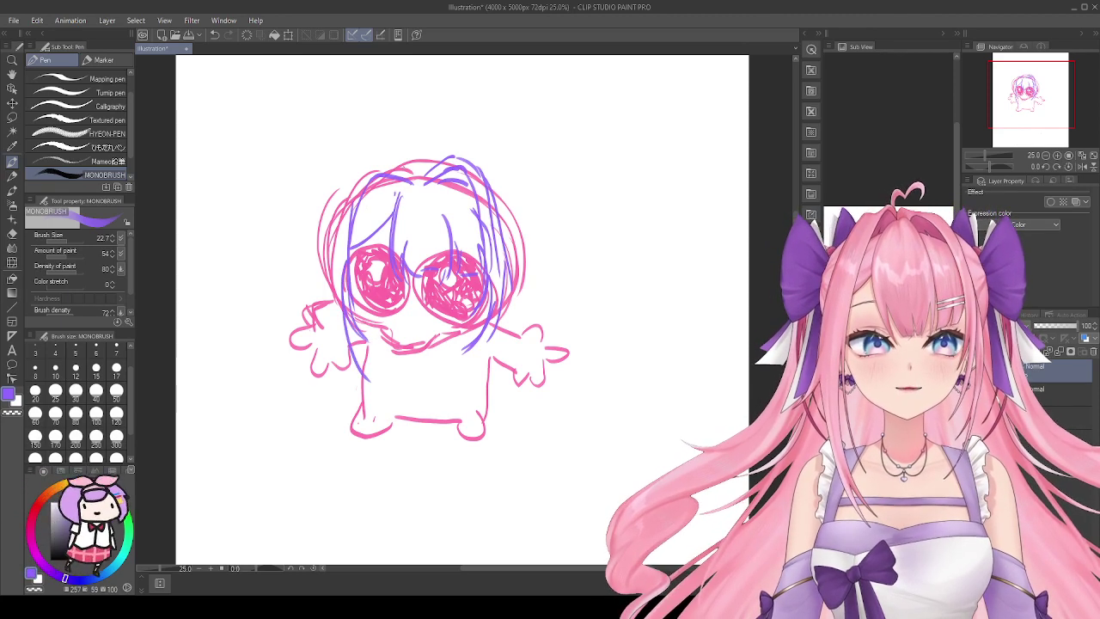
pyautogui.moveTo(358, 162); pyautogui.dragTo(334, 239)
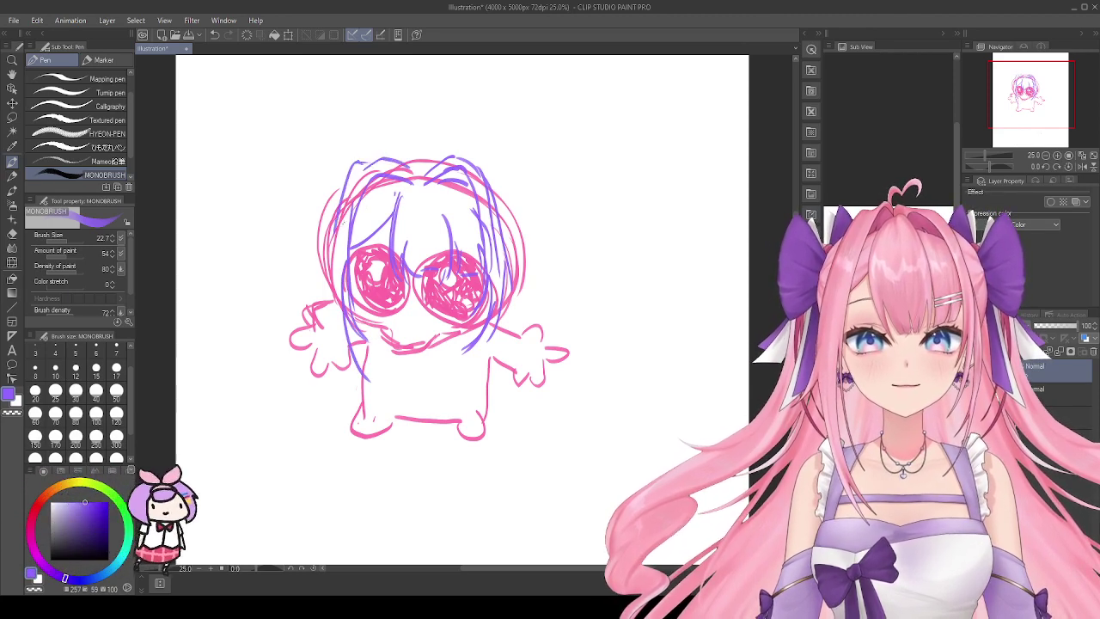
pyautogui.moveTo(348, 167); pyautogui.dragTo(325, 263)
pyautogui.moveTo(330, 213); pyautogui.dragTo(324, 314)
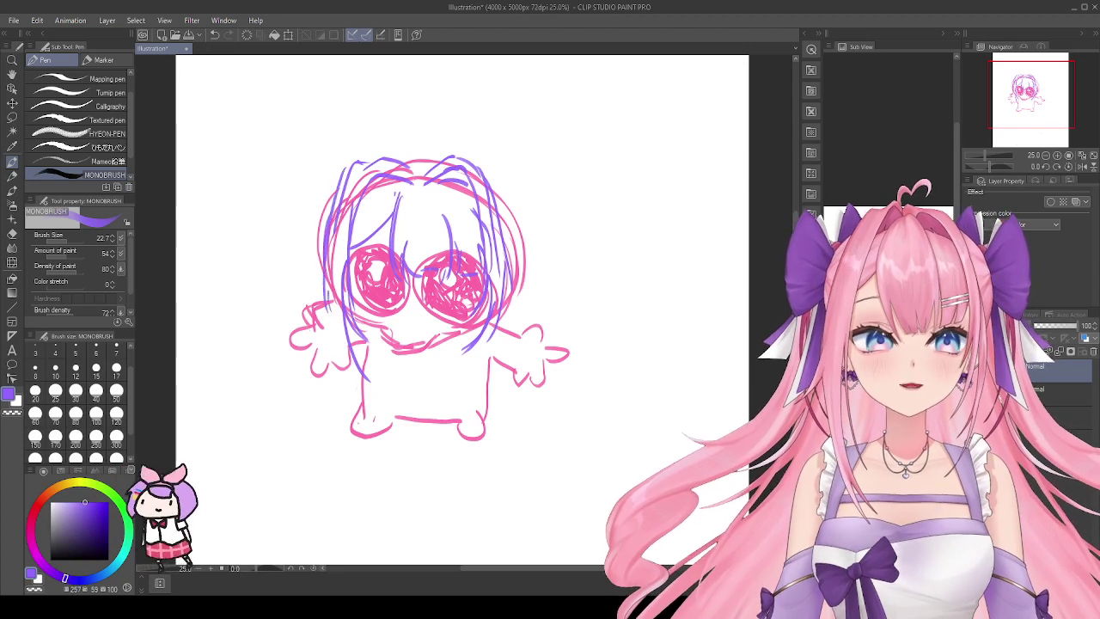
pyautogui.moveTo(336, 258); pyautogui.dragTo(356, 366)
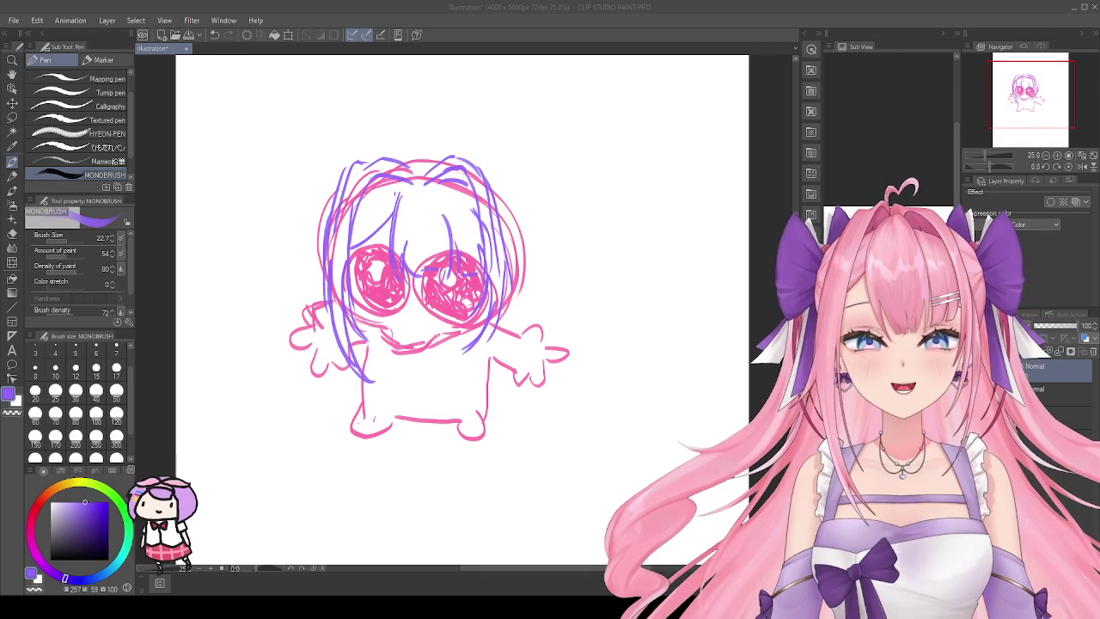
# Step: Draw a heart-shaped ahoge on top of the head and outline the back hair along the head's right side
pyautogui.click(404, 233)
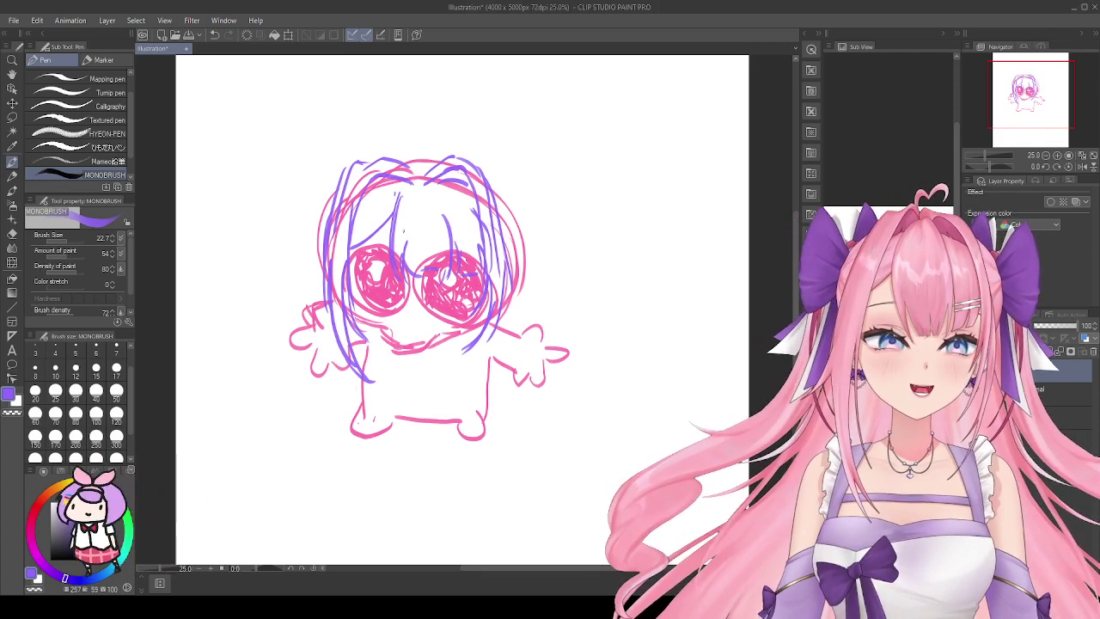
pyautogui.moveTo(412, 165)
pyautogui.mouseDown()
pyautogui.moveTo(396, 127)
pyautogui.moveTo(439, 112)
pyautogui.moveTo(442, 140)
pyautogui.mouseUp()
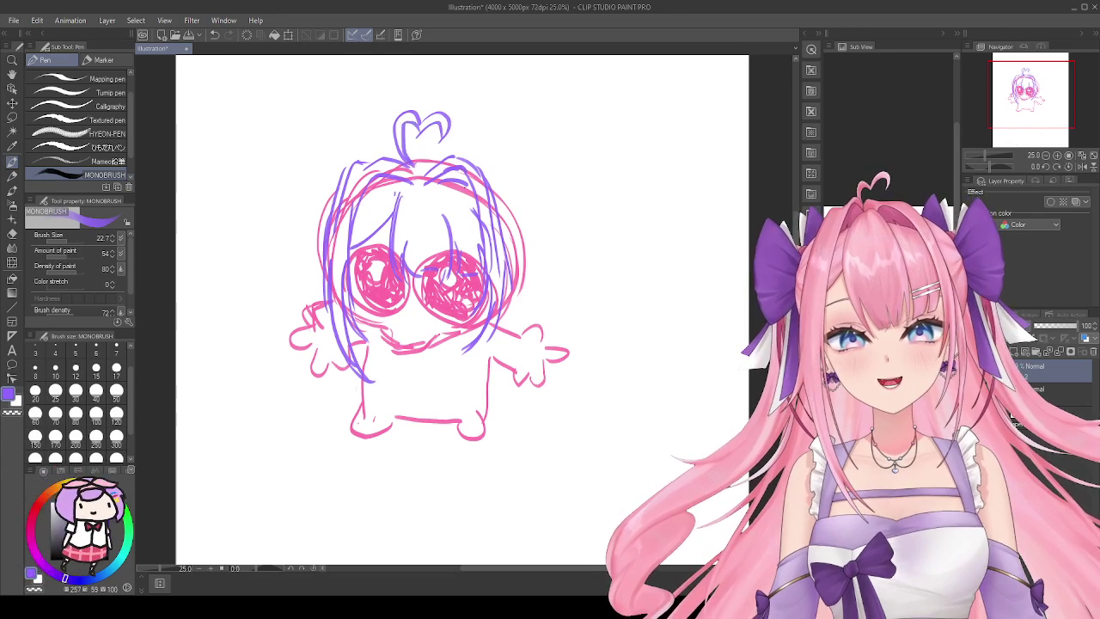
pyautogui.moveTo(488, 176)
pyautogui.mouseDown()
pyautogui.moveTo(524, 223)
pyautogui.moveTo(502, 319)
pyautogui.mouseUp()
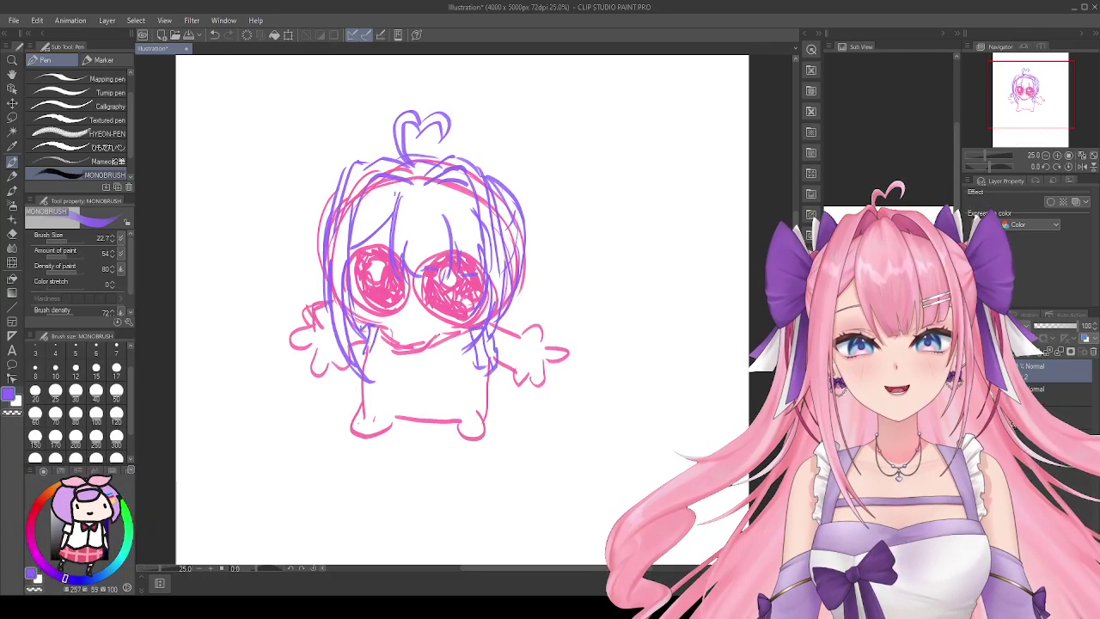
# Step: Sketch a dress on the body with a straight neckline, a curved waistband and a short skirt ending in a ruffled hem
pyautogui.moveTo(387, 352); pyautogui.dragTo(485, 363)
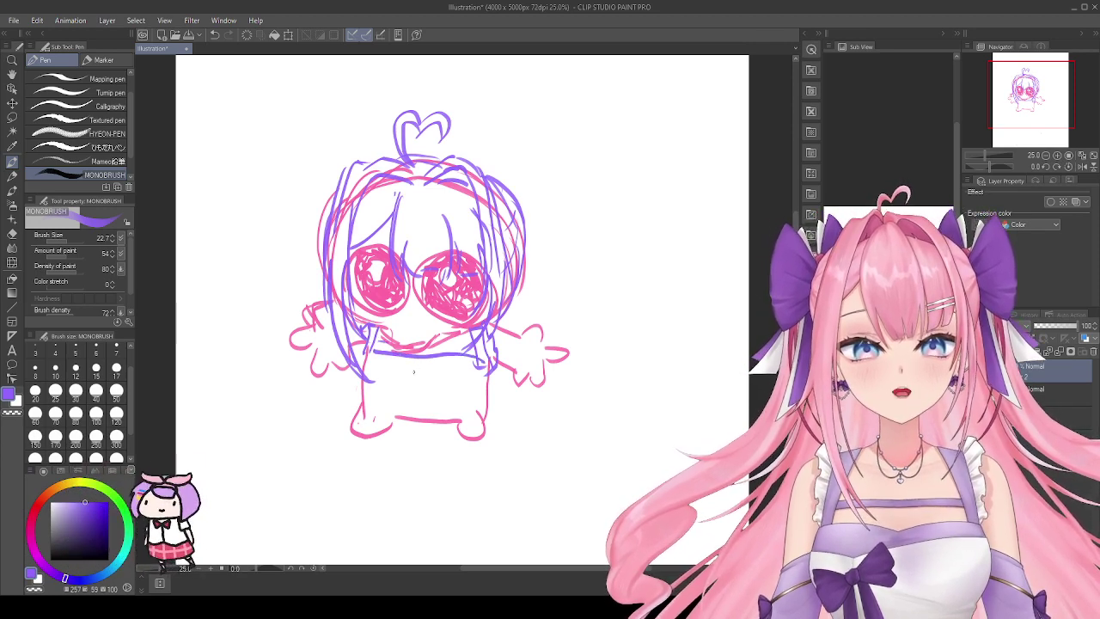
pyautogui.moveTo(364, 378)
pyautogui.mouseDown()
pyautogui.moveTo(463, 370)
pyautogui.moveTo(390, 381)
pyautogui.moveTo(378, 355)
pyautogui.moveTo(366, 376)
pyautogui.moveTo(405, 376)
pyautogui.moveTo(373, 383)
pyautogui.moveTo(383, 392)
pyautogui.moveTo(456, 381)
pyautogui.moveTo(489, 392)
pyautogui.mouseUp()
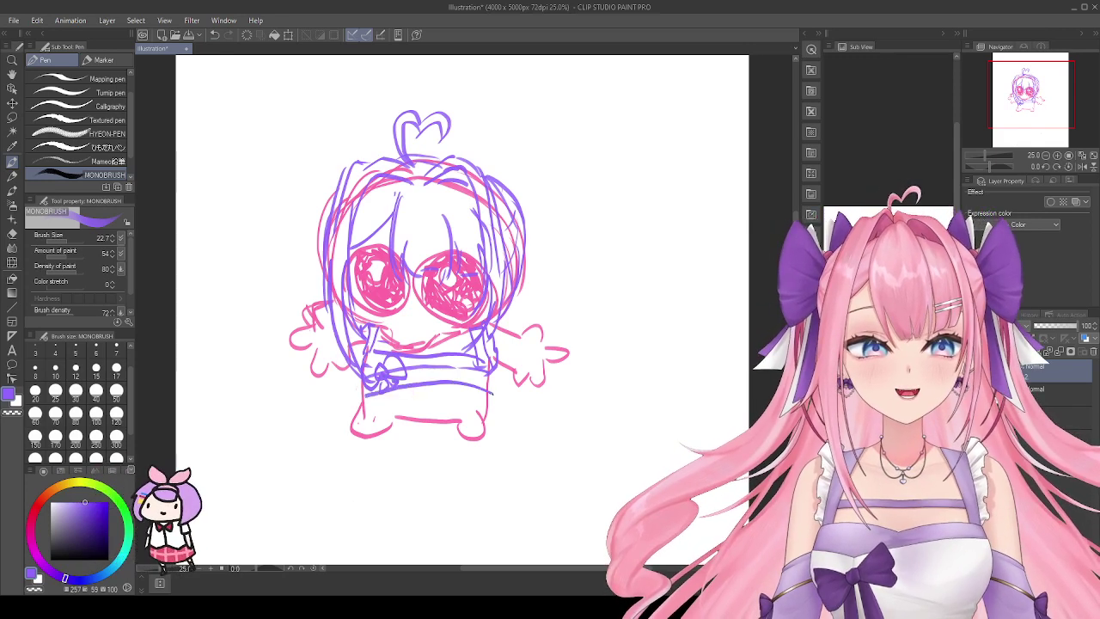
pyautogui.hotkey('ctrl', 'z')
pyautogui.moveTo(358, 397)
pyautogui.mouseDown()
pyautogui.moveTo(401, 399)
pyautogui.moveTo(487, 390)
pyautogui.mouseUp()
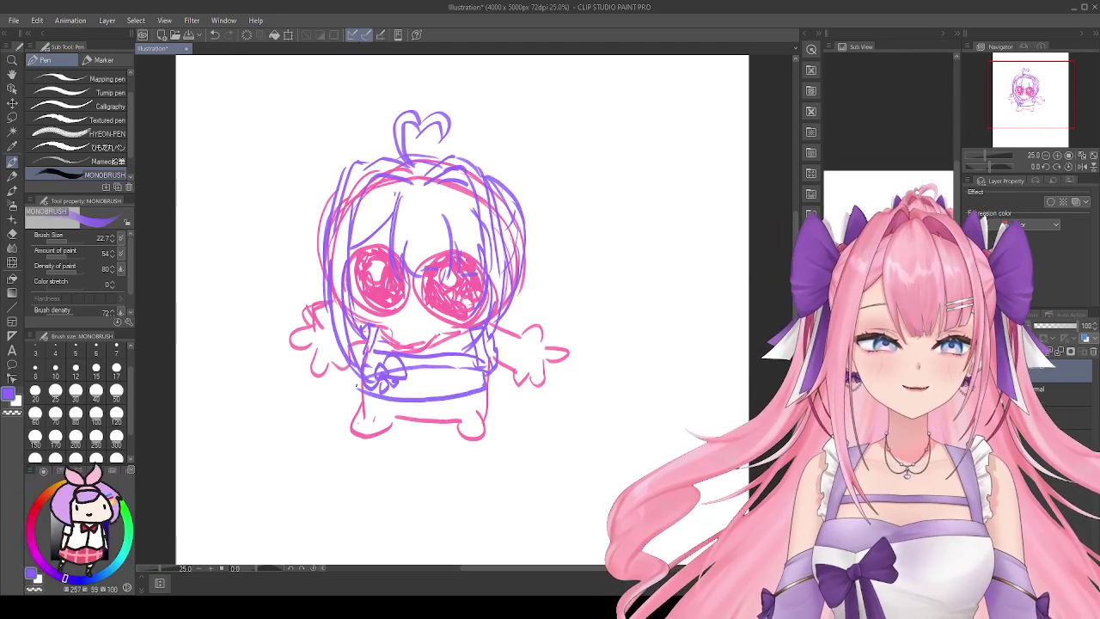
pyautogui.moveTo(352, 397)
pyautogui.mouseDown()
pyautogui.moveTo(445, 416)
pyautogui.moveTo(490, 405)
pyautogui.mouseUp()
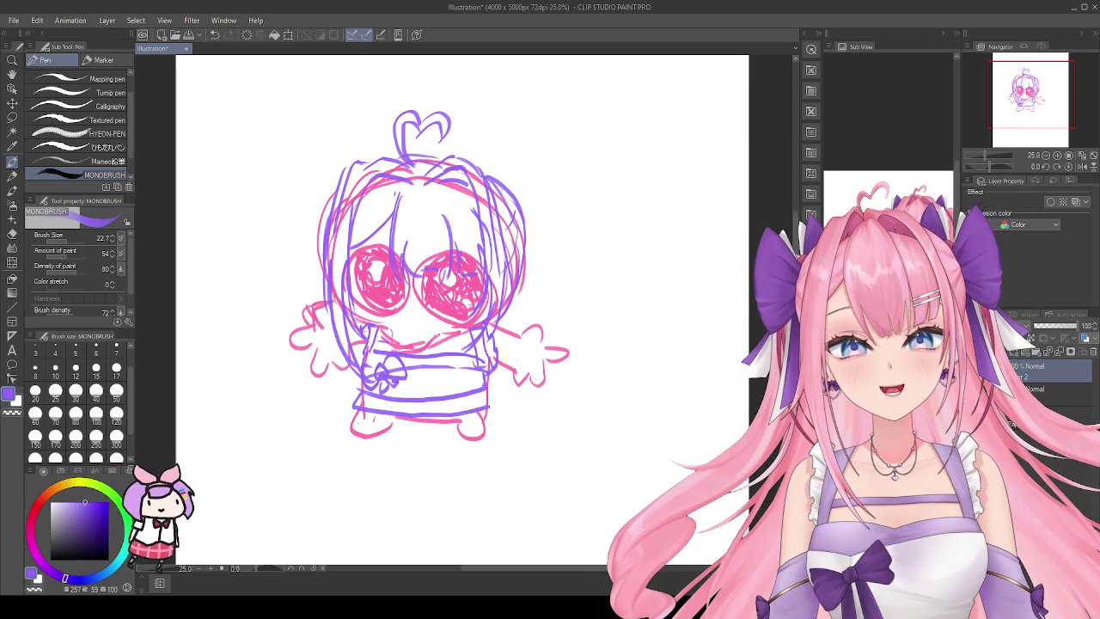
pyautogui.moveTo(344, 408); pyautogui.dragTo(371, 421)
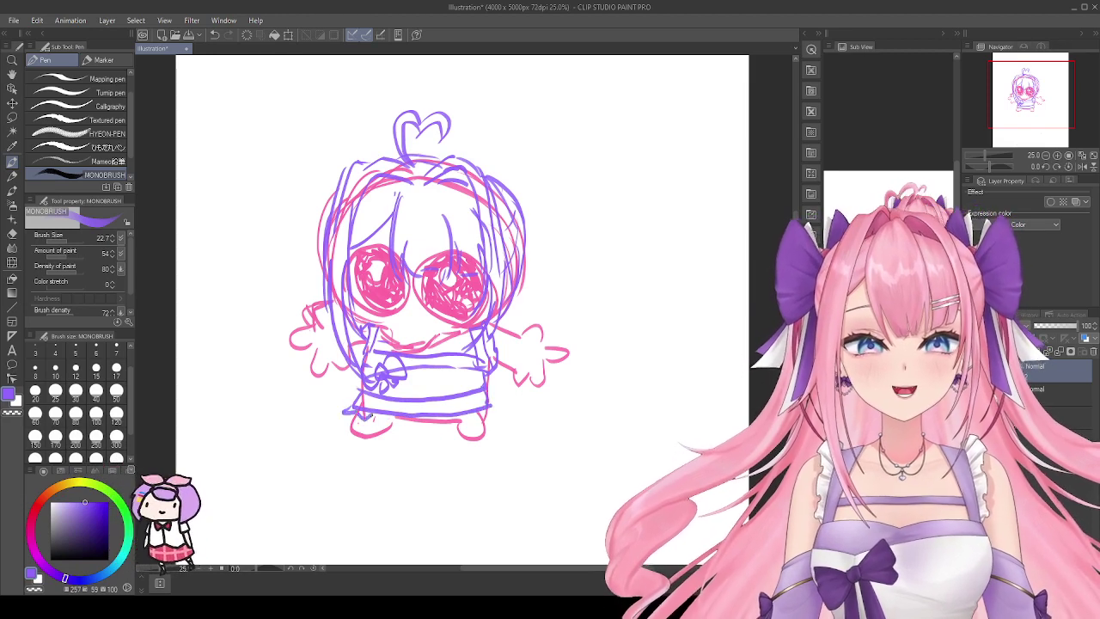
pyautogui.moveTo(480, 423); pyautogui.dragTo(495, 411)
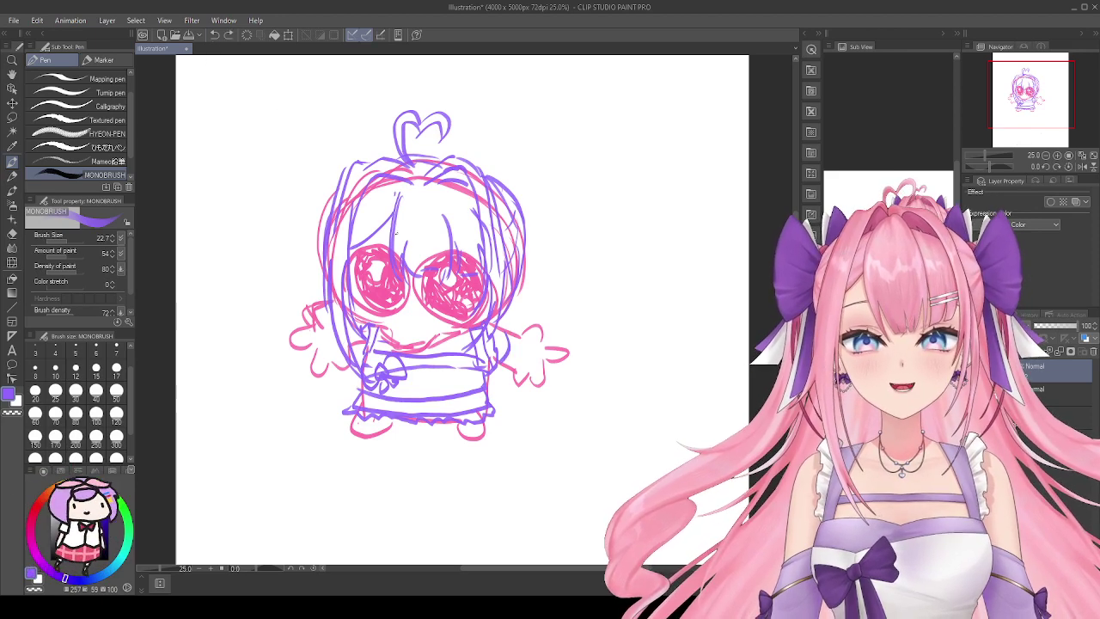
# Step: Sketch the detached sleeve on the right arm and loose back hair behind both arms and the skirt
pyautogui.moveTo(497, 329)
pyautogui.mouseDown()
pyautogui.moveTo(522, 337)
pyautogui.moveTo(519, 385)
pyautogui.moveTo(497, 369)
pyautogui.mouseUp()
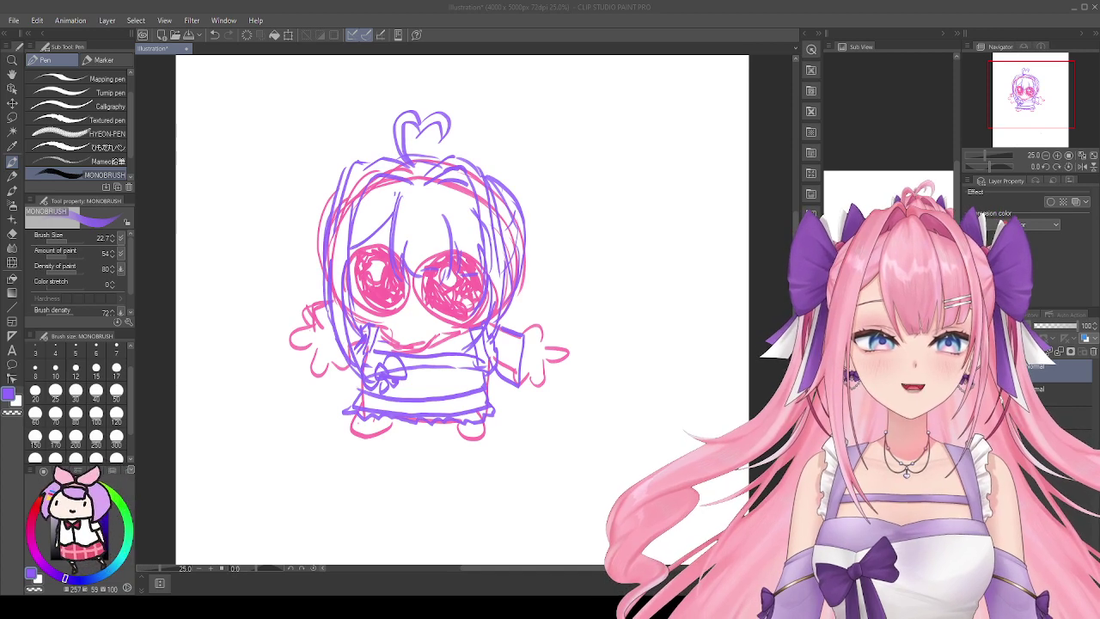
pyautogui.click(499, 594)
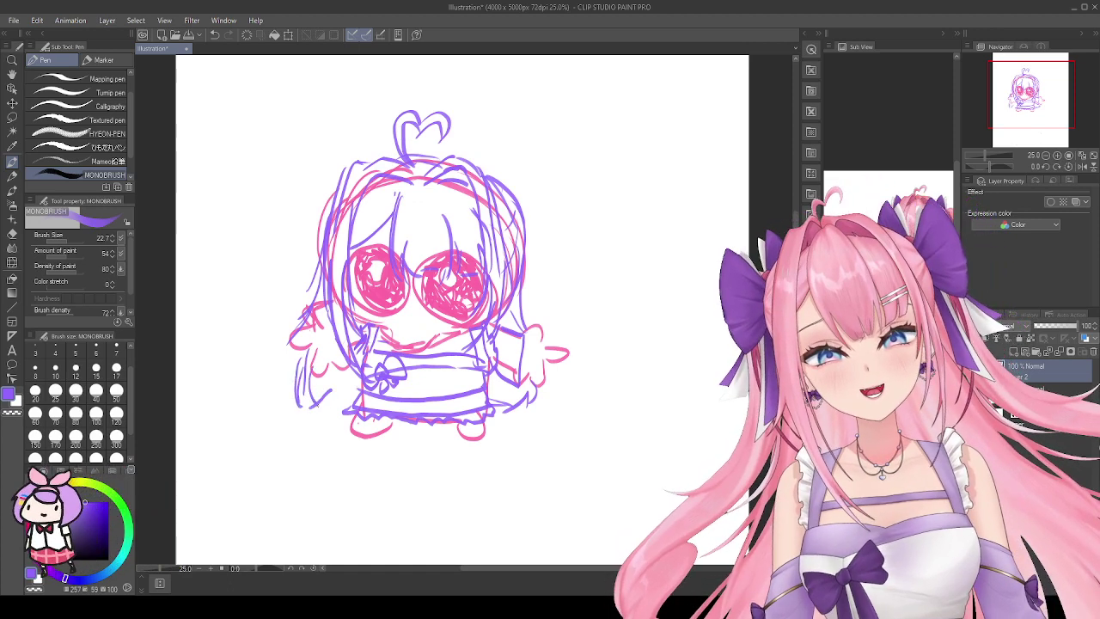
pyautogui.moveTo(321, 400); pyautogui.dragTo(352, 379)
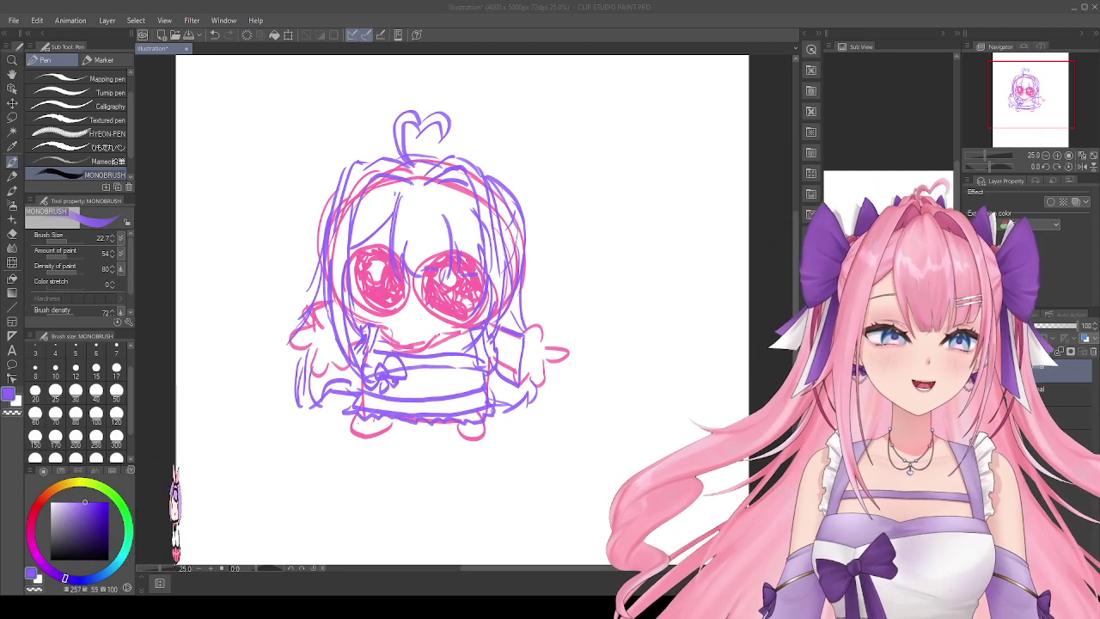
pyautogui.click(444, 393)
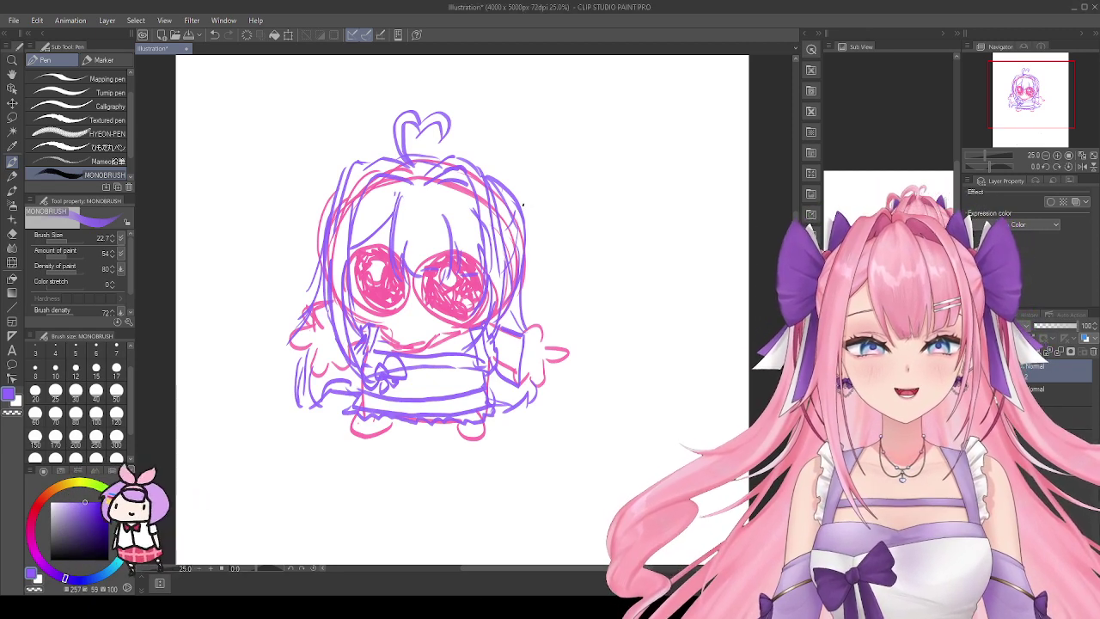
# Step: Sketch a wavy pigtail on the right side of the head with a pointed bow at its base
pyautogui.moveTo(548, 210)
pyautogui.mouseDown()
pyautogui.moveTo(553, 297)
pyautogui.moveTo(583, 333)
pyautogui.moveTo(588, 378)
pyautogui.mouseUp()
pyautogui.moveTo(531, 251)
pyautogui.mouseDown()
pyautogui.moveTo(520, 333)
pyautogui.moveTo(550, 347)
pyautogui.mouseUp()
pyautogui.moveTo(531, 249); pyautogui.dragTo(563, 331)
pyautogui.moveTo(559, 329); pyautogui.dragTo(567, 346)
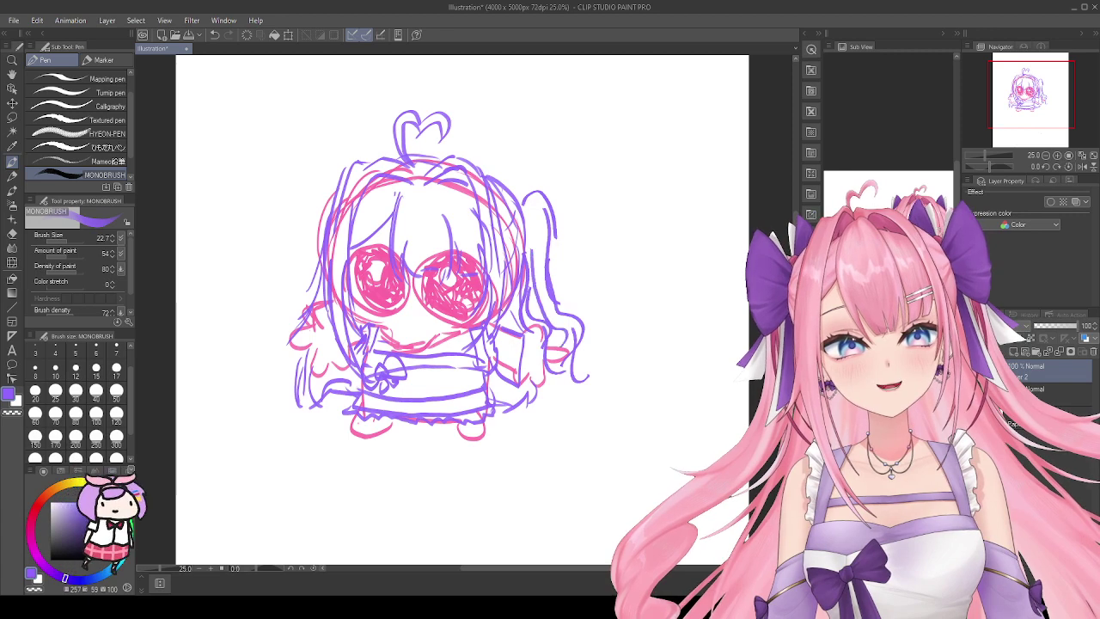
pyautogui.moveTo(514, 163); pyautogui.dragTo(526, 248)
pyautogui.moveTo(531, 203); pyautogui.dragTo(533, 213)
pyautogui.moveTo(522, 160); pyautogui.dragTo(536, 208)
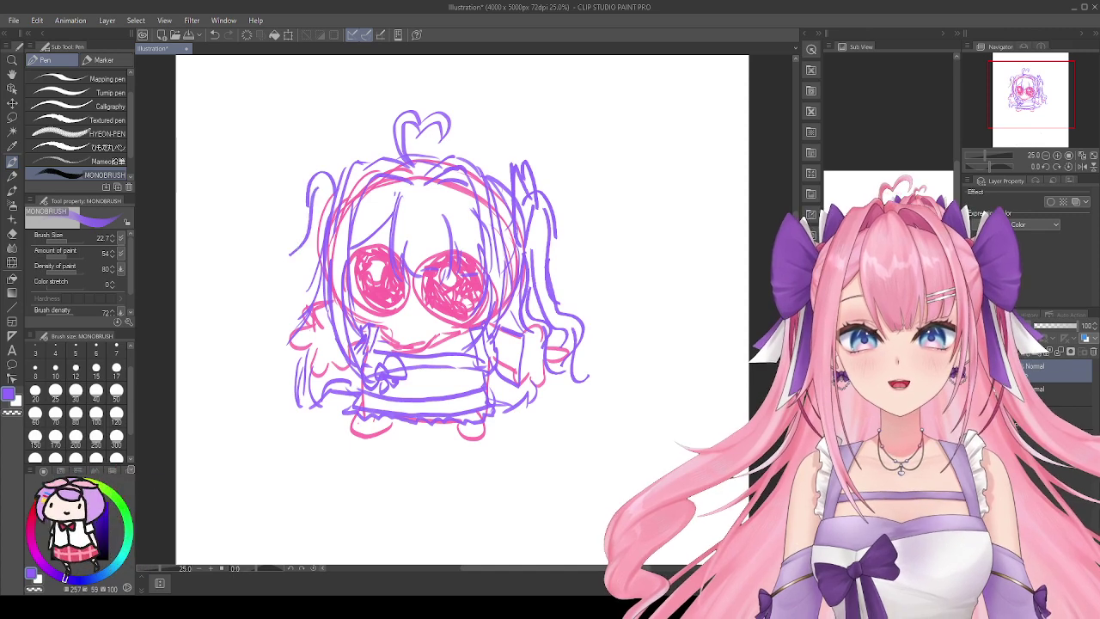
# Step: Sketch the wavy left pigtail with curled strands falling beside the outstretched arm
pyautogui.moveTo(291, 275); pyautogui.dragTo(275, 334)
pyautogui.moveTo(278, 257); pyautogui.dragTo(265, 262)
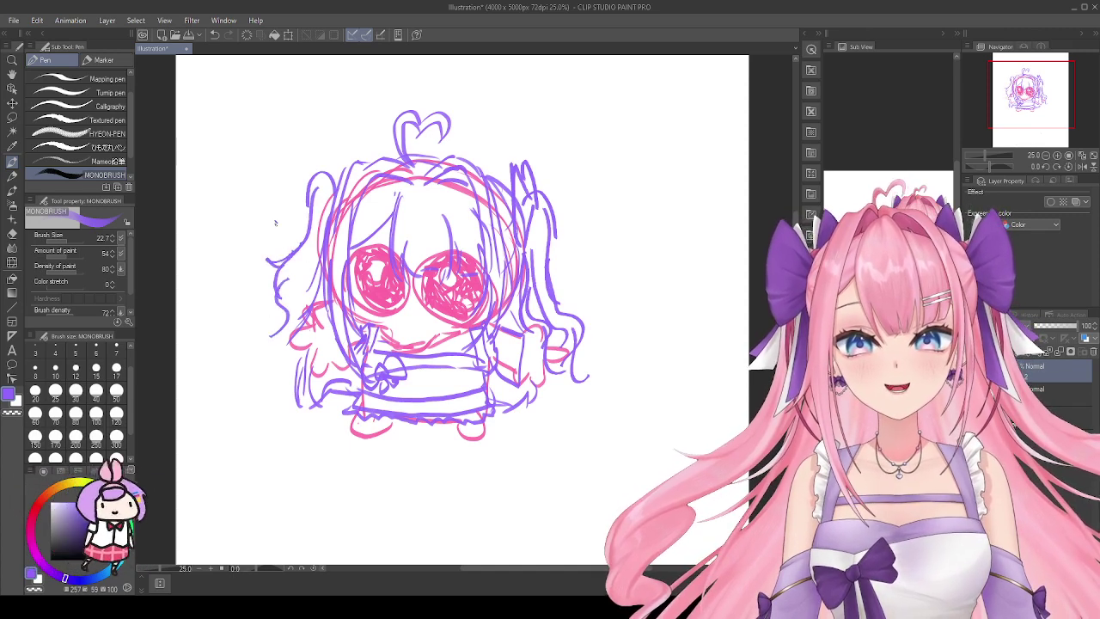
pyautogui.moveTo(271, 366); pyautogui.dragTo(263, 380)
pyautogui.moveTo(311, 279); pyautogui.dragTo(304, 301)
pyautogui.moveTo(311, 297); pyautogui.dragTo(302, 327)
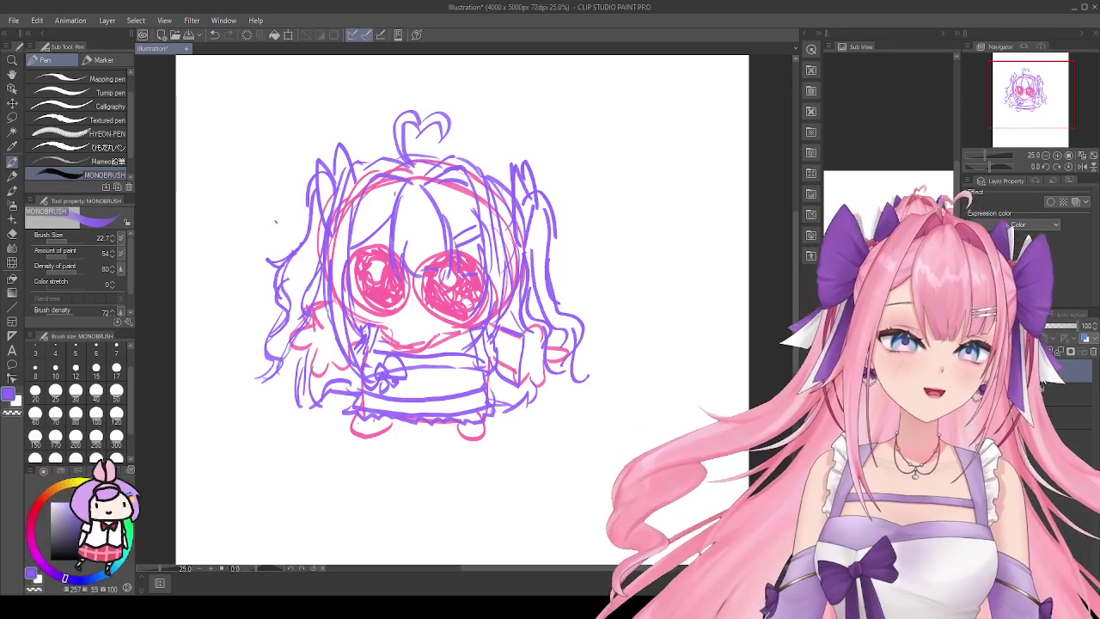
# Step: Switch the drawing colour to black, test the Mameo鉛筆 pen with curved strokes beside the head, and undo them
pyautogui.scroll(-1, 77, 121)
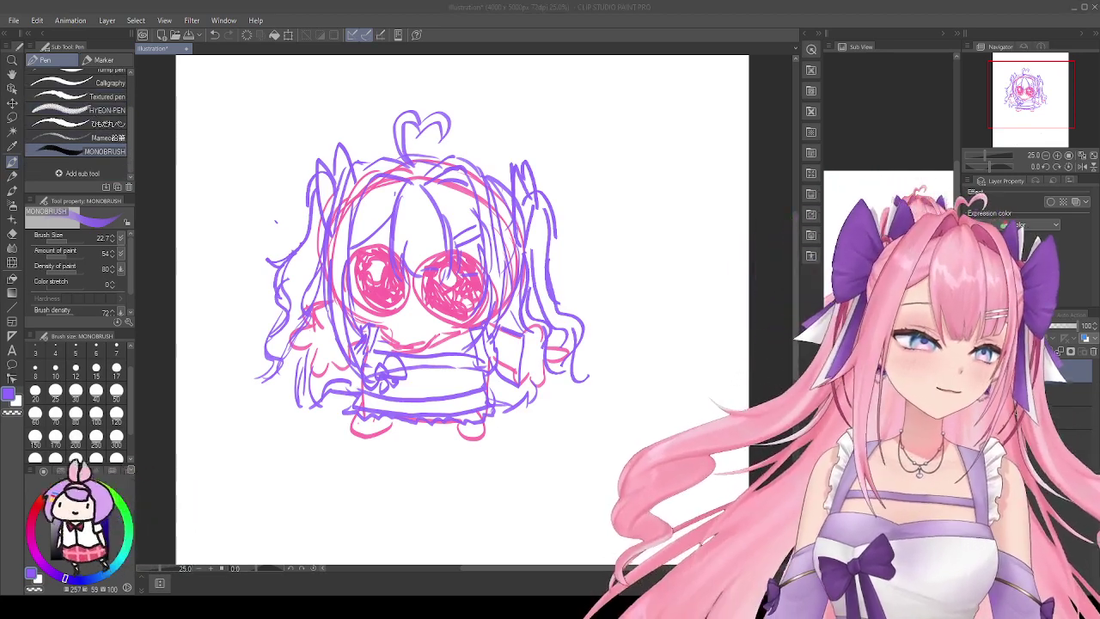
pyautogui.click(73, 135)
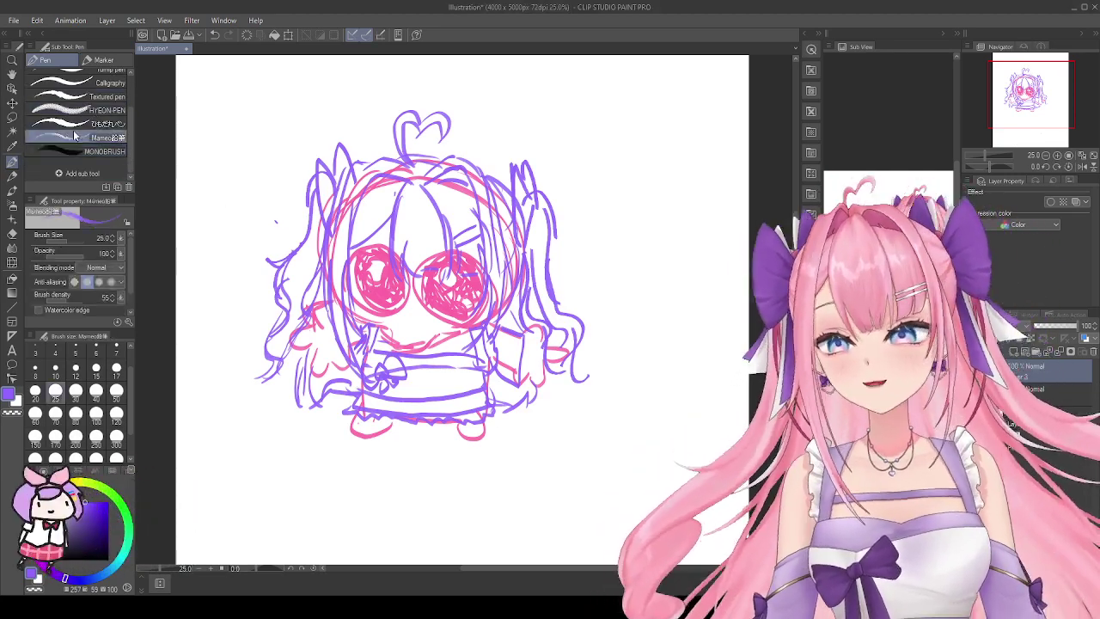
pyautogui.press('x')
pyautogui.moveTo(252, 120)
pyautogui.mouseDown()
pyautogui.moveTo(260, 272)
pyautogui.moveTo(320, 244)
pyautogui.mouseUp()
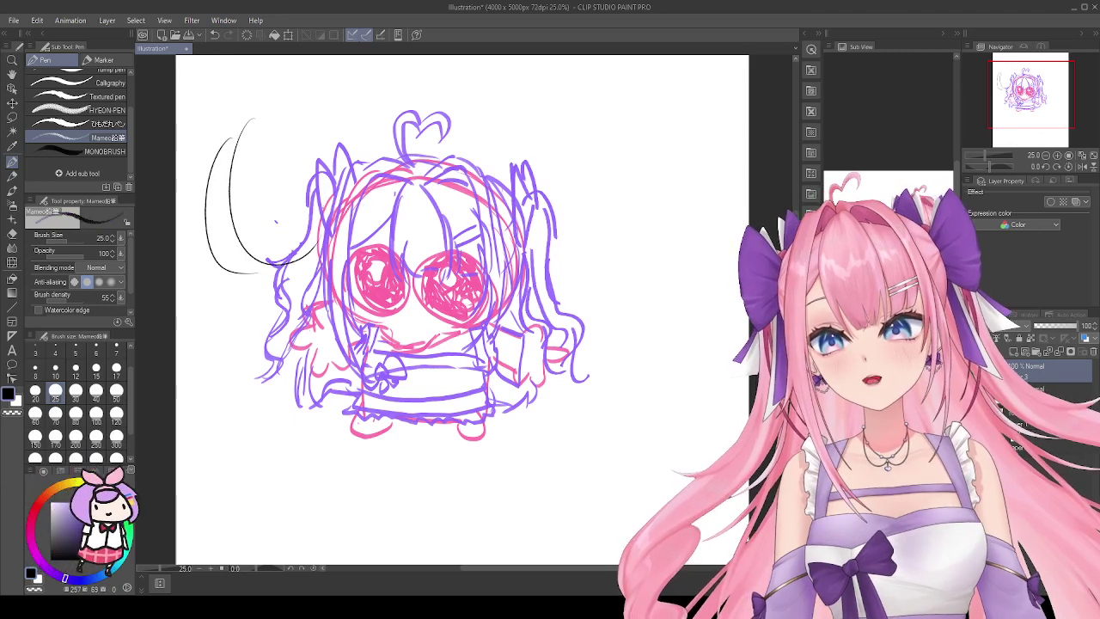
pyautogui.click(214, 35)
pyautogui.click(214, 34)
pyautogui.click(214, 35)
# Step: Try the ひもだれペン pen at size 40 with curved test strokes beside the head, undoing the strokes
pyautogui.click(107, 123)
pyautogui.moveTo(256, 113)
pyautogui.mouseDown()
pyautogui.moveTo(286, 227)
pyautogui.moveTo(277, 220)
pyautogui.mouseUp()
pyautogui.moveTo(279, 222)
pyautogui.mouseDown()
pyautogui.moveTo(248, 160)
pyautogui.moveTo(286, 110)
pyautogui.mouseUp()
pyautogui.click(214, 35)
pyautogui.click(214, 34)
pyautogui.click(96, 391)
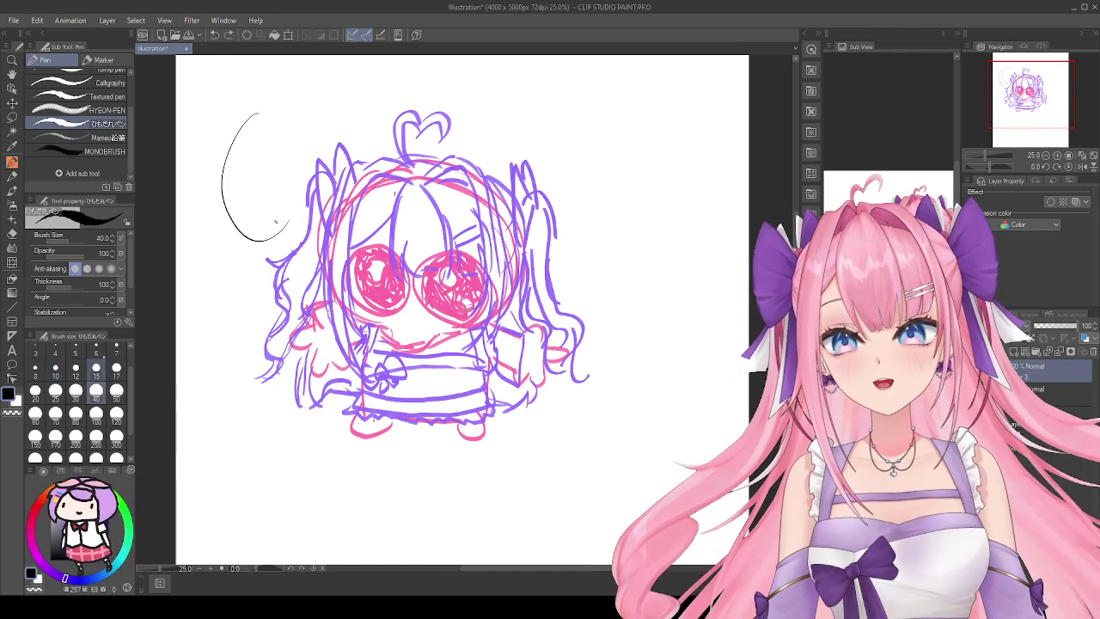
pyautogui.click(214, 34)
pyautogui.moveTo(237, 104)
pyautogui.mouseDown()
pyautogui.moveTo(223, 215)
pyautogui.moveTo(311, 191)
pyautogui.mouseUp()
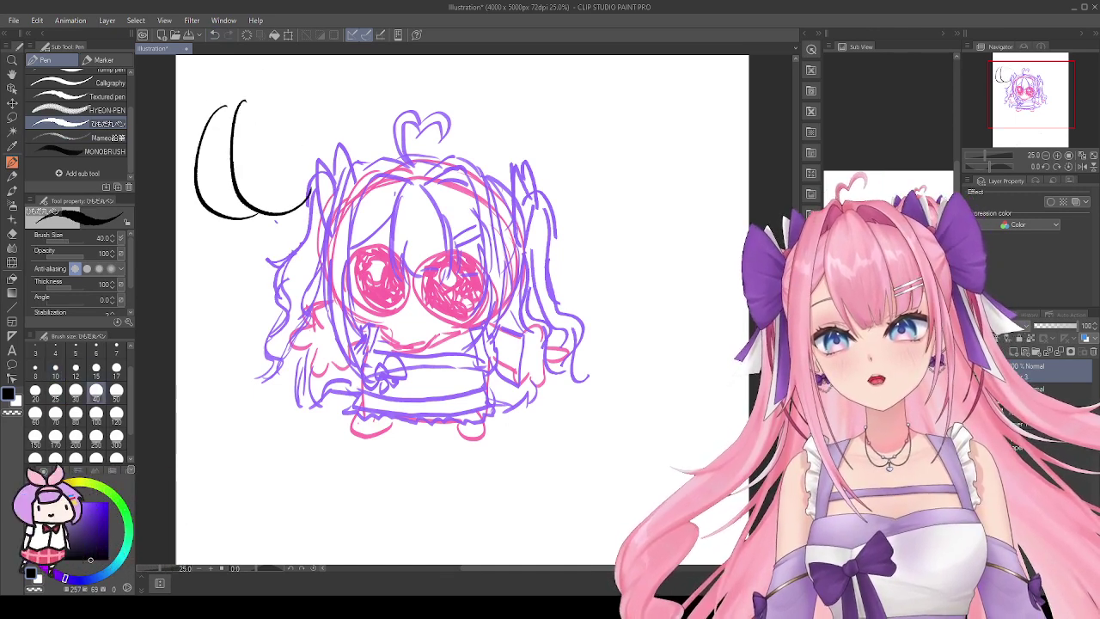
pyautogui.click(214, 34)
# Step: Select the HYEON-PEN at size 50, clear the leftover test stroke and draw two curved black test strokes beside the head
pyautogui.click(107, 110)
pyautogui.click(117, 391)
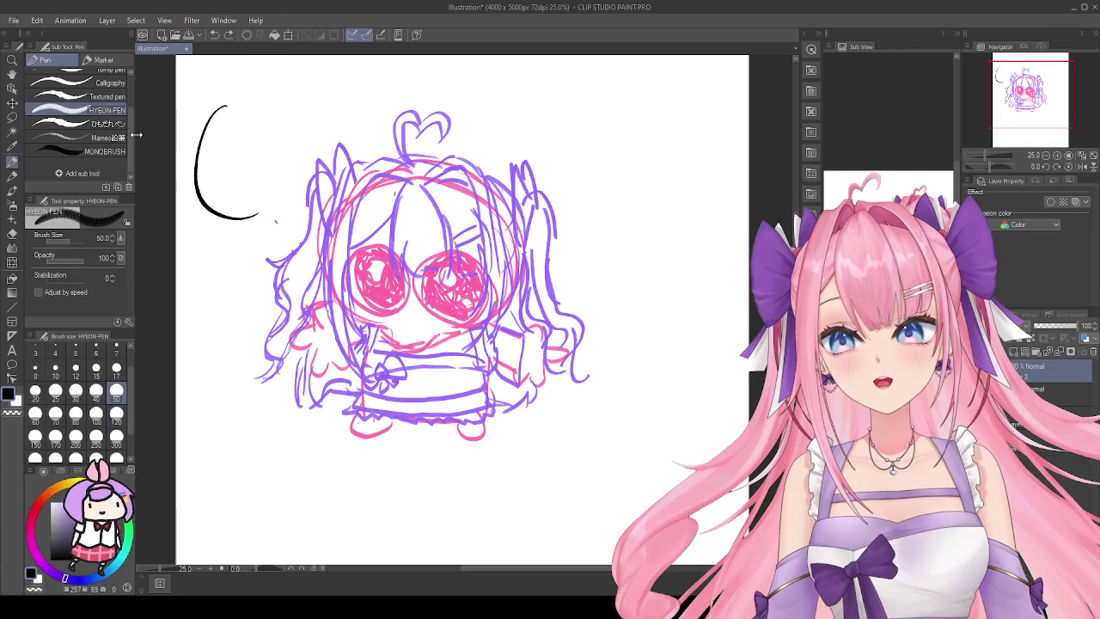
pyautogui.click(214, 35)
pyautogui.moveTo(229, 106); pyautogui.dragTo(249, 227)
pyautogui.moveTo(263, 100); pyautogui.dragTo(318, 205)
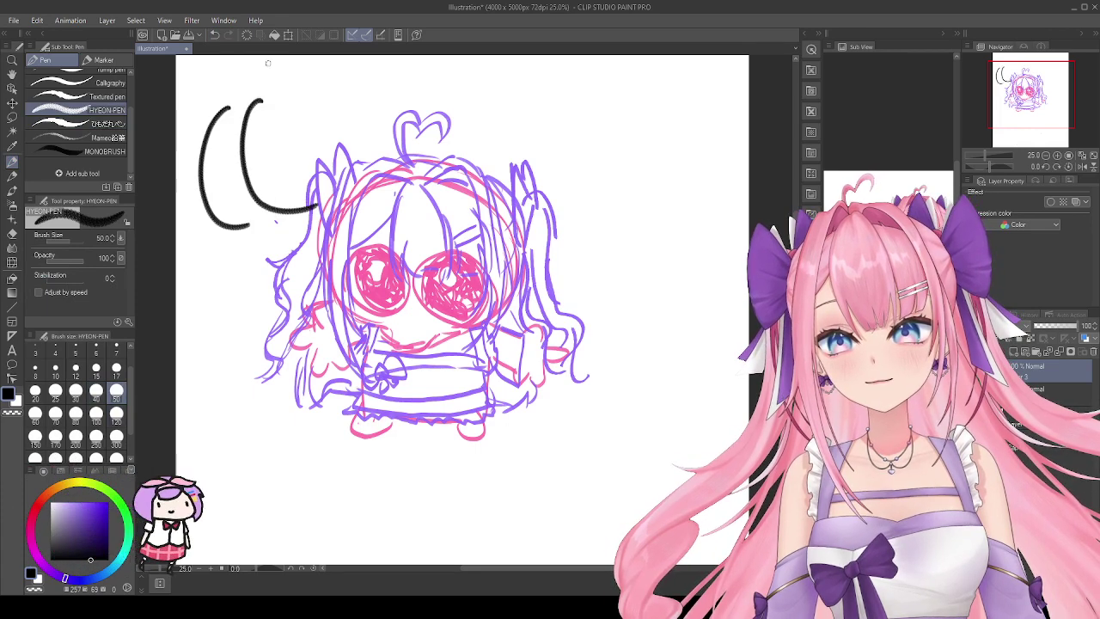
# Step: Undo the two black test strokes beside the head and select the ひもだれペン pen
pyautogui.click(214, 35)
pyautogui.click(214, 34)
pyautogui.click(108, 124)
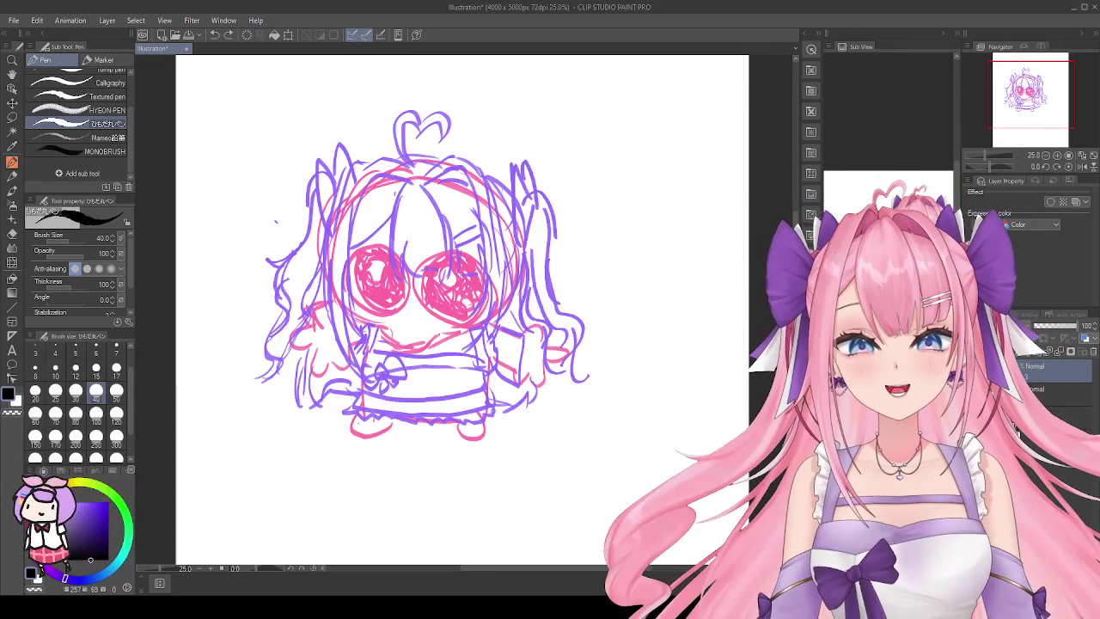
# Step: Try inking the centre bang's left edge in black with the size 40 pen, undoing each stroke
pyautogui.scroll(3, 439, 244)
pyautogui.scroll(1, 439, 244)
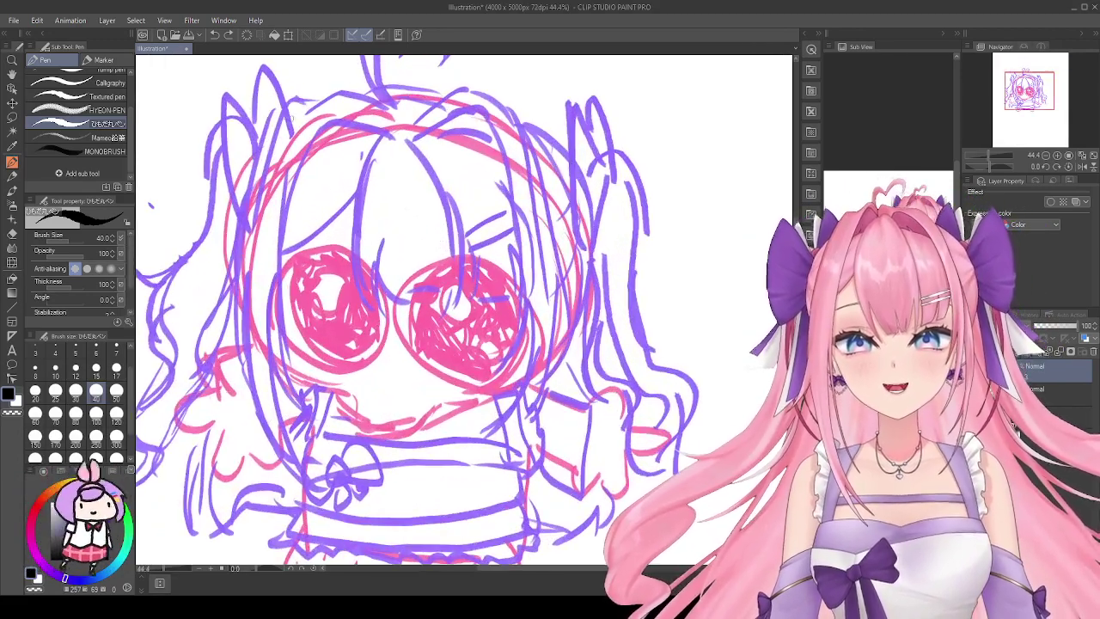
pyautogui.moveTo(382, 148)
pyautogui.mouseDown()
pyautogui.moveTo(361, 288)
pyautogui.moveTo(387, 321)
pyautogui.mouseUp()
pyautogui.hotkey('ctrl', 'z')
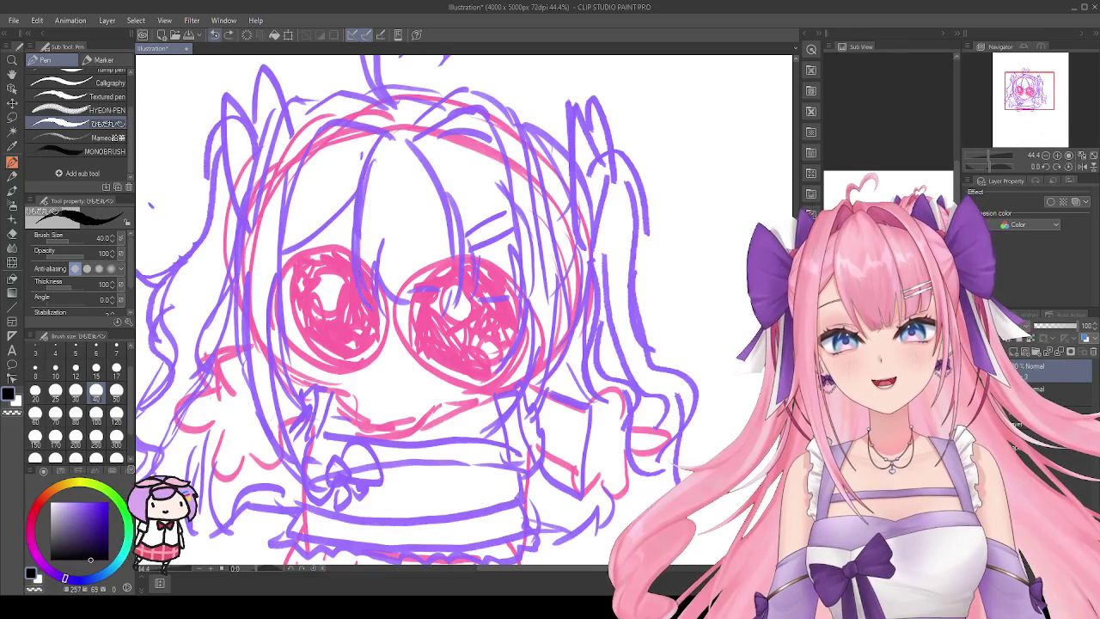
pyautogui.moveTo(384, 131); pyautogui.dragTo(372, 320)
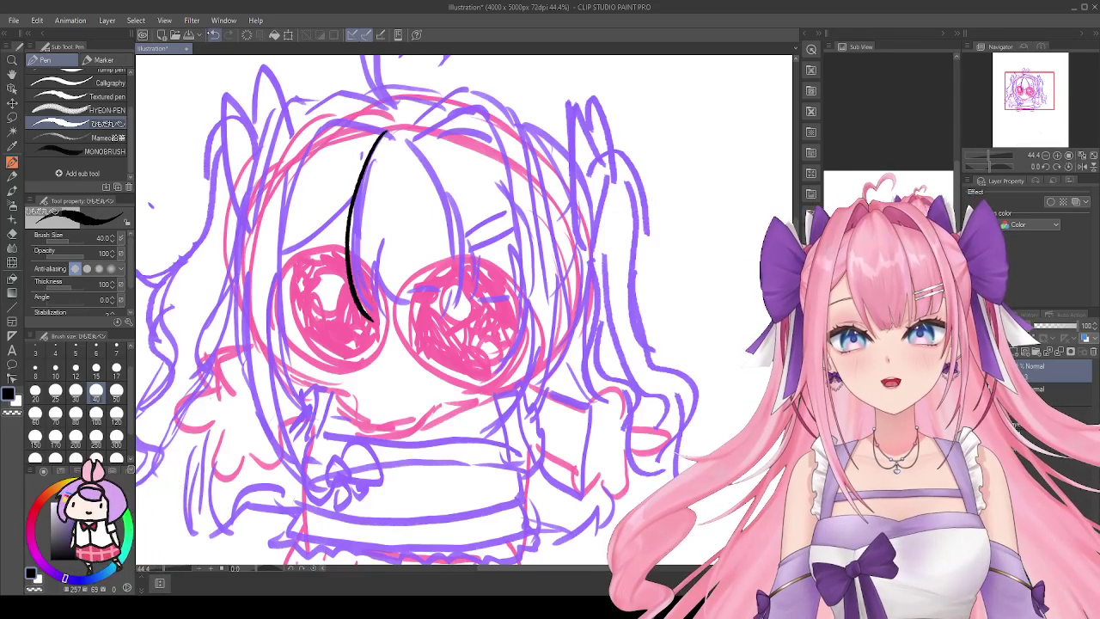
pyautogui.hotkey('ctrl', 'z')
pyautogui.moveTo(385, 134)
pyautogui.mouseDown()
pyautogui.moveTo(361, 248)
pyautogui.moveTo(382, 331)
pyautogui.mouseUp()
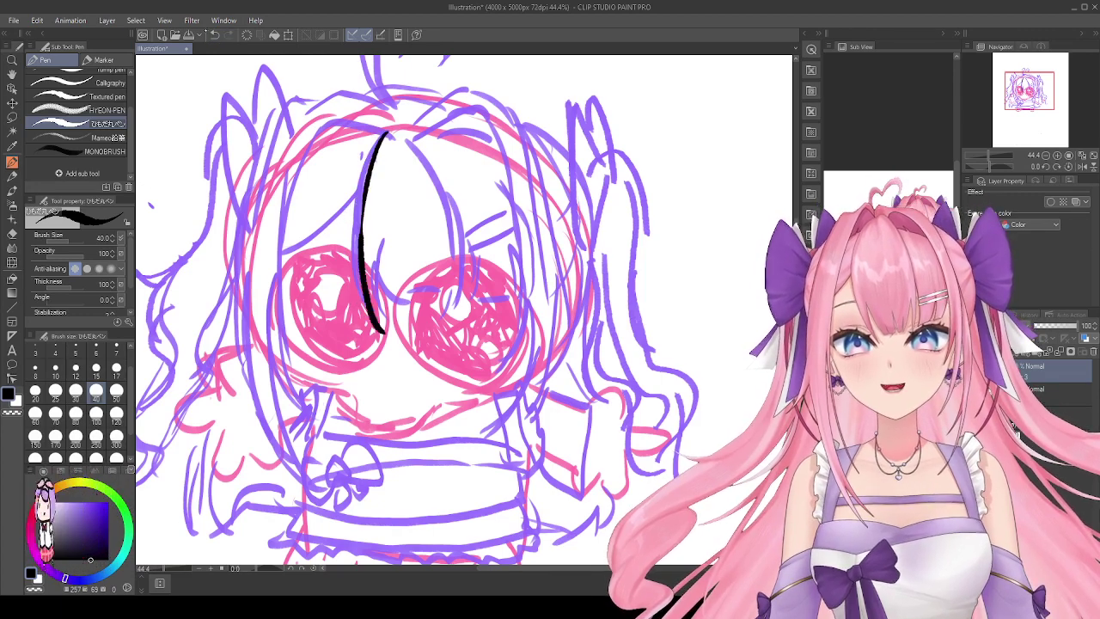
pyautogui.hotkey('ctrl', 'z')
# Step: Reduce the pen size to 25, try inking the centre bang's left edge and a short inner strand, and undo the strokes
pyautogui.press('[')
pyautogui.press('[')
pyautogui.moveTo(383, 135); pyautogui.dragTo(373, 342)
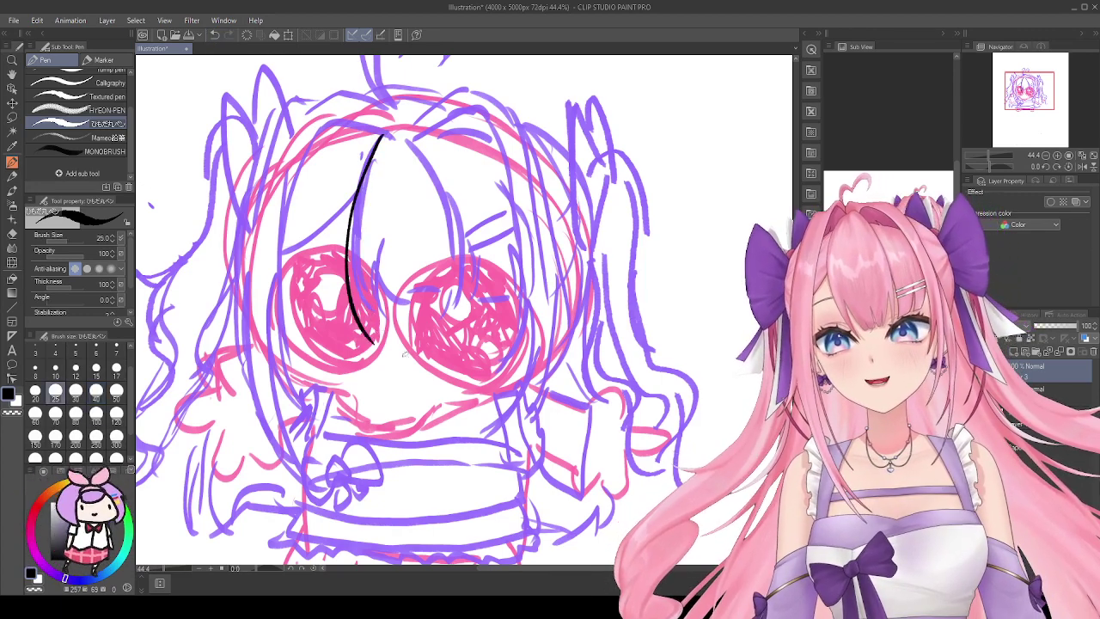
pyautogui.hotkey('ctrl', 'z')
pyautogui.moveTo(382, 138); pyautogui.dragTo(386, 332)
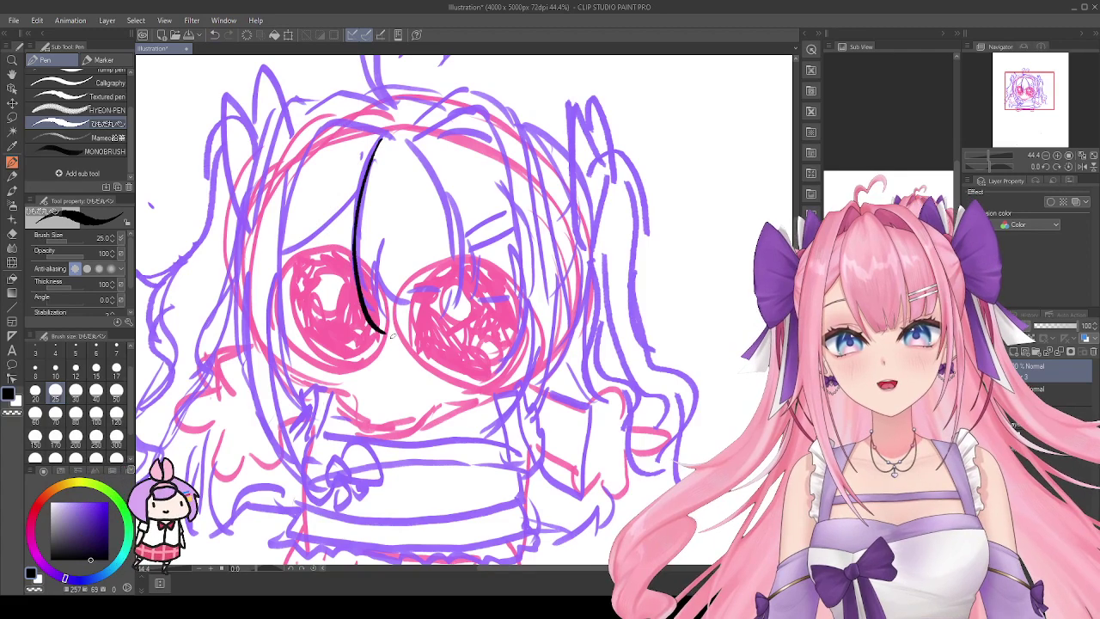
pyautogui.moveTo(380, 234); pyautogui.dragTo(392, 330)
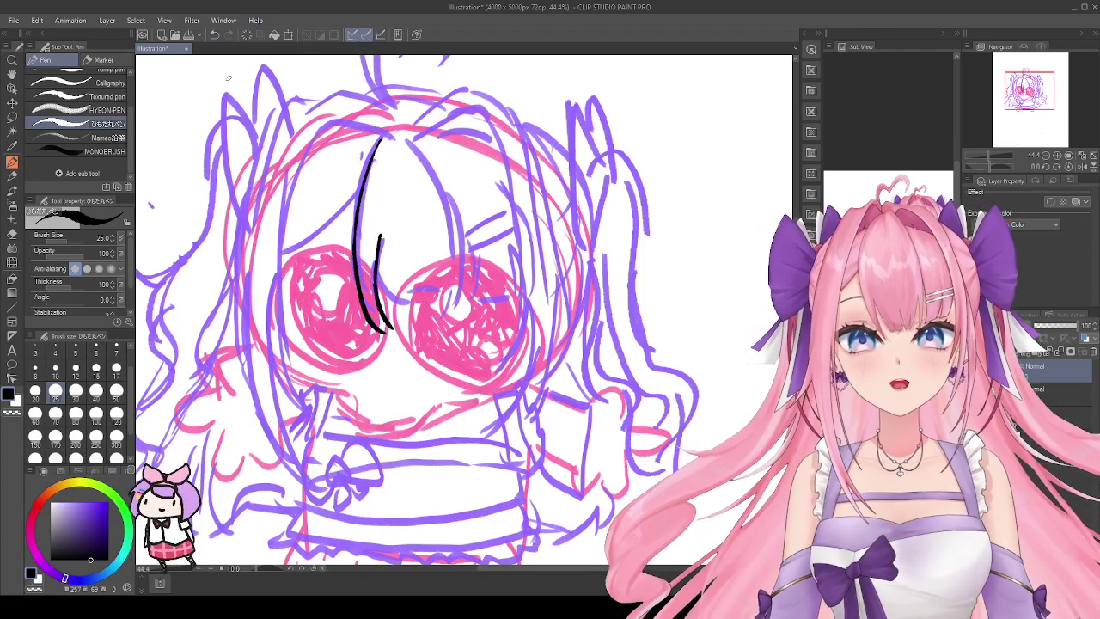
pyautogui.click(215, 35)
pyautogui.click(215, 36)
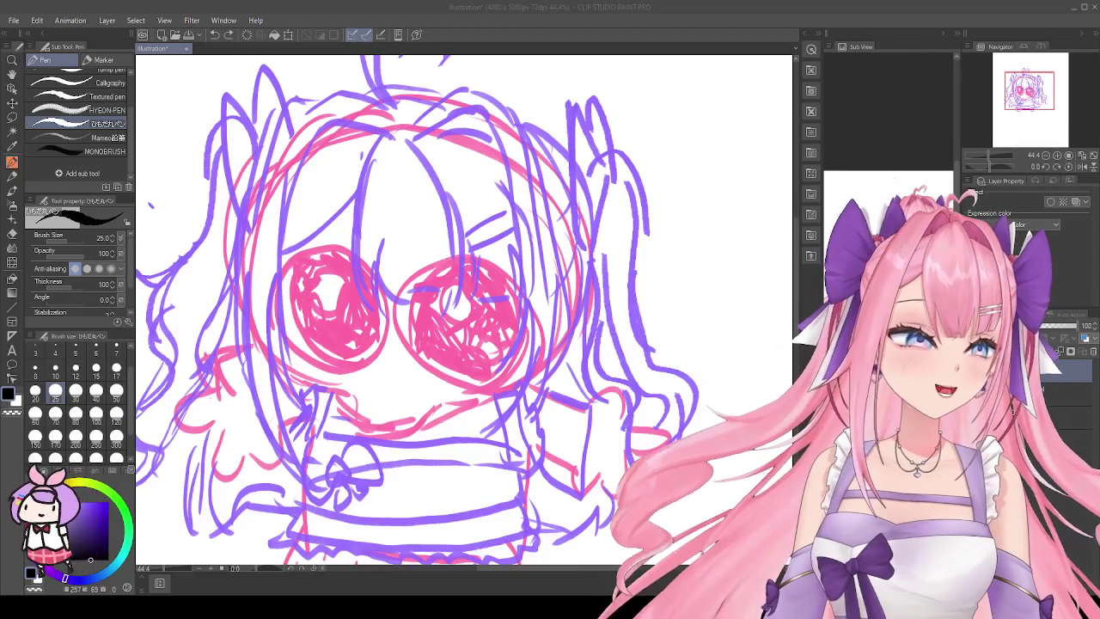
# Step: Retry the centre bang's curved left edge and inner strand at size 25, undoing all of the strokes
pyautogui.moveTo(384, 138); pyautogui.dragTo(375, 303)
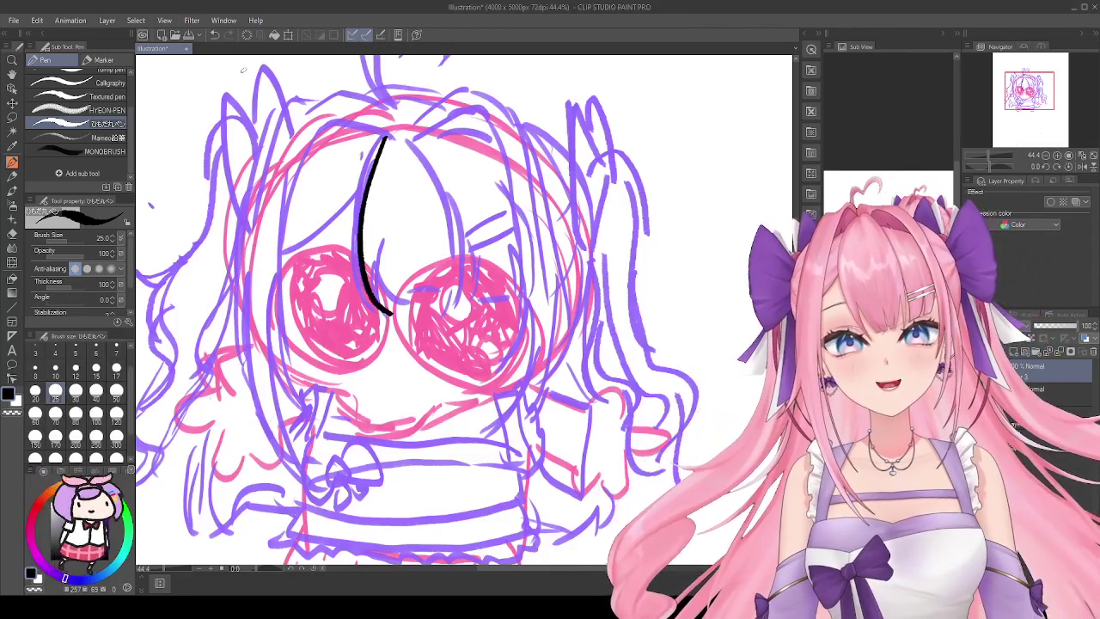
pyautogui.click(215, 36)
pyautogui.moveTo(387, 136); pyautogui.dragTo(406, 342)
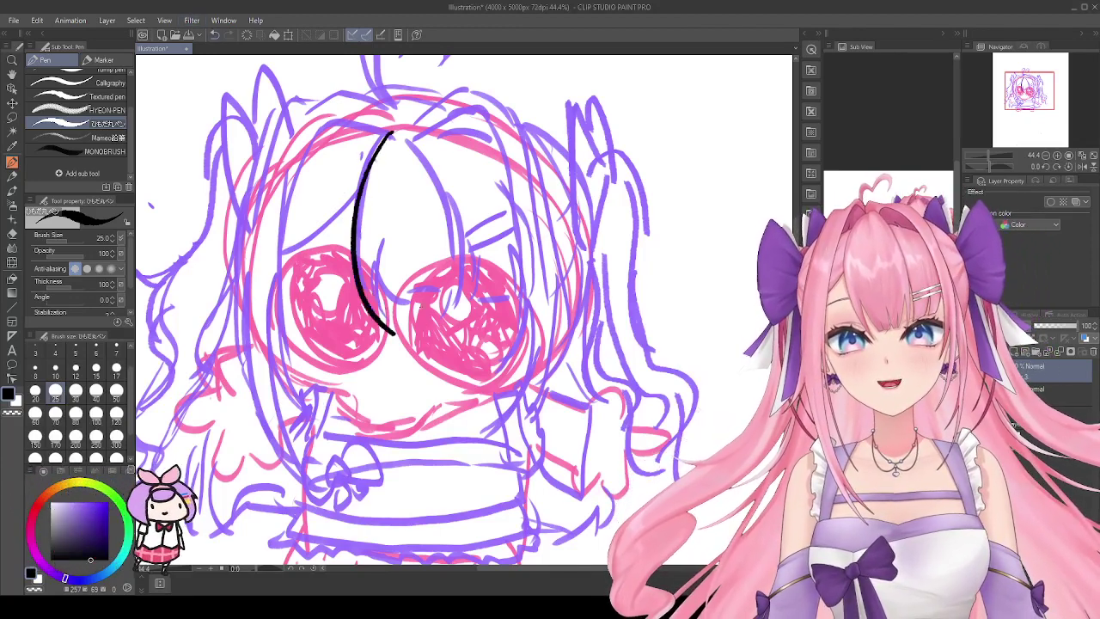
pyautogui.moveTo(387, 228)
pyautogui.mouseDown()
pyautogui.moveTo(380, 318)
pyautogui.moveTo(409, 346)
pyautogui.mouseUp()
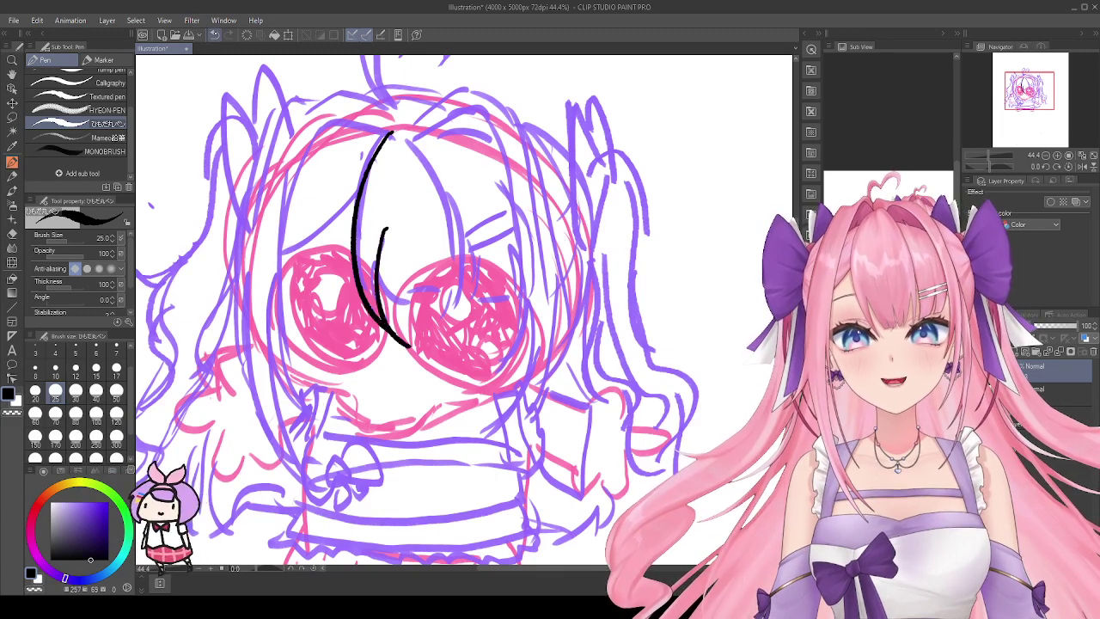
pyautogui.click(214, 35)
pyautogui.click(215, 35)
# Step: Set the pen size to 17 and ink the centre bang's left edge, its inner strands and the start of its lower edge
pyautogui.click(117, 368)
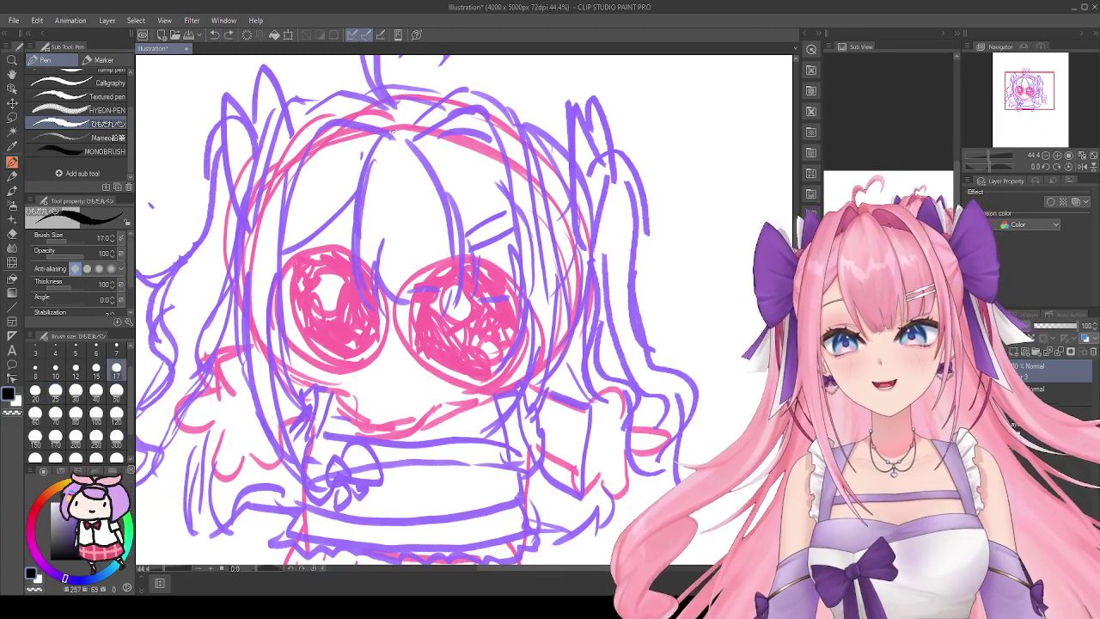
pyautogui.moveTo(394, 129); pyautogui.dragTo(370, 331)
pyautogui.hotkey('ctrl', 'z')
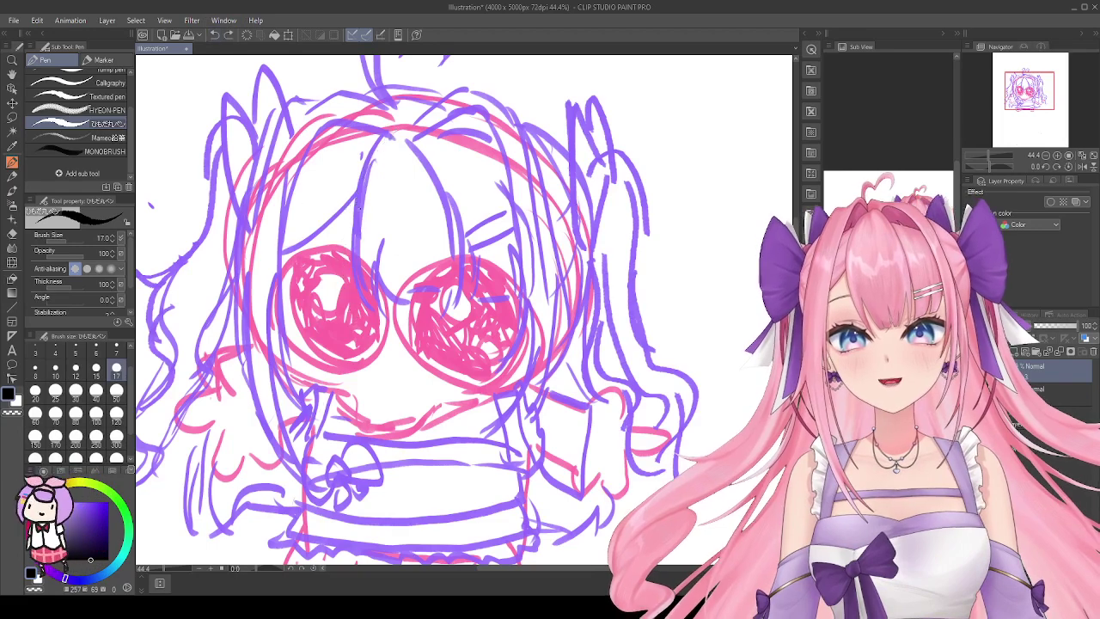
pyautogui.moveTo(387, 133)
pyautogui.mouseDown()
pyautogui.moveTo(357, 258)
pyautogui.moveTo(382, 338)
pyautogui.mouseUp()
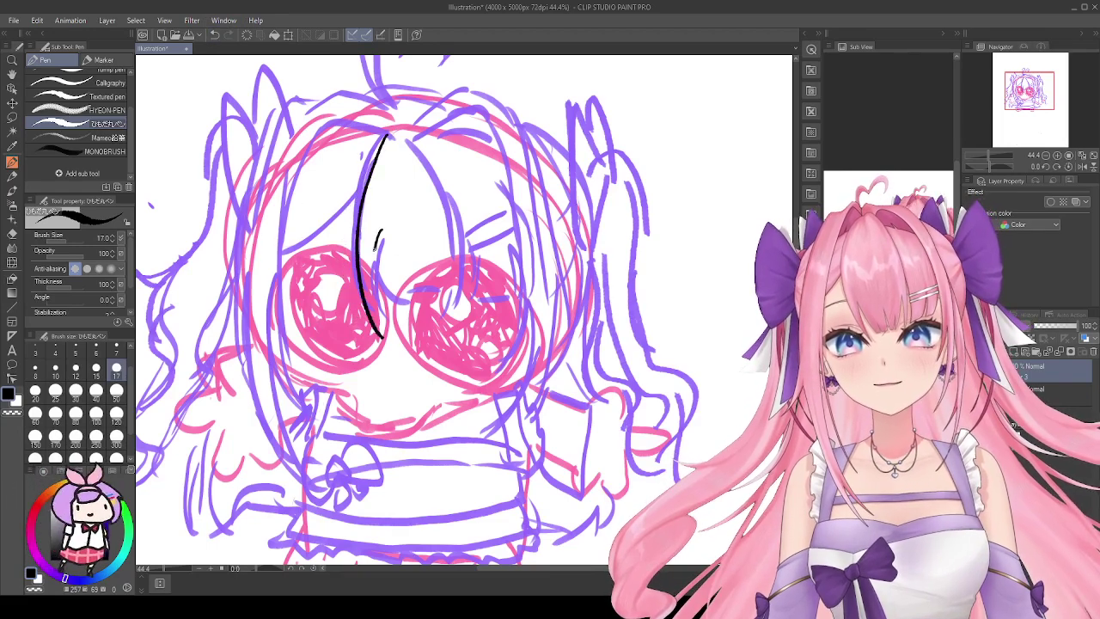
pyautogui.hotkey('ctrl', 'z')
pyautogui.hotkey('ctrl', 'z')
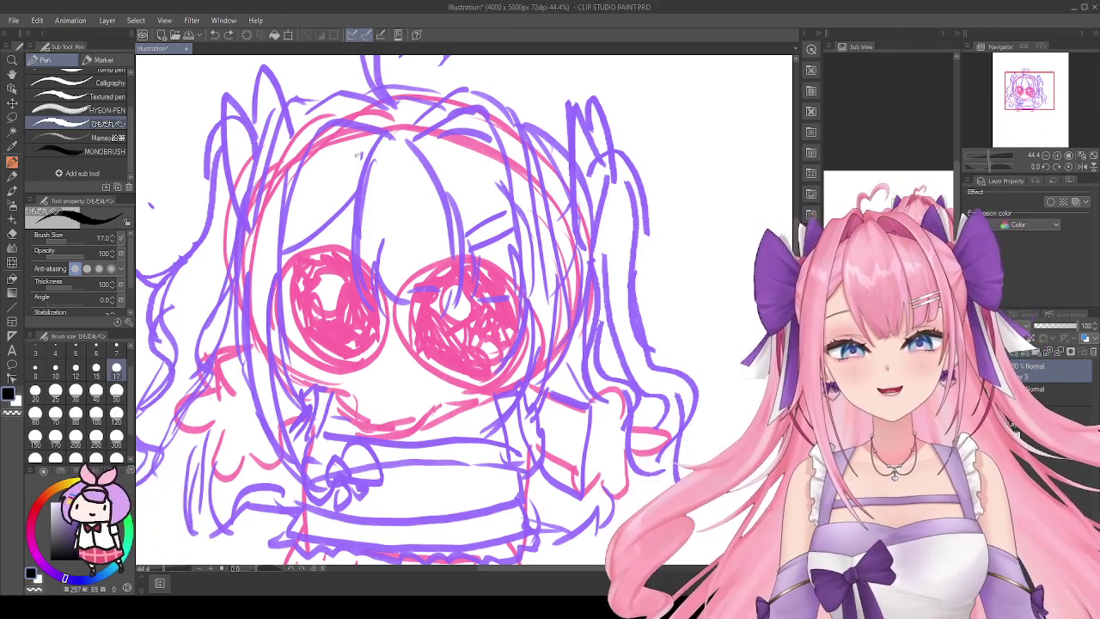
pyautogui.moveTo(391, 135); pyautogui.dragTo(359, 293)
pyautogui.hotkey('ctrl', 'z')
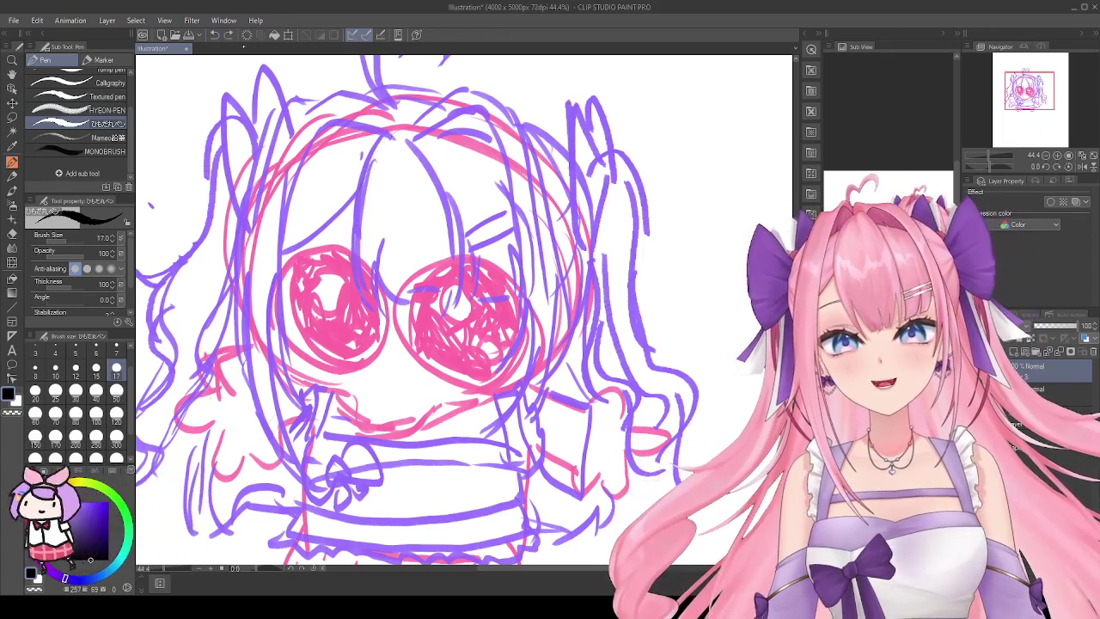
pyautogui.moveTo(391, 136)
pyautogui.mouseDown()
pyautogui.moveTo(361, 185)
pyautogui.moveTo(368, 314)
pyautogui.mouseUp()
pyautogui.moveTo(375, 230); pyautogui.dragTo(384, 331)
pyautogui.moveTo(369, 263)
pyautogui.mouseDown()
pyautogui.moveTo(385, 328)
pyautogui.moveTo(409, 313)
pyautogui.mouseUp()
pyautogui.moveTo(404, 294); pyautogui.dragTo(434, 314)
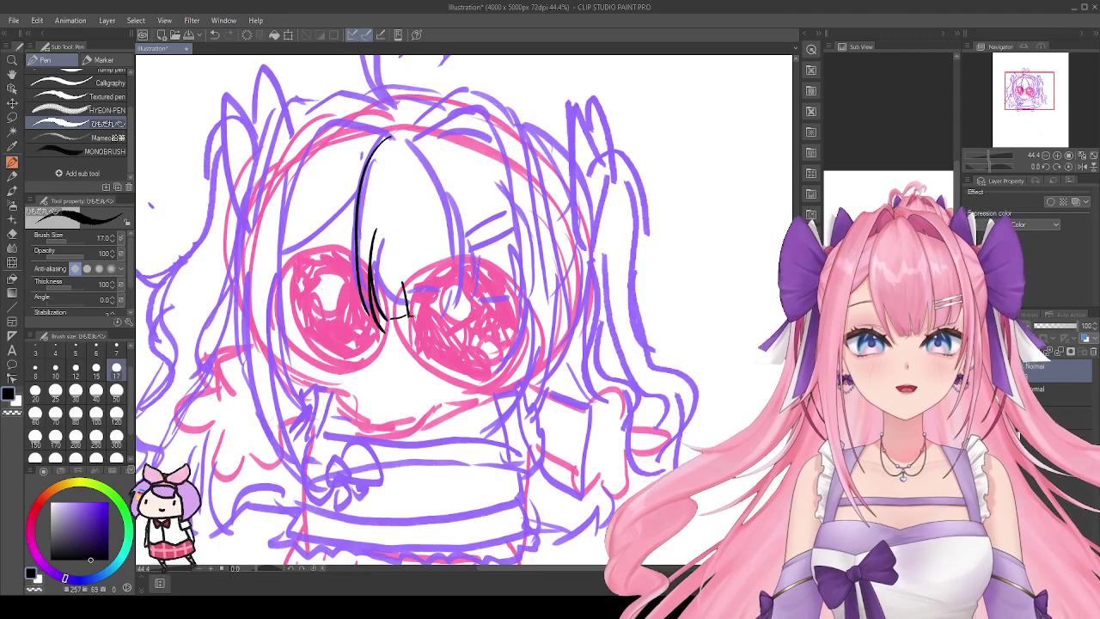
# Step: Ink the centre bang's right edge and the adjoining bang over the right-hand eye, trimming its overshooting corner with the Hard eraser at size 15
pyautogui.moveTo(409, 140)
pyautogui.mouseDown()
pyautogui.moveTo(443, 203)
pyautogui.moveTo(450, 325)
pyautogui.moveTo(450, 284)
pyautogui.moveTo(448, 318)
pyautogui.mouseUp()
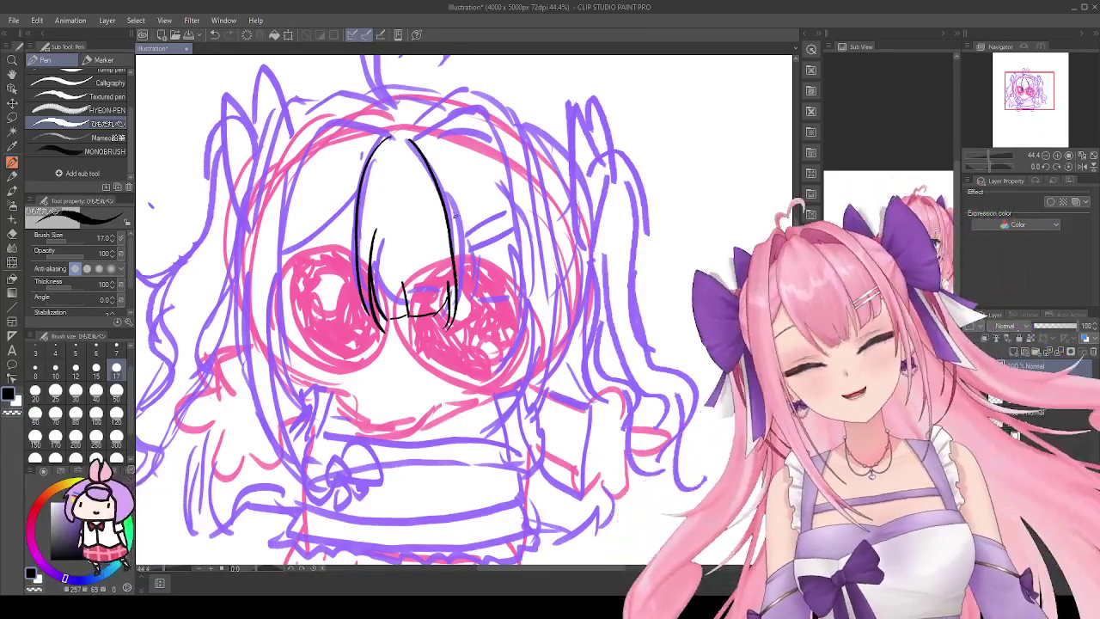
pyautogui.moveTo(447, 220)
pyautogui.mouseDown()
pyautogui.moveTo(461, 302)
pyautogui.moveTo(493, 295)
pyautogui.mouseUp()
pyautogui.moveTo(486, 257); pyautogui.dragTo(498, 301)
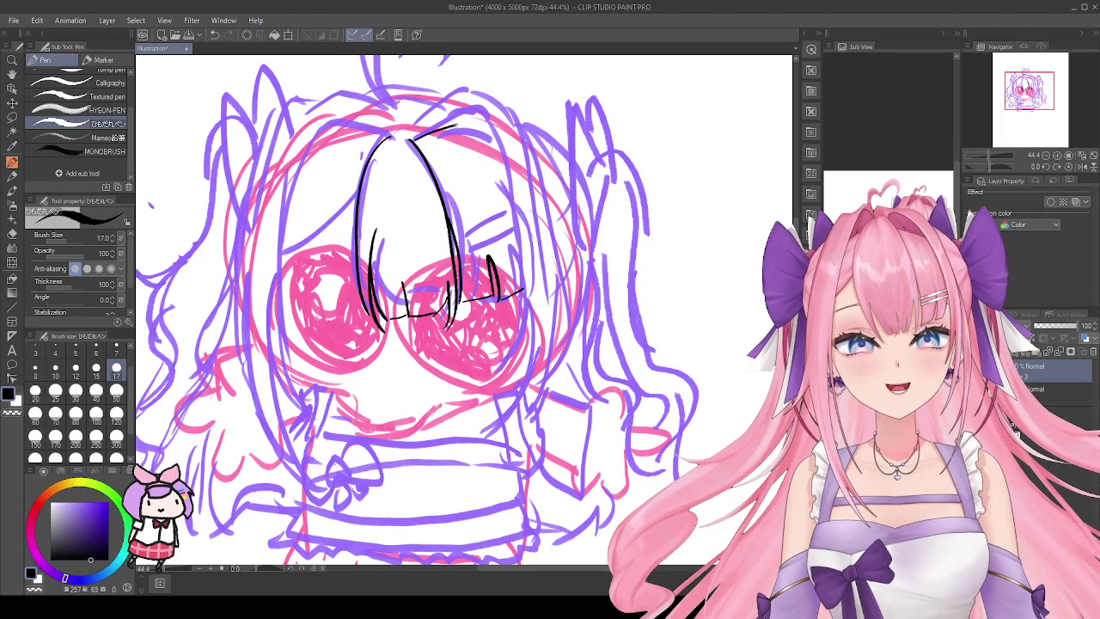
pyautogui.moveTo(415, 140)
pyautogui.mouseDown()
pyautogui.moveTo(478, 112)
pyautogui.moveTo(516, 301)
pyautogui.mouseUp()
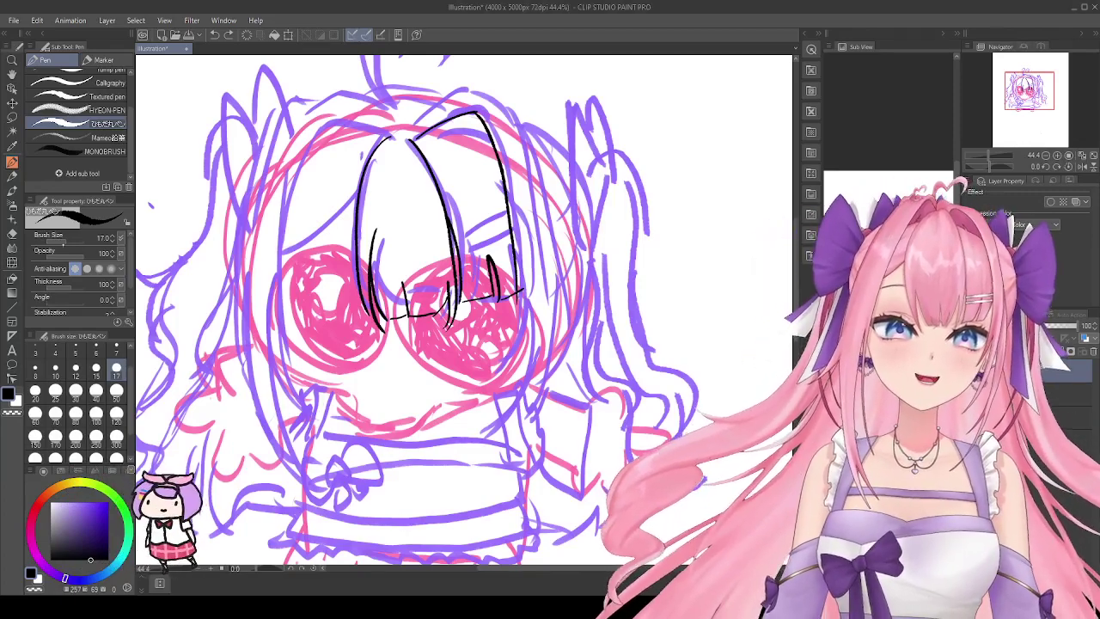
pyautogui.press('e')
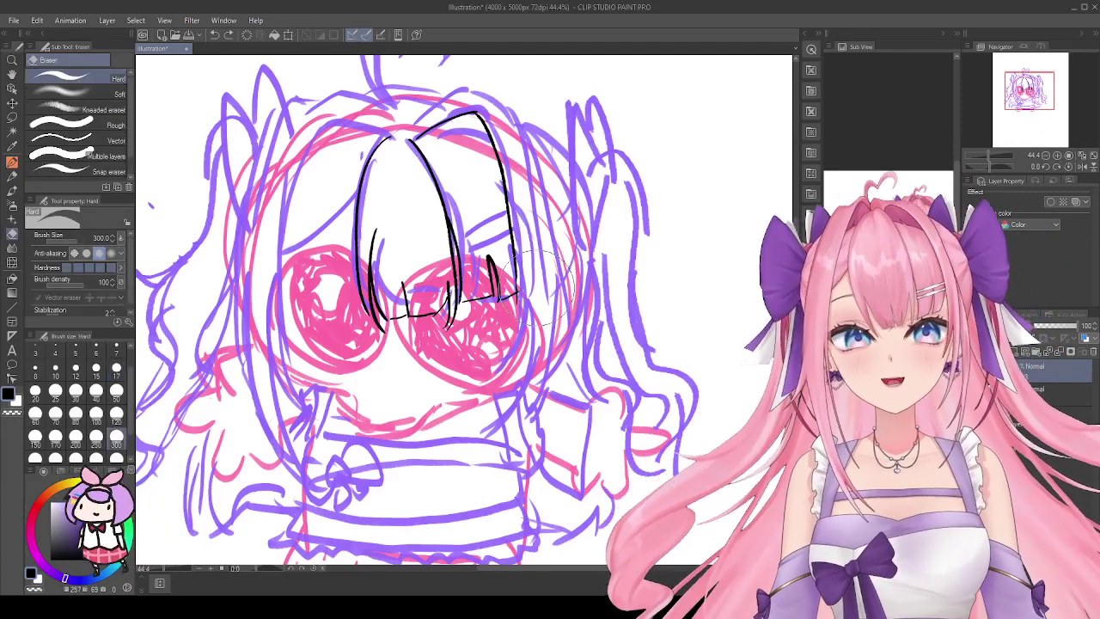
pyautogui.click(95, 367)
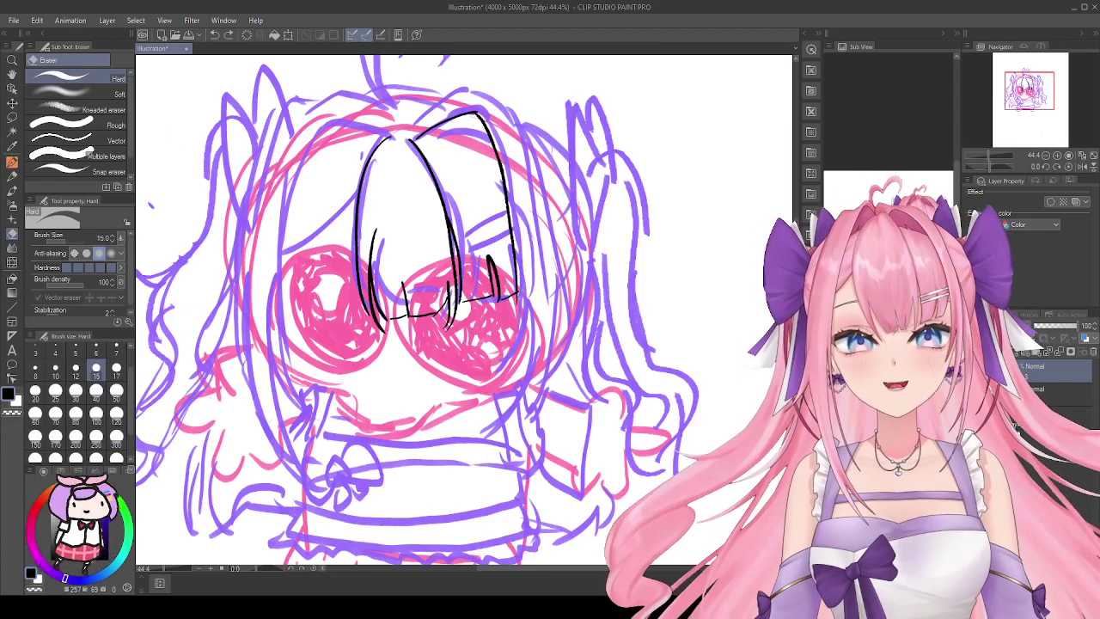
# Step: With the ひもだれペン pen, ink the right side lock's inner edge past the eye and the arched strand above the bangs
pyautogui.press('p')
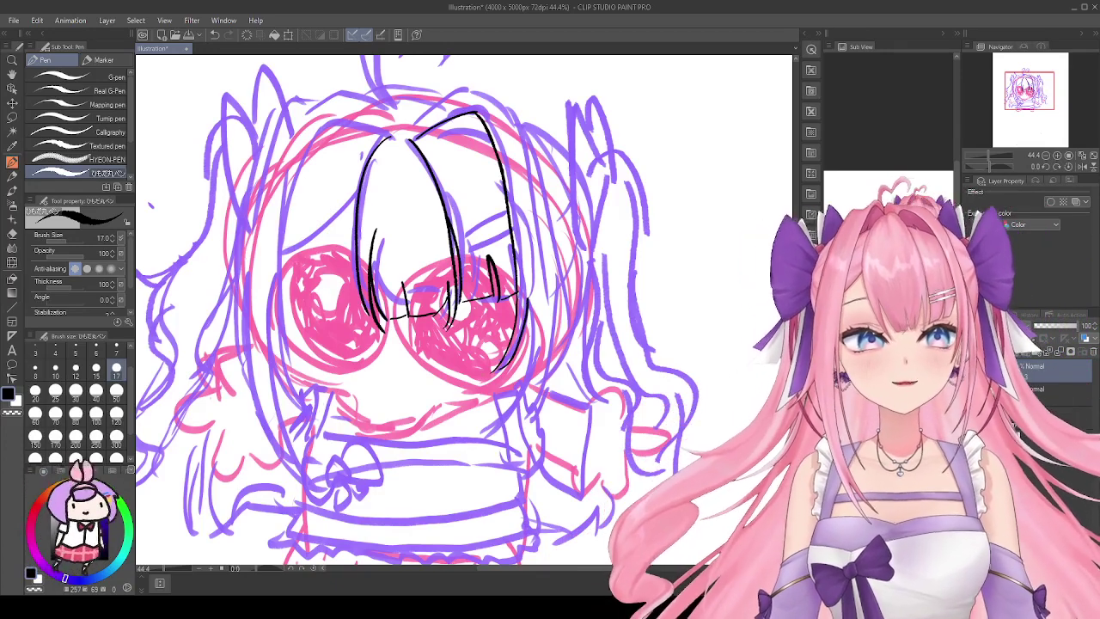
pyautogui.moveTo(523, 320); pyautogui.dragTo(503, 429)
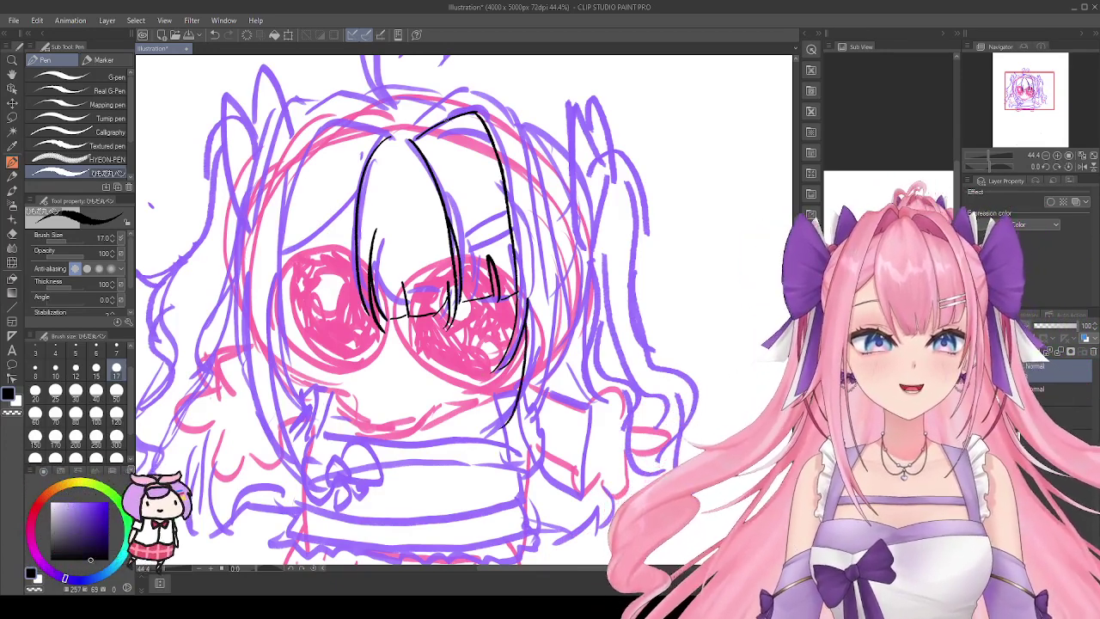
pyautogui.moveTo(415, 125)
pyautogui.mouseDown()
pyautogui.moveTo(471, 88)
pyautogui.moveTo(458, 89)
pyautogui.moveTo(507, 122)
pyautogui.moveTo(534, 172)
pyautogui.moveTo(528, 344)
pyautogui.mouseUp()
pyautogui.hotkey('ctrl', 'z')
# Step: Try inking the right side lock's long outer edge from the arched strand down past the cheek, undoing each stroke
pyautogui.moveTo(521, 137); pyautogui.dragTo(550, 404)
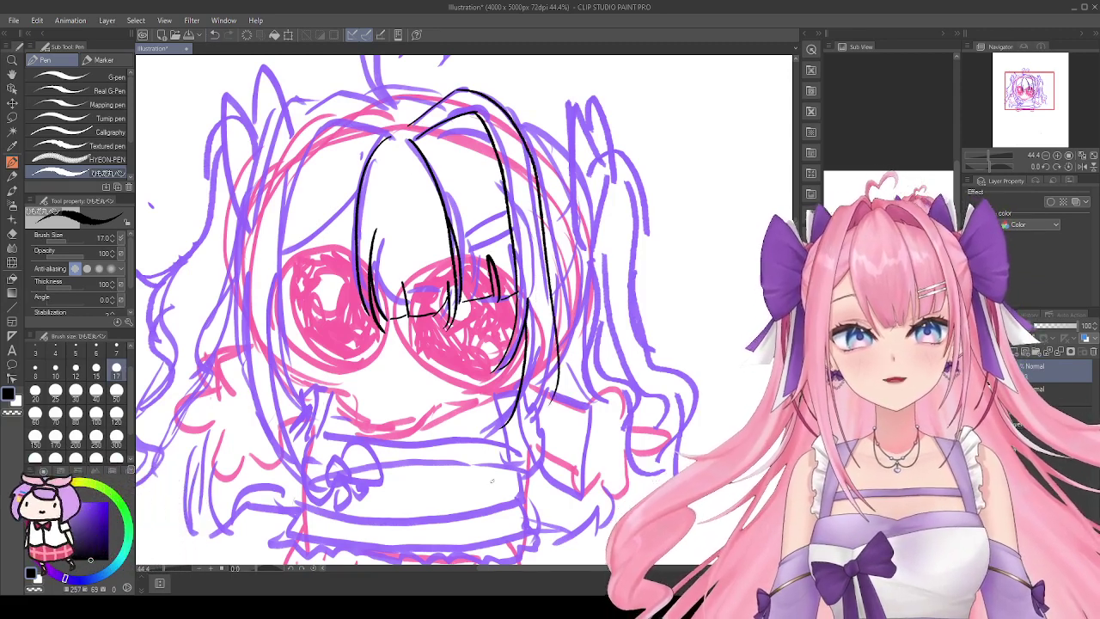
pyautogui.hotkey('ctrl', 'z')
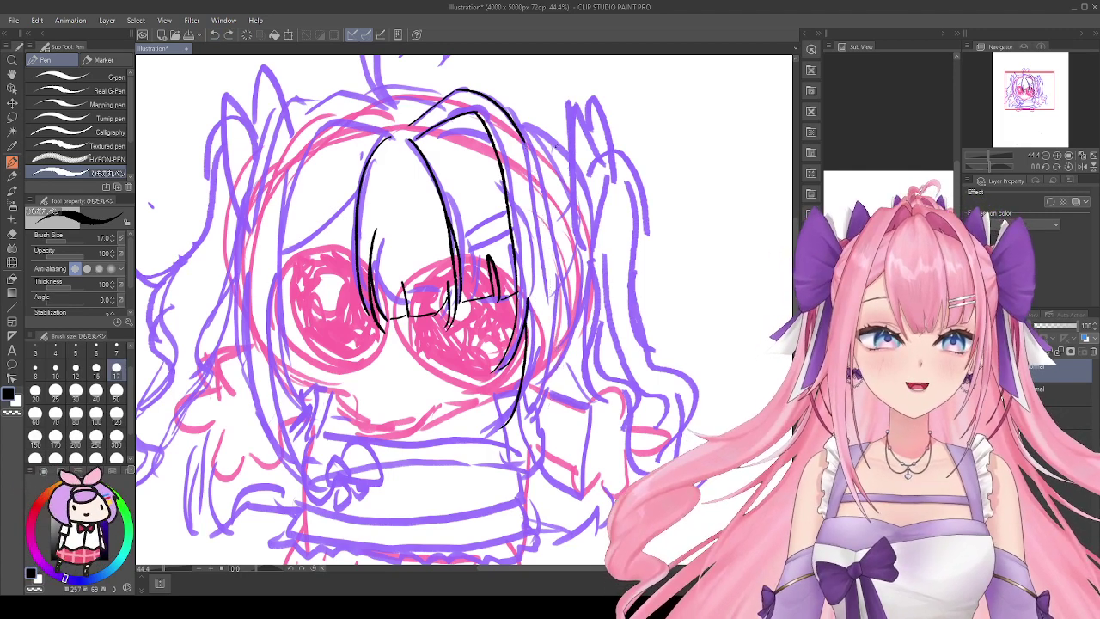
pyautogui.moveTo(521, 137)
pyautogui.mouseDown()
pyautogui.moveTo(545, 427)
pyautogui.moveTo(535, 468)
pyautogui.mouseUp()
pyautogui.hotkey('ctrl', 'z')
pyautogui.moveTo(521, 136)
pyautogui.mouseDown()
pyautogui.moveTo(537, 289)
pyautogui.moveTo(508, 440)
pyautogui.mouseUp()
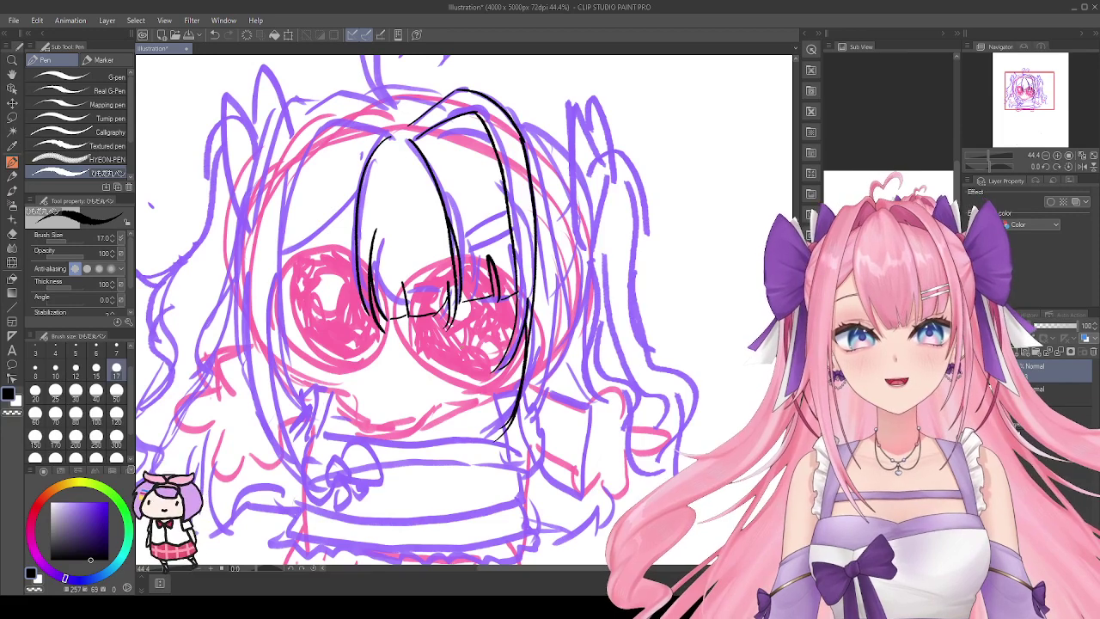
pyautogui.hotkey('ctrl', 'z')
pyautogui.moveTo(523, 139); pyautogui.dragTo(514, 397)
pyautogui.hotkey('ctrl', 'z')
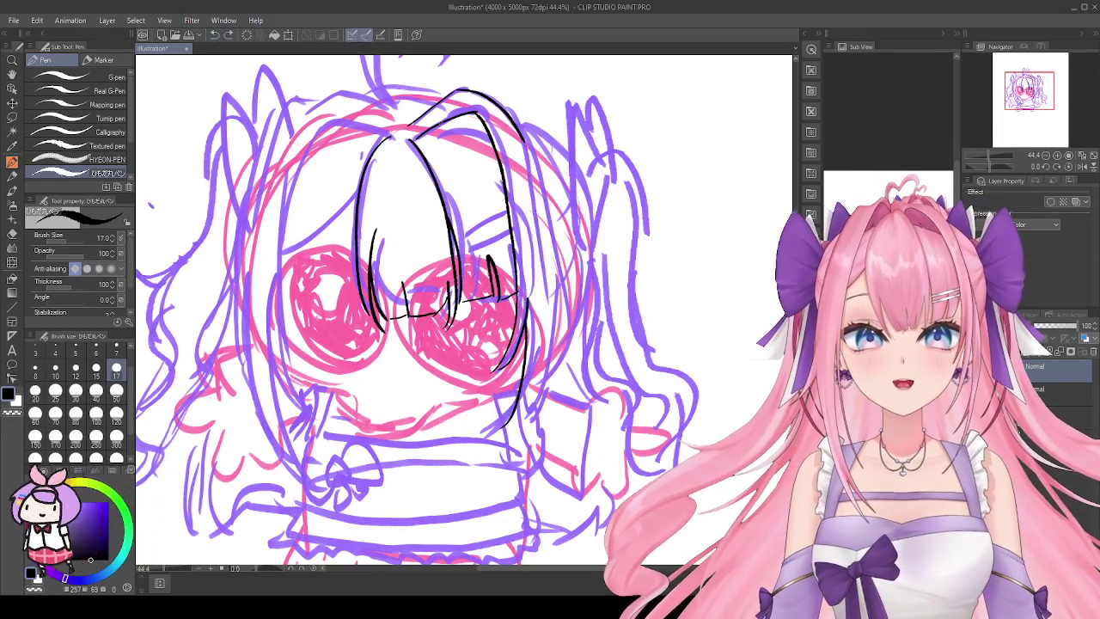
pyautogui.moveTo(519, 136)
pyautogui.mouseDown()
pyautogui.moveTo(533, 184)
pyautogui.moveTo(503, 438)
pyautogui.mouseUp()
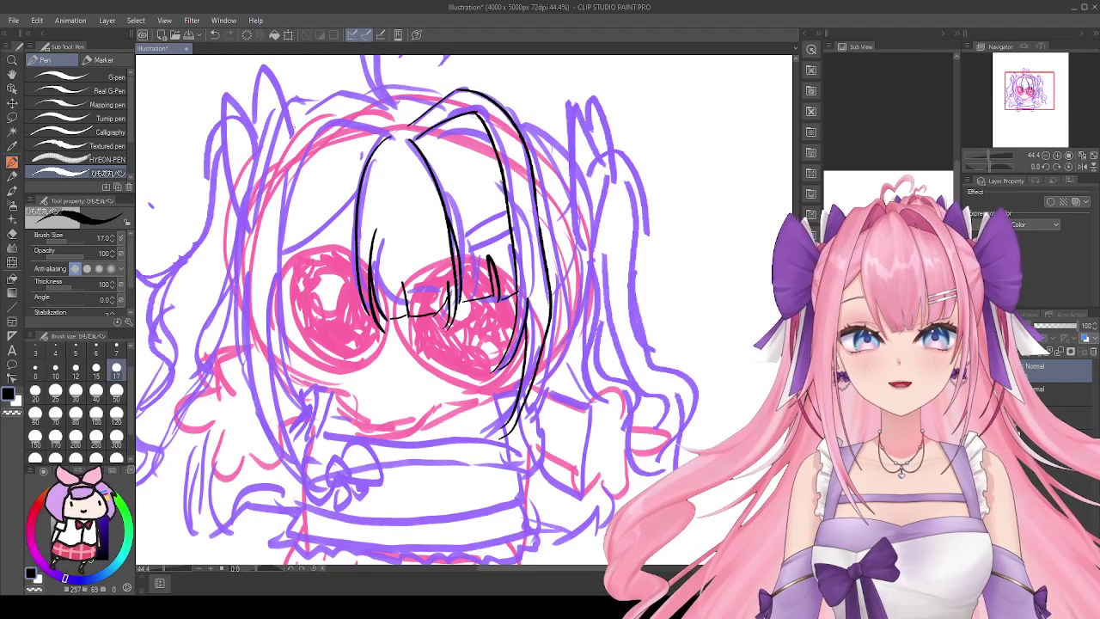
pyautogui.hotkey('ctrl', 'z')
pyautogui.moveTo(526, 142); pyautogui.dragTo(514, 416)
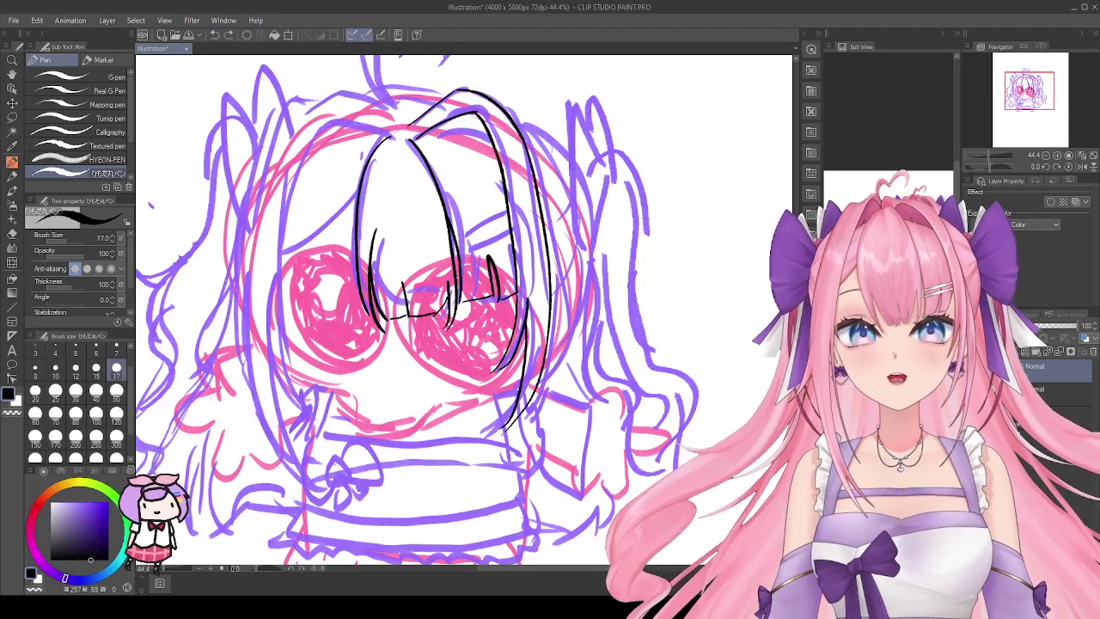
pyautogui.hotkey('ctrl', 'z')
pyautogui.moveTo(519, 135)
pyautogui.mouseDown()
pyautogui.moveTo(542, 274)
pyautogui.moveTo(515, 412)
pyautogui.mouseUp()
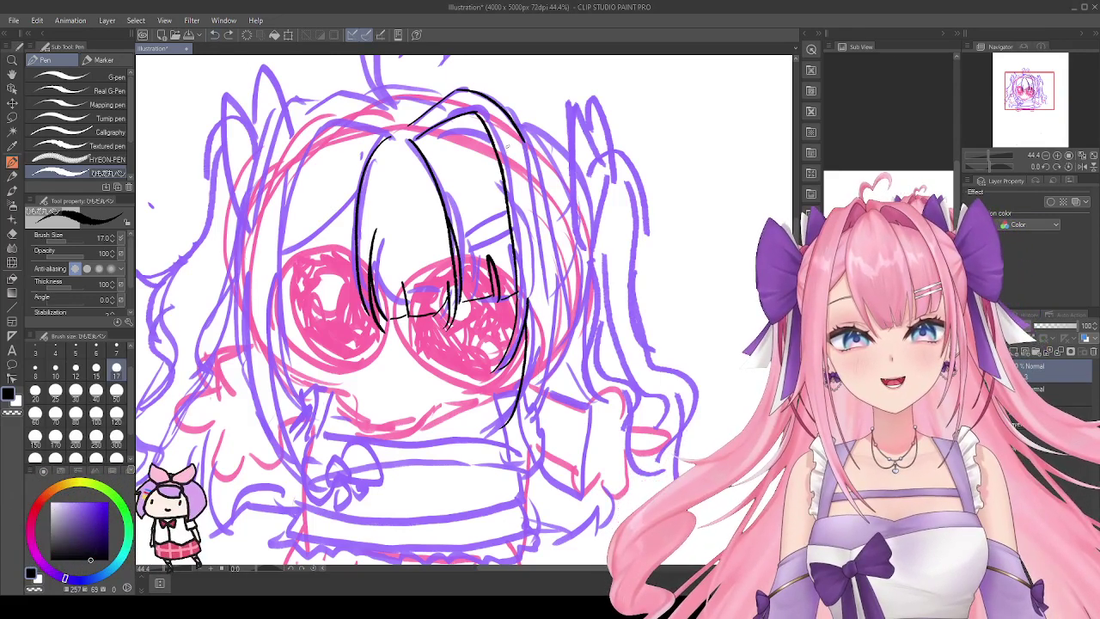
# Step: Ink the right side lock's outer edge down to its tip, trim the tip with the Hard eraser, and return to the pen
pyautogui.moveTo(522, 140); pyautogui.dragTo(506, 440)
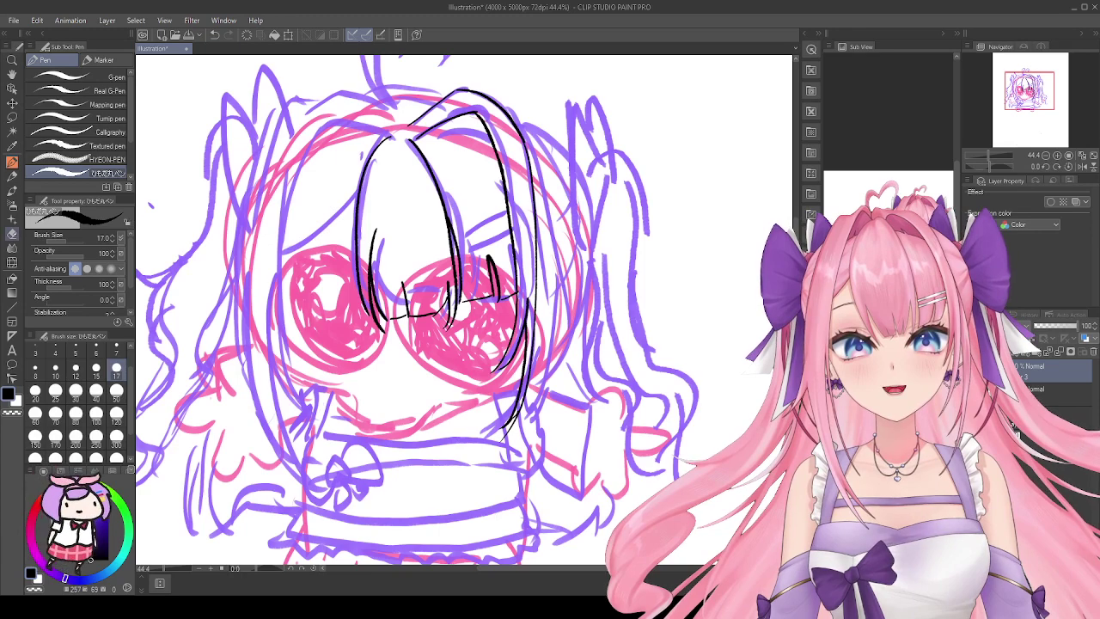
pyautogui.press('e')
pyautogui.moveTo(518, 419); pyautogui.dragTo(506, 436)
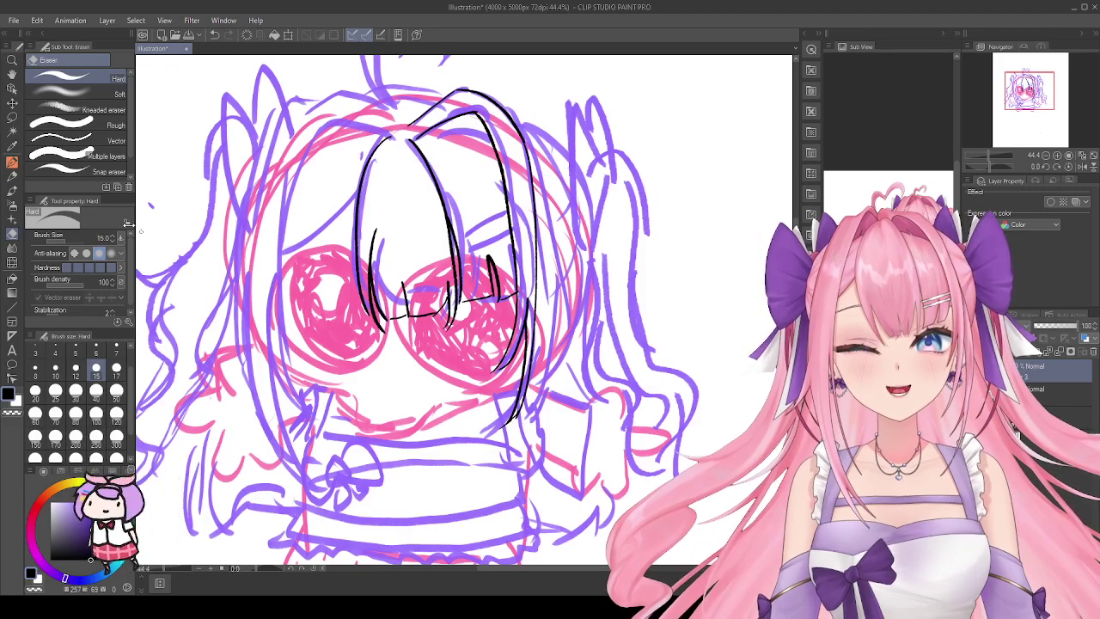
pyautogui.press('p')
pyautogui.scroll(-3, 374, 211)
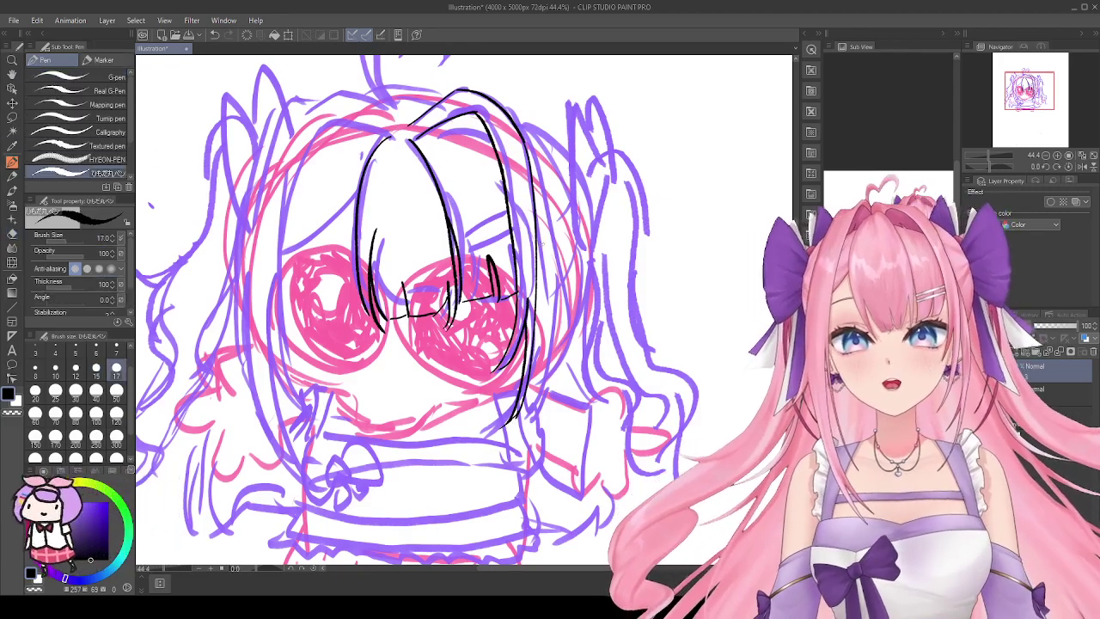
# Step: Ink the left-hand arched strand from the parting and the left side lock's inner edge down past the eye
pyautogui.scroll(3, 374, 211)
pyautogui.scroll(-2, 374, 210)
pyautogui.scroll(3, 374, 210)
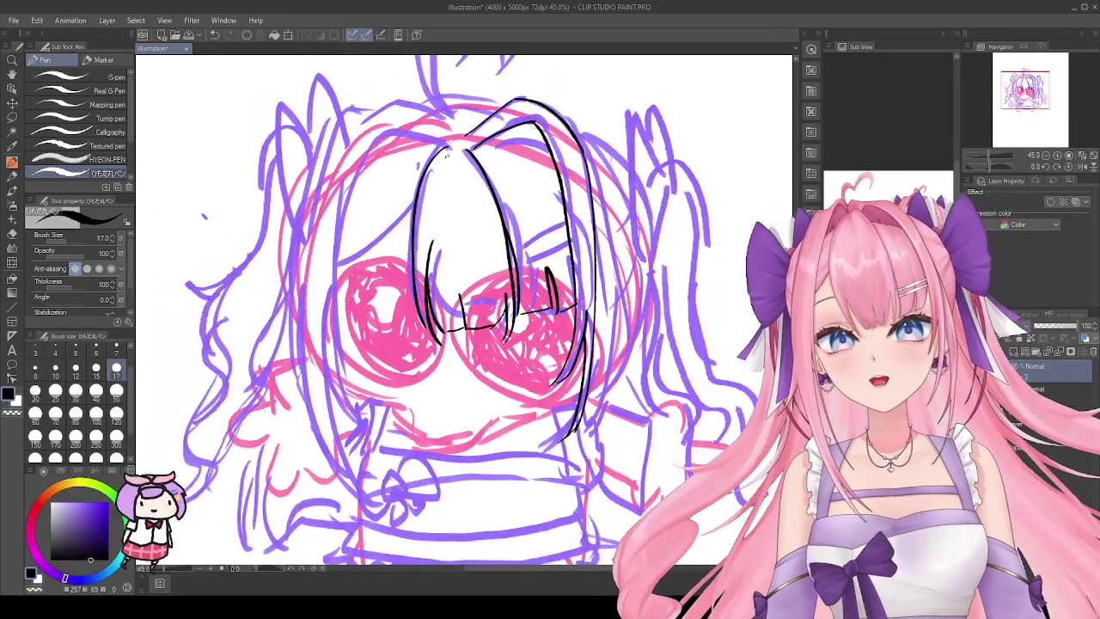
pyautogui.moveTo(443, 140); pyautogui.dragTo(386, 133)
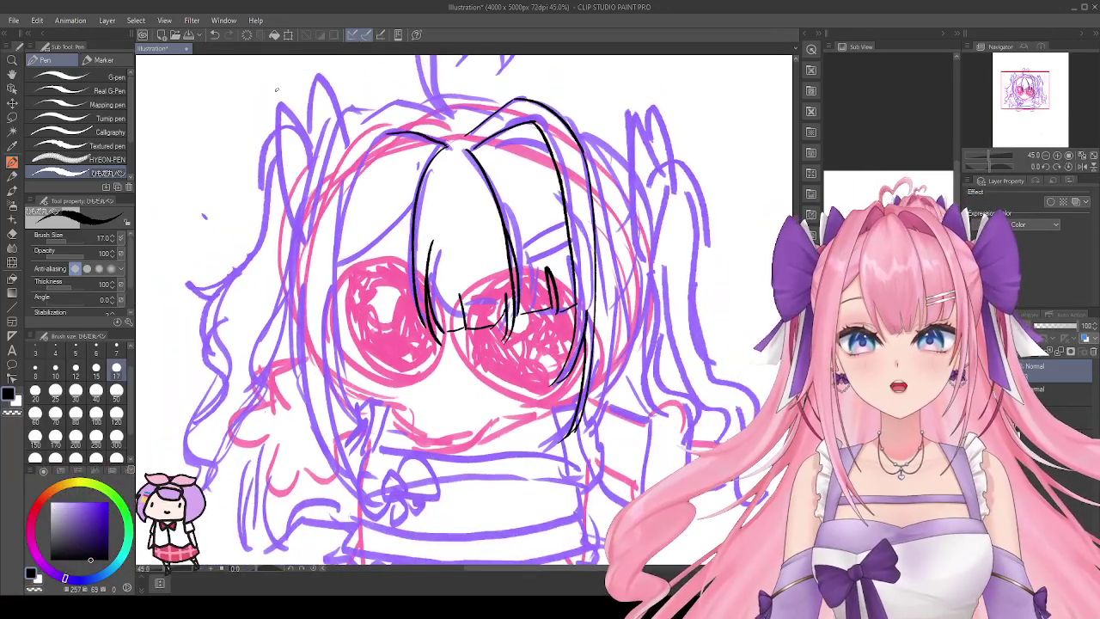
pyautogui.hotkey('ctrl', 'z')
pyautogui.hotkey('ctrl', 'y')
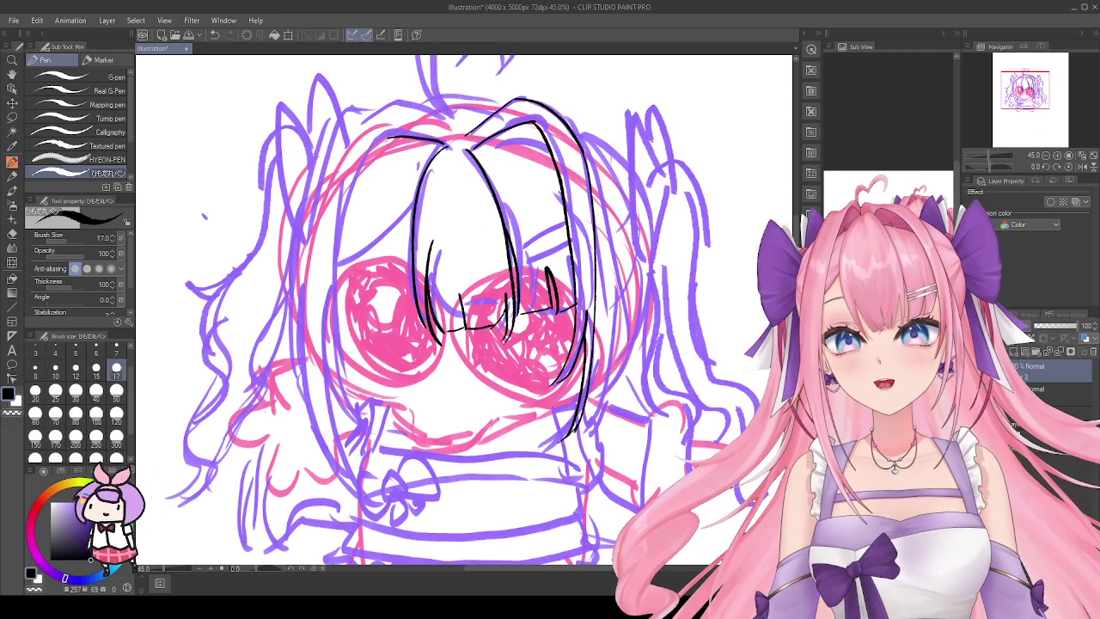
pyautogui.moveTo(359, 179)
pyautogui.mouseDown()
pyautogui.moveTo(335, 303)
pyautogui.moveTo(363, 409)
pyautogui.mouseUp()
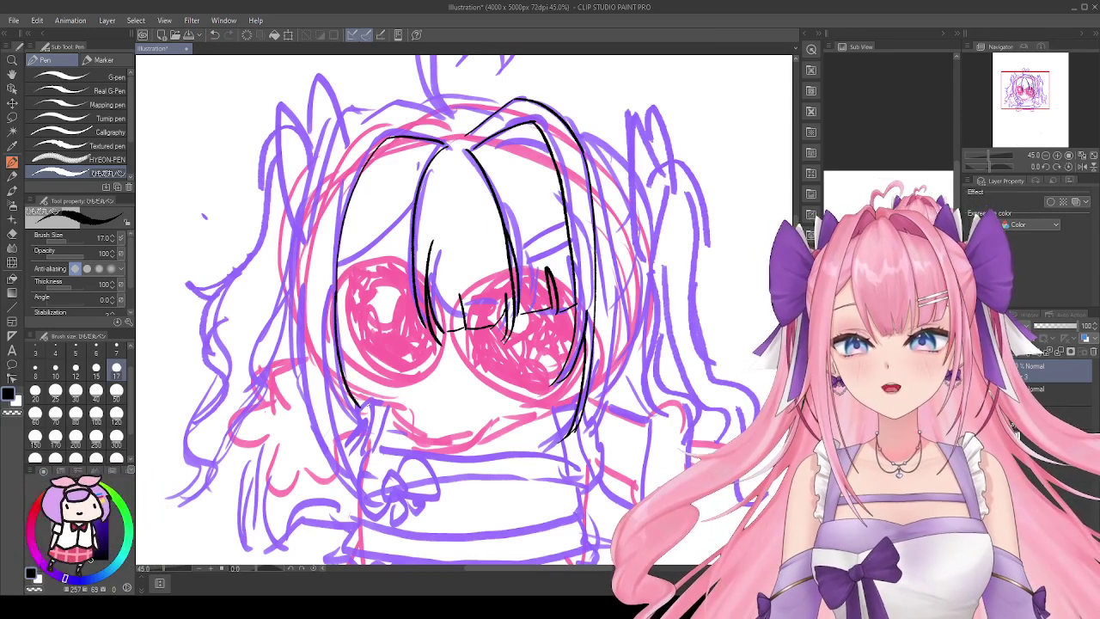
pyautogui.hotkey('ctrl', 'z')
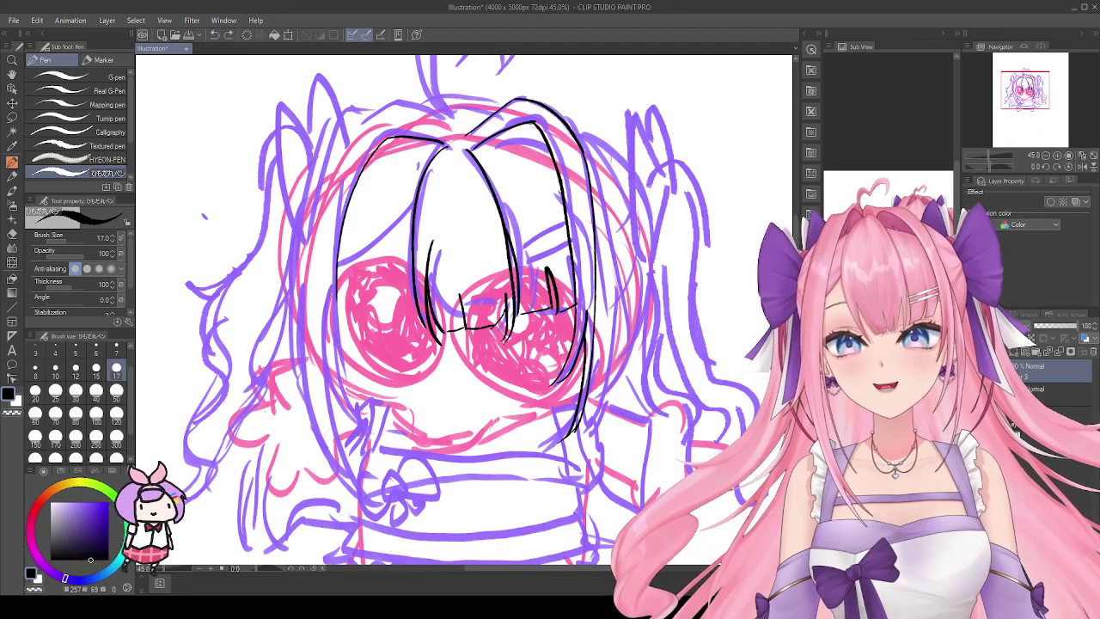
# Step: Ink the left side lock's lower line from beside the eye down past the cheek to its tip, redoing unsatisfactory strokes
pyautogui.moveTo(337, 294); pyautogui.dragTo(352, 378)
pyautogui.moveTo(326, 300); pyautogui.dragTo(357, 378)
pyautogui.click(215, 34)
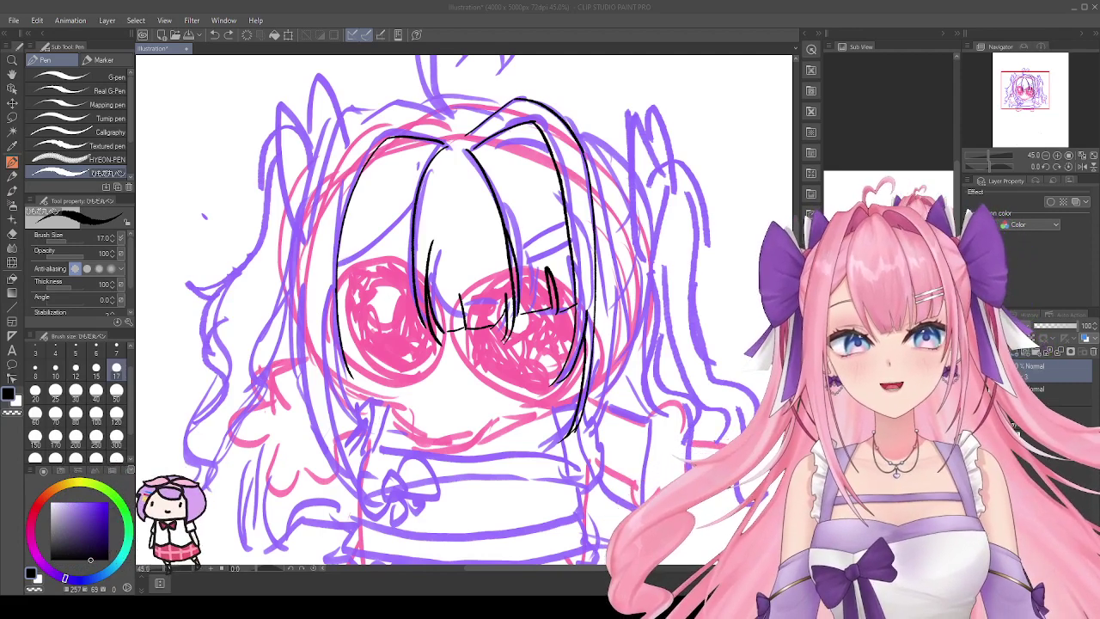
pyautogui.moveTo(323, 305); pyautogui.dragTo(352, 371)
pyautogui.hotkey('ctrl', 'z')
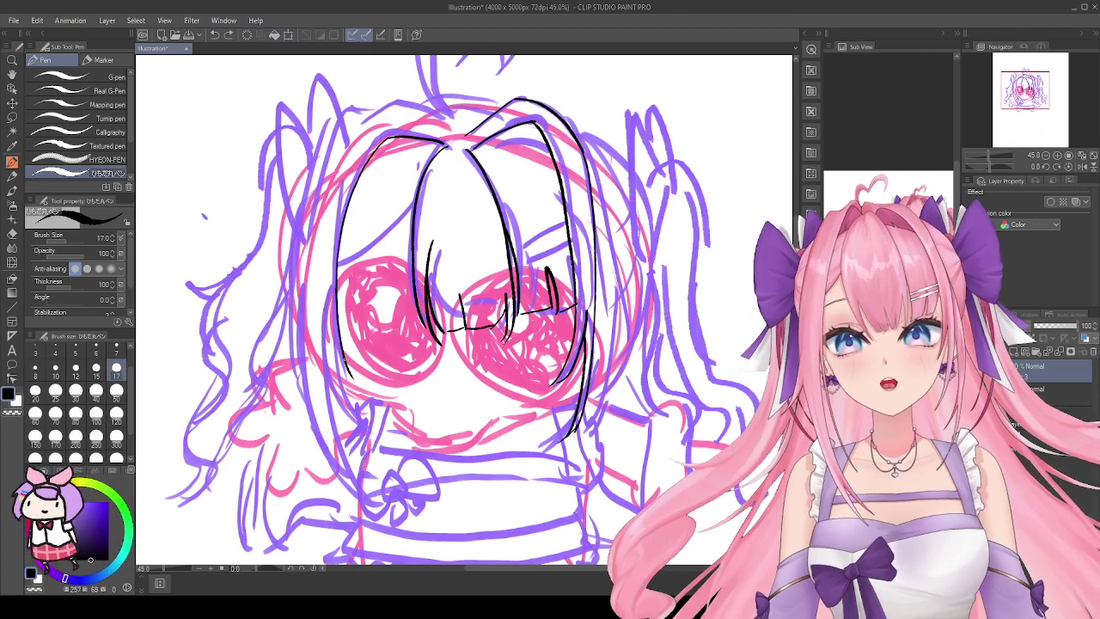
pyautogui.moveTo(333, 299); pyautogui.dragTo(369, 477)
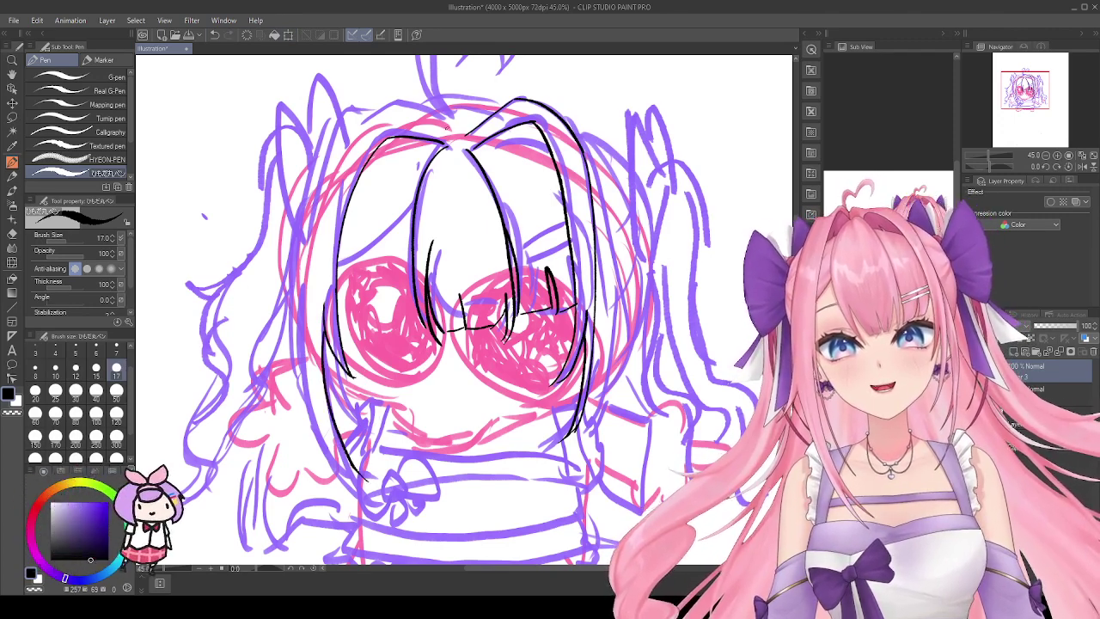
# Step: Ink the upper left hair arch from the parting and the left side lock's long outer edge down to its tip
pyautogui.moveTo(453, 131)
pyautogui.mouseDown()
pyautogui.moveTo(394, 103)
pyautogui.moveTo(348, 112)
pyautogui.moveTo(307, 203)
pyautogui.mouseUp()
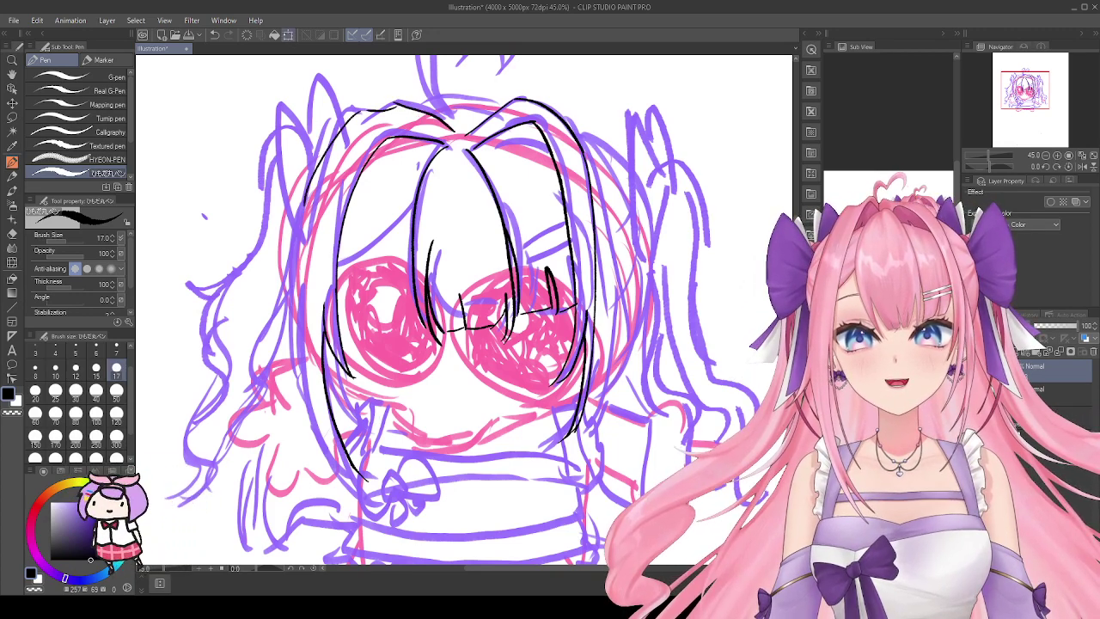
pyautogui.hotkey('ctrl', 'z')
pyautogui.moveTo(344, 138)
pyautogui.mouseDown()
pyautogui.moveTo(305, 284)
pyautogui.moveTo(370, 447)
pyautogui.mouseUp()
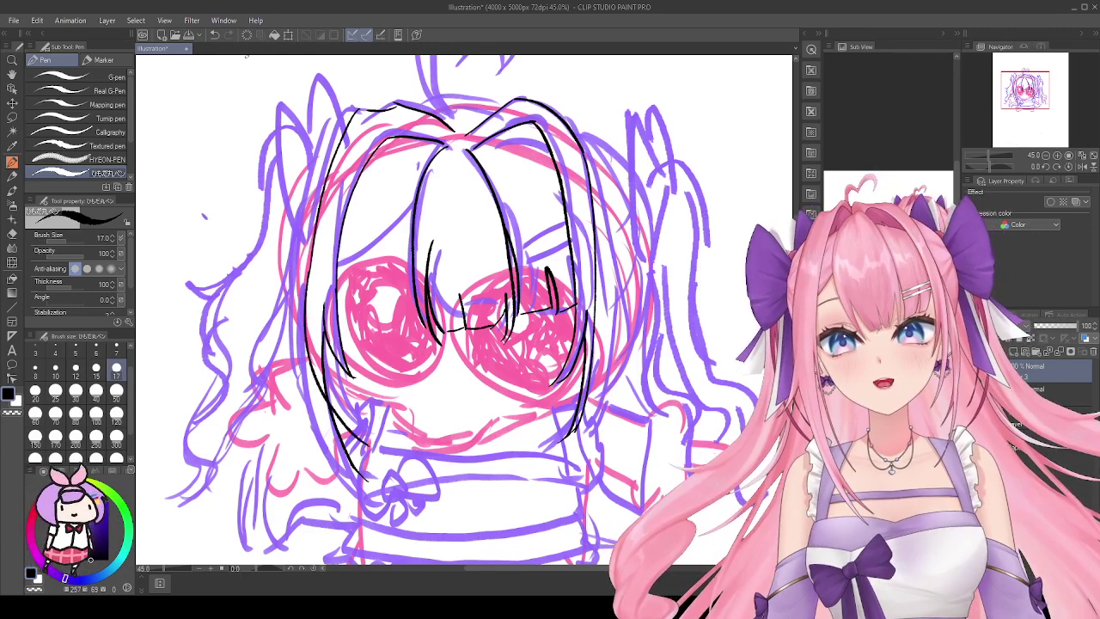
pyautogui.hotkey('ctrl', 'z')
pyautogui.moveTo(311, 273)
pyautogui.mouseDown()
pyautogui.moveTo(320, 419)
pyautogui.moveTo(354, 470)
pyautogui.mouseUp()
pyautogui.hotkey('ctrl', 'z')
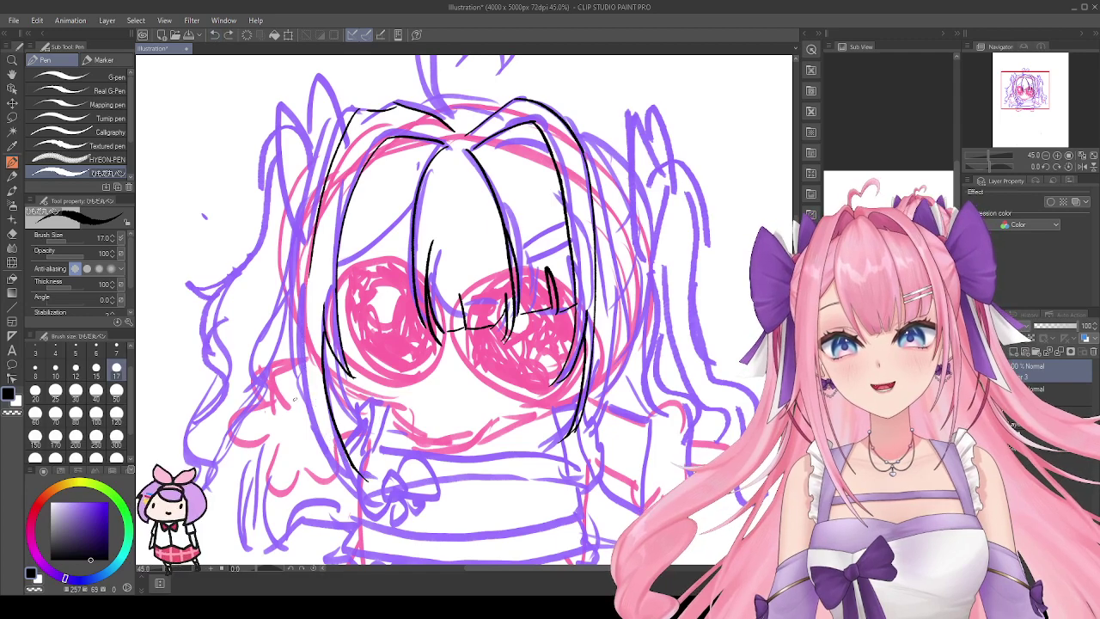
pyautogui.moveTo(309, 272); pyautogui.dragTo(358, 477)
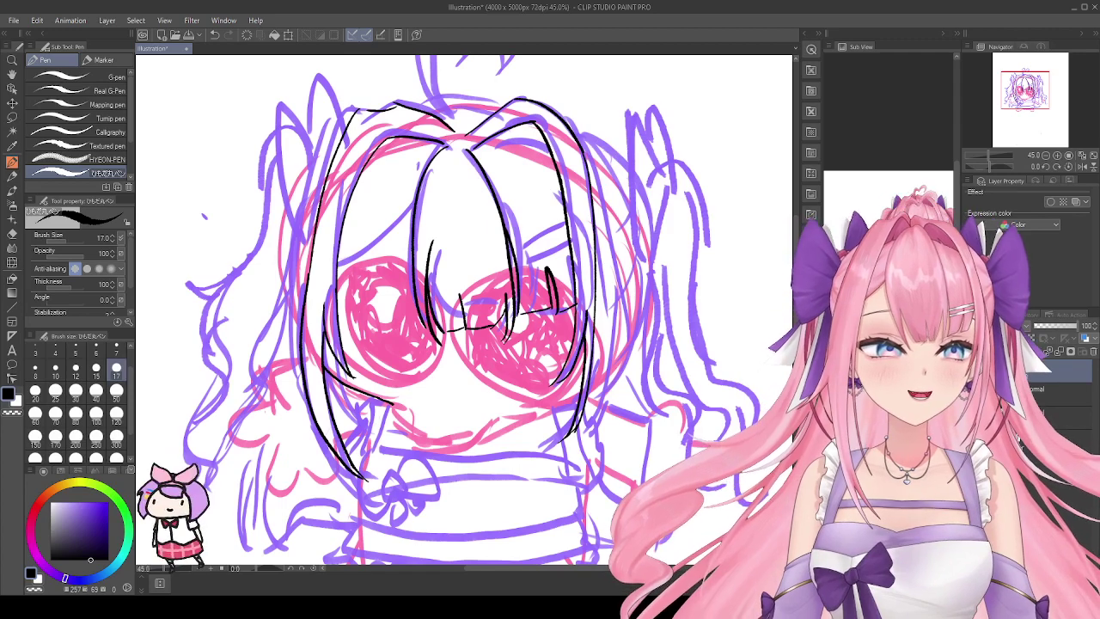
# Step: Ink the jawline from the left cheek around the chin to the right side lock, and save the illustration
pyautogui.moveTo(393, 406)
pyautogui.mouseDown()
pyautogui.moveTo(410, 427)
pyautogui.moveTo(431, 429)
pyautogui.moveTo(526, 404)
pyautogui.moveTo(508, 410)
pyautogui.mouseUp()
pyautogui.hotkey('ctrl', 'z')
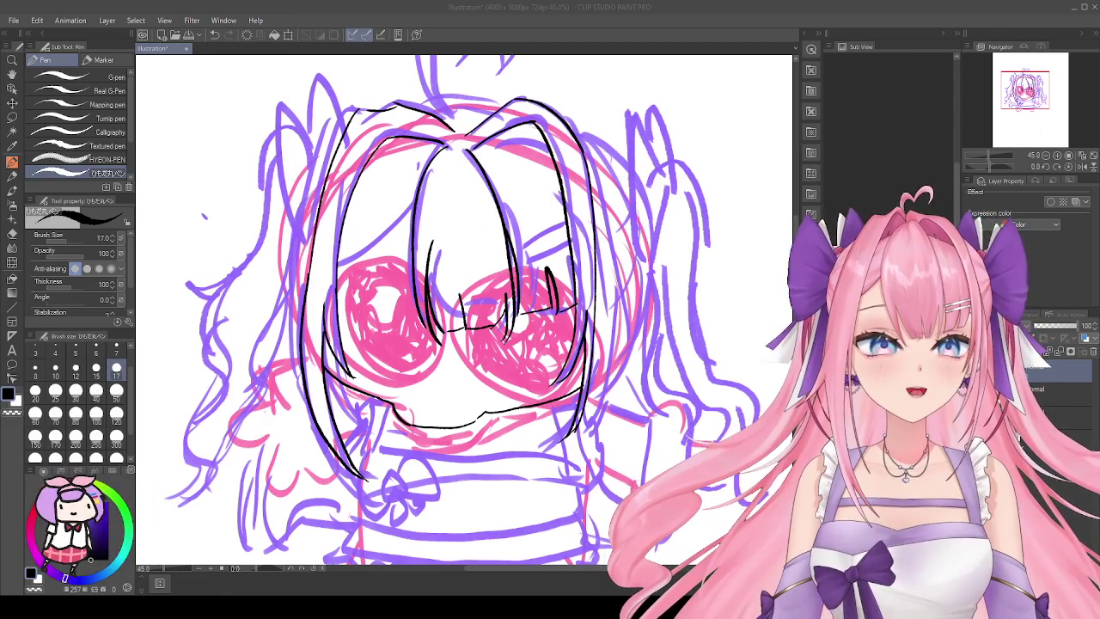
pyautogui.click(461, 258)
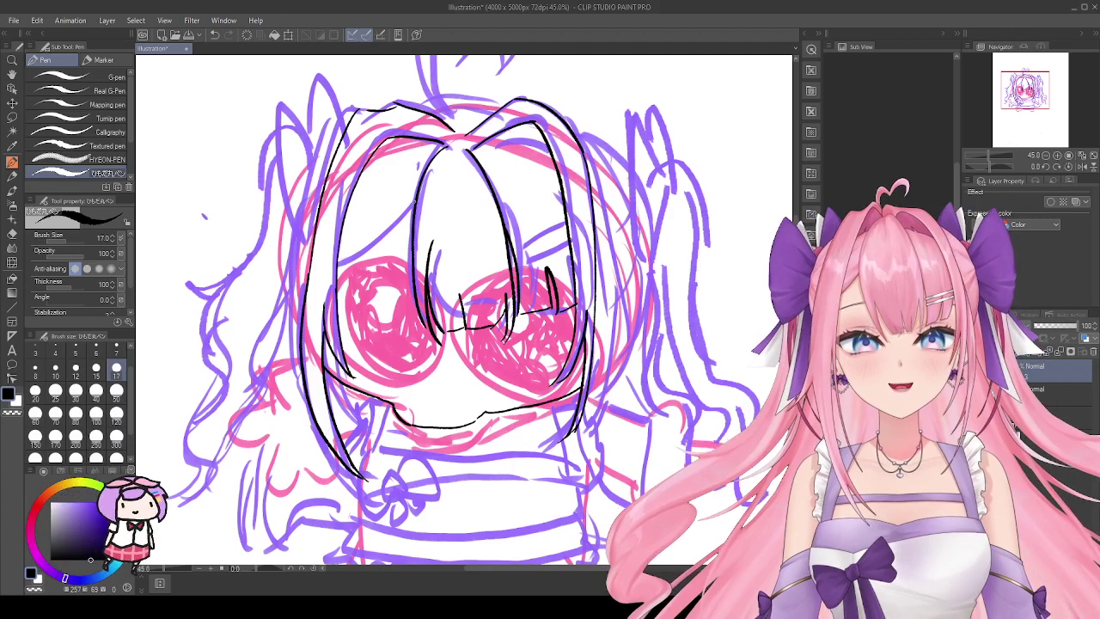
pyautogui.hotkey('ctrl', 's')
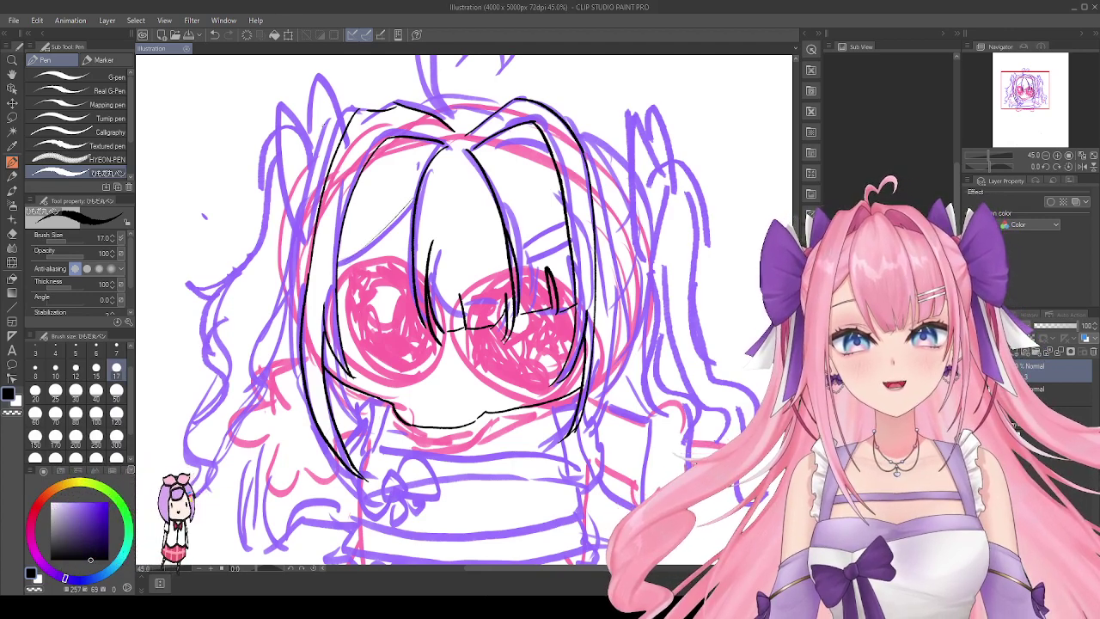
# Step: Ink the curved bang edge above the left-hand eye, running from the centre bang to the left side lock
pyautogui.moveTo(358, 142)
pyautogui.mouseDown()
pyautogui.moveTo(404, 194)
pyautogui.moveTo(426, 170)
pyautogui.mouseUp()
pyautogui.hotkey('ctrl', 'z')
pyautogui.hotkey('ctrl', 'z')
pyautogui.moveTo(212, 125); pyautogui.dragTo(240, 168)
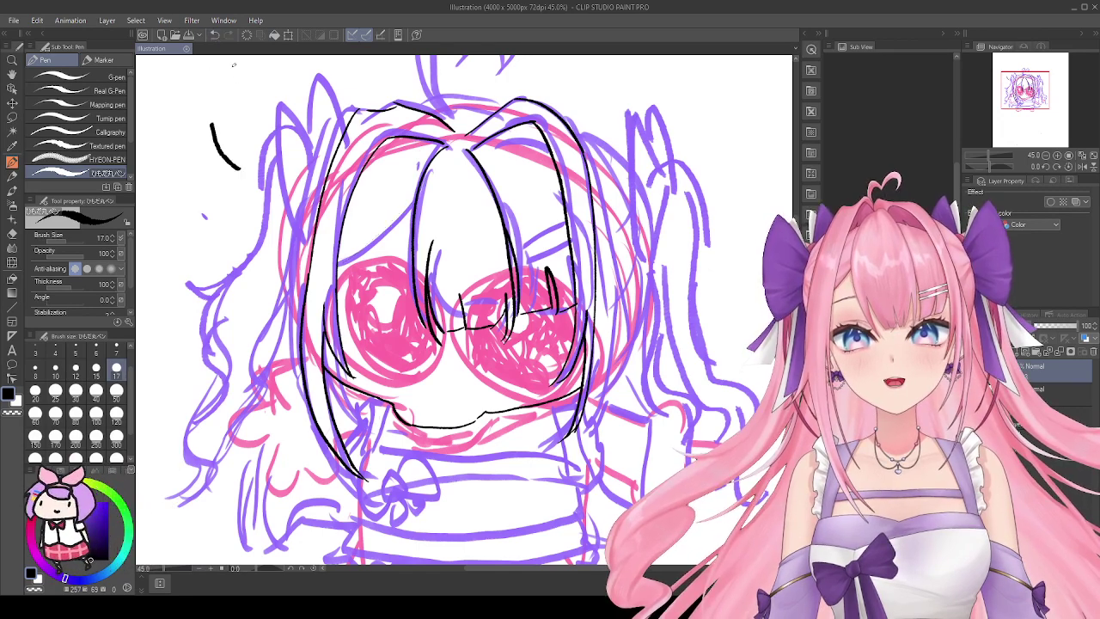
pyautogui.hotkey('ctrl', 'z')
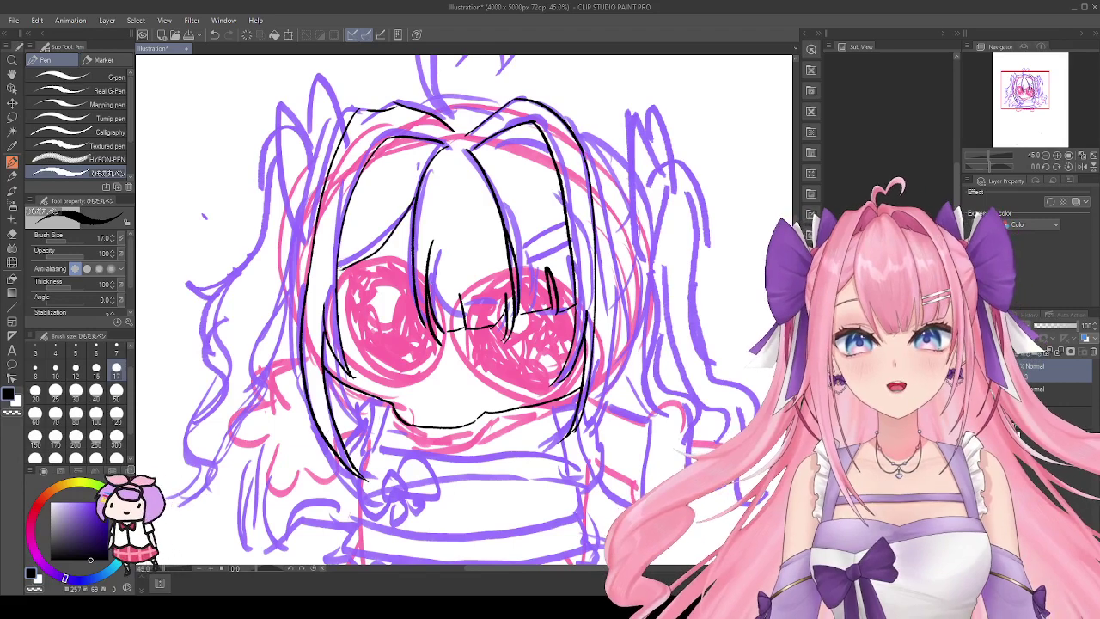
pyautogui.moveTo(414, 199)
pyautogui.mouseDown()
pyautogui.moveTo(365, 253)
pyautogui.moveTo(336, 256)
pyautogui.mouseUp()
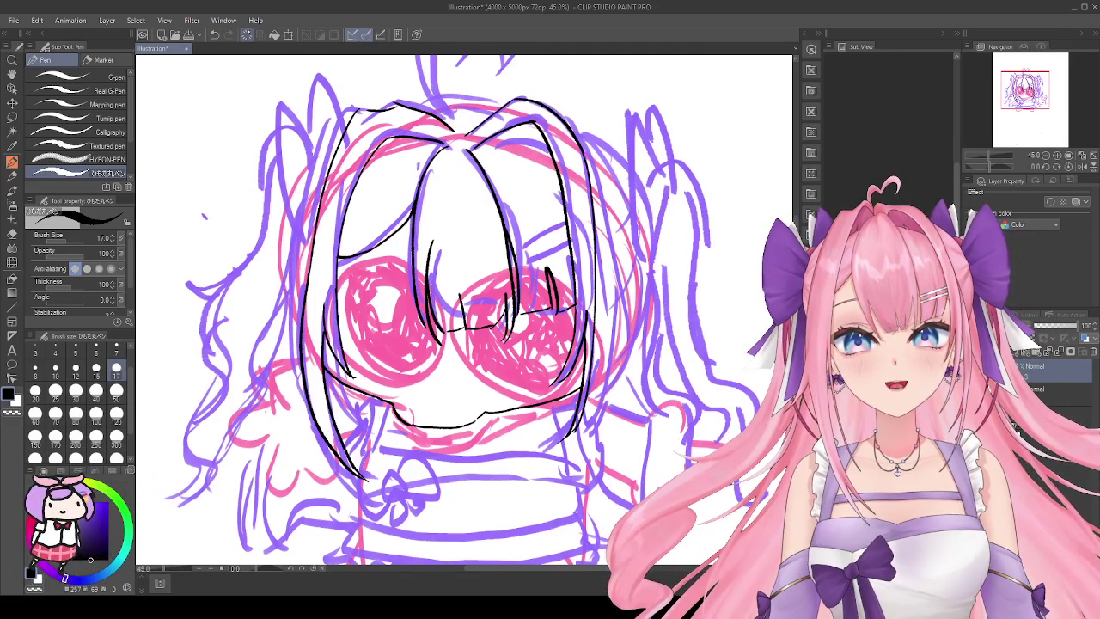
pyautogui.click(215, 34)
pyautogui.moveTo(416, 203)
pyautogui.mouseDown()
pyautogui.moveTo(387, 239)
pyautogui.moveTo(339, 261)
pyautogui.mouseUp()
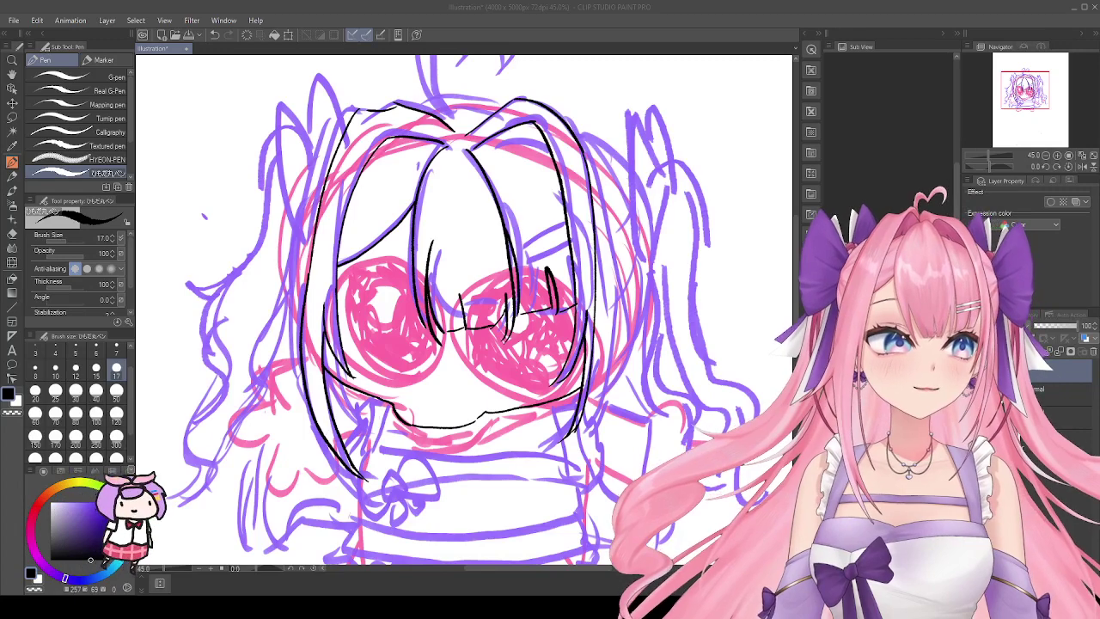
# Step: Ink the heart-shaped ahoge's outer and inner outlines and the crown line joining its base to the hair arches on either side
pyautogui.scroll(-5, 464, 310)
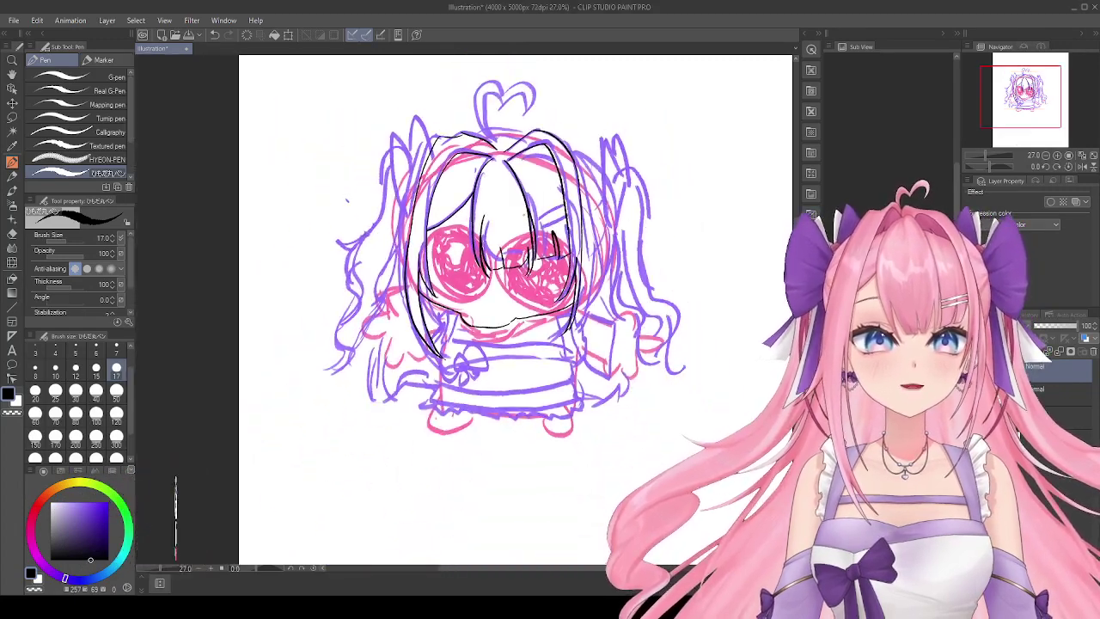
pyautogui.scroll(5, 525, 77)
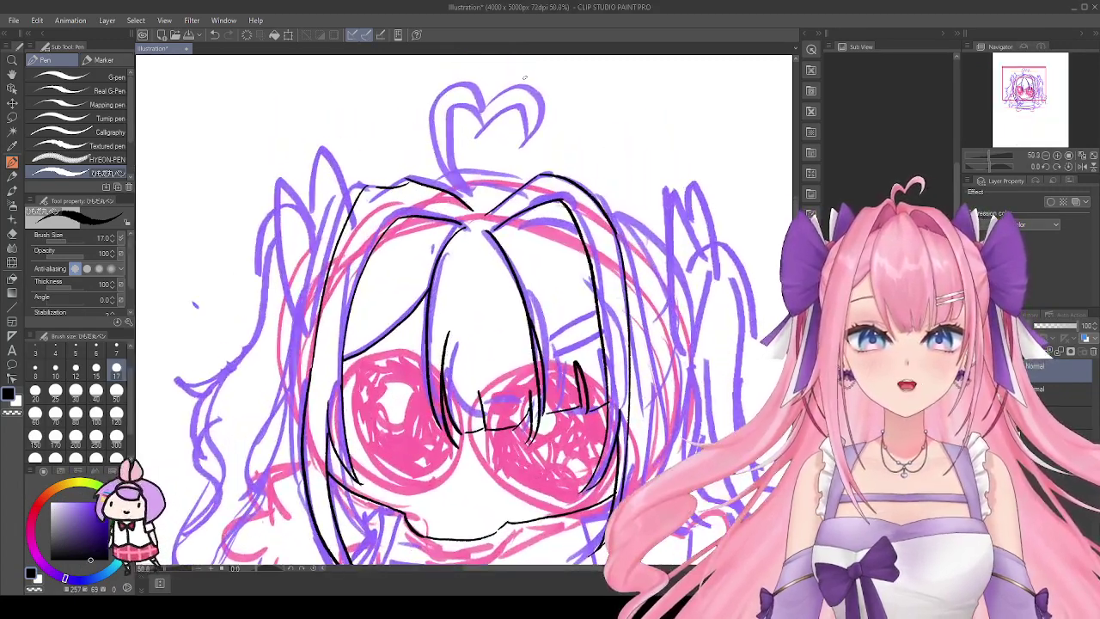
pyautogui.moveTo(434, 206)
pyautogui.mouseDown()
pyautogui.moveTo(447, 99)
pyautogui.moveTo(477, 117)
pyautogui.moveTo(526, 96)
pyautogui.moveTo(503, 165)
pyautogui.moveTo(437, 117)
pyautogui.moveTo(440, 181)
pyautogui.mouseUp()
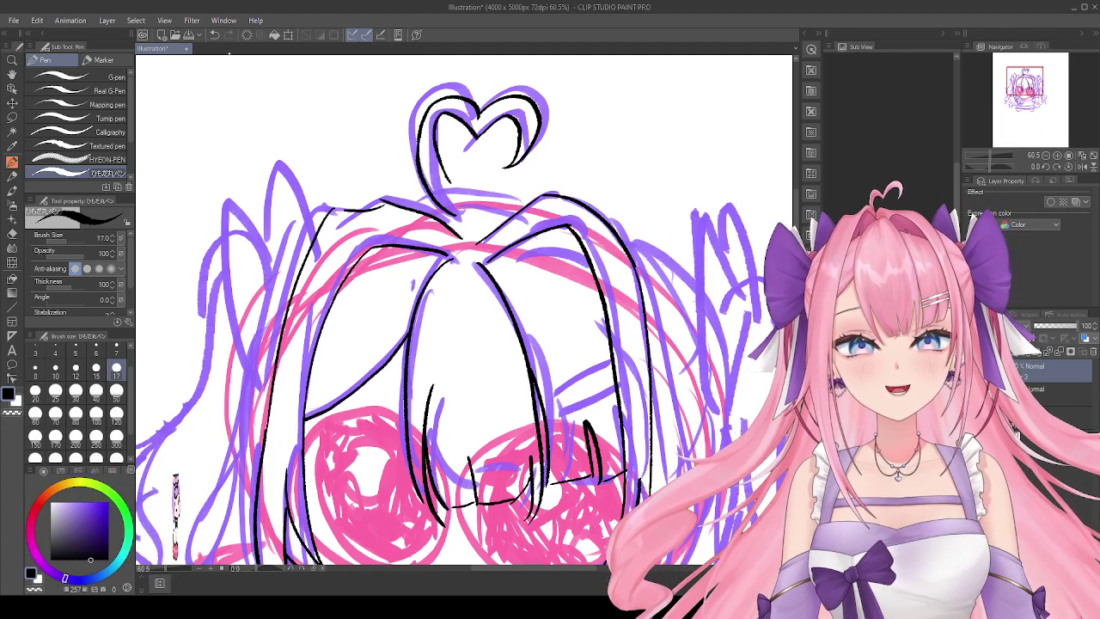
pyautogui.hotkey('ctrl', 'z')
pyautogui.moveTo(480, 137); pyautogui.dragTo(428, 110)
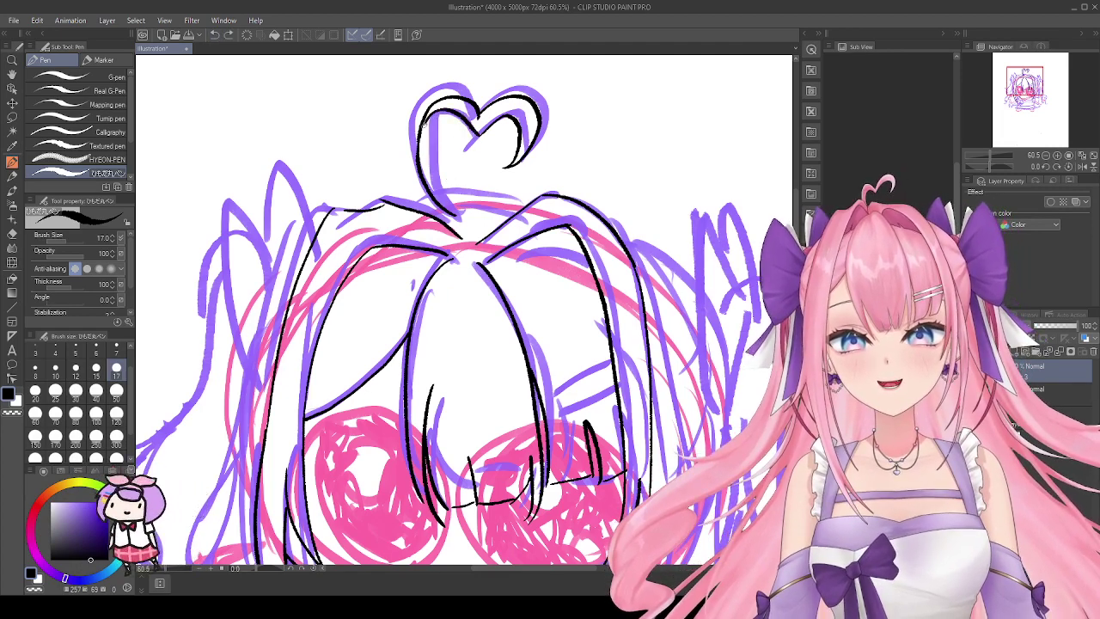
pyautogui.hotkey('ctrl', 'z')
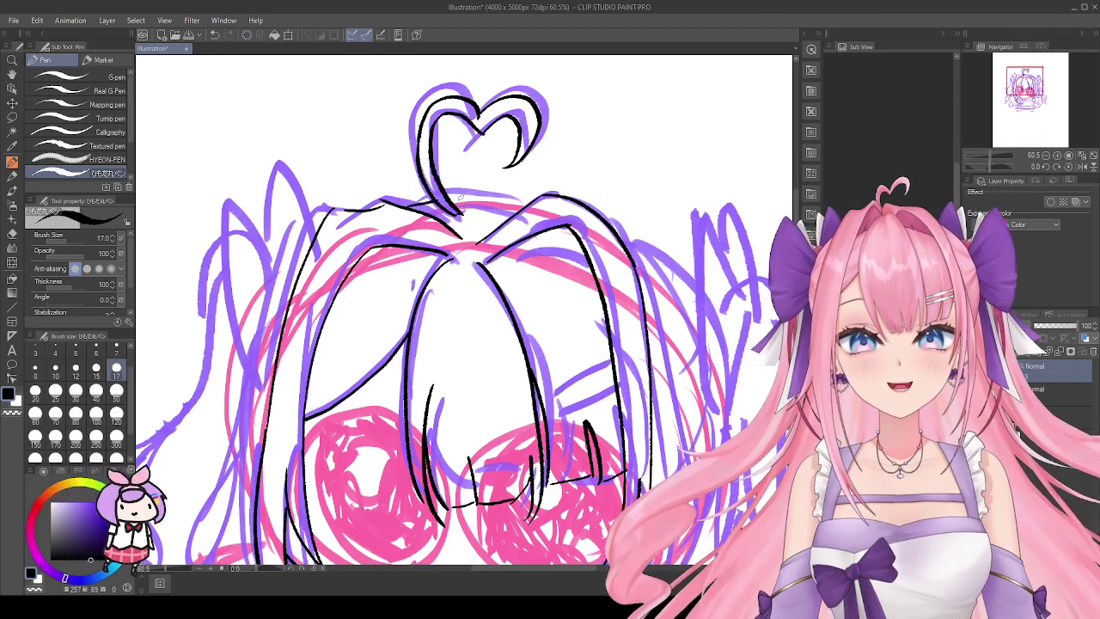
pyautogui.moveTo(450, 198); pyautogui.dragTo(533, 207)
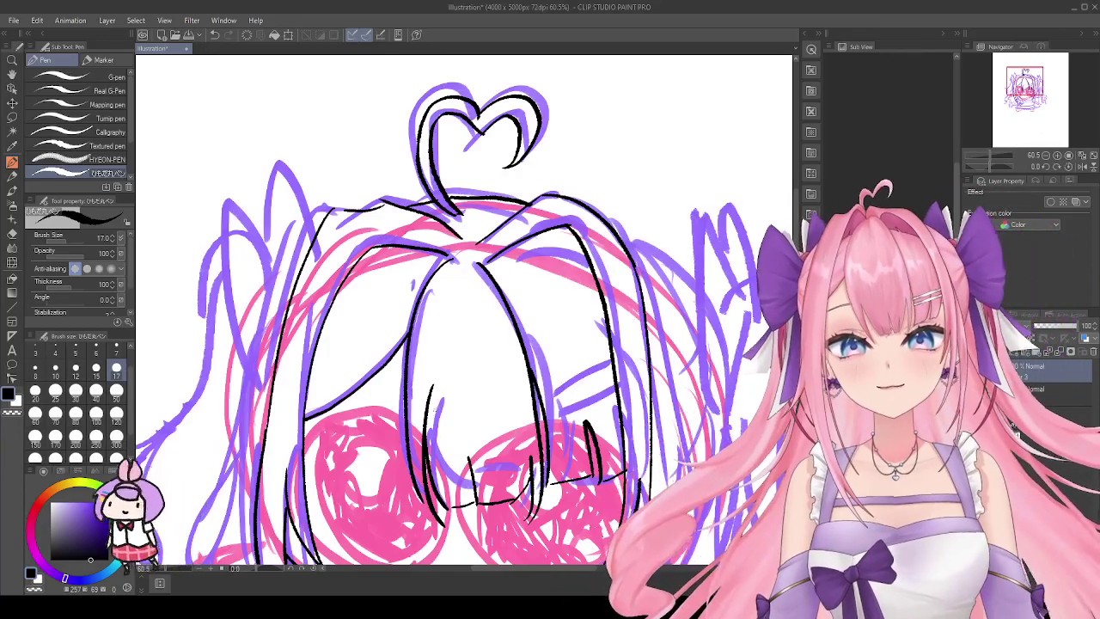
# Step: Ink both shoulder straps below the cheeks, adding the ruffled outer edge to each
pyautogui.scroll(-5, 448, 365)
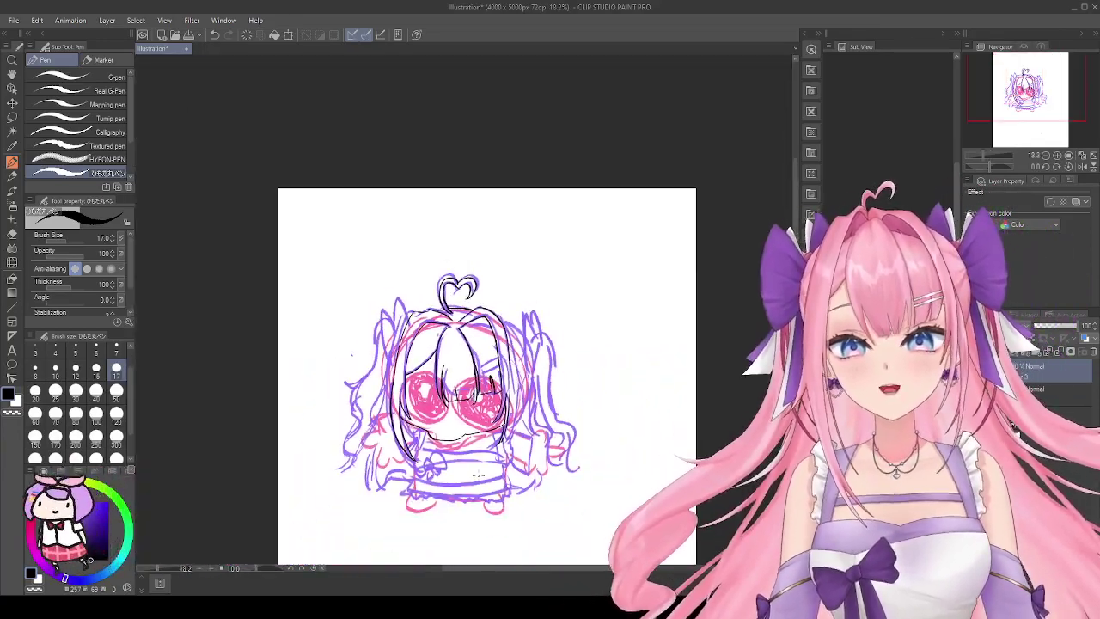
pyautogui.scroll(3, 473, 459)
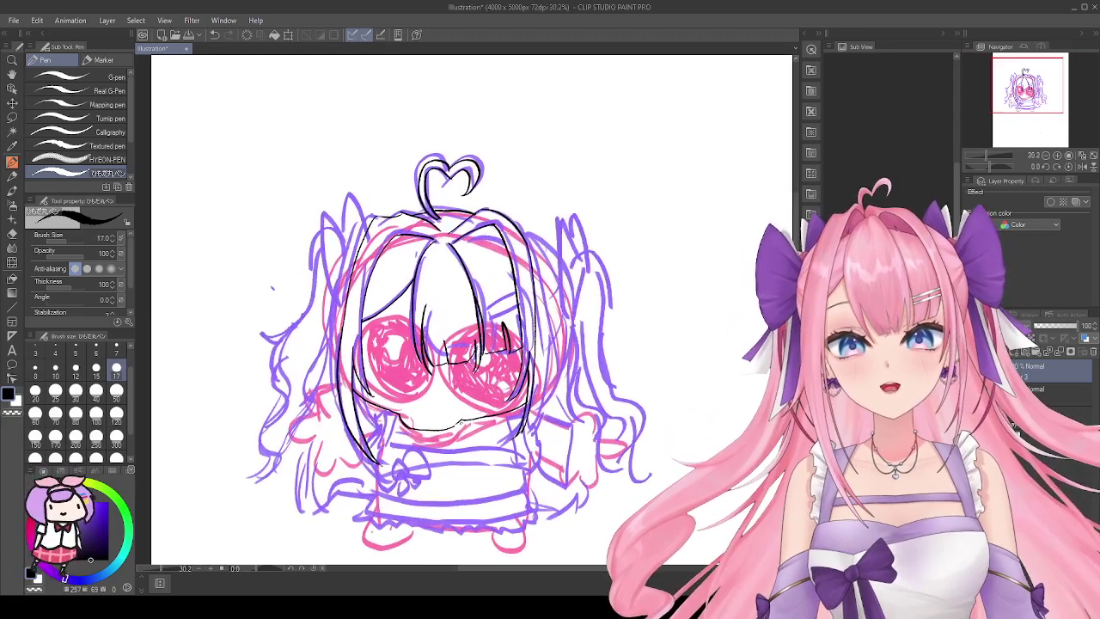
pyautogui.scroll(1, 447, 346)
pyautogui.scroll(-3, 526, 291)
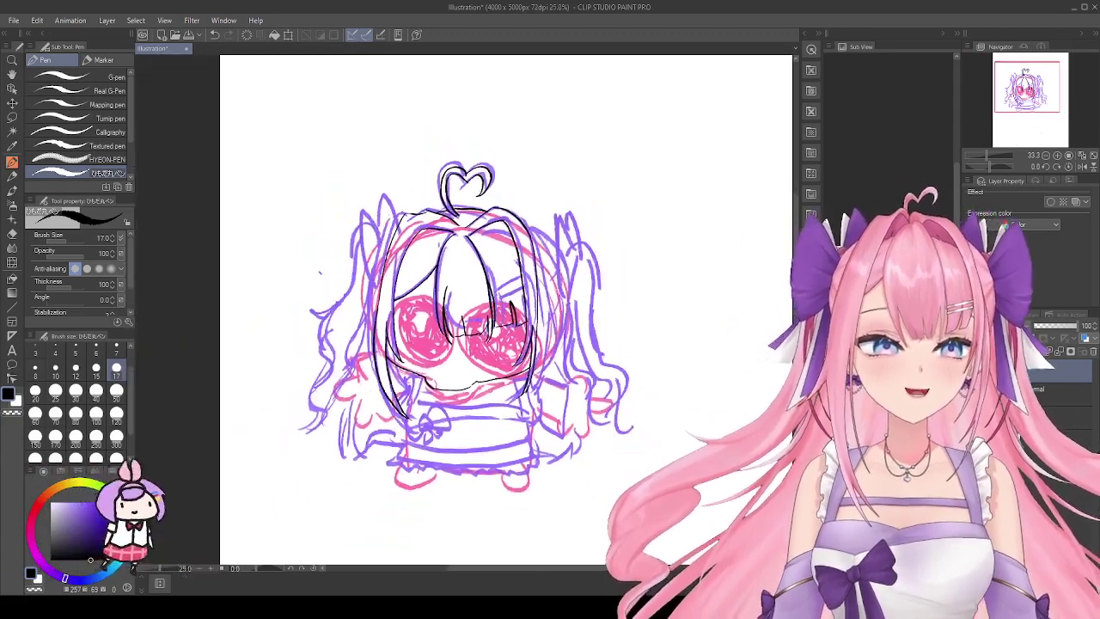
pyautogui.scroll(4, 454, 384)
pyautogui.scroll(4, 435, 413)
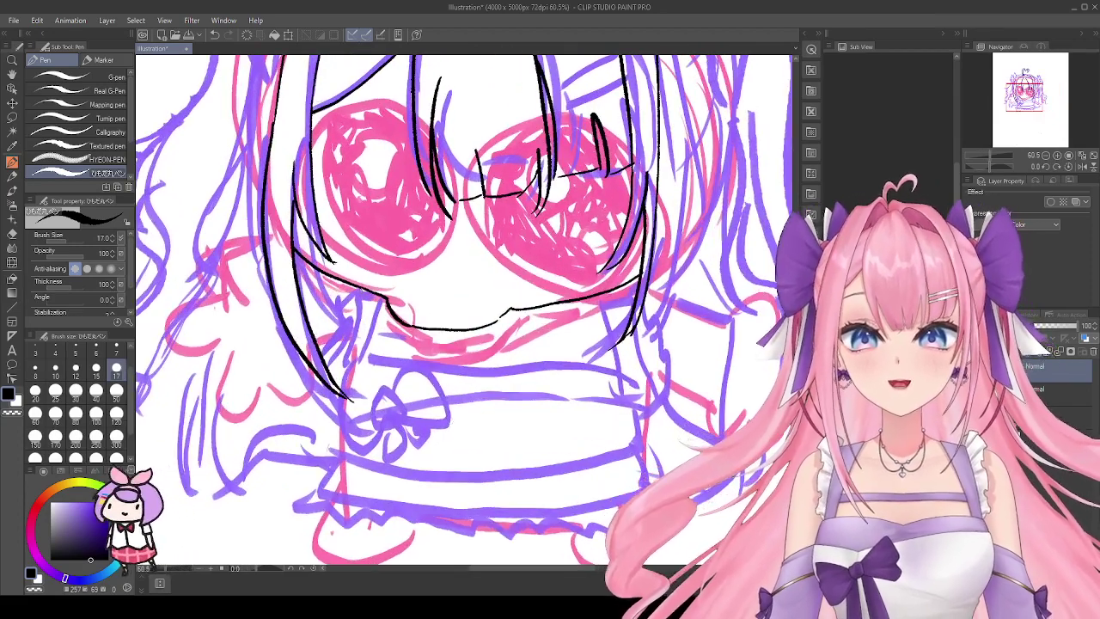
pyautogui.moveTo(383, 294)
pyautogui.mouseDown()
pyautogui.moveTo(371, 355)
pyautogui.moveTo(354, 359)
pyautogui.mouseUp()
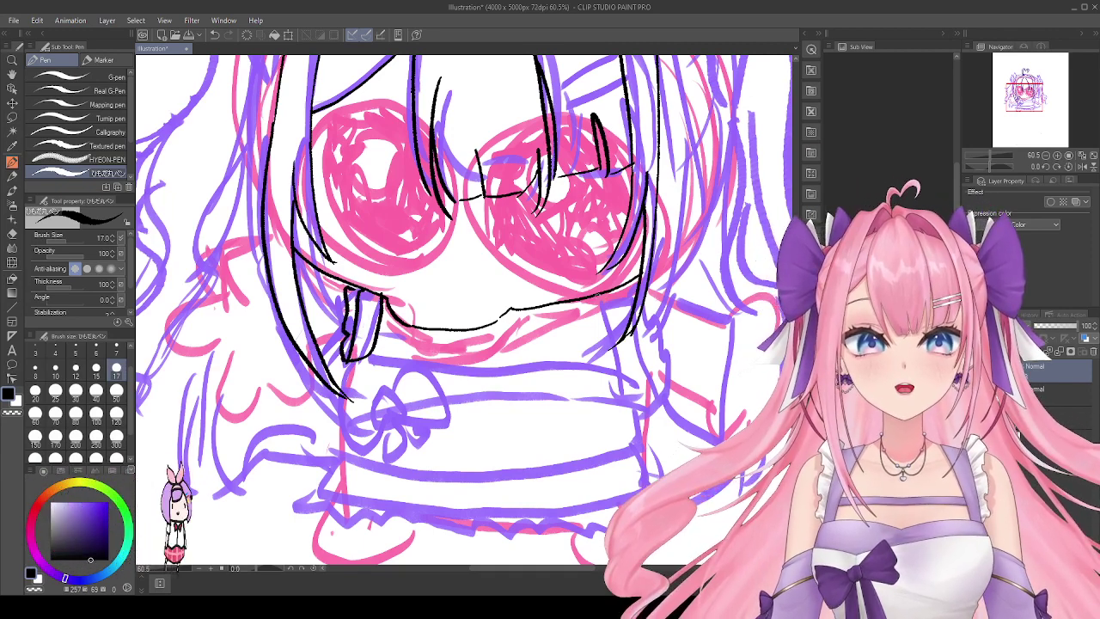
pyautogui.moveTo(599, 290); pyautogui.dragTo(605, 325)
pyautogui.moveTo(622, 286); pyautogui.dragTo(638, 383)
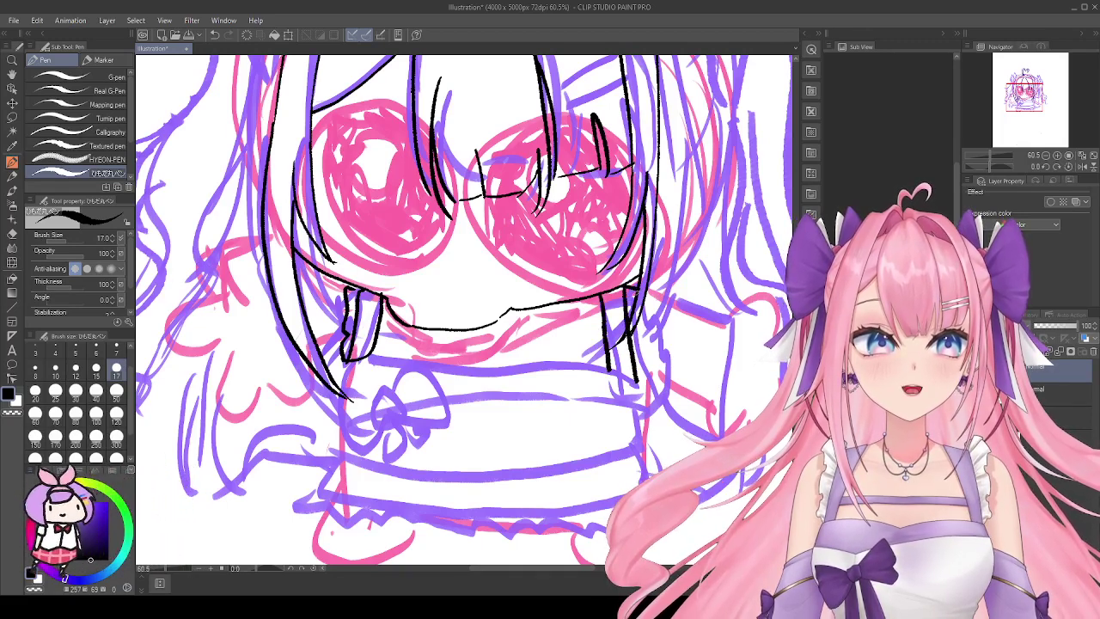
pyautogui.moveTo(643, 332); pyautogui.dragTo(638, 361)
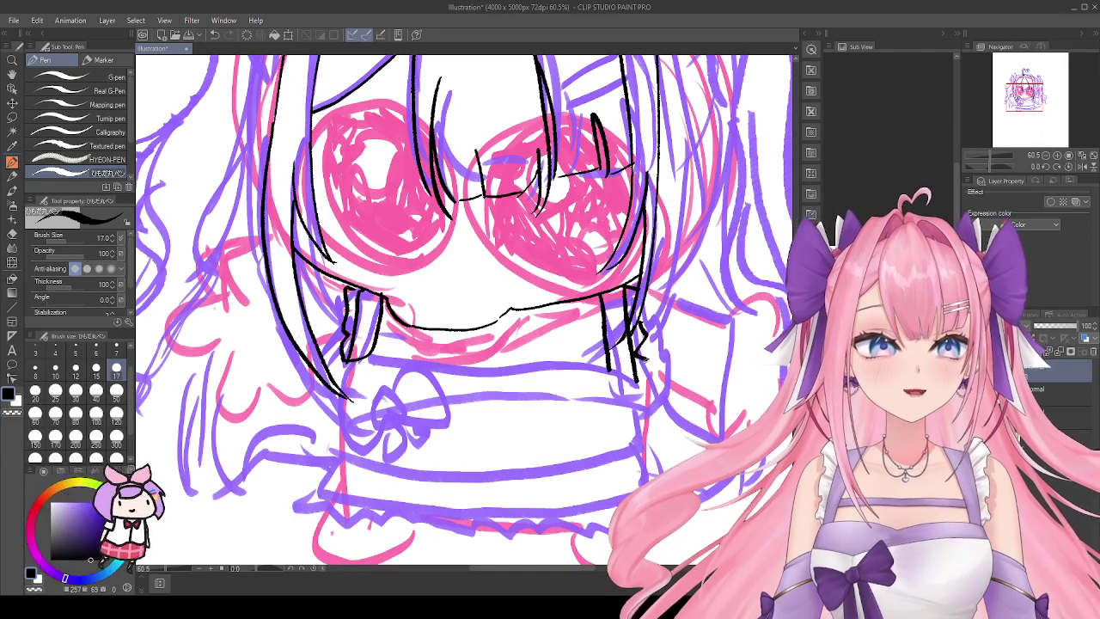
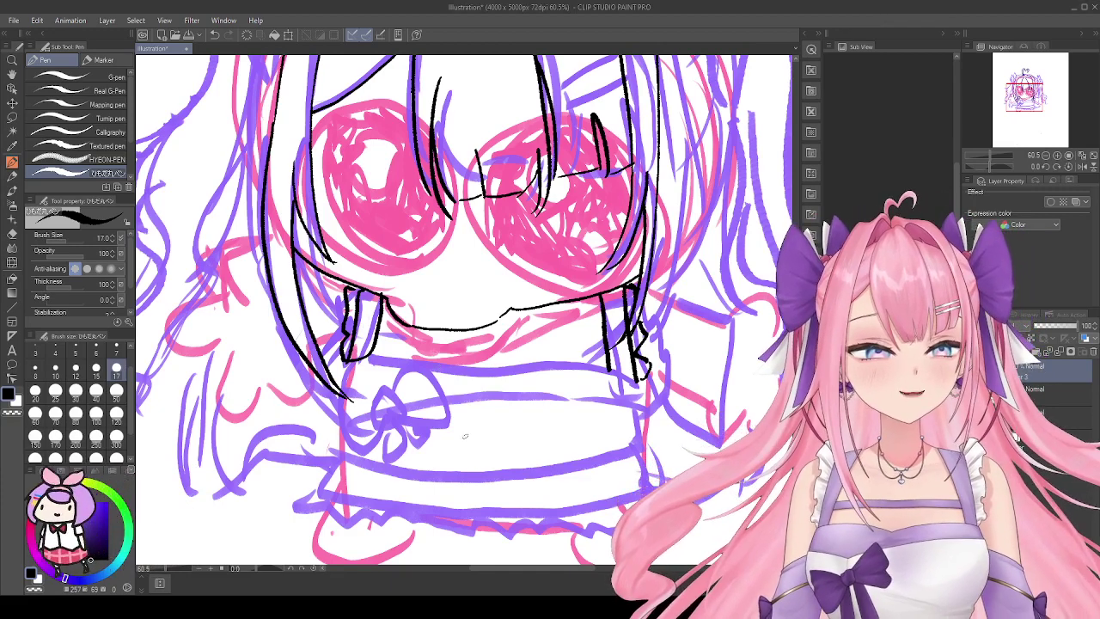
# Step: Ink the dress's upper neckline edge between the shoulder straps and a narrow double-line band just above it
pyautogui.moveTo(374, 358); pyautogui.dragTo(550, 366)
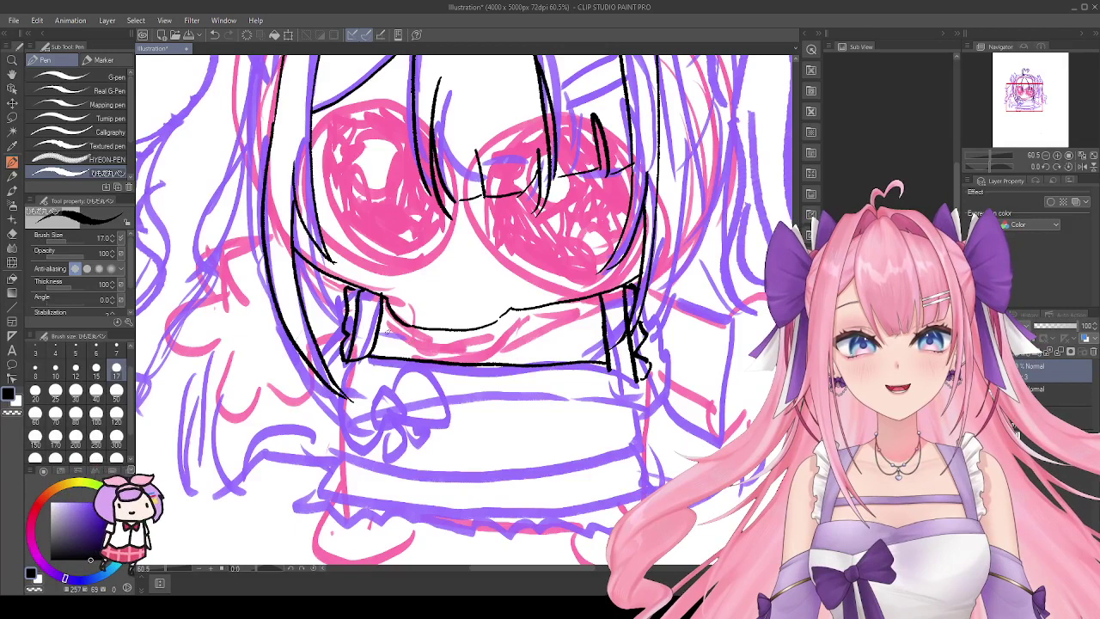
pyautogui.moveTo(393, 337); pyautogui.dragTo(609, 345)
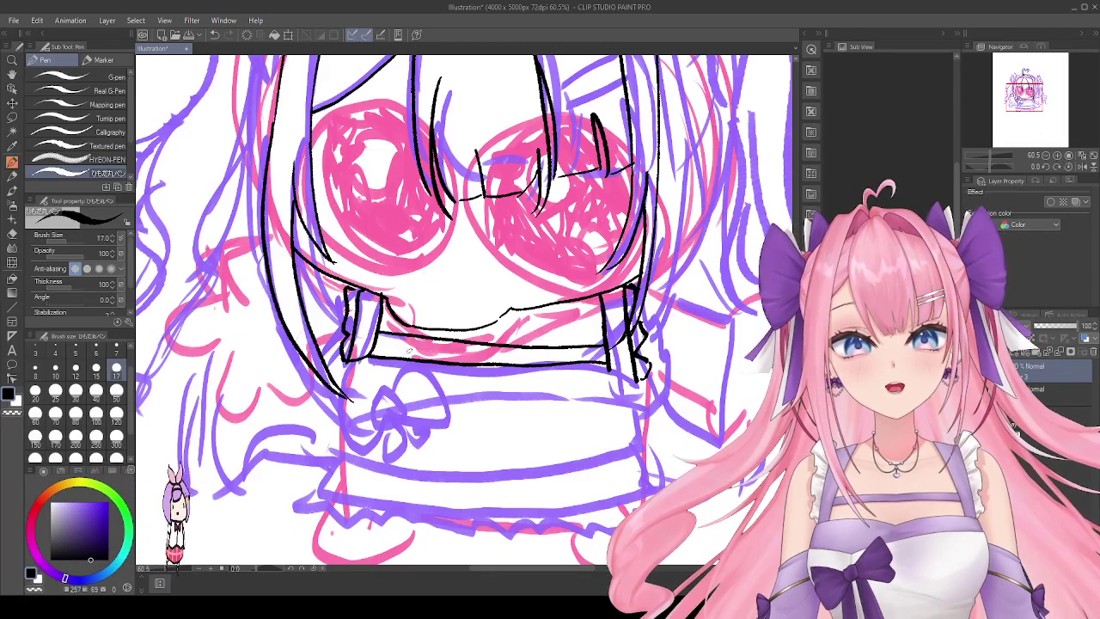
pyautogui.click(214, 34)
pyautogui.moveTo(377, 334); pyautogui.dragTo(583, 338)
pyautogui.moveTo(375, 340); pyautogui.dragTo(602, 353)
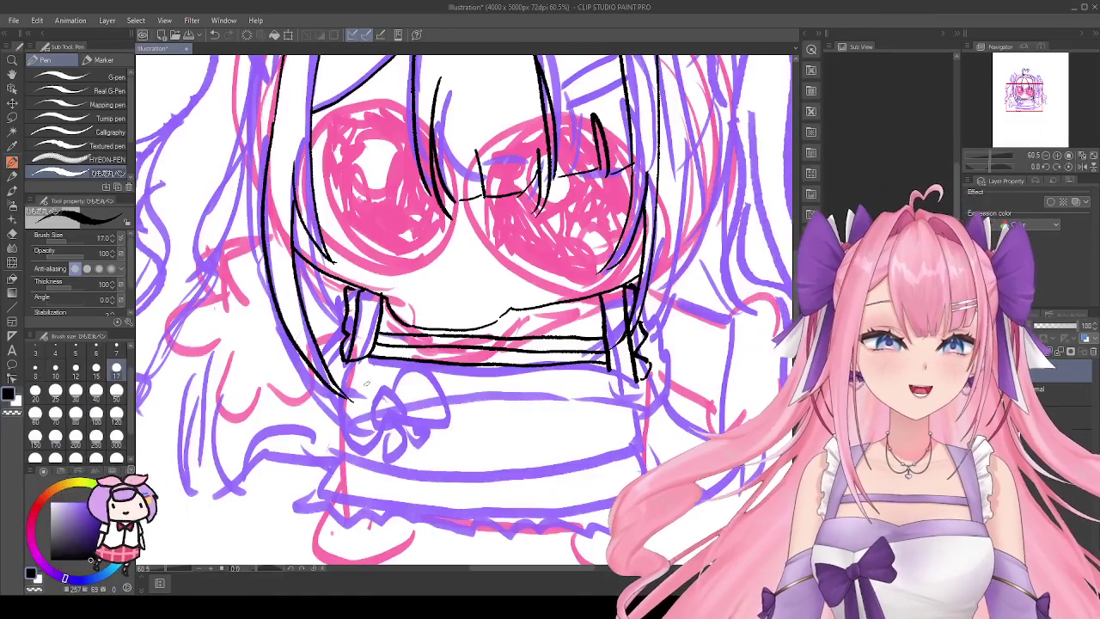
# Step: Ink both vertical sides of the dress body and the curved line joining them above the skirt's flounce
pyautogui.moveTo(340, 364); pyautogui.dragTo(351, 453)
pyautogui.hotkey('ctrl', 'z')
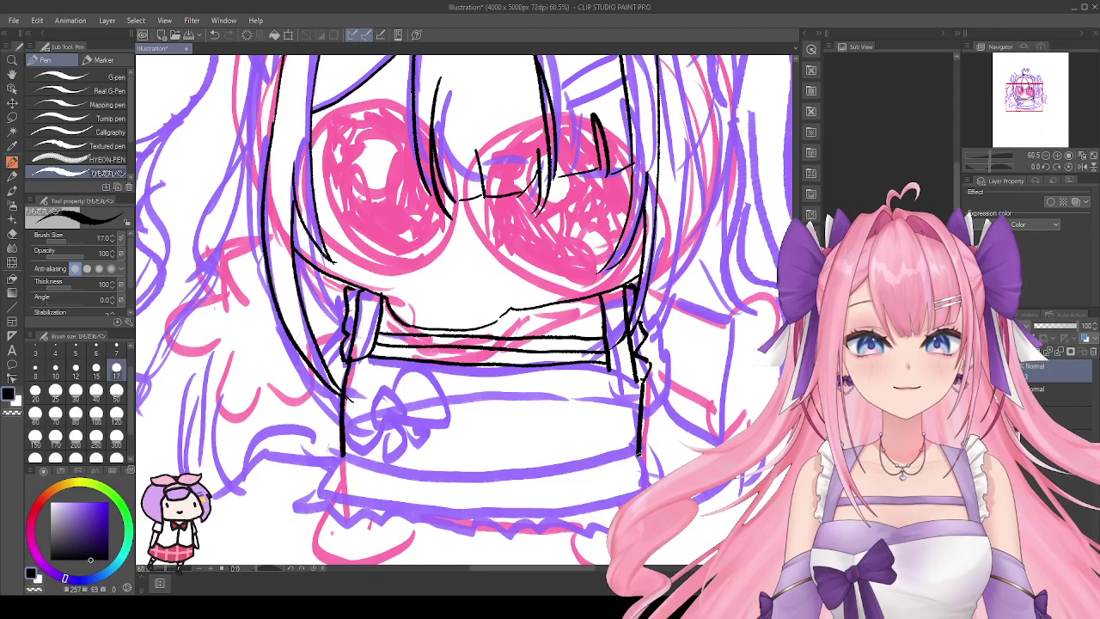
pyautogui.moveTo(347, 458)
pyautogui.mouseDown()
pyautogui.moveTo(421, 478)
pyautogui.moveTo(633, 458)
pyautogui.mouseUp()
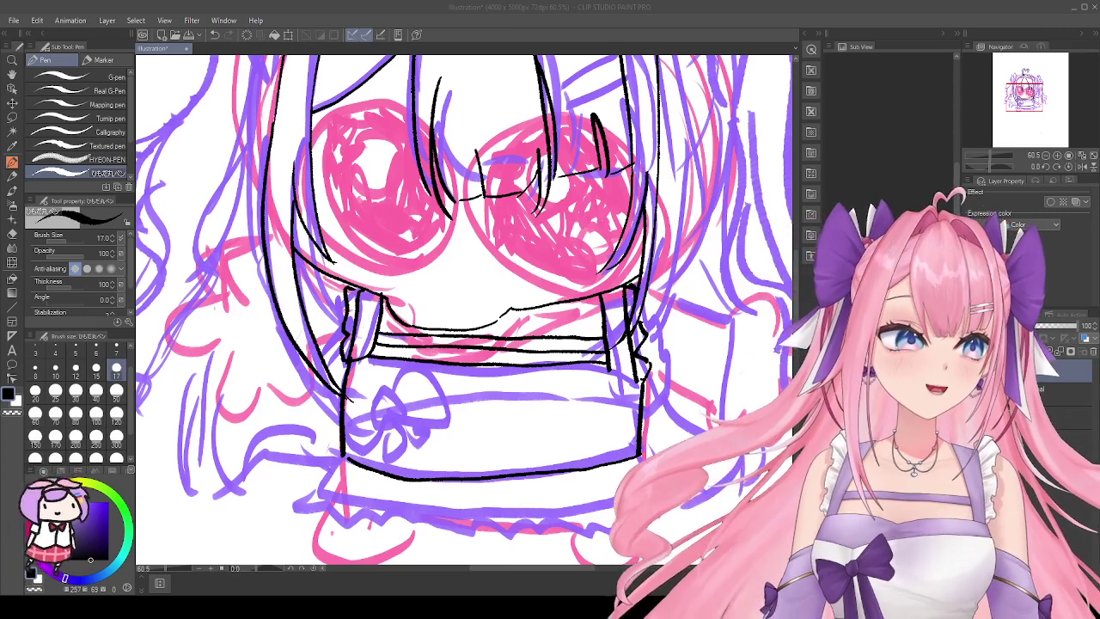
# Step: Ink the waist bow with its knot, two loops and short tails, plus the waistband line running from it across the dress
pyautogui.moveTo(384, 399)
pyautogui.mouseDown()
pyautogui.moveTo(389, 423)
pyautogui.moveTo(407, 402)
pyautogui.moveTo(407, 377)
pyautogui.moveTo(441, 393)
pyautogui.moveTo(454, 424)
pyautogui.moveTo(408, 419)
pyautogui.moveTo(462, 426)
pyautogui.mouseUp()
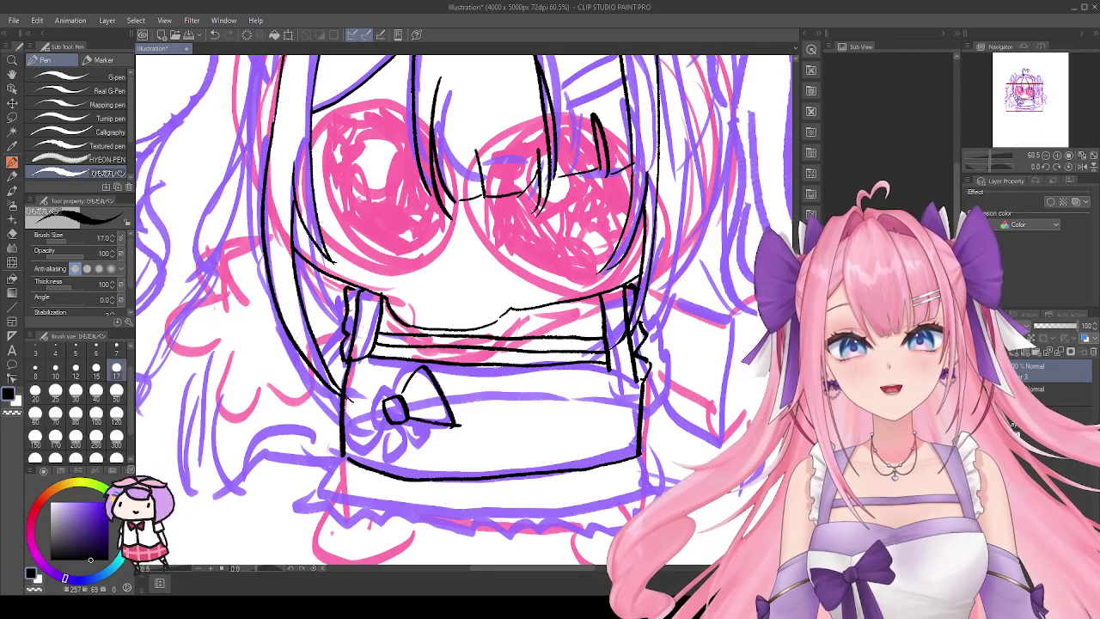
pyautogui.moveTo(373, 398); pyautogui.dragTo(345, 384)
pyautogui.moveTo(394, 421); pyautogui.dragTo(368, 442)
pyautogui.moveTo(419, 401)
pyautogui.mouseDown()
pyautogui.moveTo(378, 416)
pyautogui.moveTo(397, 443)
pyautogui.moveTo(427, 452)
pyautogui.mouseUp()
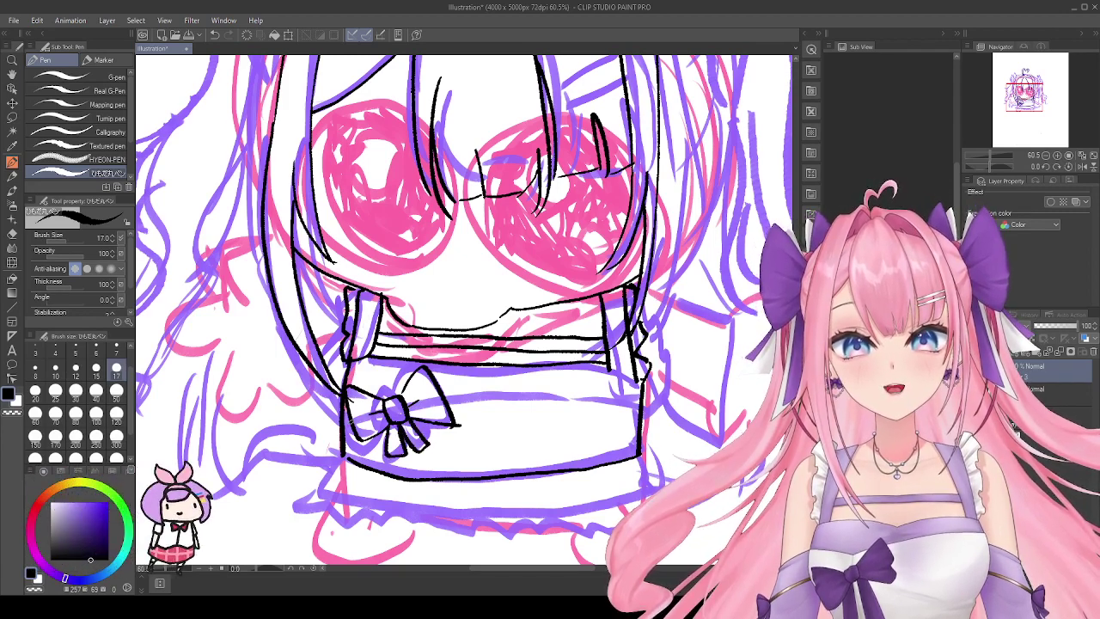
pyautogui.moveTo(474, 396)
pyautogui.mouseDown()
pyautogui.moveTo(632, 401)
pyautogui.moveTo(619, 409)
pyautogui.mouseUp()
# Step: Ink the flared flounce at the bottom of the dress and its narrow ruffled hem with short fold marks
pyautogui.moveTo(345, 455)
pyautogui.mouseDown()
pyautogui.moveTo(318, 498)
pyautogui.moveTo(542, 506)
pyautogui.mouseUp()
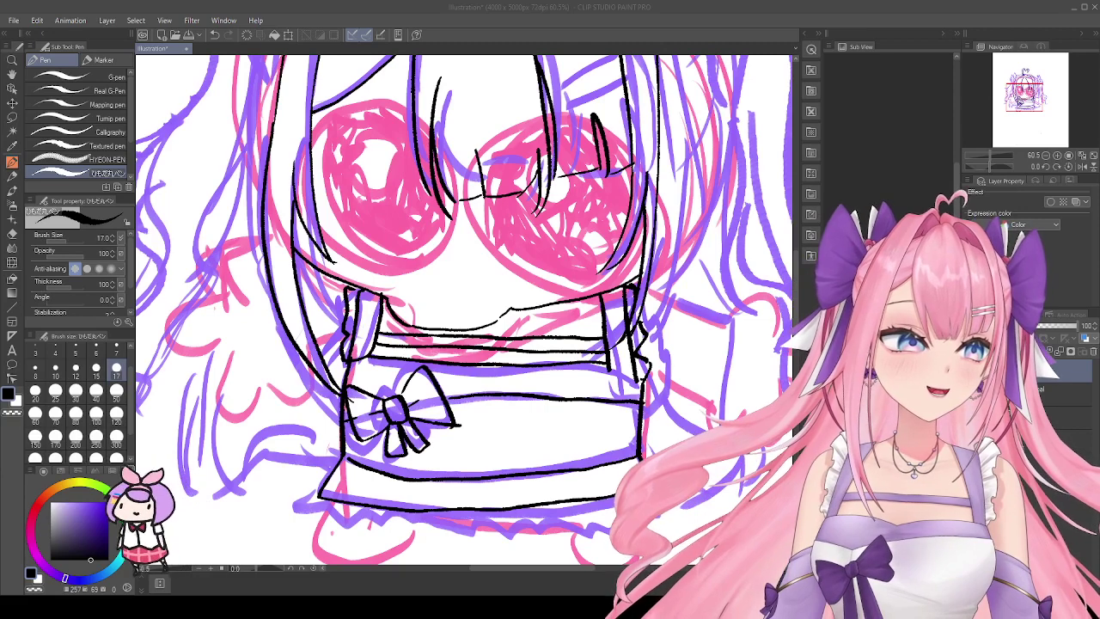
pyautogui.click(289, 474)
pyautogui.moveTo(369, 516); pyautogui.dragTo(604, 515)
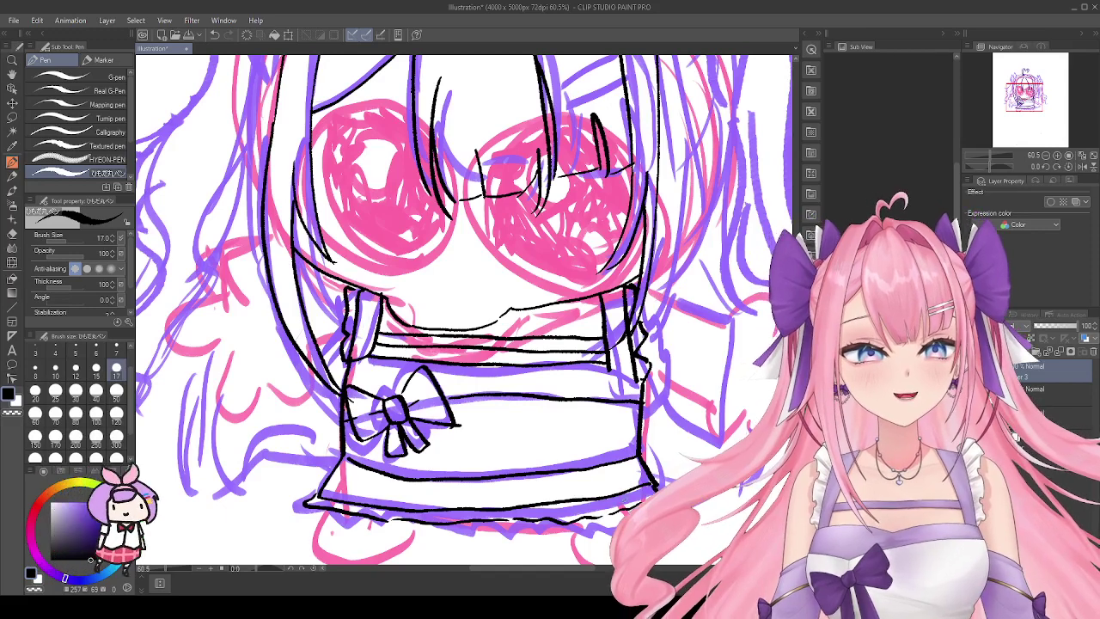
pyautogui.moveTo(360, 505); pyautogui.dragTo(366, 516)
pyautogui.moveTo(449, 507); pyautogui.dragTo(449, 523)
pyautogui.moveTo(550, 503); pyautogui.dragTo(552, 513)
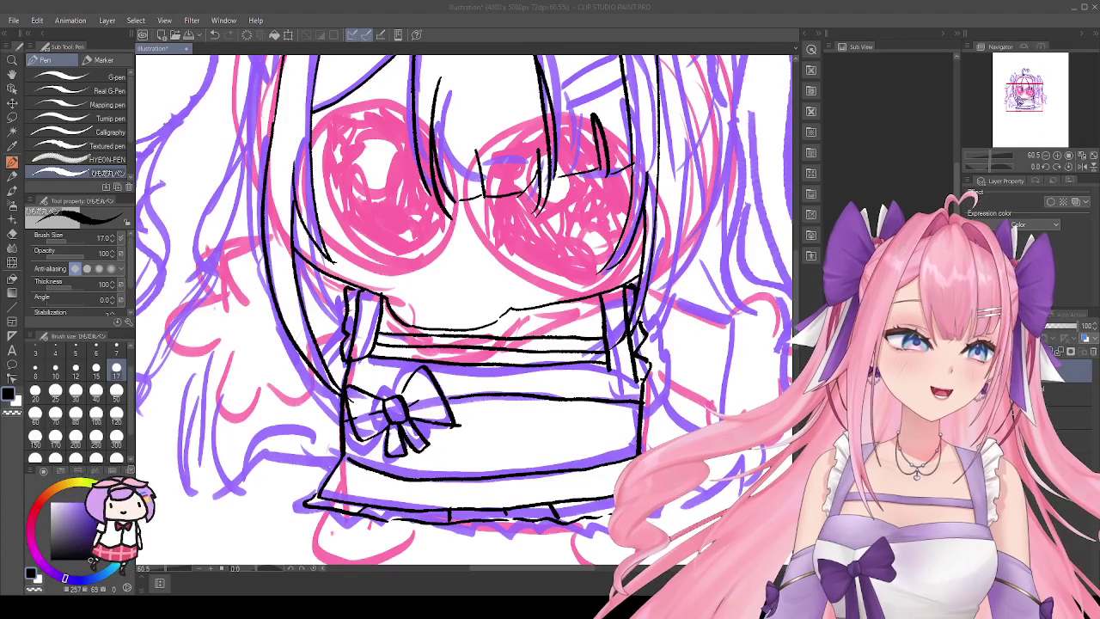
# Step: Ink both rounded feet below the dress hem
pyautogui.scroll(-1, 284, 215)
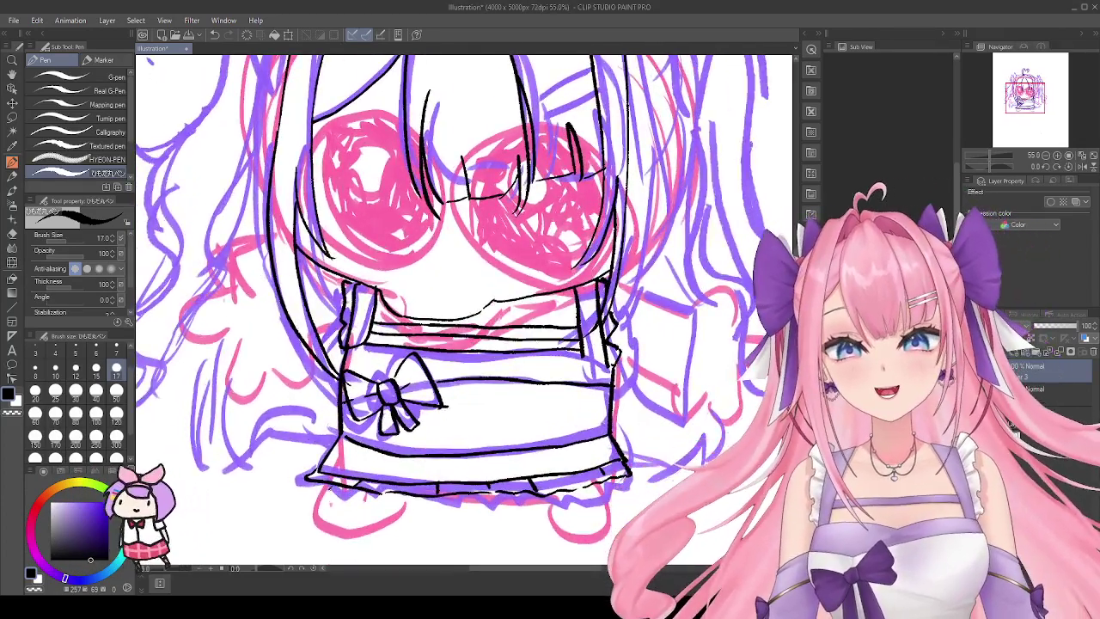
pyautogui.moveTo(348, 538)
pyautogui.mouseDown()
pyautogui.moveTo(384, 526)
pyautogui.moveTo(405, 492)
pyautogui.mouseUp()
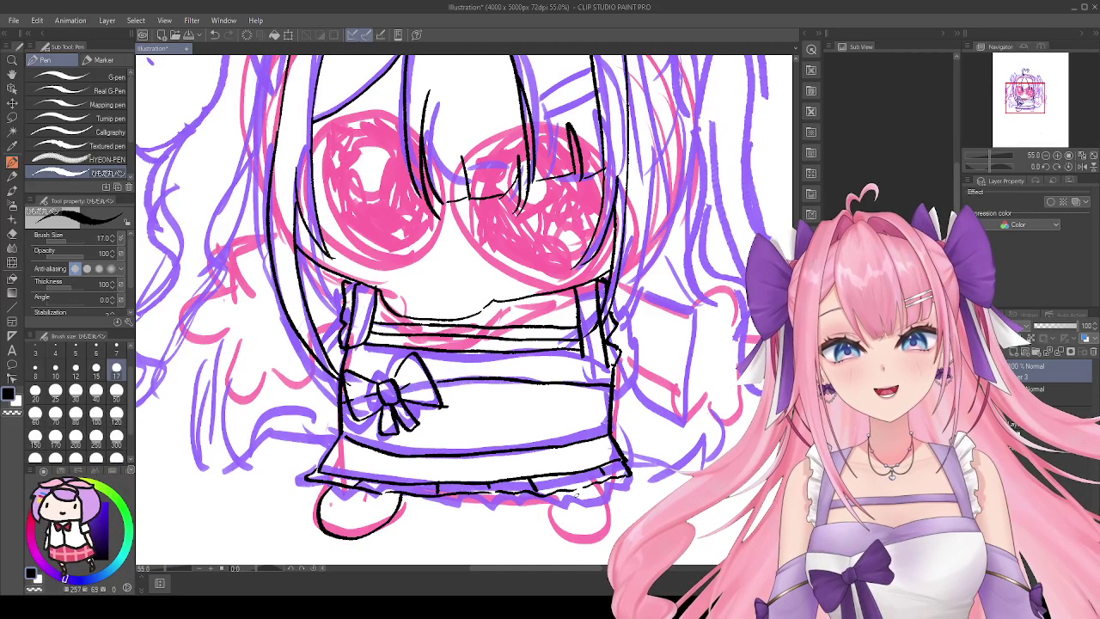
pyautogui.moveTo(540, 497); pyautogui.dragTo(577, 536)
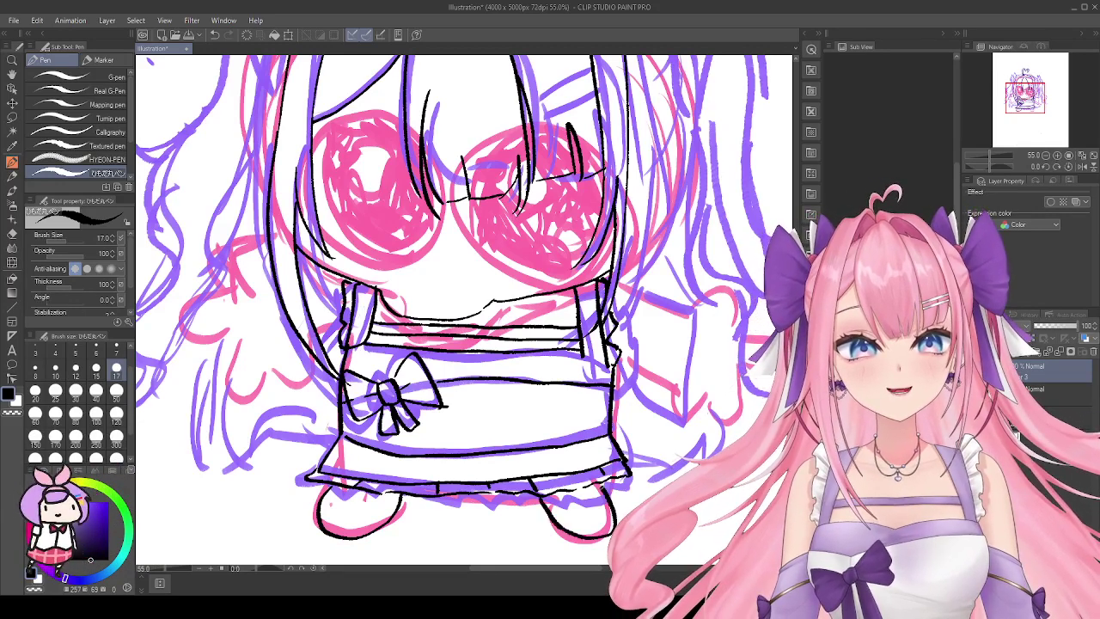
# Step: Ink the right-hand arm's flared sleeve from the shoulder strap to the cuff, and the hand with its rounded fingers
pyautogui.scroll(-1, 412, 283)
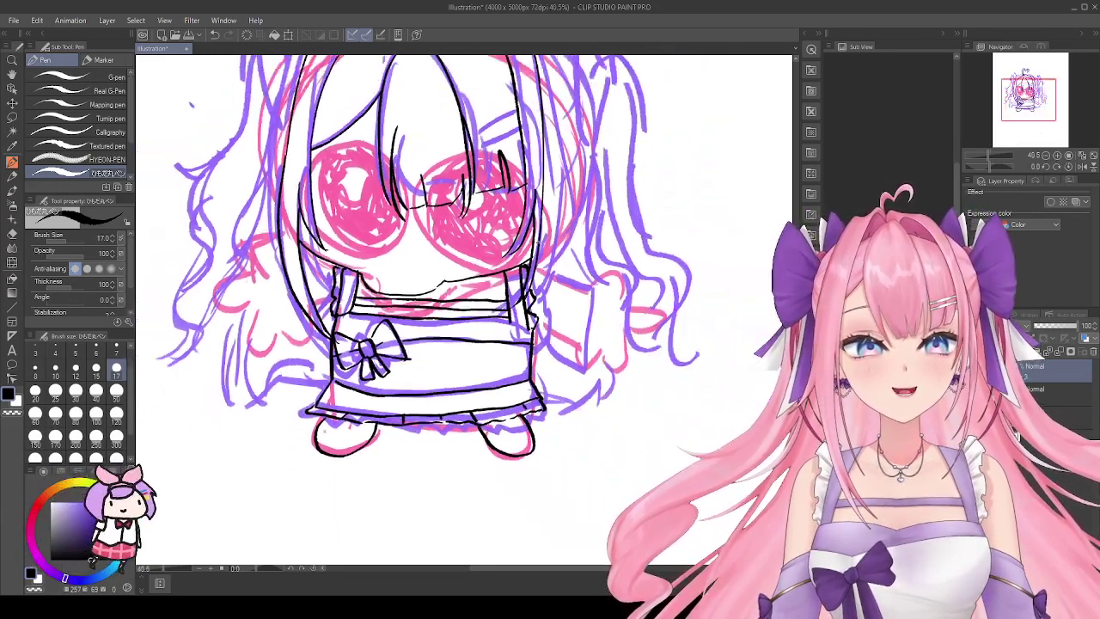
pyautogui.scroll(2, 413, 283)
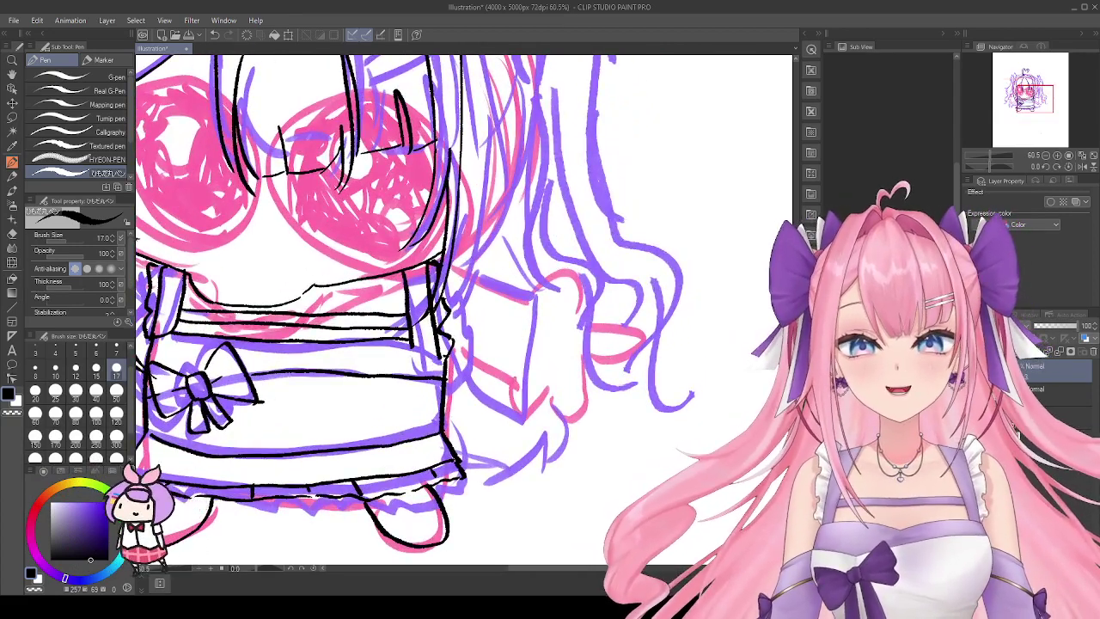
pyautogui.moveTo(451, 341); pyautogui.dragTo(517, 380)
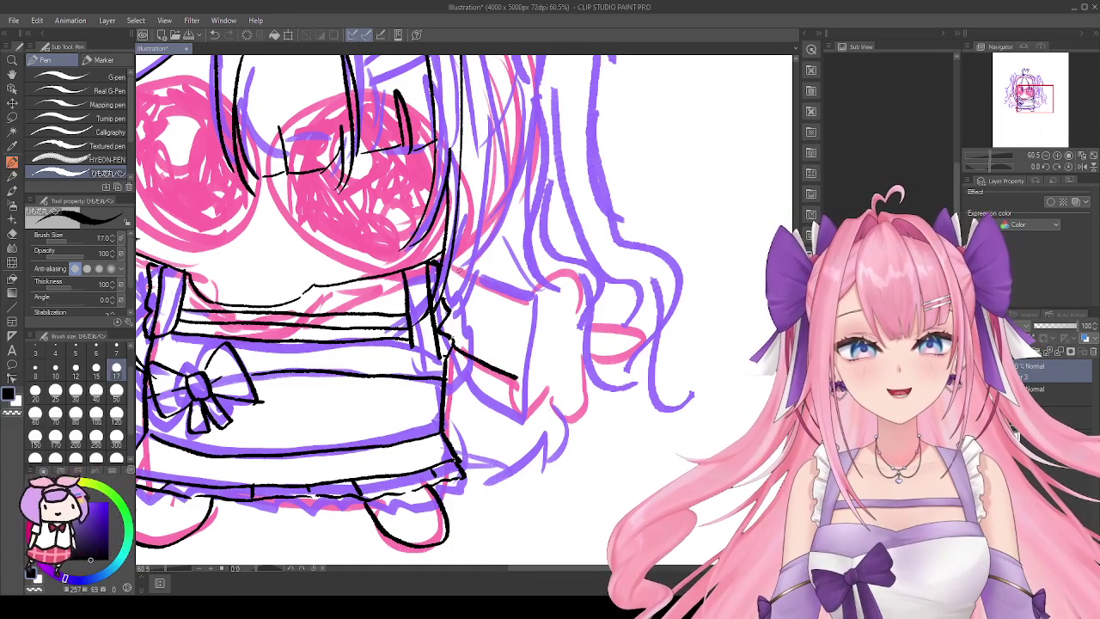
pyautogui.click(216, 35)
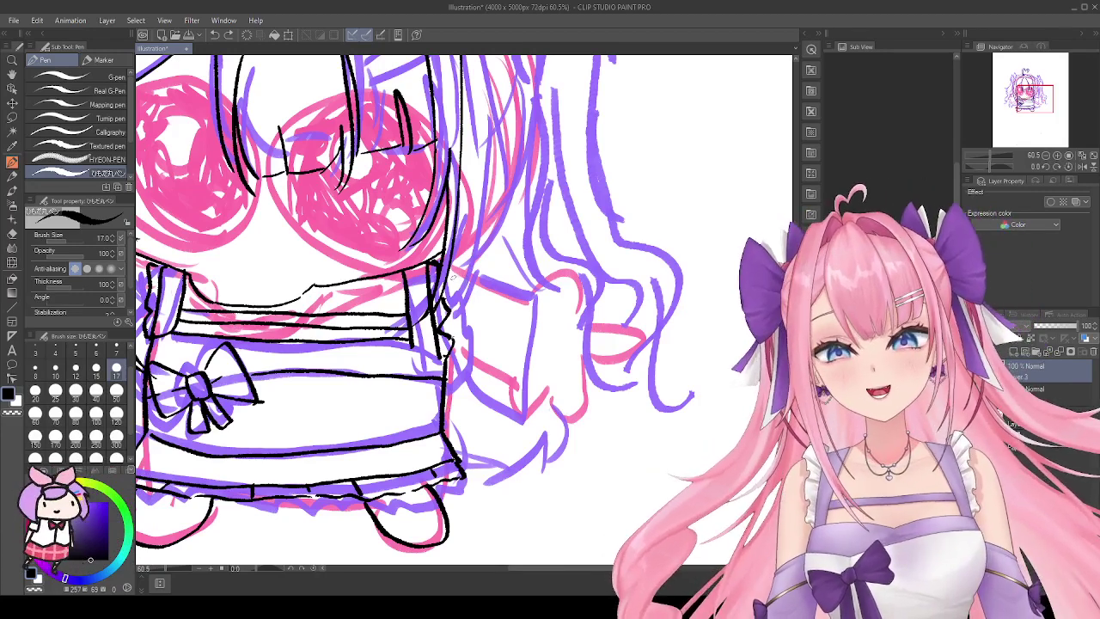
pyautogui.moveTo(470, 274); pyautogui.dragTo(476, 293)
pyautogui.moveTo(474, 278)
pyautogui.mouseDown()
pyautogui.moveTo(530, 291)
pyautogui.moveTo(519, 399)
pyautogui.mouseUp()
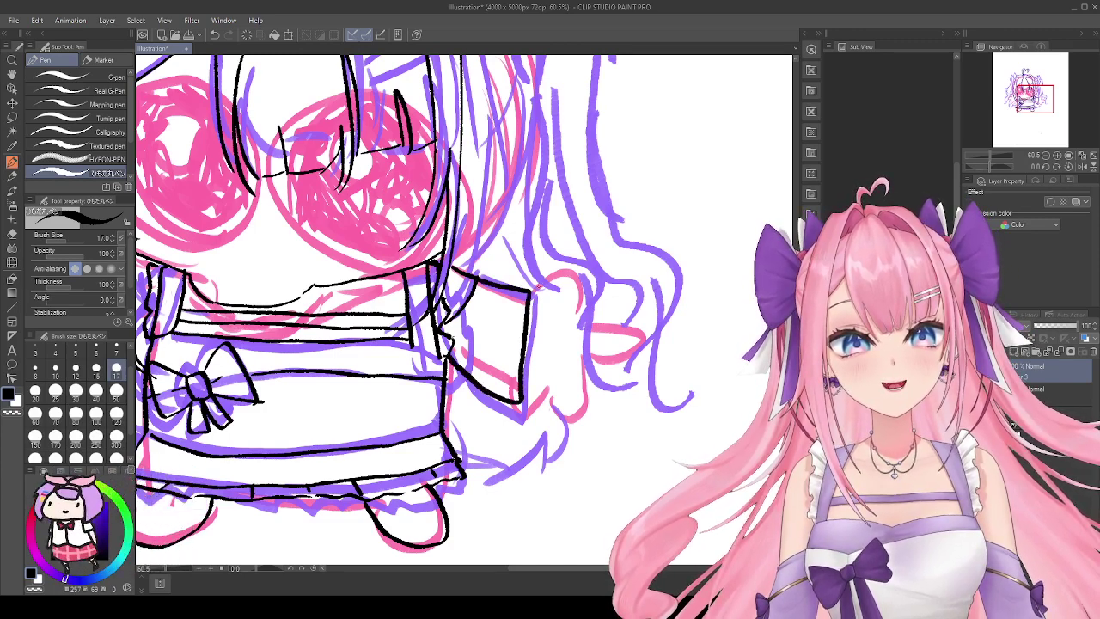
pyautogui.moveTo(527, 297)
pyautogui.mouseDown()
pyautogui.moveTo(548, 280)
pyautogui.moveTo(567, 289)
pyautogui.moveTo(574, 325)
pyautogui.moveTo(618, 327)
pyautogui.moveTo(607, 361)
pyautogui.moveTo(586, 364)
pyautogui.moveTo(583, 398)
pyautogui.moveTo(559, 399)
pyautogui.moveTo(555, 389)
pyautogui.moveTo(522, 389)
pyautogui.mouseUp()
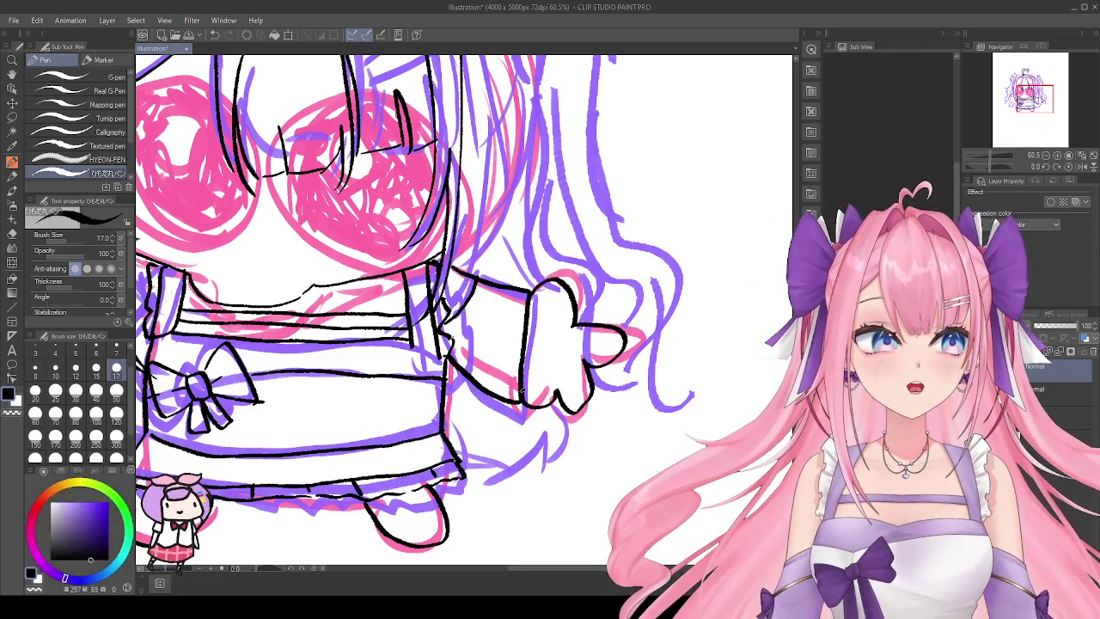
# Step: Ink the raised left-hand arm with its short wrist edge and the hand's rounded fingers beside the side lock
pyautogui.scroll(-5, 630, 205)
pyautogui.scroll(4, 630, 204)
pyautogui.scroll(4, 404, 206)
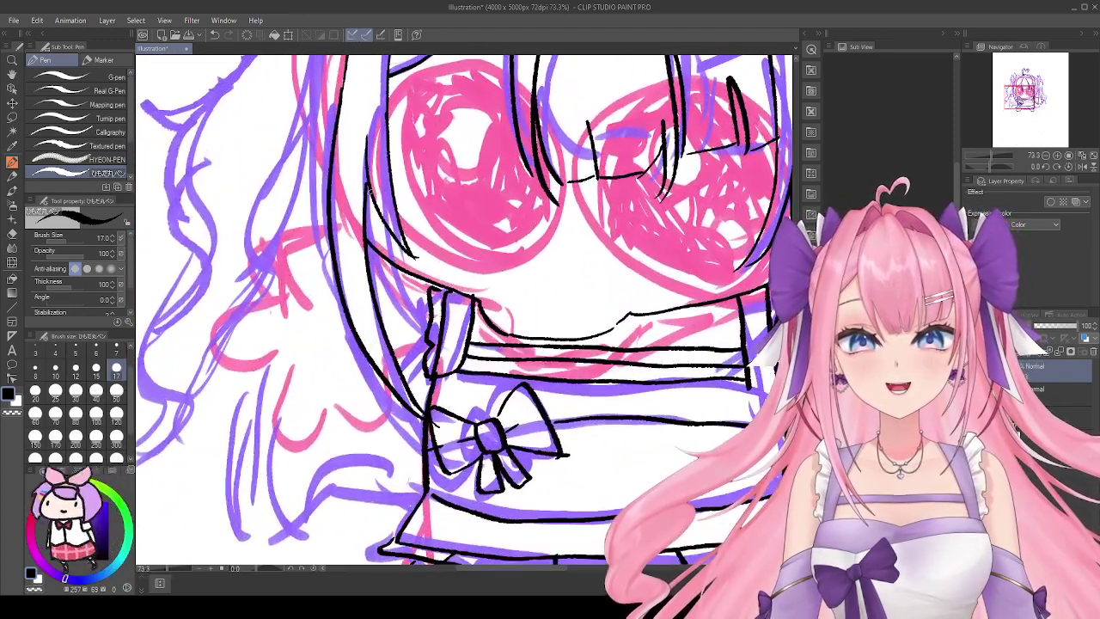
pyautogui.moveTo(433, 351); pyautogui.dragTo(397, 357)
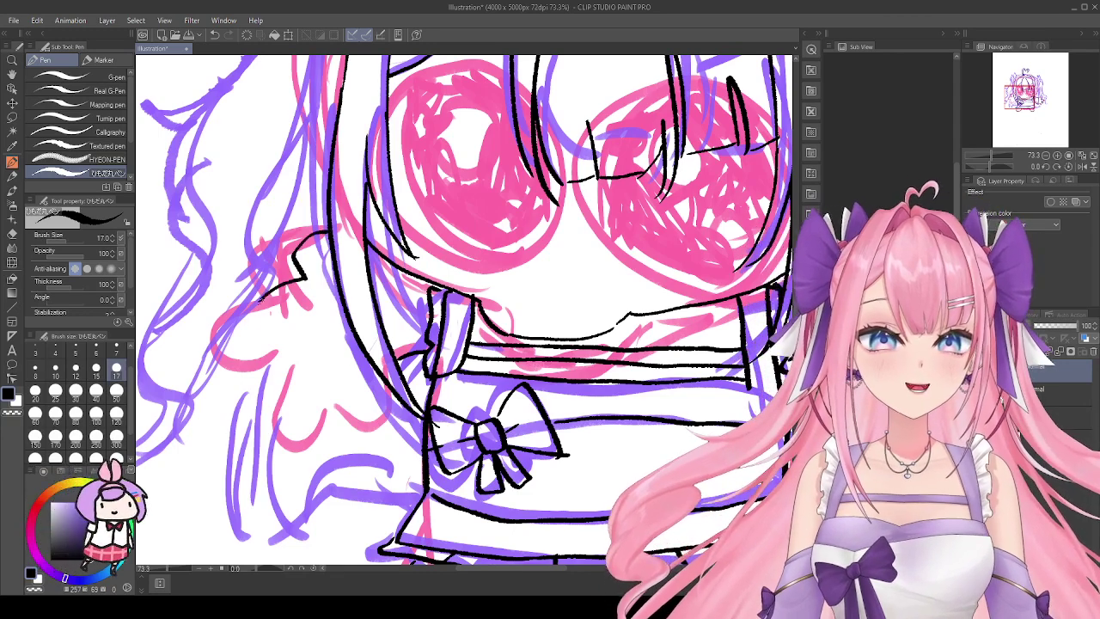
pyautogui.moveTo(273, 290); pyautogui.dragTo(291, 328)
pyautogui.hotkey('ctrl', 'z')
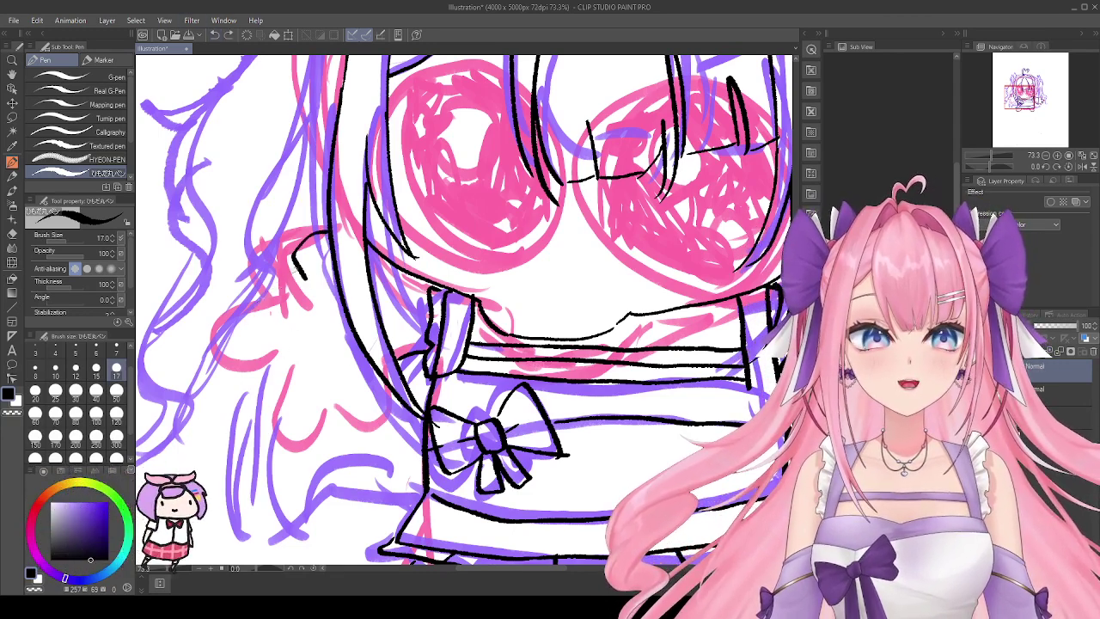
pyautogui.moveTo(309, 280)
pyautogui.mouseDown()
pyautogui.moveTo(265, 351)
pyautogui.moveTo(264, 334)
pyautogui.moveTo(303, 336)
pyautogui.moveTo(301, 405)
pyautogui.moveTo(338, 387)
pyautogui.mouseUp()
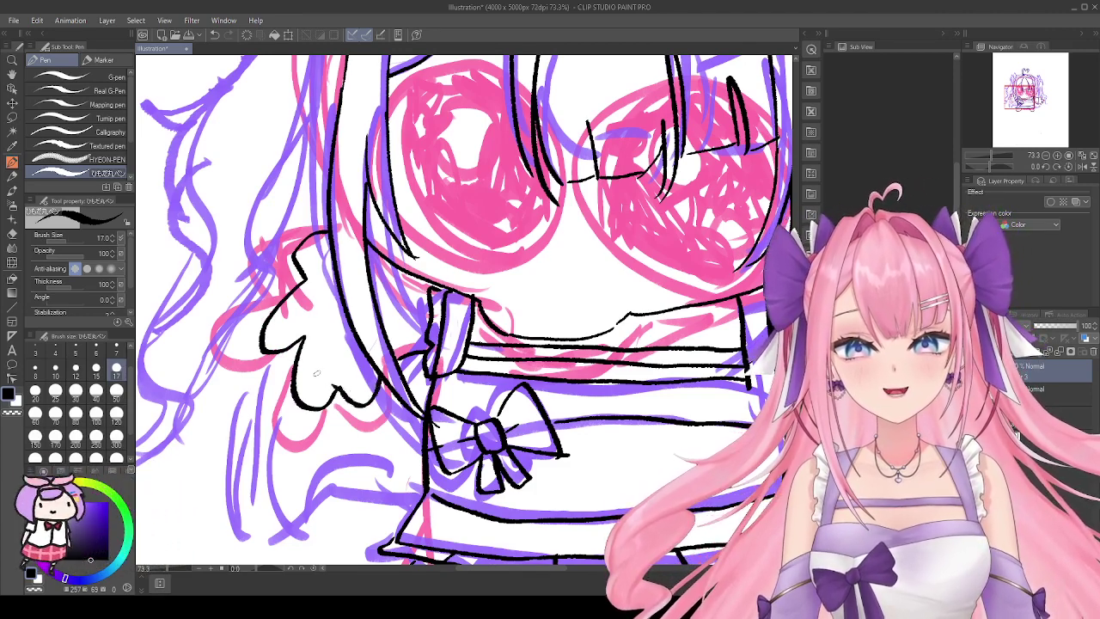
# Step: Ink the rounded outer contour of the back hair on the right-hand side, from the crown down to the sleeve
pyautogui.scroll(-1, 410, 354)
pyautogui.scroll(-1, 510, 396)
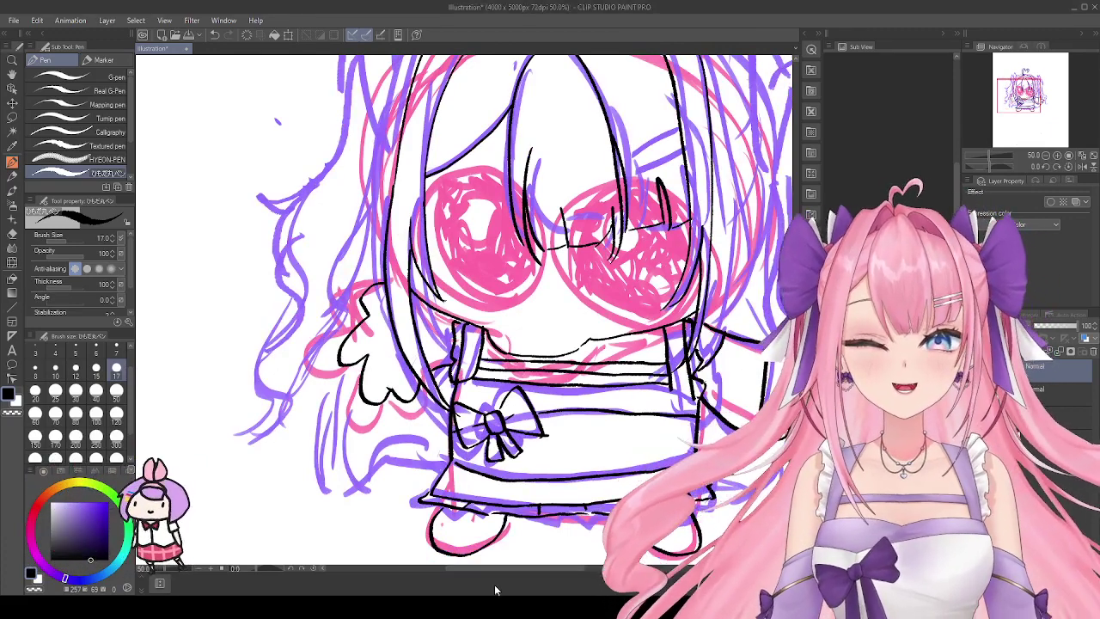
pyautogui.scroll(-2, 516, 344)
pyautogui.scroll(2, 671, 318)
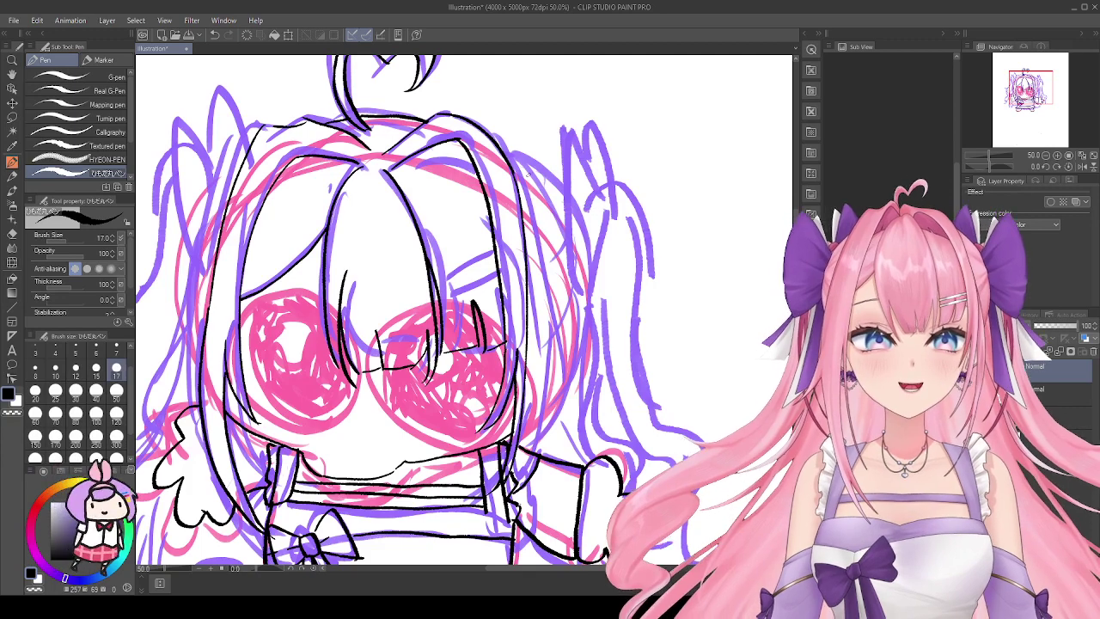
pyautogui.moveTo(497, 144)
pyautogui.mouseDown()
pyautogui.moveTo(580, 248)
pyautogui.moveTo(575, 347)
pyautogui.moveTo(543, 418)
pyautogui.mouseUp()
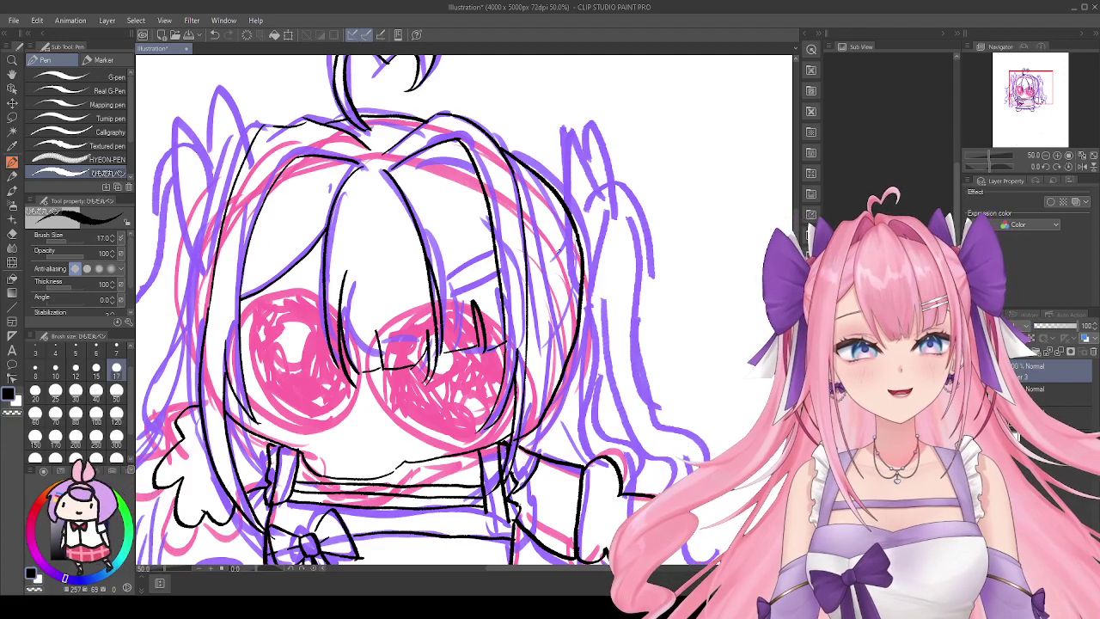
# Step: Ink the right-hand pigtail's rounded top, its wavy outer and inner edges, and the pointed curled tips beside the hand
pyautogui.scroll(-1, 464, 309)
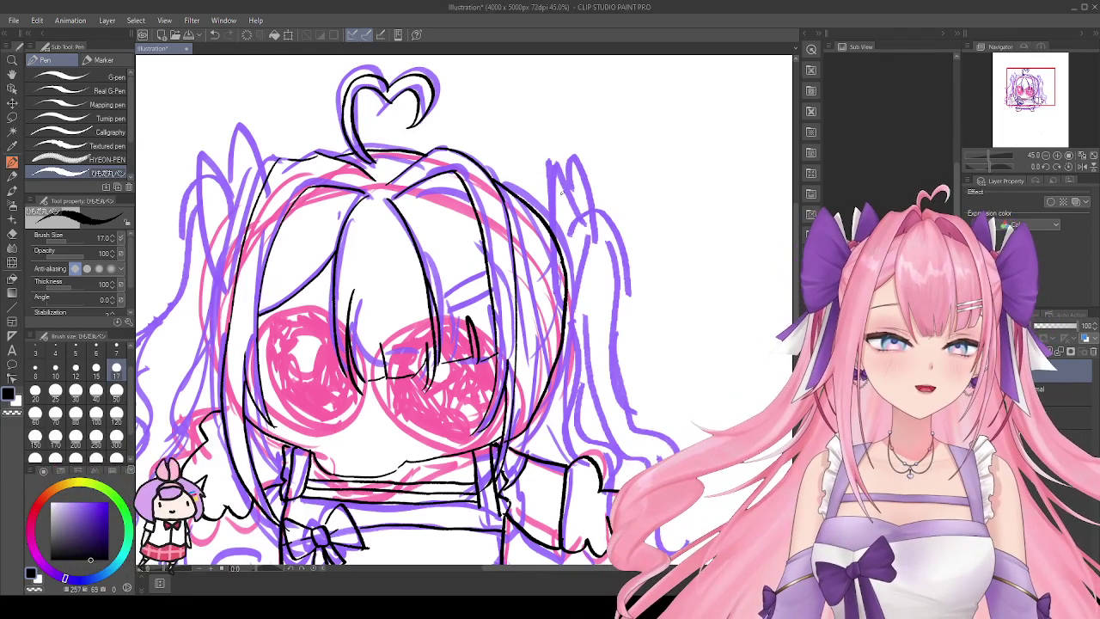
pyautogui.moveTo(568, 222)
pyautogui.mouseDown()
pyautogui.moveTo(615, 313)
pyautogui.moveTo(636, 420)
pyautogui.mouseUp()
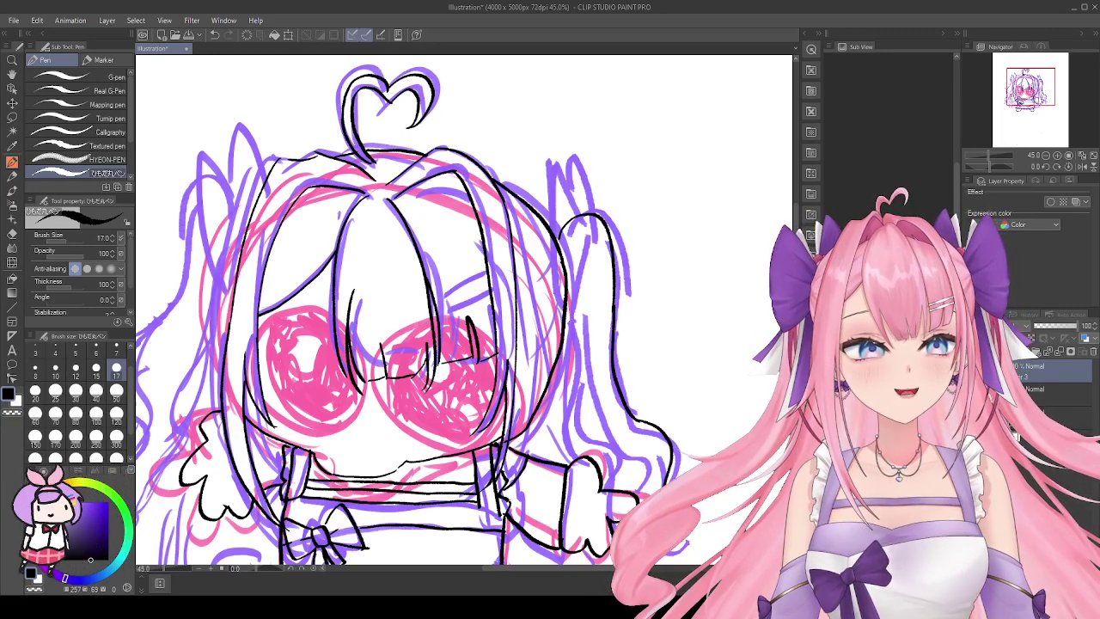
pyautogui.moveTo(568, 315); pyautogui.dragTo(581, 423)
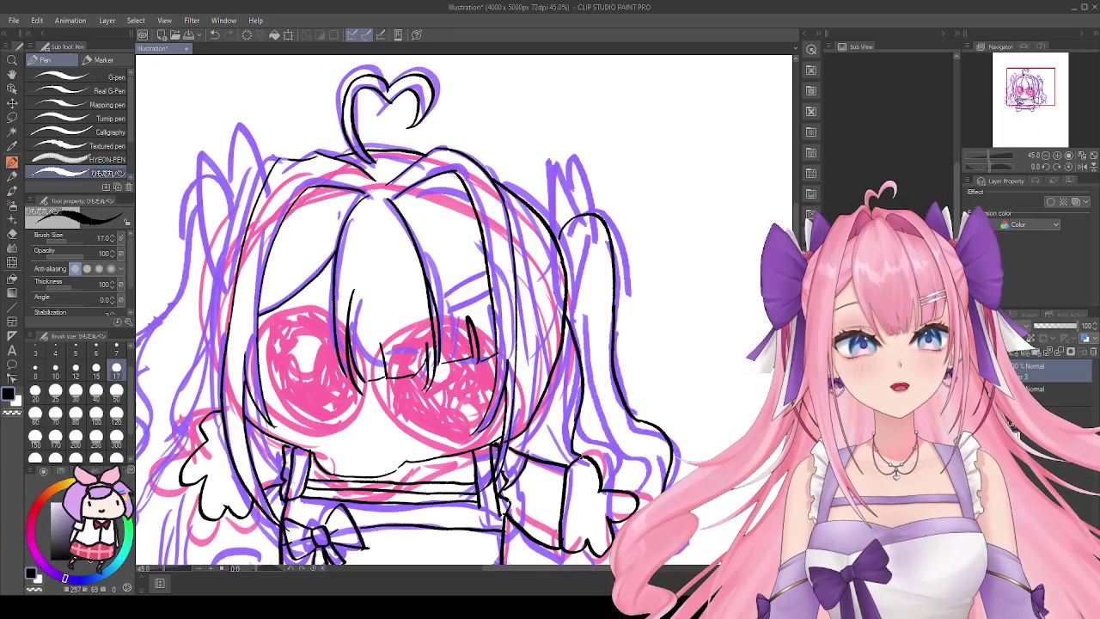
pyautogui.scroll(-2, 632, 475)
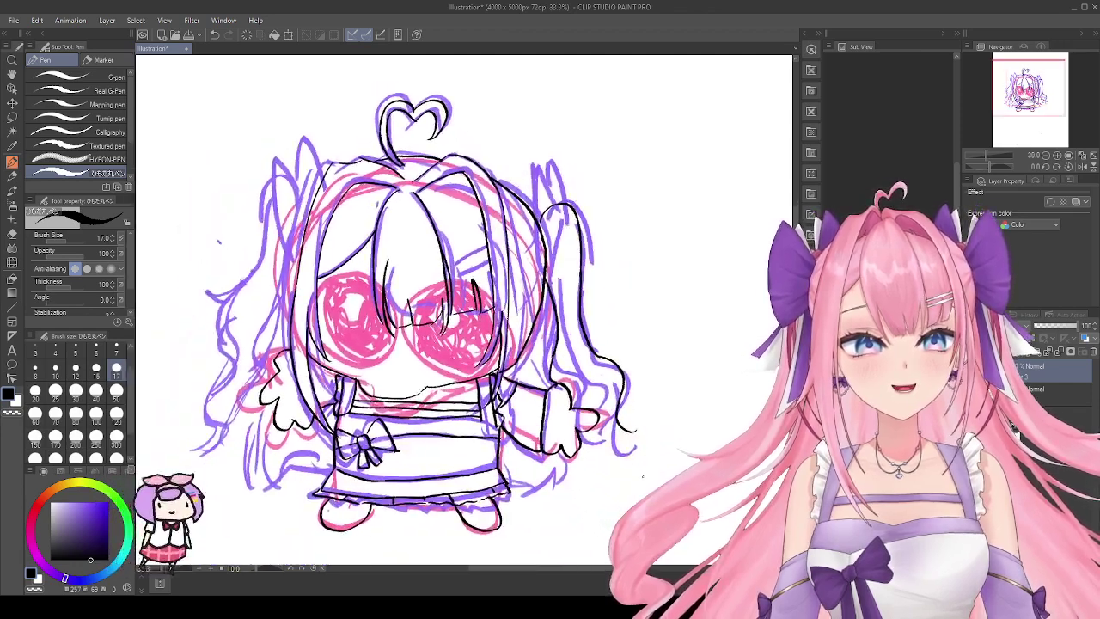
pyautogui.scroll(3, 632, 476)
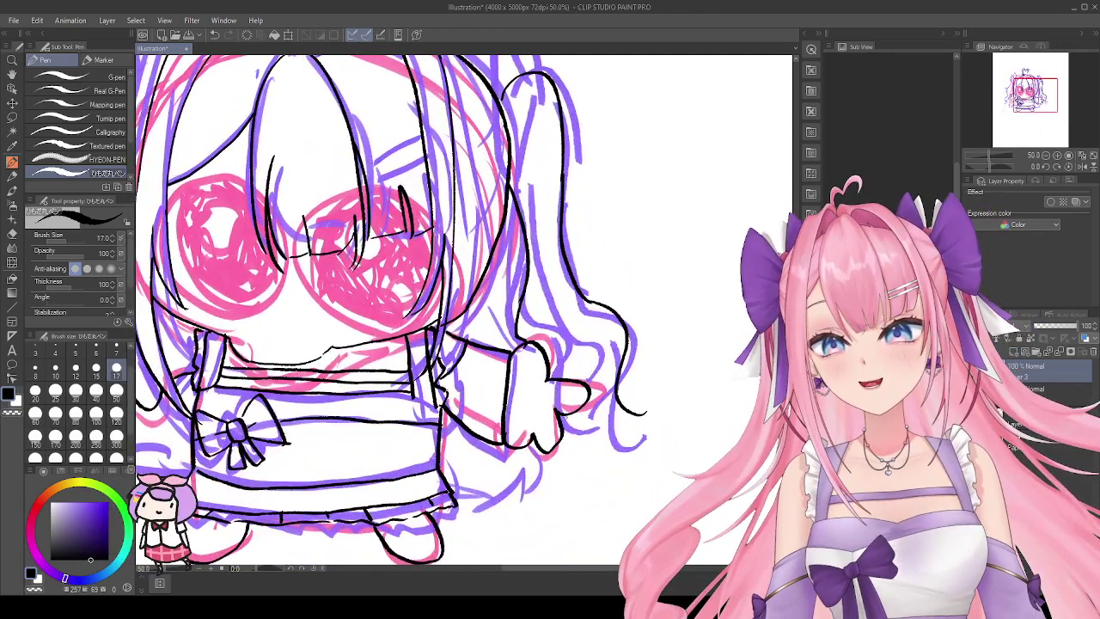
pyautogui.moveTo(577, 425)
pyautogui.mouseDown()
pyautogui.moveTo(623, 437)
pyautogui.moveTo(632, 412)
pyautogui.mouseUp()
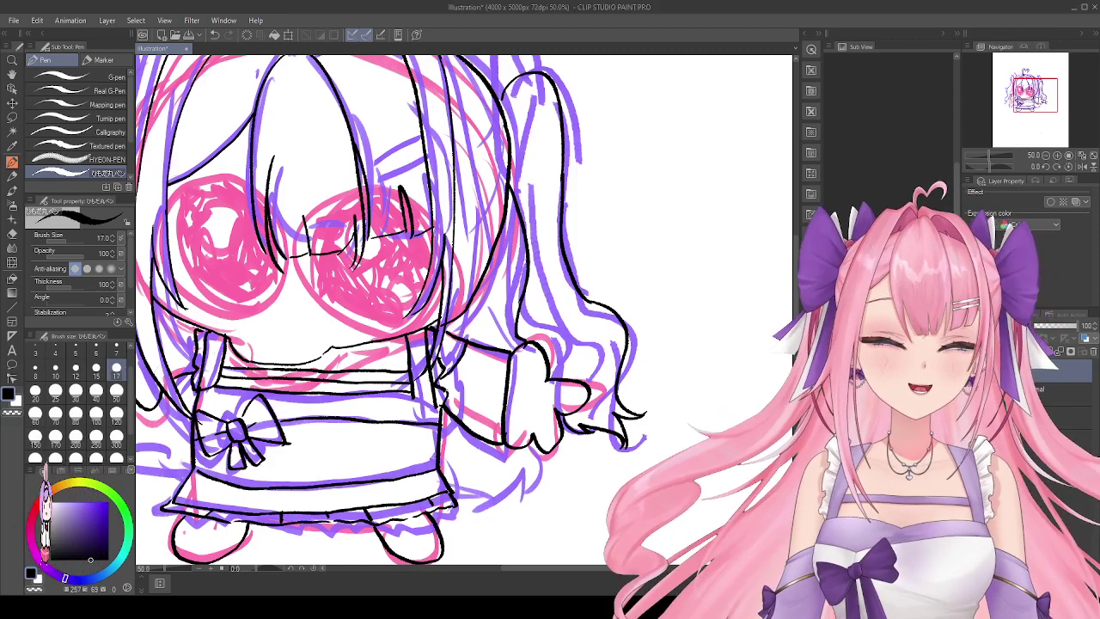
# Step: Ink an inner strand line on the right-hand pigtail and the pointed hair tips between the sleeve and the dress hem
pyautogui.moveTo(507, 203); pyautogui.dragTo(519, 350)
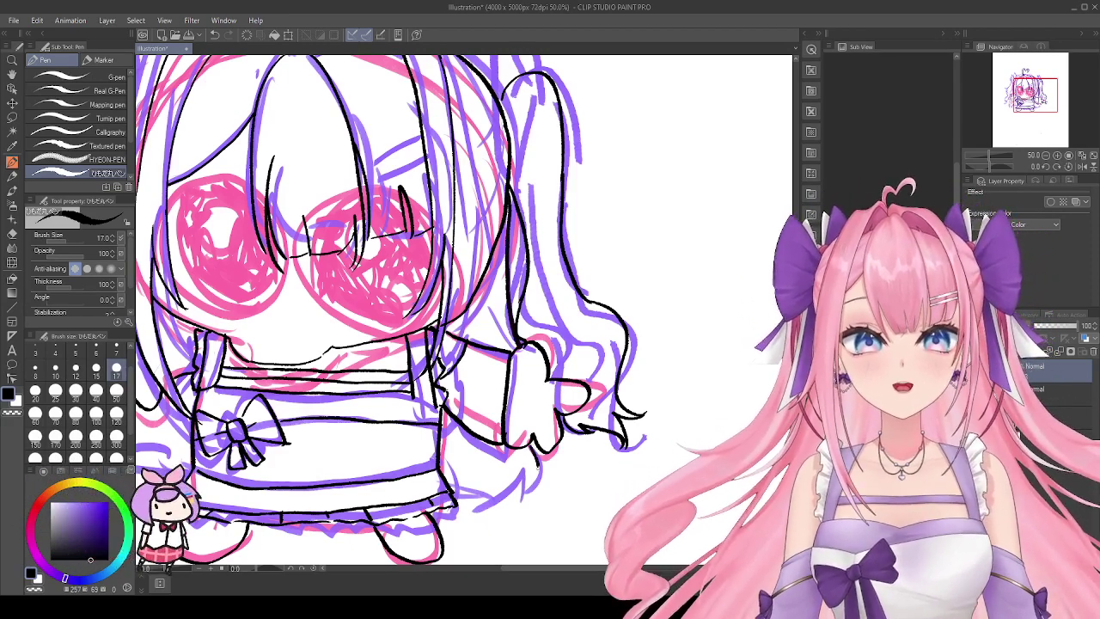
pyautogui.moveTo(526, 475); pyautogui.dragTo(472, 509)
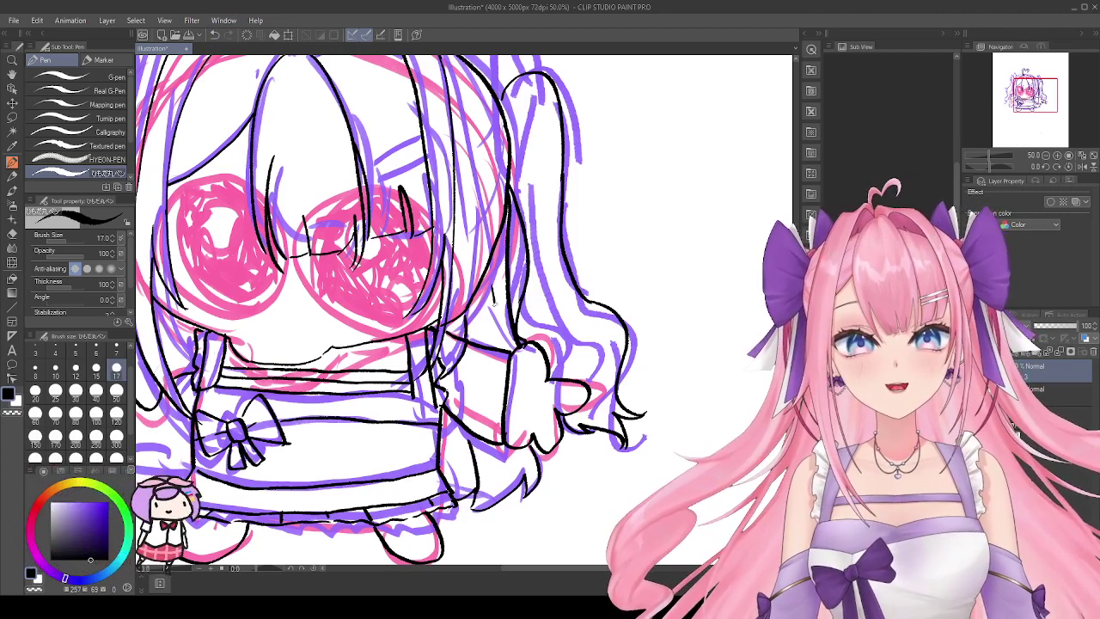
pyautogui.hotkey('ctrl', '-')
pyautogui.hotkey('ctrl', '-')
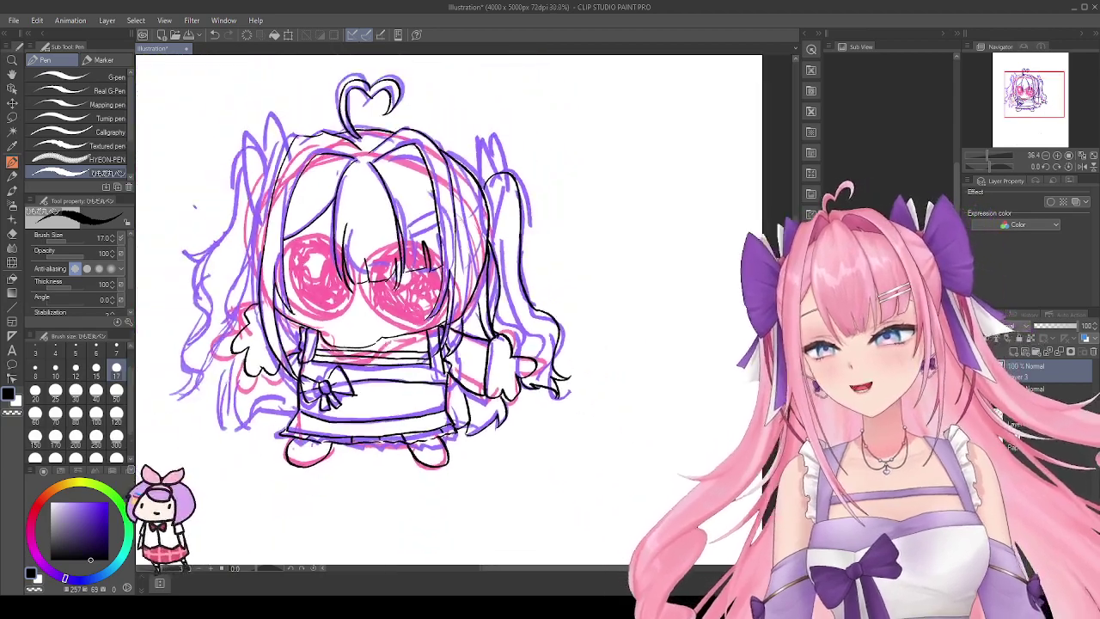
# Step: Ink the outer edge of the back hair on the left-hand side, from beside the head down to the raised hand
pyautogui.hotkey('ctrl', '+')
pyautogui.hotkey('ctrl', '+')
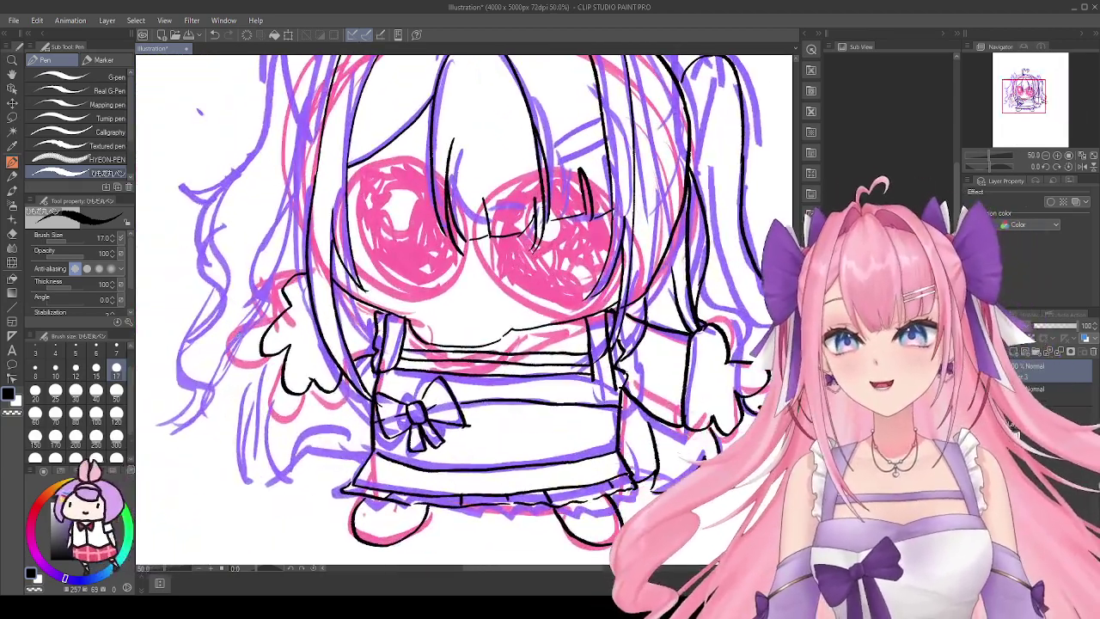
pyautogui.hotkey('ctrl', '-')
pyautogui.hotkey('ctrl', '-')
pyautogui.hotkey('ctrl', '+')
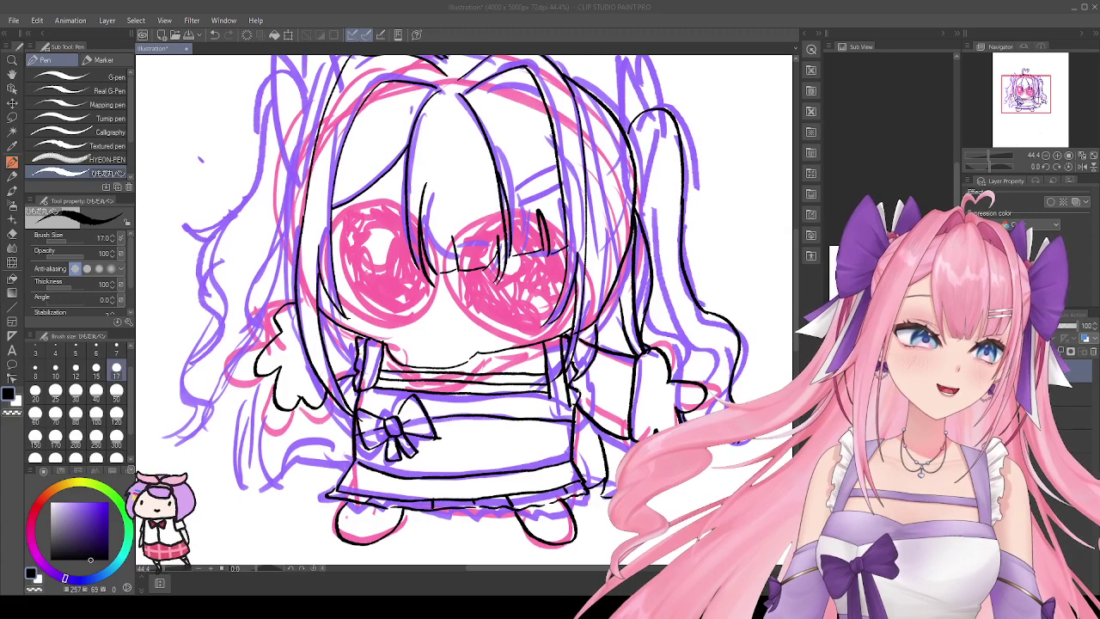
pyautogui.click(236, 276)
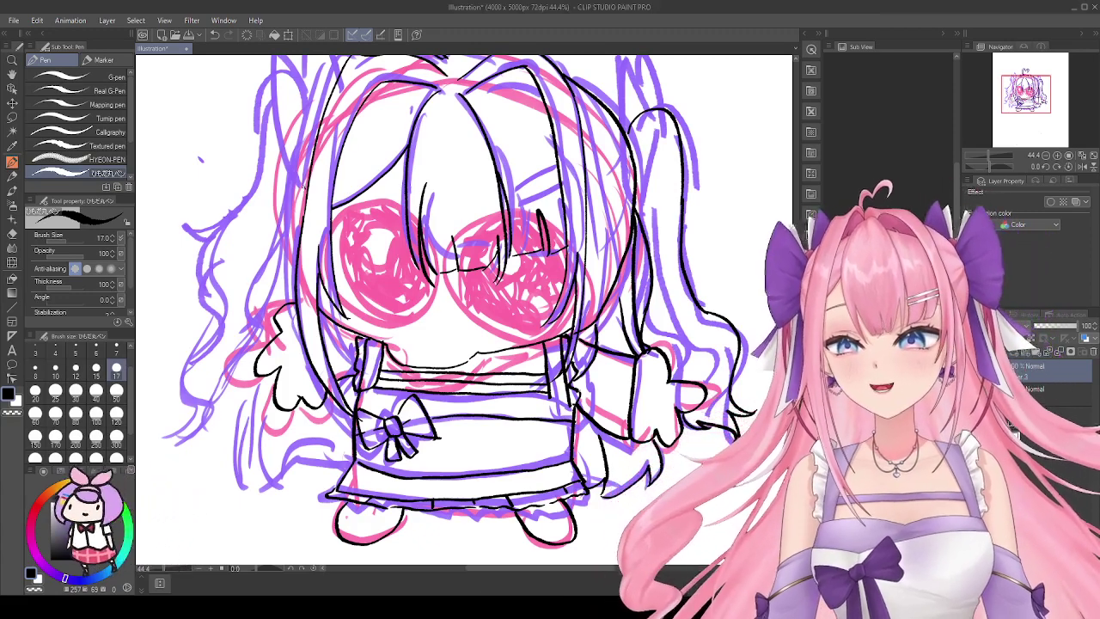
pyautogui.moveTo(294, 249); pyautogui.dragTo(235, 461)
pyautogui.click(215, 35)
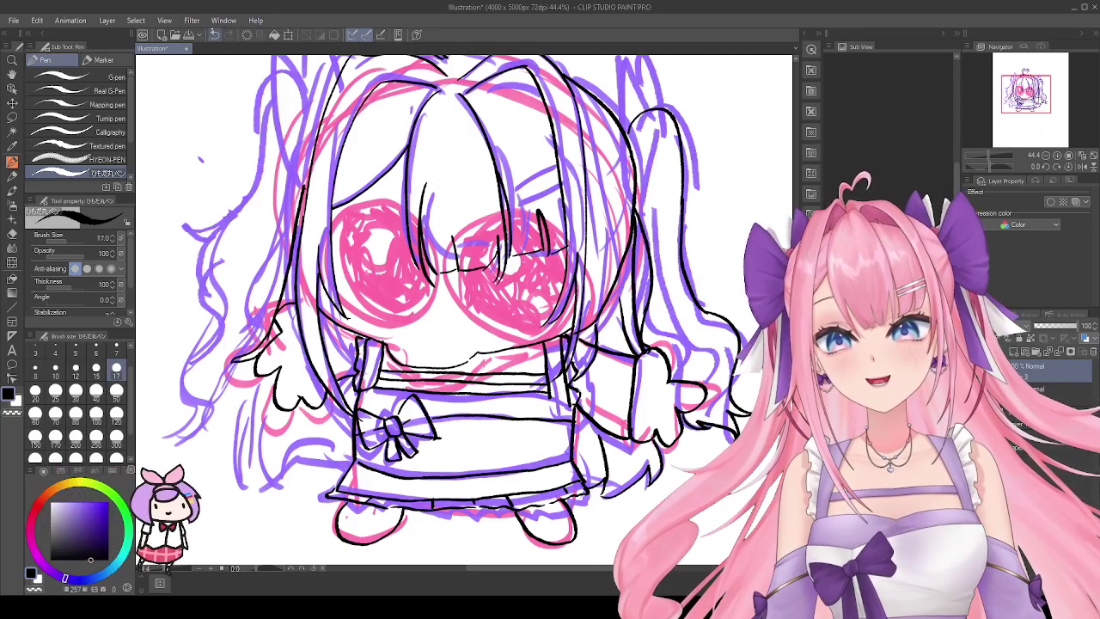
# Step: Ink the lower back hair below the left-hand hand, ending in jagged pointed tips beside the dress hem
pyautogui.moveTo(273, 324)
pyautogui.mouseDown()
pyautogui.moveTo(230, 363)
pyautogui.moveTo(245, 471)
pyautogui.mouseUp()
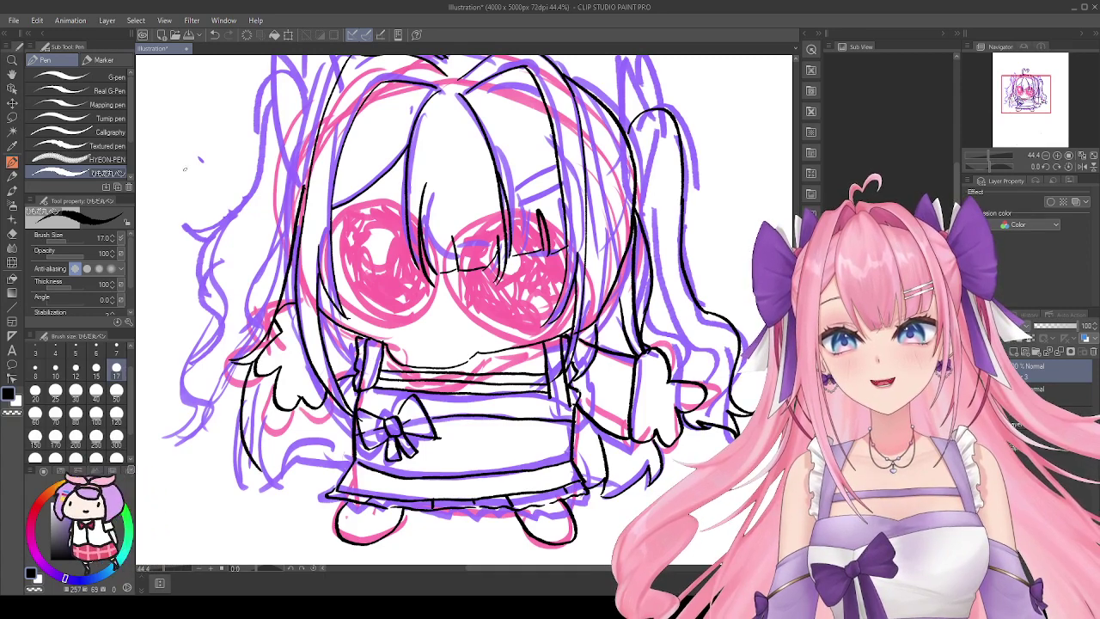
pyautogui.hotkey('ctrl', 'z')
pyautogui.moveTo(258, 359)
pyautogui.mouseDown()
pyautogui.moveTo(241, 474)
pyautogui.moveTo(253, 480)
pyautogui.mouseUp()
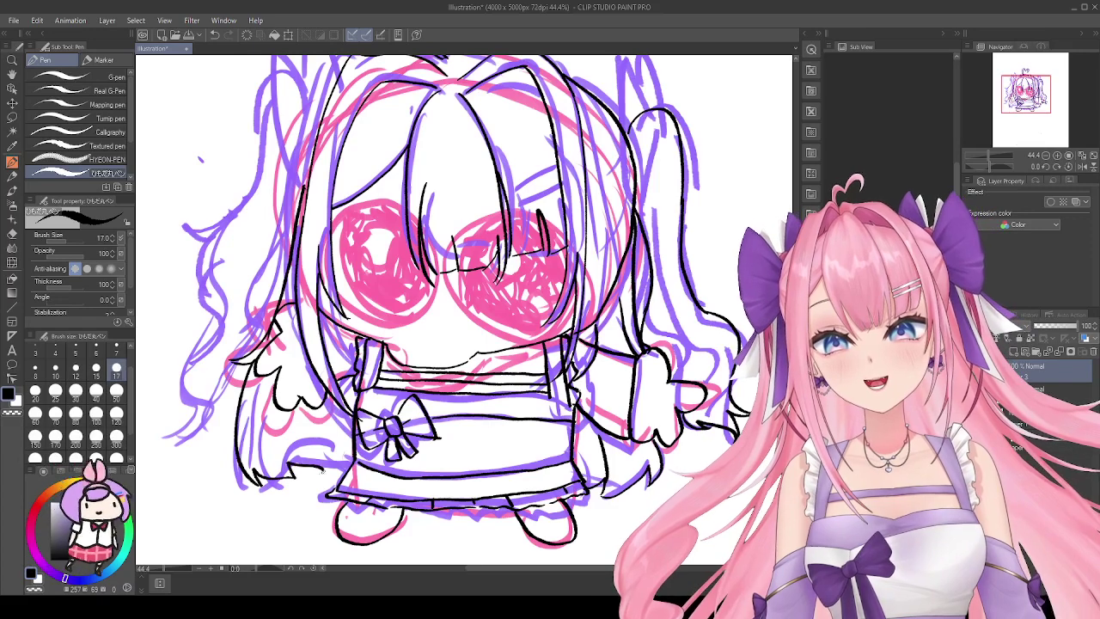
pyautogui.moveTo(323, 472)
pyautogui.mouseDown()
pyautogui.moveTo(320, 443)
pyautogui.moveTo(341, 468)
pyautogui.mouseUp()
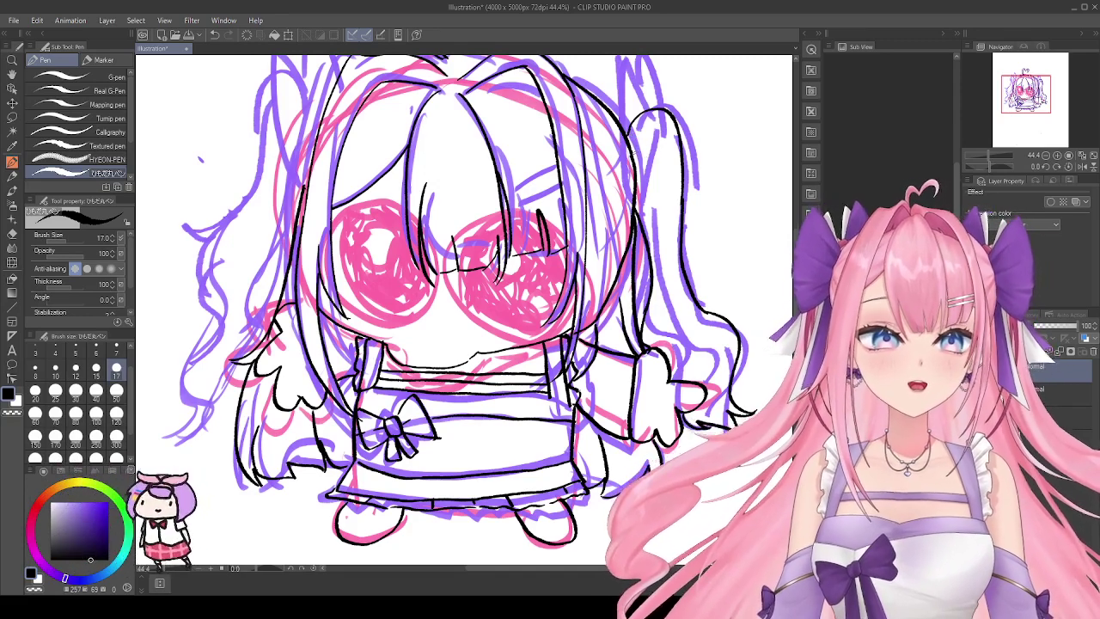
# Step: Ink the left-hand pigtail's rounded top, wavy edges, side flick and curled pointed tips, and clean up the overlap at the flick
pyautogui.scroll(-3, 464, 309)
pyautogui.scroll(4, 464, 310)
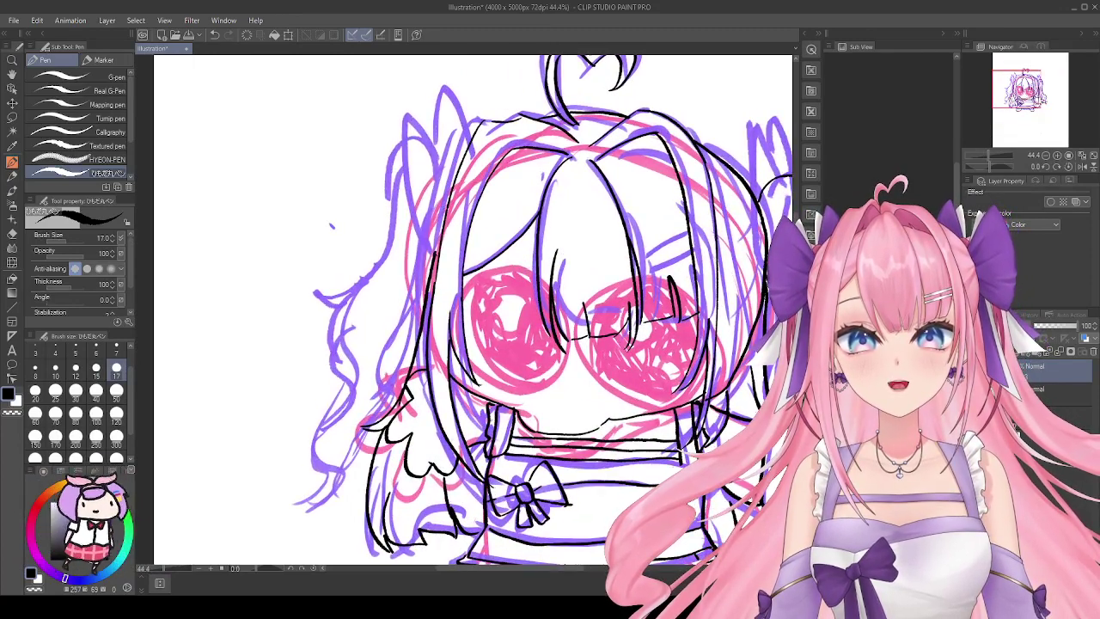
pyautogui.moveTo(455, 136)
pyautogui.mouseDown()
pyautogui.moveTo(401, 193)
pyautogui.moveTo(370, 285)
pyautogui.moveTo(352, 400)
pyautogui.mouseUp()
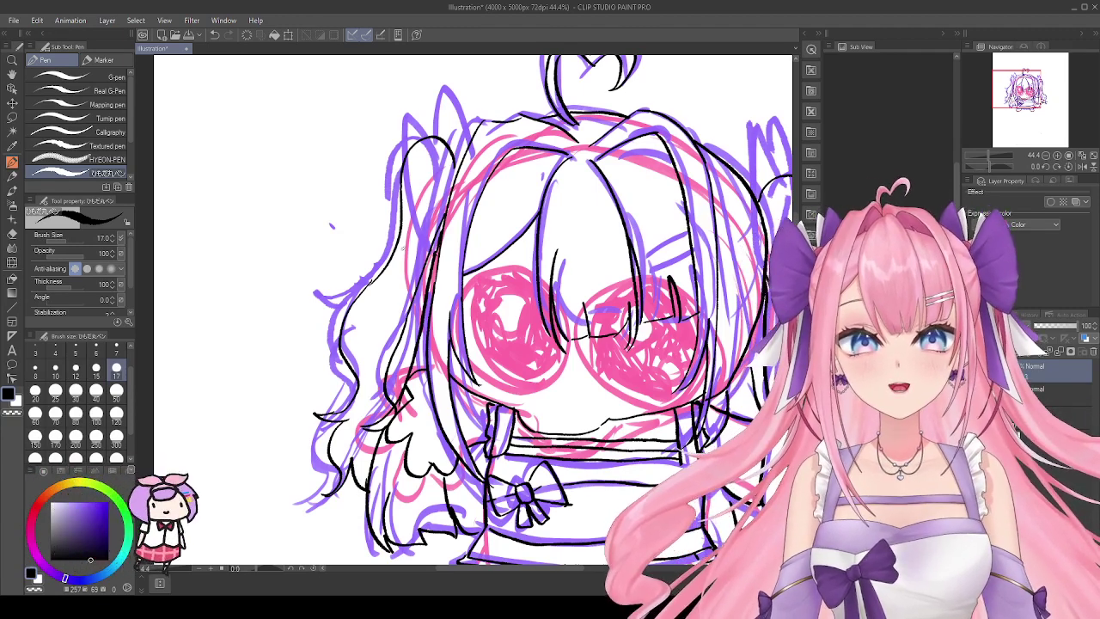
pyautogui.moveTo(373, 280); pyautogui.dragTo(338, 287)
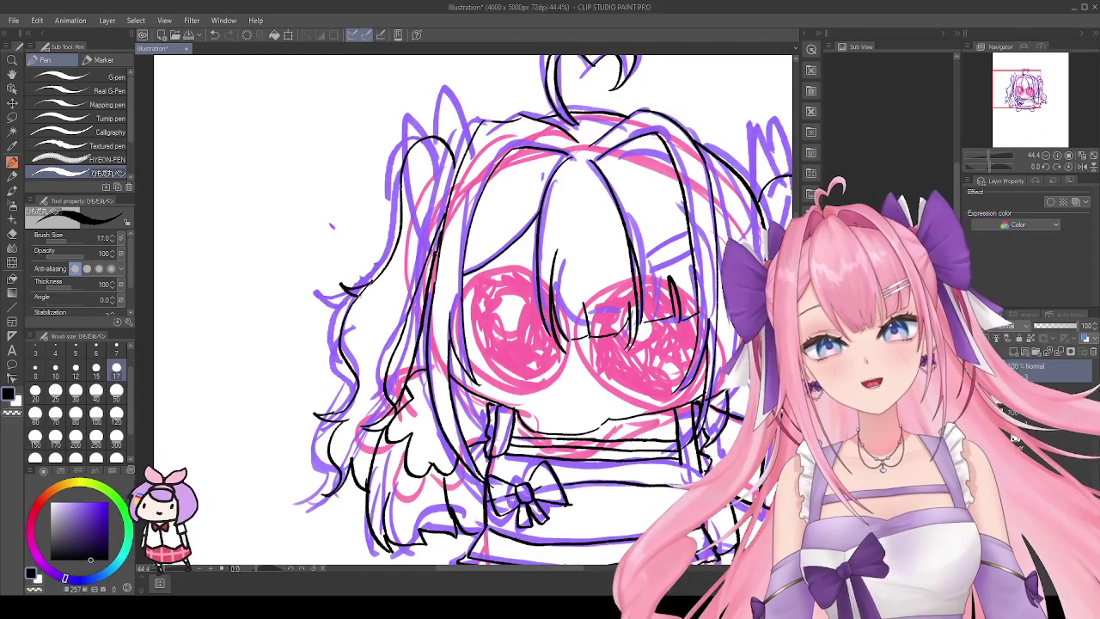
pyautogui.press('e')
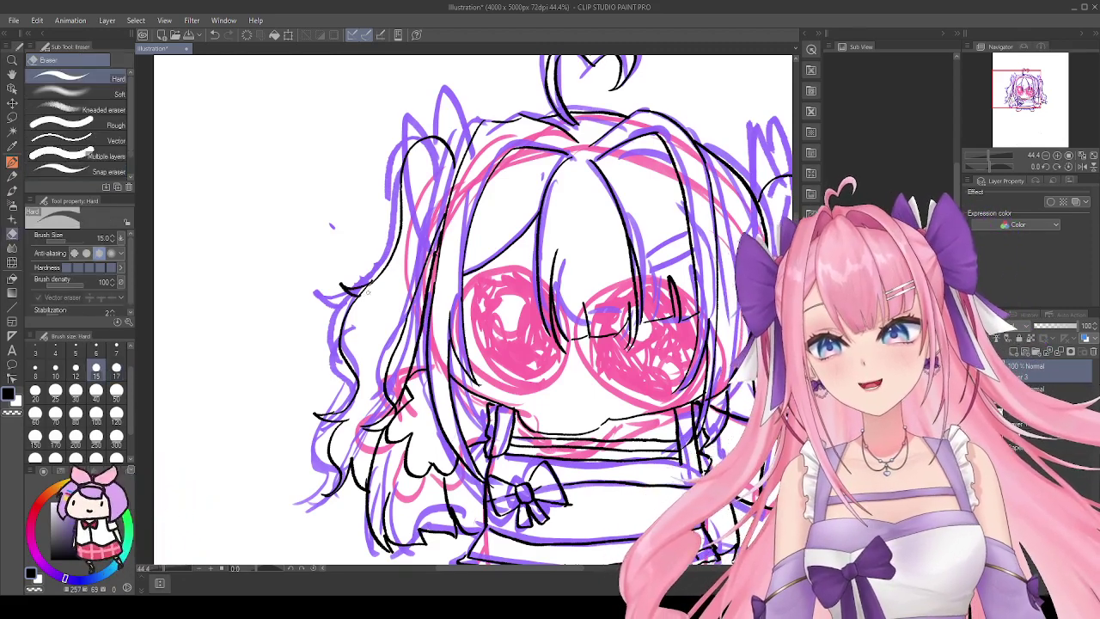
pyautogui.press('p')
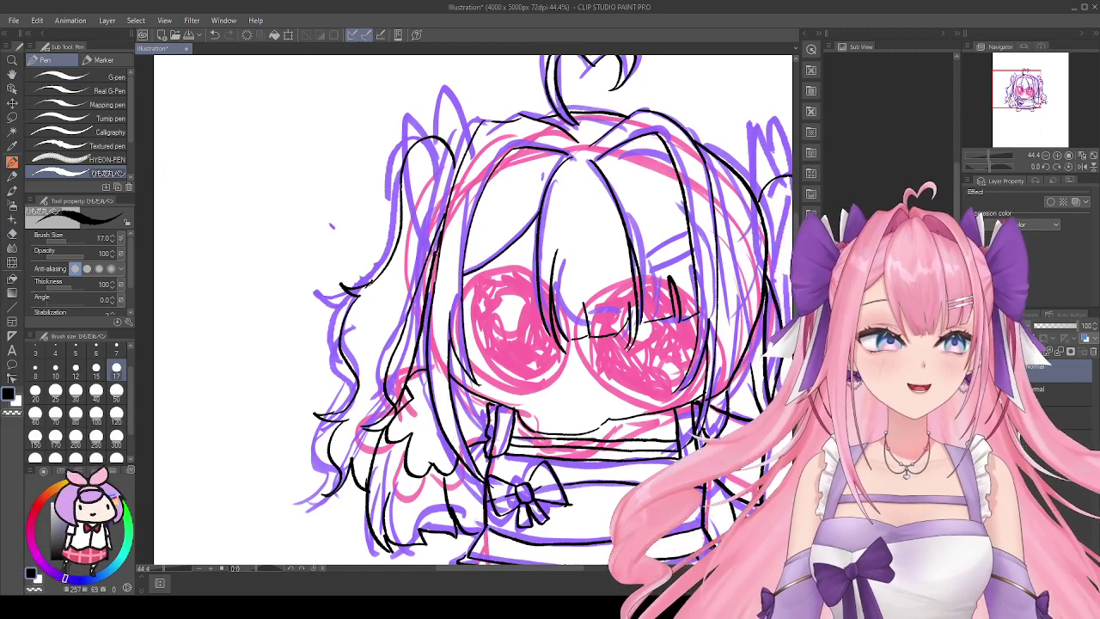
# Step: Ink the small pointed ribbon loops at the top of the left-hand pigtail and erase stray line ends
pyautogui.moveTo(433, 137)
pyautogui.mouseDown()
pyautogui.moveTo(461, 159)
pyautogui.moveTo(455, 107)
pyautogui.moveTo(479, 135)
pyautogui.mouseUp()
pyautogui.press('e')
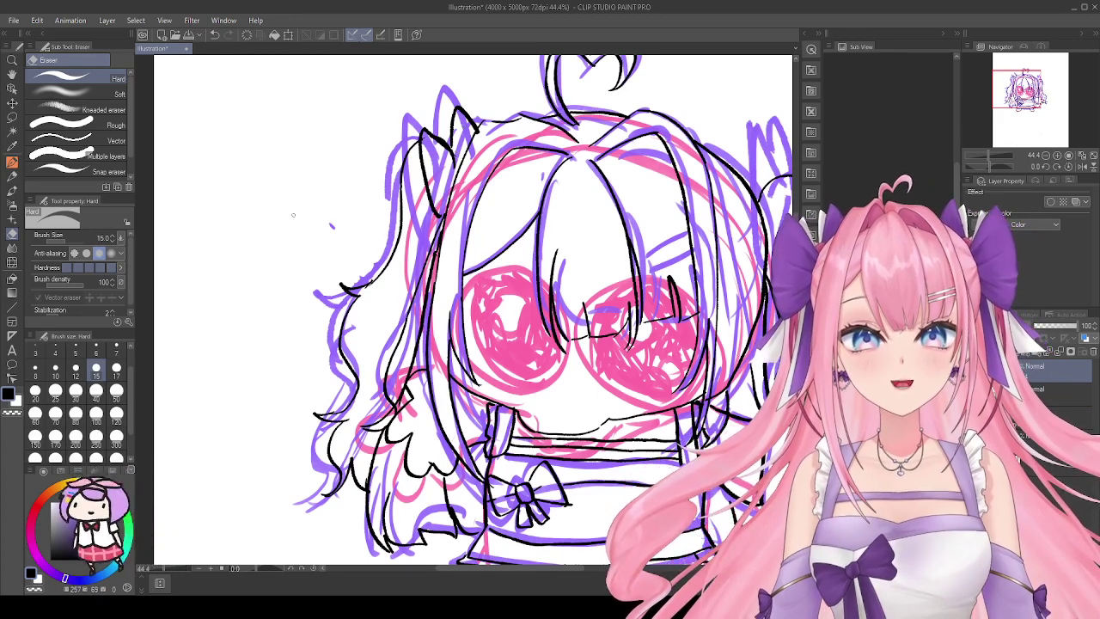
pyautogui.press('p')
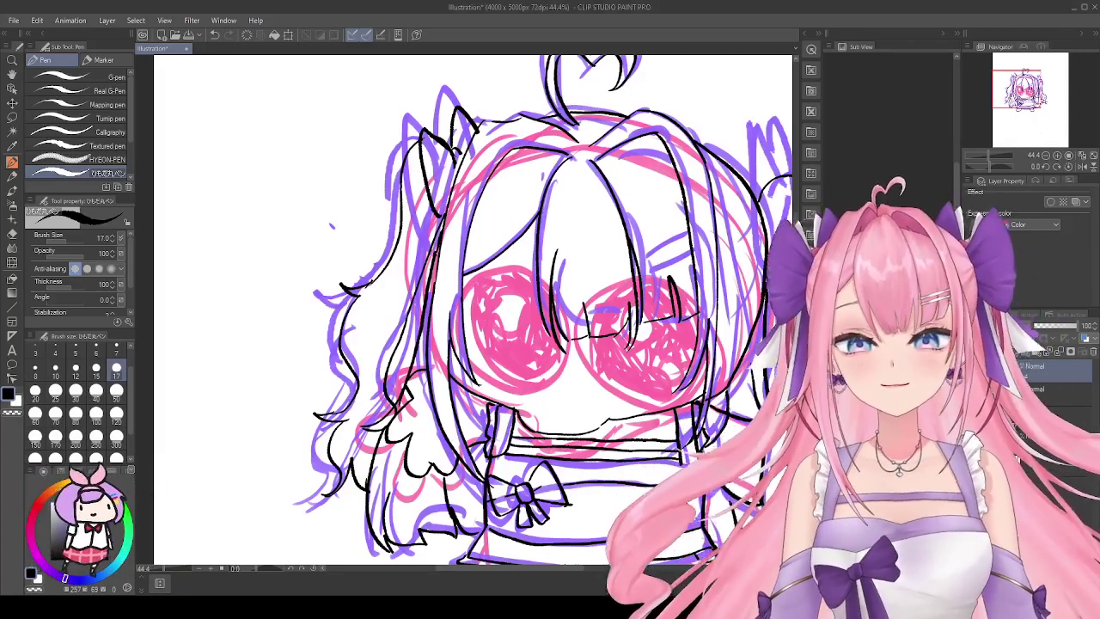
# Step: Toggle the visibility of the purple and pink sketch layers to examine the black line art of the whole figure
pyautogui.hotkey('ctrl', '-')
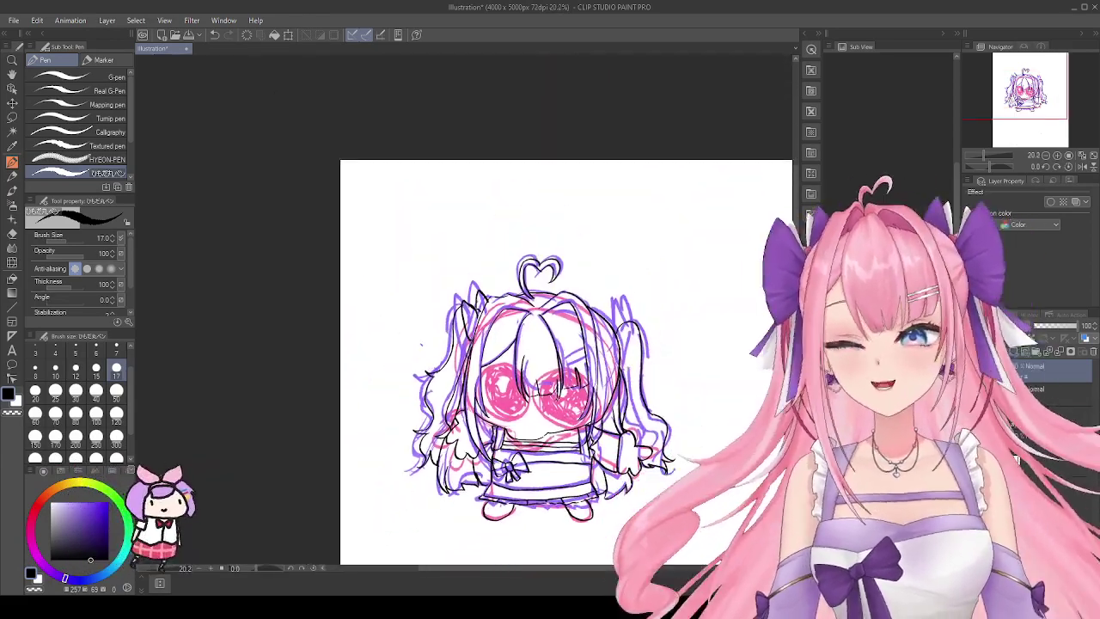
pyautogui.scroll(2, 713, 352)
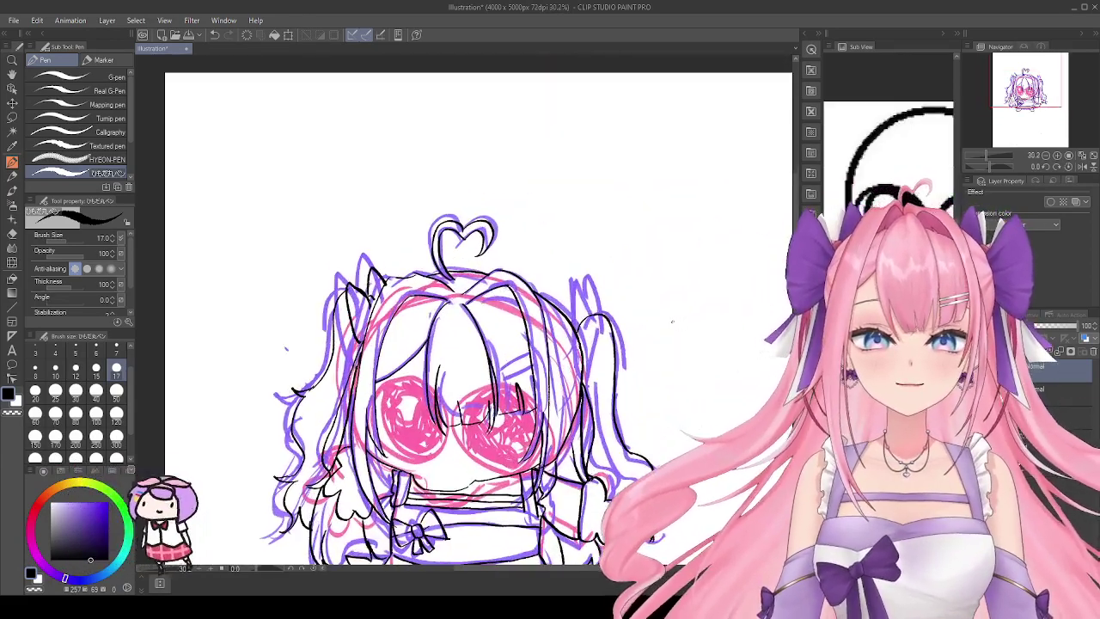
pyautogui.scroll(2, 666, 318)
pyautogui.hotkey('ctrl', '-')
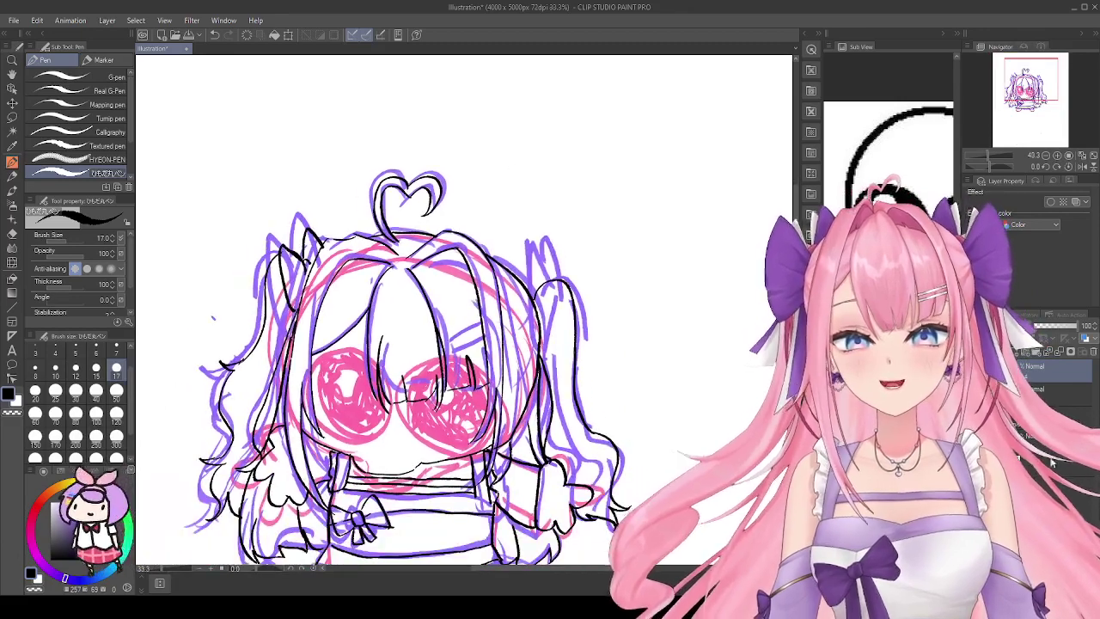
pyautogui.click(1012, 365)
pyautogui.click(1013, 366)
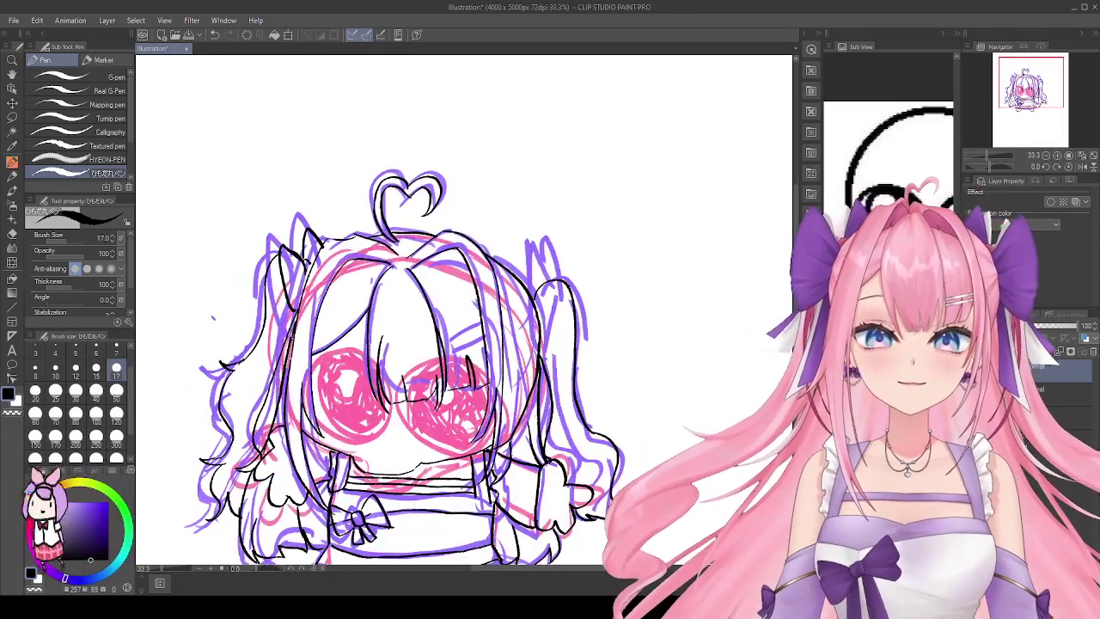
pyautogui.click(1013, 384)
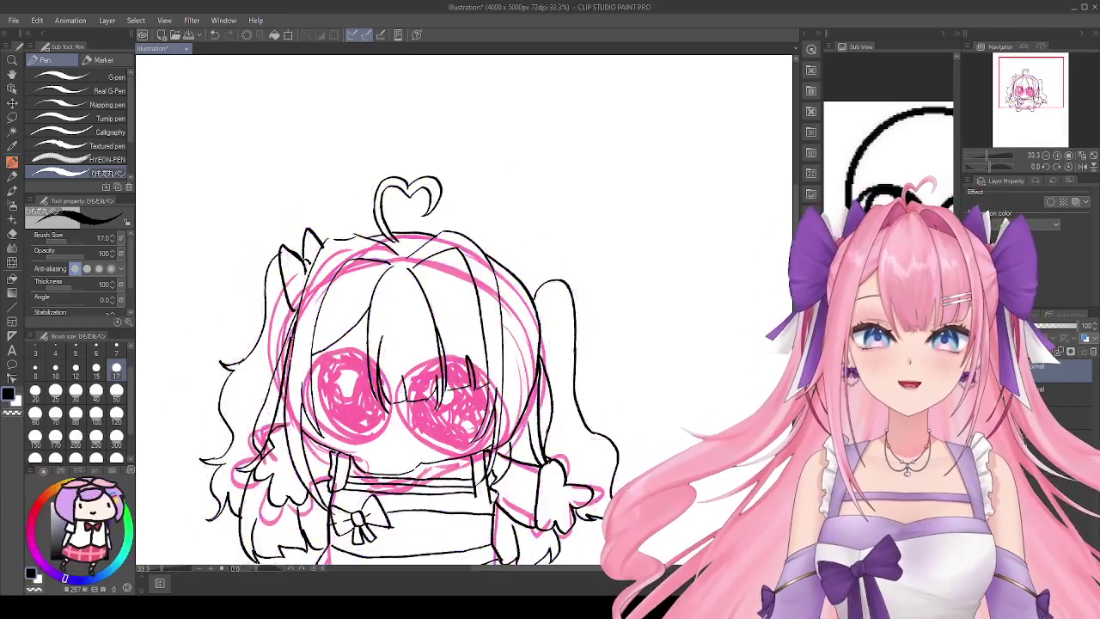
pyautogui.click(1013, 365)
pyautogui.scroll(-3, 735, 242)
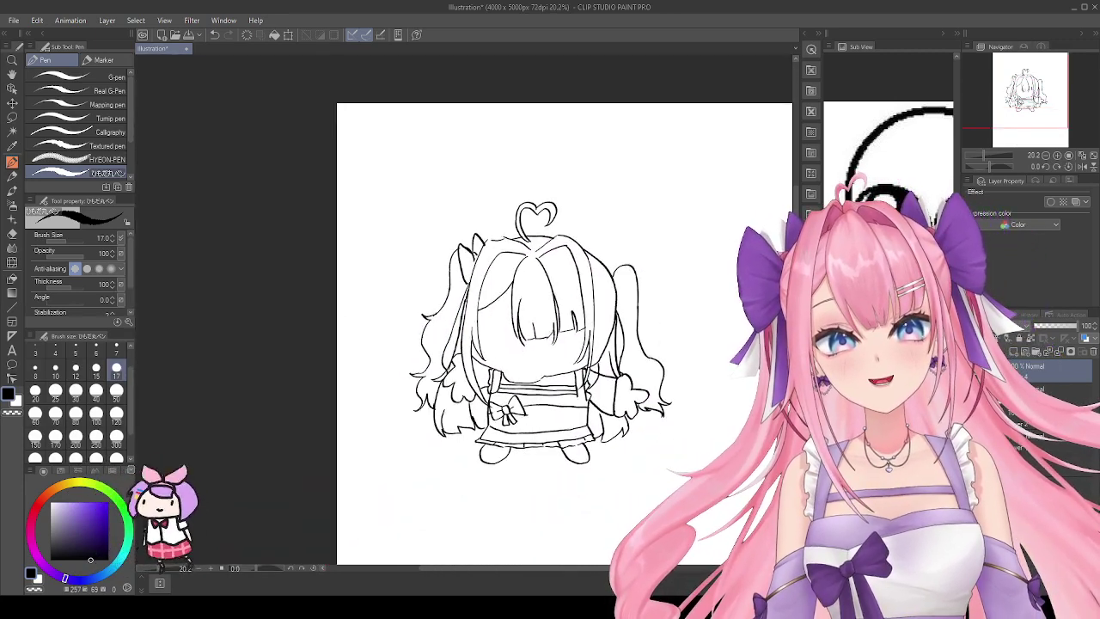
pyautogui.scroll(1, 717, 271)
pyautogui.scroll(3, 717, 271)
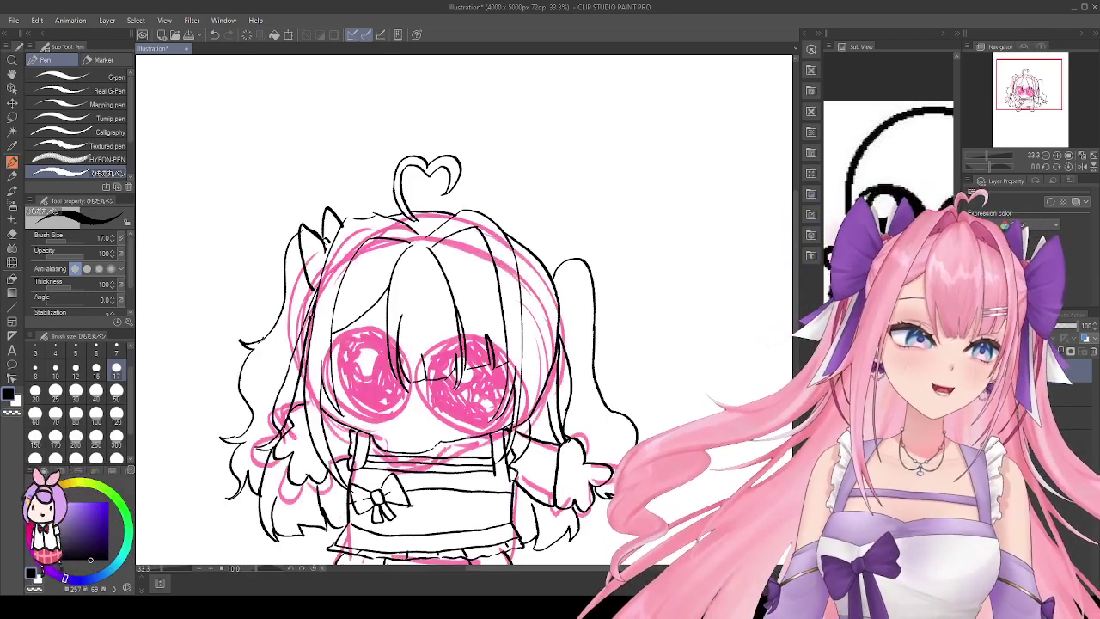
pyautogui.scroll(3, 675, 260)
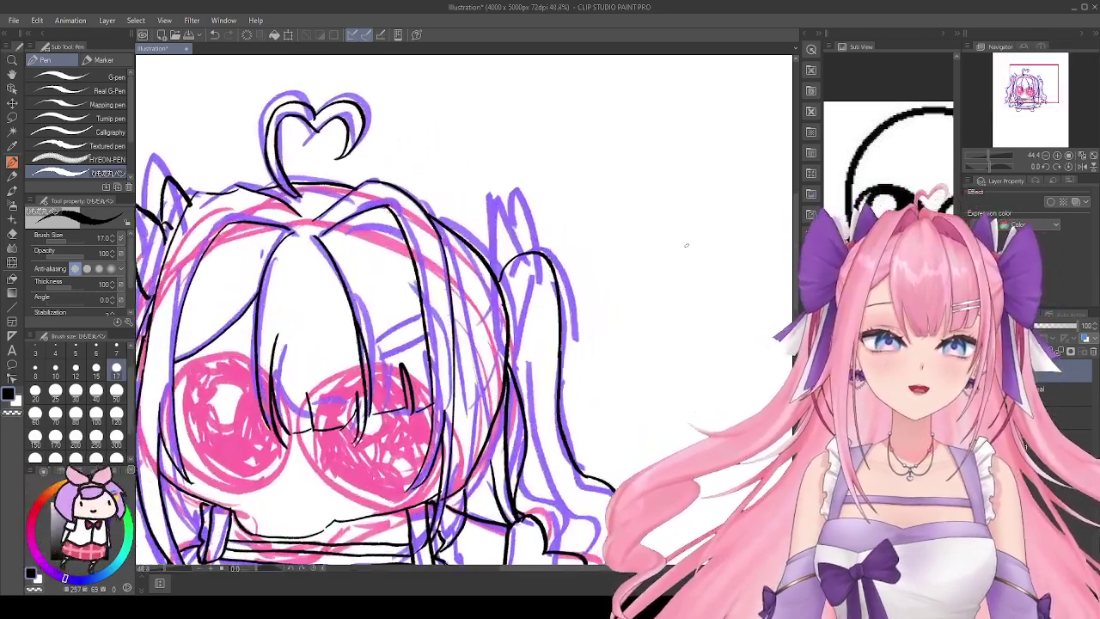
# Step: Ink the pointed ribbon loops and knot at the base of the right-hand pigtail in black over the purple sketch
pyautogui.moveTo(498, 232); pyautogui.dragTo(474, 263)
pyautogui.moveTo(478, 215)
pyautogui.mouseDown()
pyautogui.moveTo(461, 238)
pyautogui.moveTo(464, 265)
pyautogui.mouseUp()
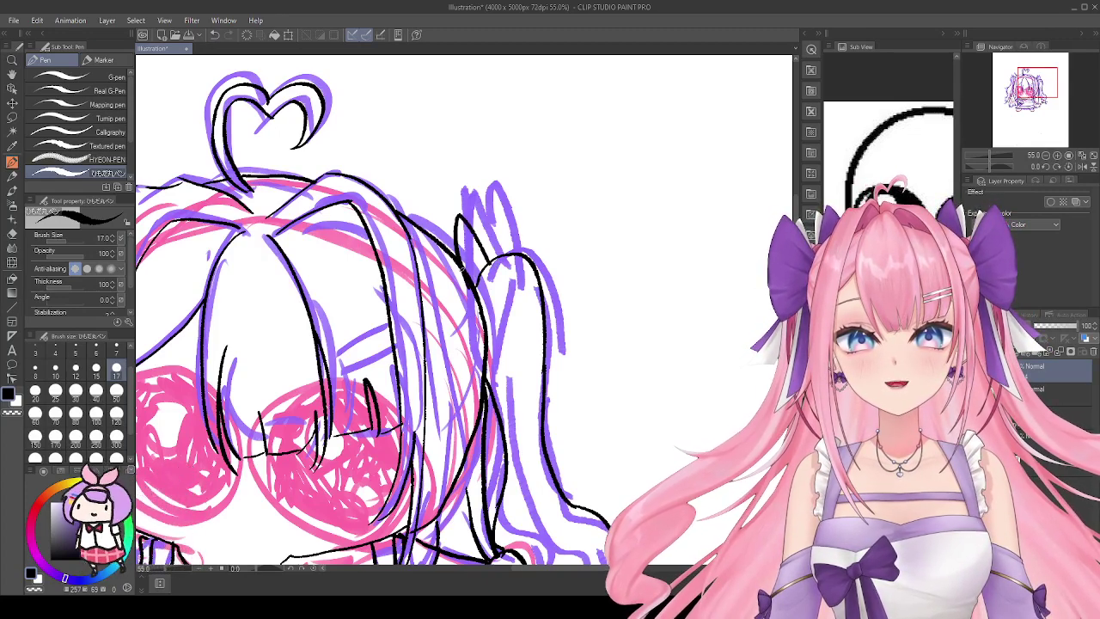
pyautogui.scroll(-2, 741, 302)
pyautogui.scroll(-1, 742, 302)
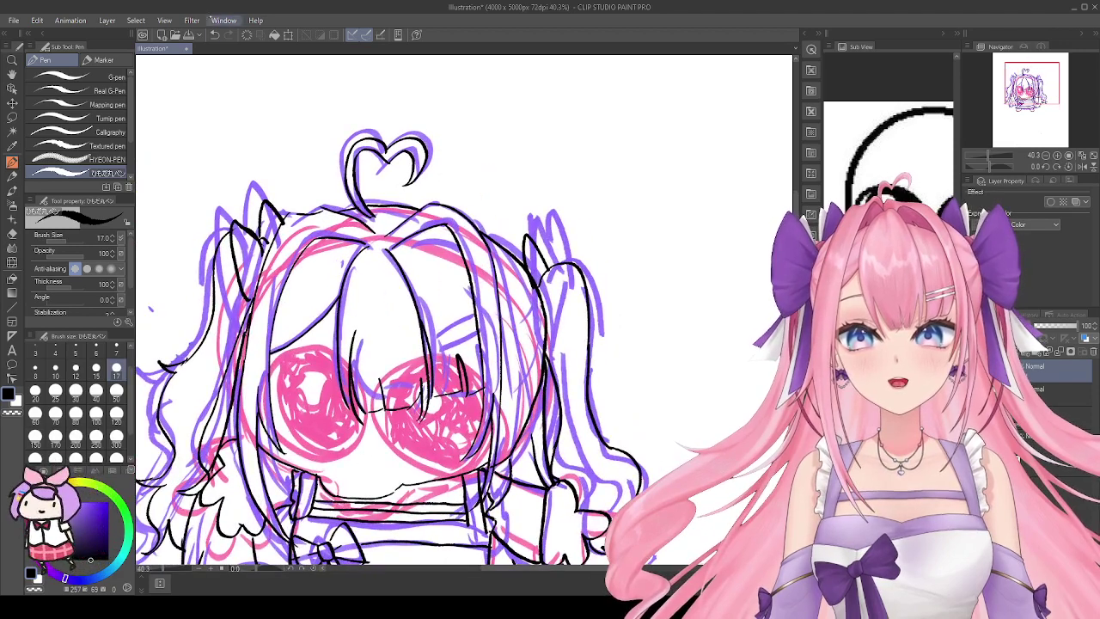
pyautogui.moveTo(561, 262); pyautogui.dragTo(552, 316)
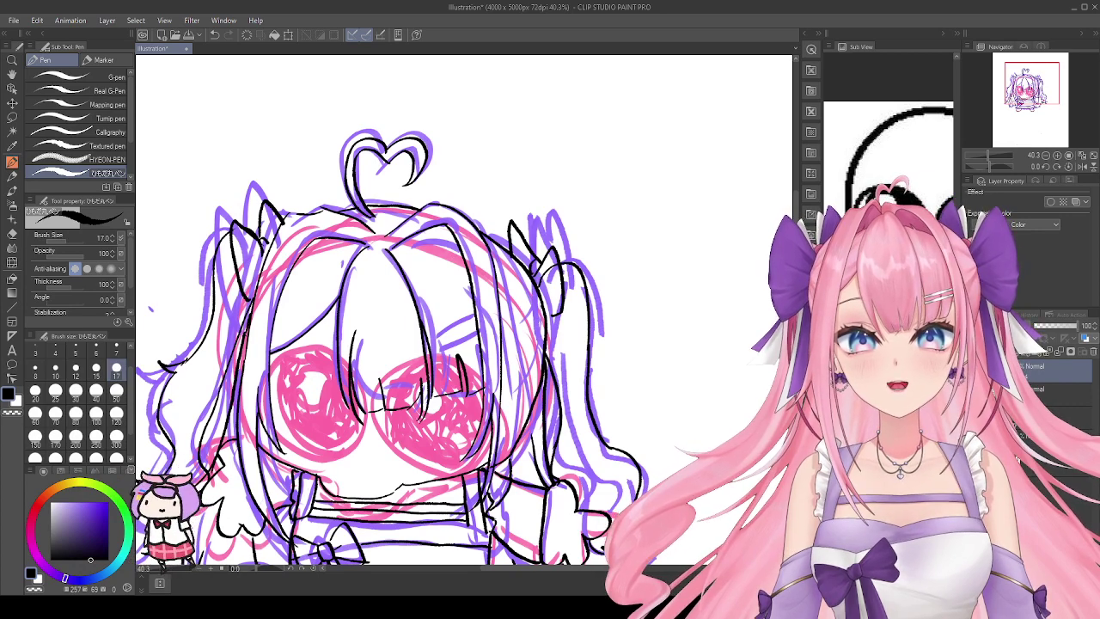
# Step: Ink the outline of the left-hand eye in black with the 17 px pen, following the pink sketch
pyautogui.click(12, 234)
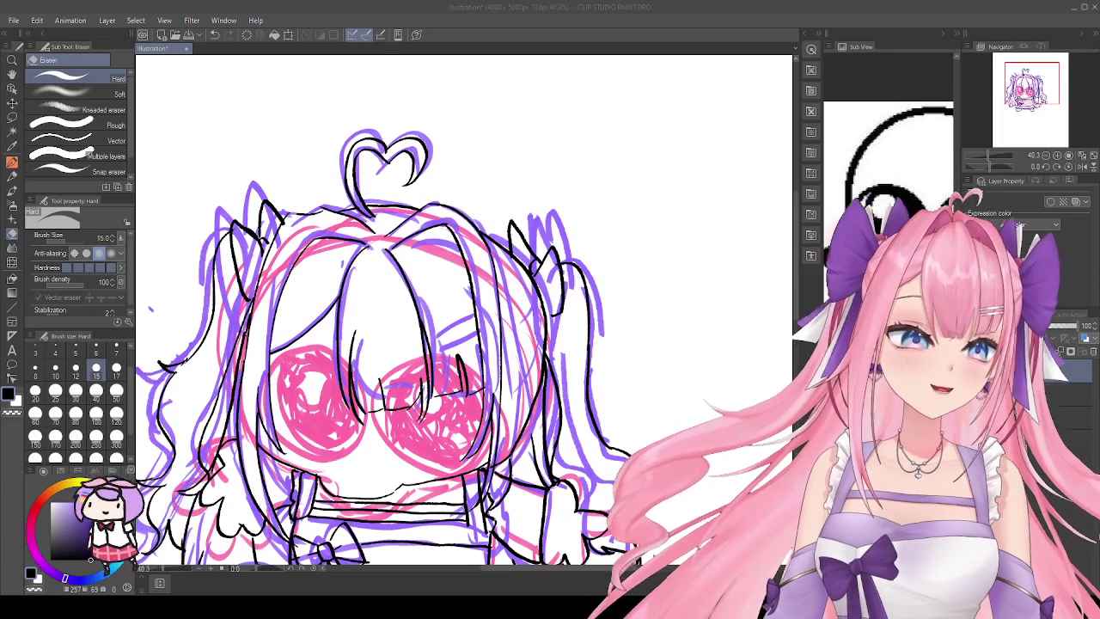
pyautogui.scroll(-5, 416, 570)
pyautogui.hscroll(-5, 416, 571)
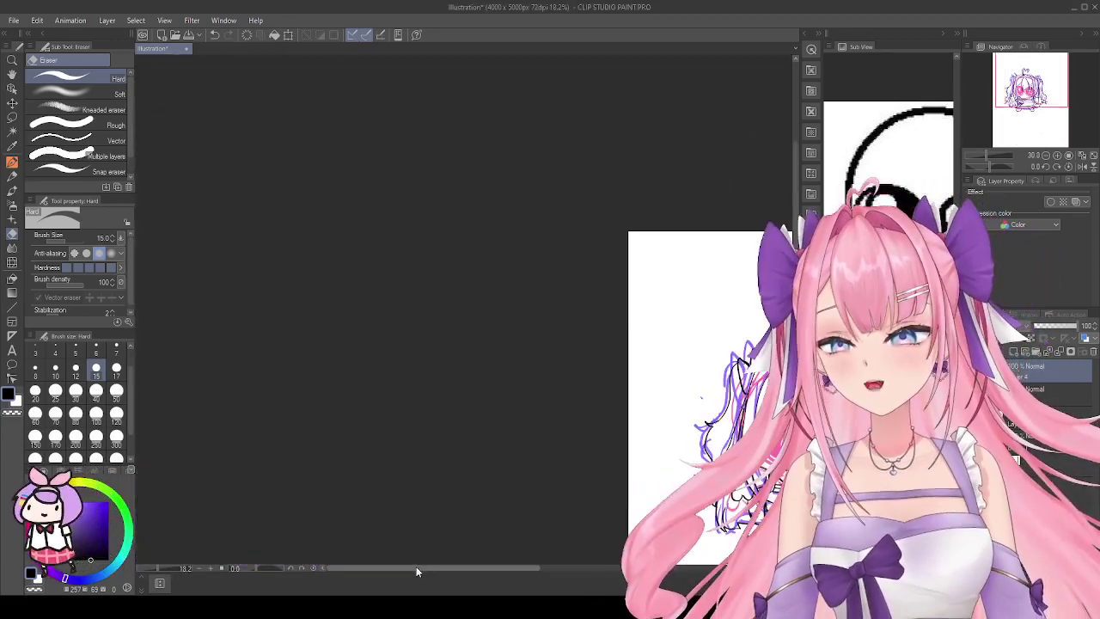
pyautogui.moveTo(398, 572); pyautogui.dragTo(501, 574)
pyautogui.scroll(4, 503, 568)
pyautogui.scroll(4, 470, 370)
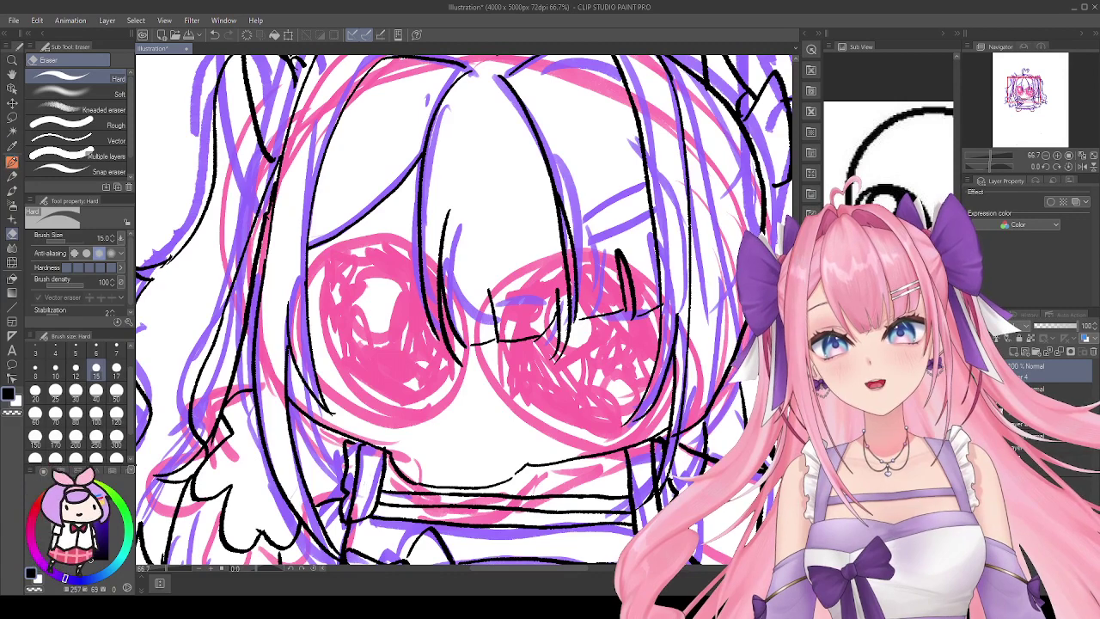
pyautogui.press('p')
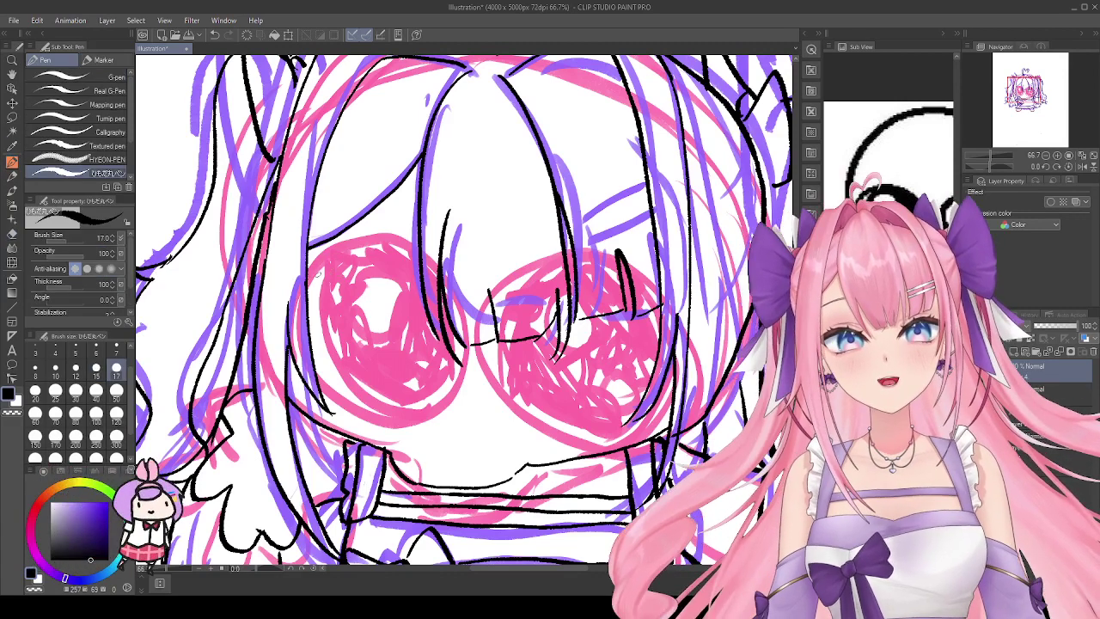
pyautogui.moveTo(309, 284)
pyautogui.mouseDown()
pyautogui.moveTo(318, 263)
pyautogui.moveTo(398, 242)
pyautogui.mouseUp()
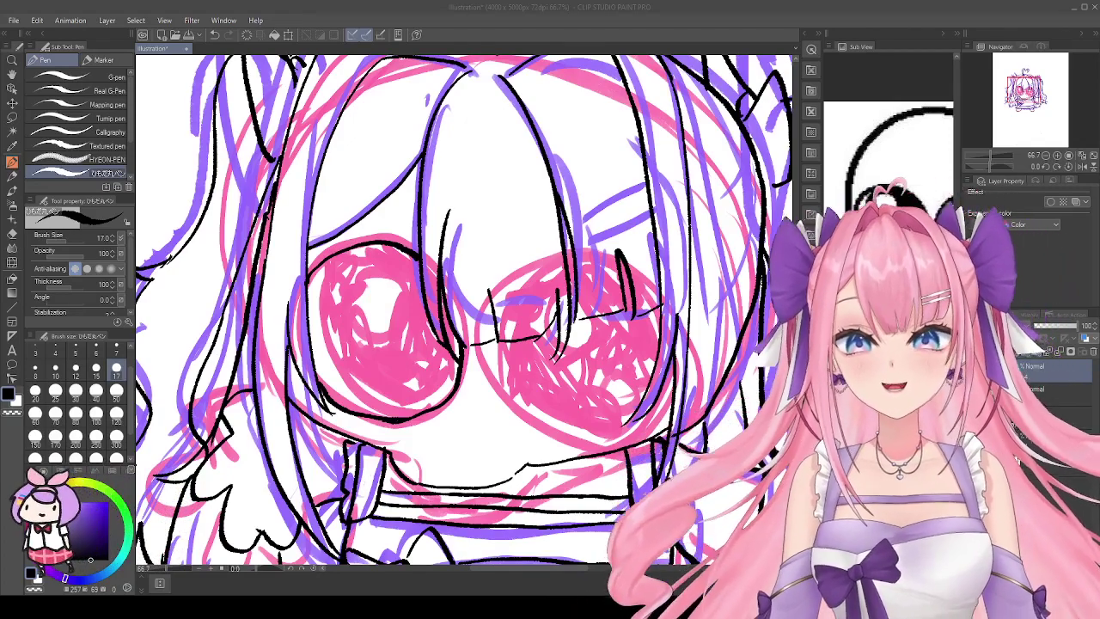
# Step: Ink the lower outline of the right-hand eye from the fringe down around the pink sketch, redoing the first stroke
pyautogui.scroll(3, 607, 427)
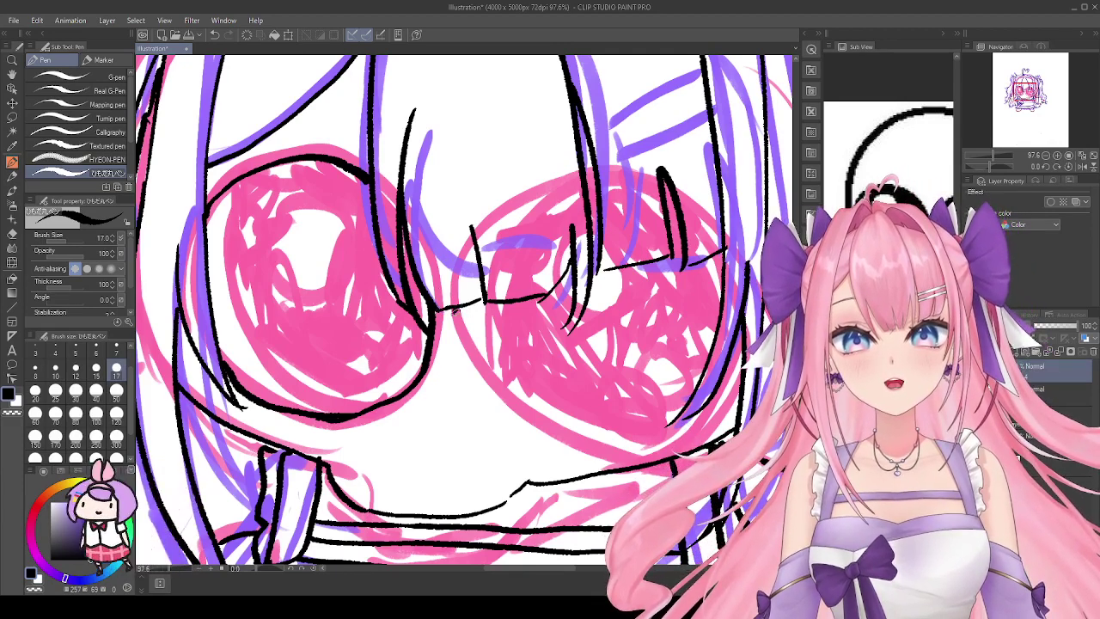
pyautogui.moveTo(454, 312); pyautogui.dragTo(556, 418)
pyautogui.hotkey('ctrl', 'z')
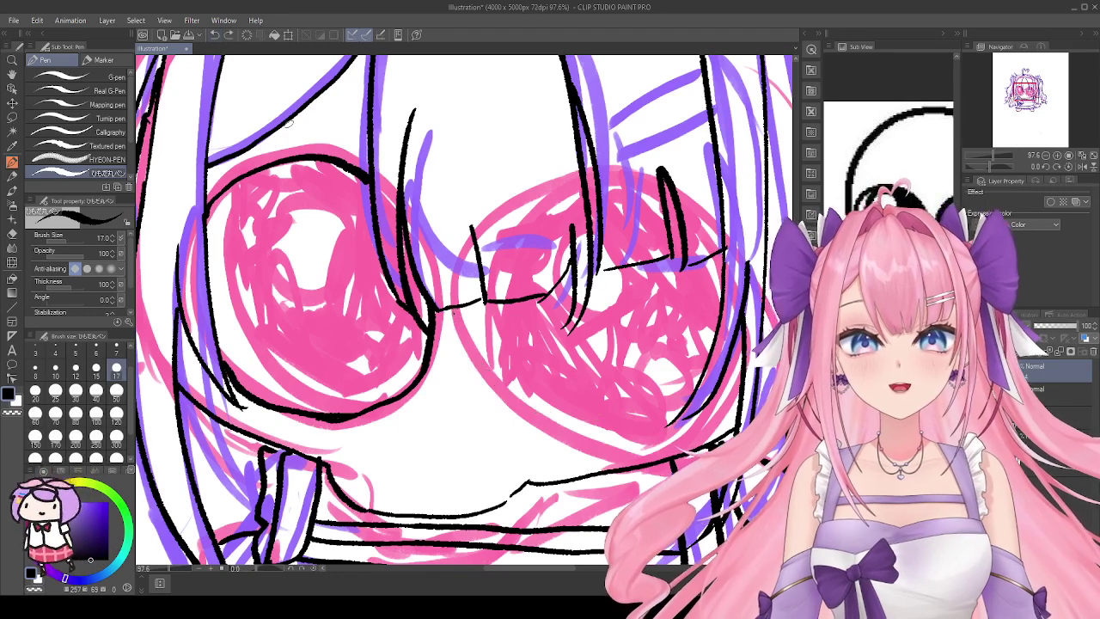
pyautogui.moveTo(454, 310)
pyautogui.mouseDown()
pyautogui.moveTo(510, 412)
pyautogui.moveTo(596, 447)
pyautogui.mouseUp()
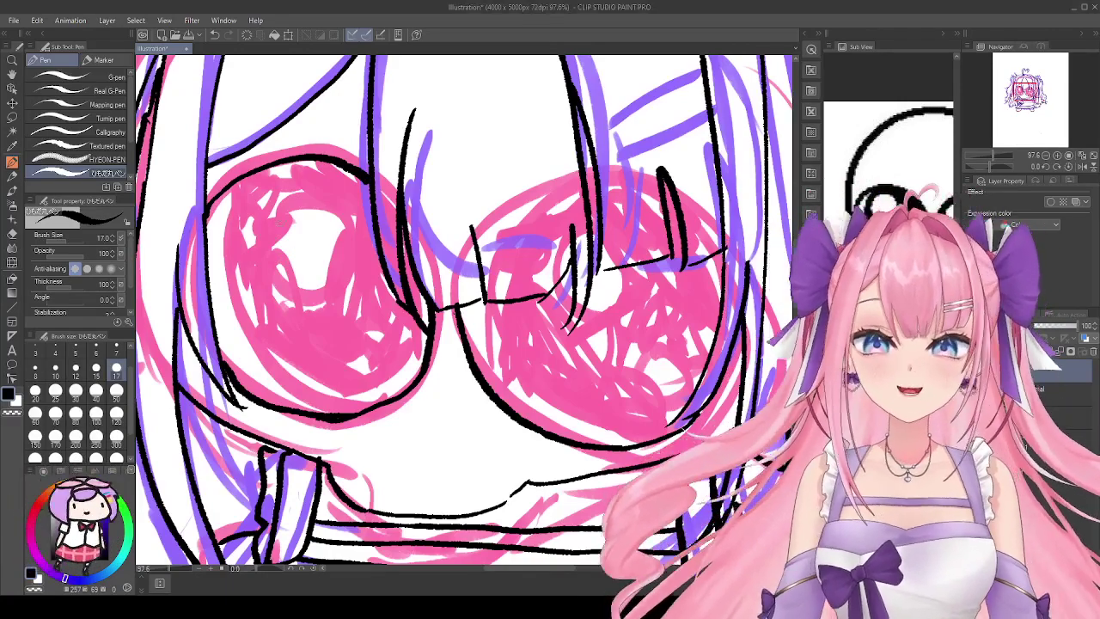
# Step: Ink a curved iris edge just inside the outer side of each eye, undoing strokes that miss the sketched curve
pyautogui.moveTo(244, 179)
pyautogui.mouseDown()
pyautogui.moveTo(241, 292)
pyautogui.moveTo(288, 367)
pyautogui.mouseUp()
pyautogui.hotkey('ctrl', 'z')
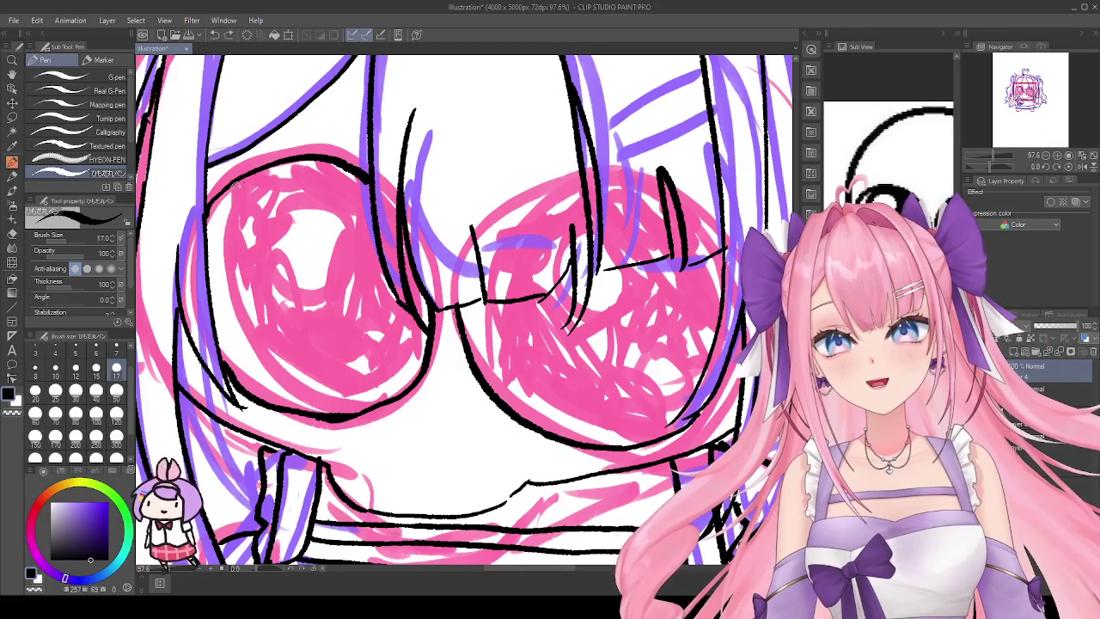
pyautogui.moveTo(239, 179)
pyautogui.mouseDown()
pyautogui.moveTo(224, 294)
pyautogui.moveTo(274, 377)
pyautogui.moveTo(343, 411)
pyautogui.mouseUp()
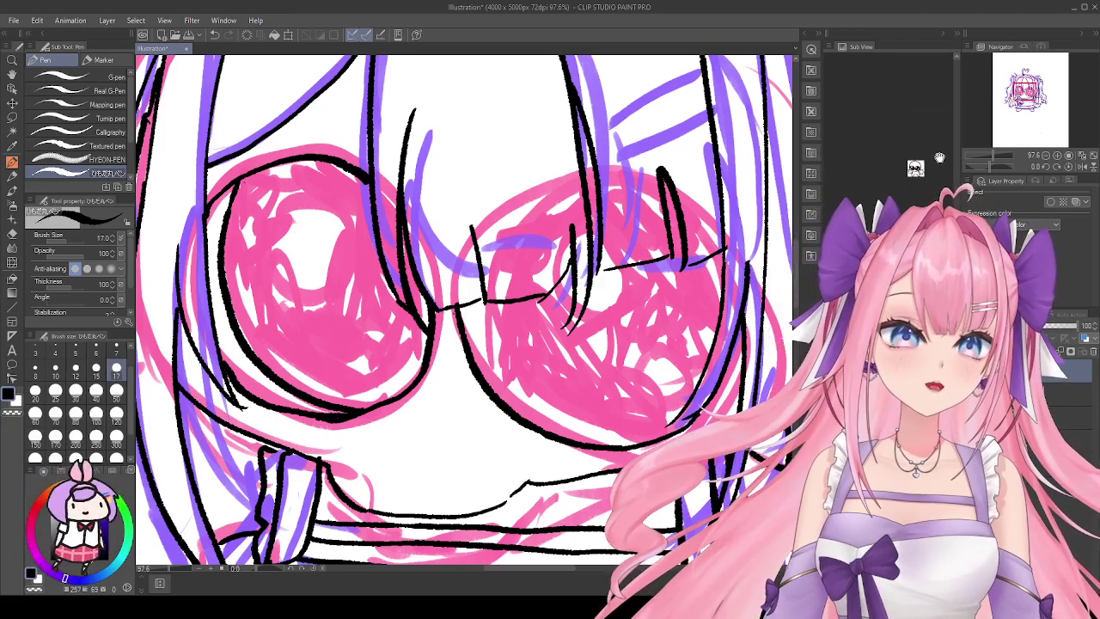
pyautogui.scroll(1, 862, 193)
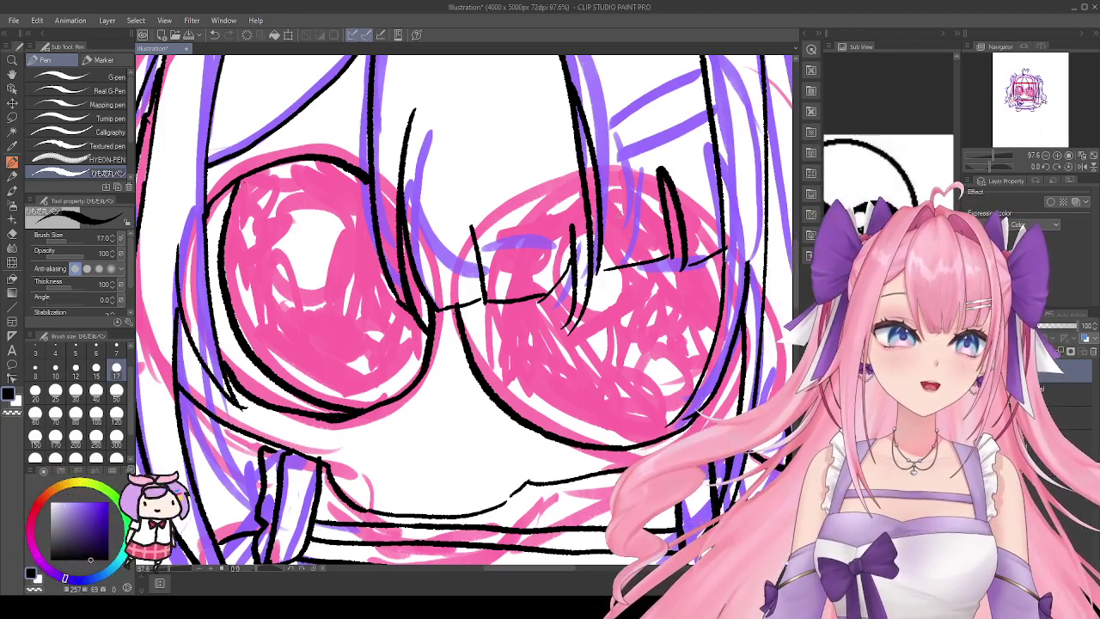
pyautogui.moveTo(713, 310); pyautogui.dragTo(669, 387)
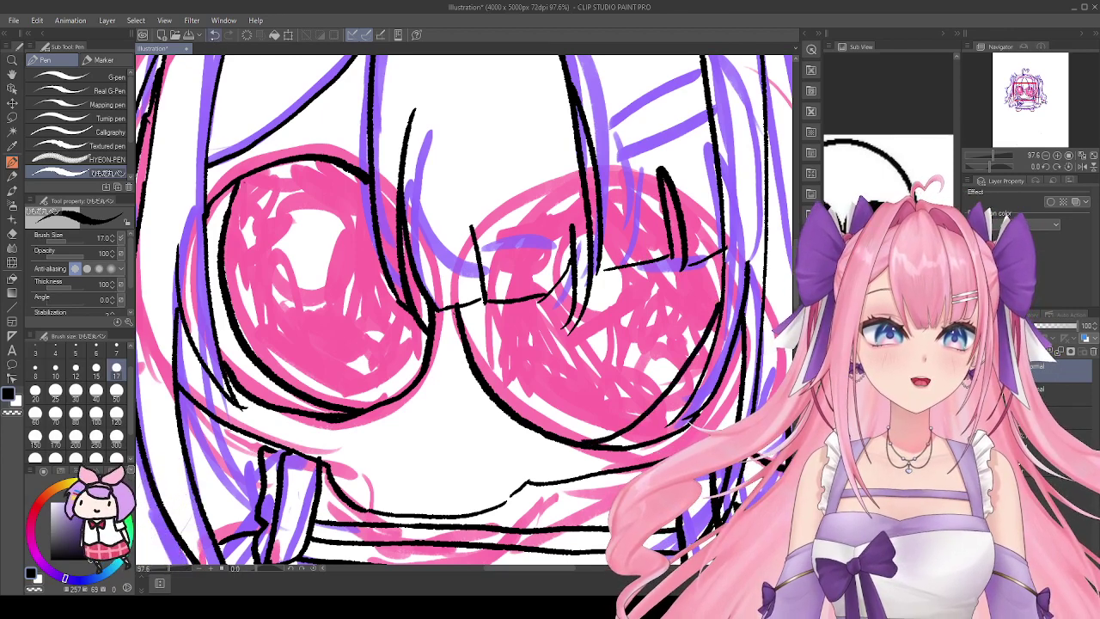
pyautogui.hotkey('ctrl', 'z')
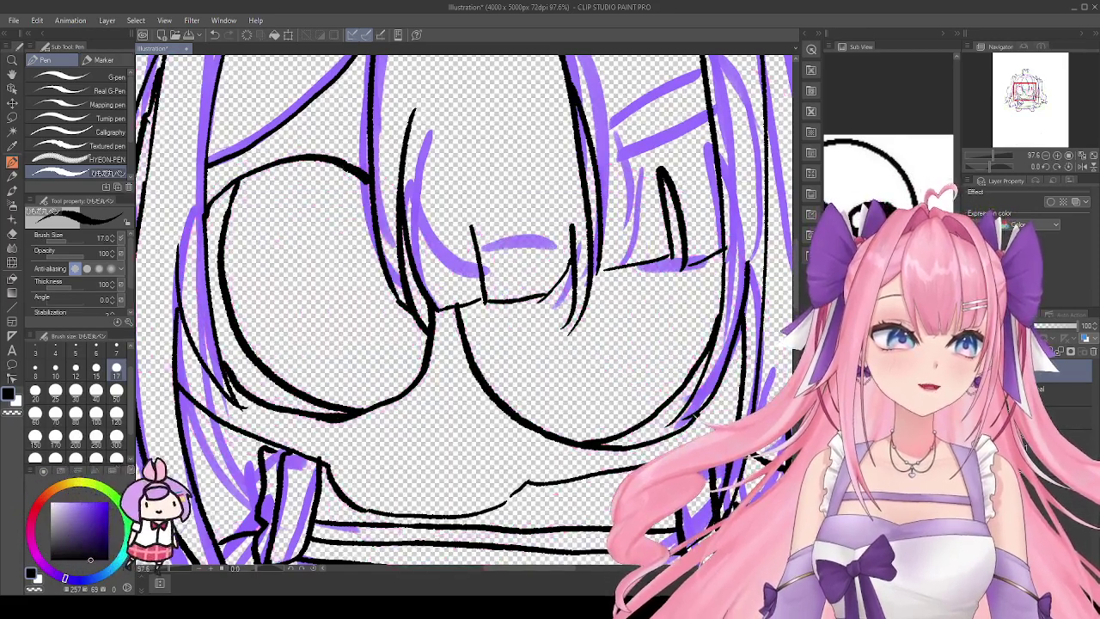
# Step: Examine the inked line art of the whole figure and its eyes with the coloured sketches hidden
pyautogui.hotkey('ctrl', '-')
pyautogui.hotkey('ctrl', '-')
pyautogui.hotkey('ctrl', '-')
pyautogui.hotkey('ctrl', '-')
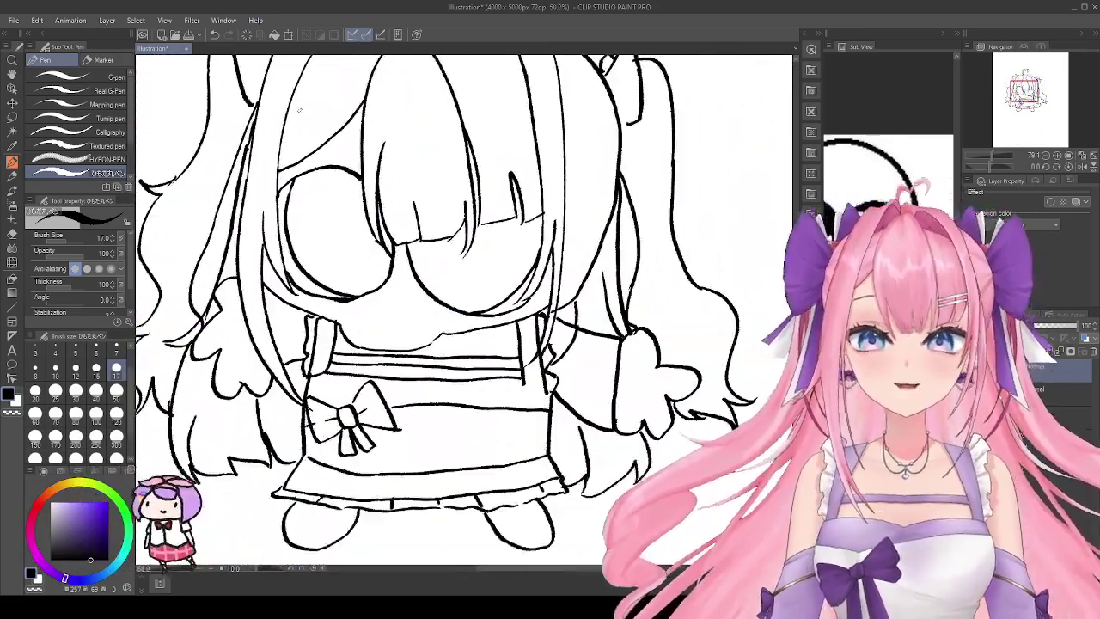
pyautogui.hotkey('ctrl', '-')
pyautogui.hotkey('ctrl', '+')
pyautogui.hotkey('ctrl', '+')
pyautogui.hotkey('ctrl', '+')
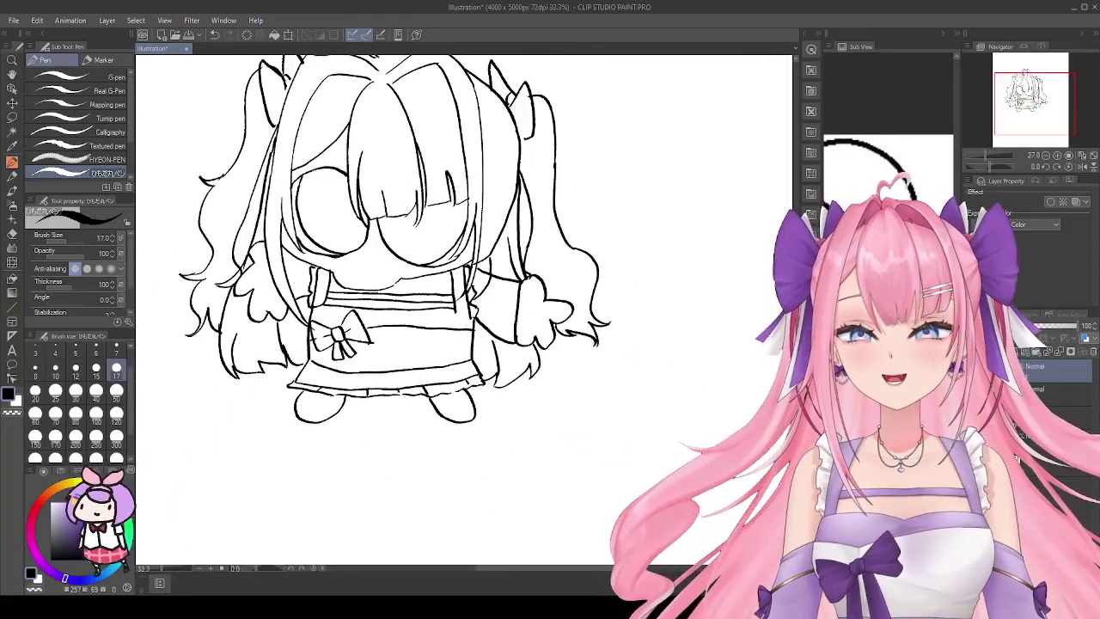
pyautogui.hotkey('ctrl', '+')
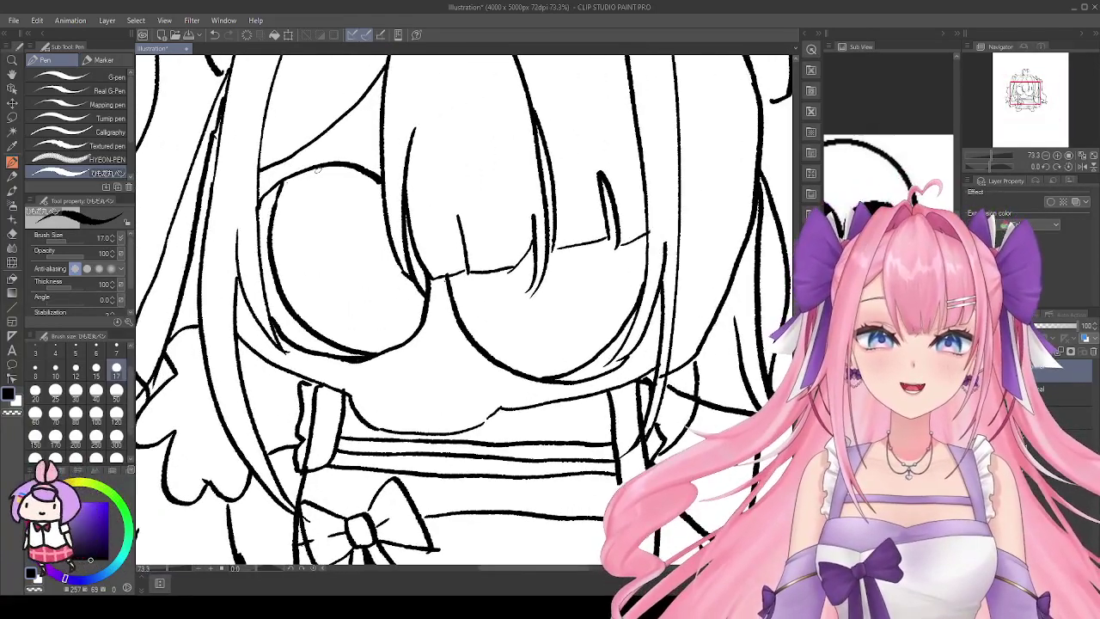
pyautogui.moveTo(301, 212)
pyautogui.mouseDown()
pyautogui.moveTo(327, 237)
pyautogui.moveTo(311, 205)
pyautogui.mouseUp()
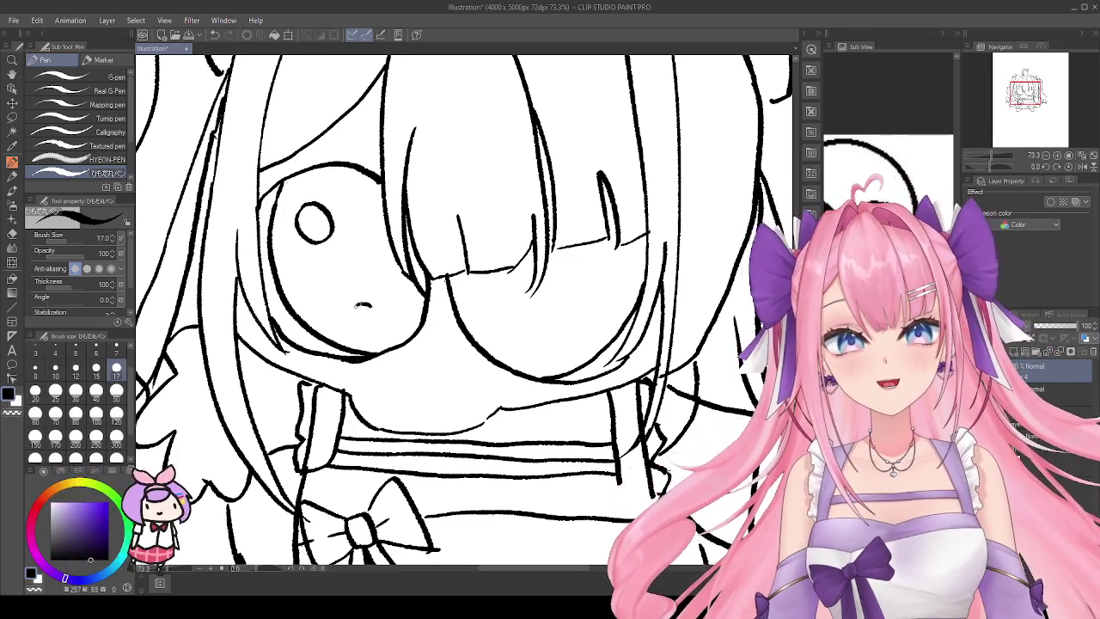
pyautogui.hotkey('ctrl', 'z')
pyautogui.hotkey('ctrl', 'z')
# Step: Draw a round highlight high in the left-hand eye and a small heart highlight low in each eye
pyautogui.moveTo(323, 202)
pyautogui.mouseDown()
pyautogui.moveTo(291, 216)
pyautogui.moveTo(315, 194)
pyautogui.mouseUp()
pyautogui.moveTo(378, 303); pyautogui.dragTo(373, 323)
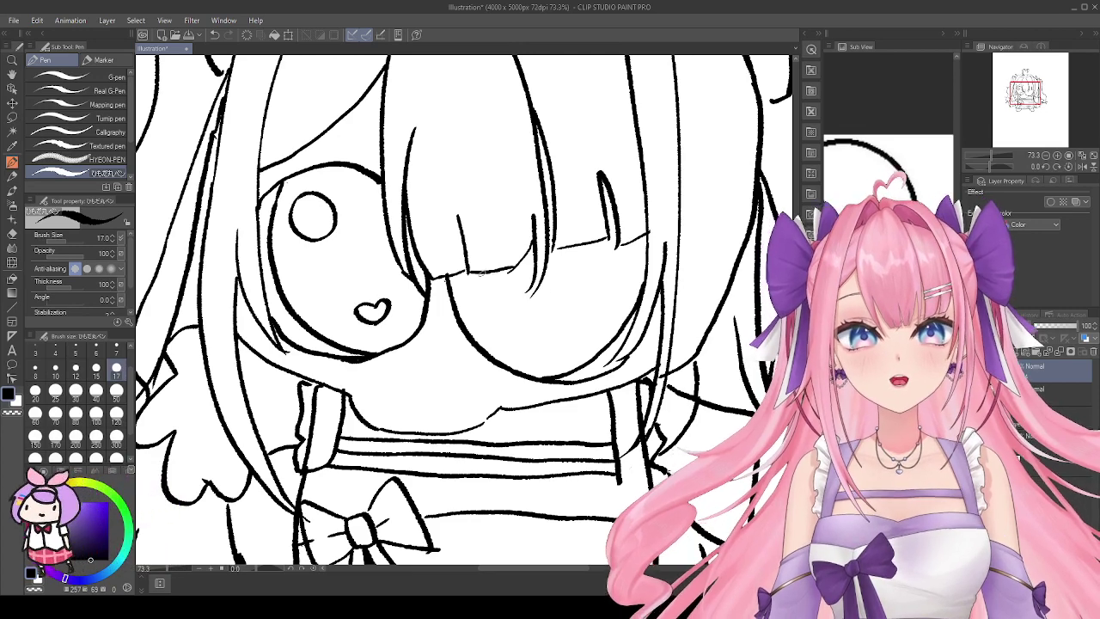
pyautogui.moveTo(571, 321)
pyautogui.mouseDown()
pyautogui.moveTo(587, 323)
pyautogui.moveTo(572, 339)
pyautogui.mouseUp()
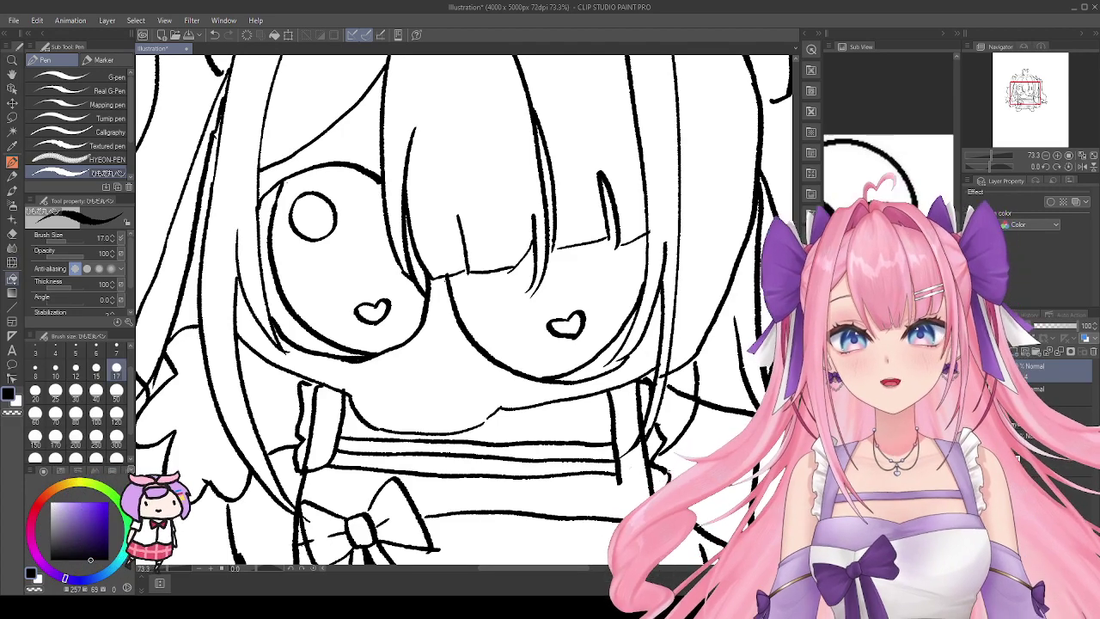
# Step: Fill the left-hand iris around its highlights with black using Refer other layers, and try a black fill towards the right-hand eye
pyautogui.press('g')
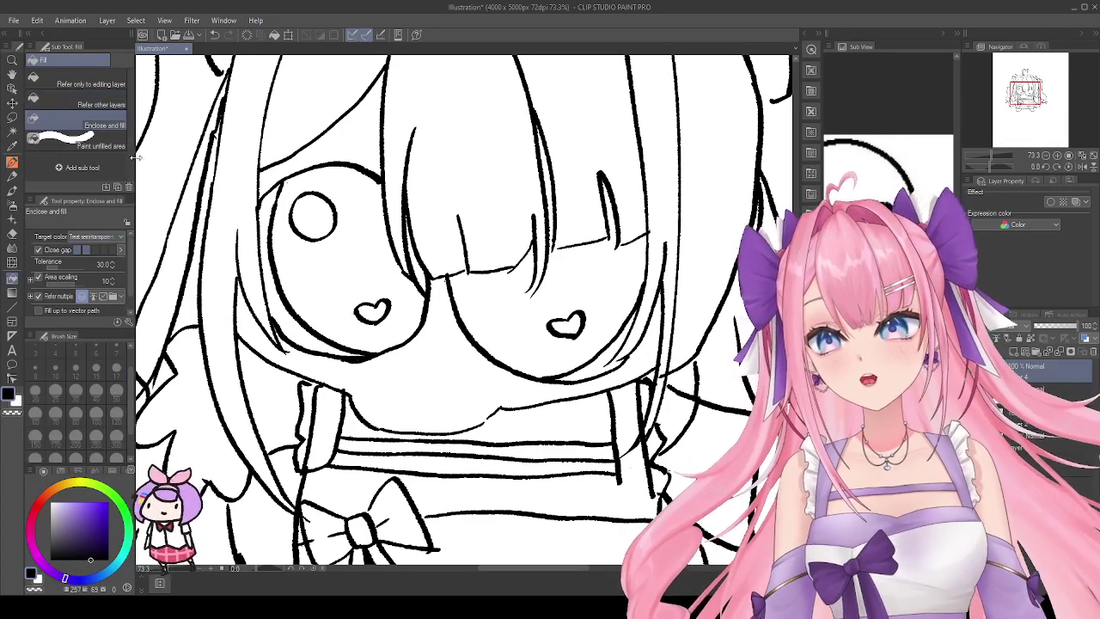
pyautogui.click(100, 104)
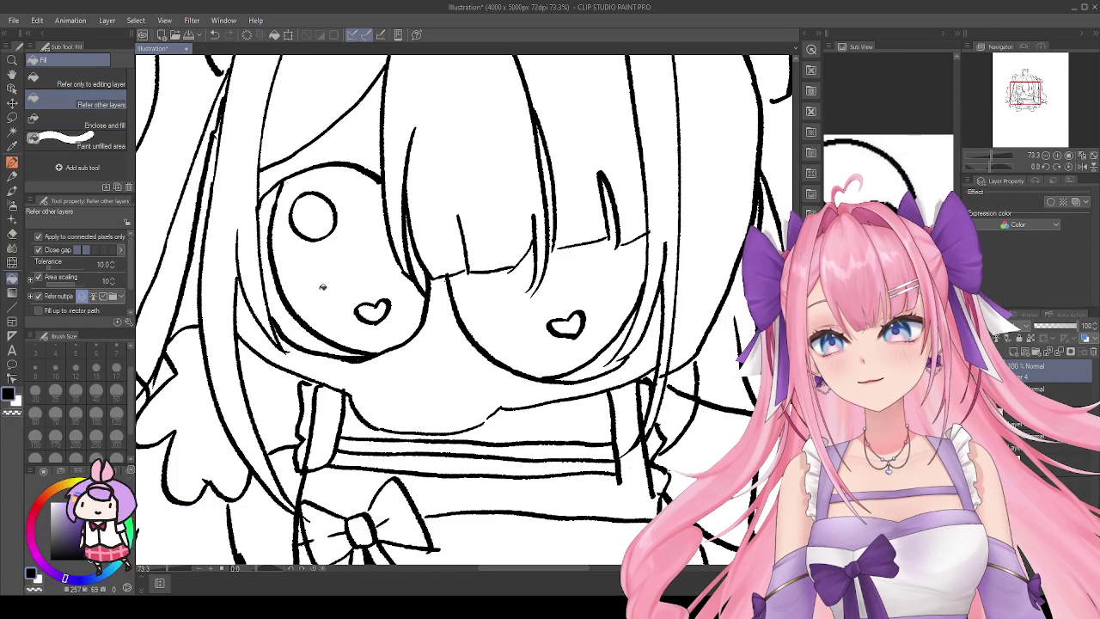
pyautogui.click(327, 285)
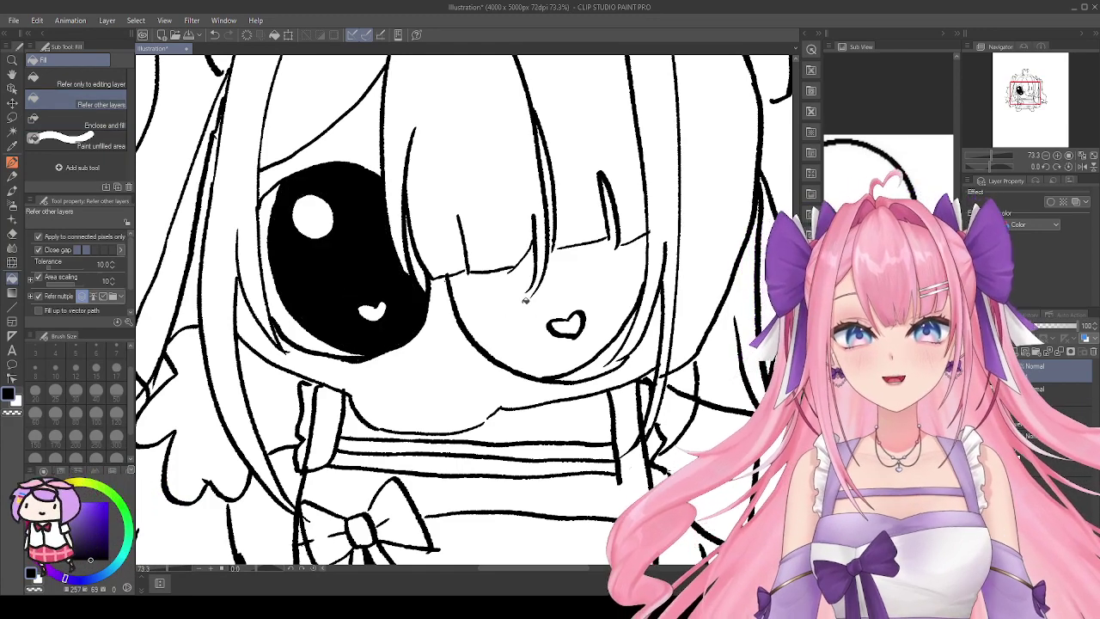
pyautogui.click(251, 83)
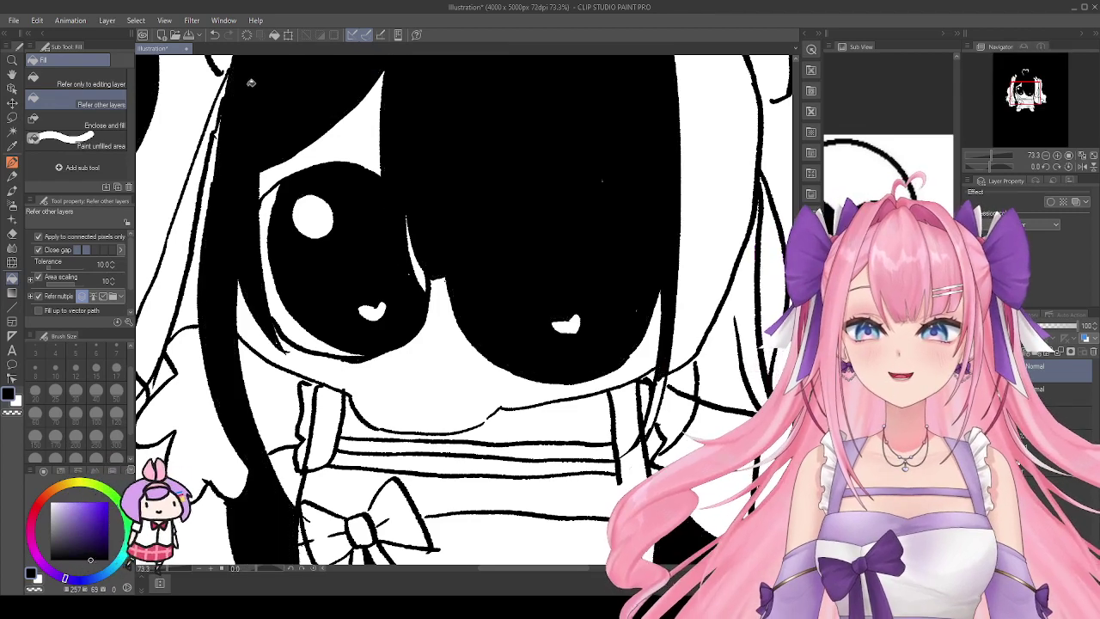
pyautogui.hotkey('ctrl', 'z')
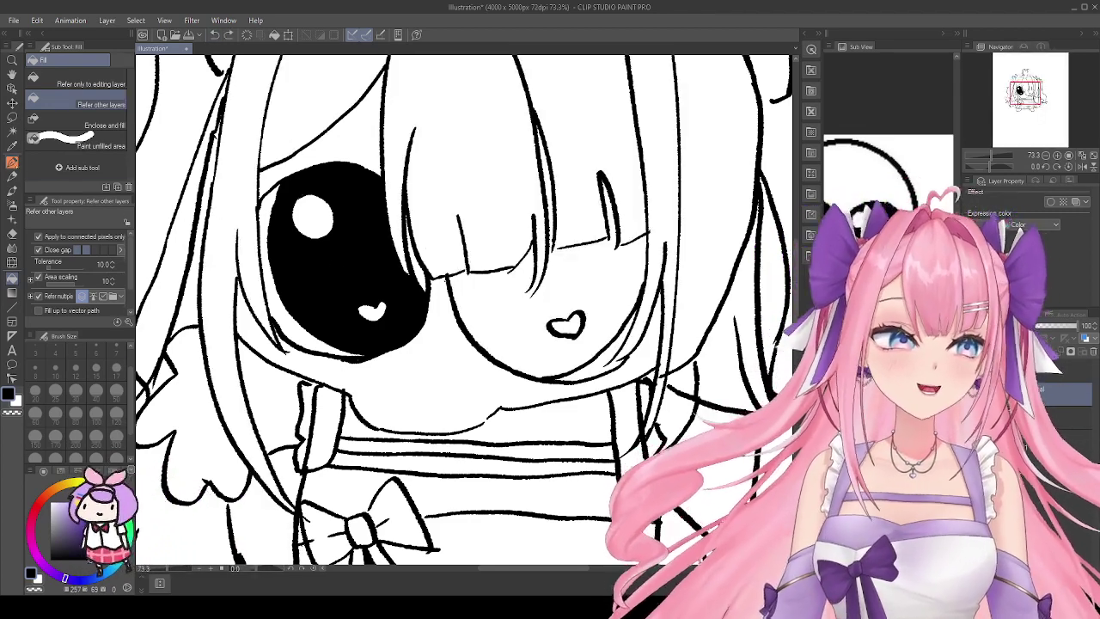
# Step: Fill the right-hand iris around its heart highlight with black using Refer other layers
pyautogui.press('p')
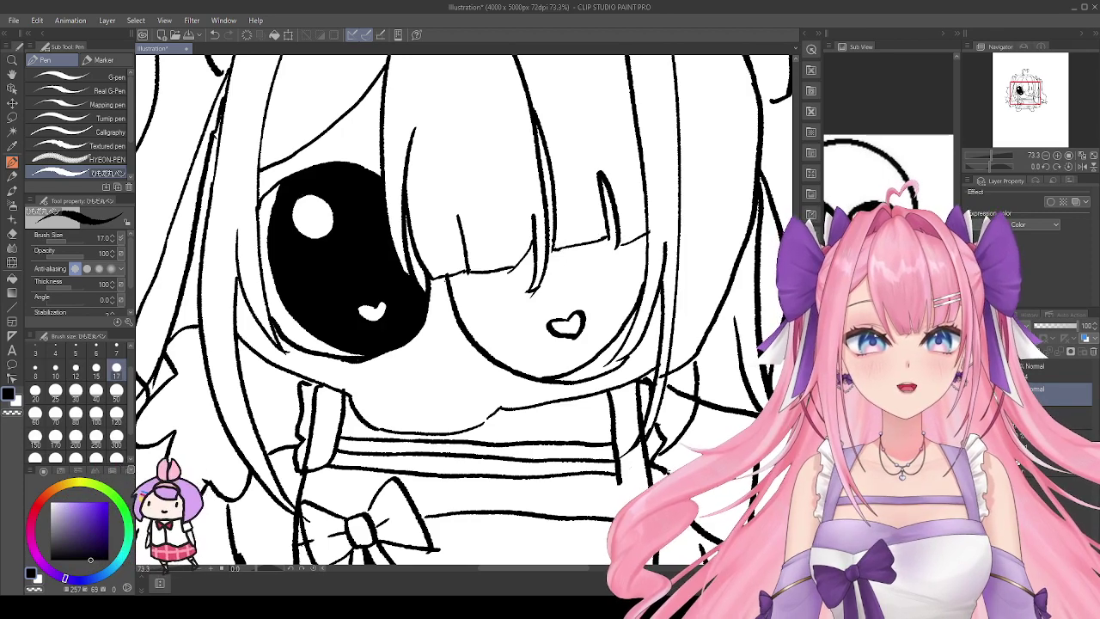
pyautogui.press('g')
pyautogui.click(501, 305)
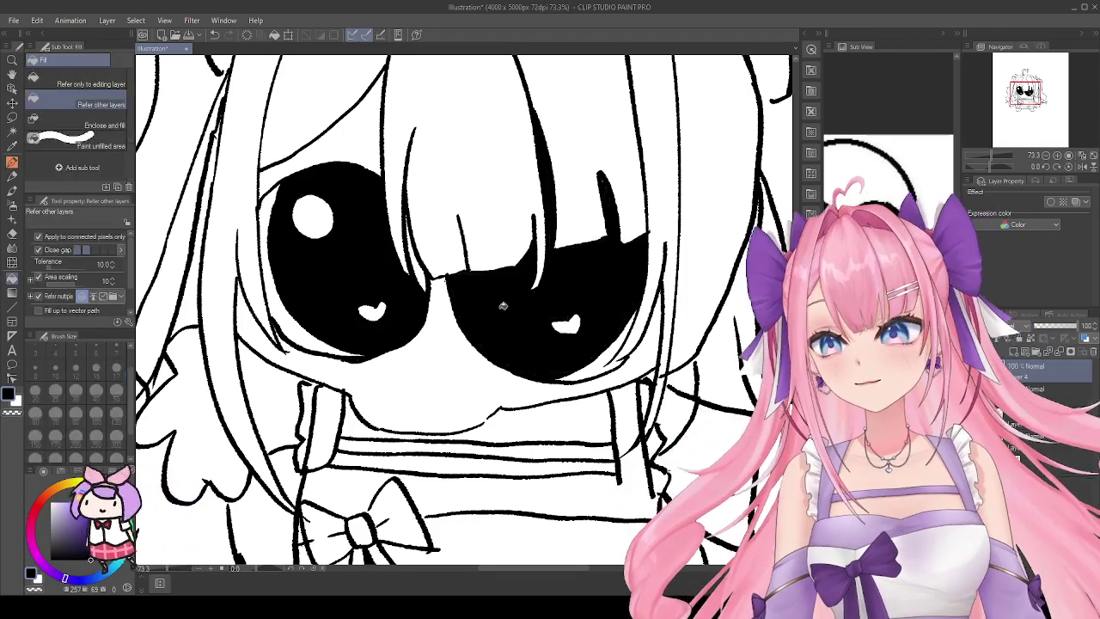
pyautogui.scroll(-5, 514, 285)
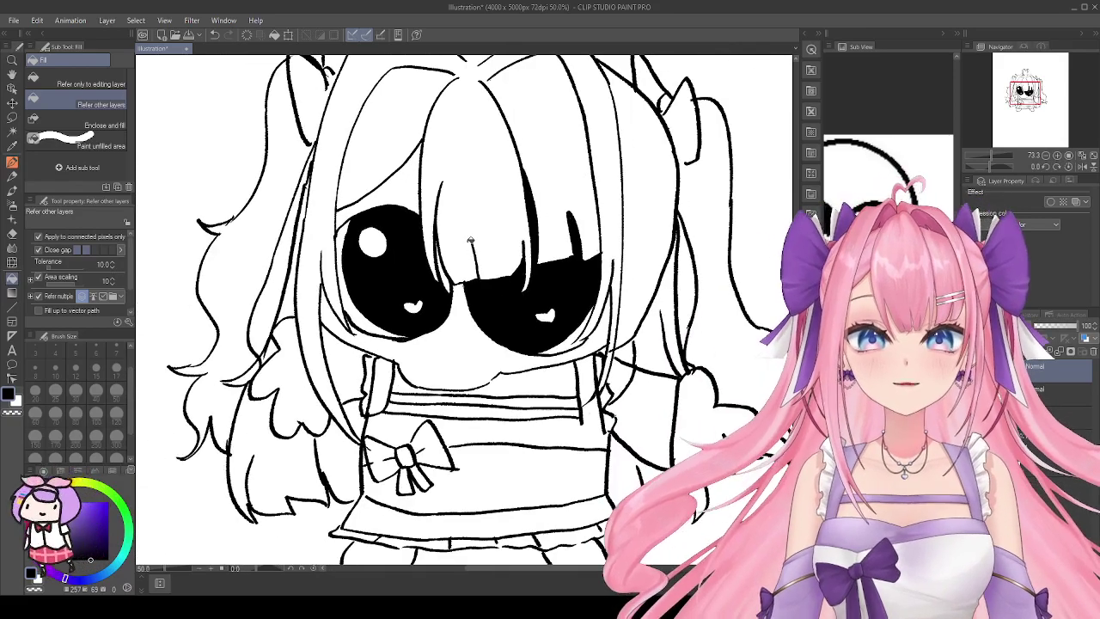
pyautogui.scroll(5, 506, 220)
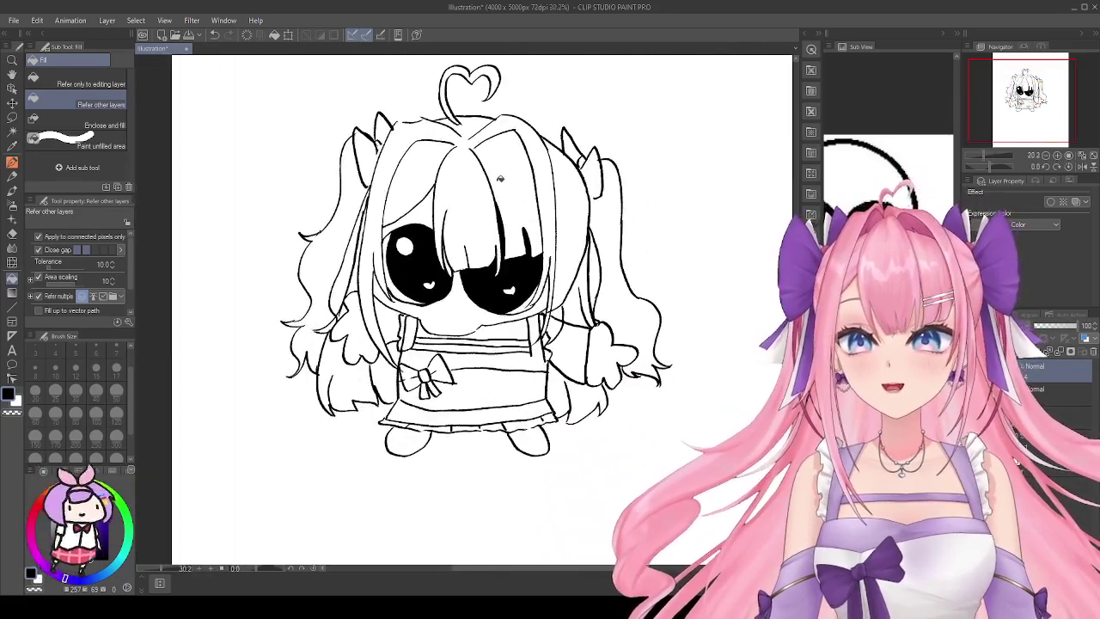
pyautogui.scroll(2, 500, 178)
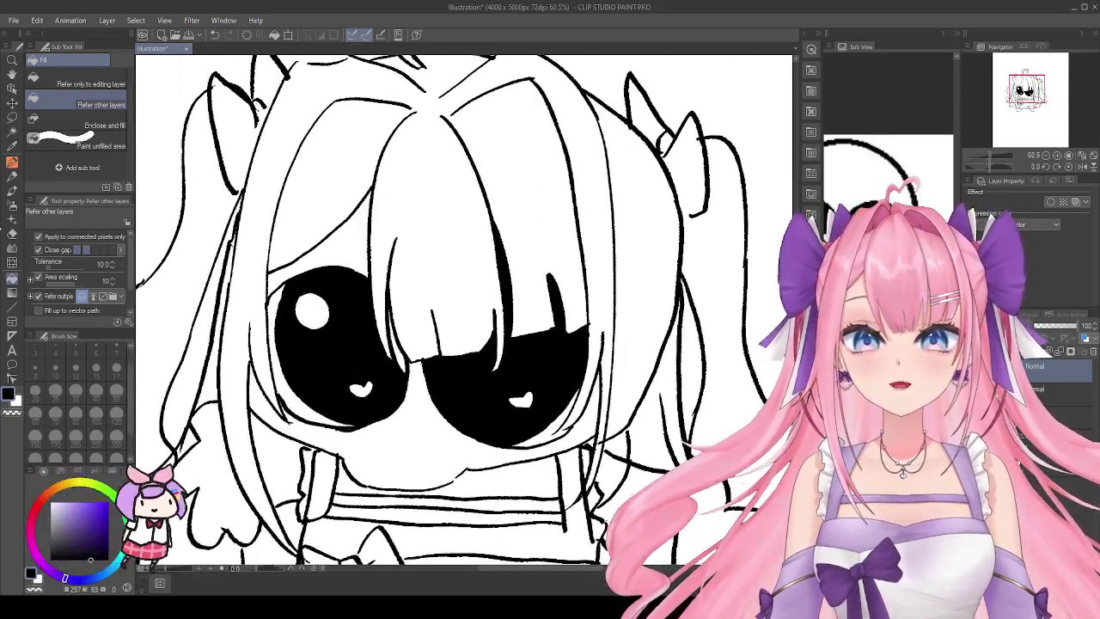
# Step: Erase a small bit of the black inside the thick fringe strand above the right-hand eye with the Hard eraser
pyautogui.press('e')
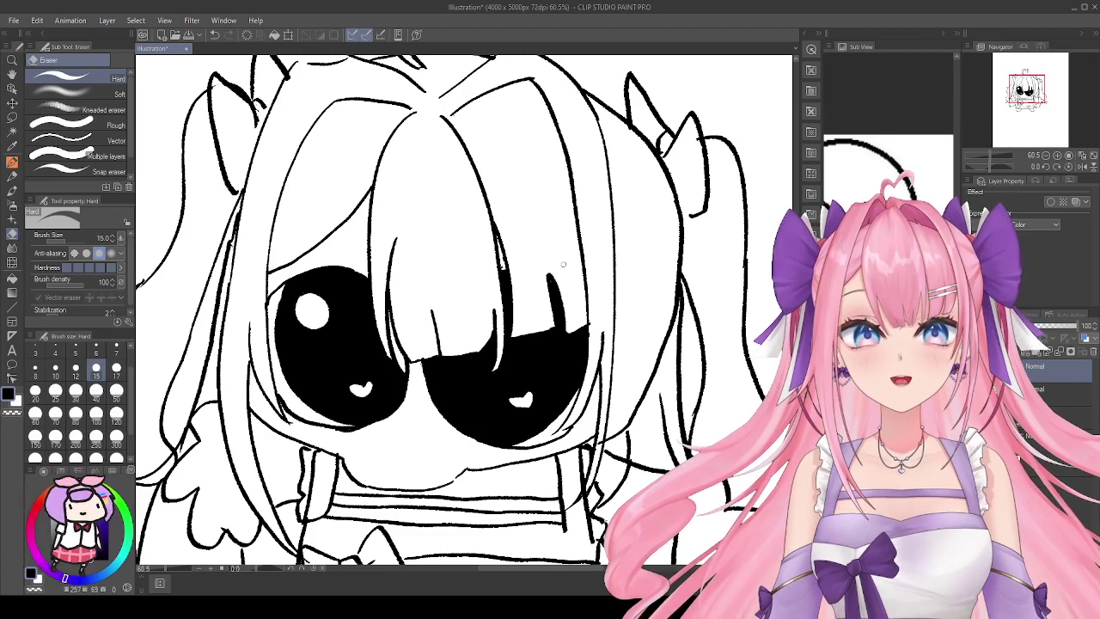
pyautogui.scroll(-5, 563, 265)
pyautogui.scroll(-1, 449, 209)
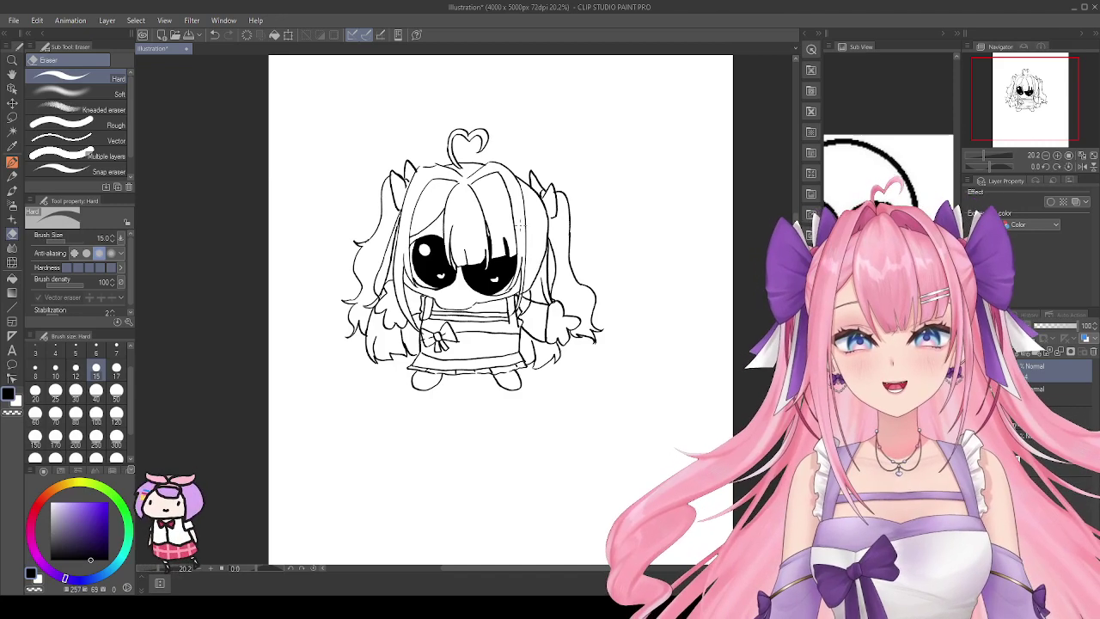
pyautogui.scroll(2, 519, 225)
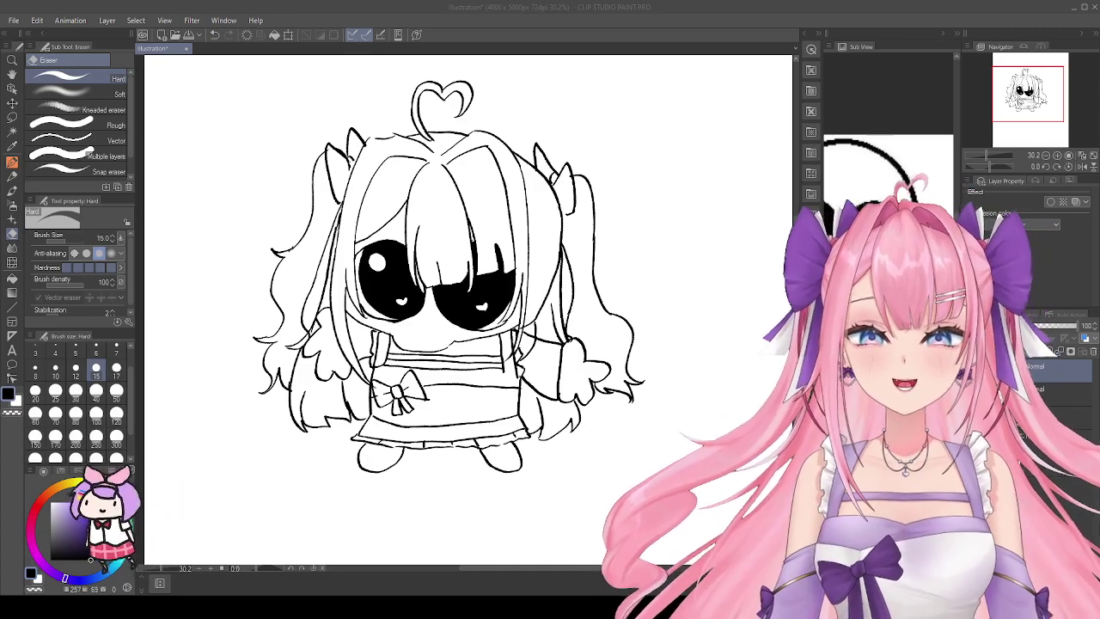
pyautogui.scroll(-3, 547, 376)
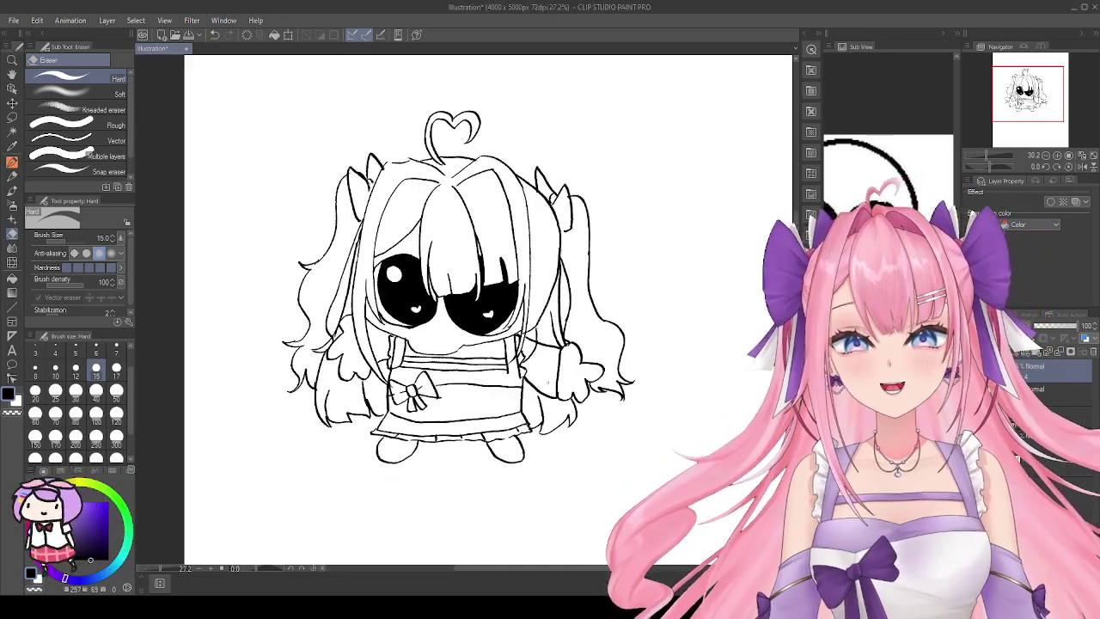
pyautogui.scroll(4, 503, 352)
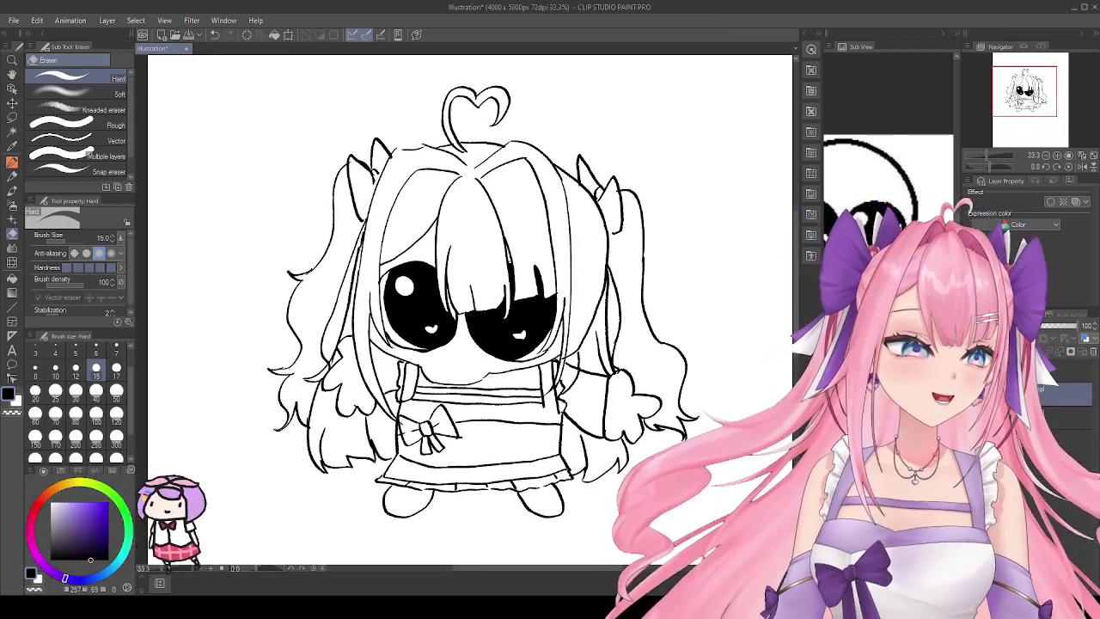
# Step: Select the colouring layer, pick the hair's light pink from the reference picture, and choose the MONOBRUSH pen
pyautogui.click(1066, 393)
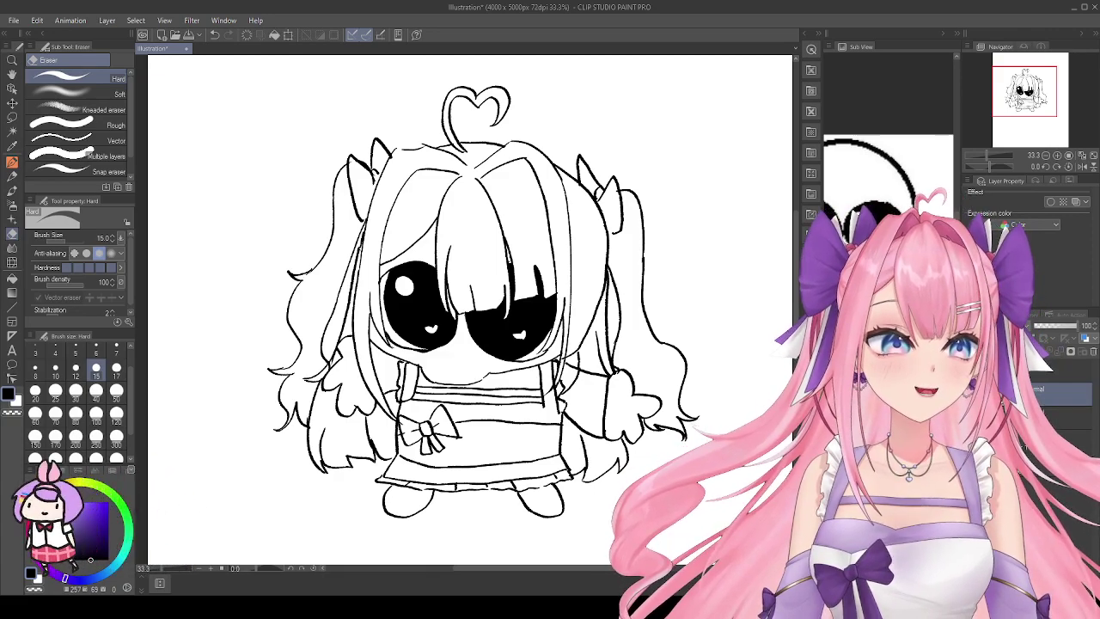
pyautogui.scroll(2, 930, 204)
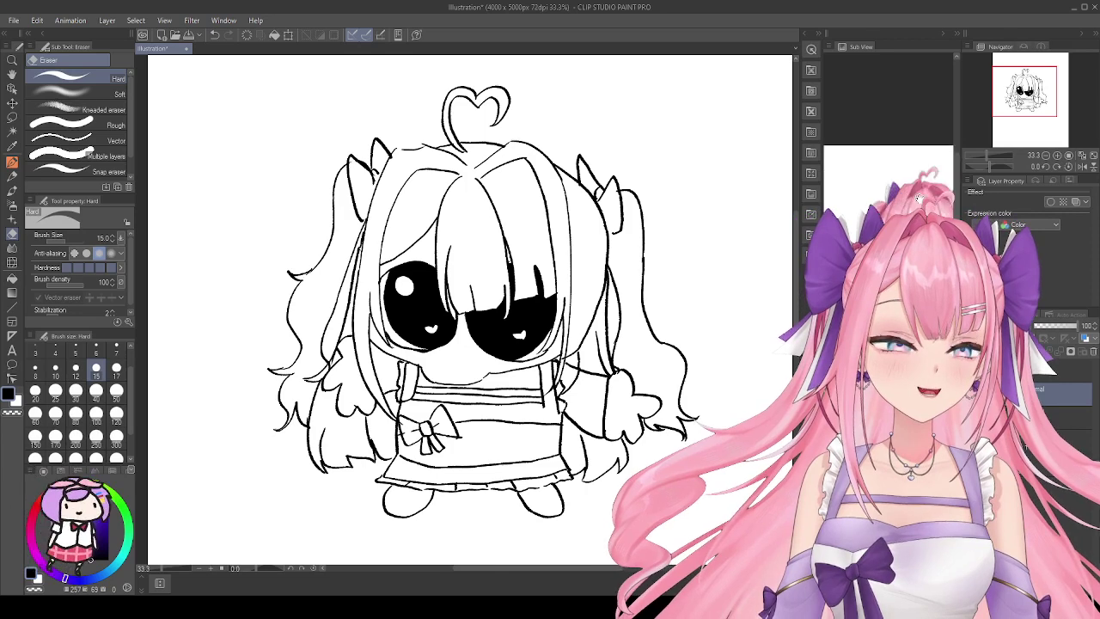
pyautogui.scroll(3, 889, 107)
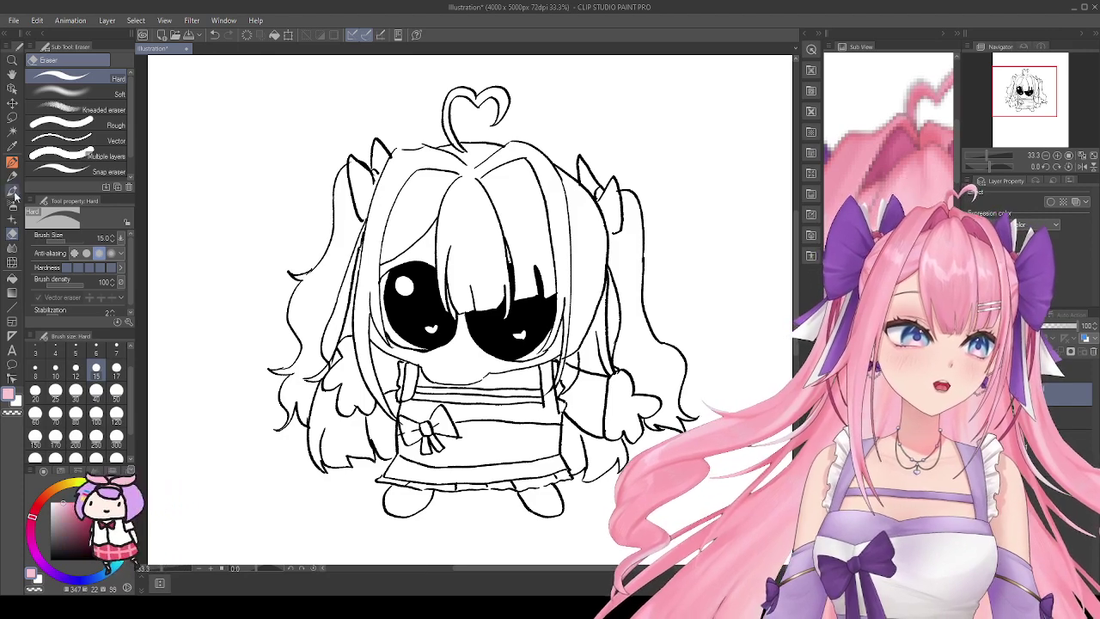
pyautogui.press('p')
pyautogui.scroll(-2, 78, 129)
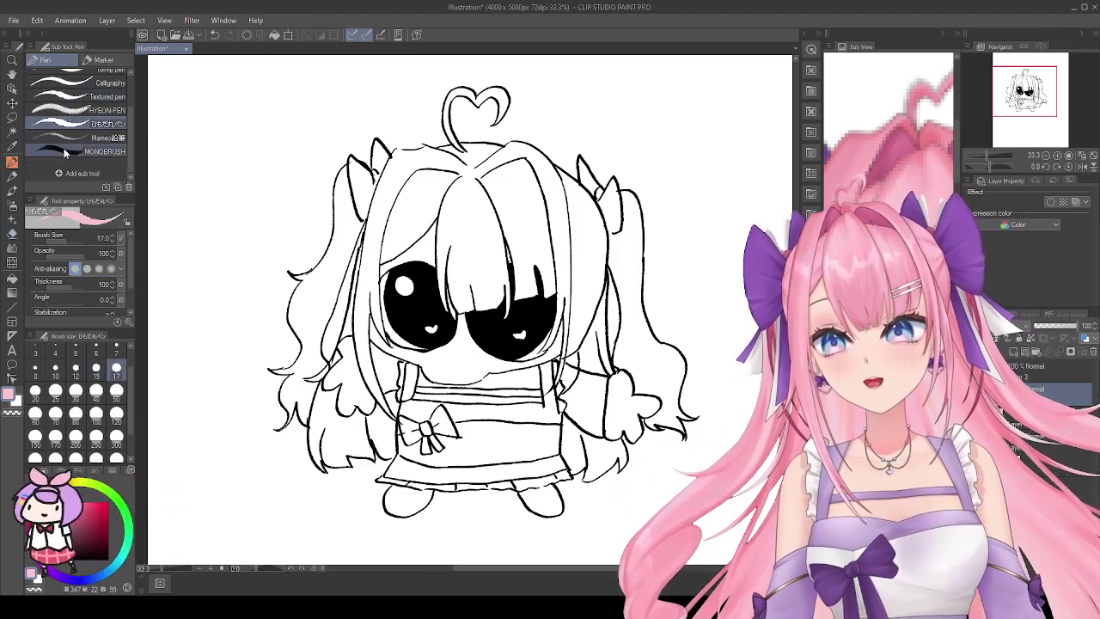
pyautogui.click(94, 151)
pyautogui.scroll(3, 420, 174)
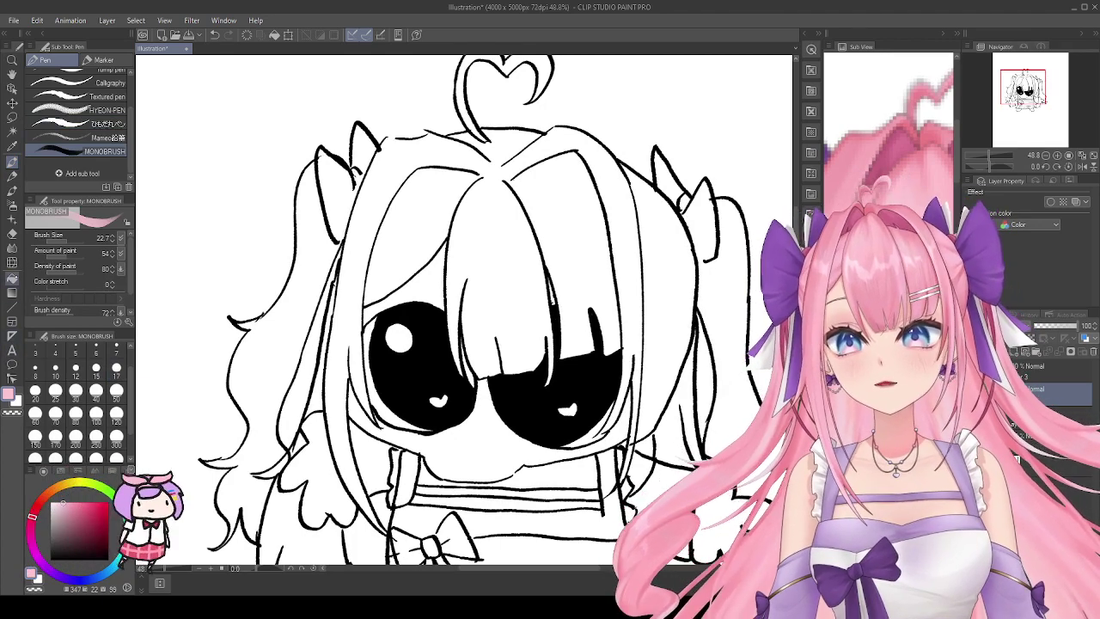
# Step: Try to fill the hair with light pink using Refer other layers, and undo the fill
pyautogui.press('g')
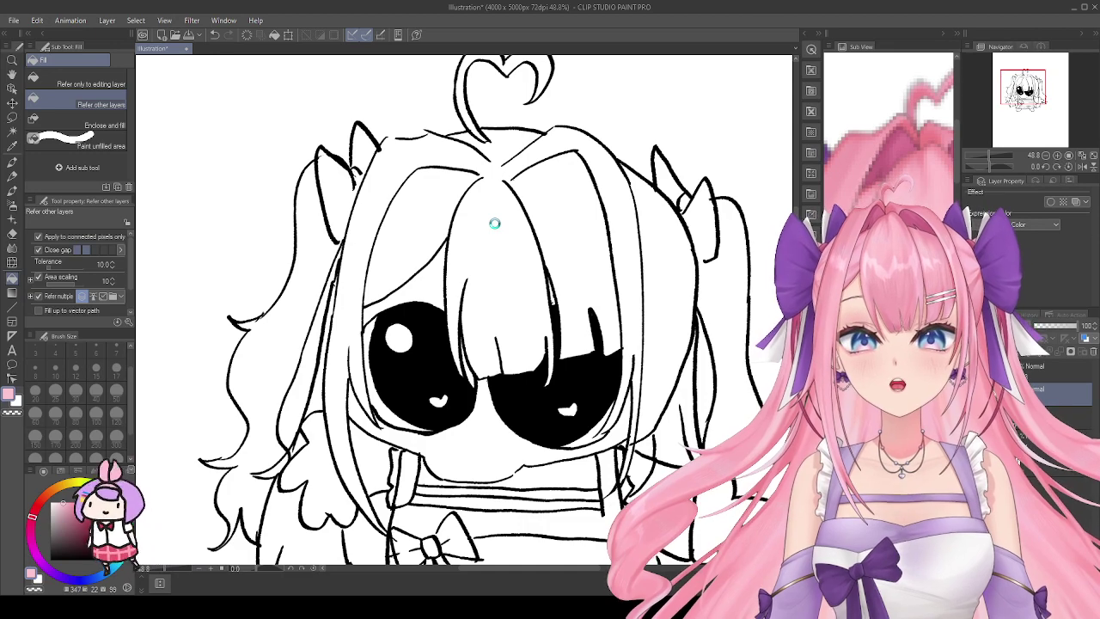
pyautogui.click(446, 220)
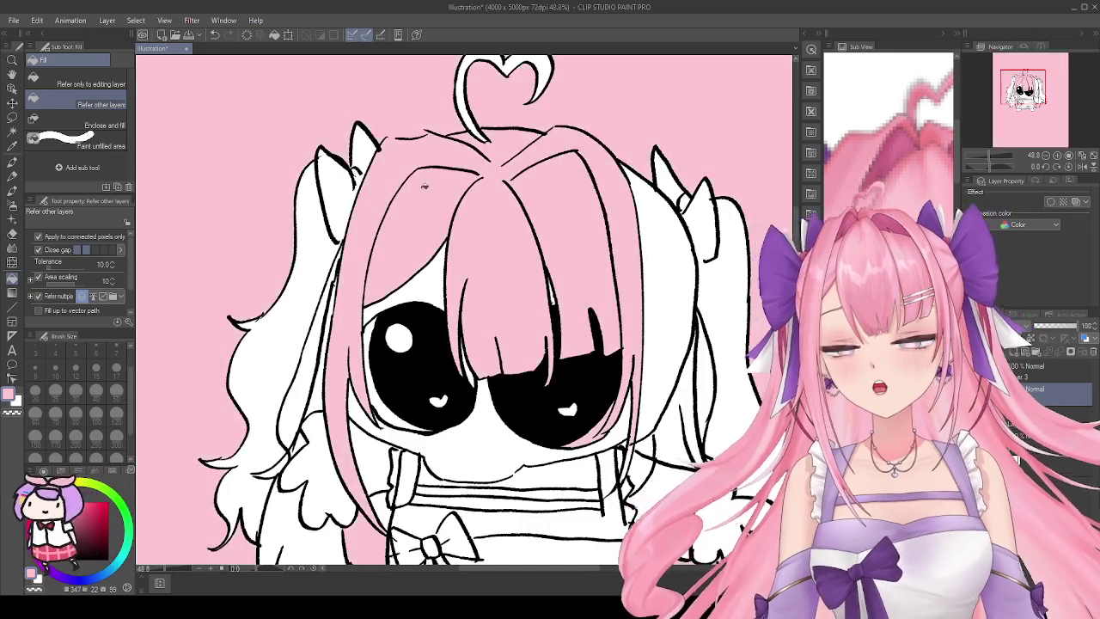
pyautogui.click(215, 35)
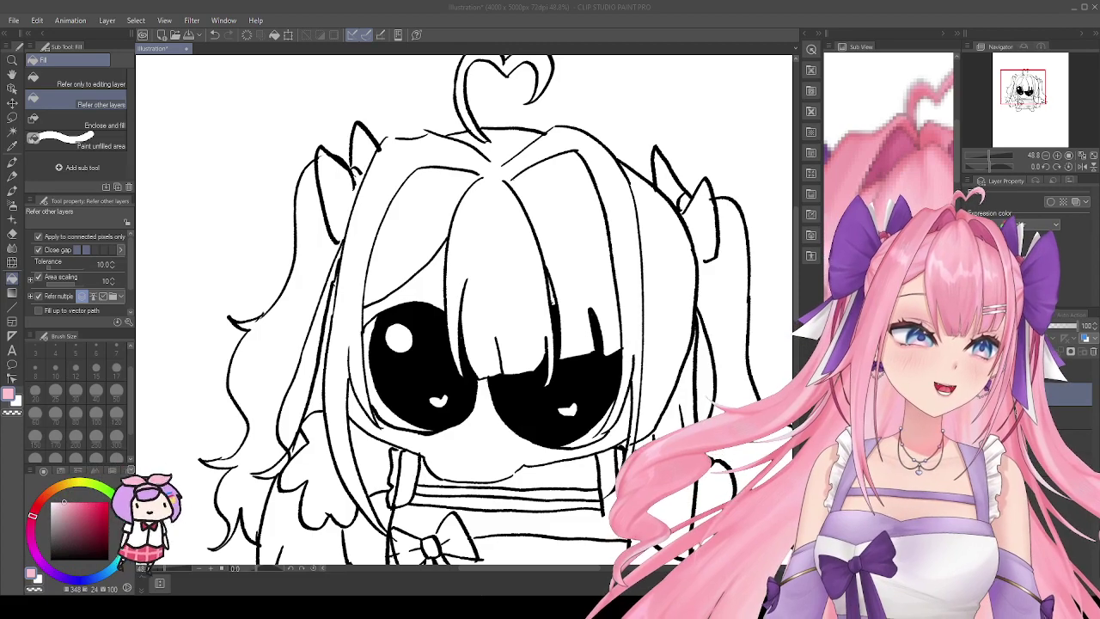
# Step: Paint the middle and both side sections of the fringe light pink with MONOBRUSH at size 100
pyautogui.press('p')
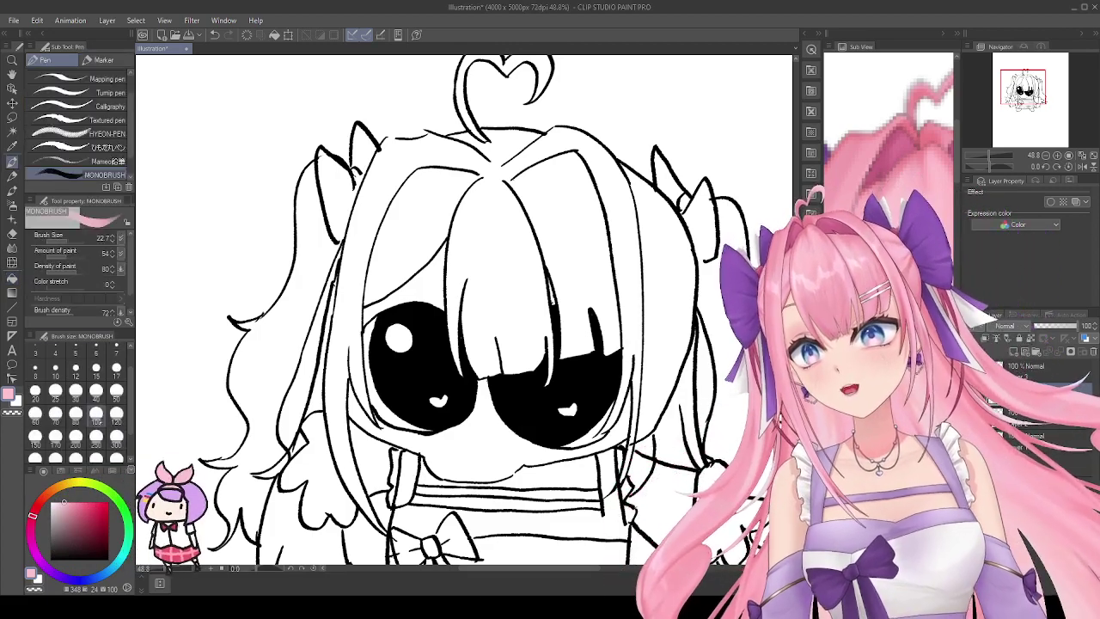
pyautogui.click(97, 413)
pyautogui.moveTo(486, 266)
pyautogui.mouseDown()
pyautogui.moveTo(526, 361)
pyautogui.moveTo(547, 368)
pyautogui.moveTo(469, 348)
pyautogui.moveTo(460, 320)
pyautogui.moveTo(471, 207)
pyautogui.mouseUp()
pyautogui.moveTo(455, 258)
pyautogui.mouseDown()
pyautogui.moveTo(464, 219)
pyautogui.moveTo(503, 181)
pyautogui.moveTo(496, 262)
pyautogui.moveTo(485, 207)
pyautogui.moveTo(497, 324)
pyautogui.moveTo(474, 301)
pyautogui.moveTo(457, 325)
pyautogui.moveTo(518, 270)
pyautogui.moveTo(524, 313)
pyautogui.moveTo(516, 211)
pyautogui.moveTo(532, 322)
pyautogui.moveTo(526, 230)
pyautogui.moveTo(554, 335)
pyautogui.mouseUp()
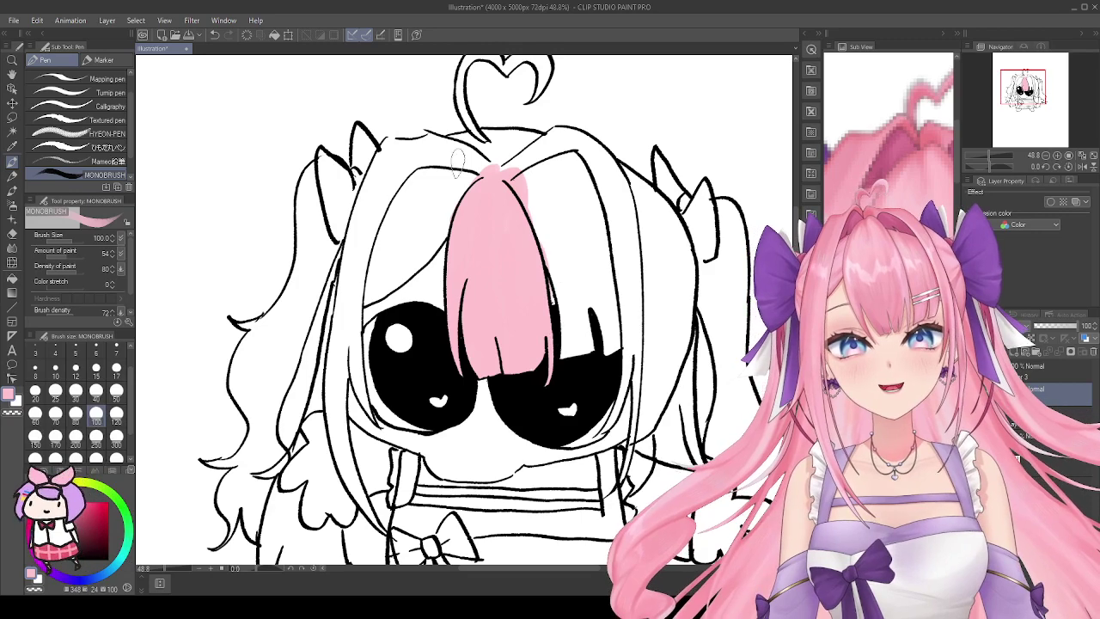
pyautogui.moveTo(533, 237)
pyautogui.mouseDown()
pyautogui.moveTo(562, 301)
pyautogui.moveTo(553, 249)
pyautogui.moveTo(566, 346)
pyautogui.moveTo(564, 281)
pyautogui.moveTo(569, 350)
pyautogui.moveTo(608, 325)
pyautogui.moveTo(611, 340)
pyautogui.moveTo(597, 325)
pyautogui.moveTo(617, 342)
pyautogui.moveTo(603, 277)
pyautogui.moveTo(527, 177)
pyautogui.moveTo(574, 182)
pyautogui.moveTo(584, 172)
pyautogui.moveTo(566, 159)
pyautogui.moveTo(596, 245)
pyautogui.mouseUp()
pyautogui.moveTo(447, 216)
pyautogui.mouseDown()
pyautogui.moveTo(471, 184)
pyautogui.moveTo(403, 209)
pyautogui.moveTo(407, 198)
pyautogui.moveTo(387, 249)
pyautogui.moveTo(363, 266)
pyautogui.moveTo(404, 251)
pyautogui.moveTo(361, 293)
pyautogui.moveTo(416, 245)
pyautogui.mouseUp()
pyautogui.moveTo(389, 284)
pyautogui.mouseDown()
pyautogui.moveTo(421, 258)
pyautogui.moveTo(424, 213)
pyautogui.mouseUp()
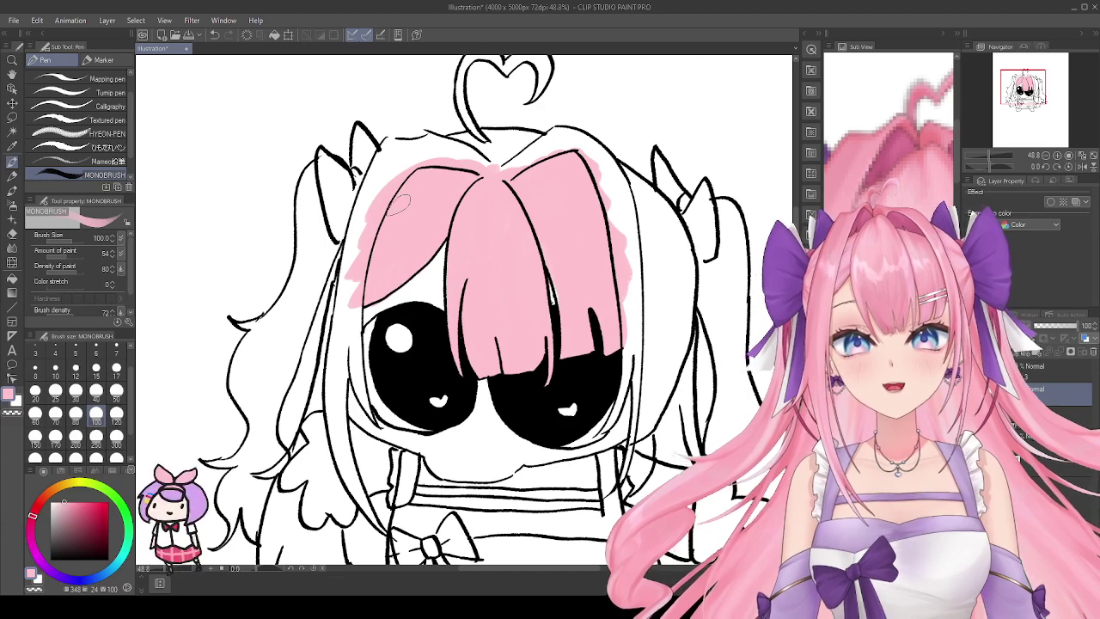
# Step: Extend the pink over the top of the head and along the strand on the right-hand side of the fringe
pyautogui.moveTo(508, 163)
pyautogui.mouseDown()
pyautogui.moveTo(459, 154)
pyautogui.moveTo(496, 148)
pyautogui.moveTo(455, 153)
pyautogui.moveTo(496, 145)
pyautogui.moveTo(561, 161)
pyautogui.moveTo(561, 144)
pyautogui.moveTo(550, 144)
pyautogui.moveTo(560, 139)
pyautogui.mouseUp()
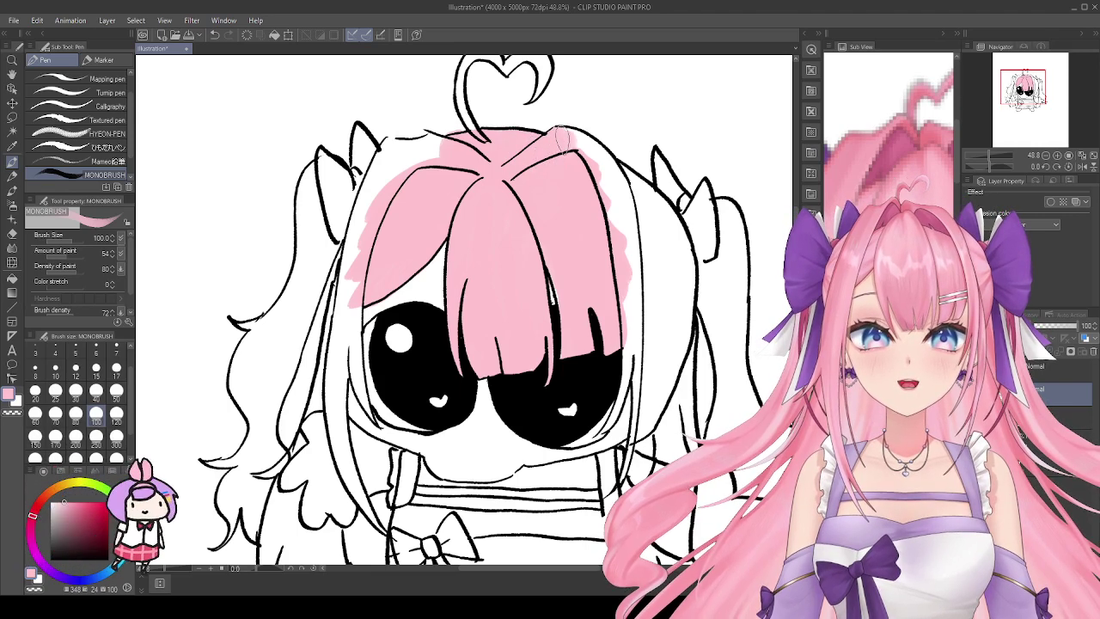
pyautogui.moveTo(602, 205)
pyautogui.mouseDown()
pyautogui.moveTo(568, 137)
pyautogui.moveTo(591, 155)
pyautogui.moveTo(603, 205)
pyautogui.moveTo(581, 141)
pyautogui.moveTo(621, 275)
pyautogui.moveTo(601, 232)
pyautogui.moveTo(632, 258)
pyautogui.mouseUp()
pyautogui.moveTo(606, 176); pyautogui.dragTo(643, 279)
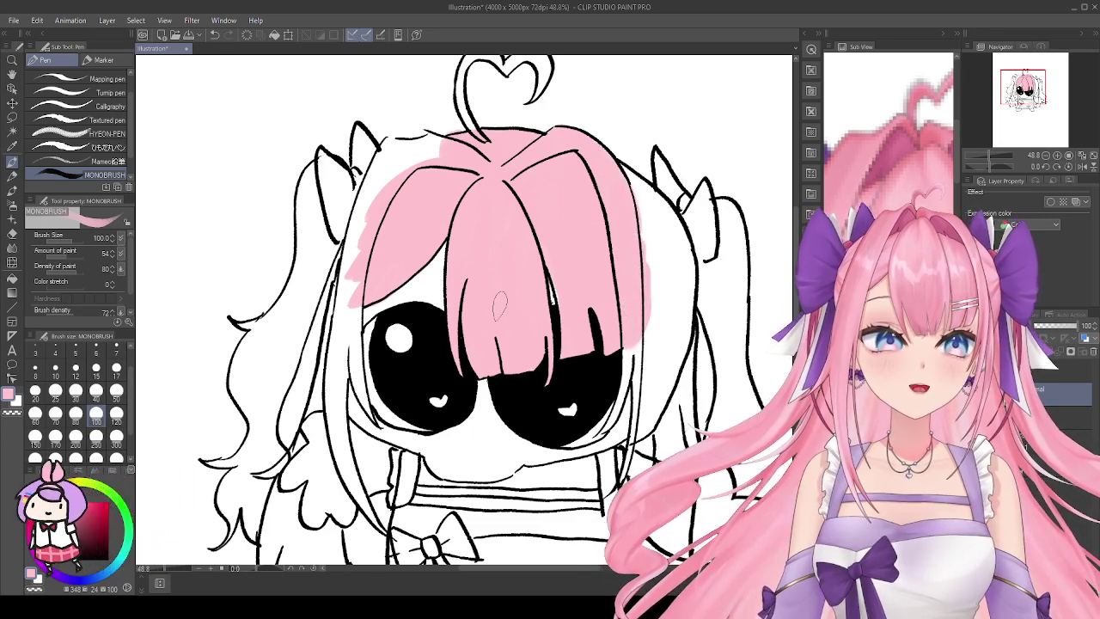
# Step: Paint the outer hair section on the right-hand side of the head pink down to its tip at brush size 80
pyautogui.click(75, 412)
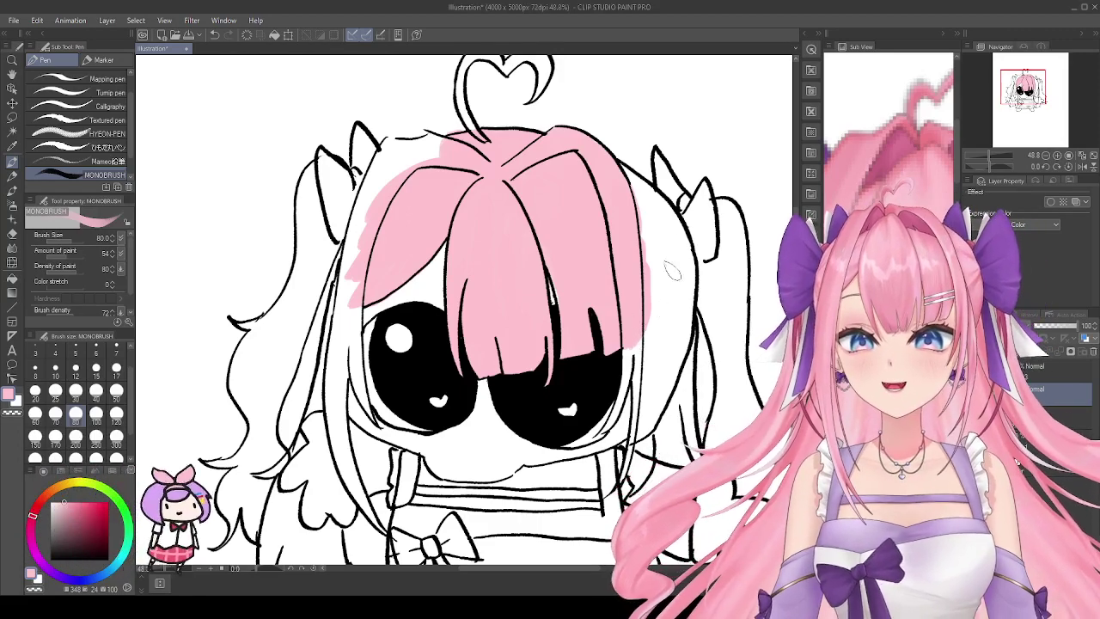
pyautogui.moveTo(637, 172); pyautogui.dragTo(657, 228)
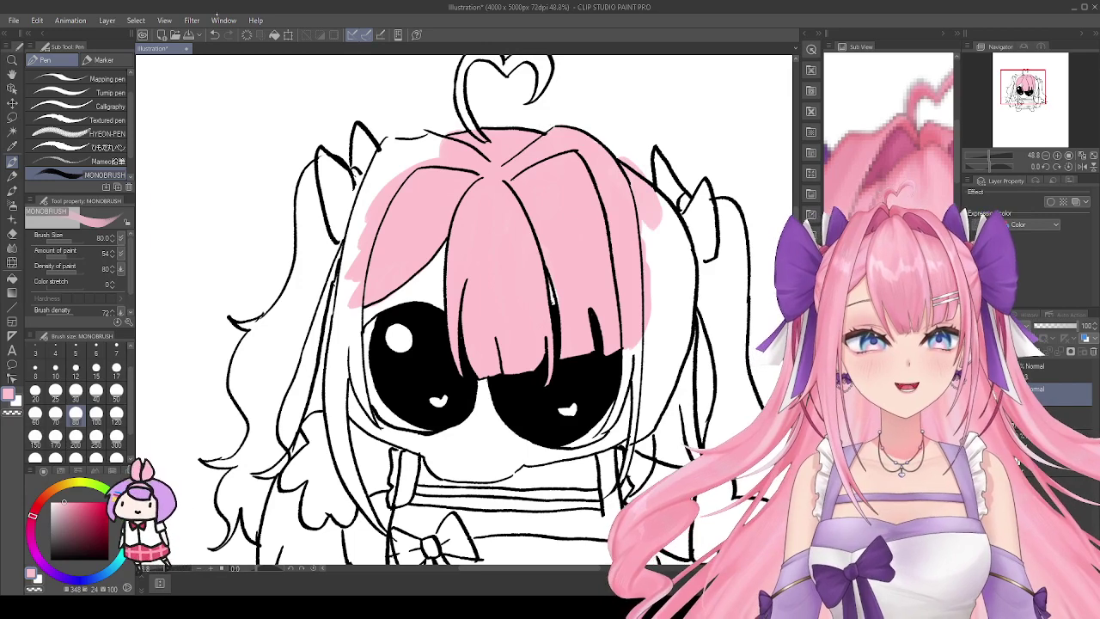
pyautogui.hotkey('ctrl', 'z')
pyautogui.moveTo(621, 172); pyautogui.dragTo(664, 252)
pyautogui.moveTo(639, 195); pyautogui.dragTo(670, 336)
pyautogui.moveTo(650, 200)
pyautogui.mouseDown()
pyautogui.moveTo(672, 292)
pyautogui.moveTo(653, 200)
pyautogui.moveTo(681, 267)
pyautogui.moveTo(672, 225)
pyautogui.moveTo(676, 314)
pyautogui.moveTo(668, 298)
pyautogui.moveTo(653, 358)
pyautogui.moveTo(654, 303)
pyautogui.moveTo(646, 361)
pyautogui.mouseUp()
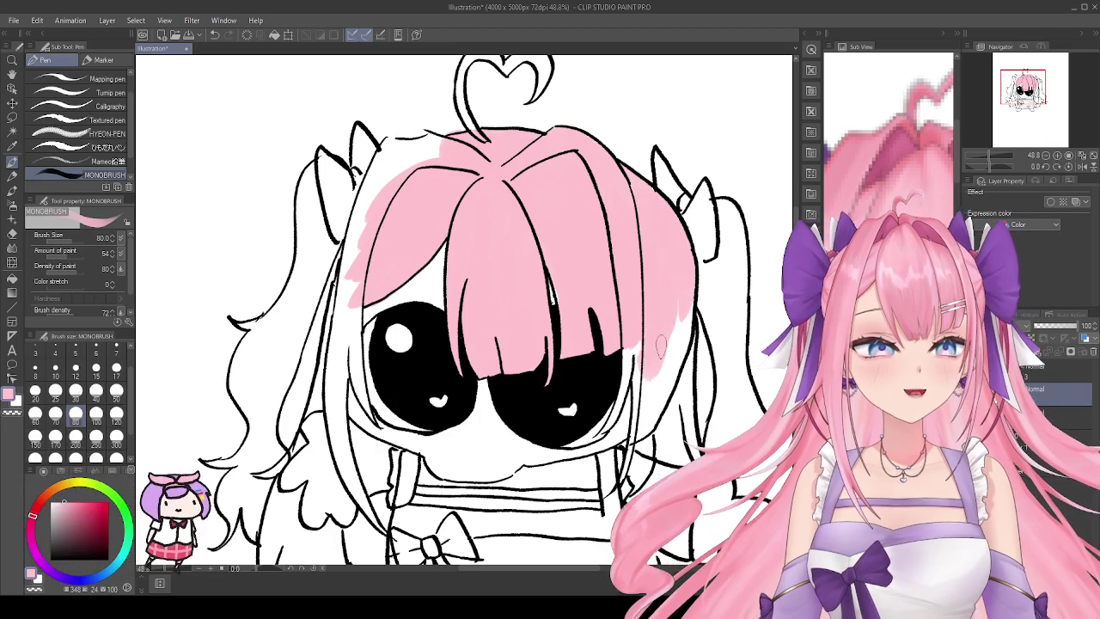
pyautogui.moveTo(680, 297); pyautogui.dragTo(653, 400)
pyautogui.moveTo(684, 322)
pyautogui.mouseDown()
pyautogui.moveTo(655, 404)
pyautogui.moveTo(643, 348)
pyautogui.moveTo(641, 400)
pyautogui.moveTo(645, 369)
pyautogui.mouseUp()
# Step: Paint the thin strands beside the right-hand eye and the loose hair behind the right-hand cheek pink at brush size 40
pyautogui.click(96, 391)
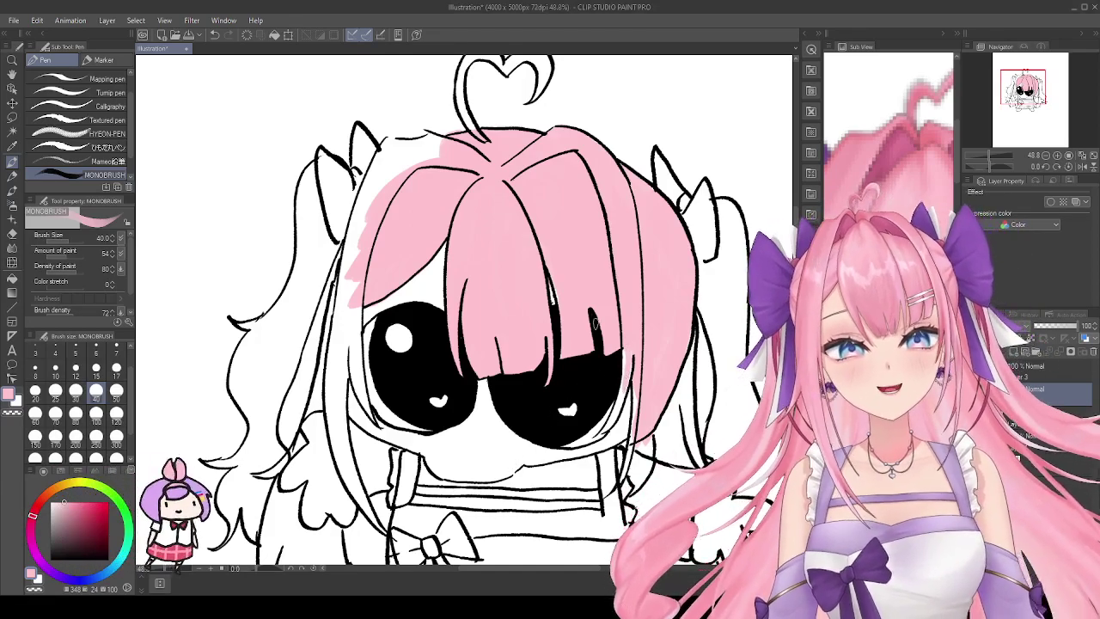
pyautogui.scroll(-2, 563, 276)
pyautogui.scroll(4, 629, 401)
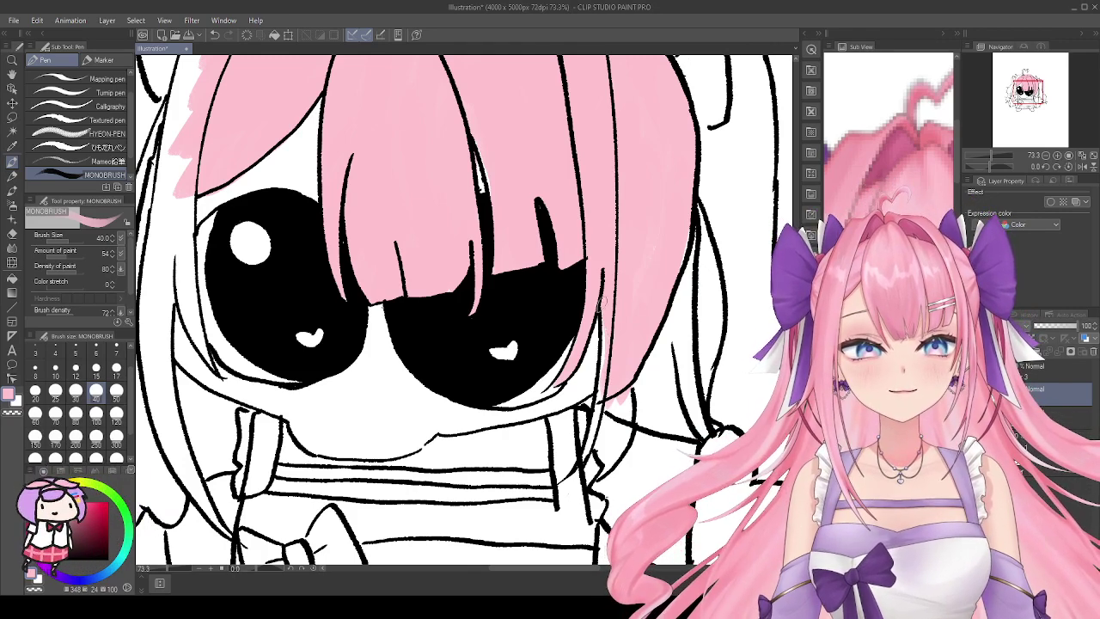
pyautogui.click(215, 34)
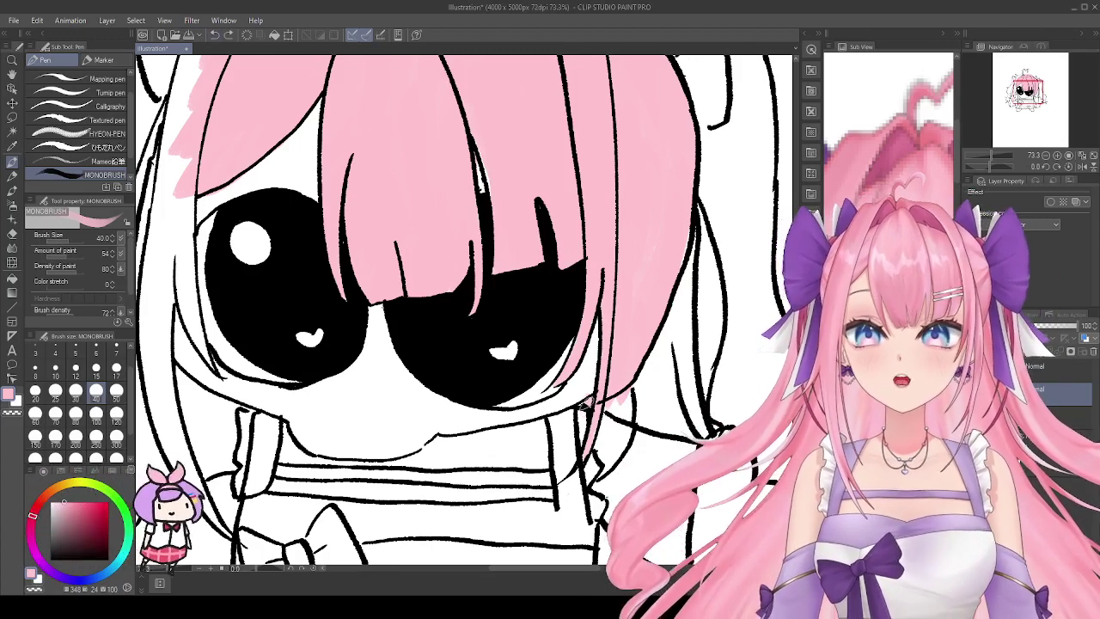
pyautogui.moveTo(617, 404)
pyautogui.mouseDown()
pyautogui.moveTo(649, 409)
pyautogui.moveTo(655, 392)
pyautogui.mouseUp()
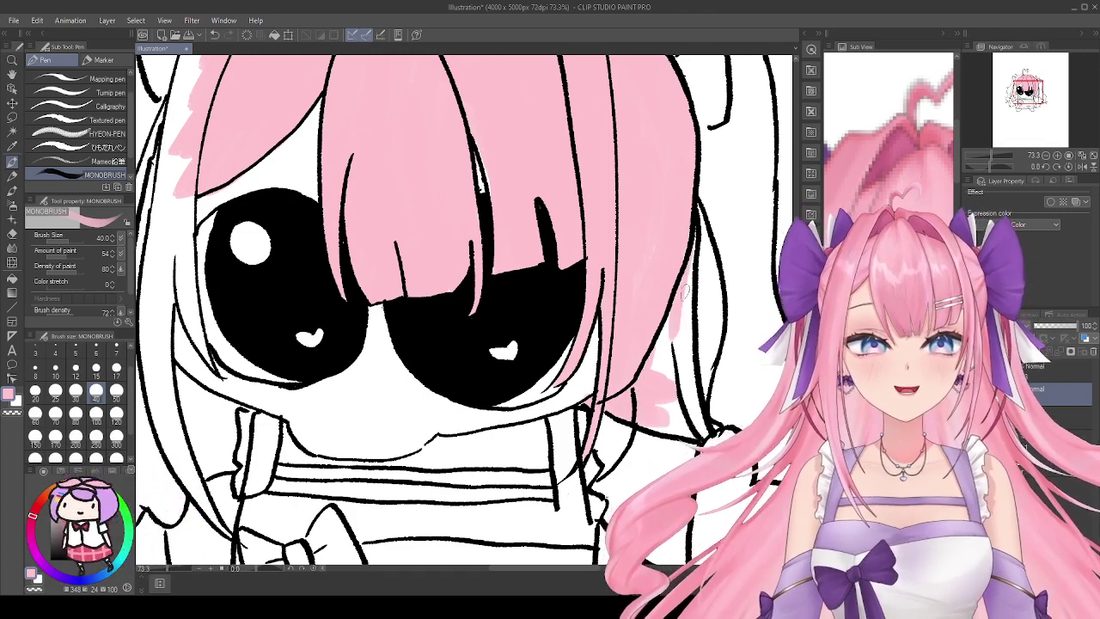
pyautogui.moveTo(686, 284)
pyautogui.mouseDown()
pyautogui.moveTo(683, 379)
pyautogui.moveTo(666, 297)
pyautogui.moveTo(658, 326)
pyautogui.mouseUp()
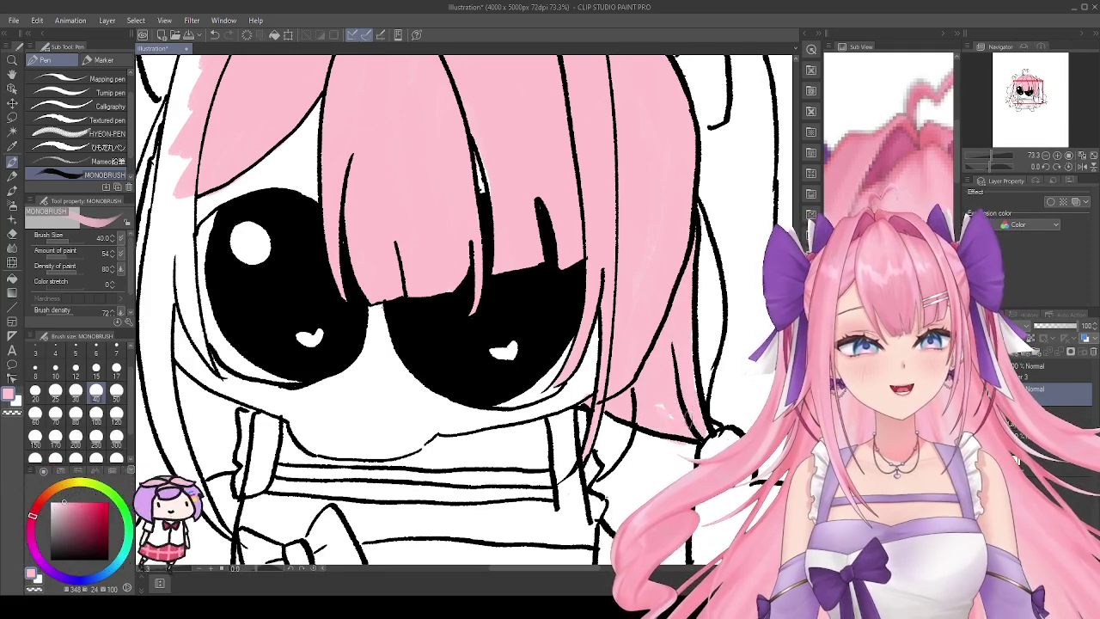
pyautogui.scroll(-3, 595, 348)
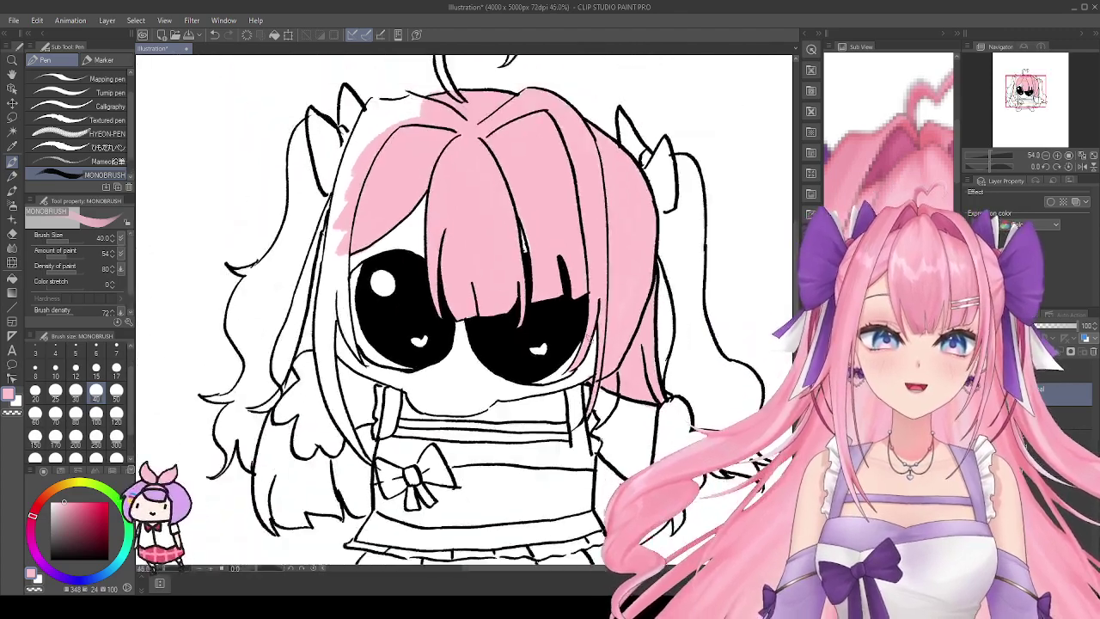
# Step: Paint the unfilled crown on the left-hand side pink up to the head outline beside the hair ribbon
pyautogui.scroll(-3, 595, 348)
pyautogui.scroll(4, 387, 166)
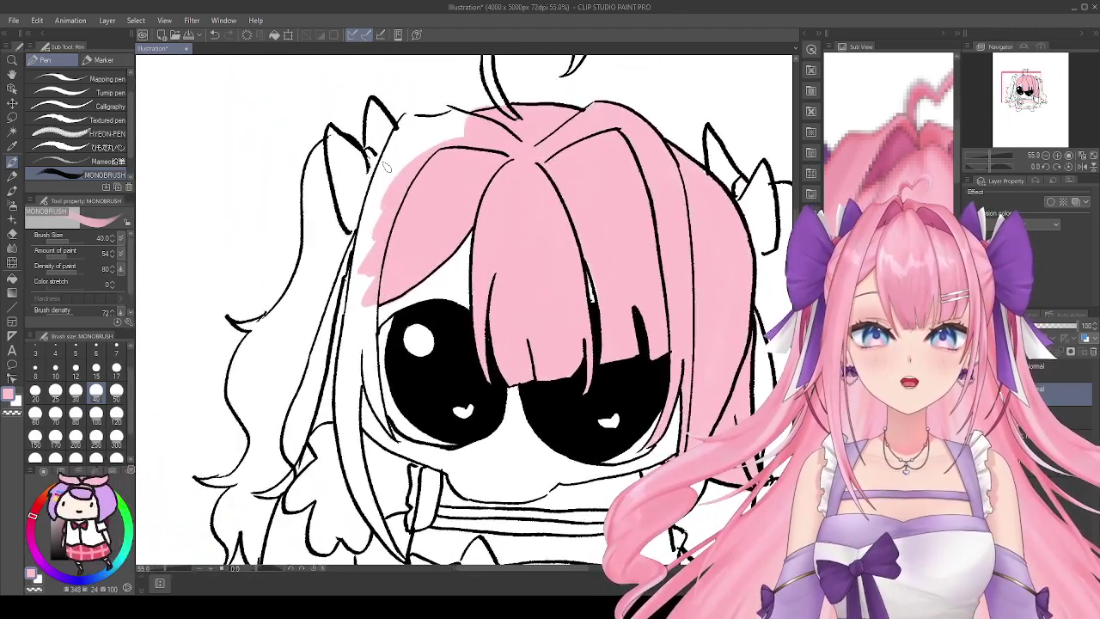
pyautogui.scroll(1, 387, 167)
pyautogui.moveTo(416, 102)
pyautogui.mouseDown()
pyautogui.moveTo(486, 112)
pyautogui.moveTo(470, 102)
pyautogui.moveTo(483, 107)
pyautogui.moveTo(463, 113)
pyautogui.moveTo(486, 118)
pyautogui.moveTo(403, 129)
pyautogui.moveTo(405, 112)
pyautogui.moveTo(384, 193)
pyautogui.moveTo(411, 178)
pyautogui.moveTo(386, 210)
pyautogui.moveTo(405, 140)
pyautogui.moveTo(364, 225)
pyautogui.mouseUp()
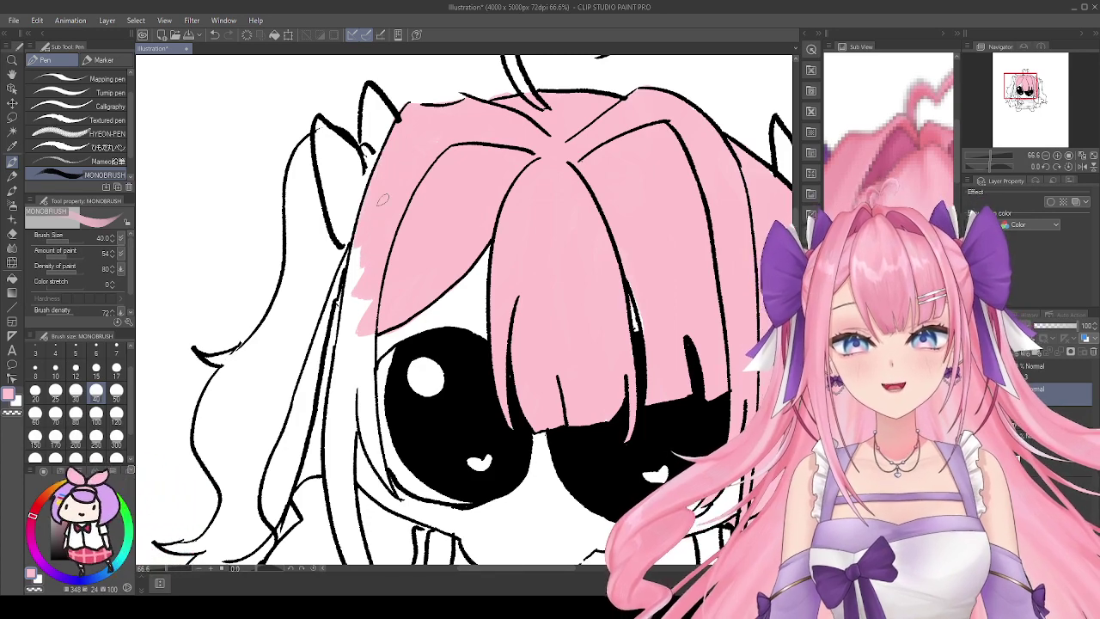
pyautogui.scroll(-3, 382, 199)
pyautogui.scroll(3, 336, 311)
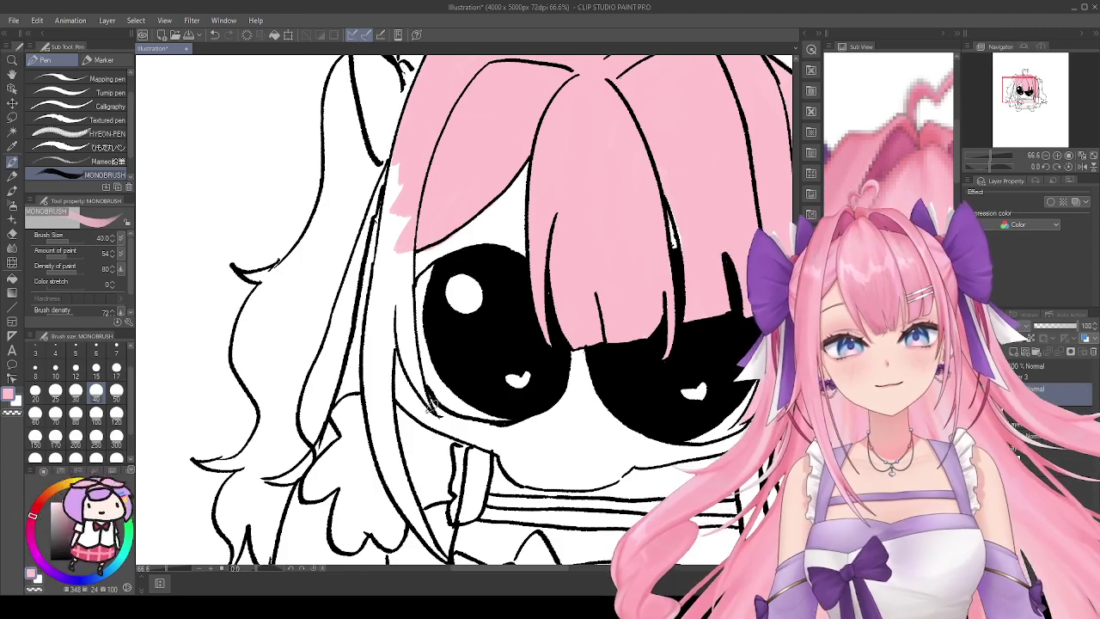
# Step: Paint the thin strands beside the left-hand eye and the long side lock next to them pink down to the tip at brush size 40
pyautogui.moveTo(427, 395)
pyautogui.mouseDown()
pyautogui.moveTo(396, 283)
pyautogui.moveTo(406, 322)
pyautogui.moveTo(400, 148)
pyautogui.moveTo(378, 313)
pyautogui.moveTo(388, 361)
pyautogui.mouseUp()
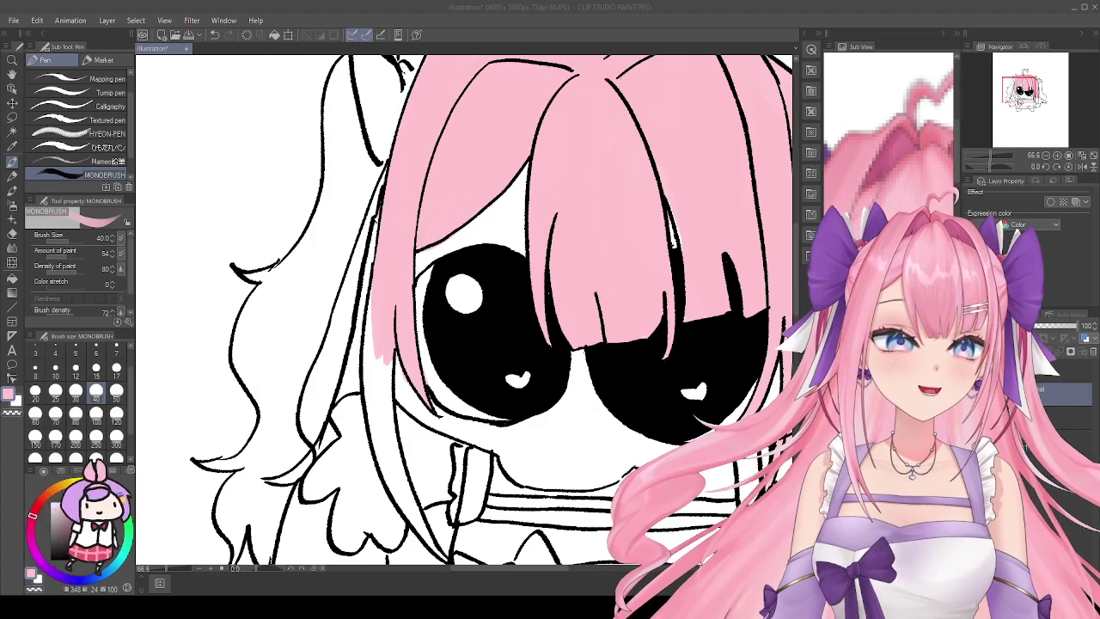
pyautogui.scroll(-3, 456, 357)
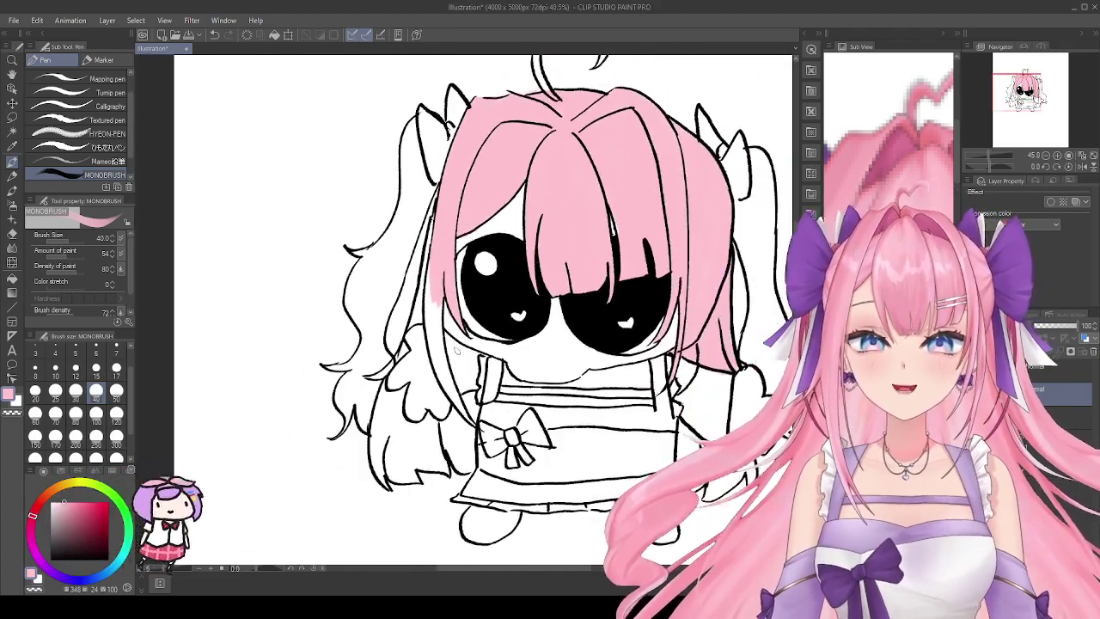
pyautogui.scroll(3, 456, 357)
pyautogui.scroll(1, 456, 356)
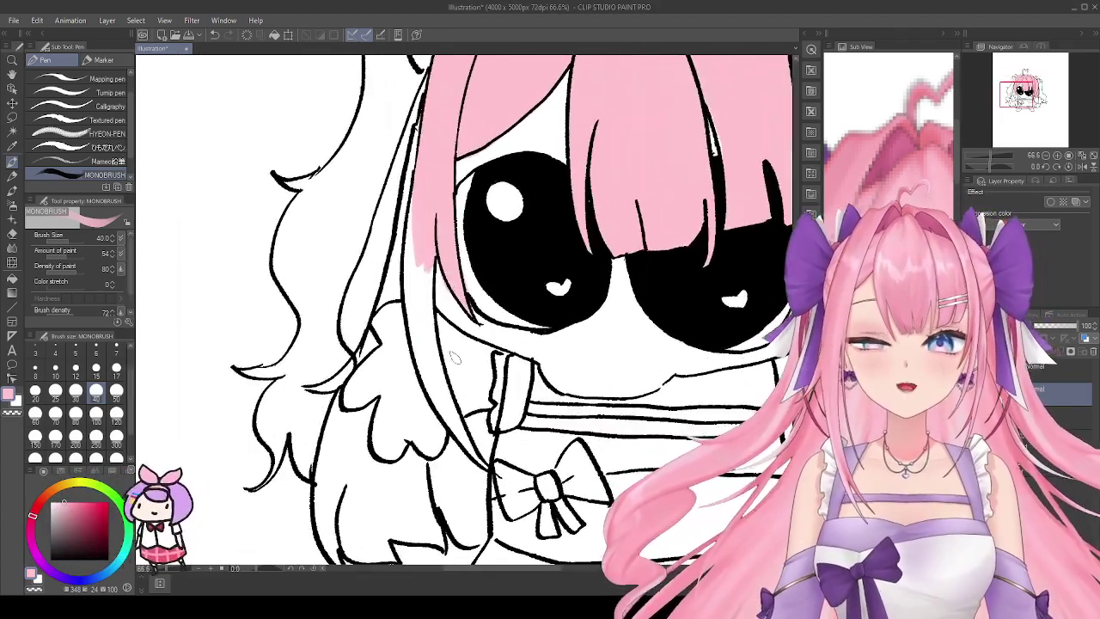
pyautogui.moveTo(414, 193); pyautogui.dragTo(418, 293)
pyautogui.moveTo(411, 215); pyautogui.dragTo(429, 315)
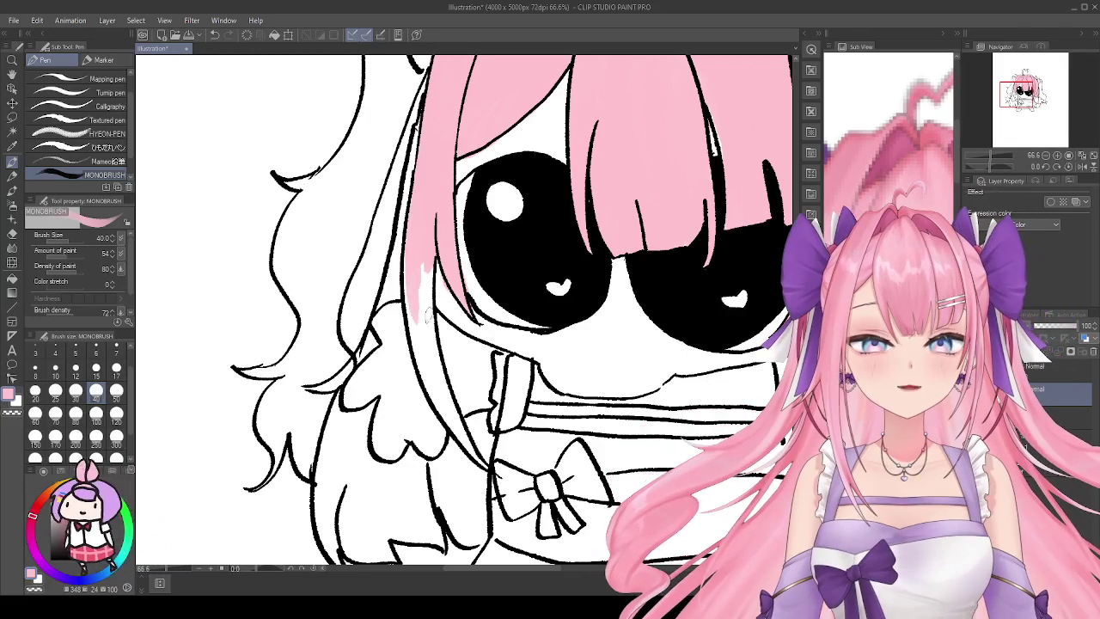
pyautogui.moveTo(412, 275); pyautogui.dragTo(421, 353)
pyautogui.moveTo(411, 231); pyautogui.dragTo(426, 358)
pyautogui.moveTo(426, 265)
pyautogui.mouseDown()
pyautogui.moveTo(431, 322)
pyautogui.moveTo(440, 379)
pyautogui.mouseUp()
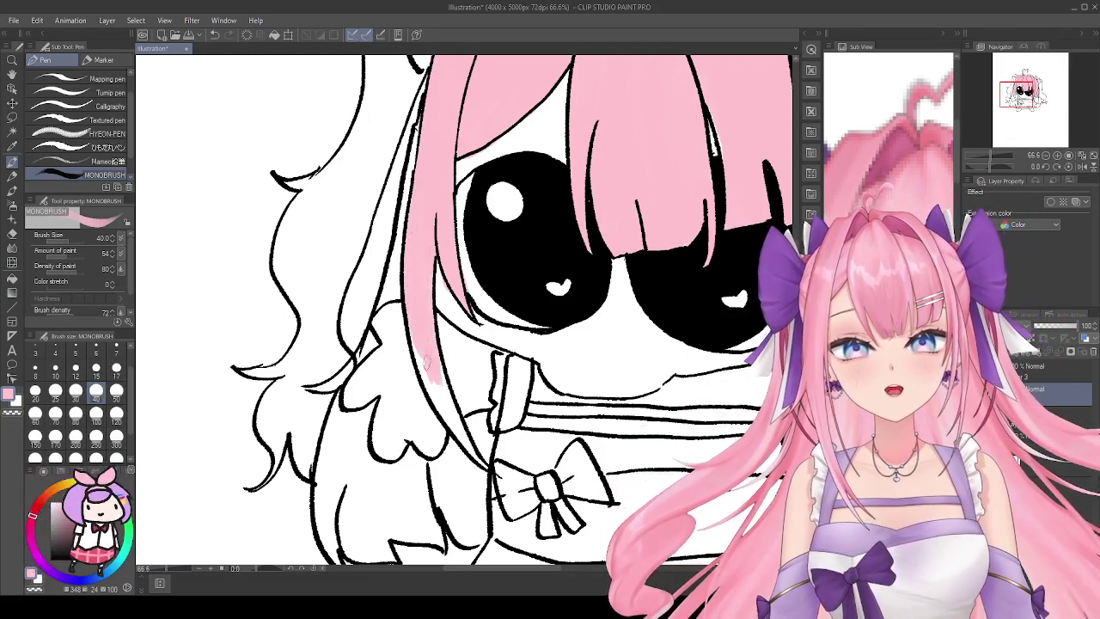
pyautogui.moveTo(411, 316); pyautogui.dragTo(455, 431)
pyautogui.moveTo(423, 360); pyautogui.dragTo(464, 437)
pyautogui.moveTo(440, 366); pyautogui.dragTo(481, 464)
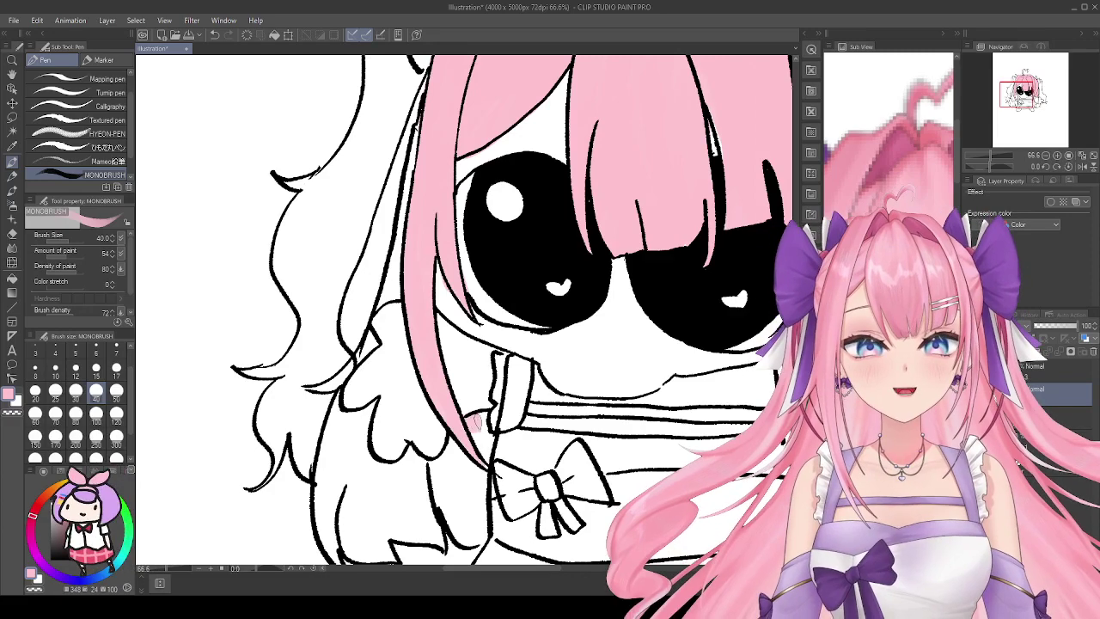
# Step: Paint the back hair section between the left-hand sleeve and the dress pink down to its lower edge
pyautogui.moveTo(487, 414)
pyautogui.mouseDown()
pyautogui.moveTo(489, 464)
pyautogui.moveTo(493, 455)
pyautogui.mouseUp()
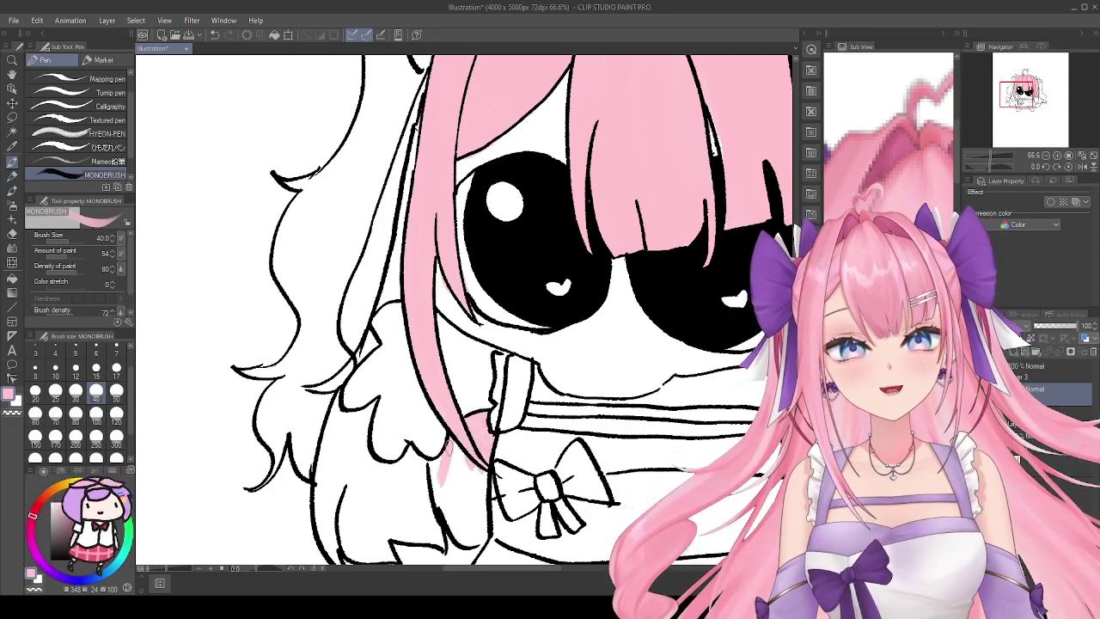
pyautogui.moveTo(444, 465); pyautogui.dragTo(435, 472)
pyautogui.moveTo(451, 513)
pyautogui.mouseDown()
pyautogui.moveTo(458, 533)
pyautogui.moveTo(447, 504)
pyautogui.moveTo(468, 540)
pyautogui.moveTo(478, 536)
pyautogui.moveTo(476, 497)
pyautogui.moveTo(454, 455)
pyautogui.moveTo(455, 526)
pyautogui.mouseUp()
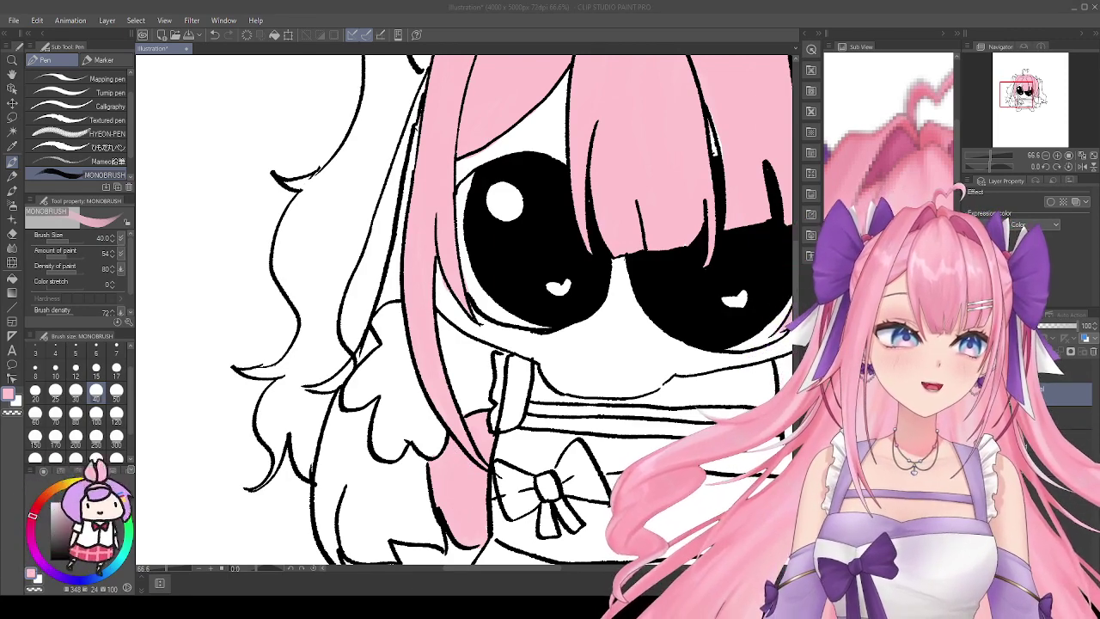
pyautogui.moveTo(418, 113)
pyautogui.mouseDown()
pyautogui.moveTo(391, 301)
pyautogui.moveTo(401, 243)
pyautogui.moveTo(379, 288)
pyautogui.mouseUp()
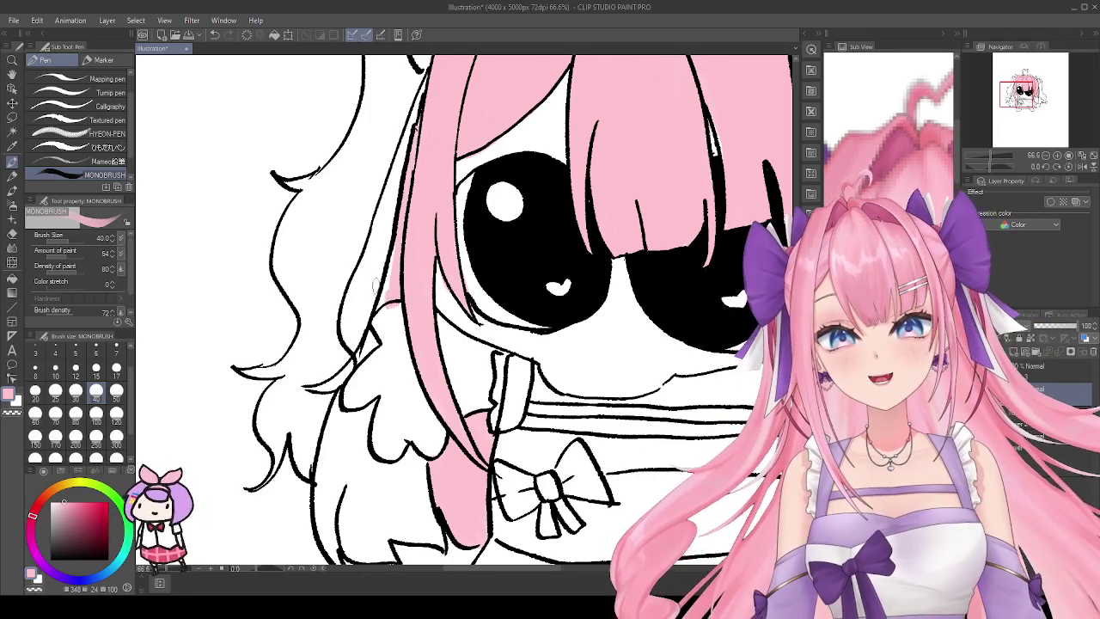
pyautogui.click(215, 35)
pyautogui.click(215, 34)
pyautogui.click(215, 34)
pyautogui.click(229, 34)
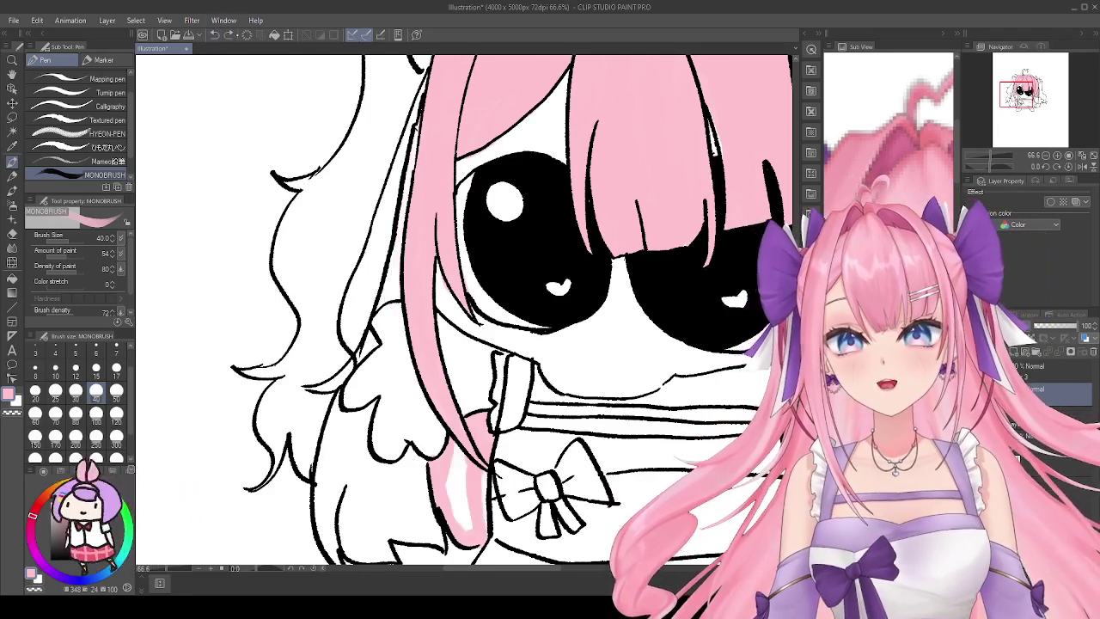
pyautogui.click(228, 34)
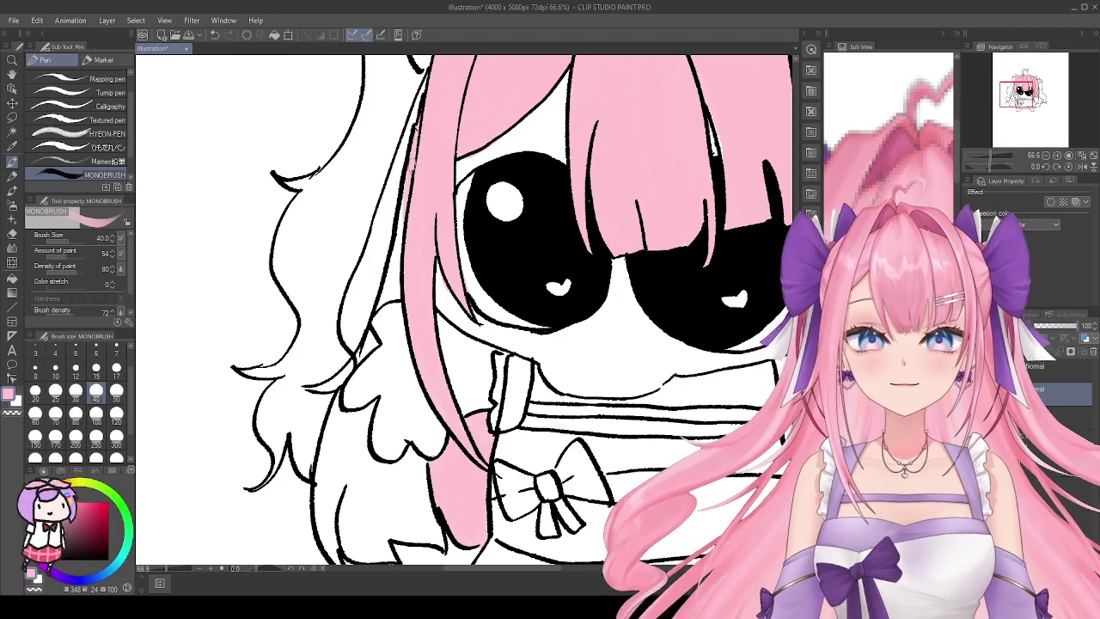
# Step: Paint the narrow hair strip behind the left-hand side lock and the loose wisp above the sleeve pink
pyautogui.moveTo(400, 203); pyautogui.dragTo(389, 297)
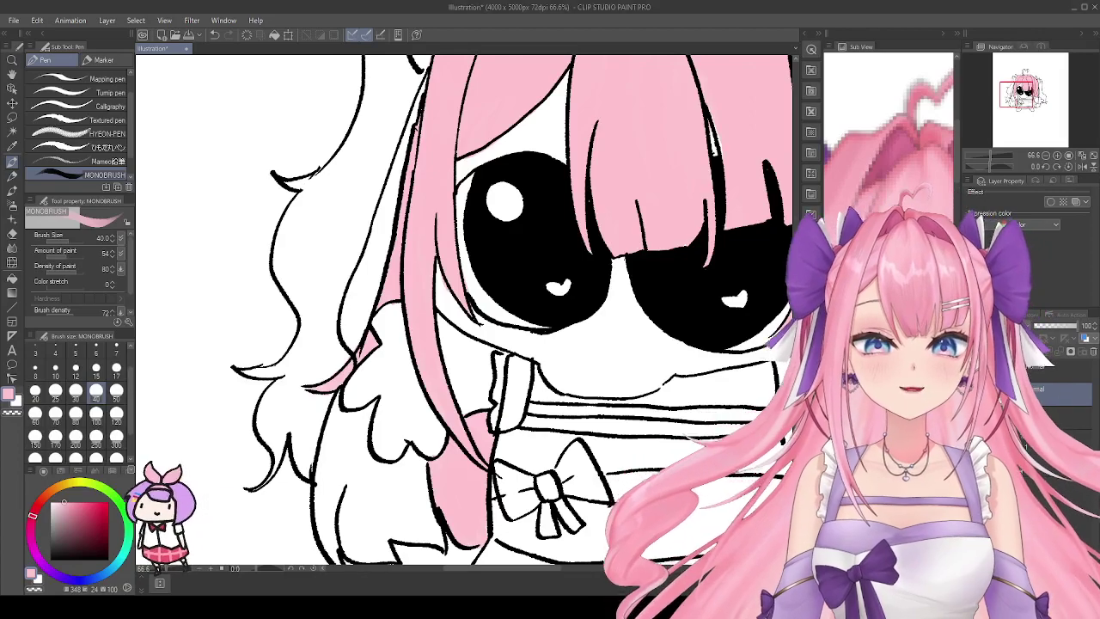
pyautogui.scroll(-3, 513, 250)
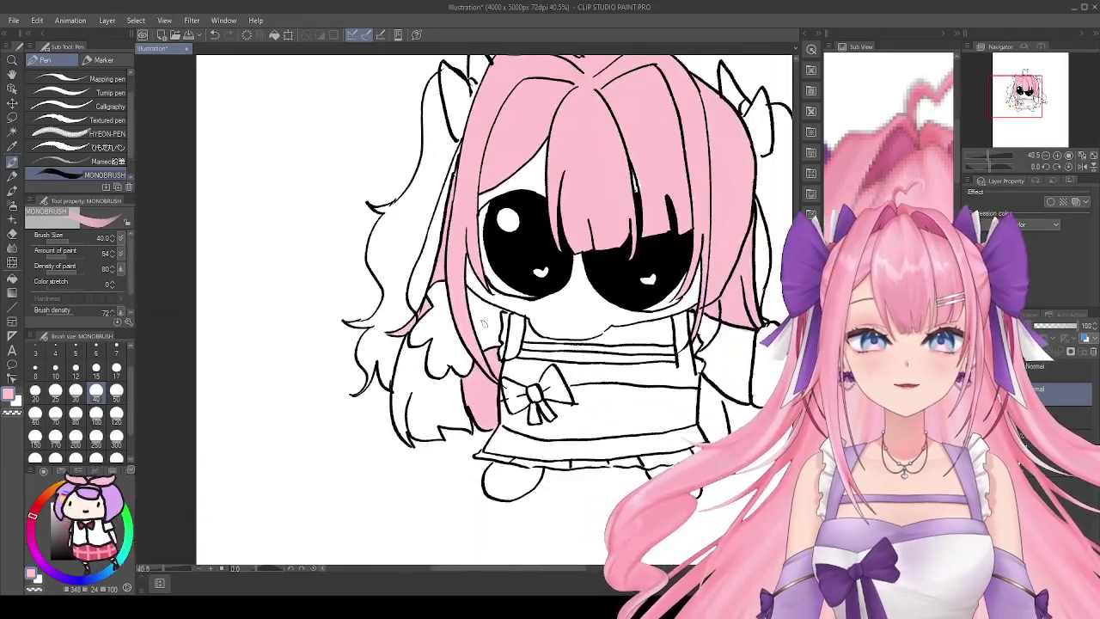
# Step: Paint the whole back hair section below the left-hand sleeve pink, following the scalloped cuff and the jagged hair tips
pyautogui.scroll(4, 439, 389)
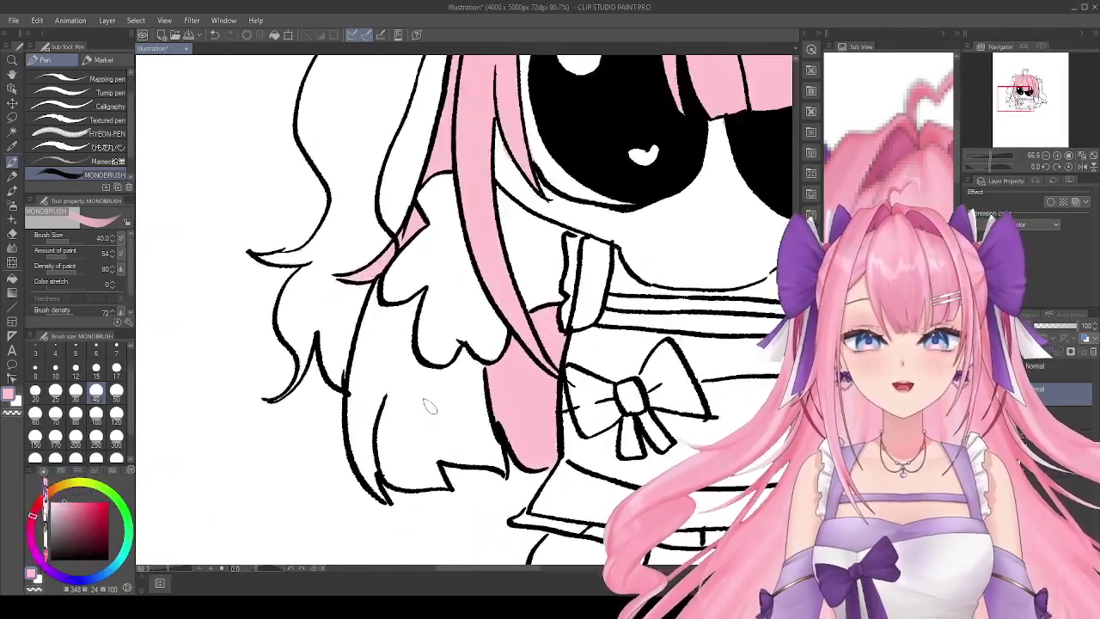
pyautogui.moveTo(371, 272); pyautogui.dragTo(367, 429)
pyautogui.moveTo(366, 309); pyautogui.dragTo(363, 437)
pyautogui.moveTo(344, 366)
pyautogui.mouseDown()
pyautogui.moveTo(349, 456)
pyautogui.moveTo(382, 512)
pyautogui.moveTo(358, 456)
pyautogui.moveTo(374, 482)
pyautogui.moveTo(368, 406)
pyautogui.moveTo(376, 423)
pyautogui.moveTo(381, 344)
pyautogui.mouseUp()
pyautogui.moveTo(375, 300); pyautogui.dragTo(396, 297)
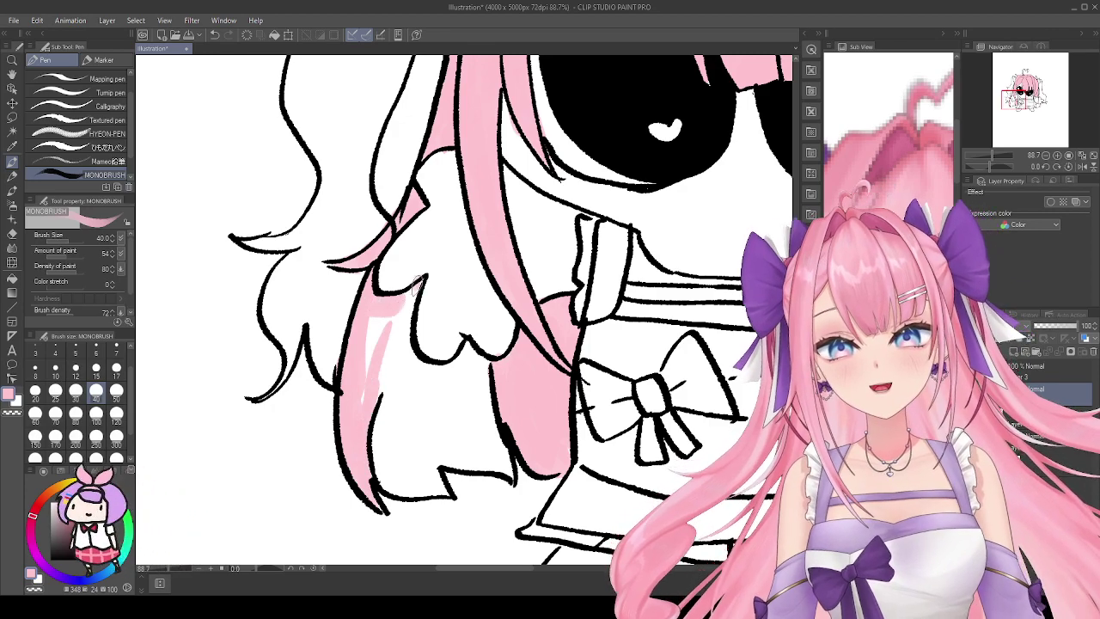
pyautogui.moveTo(400, 344); pyautogui.dragTo(411, 279)
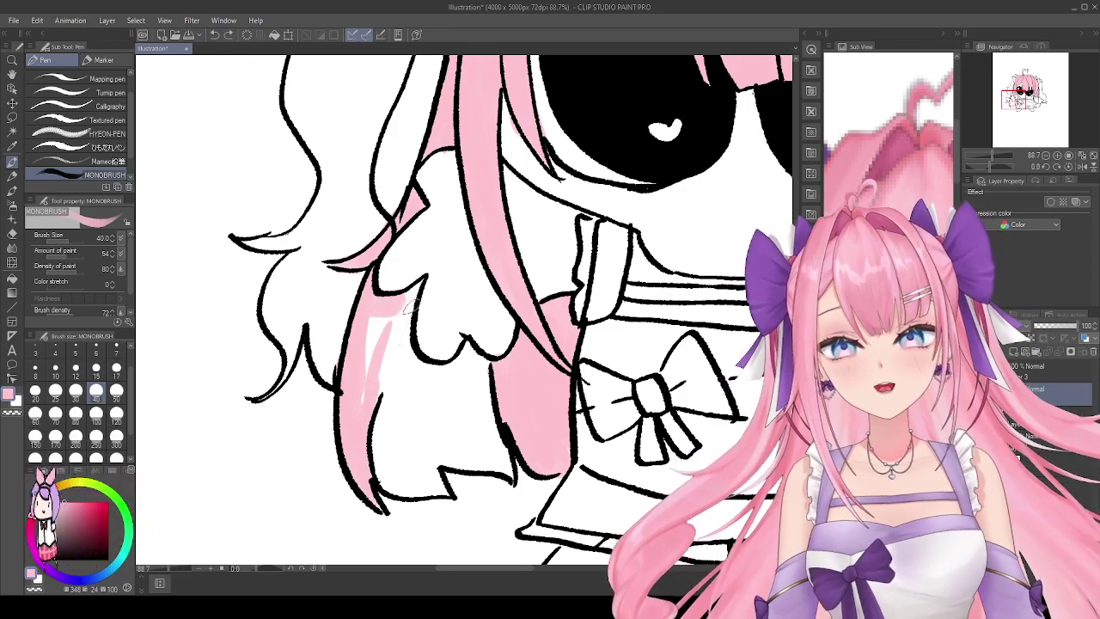
pyautogui.moveTo(424, 277)
pyautogui.mouseDown()
pyautogui.moveTo(402, 329)
pyautogui.moveTo(406, 296)
pyautogui.moveTo(381, 377)
pyautogui.moveTo(369, 360)
pyautogui.moveTo(382, 331)
pyautogui.mouseUp()
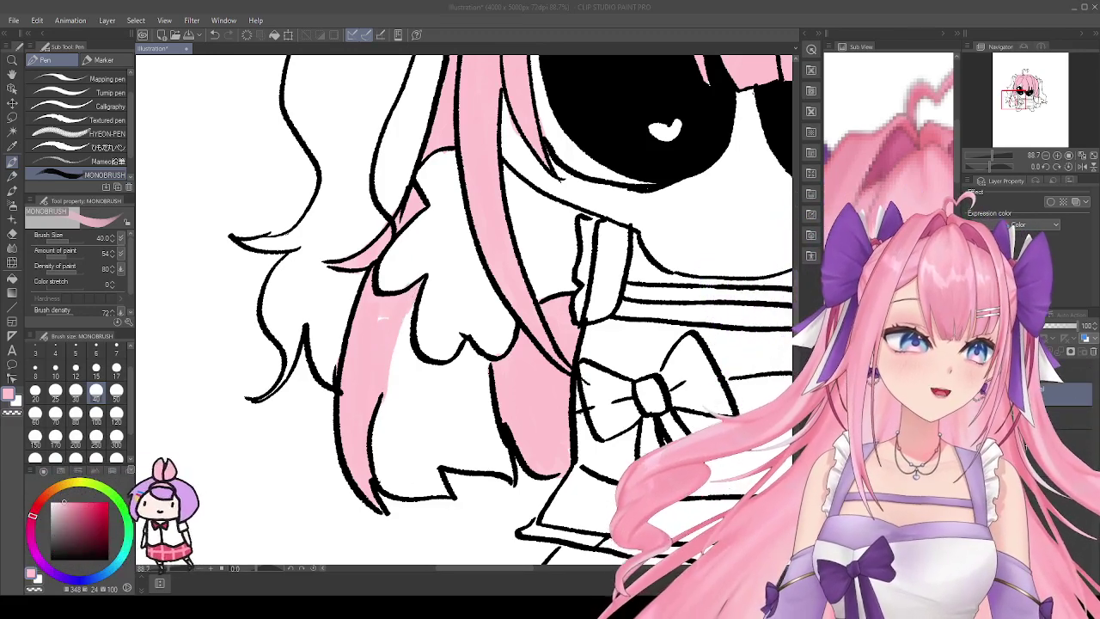
pyautogui.moveTo(400, 305)
pyautogui.mouseDown()
pyautogui.moveTo(403, 397)
pyautogui.moveTo(422, 434)
pyautogui.mouseUp()
pyautogui.moveTo(394, 357)
pyautogui.mouseDown()
pyautogui.moveTo(428, 490)
pyautogui.moveTo(381, 365)
pyautogui.moveTo(387, 469)
pyautogui.moveTo(400, 486)
pyautogui.moveTo(416, 479)
pyautogui.moveTo(409, 361)
pyautogui.moveTo(417, 353)
pyautogui.moveTo(472, 374)
pyautogui.moveTo(440, 400)
pyautogui.moveTo(444, 370)
pyautogui.mouseUp()
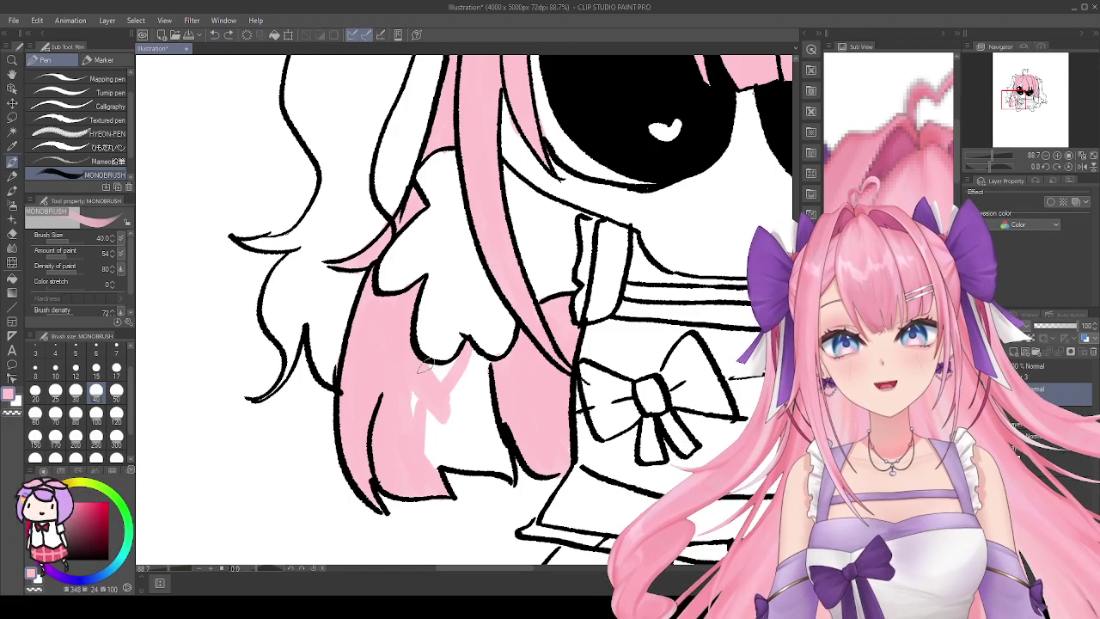
pyautogui.moveTo(471, 368)
pyautogui.mouseDown()
pyautogui.moveTo(425, 406)
pyautogui.moveTo(469, 423)
pyautogui.moveTo(435, 440)
pyautogui.moveTo(427, 459)
pyautogui.moveTo(442, 453)
pyautogui.moveTo(415, 443)
pyautogui.moveTo(400, 476)
pyautogui.moveTo(406, 428)
pyautogui.moveTo(482, 453)
pyautogui.moveTo(455, 459)
pyautogui.moveTo(505, 464)
pyautogui.moveTo(487, 458)
pyautogui.moveTo(503, 464)
pyautogui.moveTo(485, 413)
pyautogui.moveTo(491, 443)
pyautogui.mouseUp()
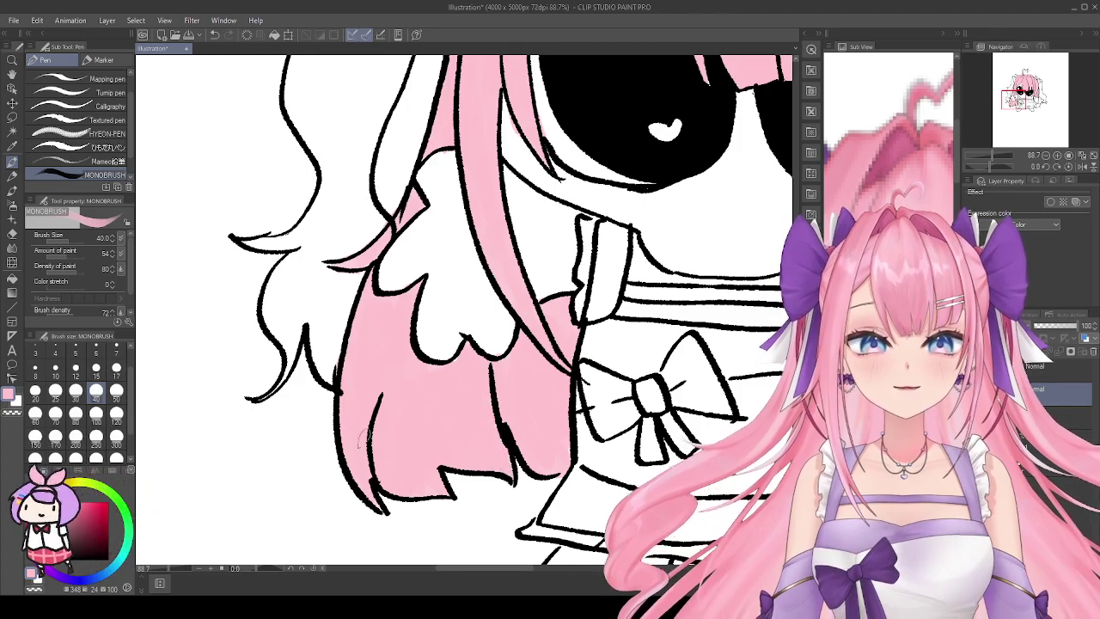
pyautogui.scroll(-2, 428, 370)
pyautogui.scroll(-5, 424, 367)
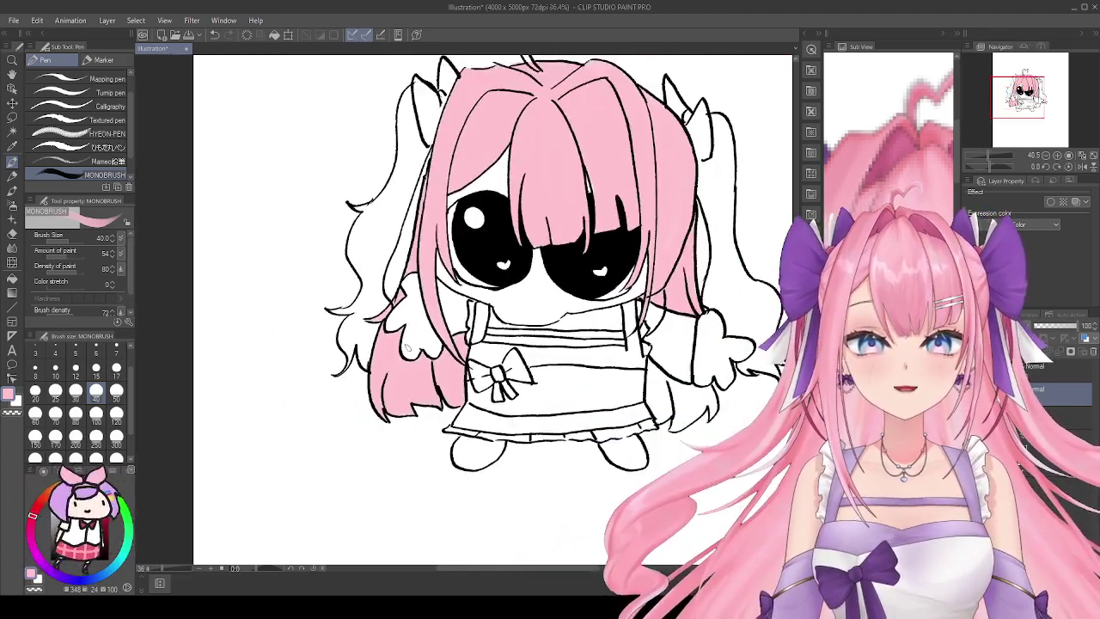
pyautogui.scroll(1, 633, 244)
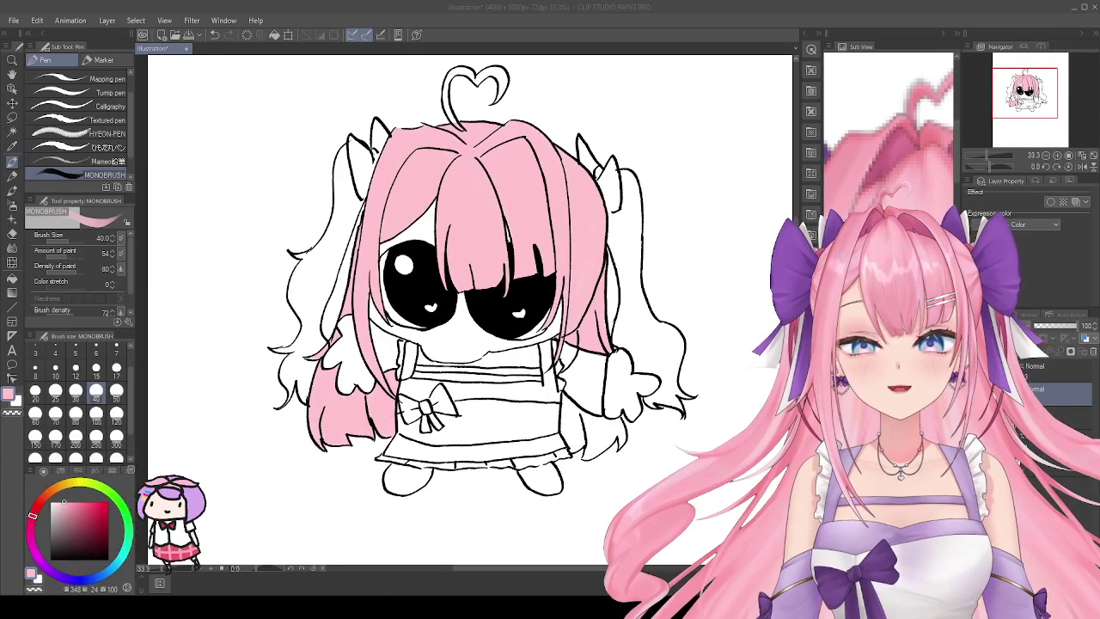
pyautogui.hotkey('alt', 'Tab')
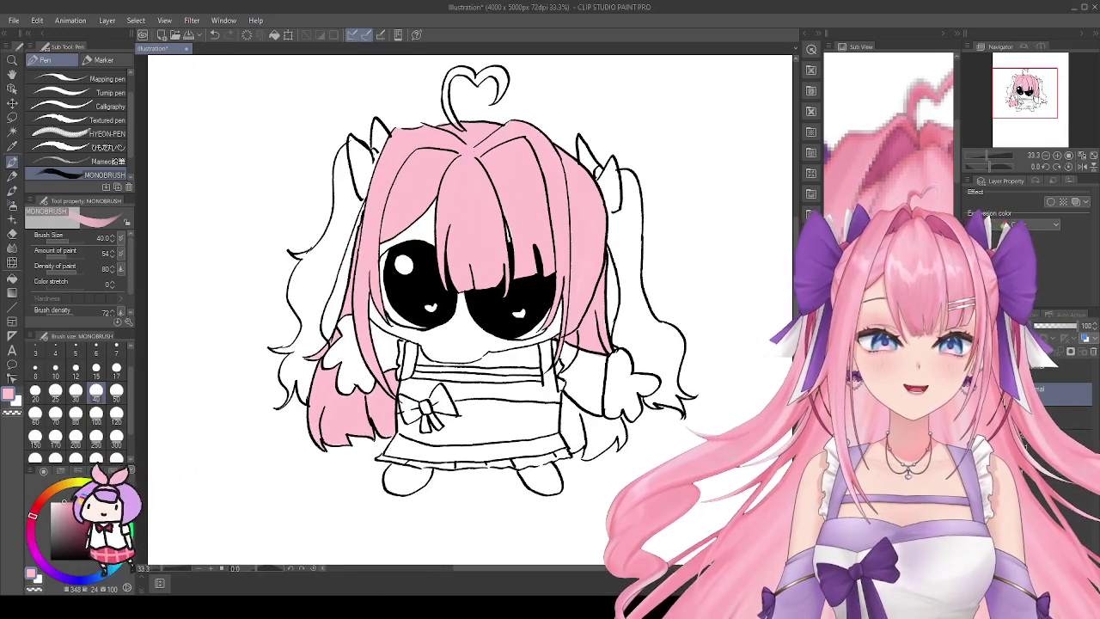
pyautogui.hotkey('alt', 'Tab')
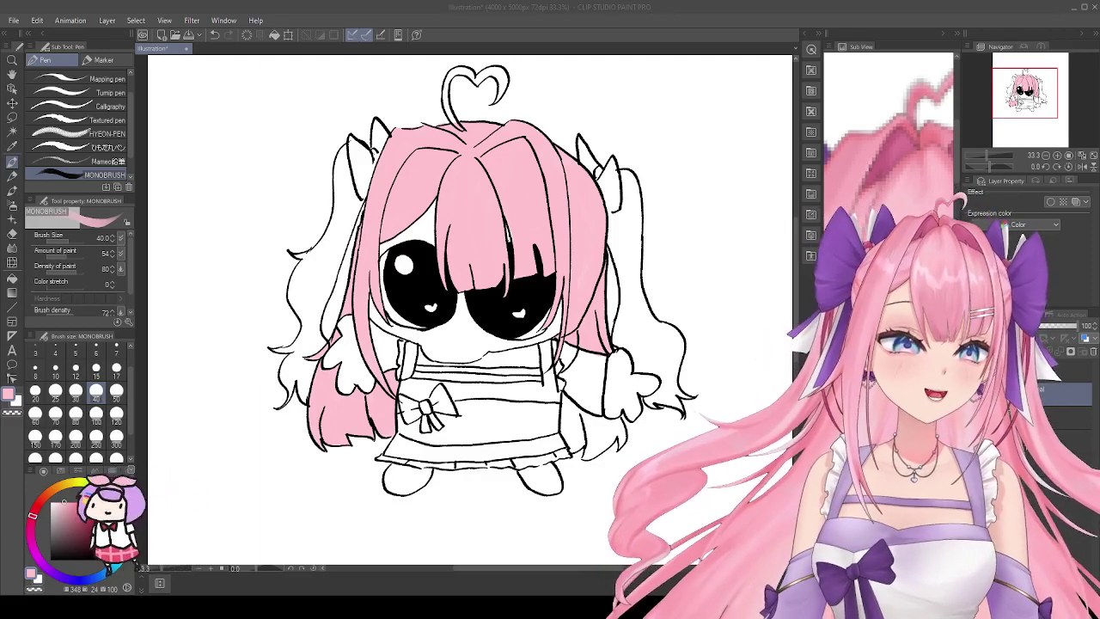
# Step: Paint the back hair below the right-hand sleeve pink, from the dress edge out to the pointed tips
pyautogui.scroll(5, 657, 395)
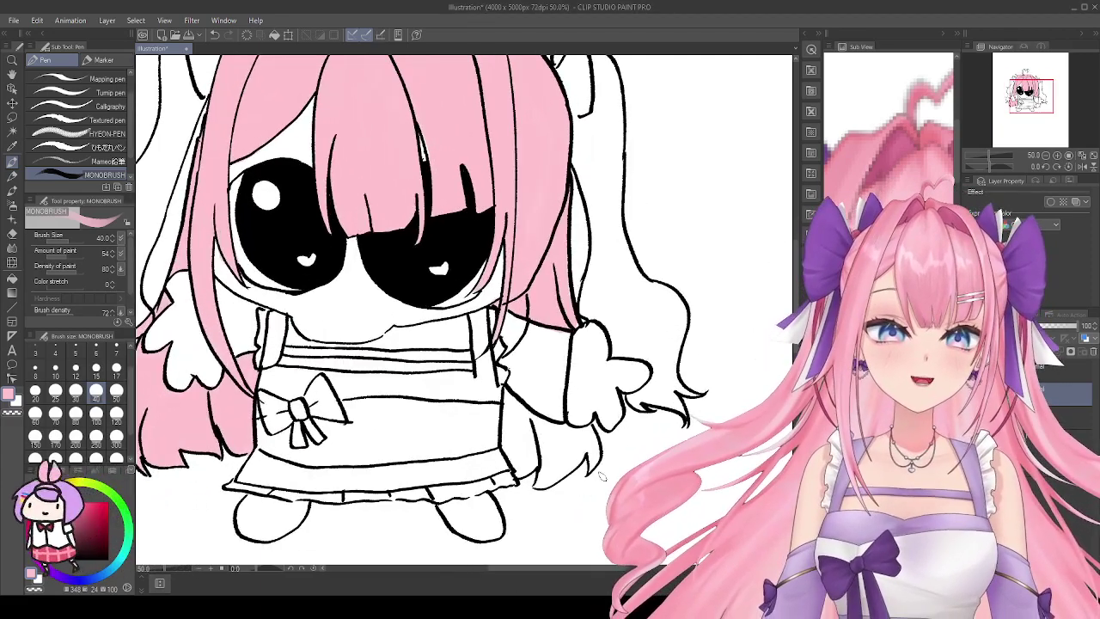
pyautogui.scroll(1, 602, 477)
pyautogui.moveTo(465, 359)
pyautogui.mouseDown()
pyautogui.moveTo(502, 440)
pyautogui.moveTo(463, 356)
pyautogui.moveTo(475, 428)
pyautogui.moveTo(460, 368)
pyautogui.moveTo(467, 433)
pyautogui.moveTo(460, 420)
pyautogui.moveTo(489, 466)
pyautogui.mouseUp()
pyautogui.moveTo(464, 426)
pyautogui.mouseDown()
pyautogui.moveTo(484, 457)
pyautogui.moveTo(473, 471)
pyautogui.moveTo(490, 461)
pyautogui.mouseUp()
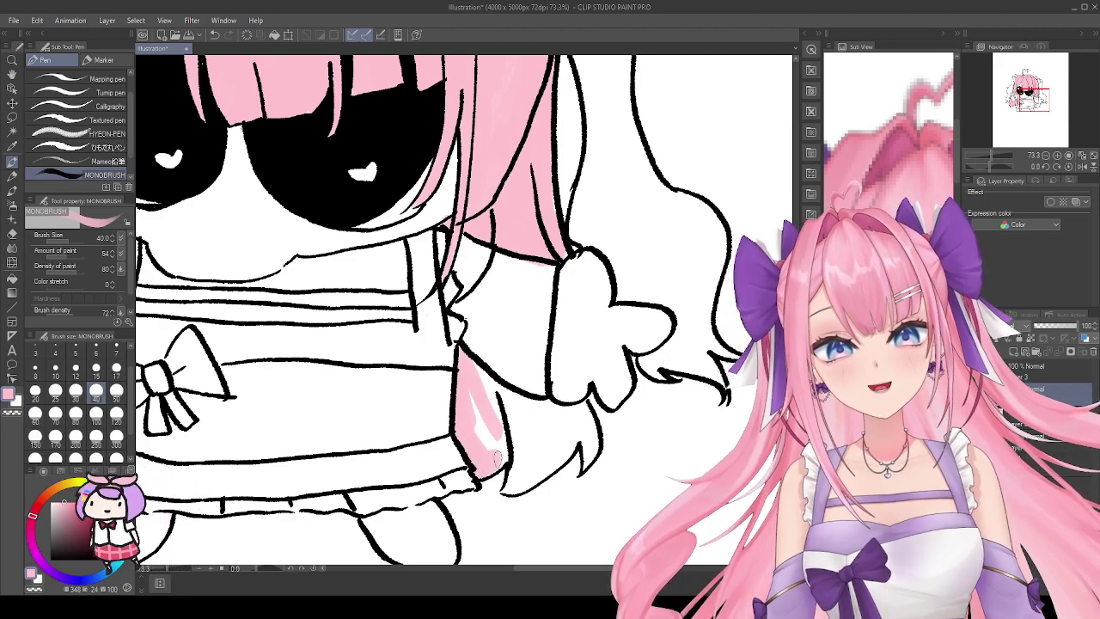
pyautogui.moveTo(497, 422); pyautogui.dragTo(480, 447)
pyautogui.moveTo(471, 368)
pyautogui.mouseDown()
pyautogui.moveTo(492, 399)
pyautogui.moveTo(470, 372)
pyautogui.moveTo(557, 436)
pyautogui.moveTo(548, 437)
pyautogui.moveTo(494, 384)
pyautogui.moveTo(554, 422)
pyautogui.moveTo(519, 404)
pyautogui.moveTo(552, 408)
pyautogui.moveTo(556, 446)
pyautogui.moveTo(574, 418)
pyautogui.moveTo(561, 417)
pyautogui.moveTo(587, 407)
pyautogui.moveTo(588, 447)
pyautogui.moveTo(577, 419)
pyautogui.moveTo(582, 457)
pyautogui.moveTo(586, 433)
pyautogui.moveTo(582, 455)
pyautogui.moveTo(598, 442)
pyautogui.moveTo(586, 421)
pyautogui.moveTo(551, 458)
pyautogui.moveTo(550, 435)
pyautogui.moveTo(515, 423)
pyautogui.moveTo(509, 481)
pyautogui.mouseUp()
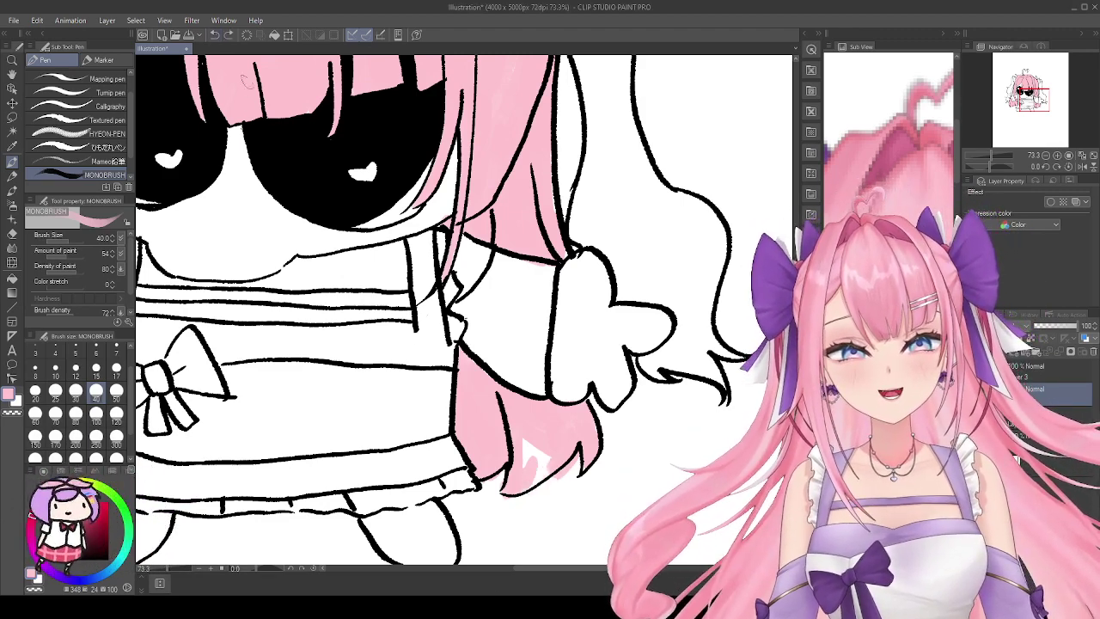
pyautogui.moveTo(536, 430)
pyautogui.mouseDown()
pyautogui.moveTo(530, 471)
pyautogui.moveTo(551, 452)
pyautogui.moveTo(512, 483)
pyautogui.moveTo(551, 457)
pyautogui.mouseUp()
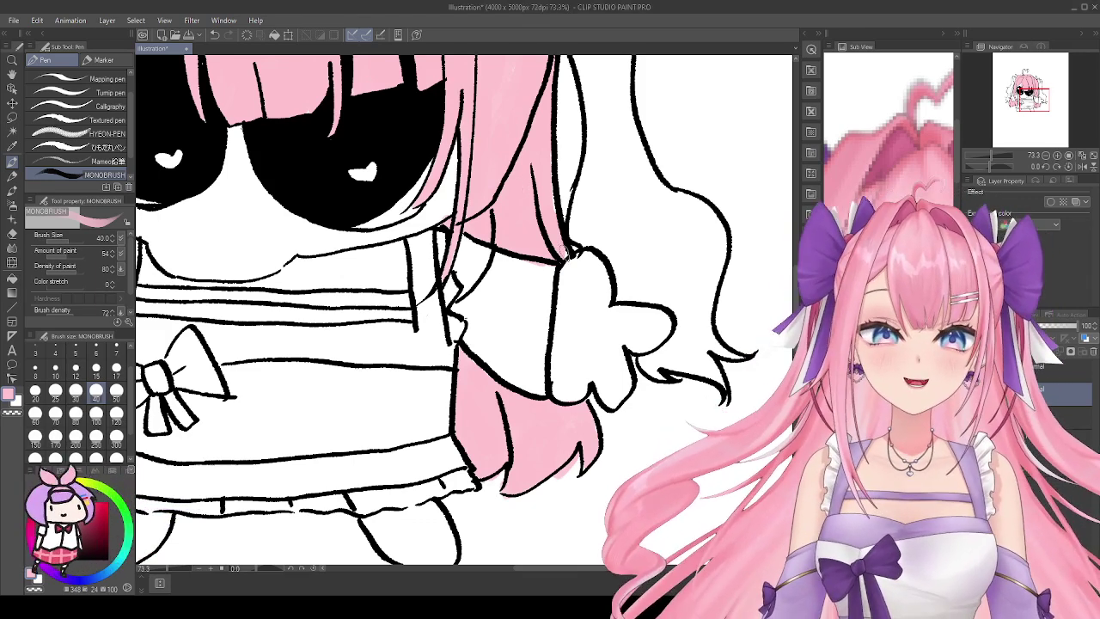
pyautogui.scroll(-6, 534, 245)
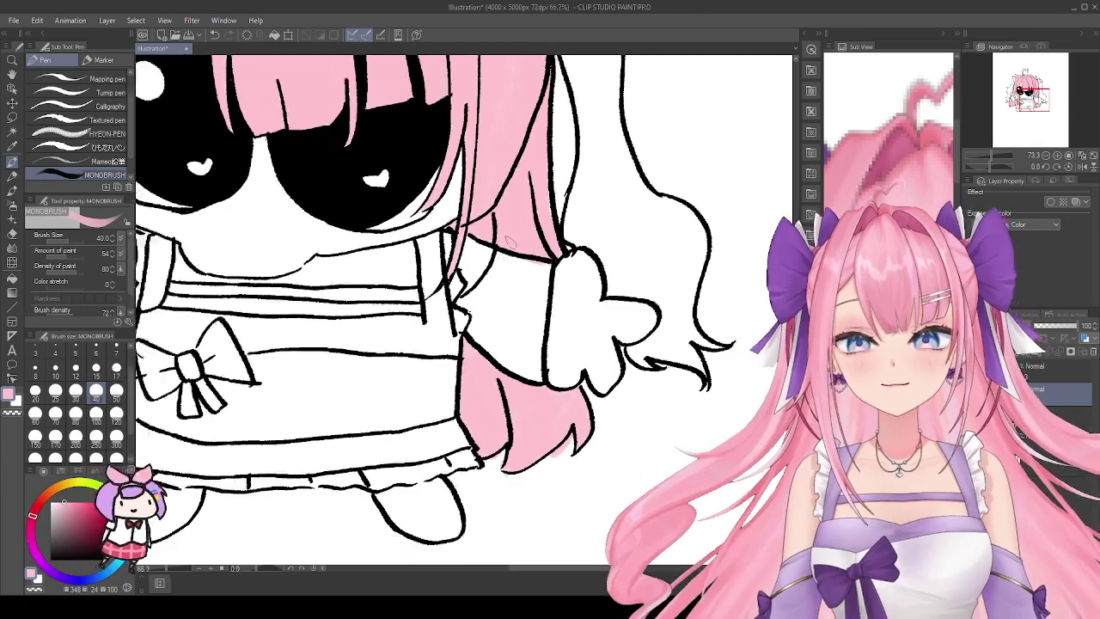
pyautogui.scroll(4, 593, 155)
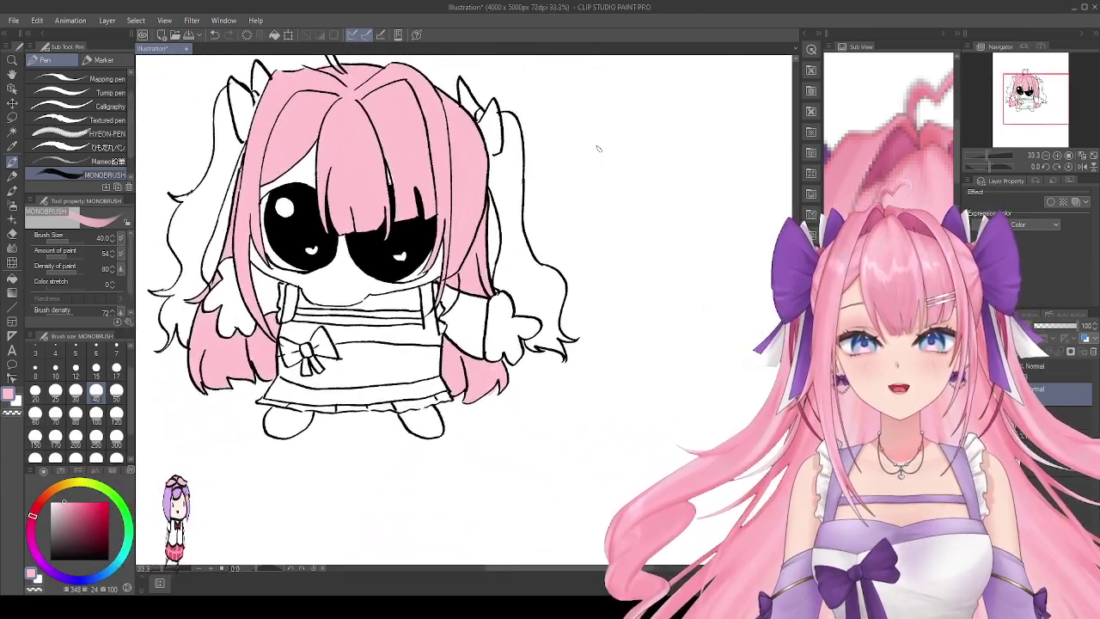
pyautogui.press('g')
pyautogui.click(463, 221)
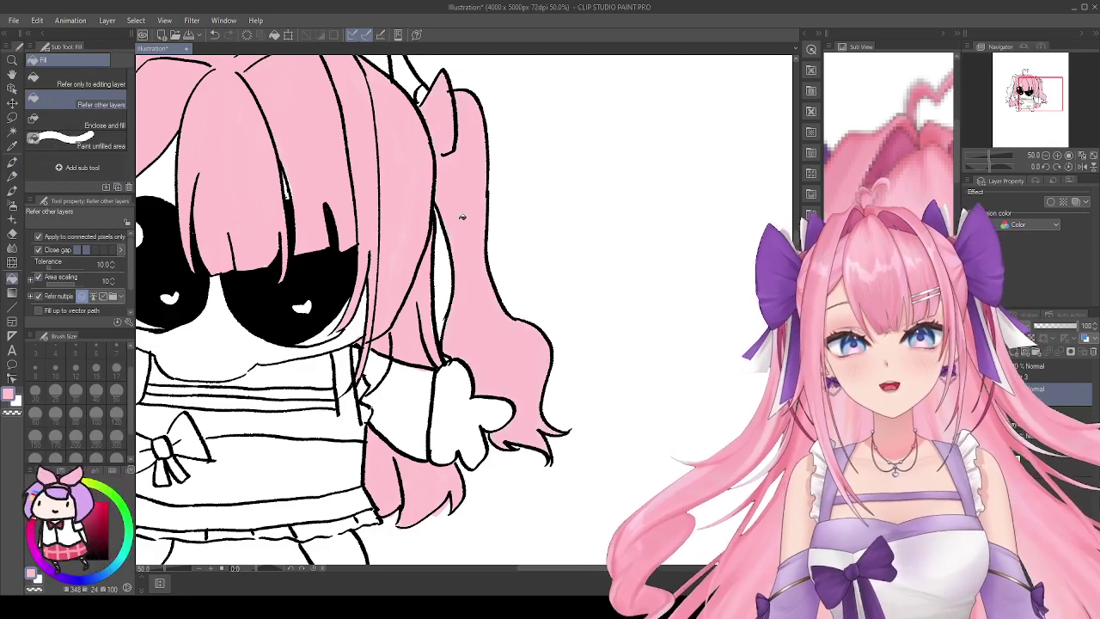
pyautogui.hotkey('ctrl', 'z')
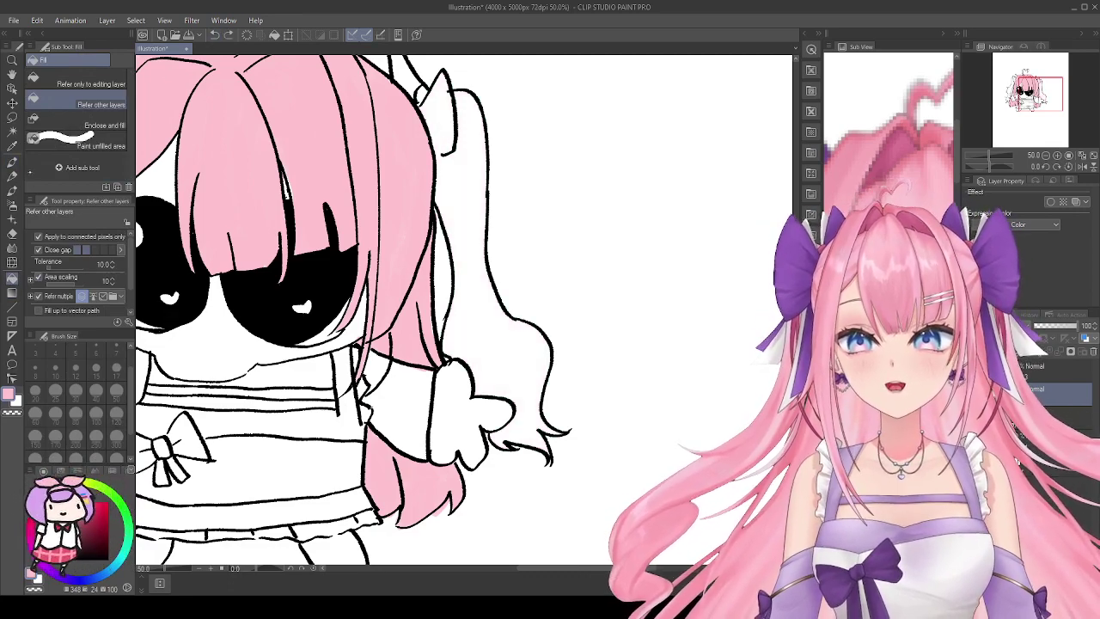
# Step: Close the outline gap below the right-hand hair ribbon with MONOBRUSH and fill the right-hand ponytail pink using the Refer other layers fill
pyautogui.press('p')
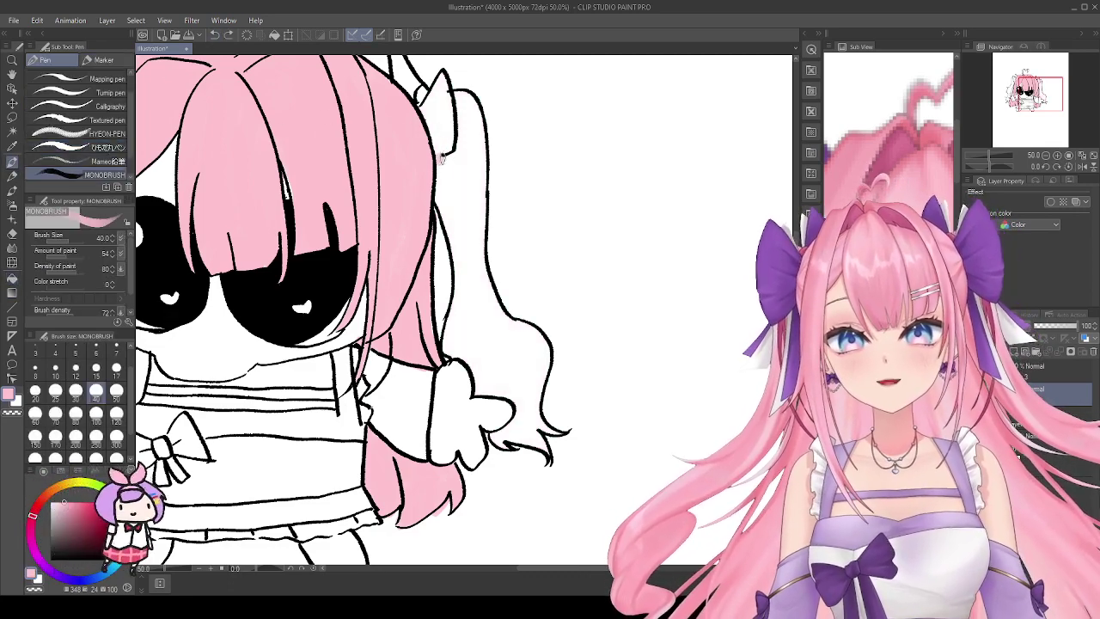
pyautogui.press('g')
pyautogui.click(469, 189)
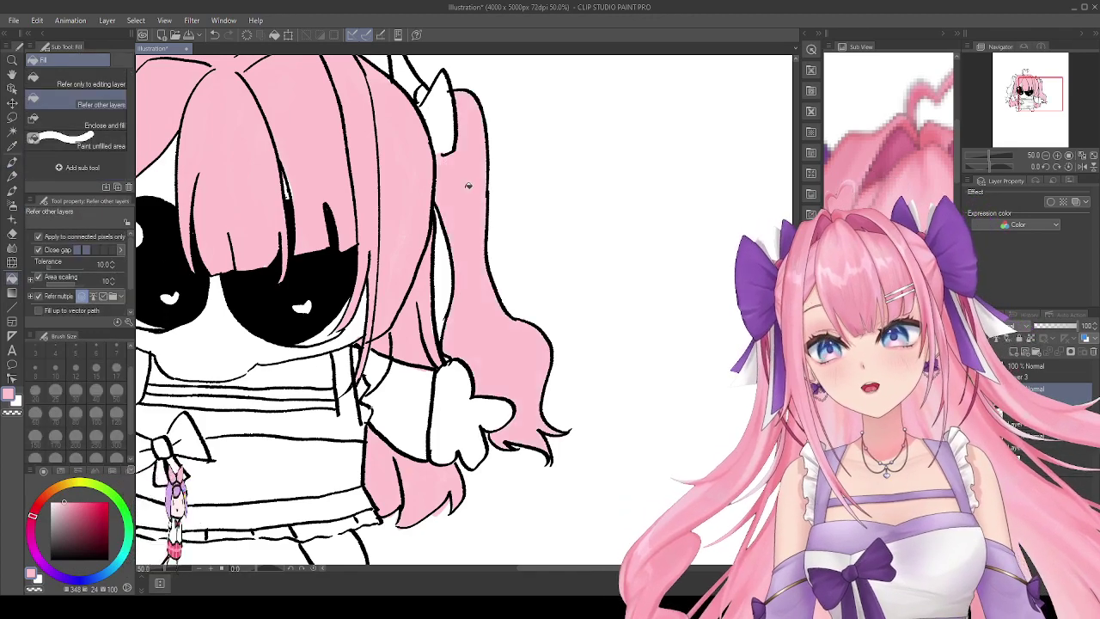
pyautogui.scroll(-3, 195, 333)
pyautogui.scroll(3, 194, 334)
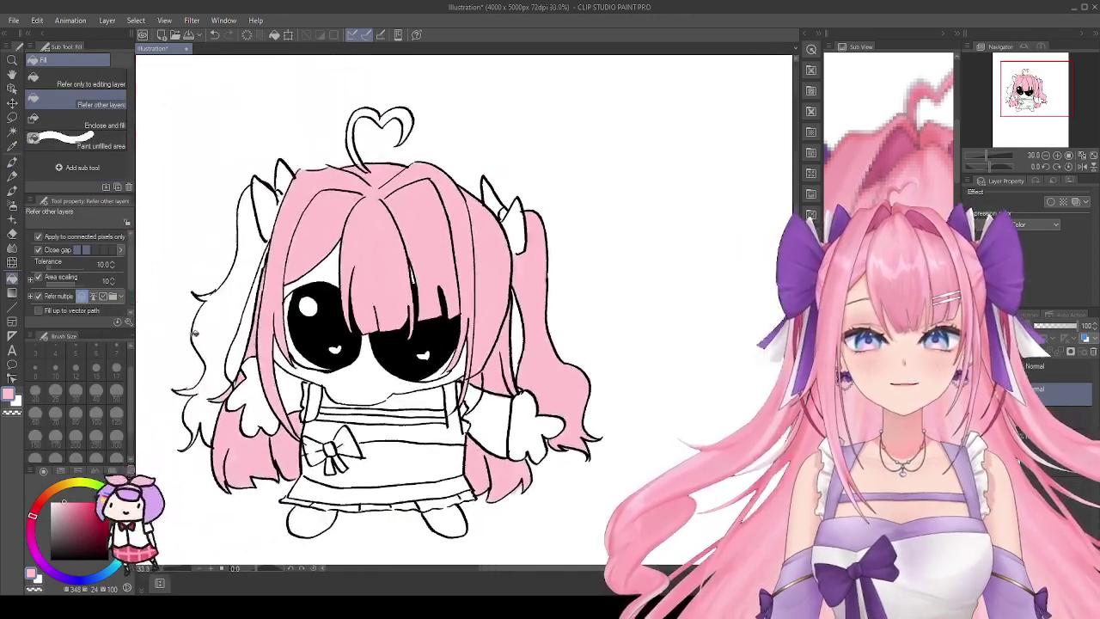
pyautogui.scroll(1, 195, 334)
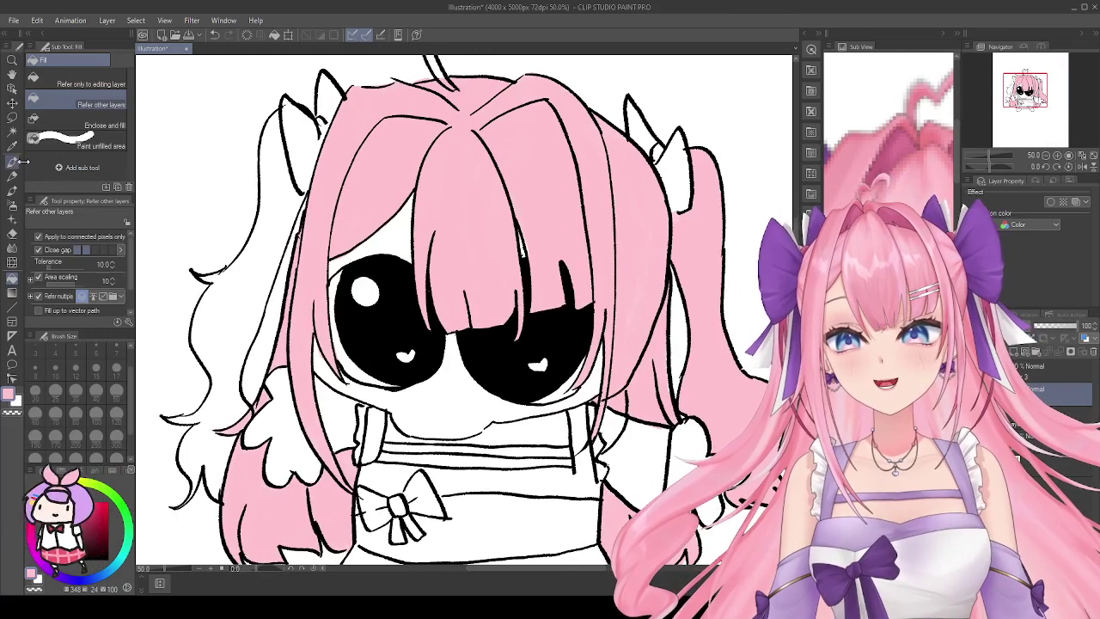
# Step: Close the outline gap below the left-hand hair ribbon with MONOBRUSH and fill the left-hand ponytail pink using the Refer other layers fill
pyautogui.click(14, 161)
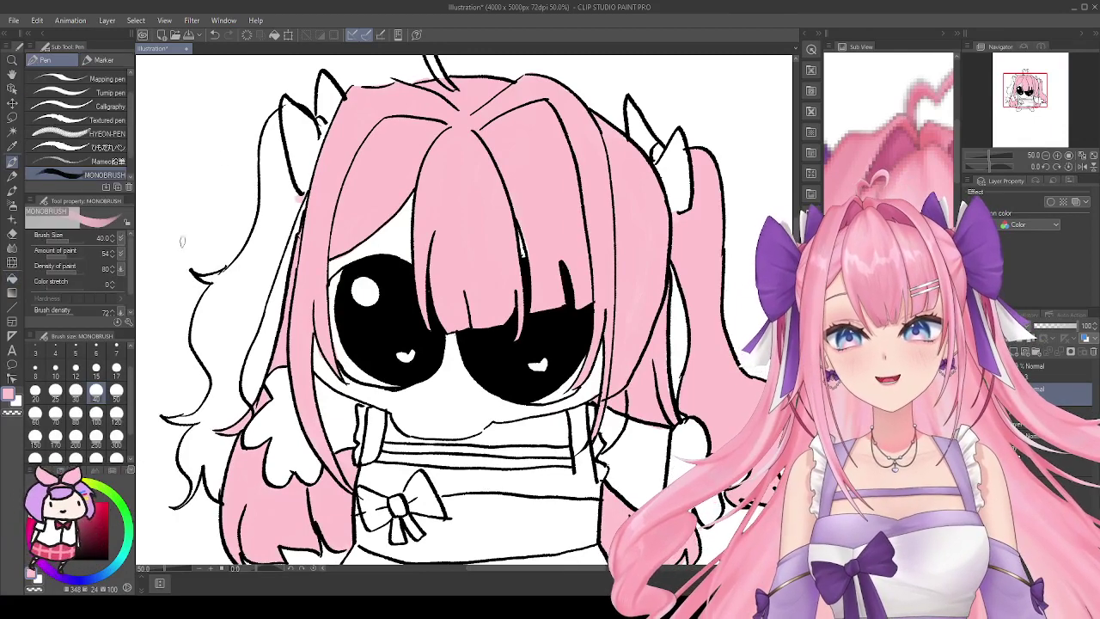
pyautogui.press('g')
pyautogui.click(276, 247)
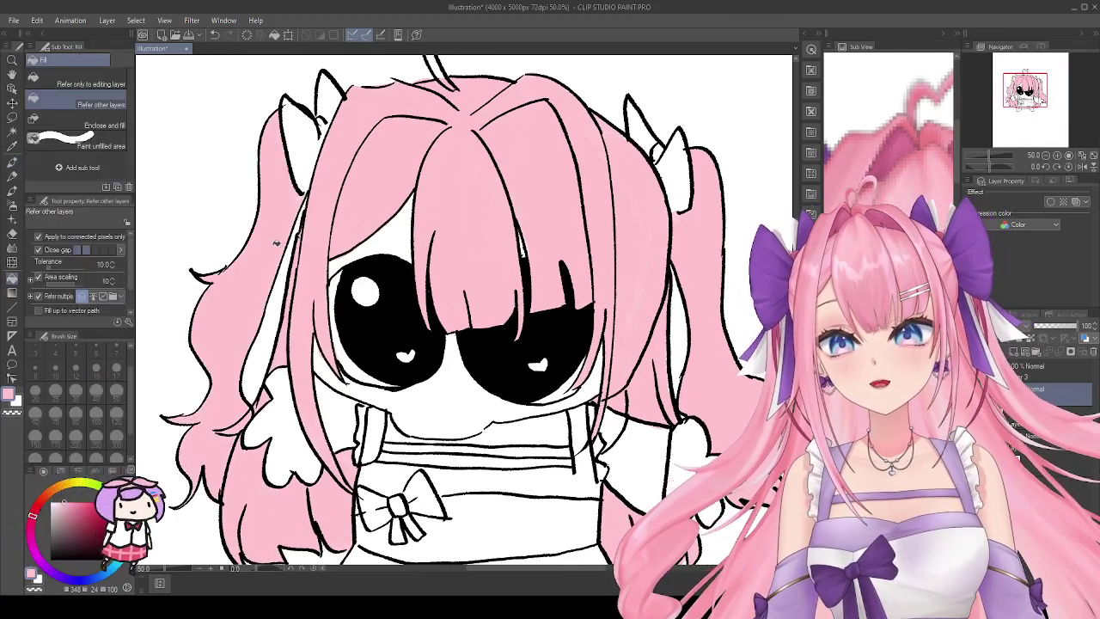
# Step: Fill the heart-shaped hair strand on top of the head pink using the Refer other layers fill
pyautogui.press('p')
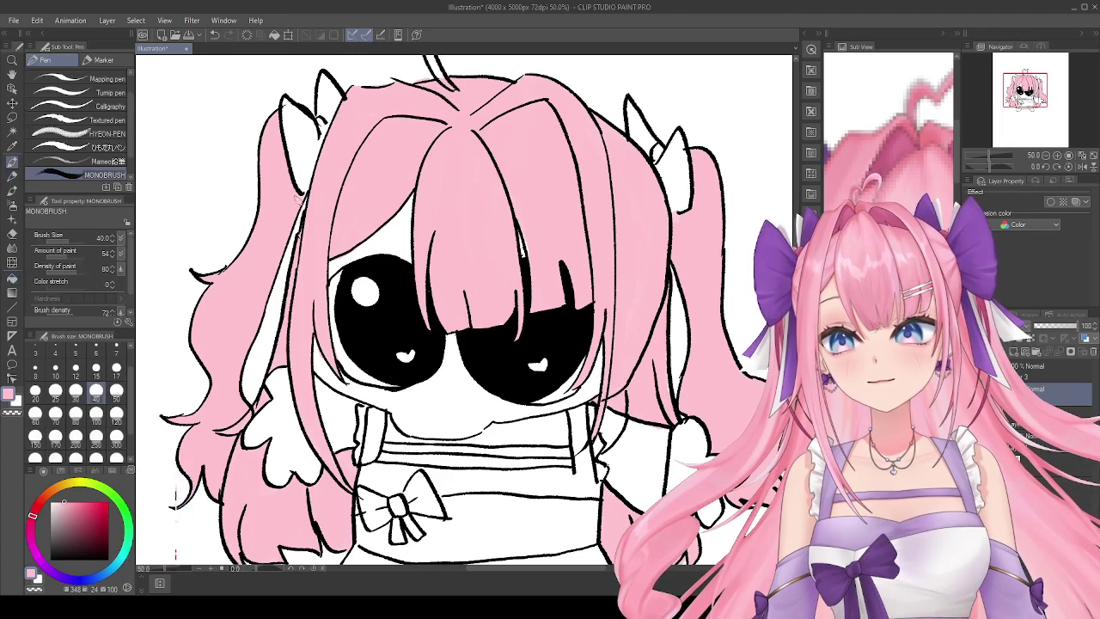
pyautogui.scroll(-3, 384, 137)
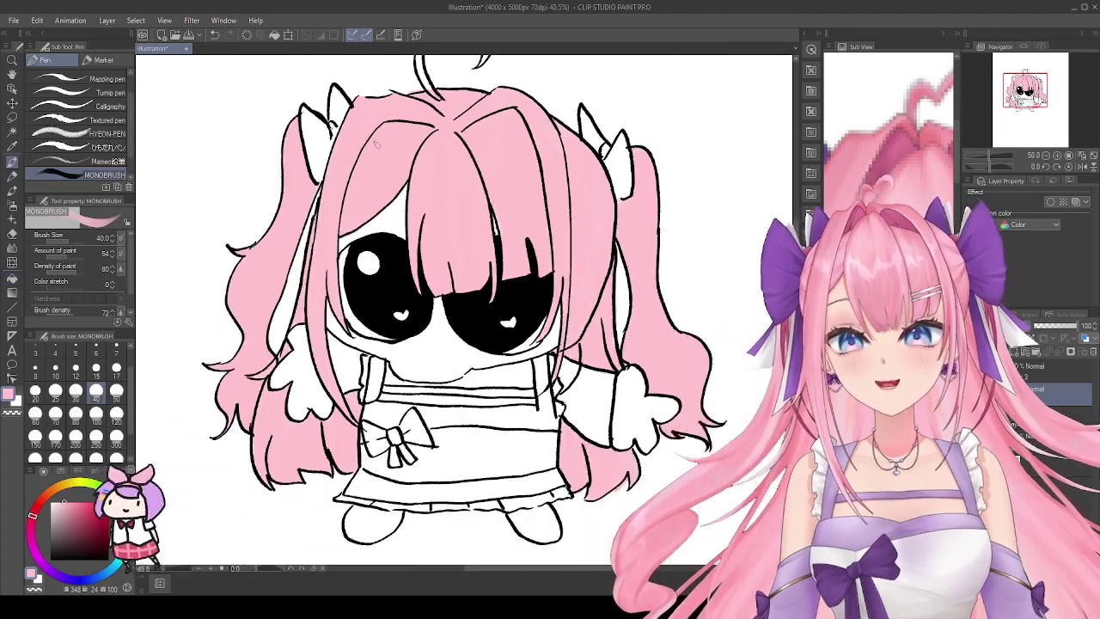
pyautogui.scroll(5, 443, 96)
pyautogui.scroll(2, 443, 96)
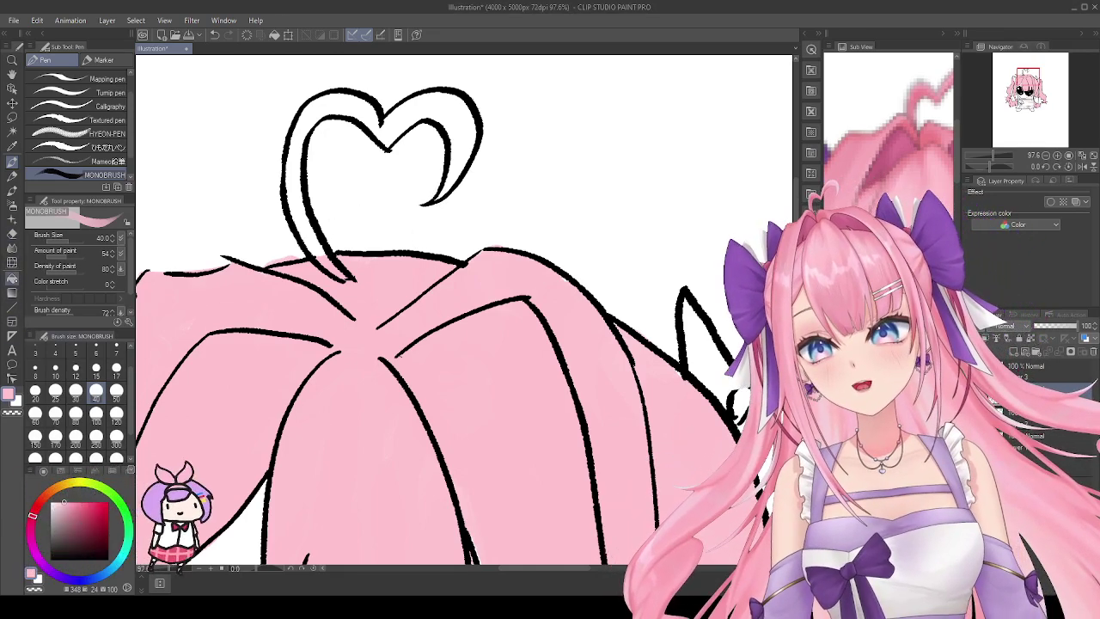
pyautogui.click(12, 277)
pyautogui.click(383, 126)
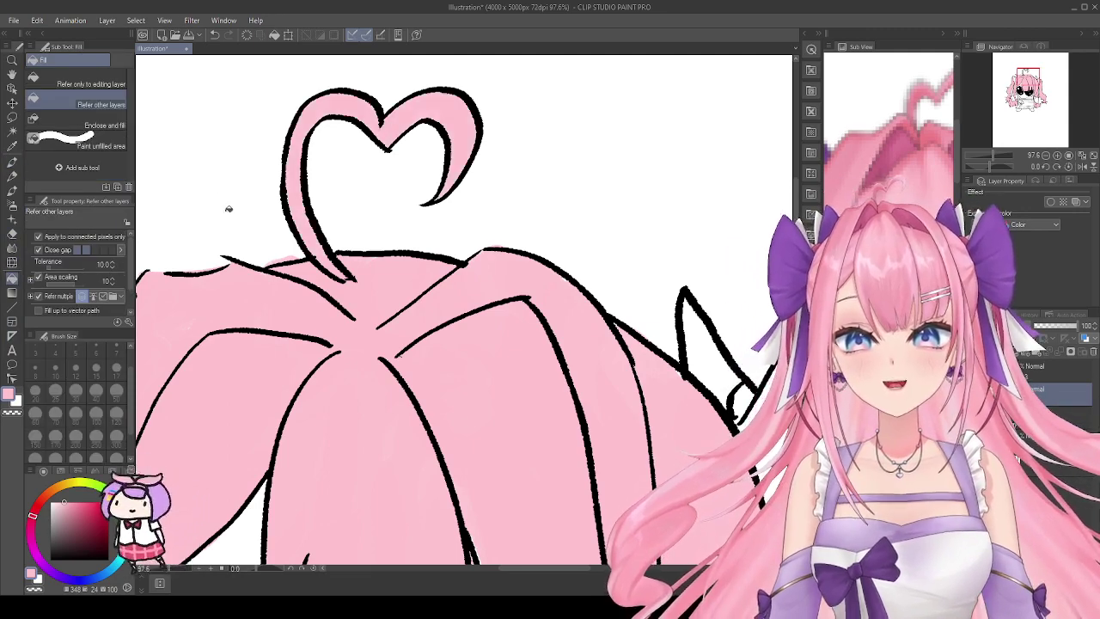
# Step: Try to fill the wide chest band of the dress behind the bow with light purple
pyautogui.scroll(-8, 223, 189)
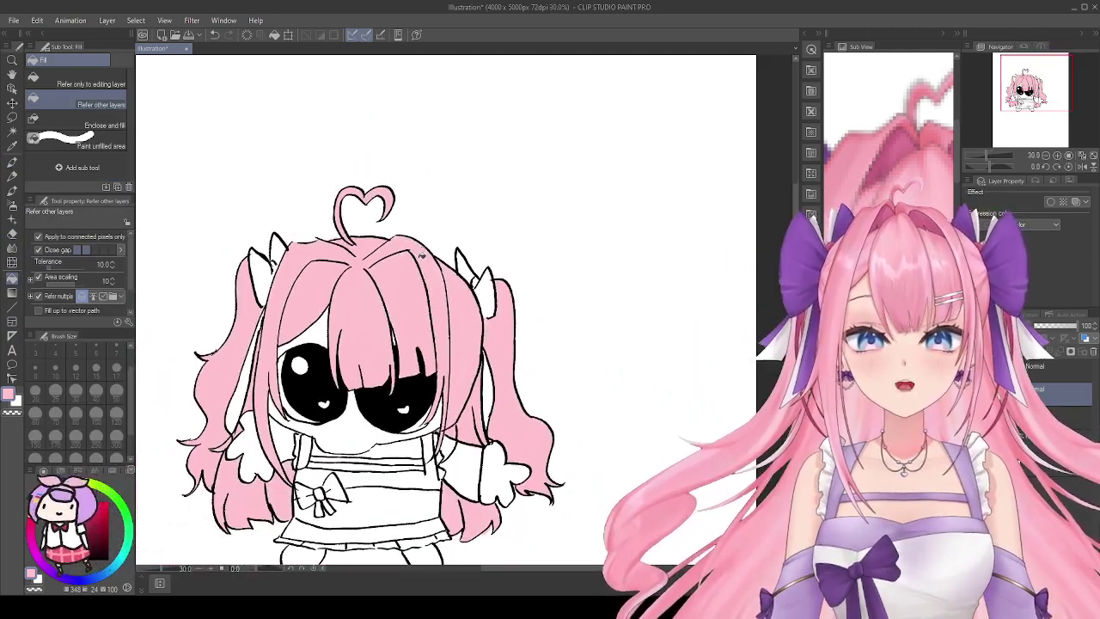
pyautogui.scroll(-1, 421, 252)
pyautogui.scroll(4, 421, 252)
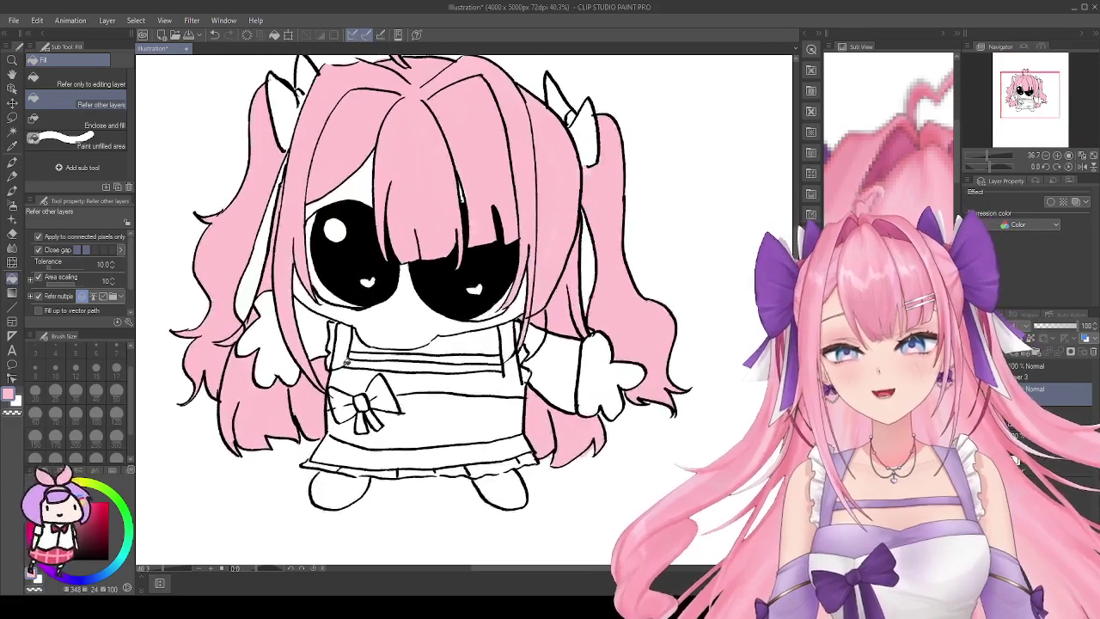
pyautogui.scroll(2, 343, 365)
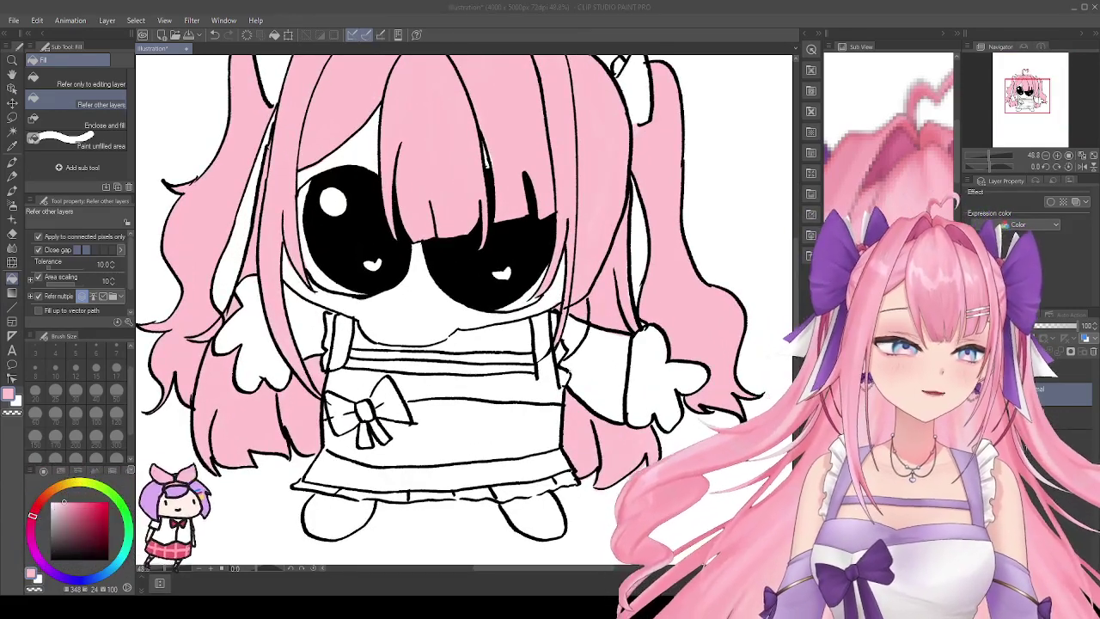
pyautogui.click(518, 498)
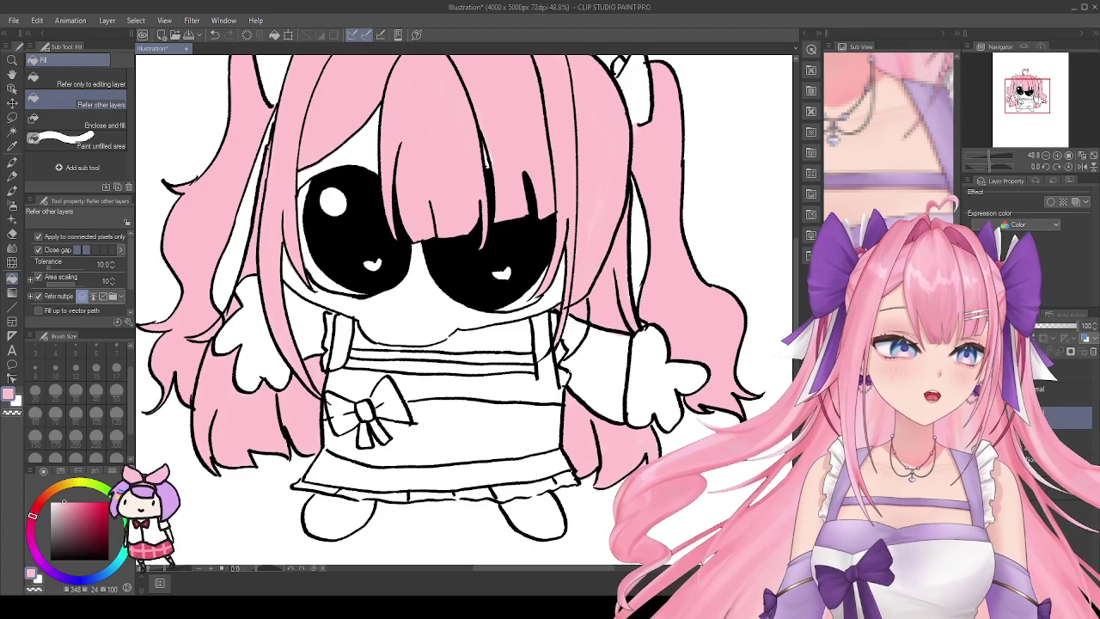
pyautogui.scroll(1, 458, 384)
pyautogui.click(478, 393)
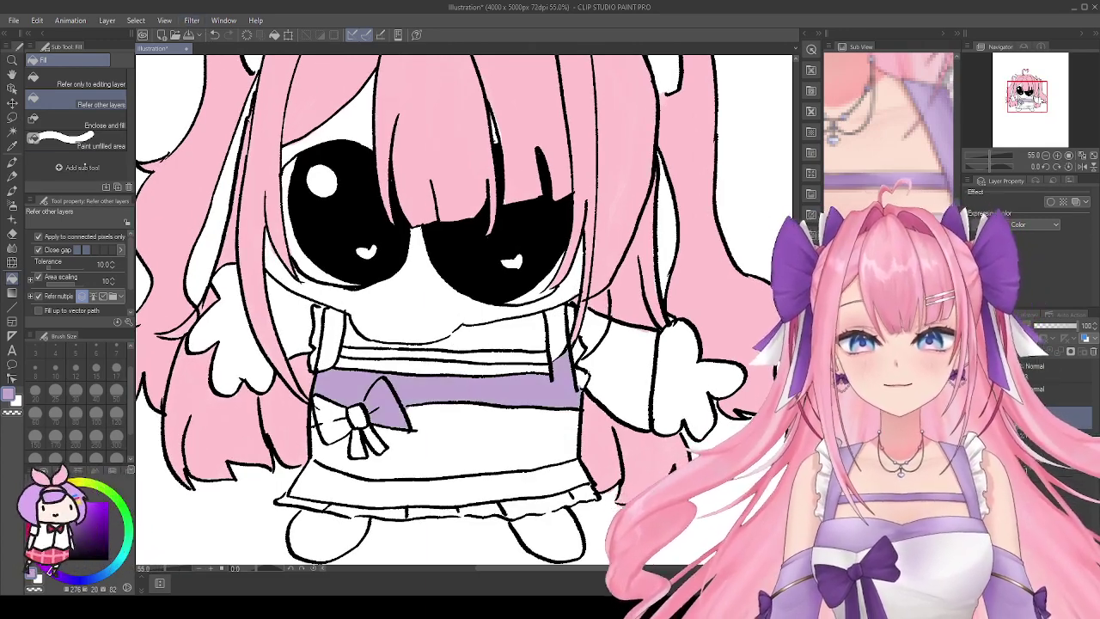
pyautogui.click(215, 34)
# Step: Close the outline gap at the top of the bow with MONOBRUSH and fill the dress's wide chest band light purple
pyautogui.click(12, 160)
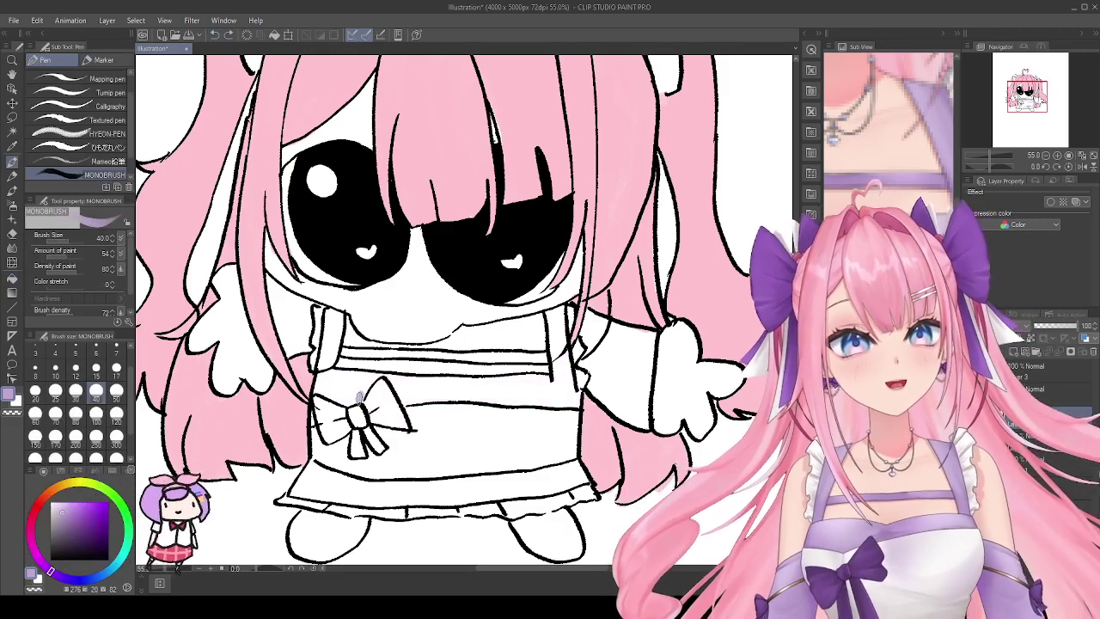
pyautogui.press('g')
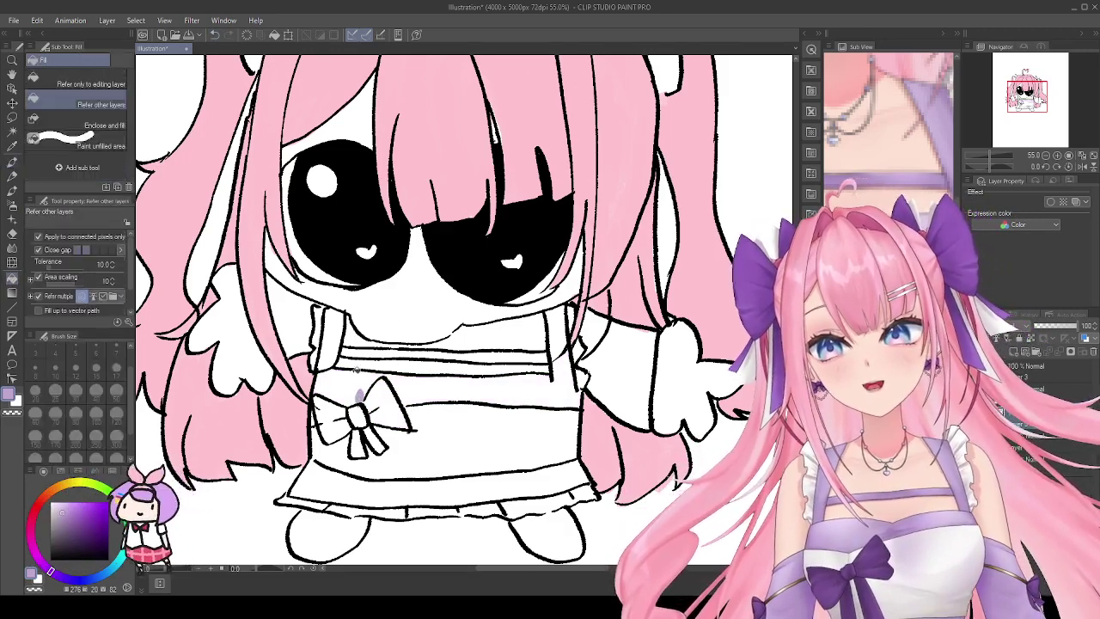
pyautogui.click(348, 382)
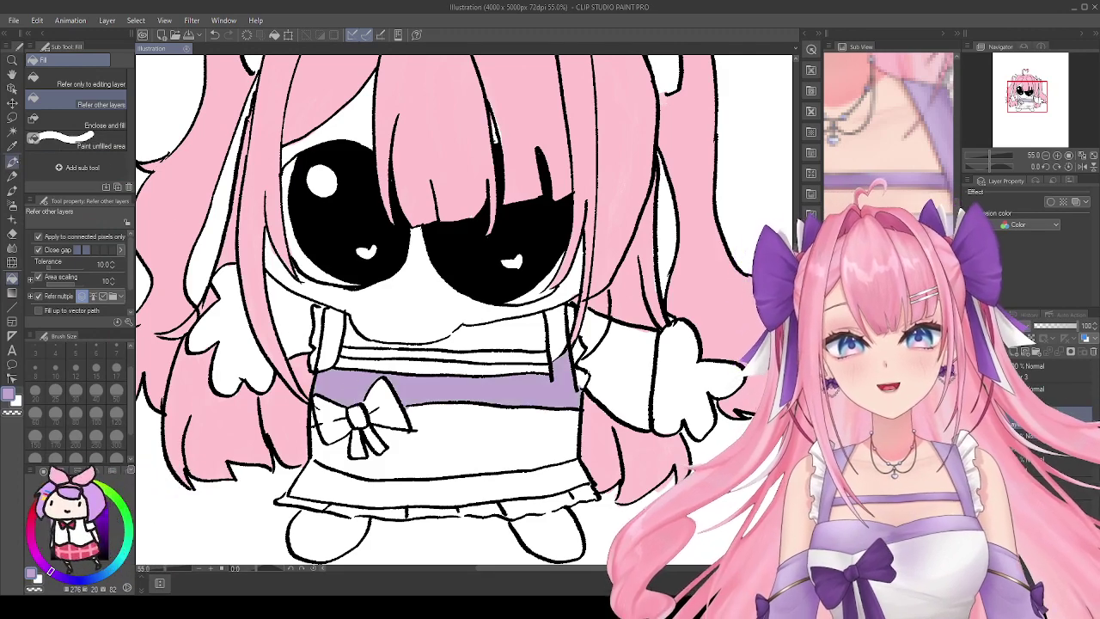
# Step: Fill both shoulder straps and the narrow neckline band of the dress light purple using the Refer other layers fill
pyautogui.press('p')
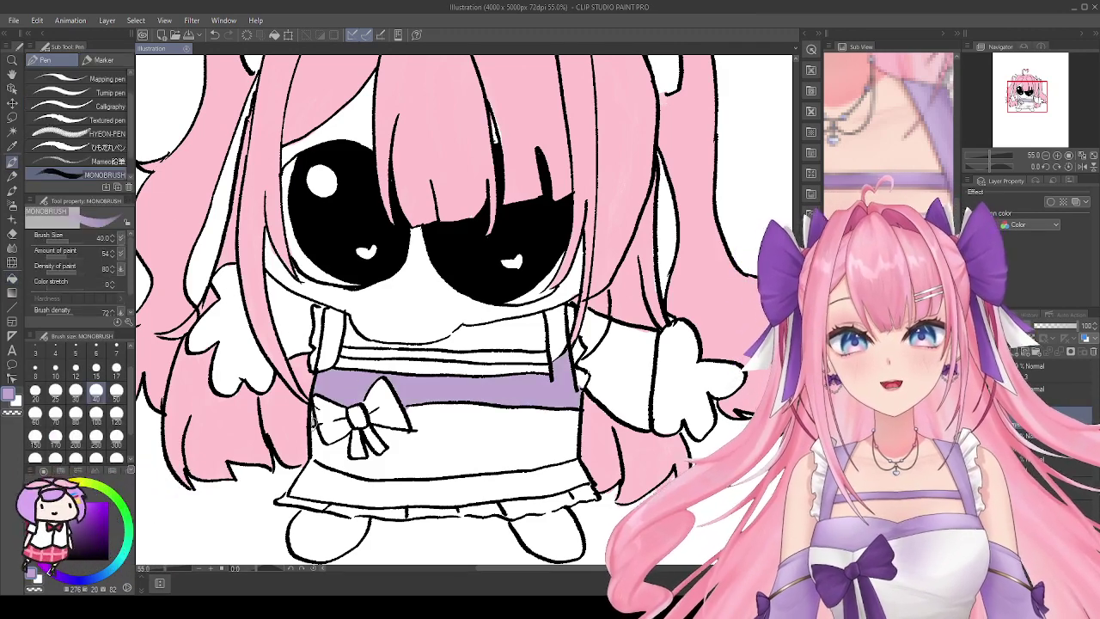
pyautogui.moveTo(311, 417); pyautogui.dragTo(391, 526)
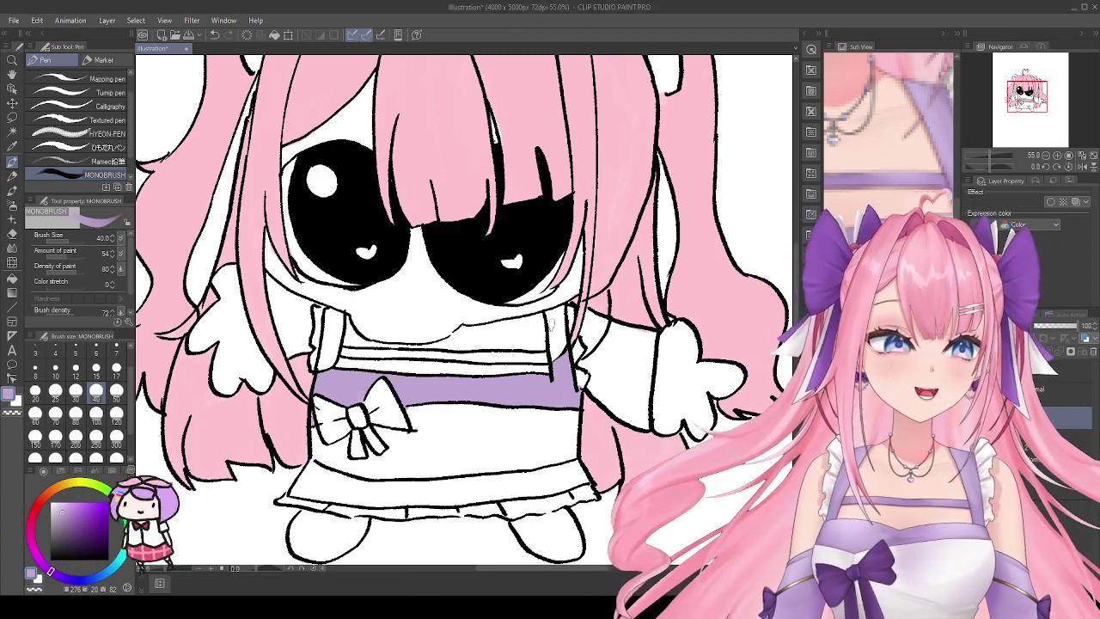
pyautogui.press('g')
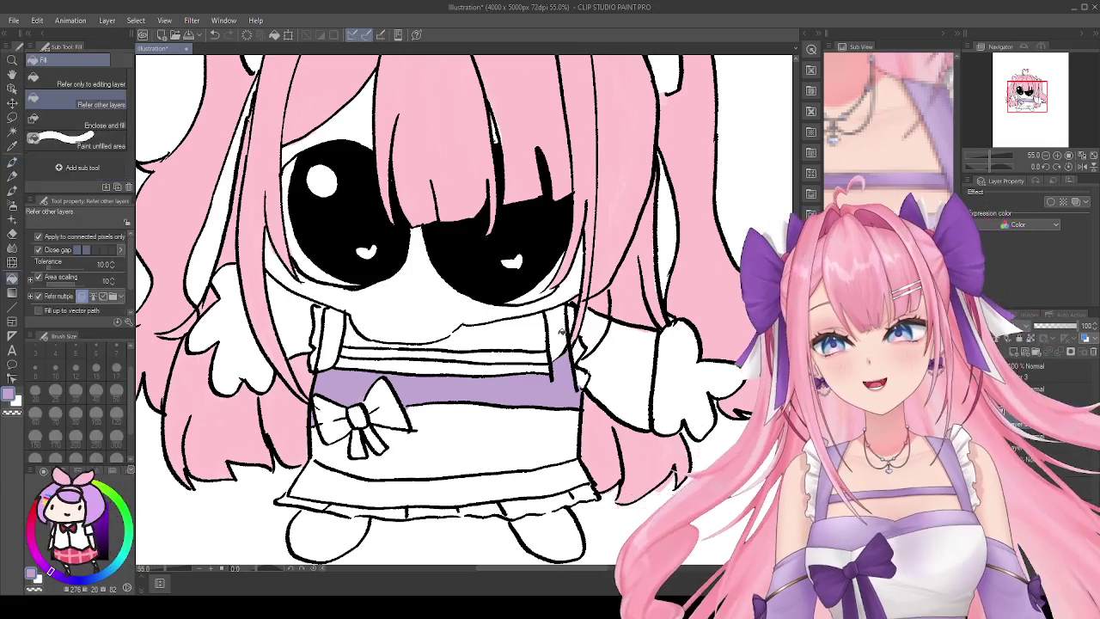
pyautogui.click(561, 331)
pyautogui.click(340, 336)
pyautogui.click(371, 352)
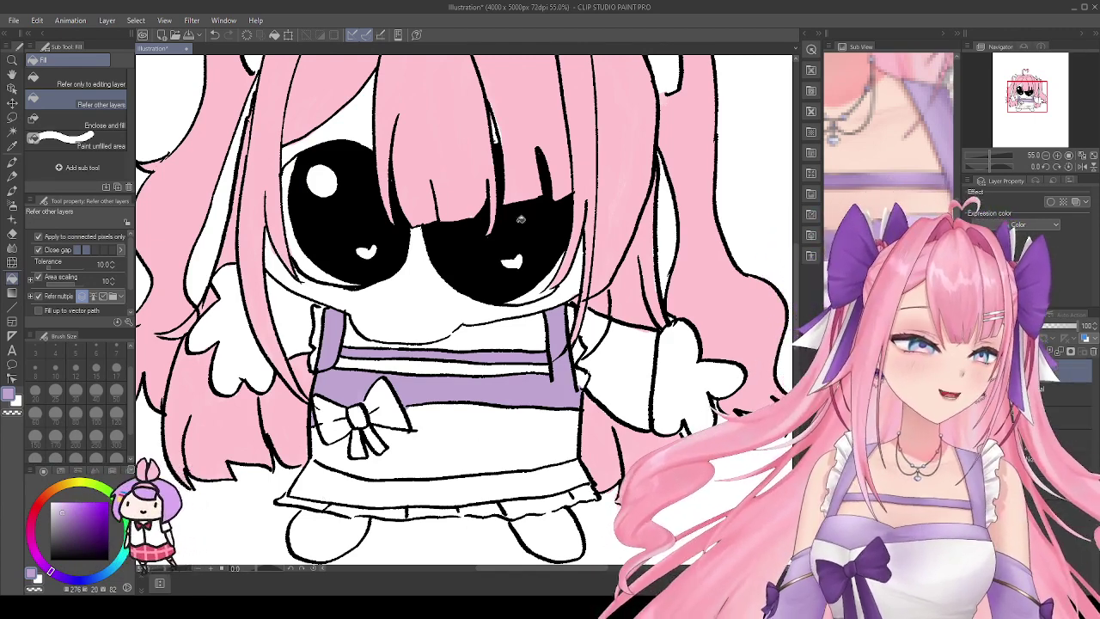
# Step: Draw a black size 17 line across the skirt below the bow, parallel to and just above the existing line over the hem
pyautogui.click(13, 159)
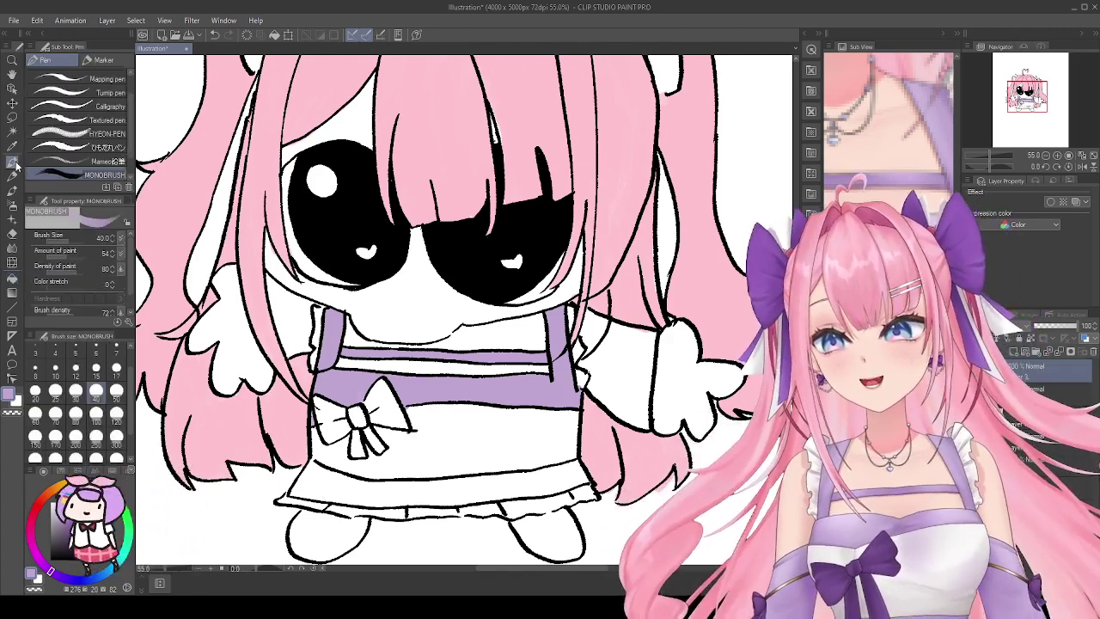
pyautogui.click(94, 161)
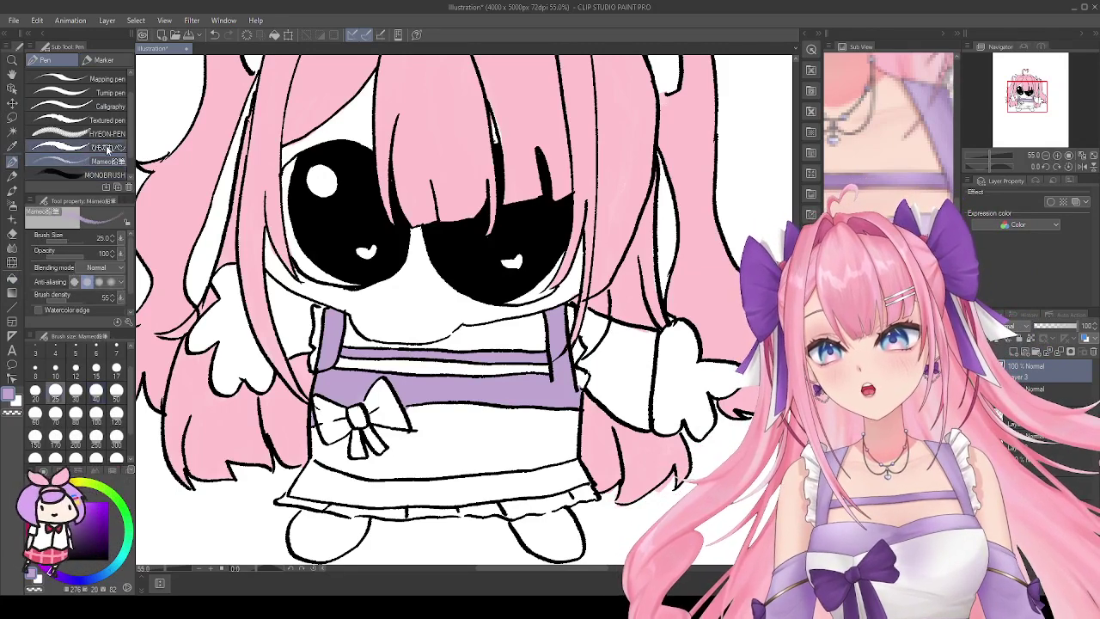
pyautogui.scroll(-1, 109, 149)
pyautogui.click(101, 134)
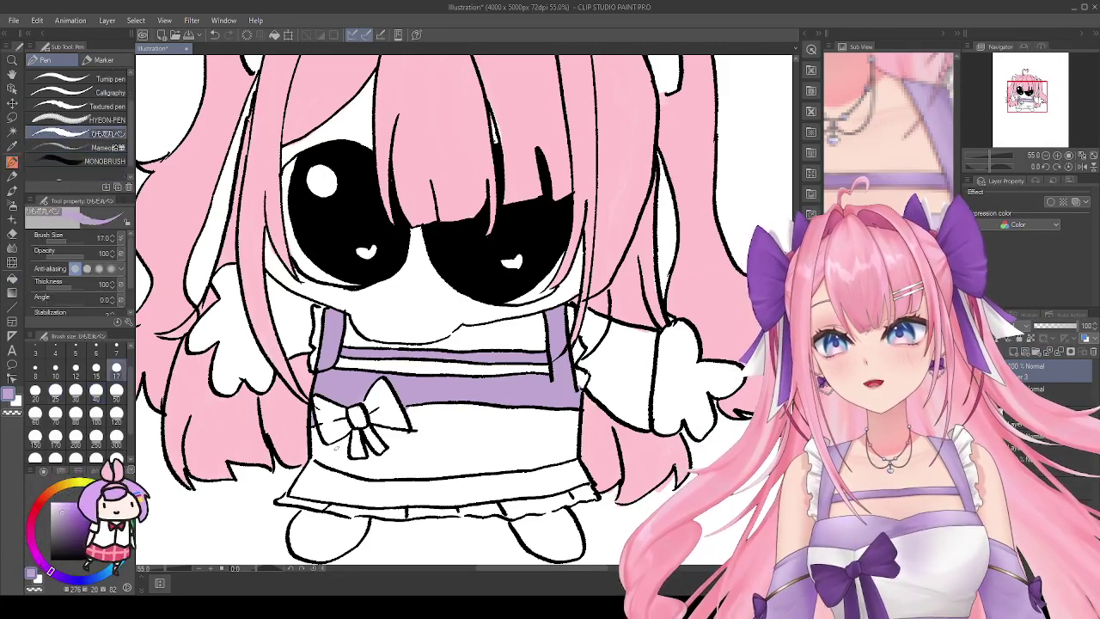
pyautogui.hotkey('ctrl', 'z')
pyautogui.press('x')
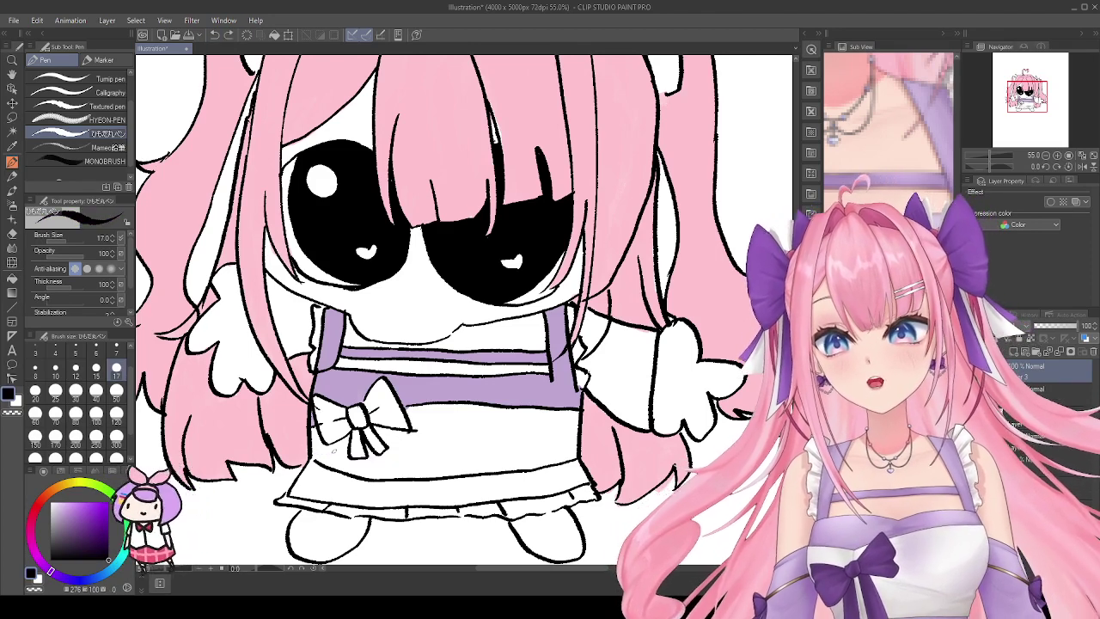
pyautogui.moveTo(319, 458); pyautogui.dragTo(570, 438)
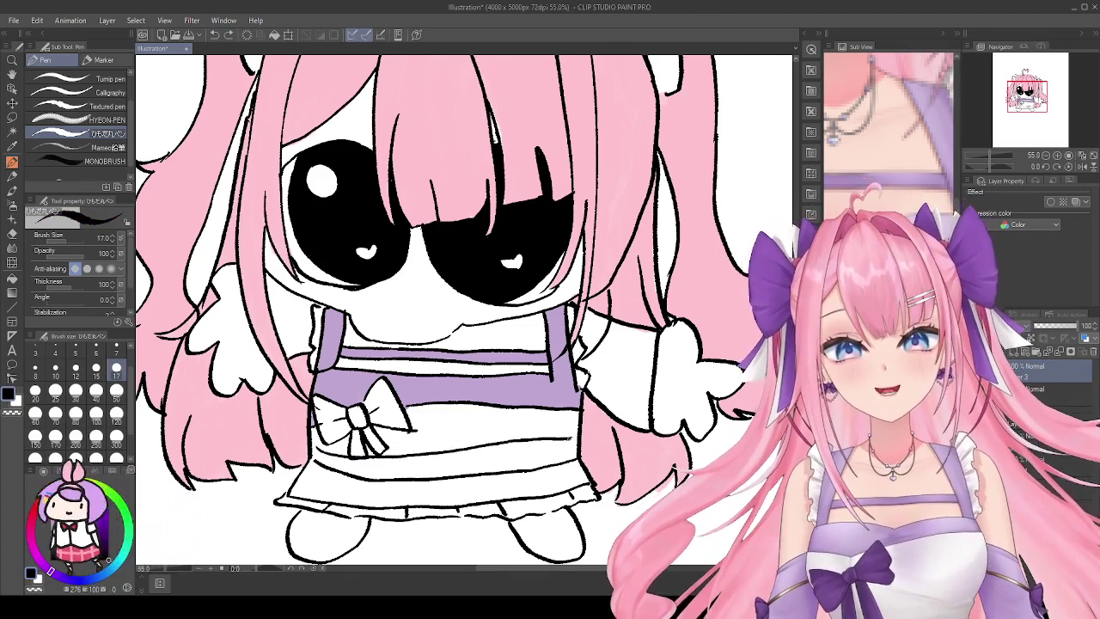
pyautogui.hotkey('ctrl', 'z')
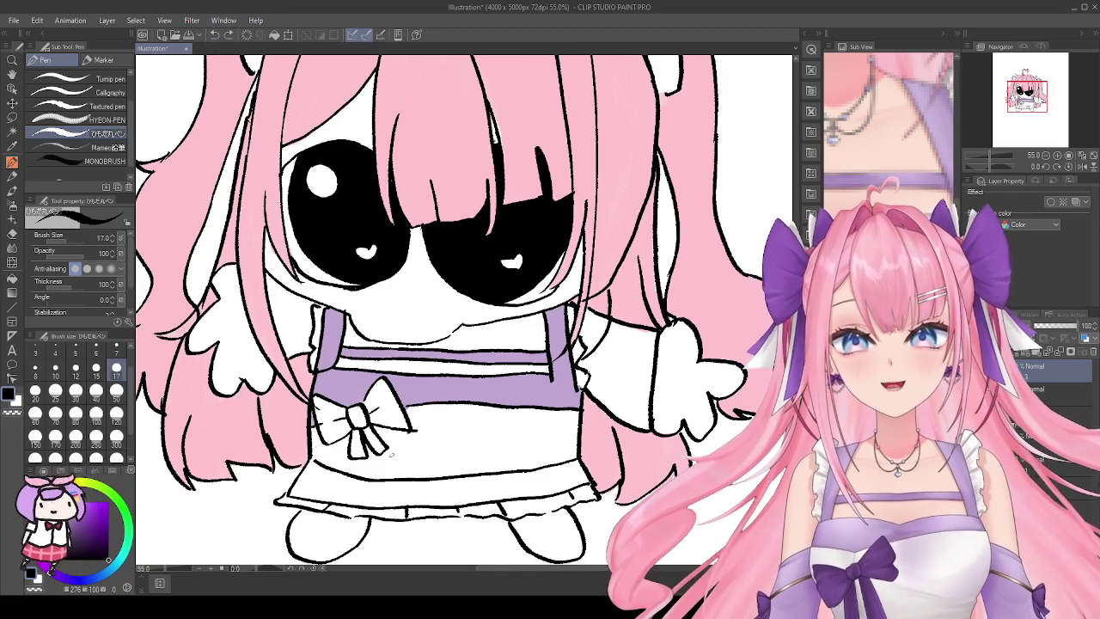
pyautogui.moveTo(402, 447); pyautogui.dragTo(543, 436)
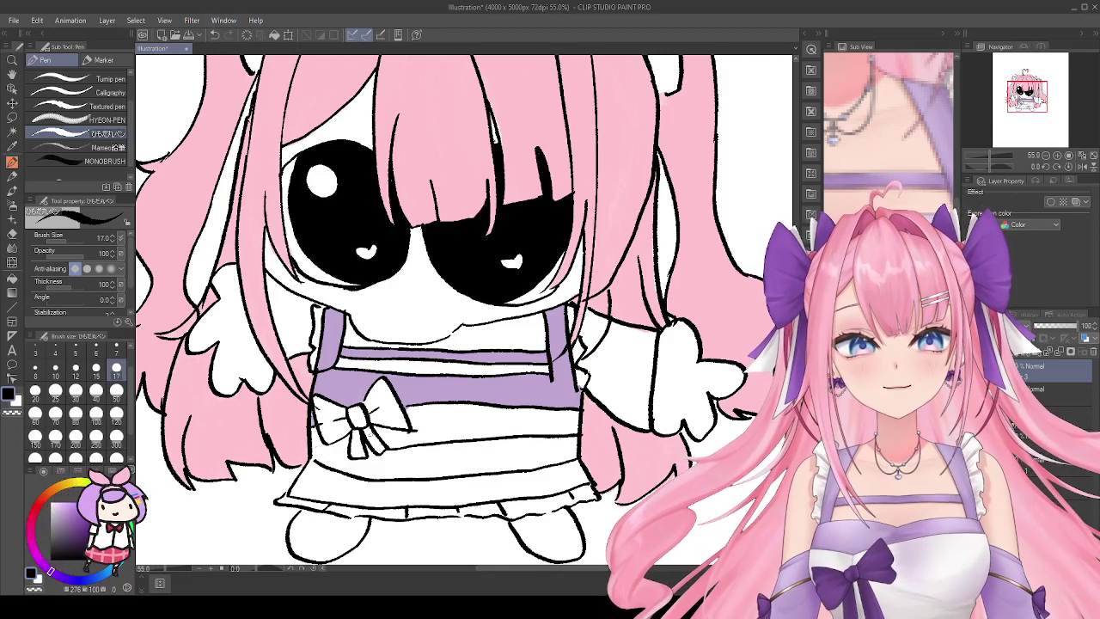
pyautogui.hotkey('ctrl', 'z')
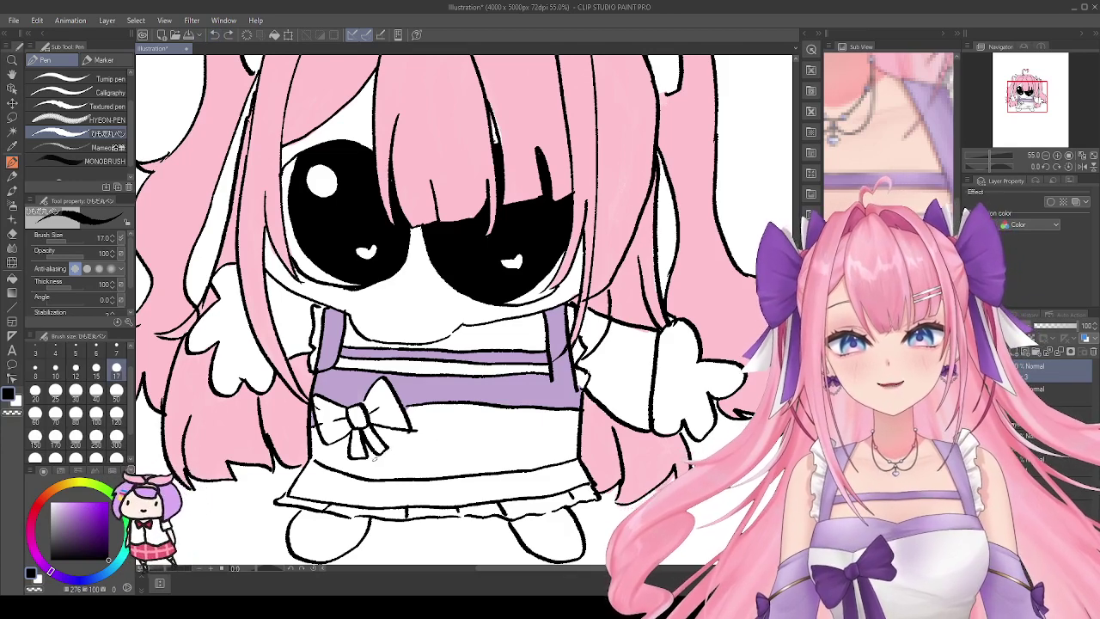
pyautogui.moveTo(363, 461); pyautogui.dragTo(487, 463)
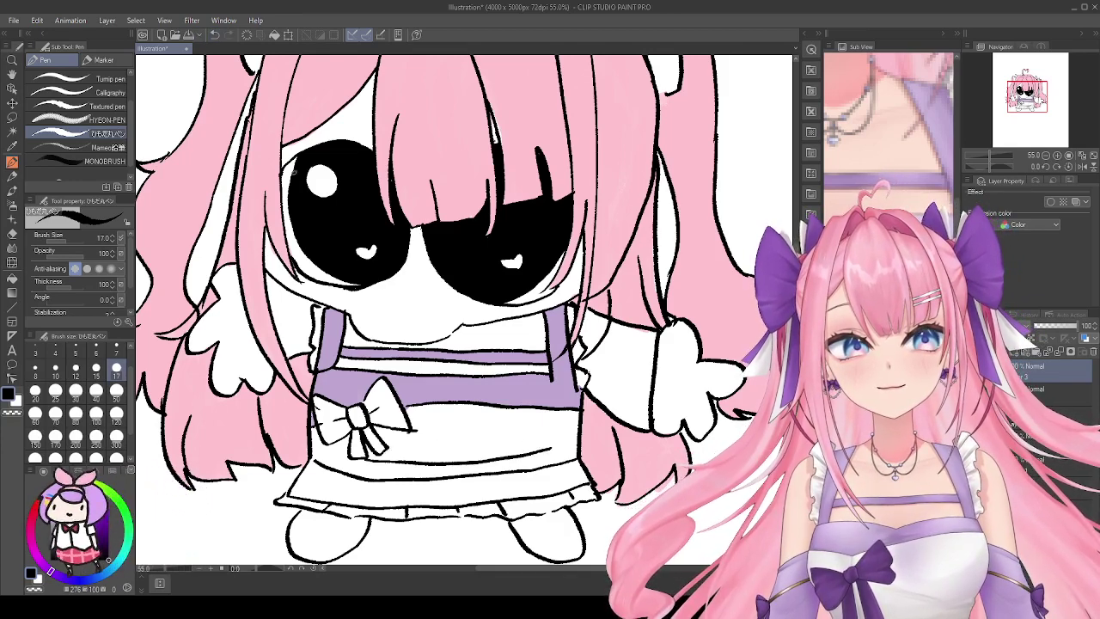
pyautogui.hotkey('ctrl', 'z')
pyautogui.moveTo(368, 456); pyautogui.dragTo(529, 438)
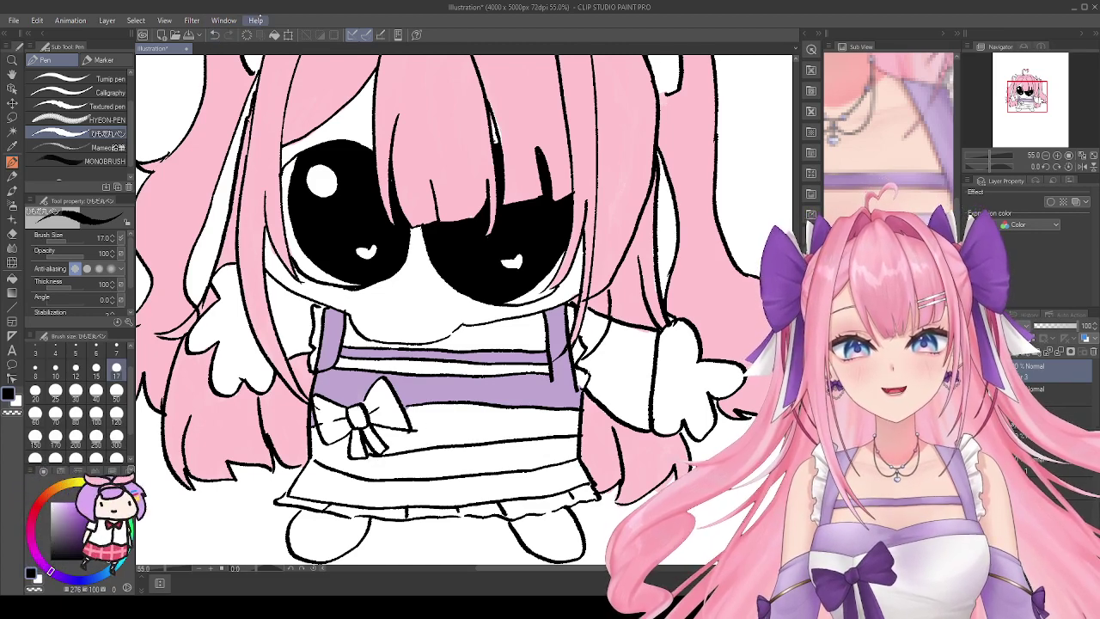
pyautogui.hotkey('ctrl', 'z')
pyautogui.moveTo(368, 460); pyautogui.dragTo(571, 443)
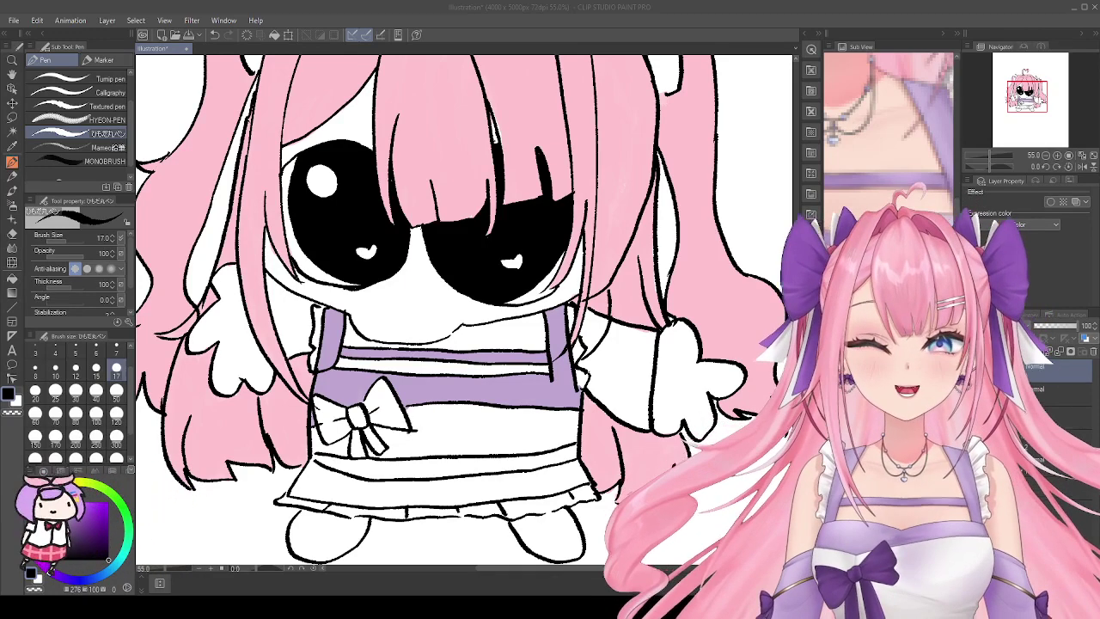
# Step: Sample the dress's light purple on the colour layer and fill the stripe between the two lines above the skirt hem
pyautogui.click(1058, 440)
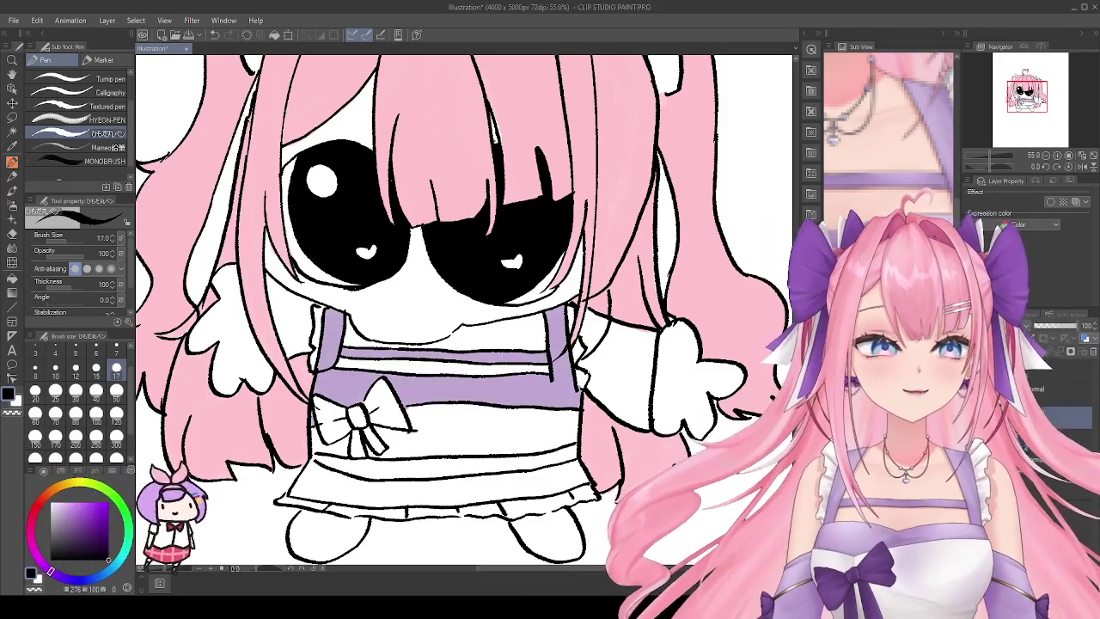
pyautogui.press('i')
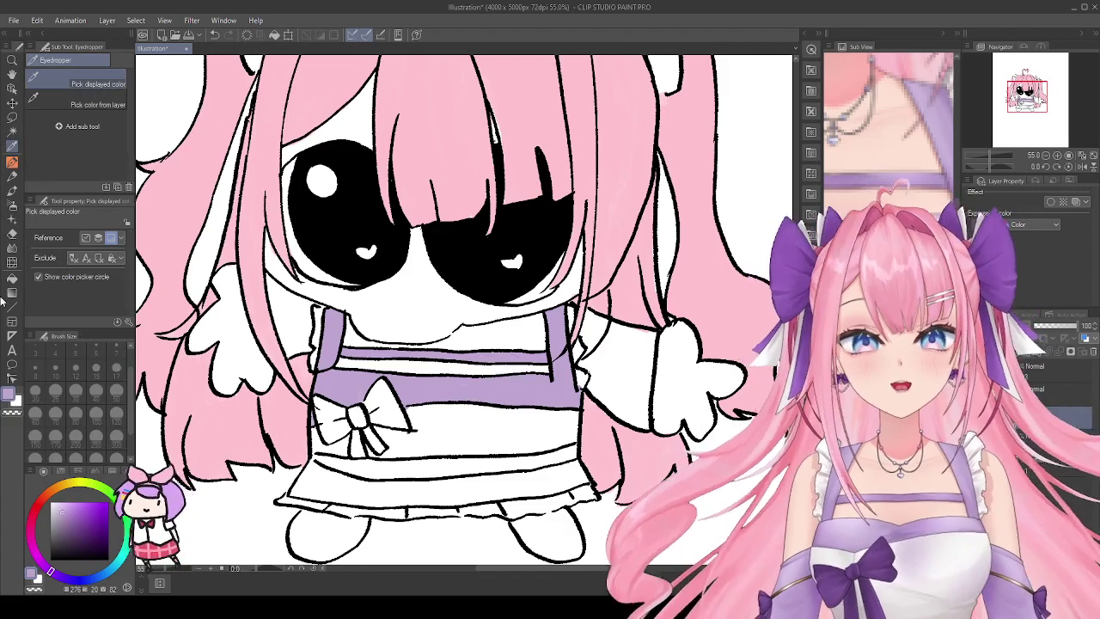
pyautogui.click(10, 279)
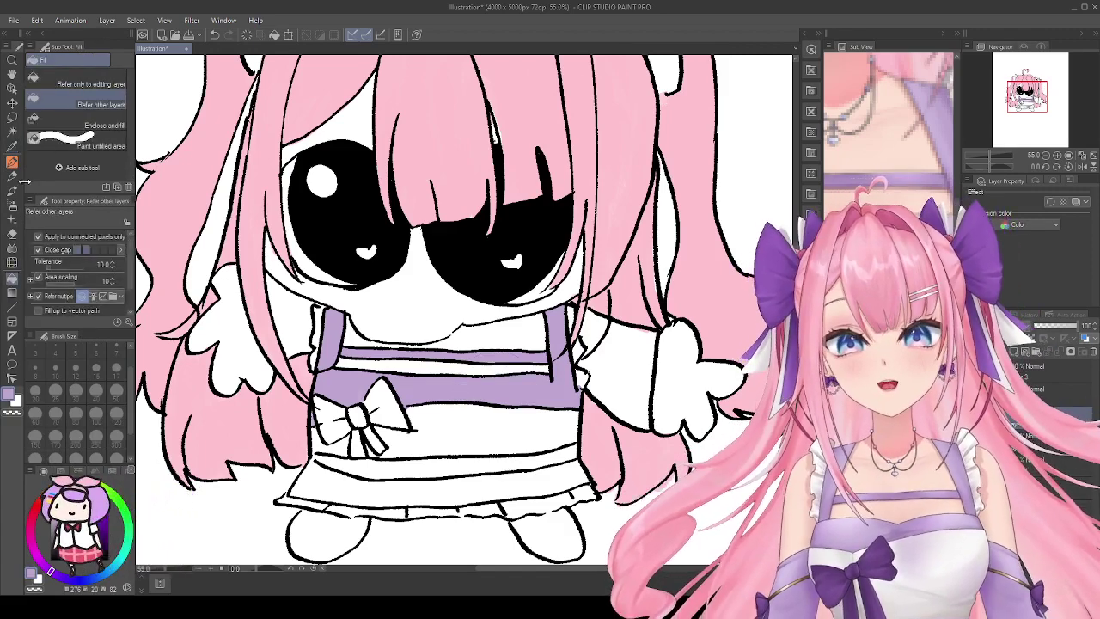
pyautogui.press('p')
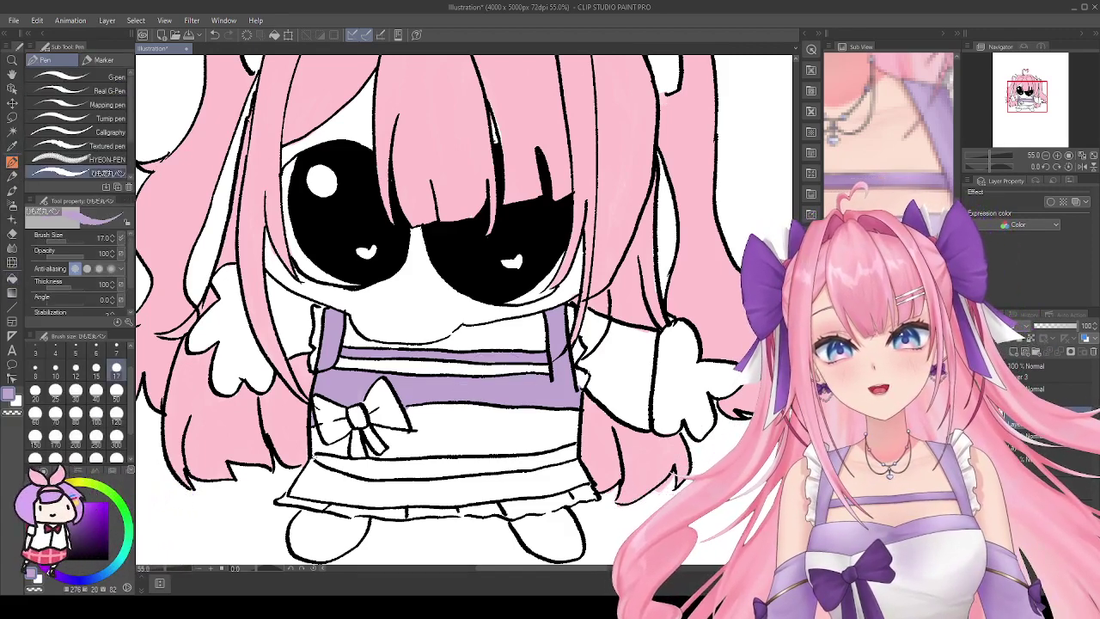
pyautogui.scroll(-3, 77, 120)
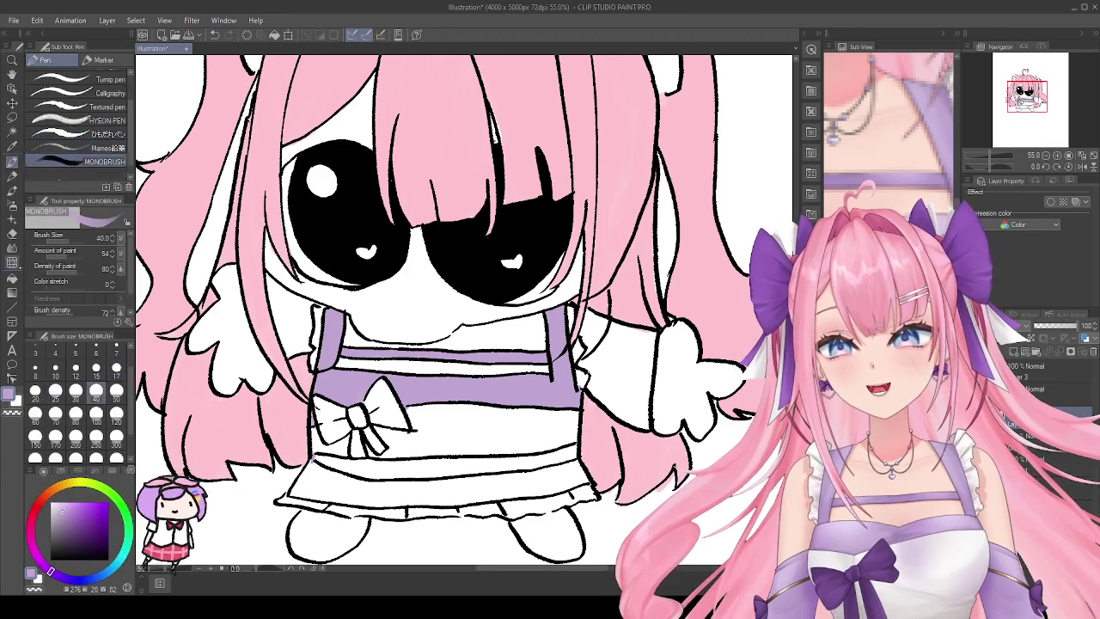
pyautogui.press('g')
pyautogui.click(413, 462)
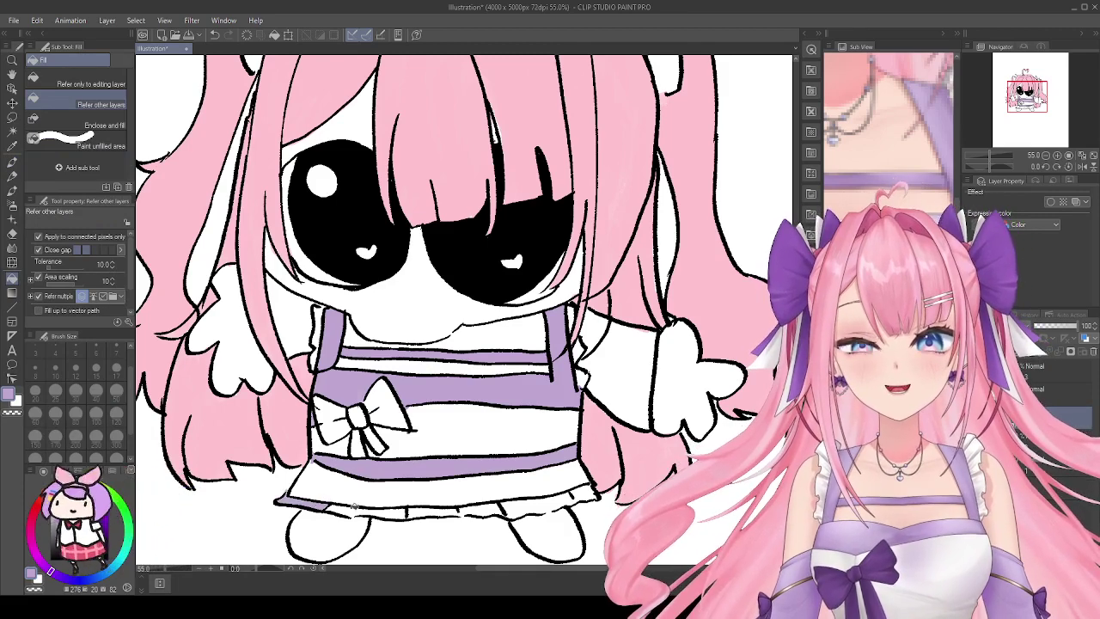
# Step: Close the outline gap above the character's foot at the hem's left end with MONOBRUSH and fill that ruffle section light purple
pyautogui.click(353, 524)
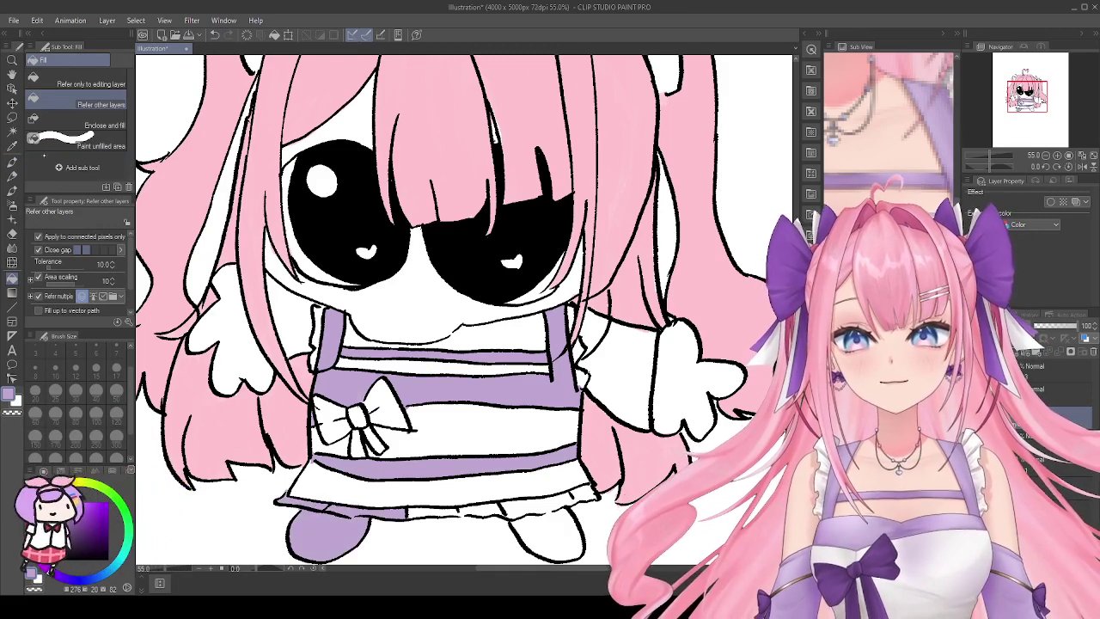
pyautogui.click(215, 34)
pyautogui.click(12, 176)
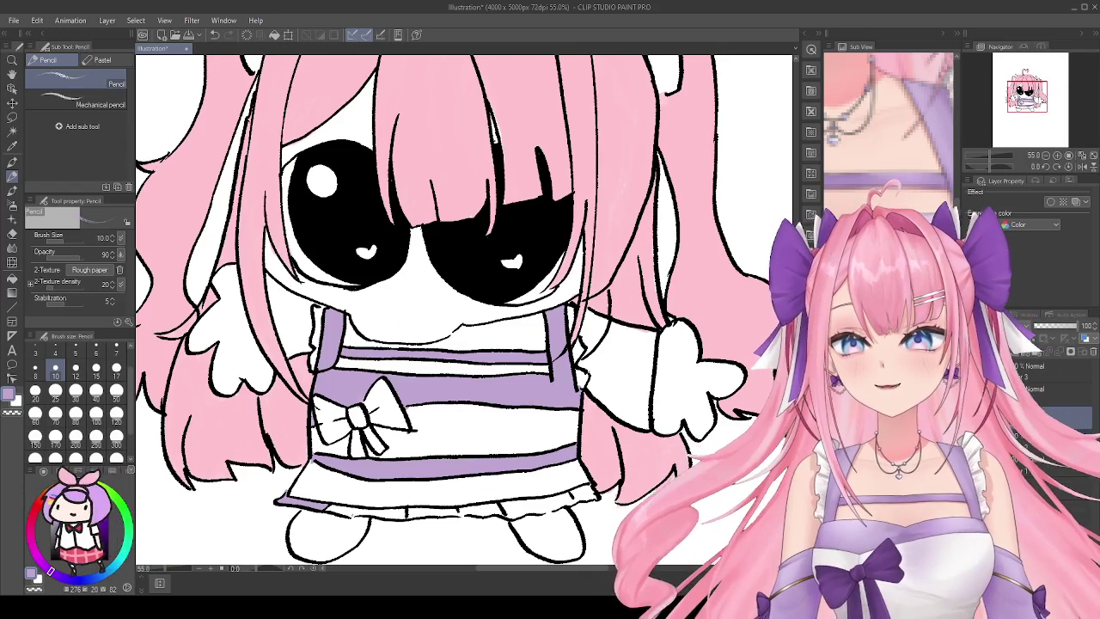
pyautogui.click(12, 162)
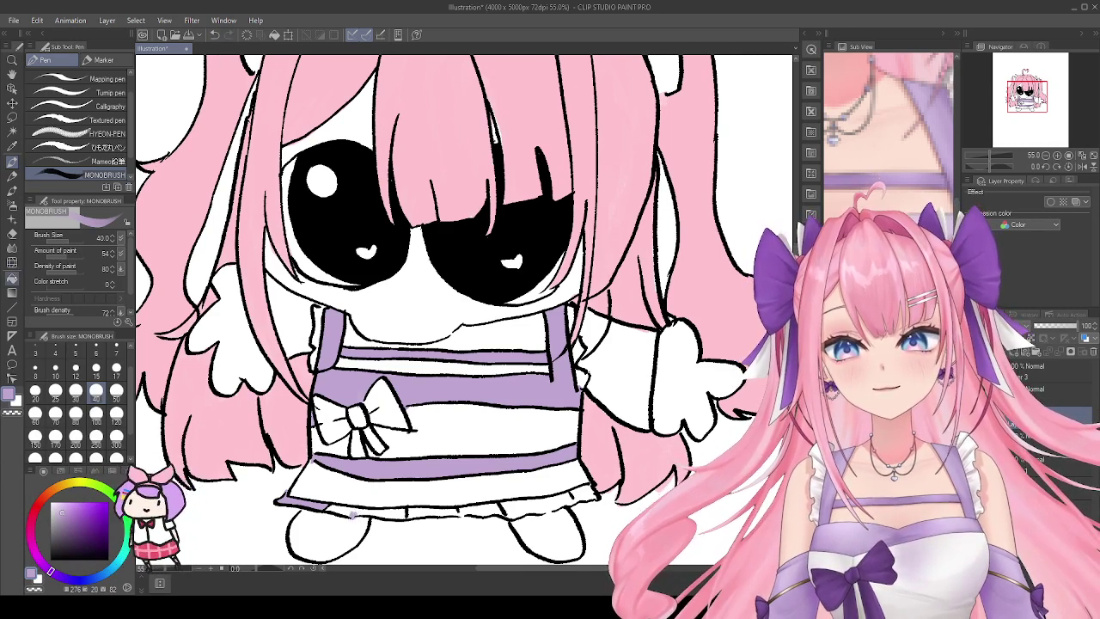
pyautogui.press('g')
pyautogui.click(344, 511)
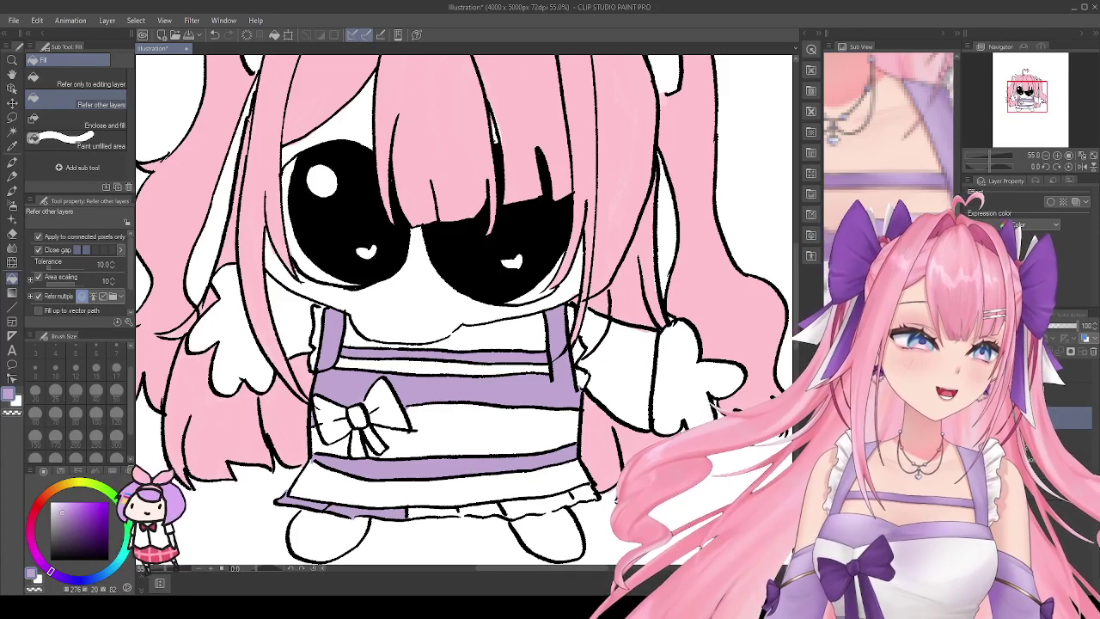
# Step: Close the gap along the middle of the skirt hem with MONOBRUSH and fill the middle ruffle section light purple
pyautogui.click(752, 154)
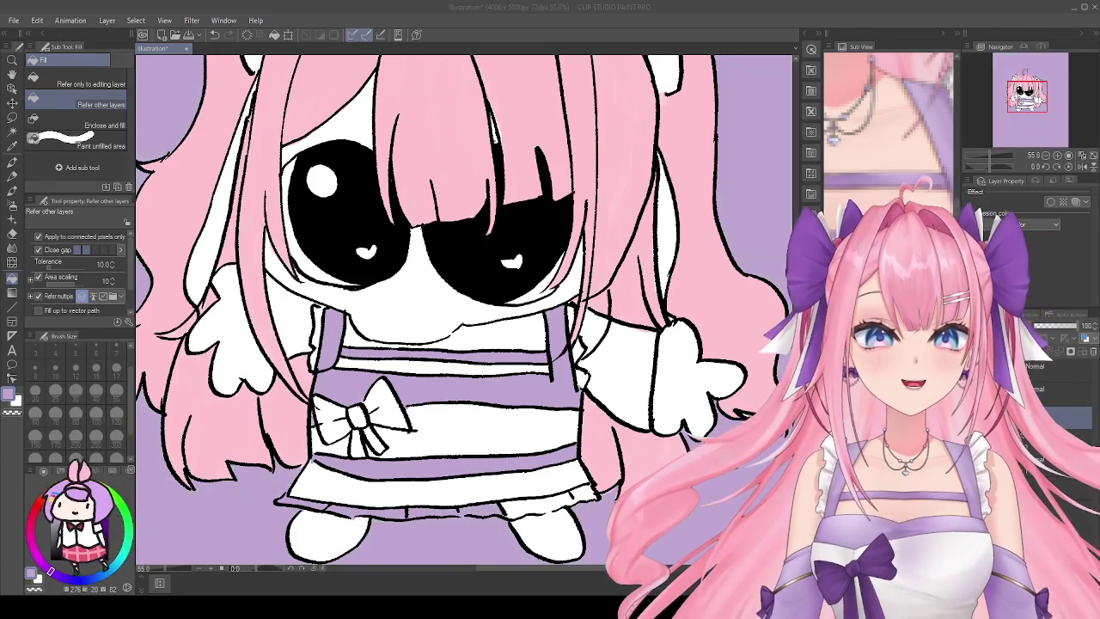
pyautogui.hotkey('ctrl', 'z')
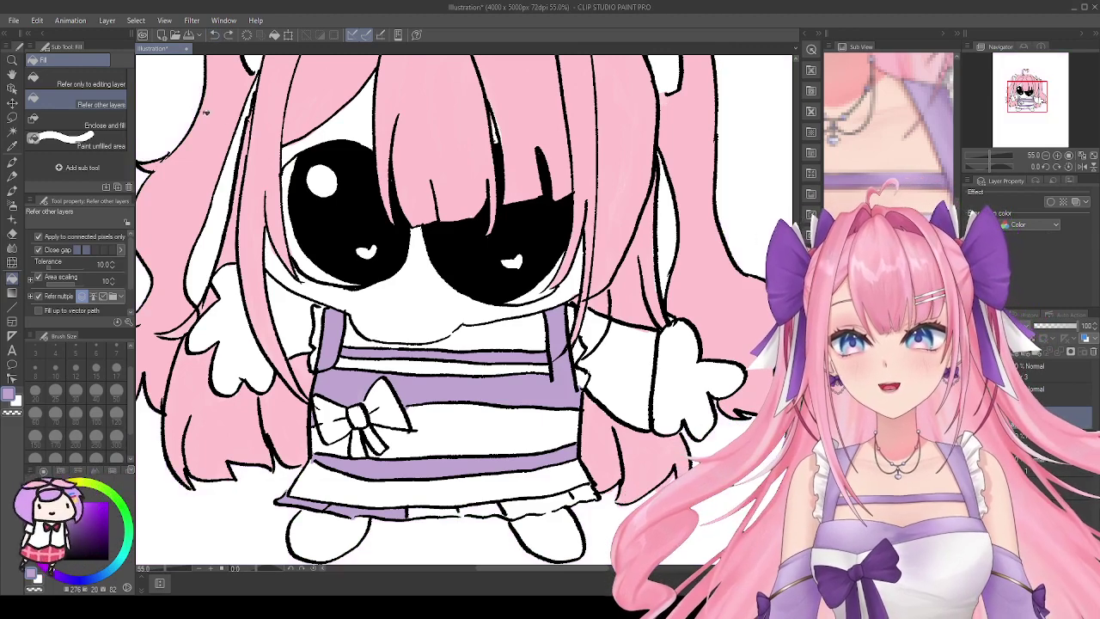
pyautogui.press('p')
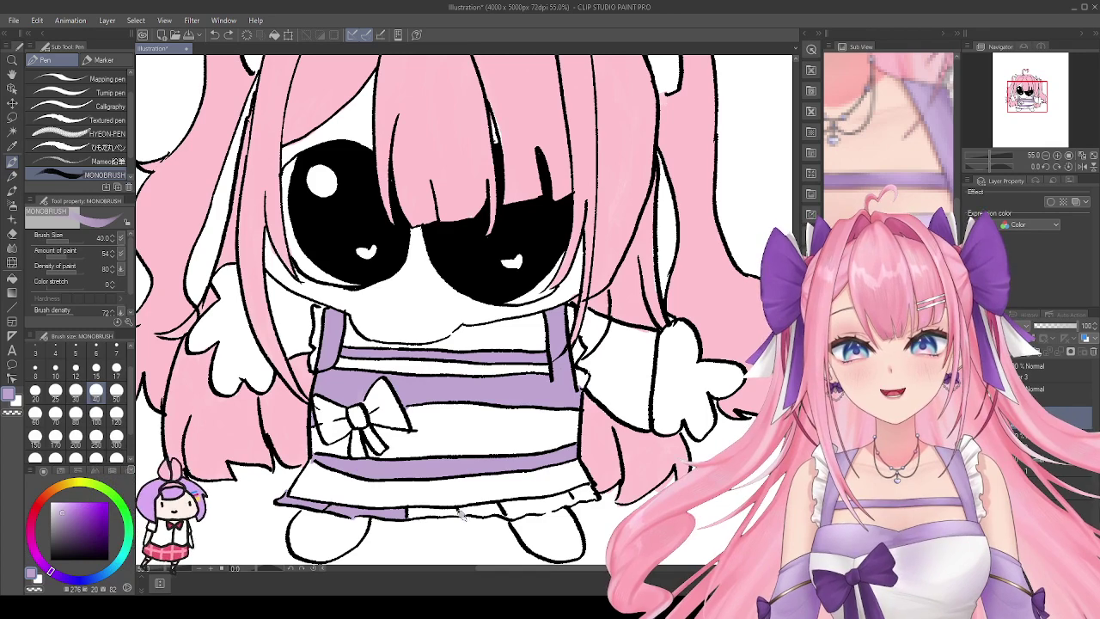
pyautogui.press('g')
pyautogui.moveTo(444, 509); pyautogui.dragTo(535, 504)
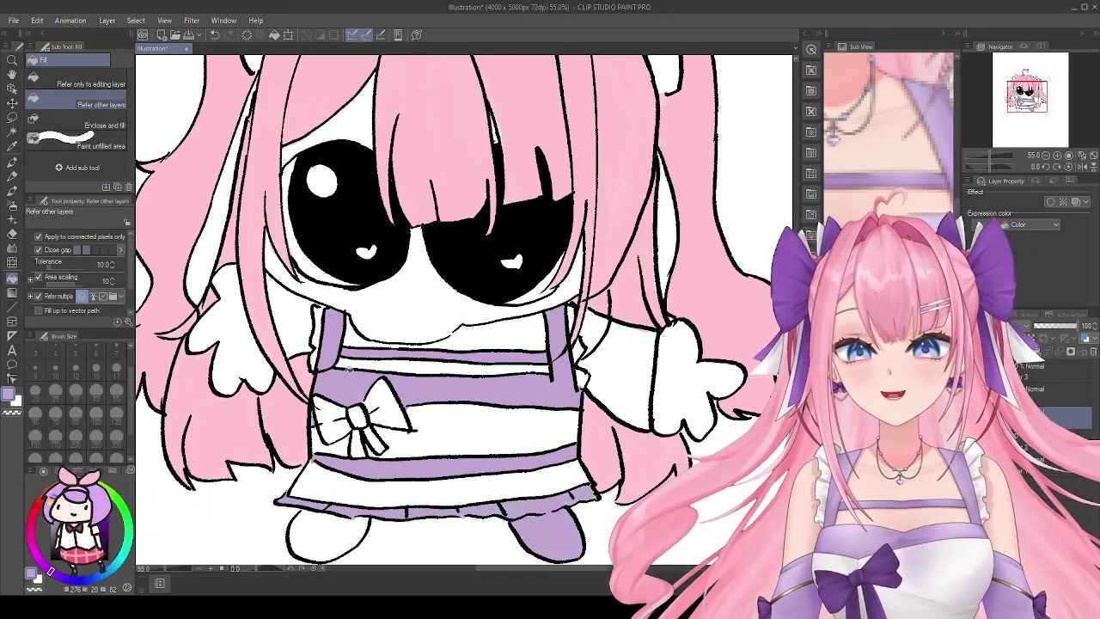
# Step: Seal the hem above the other foot with MONOBRUSH, then fill the last ruffle section and both sleeves light purple
pyautogui.hotkey('ctrl', 'z')
pyautogui.press('p')
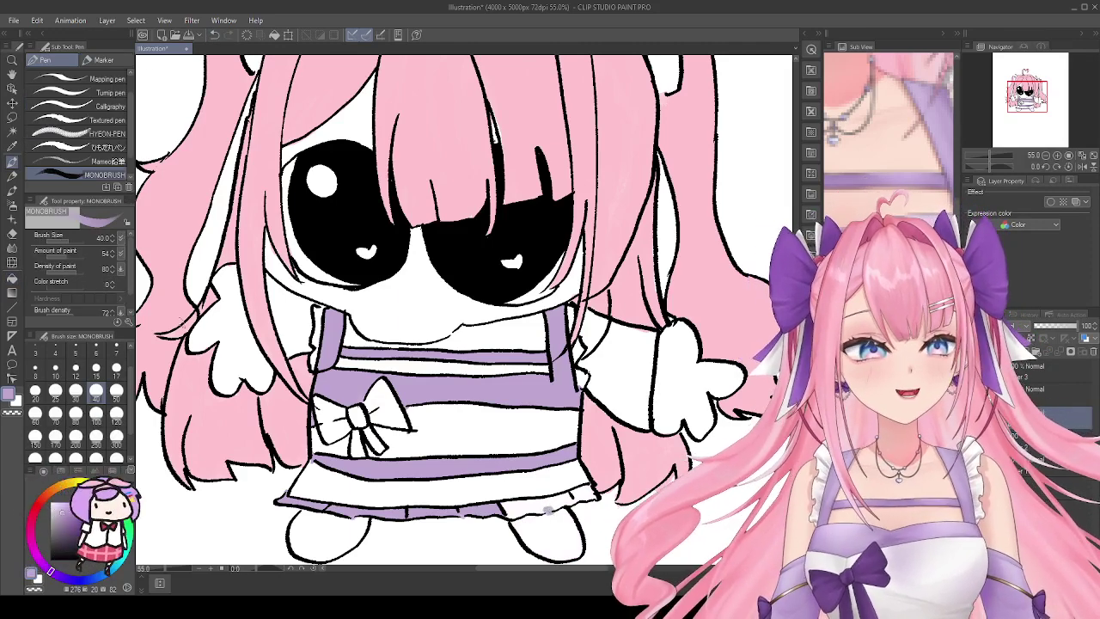
pyautogui.press('g')
pyautogui.click(565, 501)
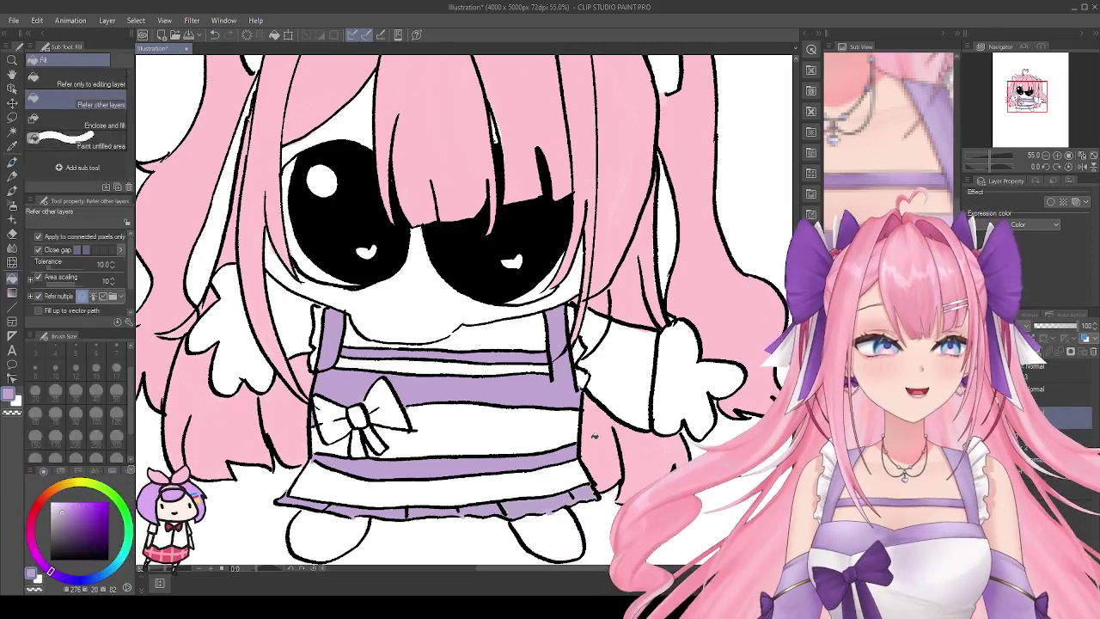
pyautogui.click(612, 373)
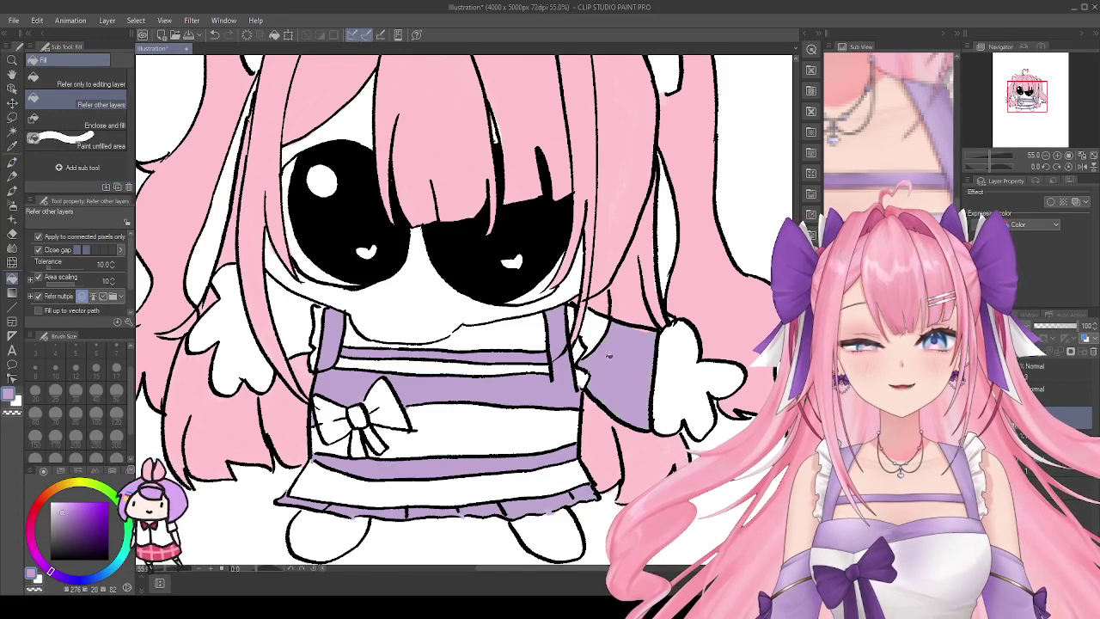
pyautogui.click(293, 323)
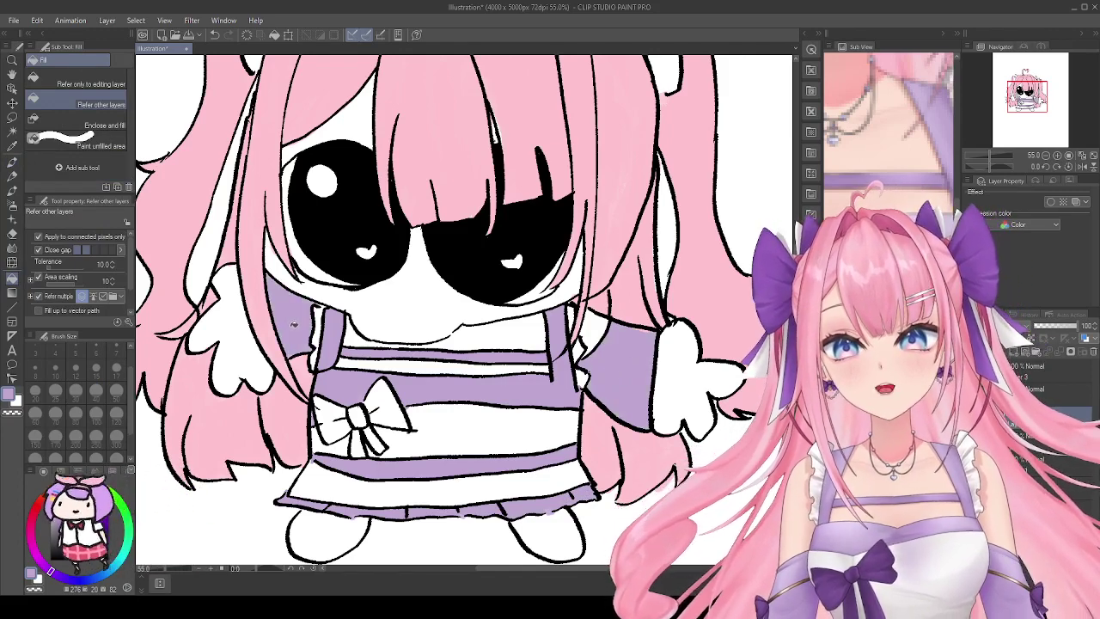
# Step: Choose a darker purple and fill the loops, knot and tails of the bow on the dress
pyautogui.scroll(-5, 415, 370)
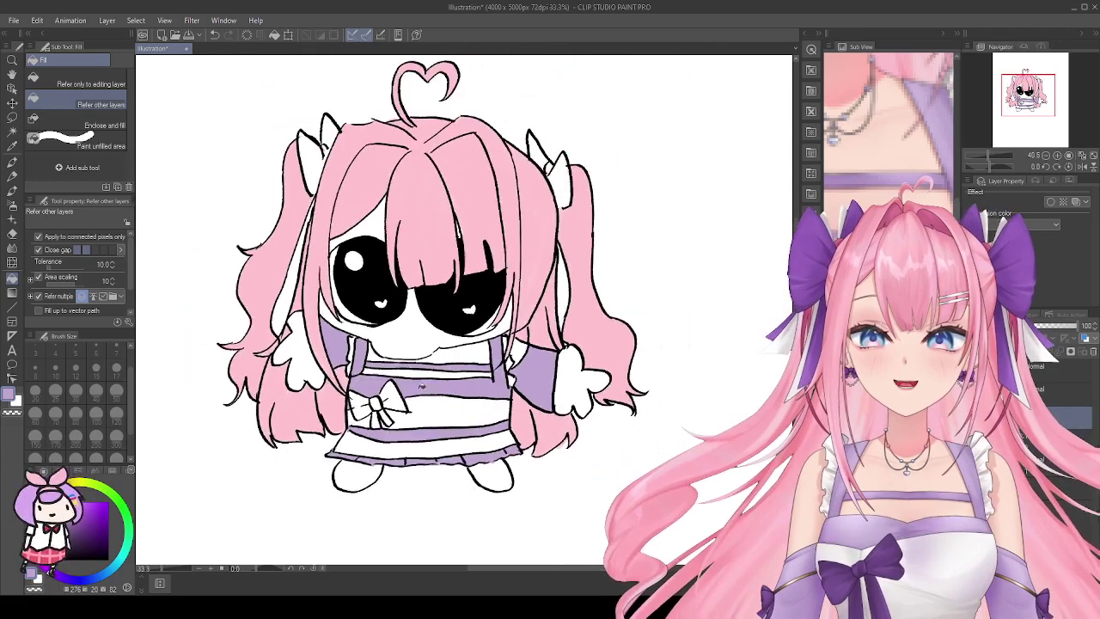
pyautogui.scroll(1, 497, 375)
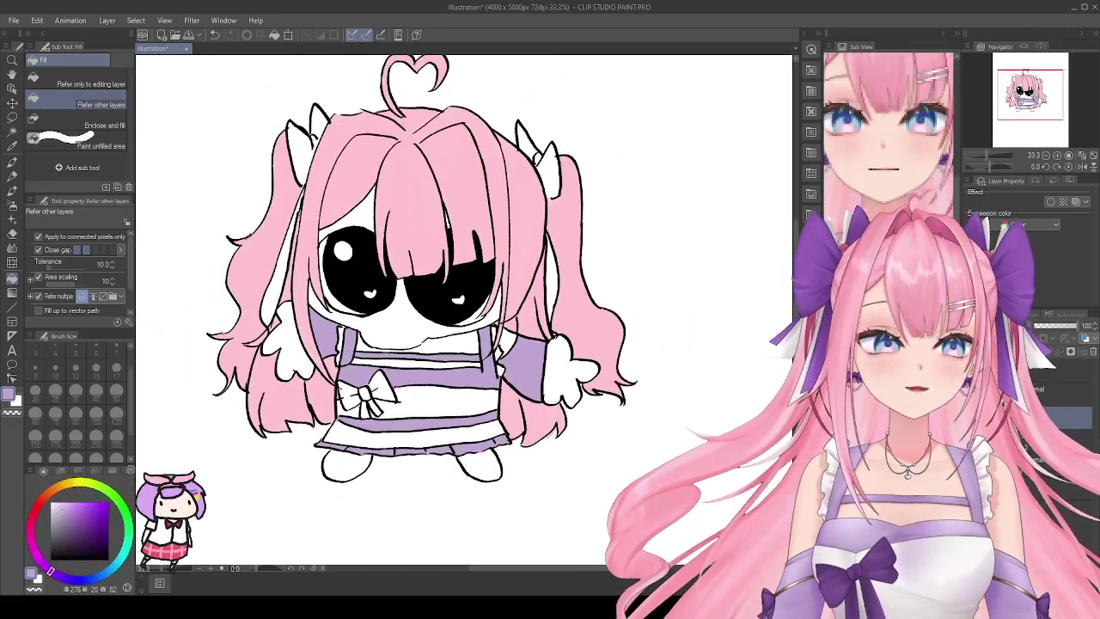
pyautogui.click(77, 527)
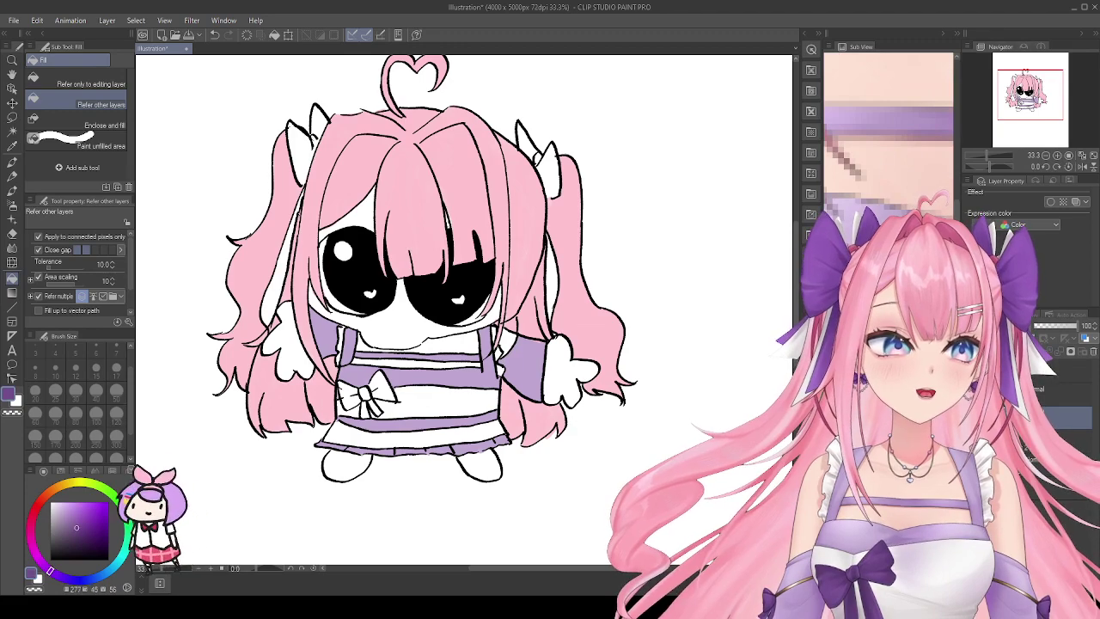
pyautogui.scroll(2, 386, 379)
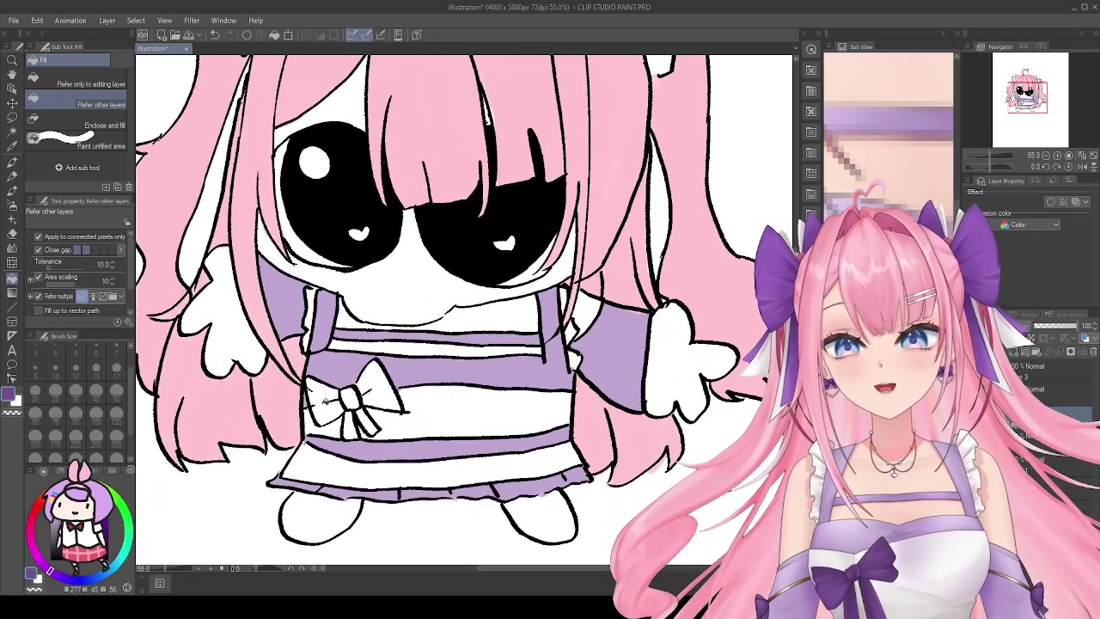
pyautogui.click(325, 400)
pyautogui.click(351, 398)
pyautogui.click(378, 385)
pyautogui.click(366, 422)
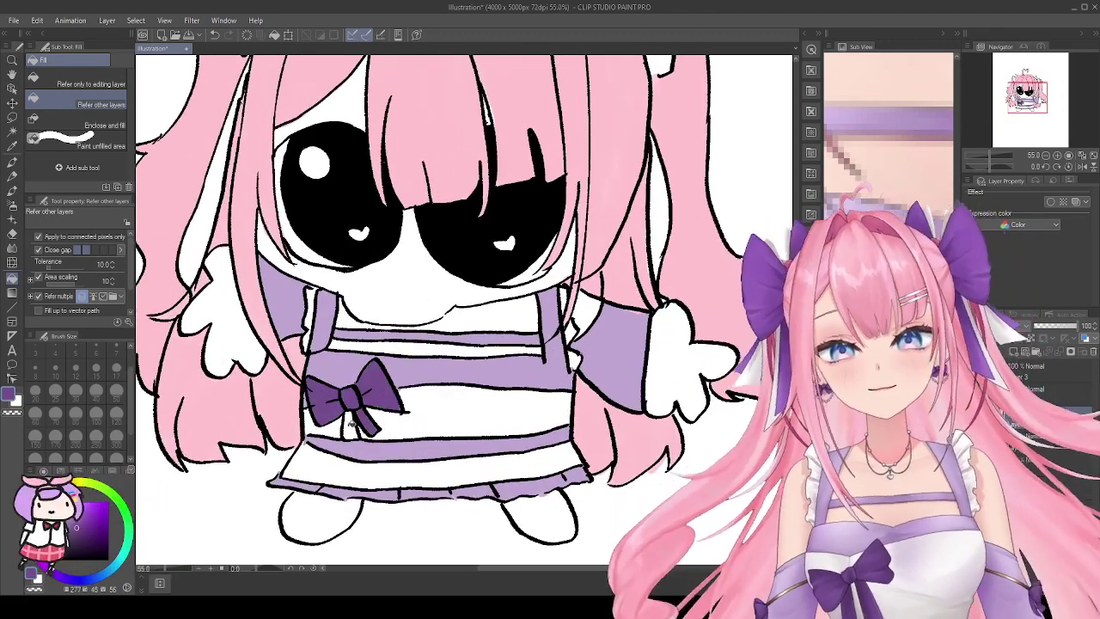
# Step: Fill the bows on both ponytails dark purple
pyautogui.scroll(-2, 565, 464)
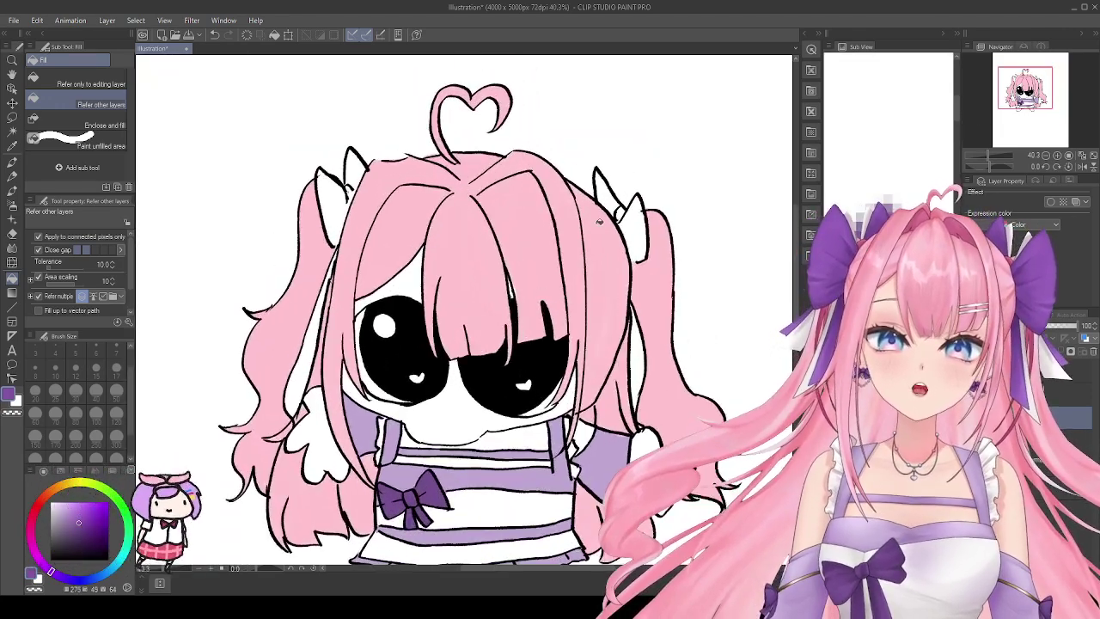
pyautogui.click(609, 196)
pyautogui.click(639, 226)
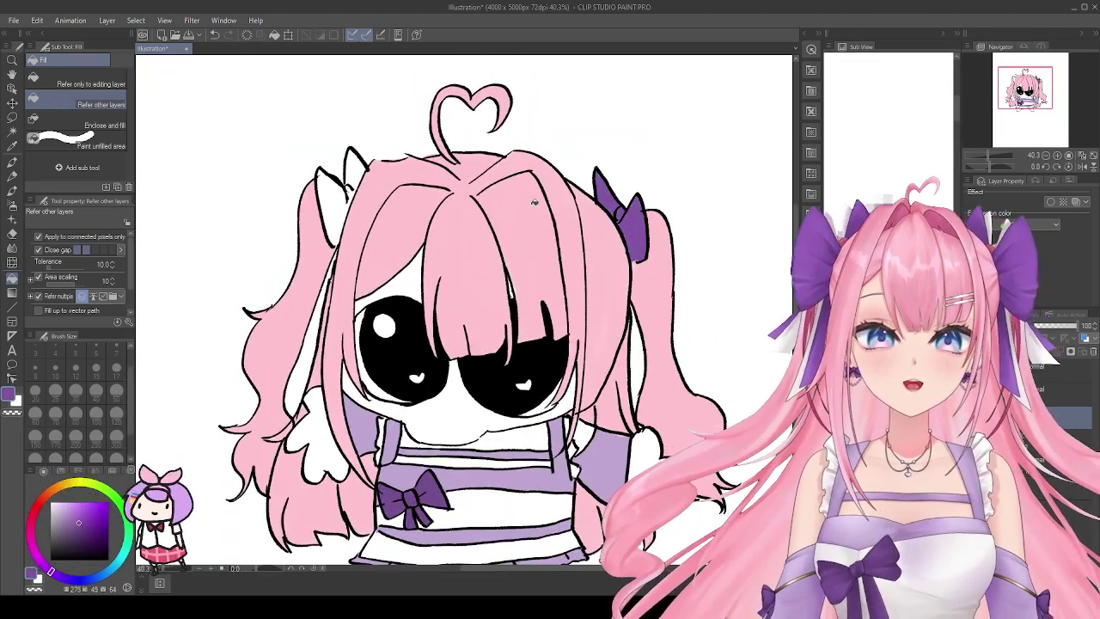
pyautogui.click(360, 170)
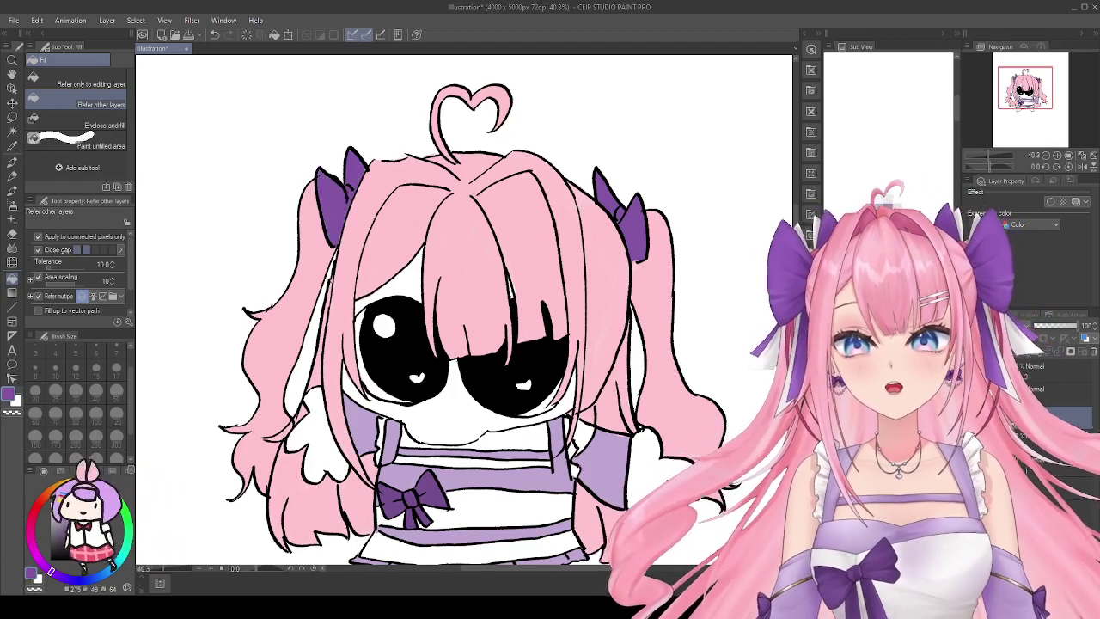
# Step: Draw two hair clips across the bangs above the eye as four near-parallel black size 17 lines on the line art layer
pyautogui.scroll(-4, 442, 250)
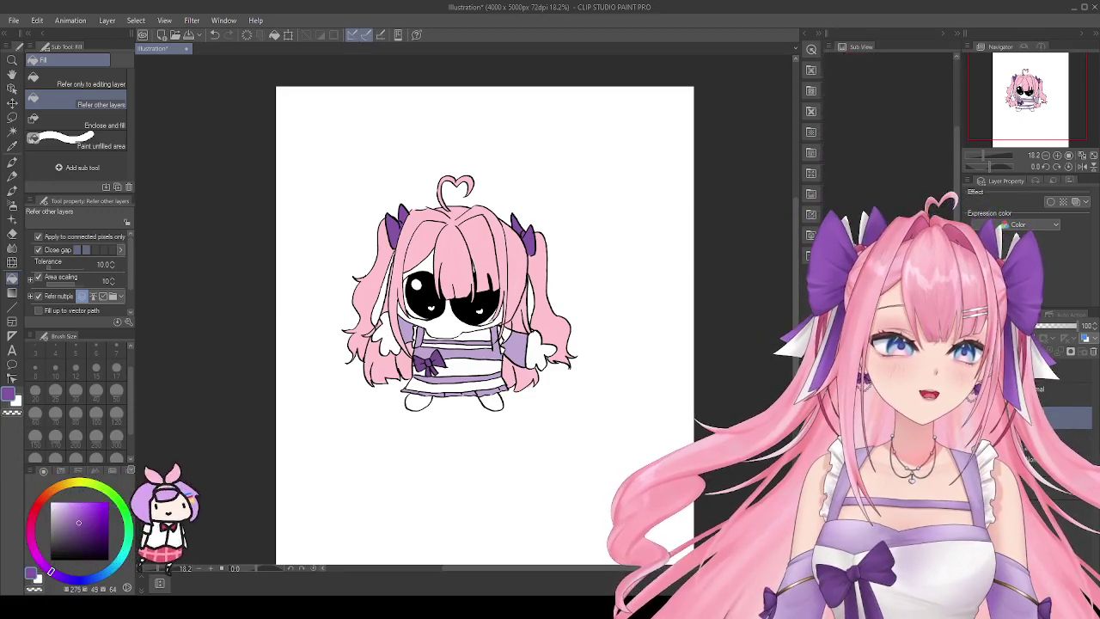
pyautogui.scroll(1, 510, 347)
pyautogui.scroll(6, 497, 335)
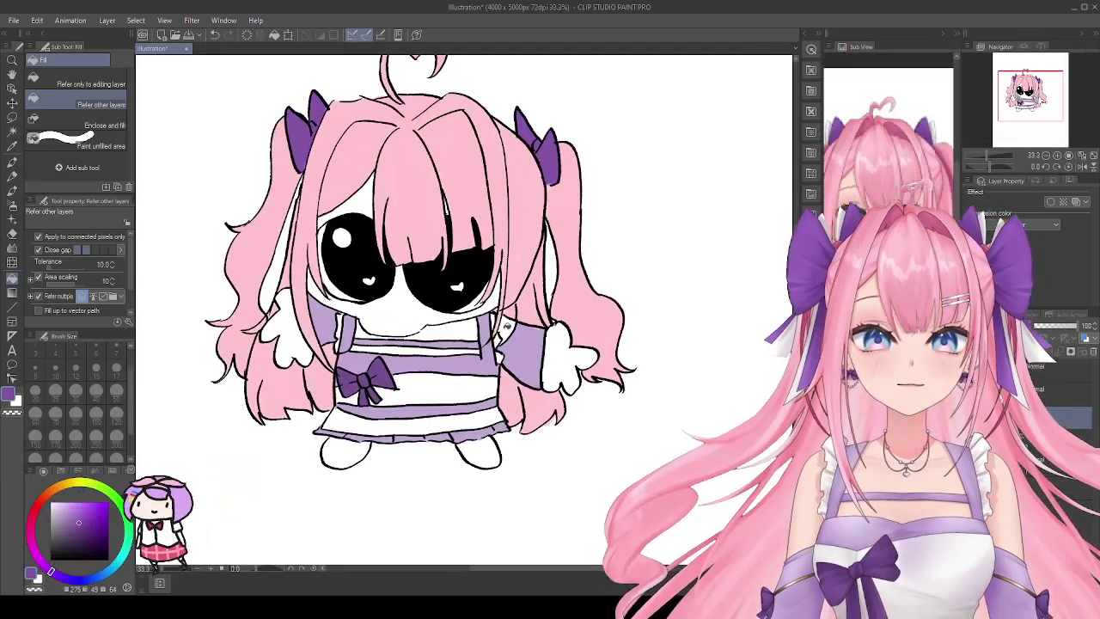
pyautogui.scroll(2, 499, 167)
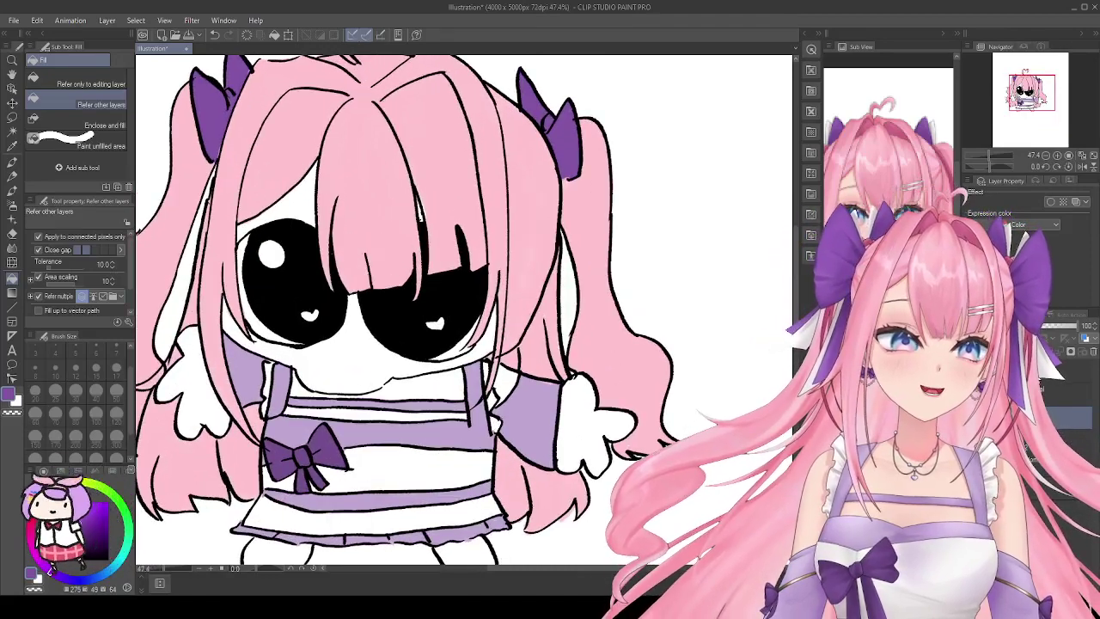
pyautogui.click(12, 160)
pyautogui.click(68, 133)
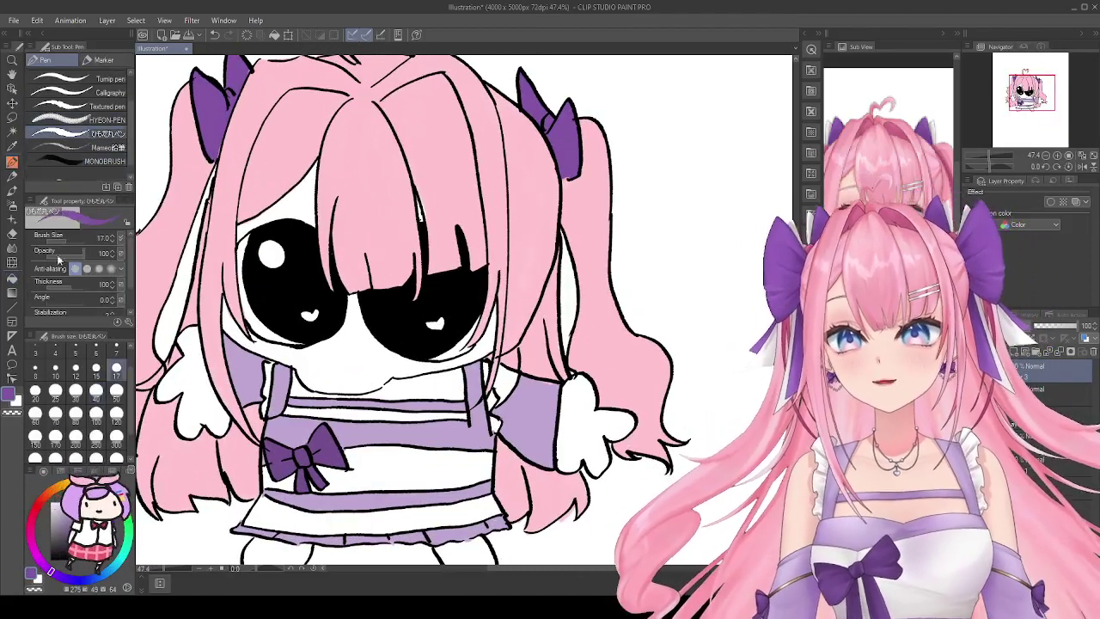
pyautogui.press('x')
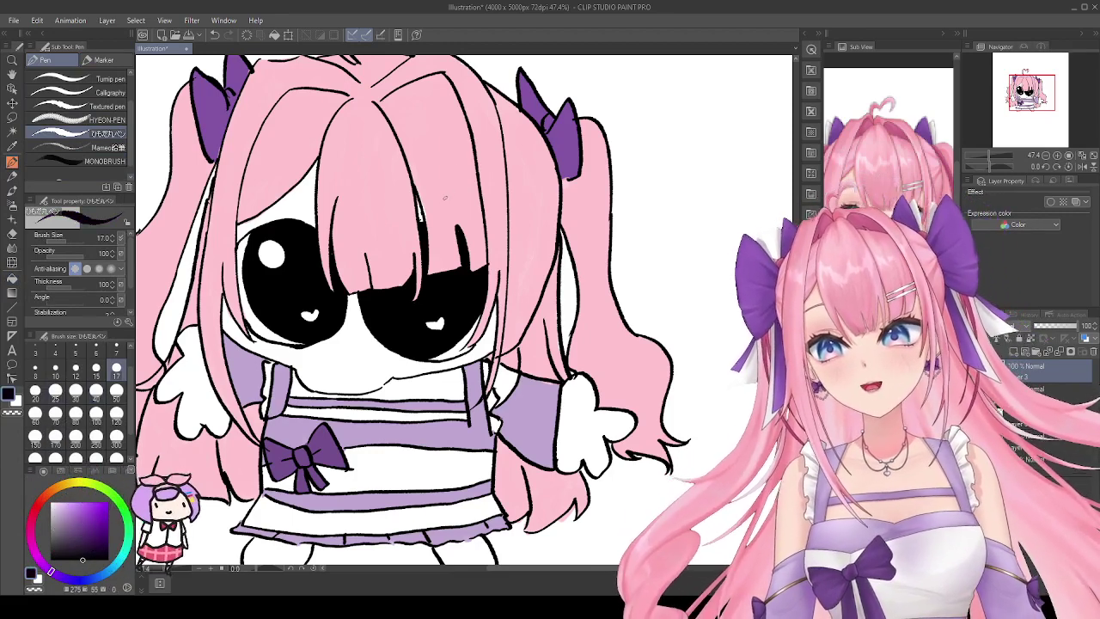
pyautogui.moveTo(418, 198); pyautogui.dragTo(482, 196)
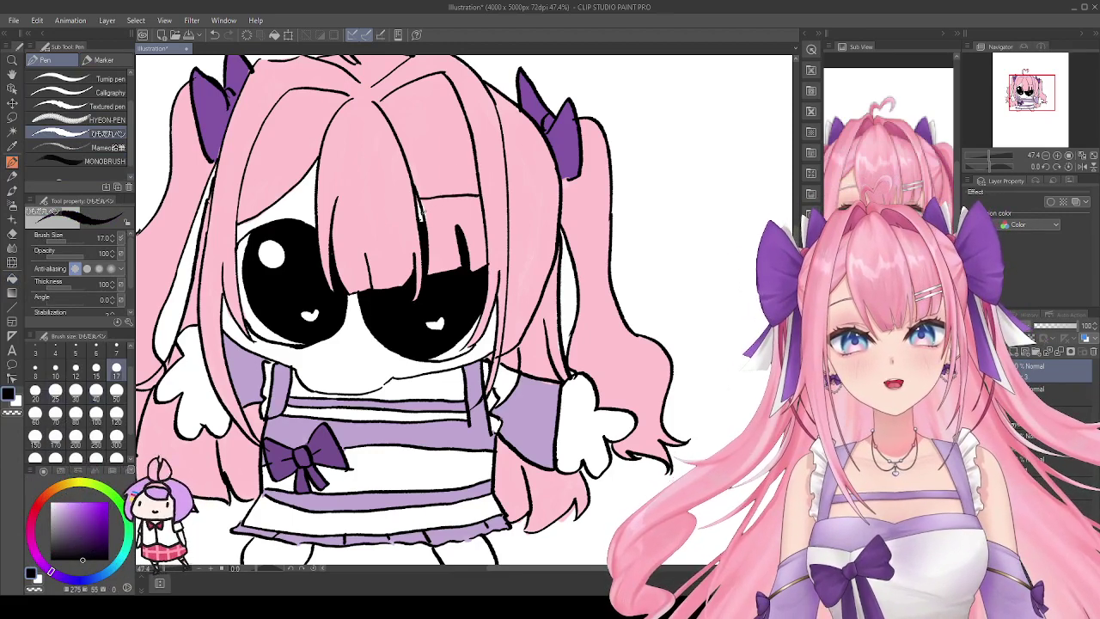
pyautogui.hotkey('ctrl', 'z')
pyautogui.moveTo(420, 203); pyautogui.dragTo(482, 199)
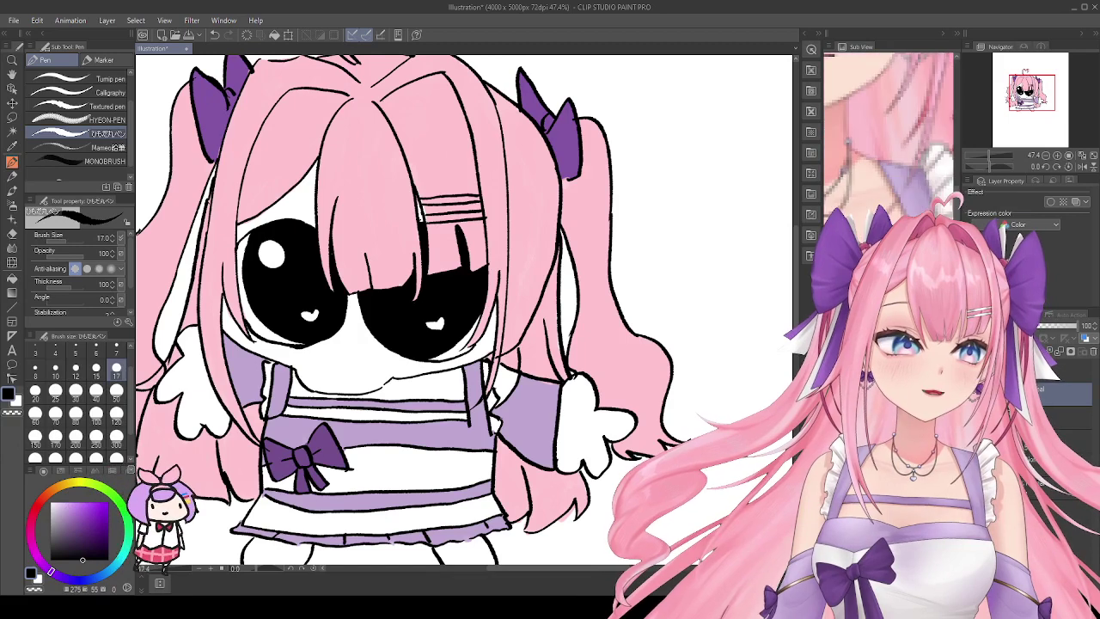
# Step: Hide the white paper background and paint the insides of both hair clips white with MONOBRUSH at size 17
pyautogui.press('x')
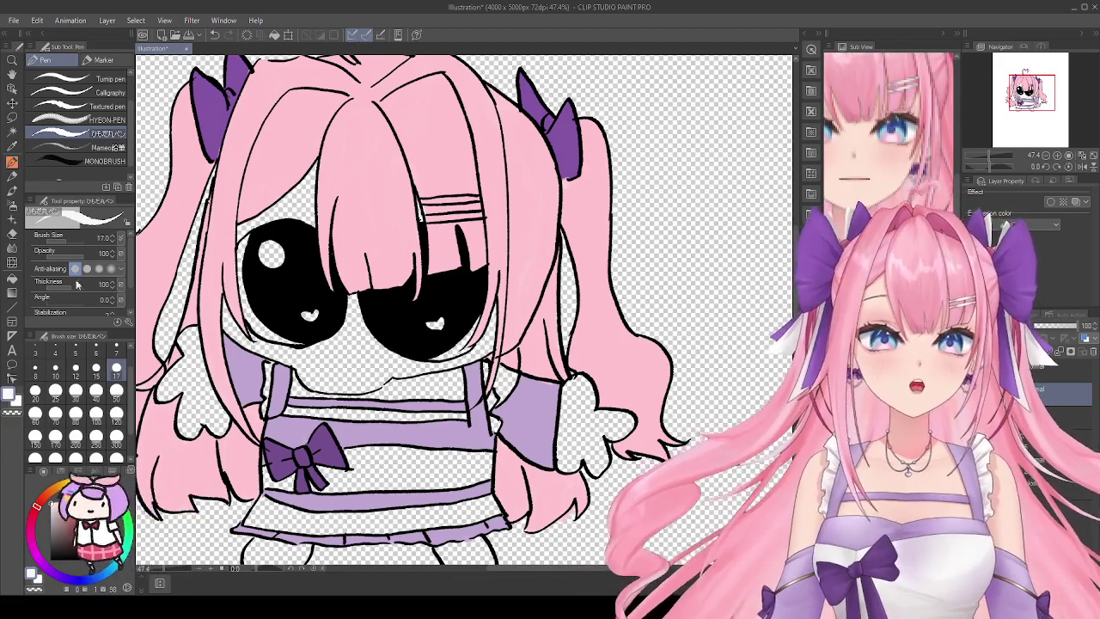
pyautogui.click(102, 161)
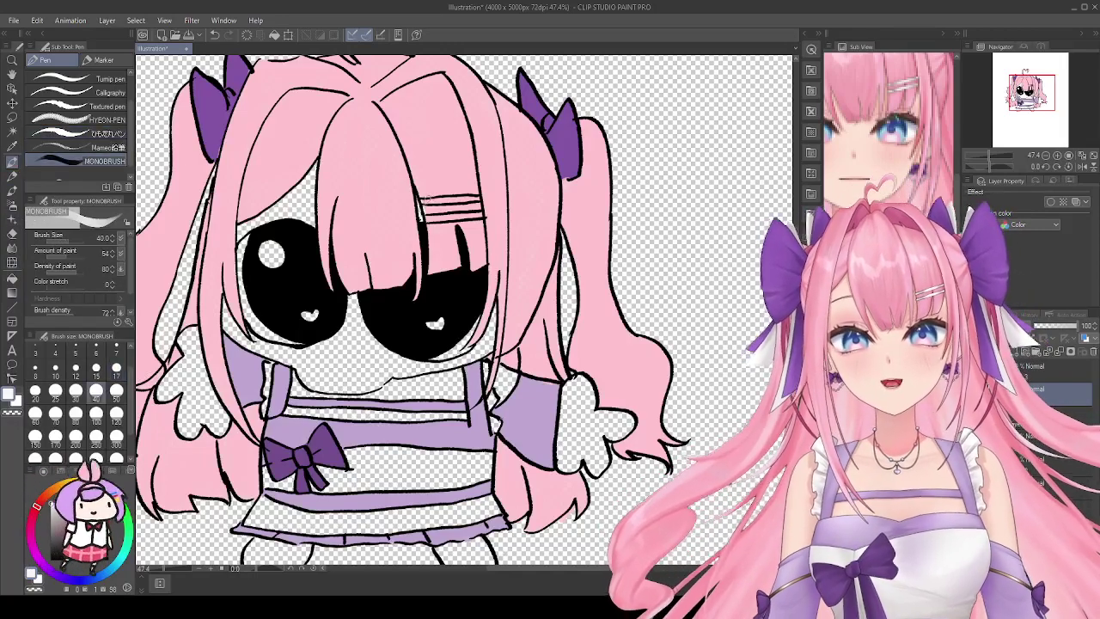
pyautogui.scroll(6, 404, 188)
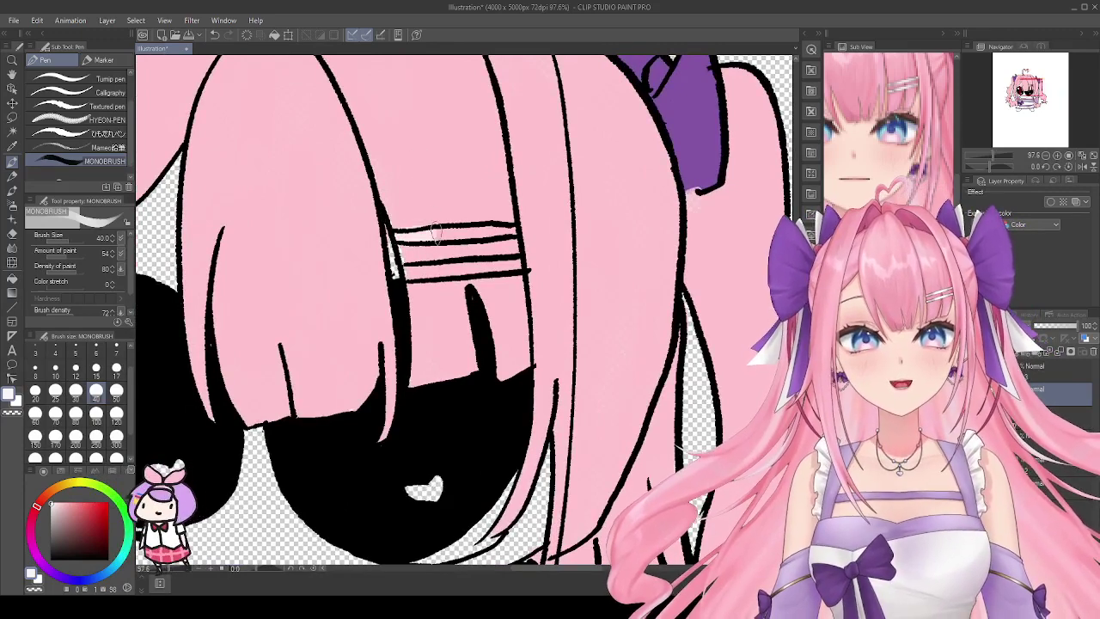
pyautogui.hotkey('ctrl', 'z')
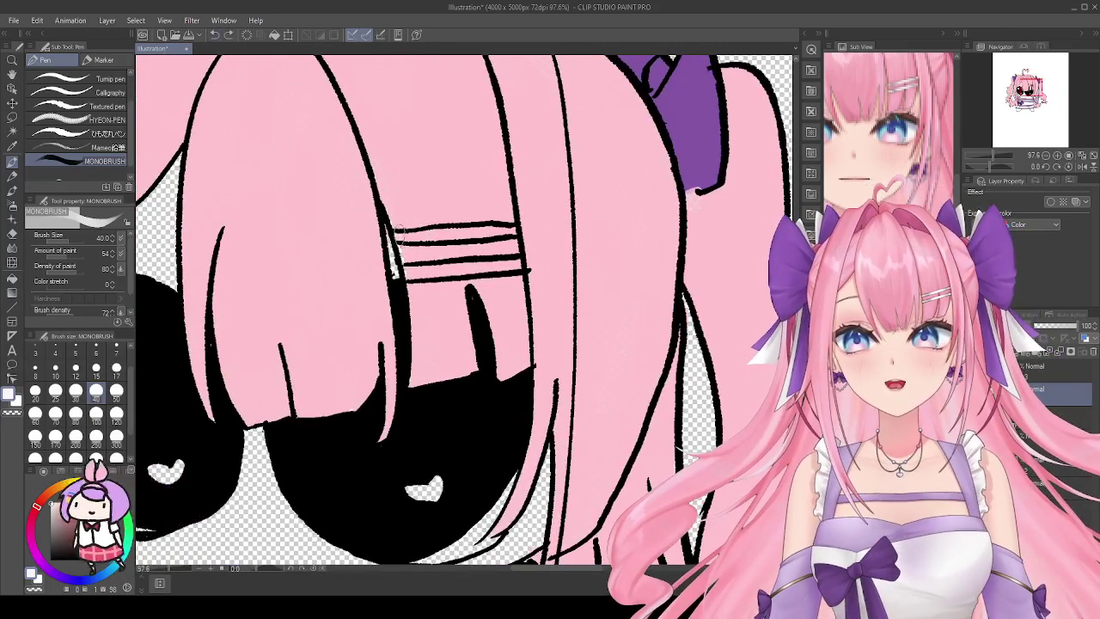
pyautogui.press('[')
pyautogui.press('[')
pyautogui.press('[')
pyautogui.press('[')
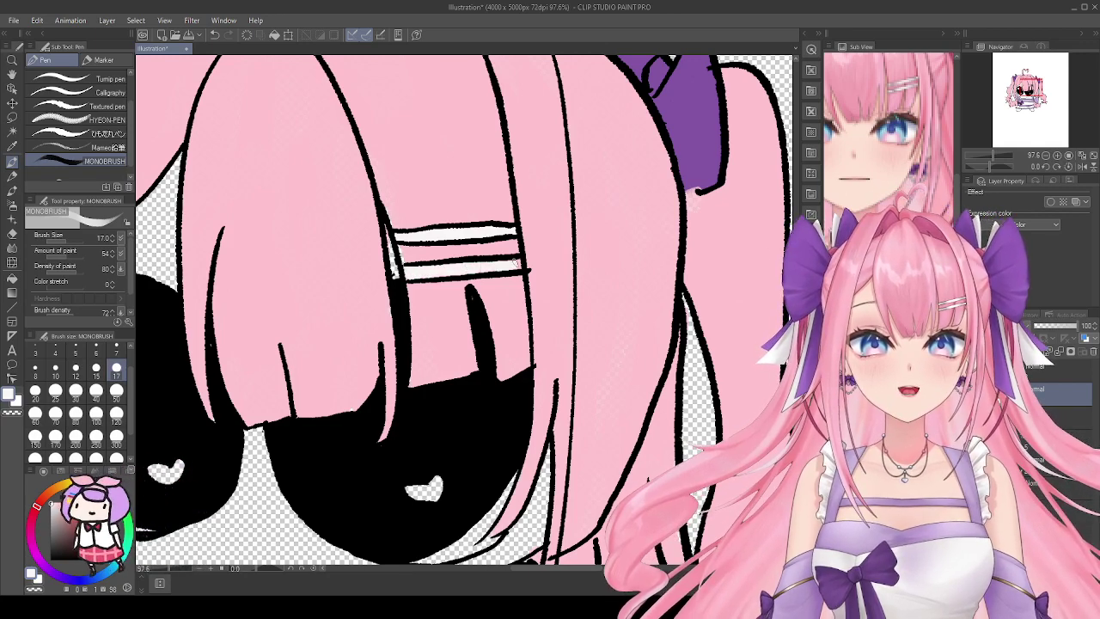
pyautogui.scroll(-6, 495, 256)
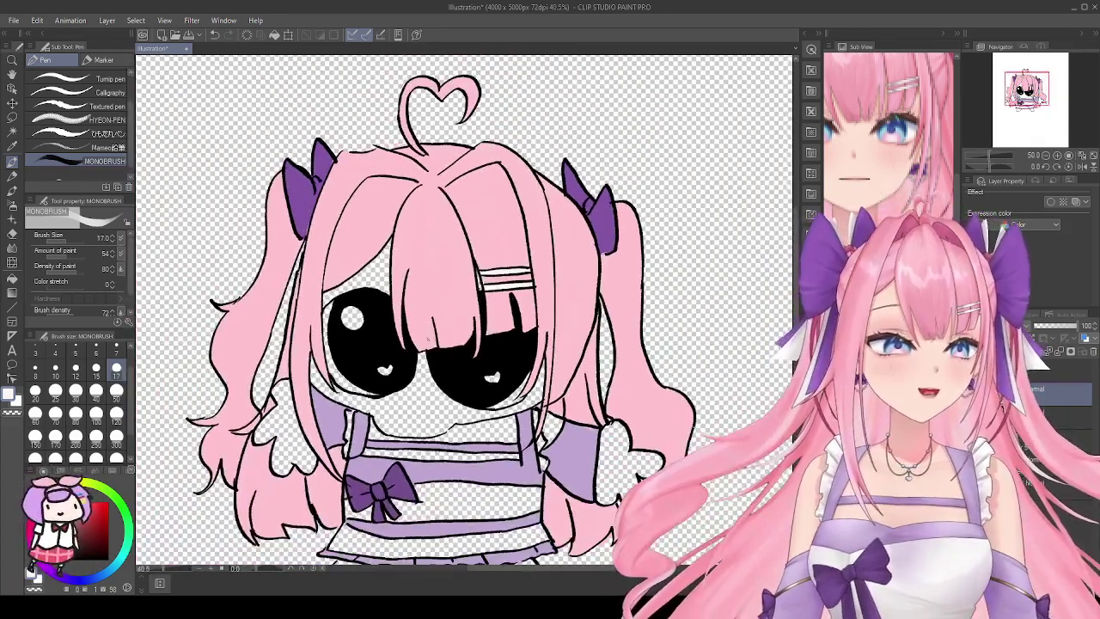
pyautogui.scroll(-2, 495, 256)
pyautogui.moveTo(550, 567)
pyautogui.mouseDown()
pyautogui.moveTo(443, 565)
pyautogui.moveTo(550, 569)
pyautogui.mouseUp()
pyautogui.scroll(1, 533, 310)
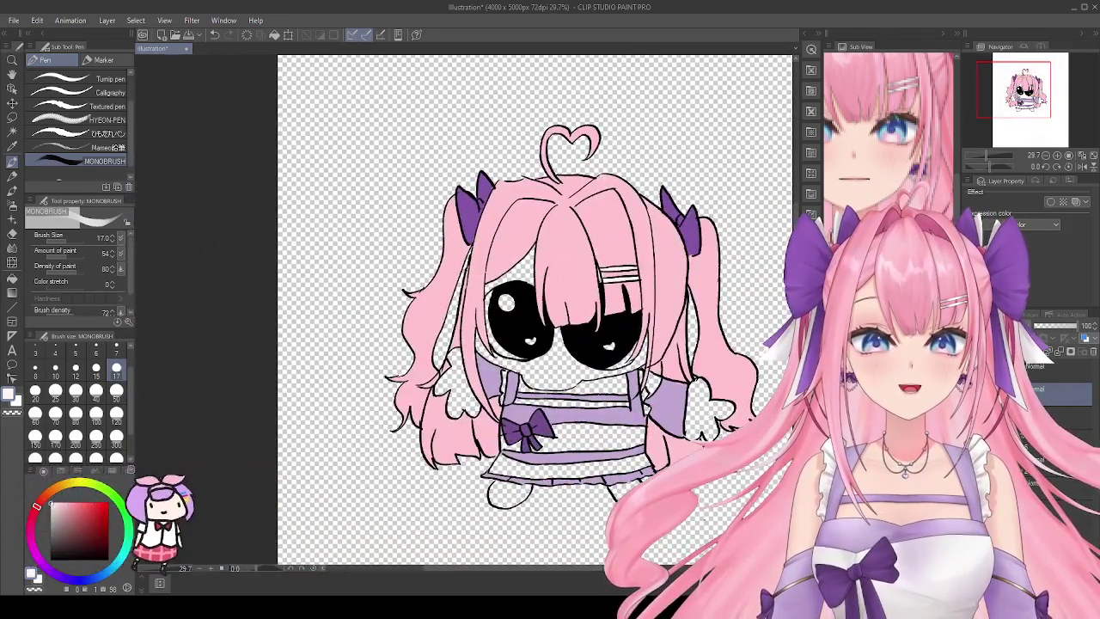
pyautogui.hotkey('ctrl', 'z')
pyautogui.hotkey('ctrl', 'y')
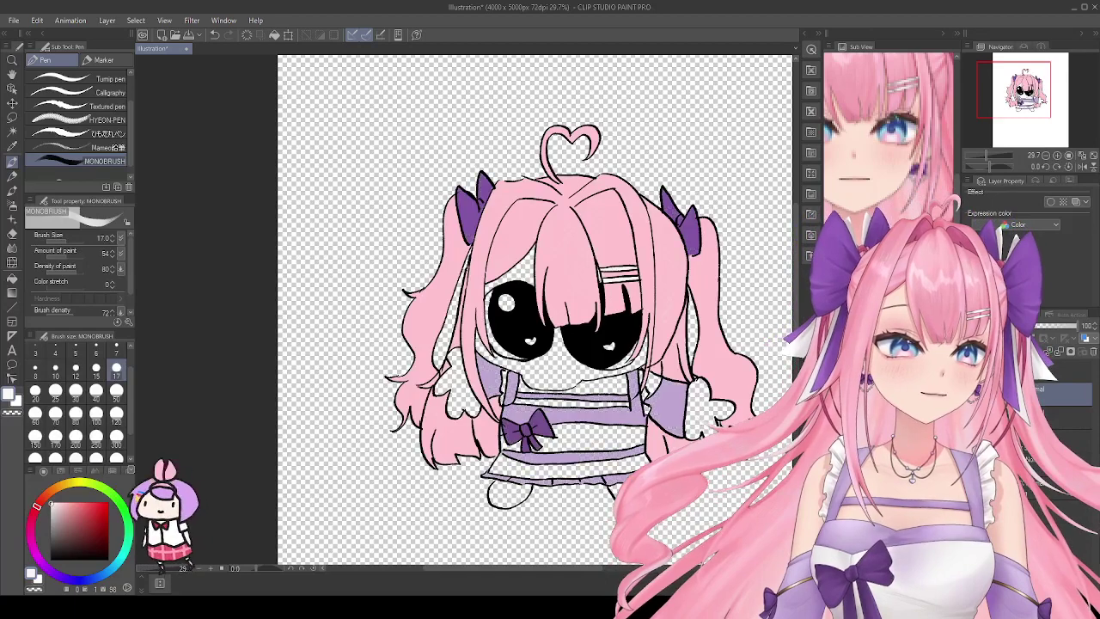
# Step: Switch to the G-pen at size 300 and paint the face, neckline and upper part of the dress white
pyautogui.scroll(1, 717, 404)
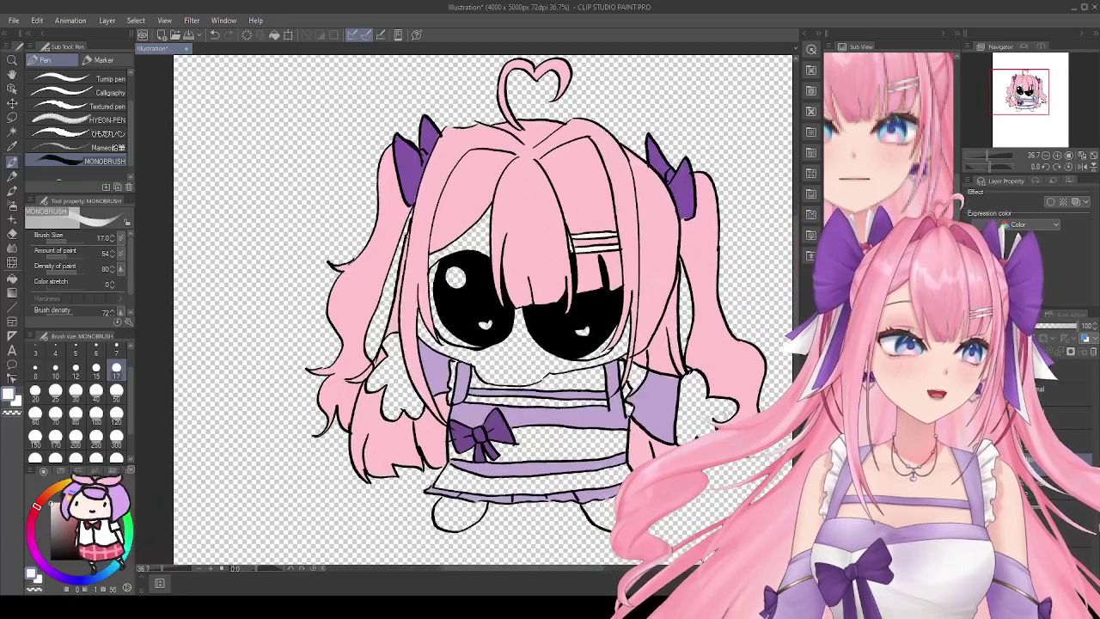
pyautogui.click(116, 391)
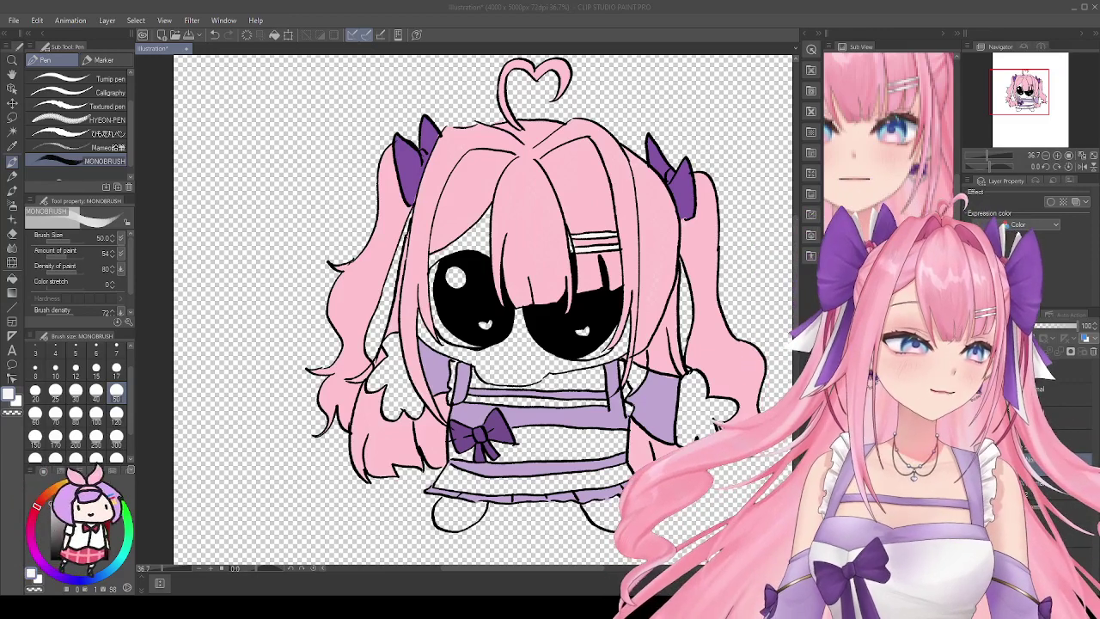
pyautogui.click(482, 318)
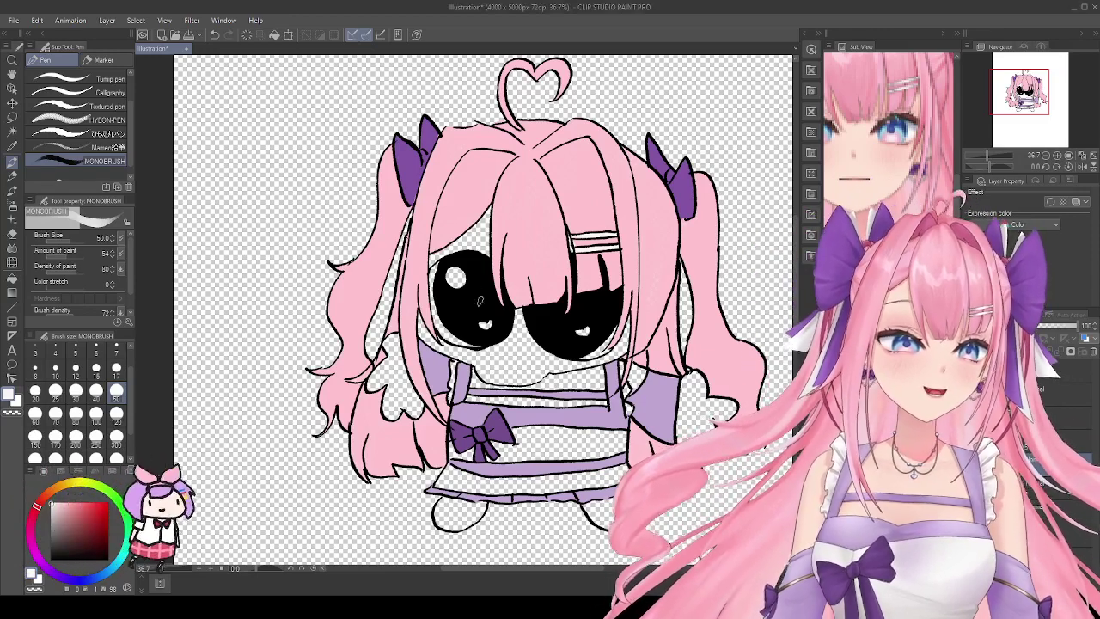
pyautogui.click(115, 413)
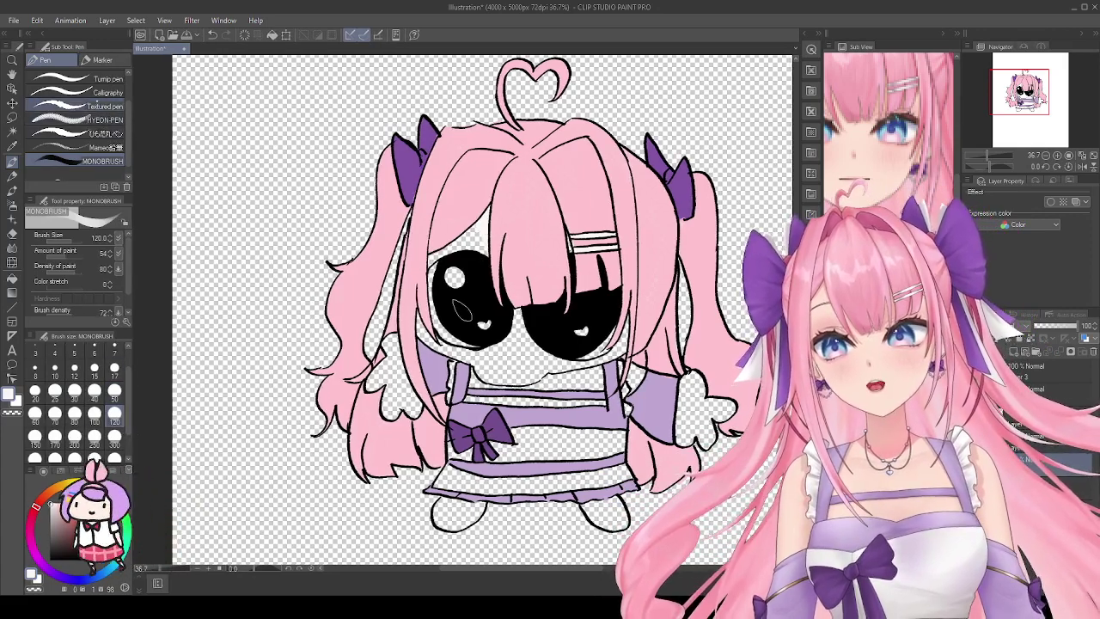
pyautogui.scroll(3, 86, 129)
pyautogui.click(77, 77)
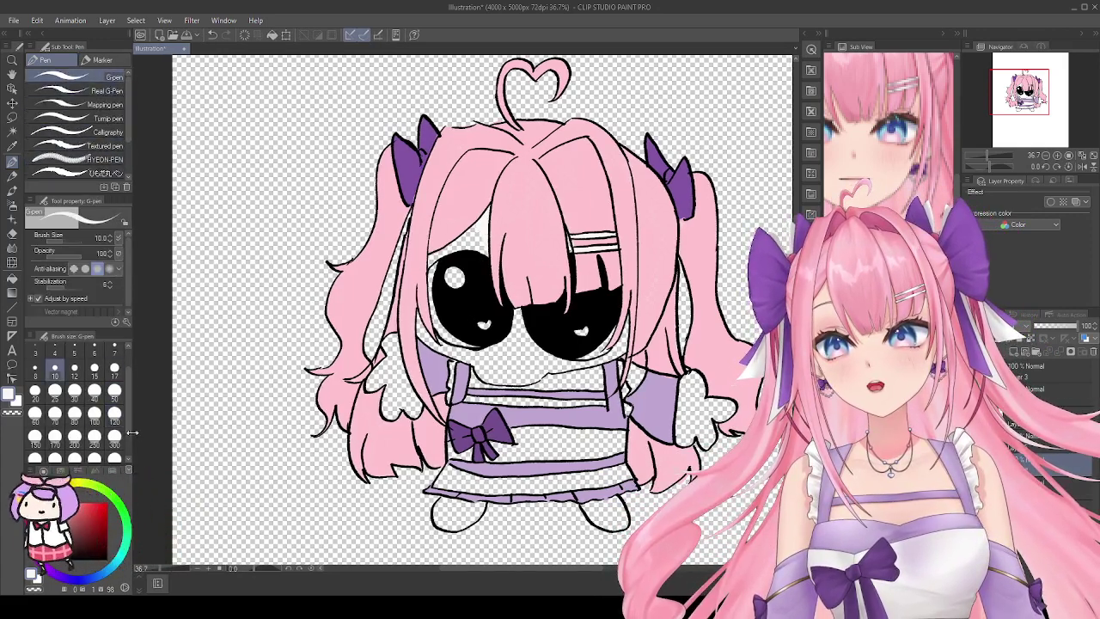
pyautogui.click(114, 401)
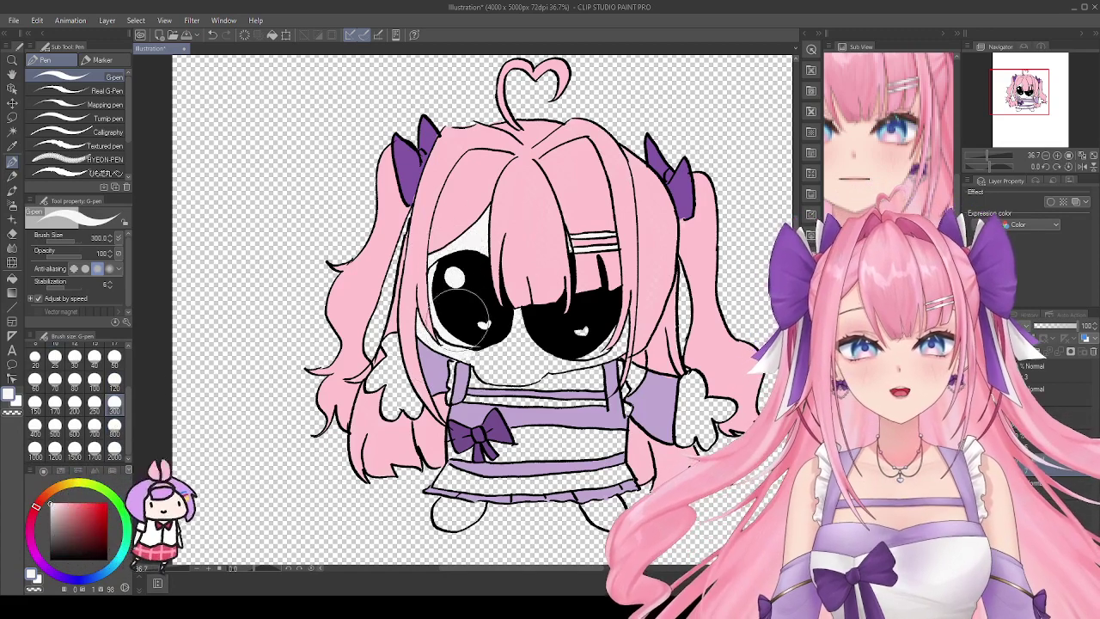
pyautogui.moveTo(503, 371)
pyautogui.mouseDown()
pyautogui.moveTo(534, 353)
pyautogui.moveTo(554, 375)
pyautogui.moveTo(507, 349)
pyautogui.moveTo(547, 321)
pyautogui.moveTo(593, 335)
pyautogui.mouseUp()
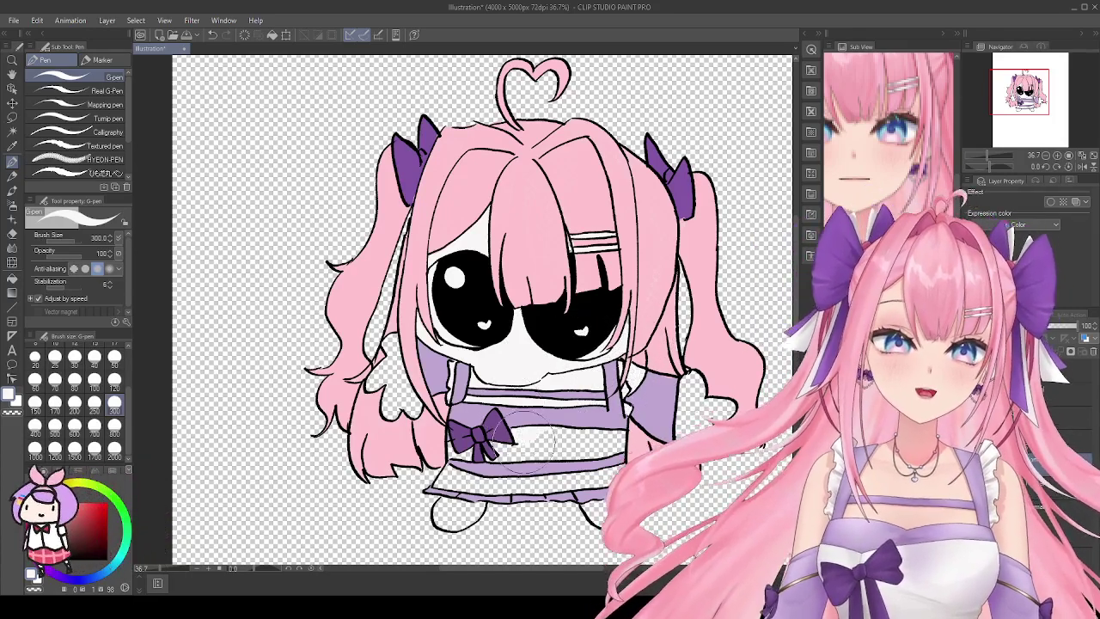
# Step: Fill the rest of the dress's wide middle band at G-pen size 200 and the skirt band at size 120 with white
pyautogui.scroll(3, 555, 438)
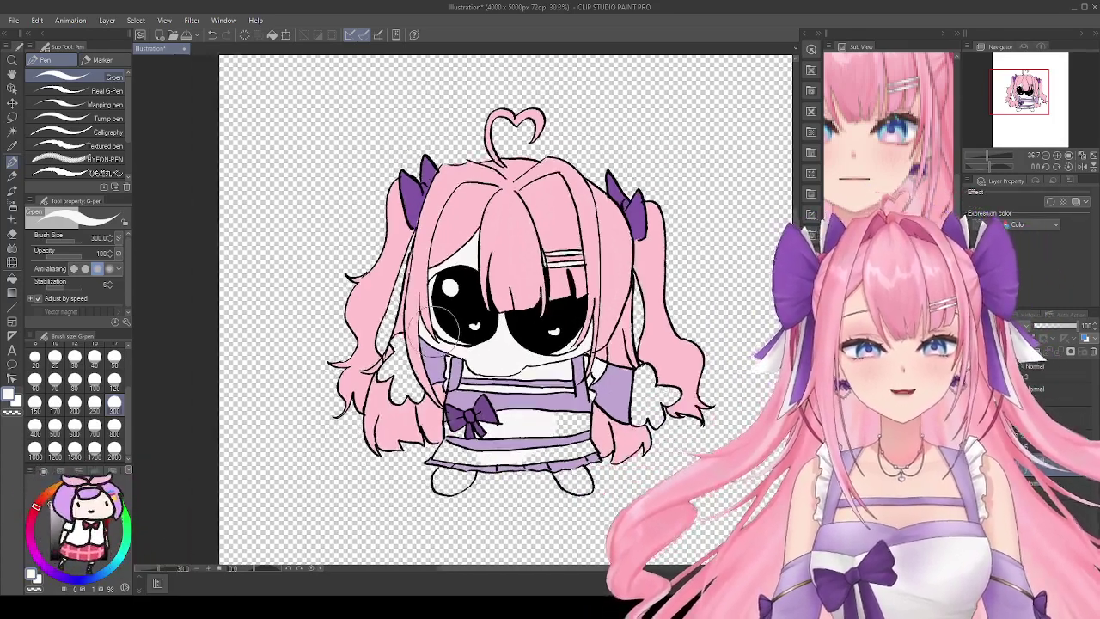
pyautogui.scroll(2, 463, 417)
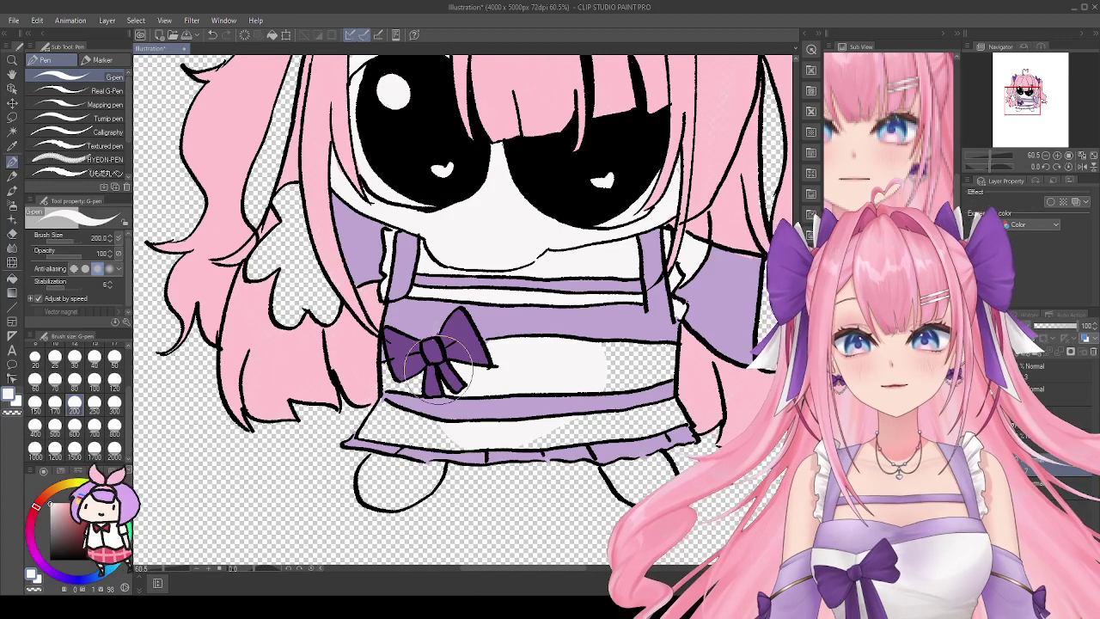
pyautogui.moveTo(537, 353)
pyautogui.mouseDown()
pyautogui.moveTo(656, 353)
pyautogui.moveTo(619, 370)
pyautogui.mouseUp()
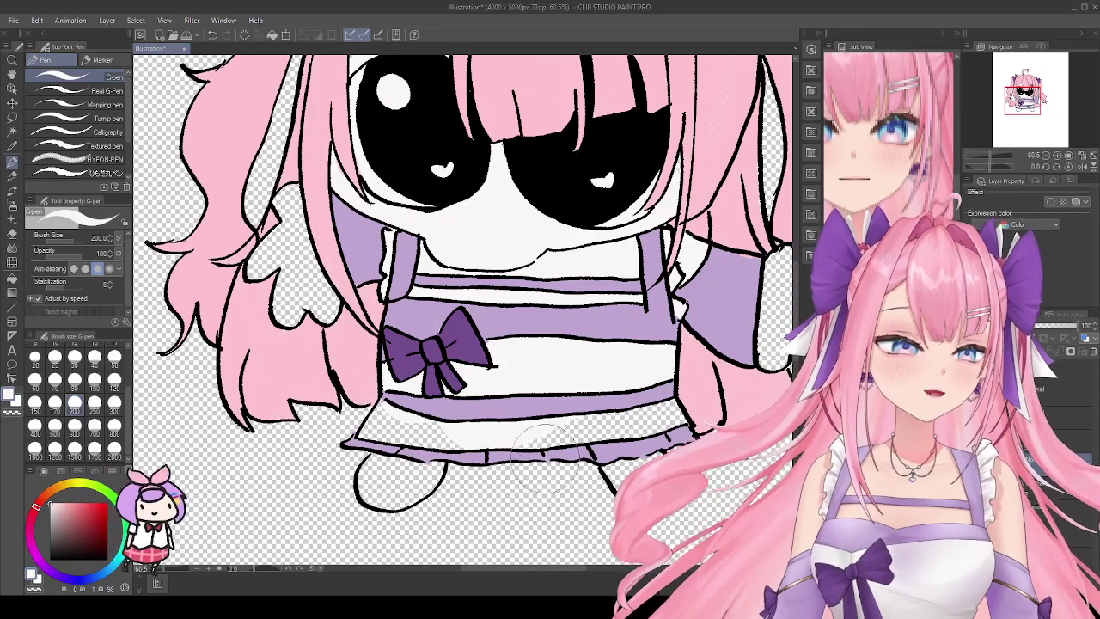
pyautogui.click(114, 379)
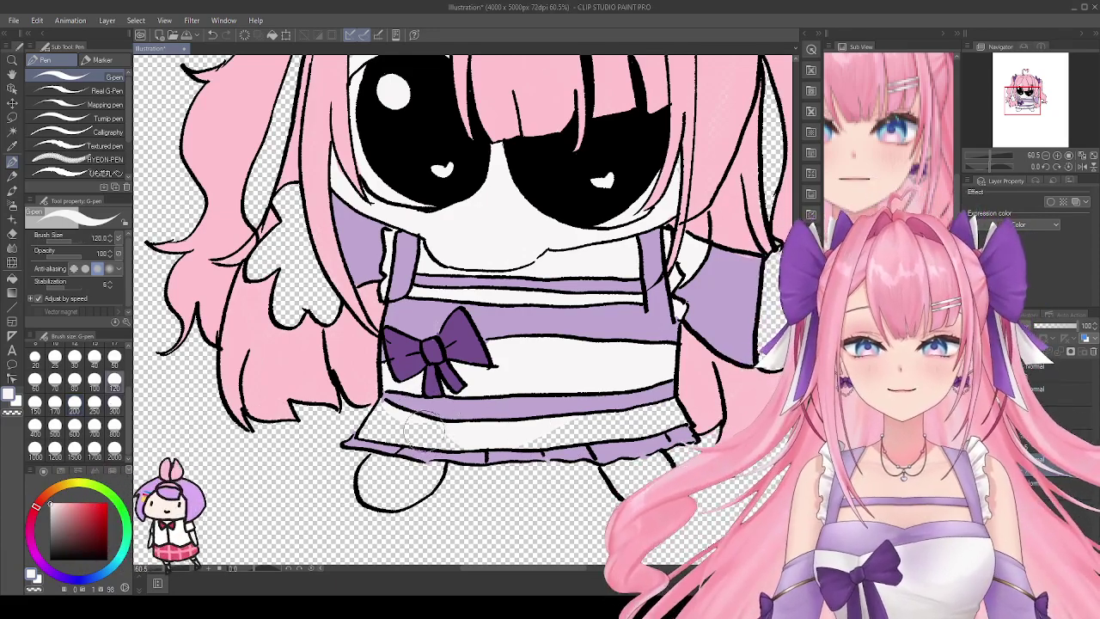
pyautogui.moveTo(380, 434)
pyautogui.mouseDown()
pyautogui.moveTo(468, 428)
pyautogui.moveTo(584, 409)
pyautogui.moveTo(520, 427)
pyautogui.moveTo(578, 423)
pyautogui.moveTo(539, 430)
pyautogui.moveTo(675, 395)
pyautogui.mouseUp()
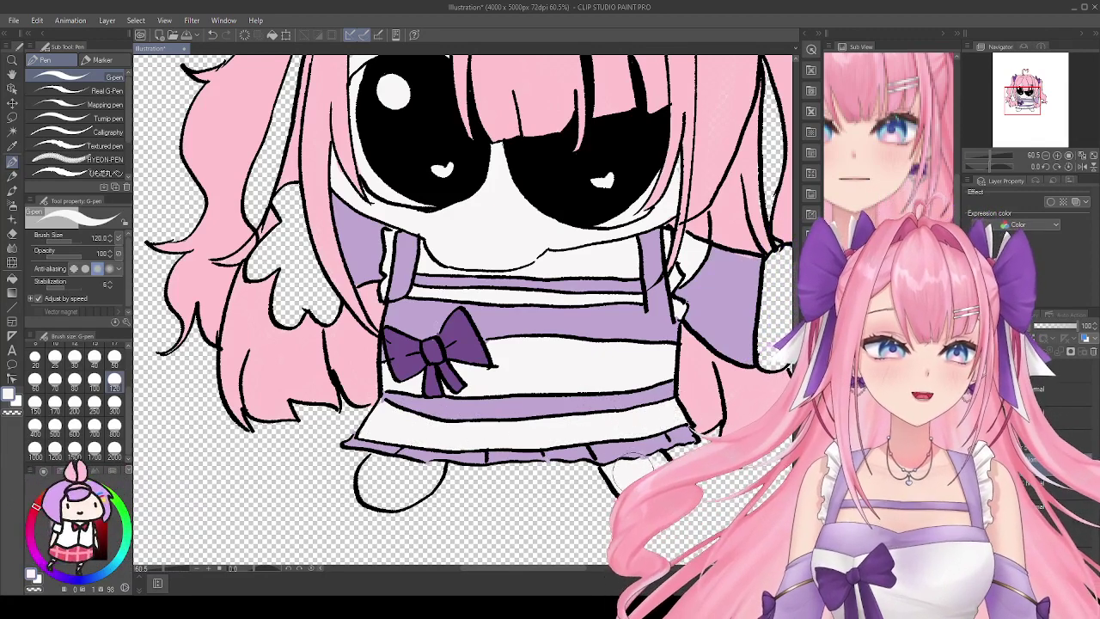
# Step: Paint both feet and both hands with their ruffled cuffs white with the G-pen at size 120
pyautogui.moveTo(401, 466)
pyautogui.mouseDown()
pyautogui.moveTo(378, 488)
pyautogui.moveTo(406, 473)
pyautogui.moveTo(393, 488)
pyautogui.moveTo(410, 484)
pyautogui.moveTo(422, 444)
pyautogui.mouseUp()
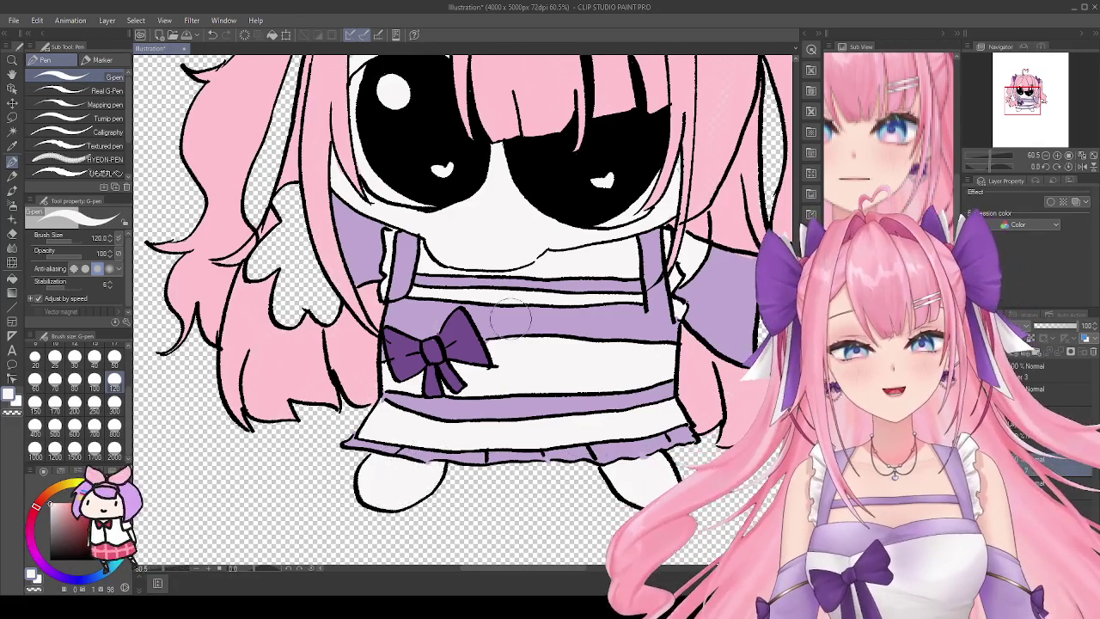
pyautogui.moveTo(266, 271)
pyautogui.mouseDown()
pyautogui.moveTo(304, 239)
pyautogui.moveTo(278, 260)
pyautogui.moveTo(292, 207)
pyautogui.mouseUp()
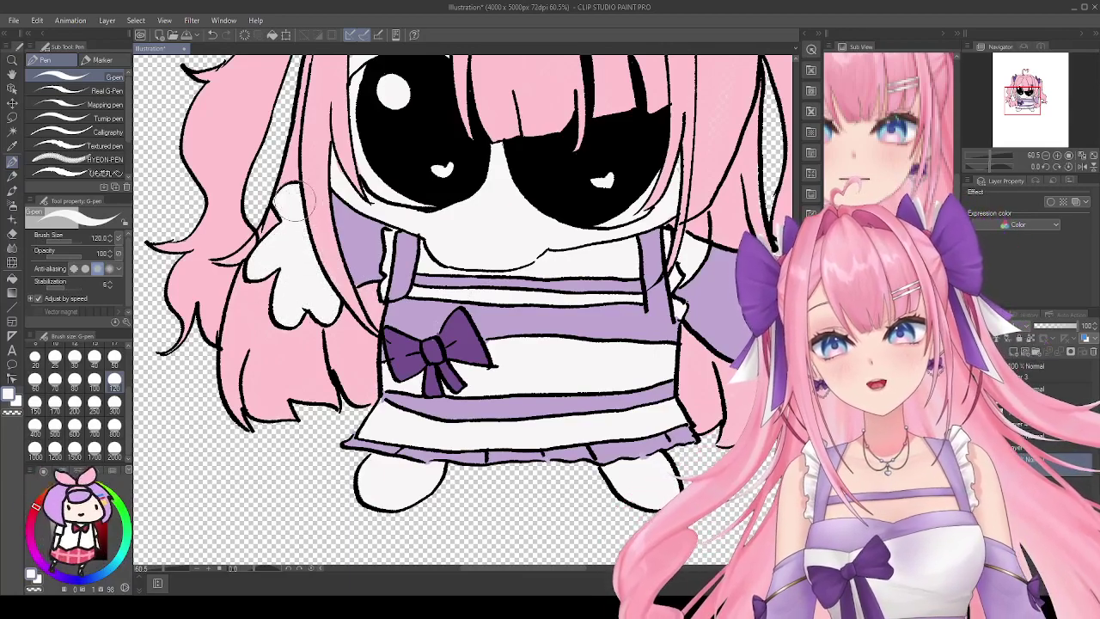
pyautogui.scroll(-3, 332, 301)
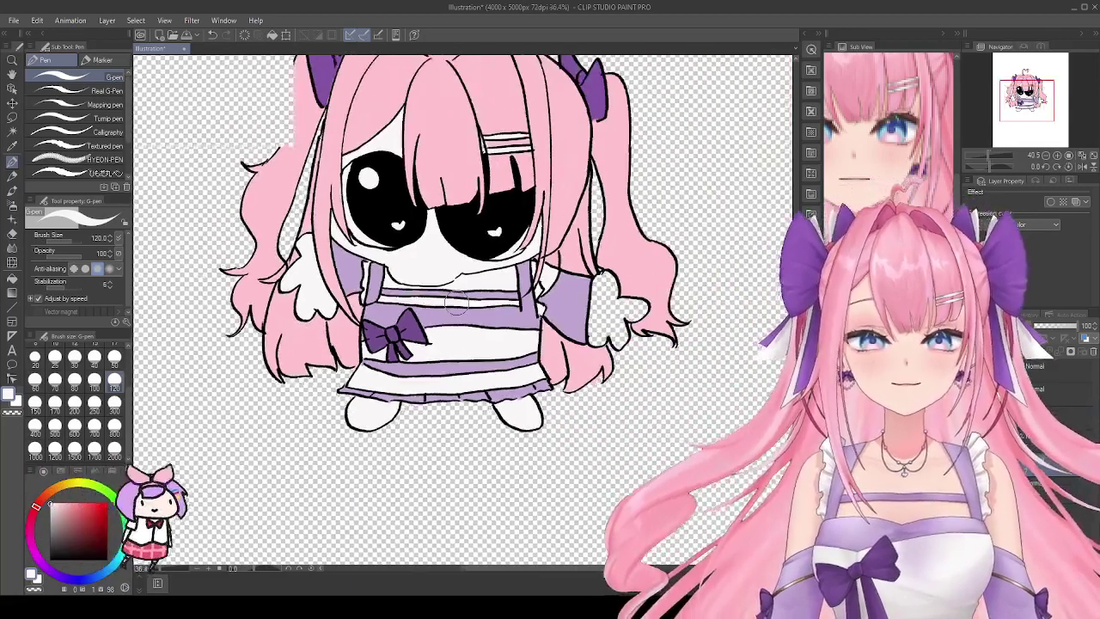
pyautogui.scroll(3, 661, 197)
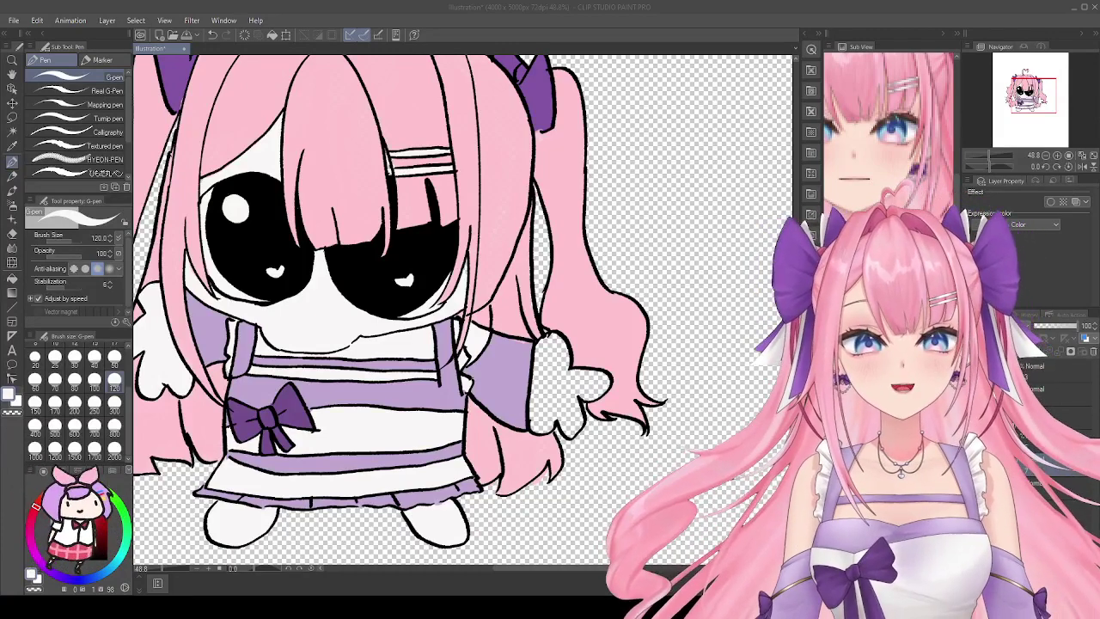
pyautogui.moveTo(560, 398)
pyautogui.mouseDown()
pyautogui.moveTo(559, 360)
pyautogui.moveTo(541, 365)
pyautogui.moveTo(559, 350)
pyautogui.moveTo(539, 374)
pyautogui.moveTo(560, 374)
pyautogui.moveTo(541, 413)
pyautogui.moveTo(565, 395)
pyautogui.moveTo(568, 417)
pyautogui.moveTo(583, 384)
pyautogui.moveTo(543, 422)
pyautogui.mouseUp()
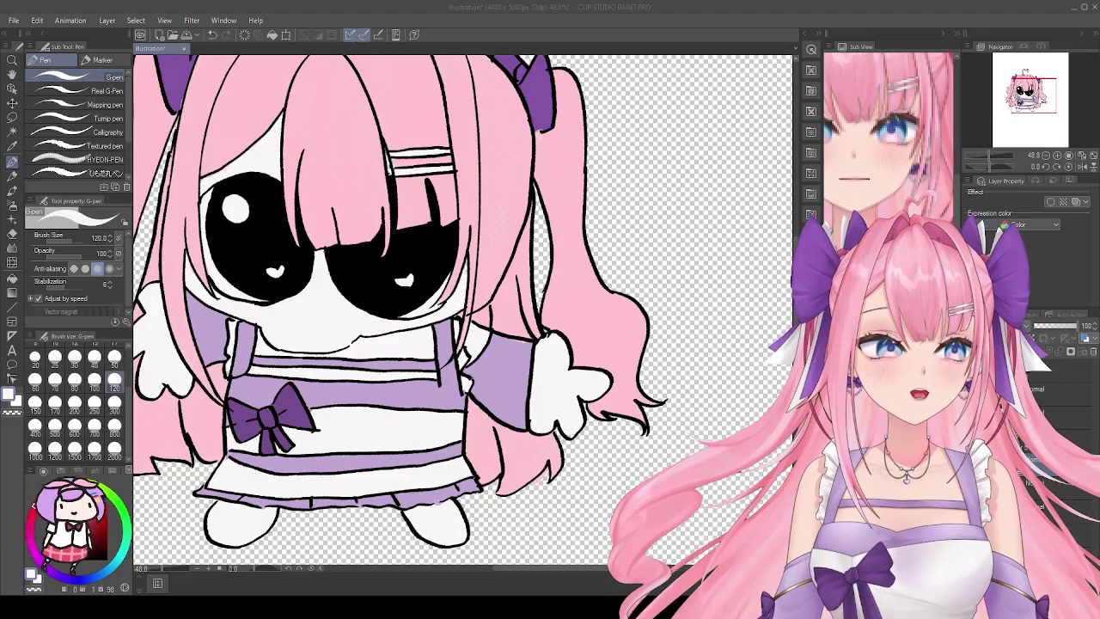
pyautogui.click(446, 552)
pyautogui.scroll(-3, 521, 430)
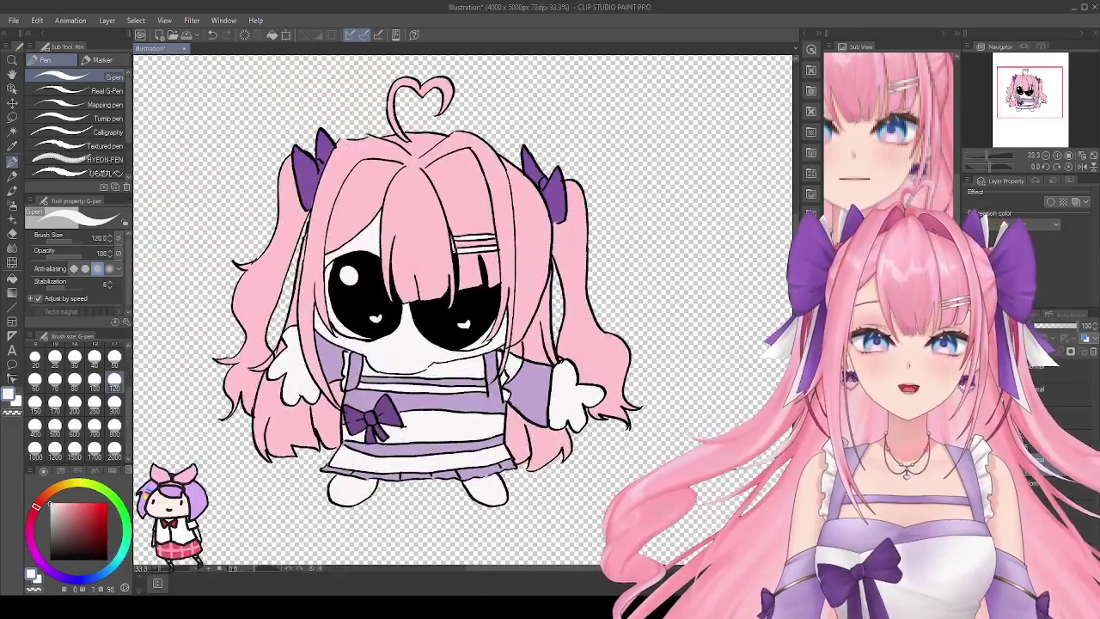
# Step: Sample the hair's pink, try painting along the bangs over the forehead with the G-pen at size 120, and undo the stroke
pyautogui.click(13, 145)
pyautogui.scroll(4, 347, 172)
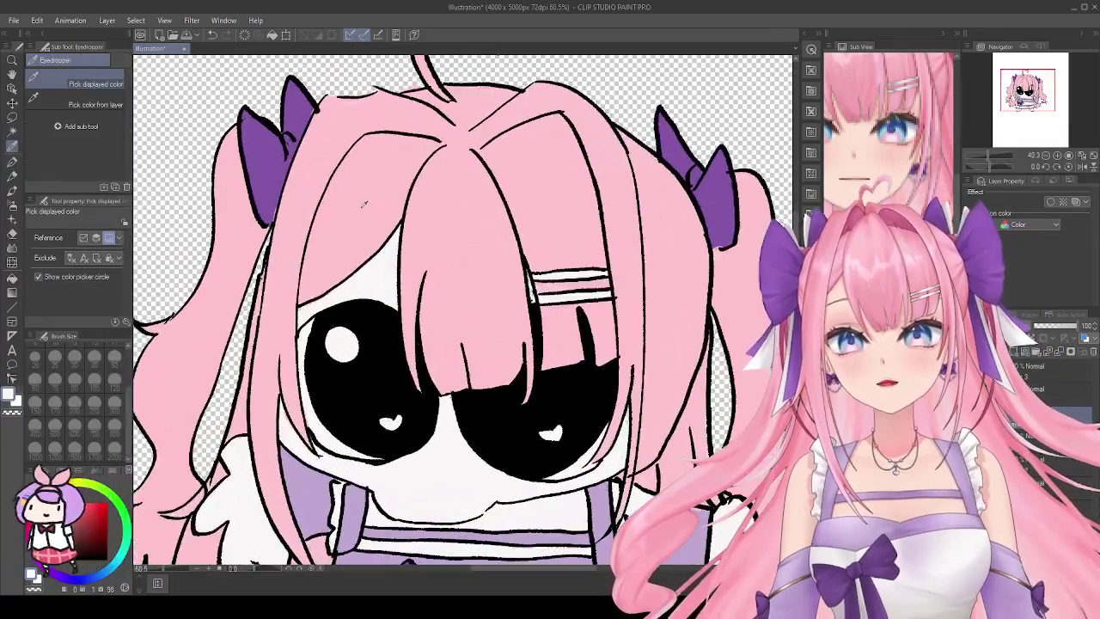
pyautogui.click(341, 236)
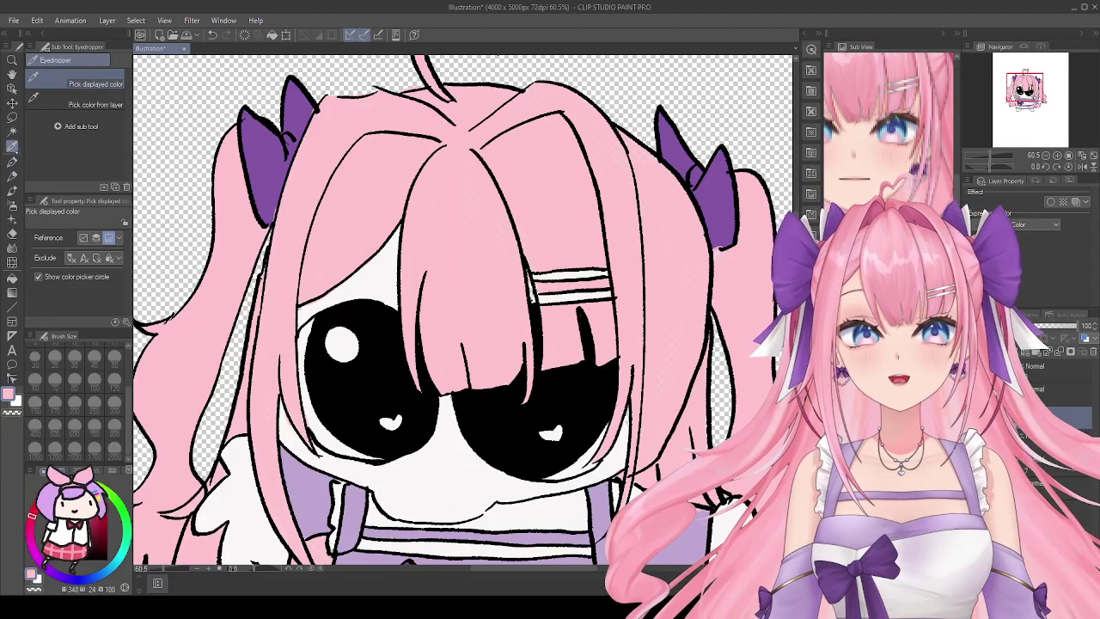
pyautogui.press('p')
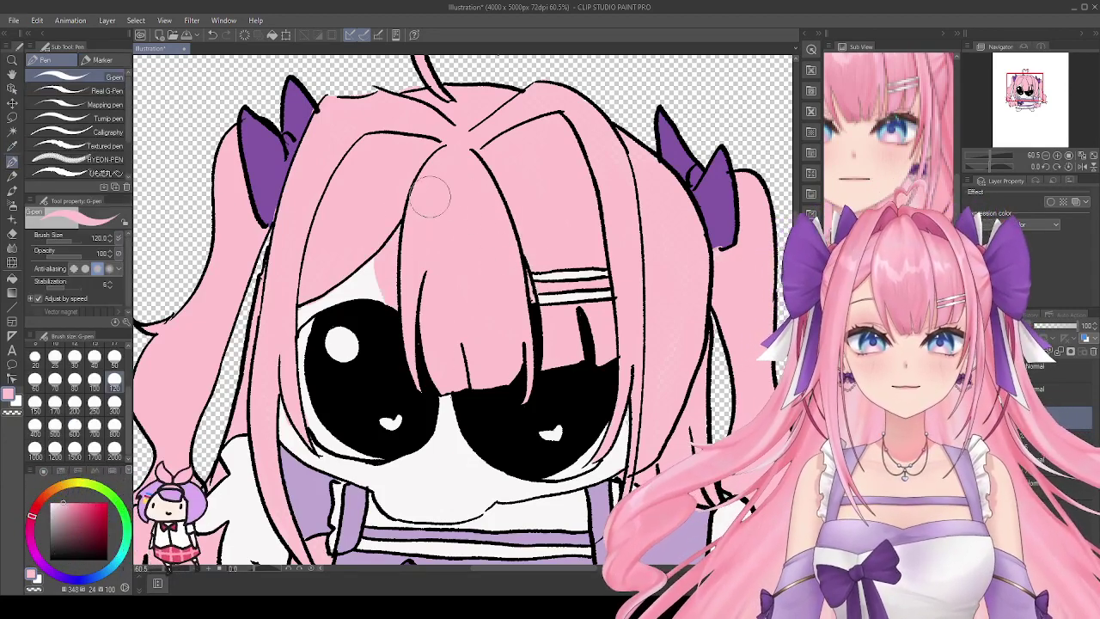
pyautogui.hotkey('ctrl', 'z')
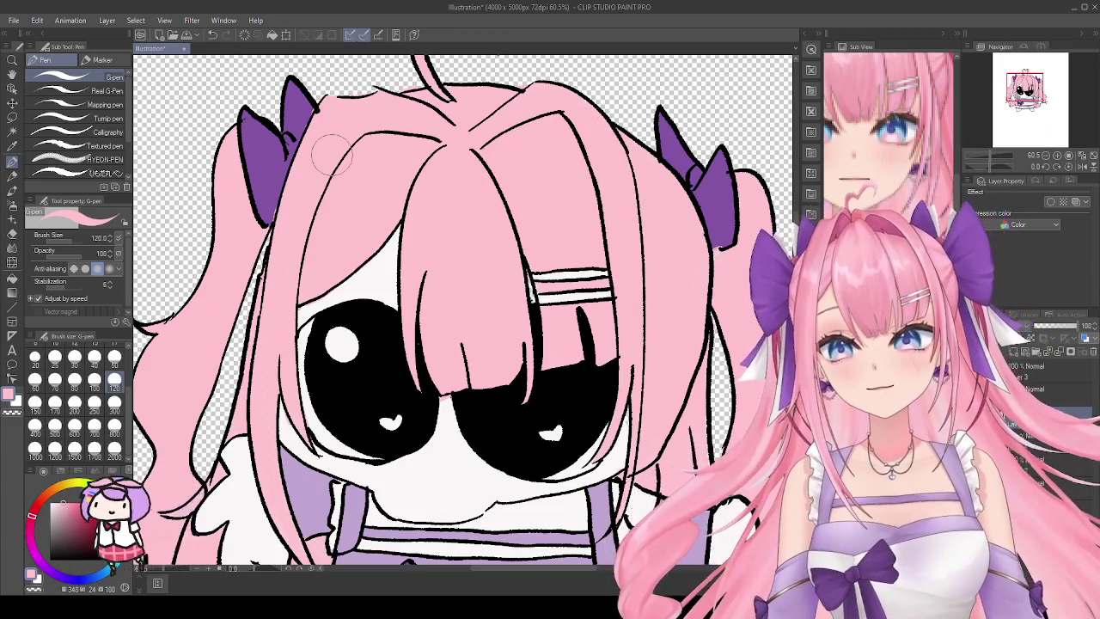
pyautogui.scroll(-5, 332, 155)
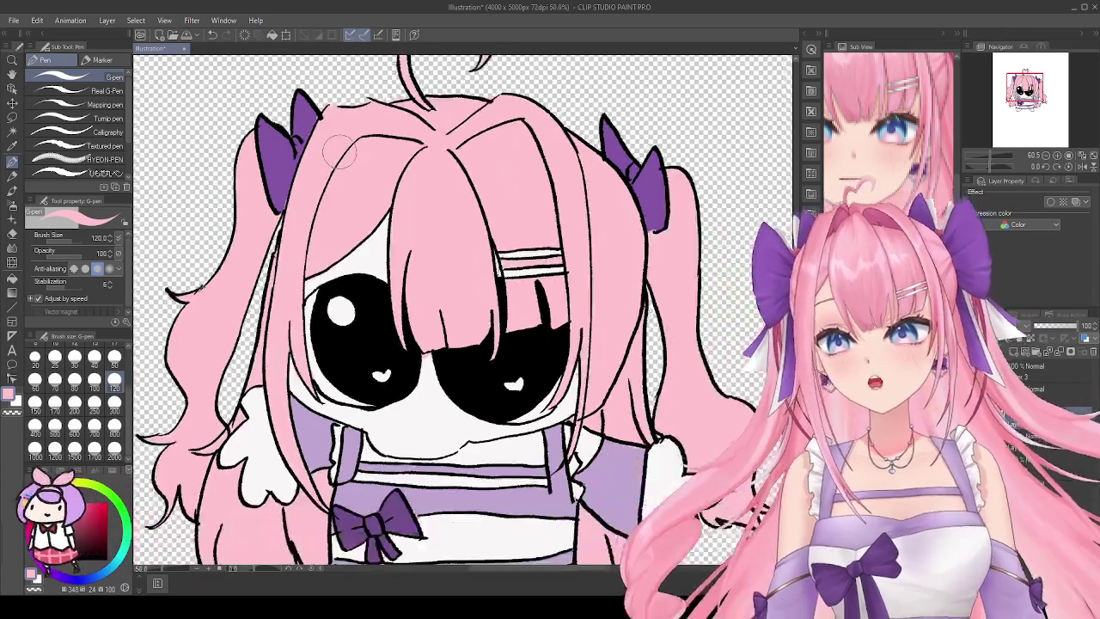
pyautogui.scroll(2, 440, 461)
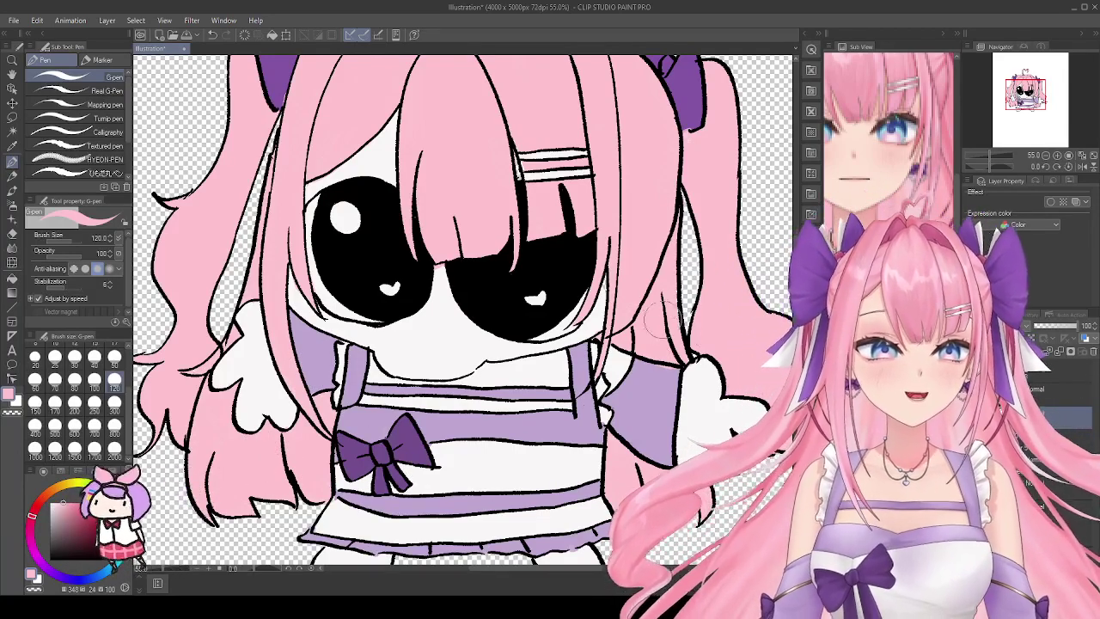
pyautogui.scroll(-2, 645, 304)
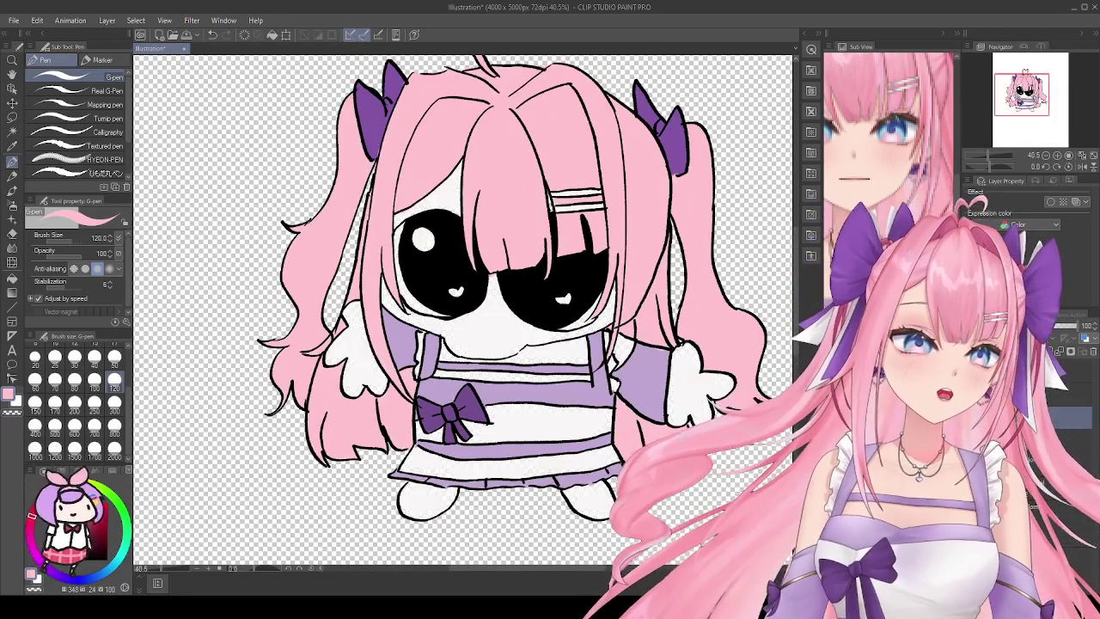
# Step: Sample the white from the face and touch up the inner ends of the hair clips with the G-pen at size 30
pyautogui.click(11, 152)
pyautogui.click(501, 319)
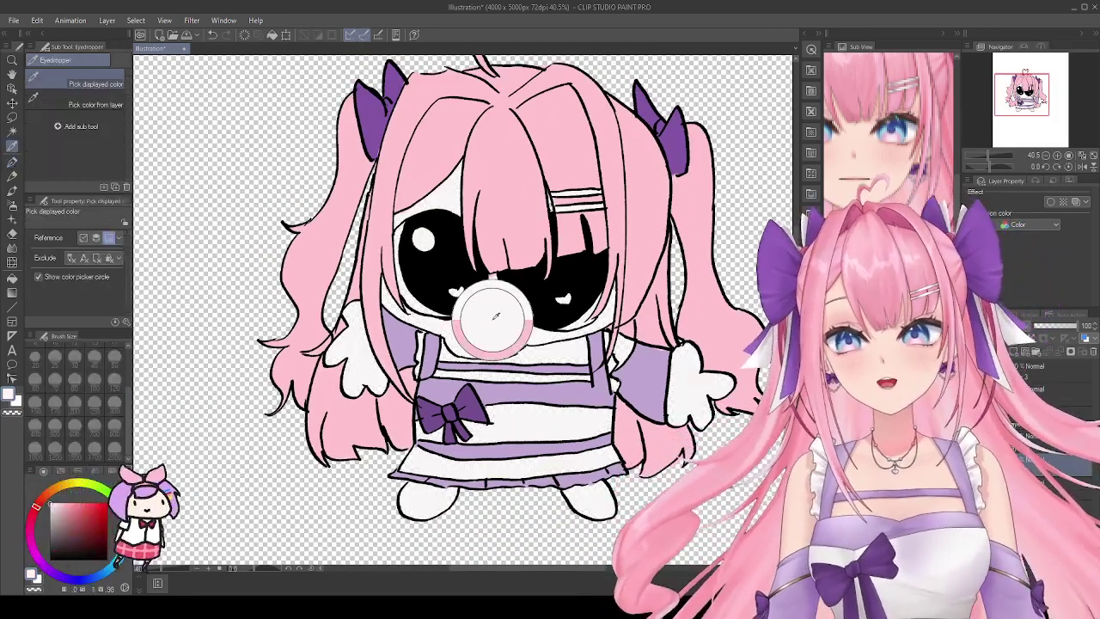
pyautogui.scroll(2, 629, 110)
pyautogui.scroll(1, 628, 110)
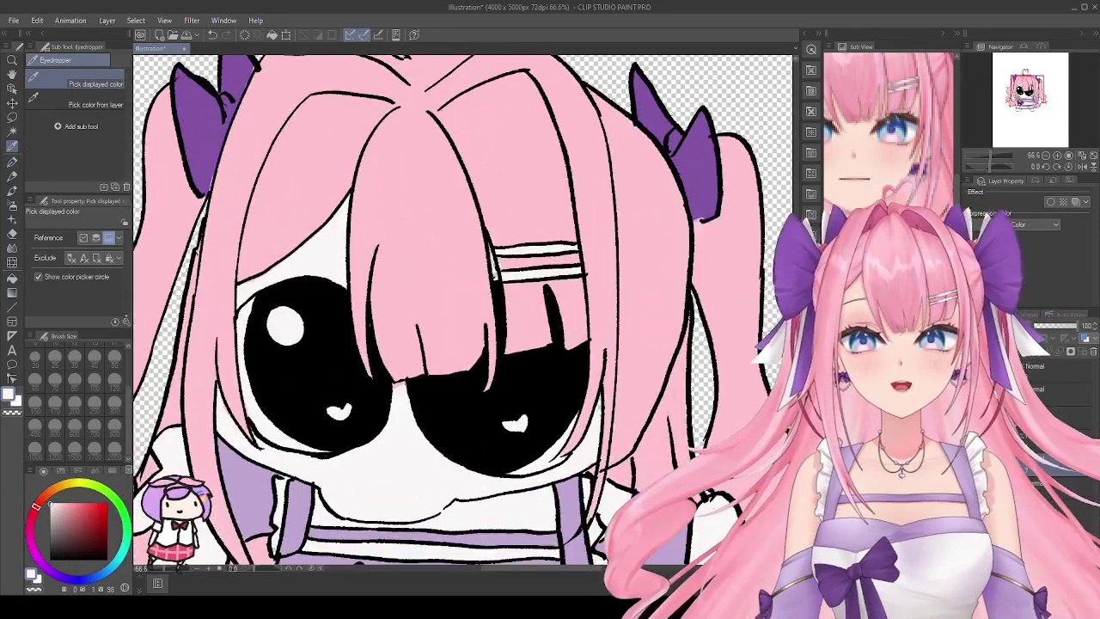
pyautogui.click(12, 161)
pyautogui.click(74, 358)
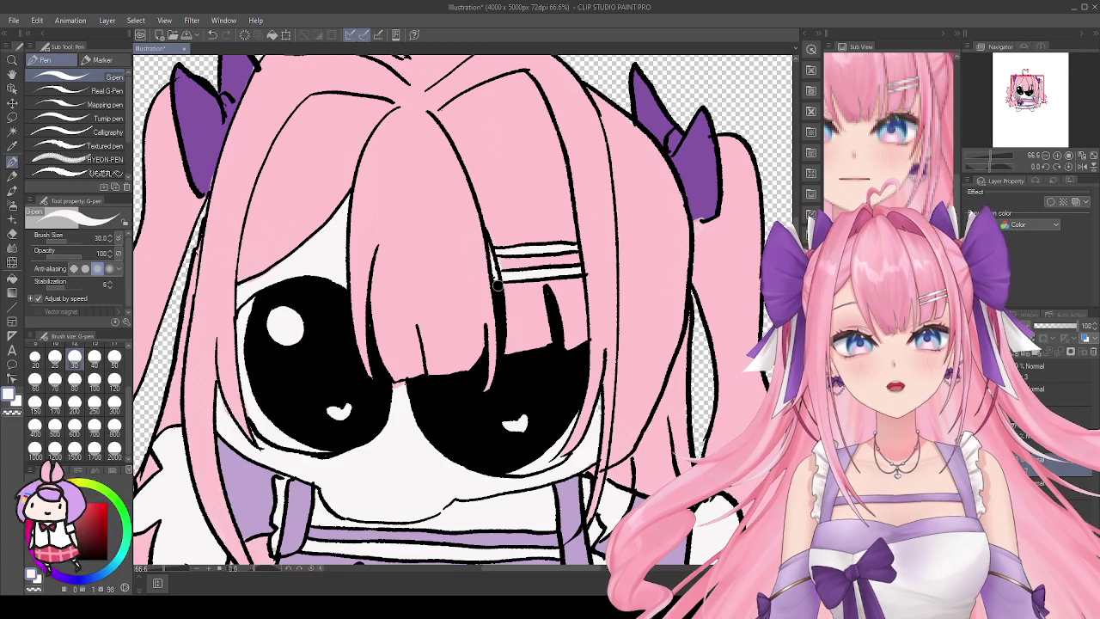
pyautogui.scroll(3, 499, 286)
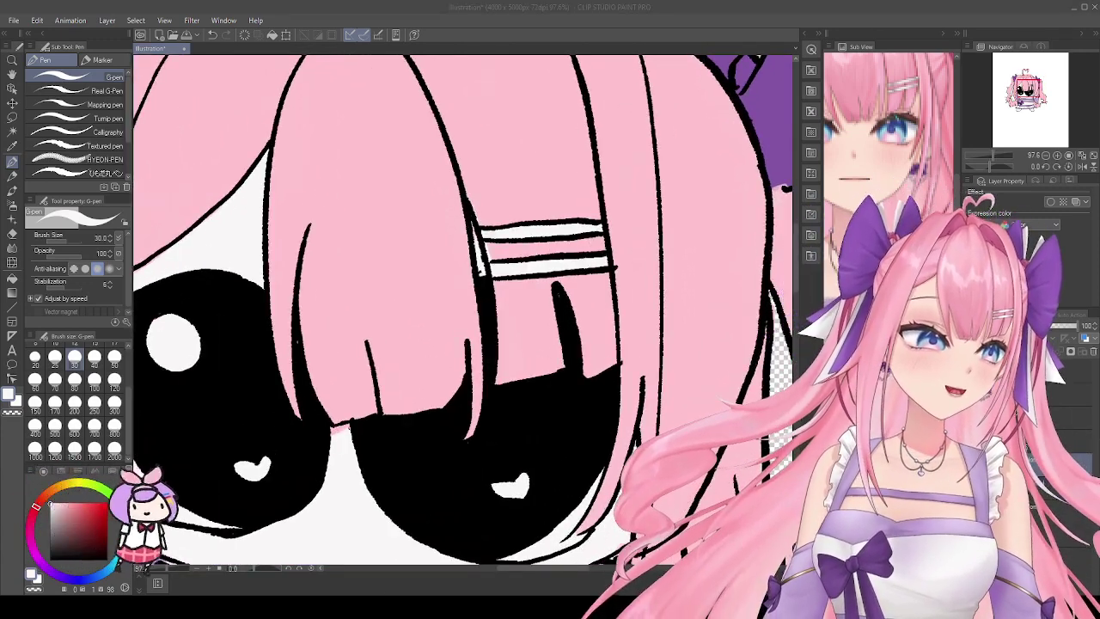
pyautogui.scroll(-5, 484, 459)
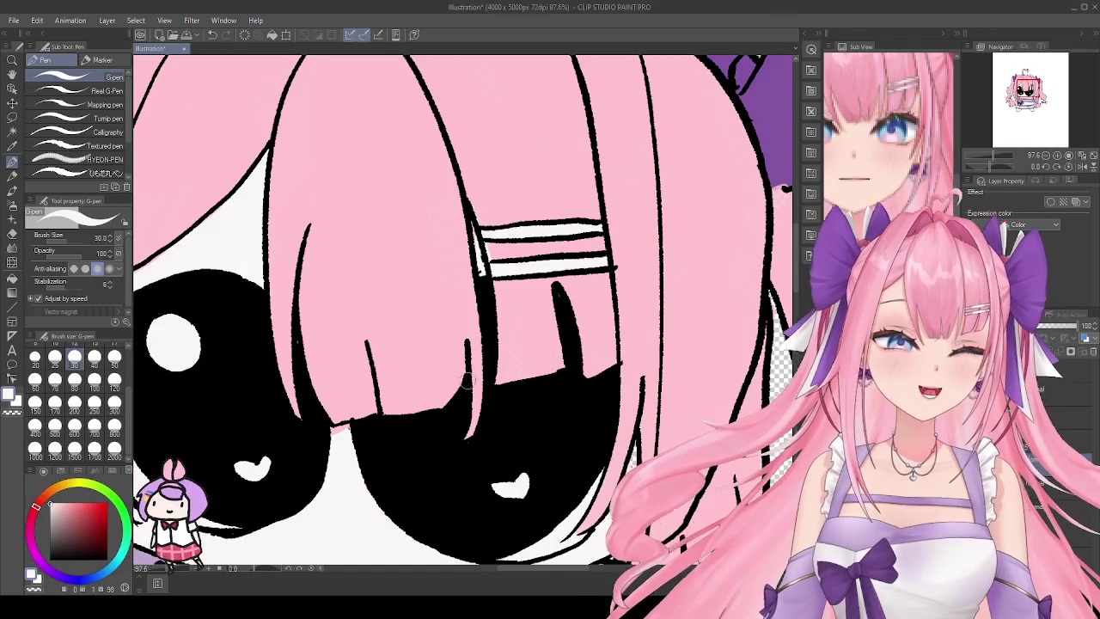
pyautogui.scroll(3, 419, 389)
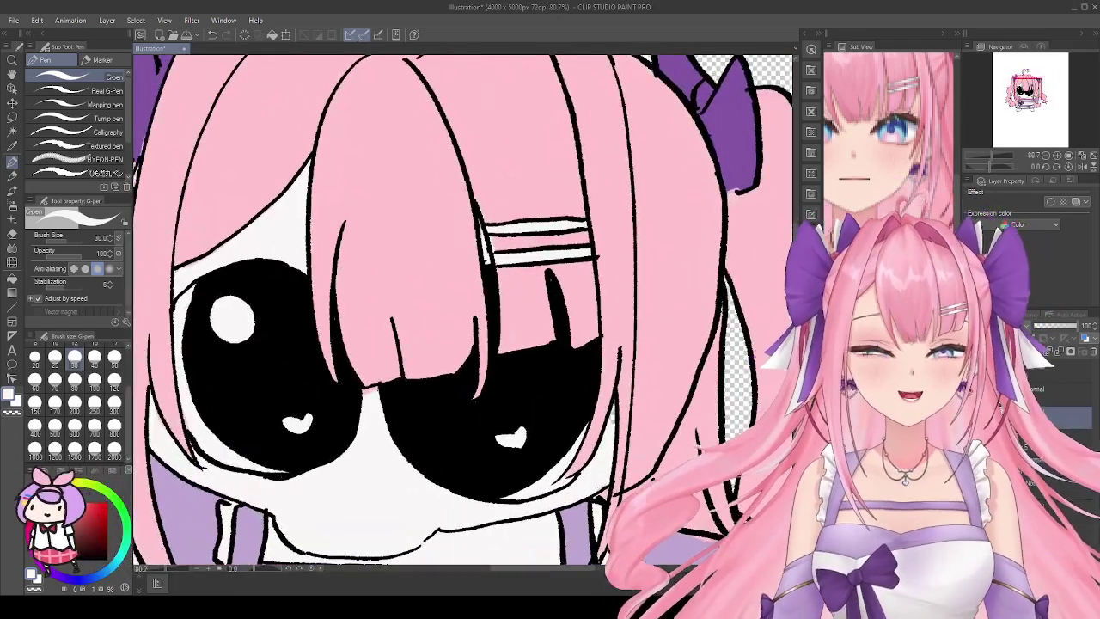
# Step: Erase the pink spilling below the bangs between the eyes with the Hard eraser at size 15
pyautogui.press('e')
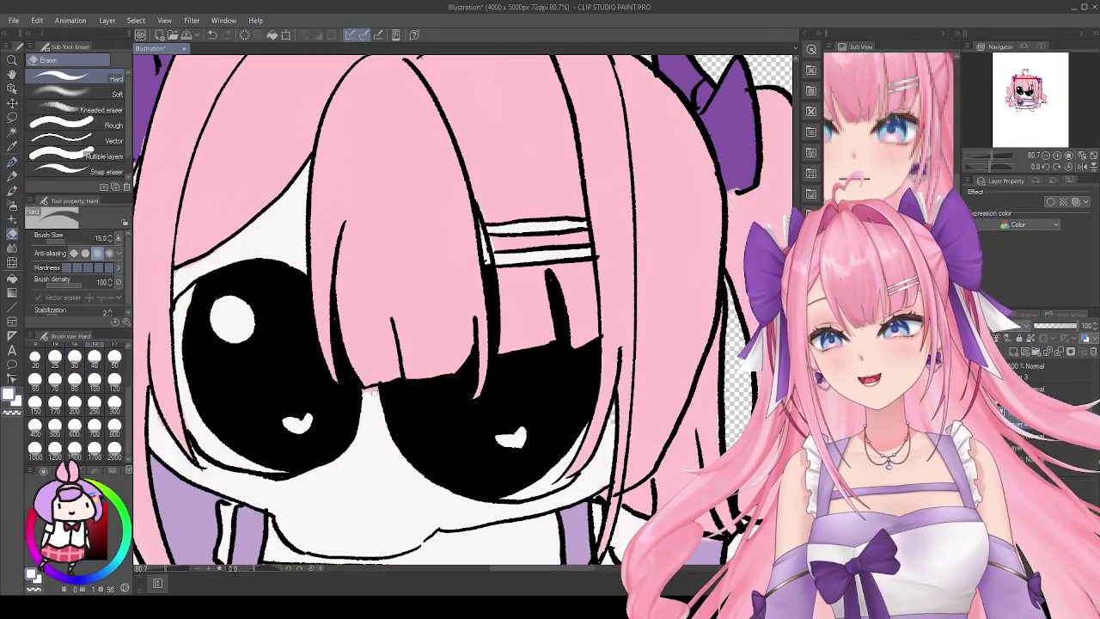
pyautogui.scroll(-6, 388, 379)
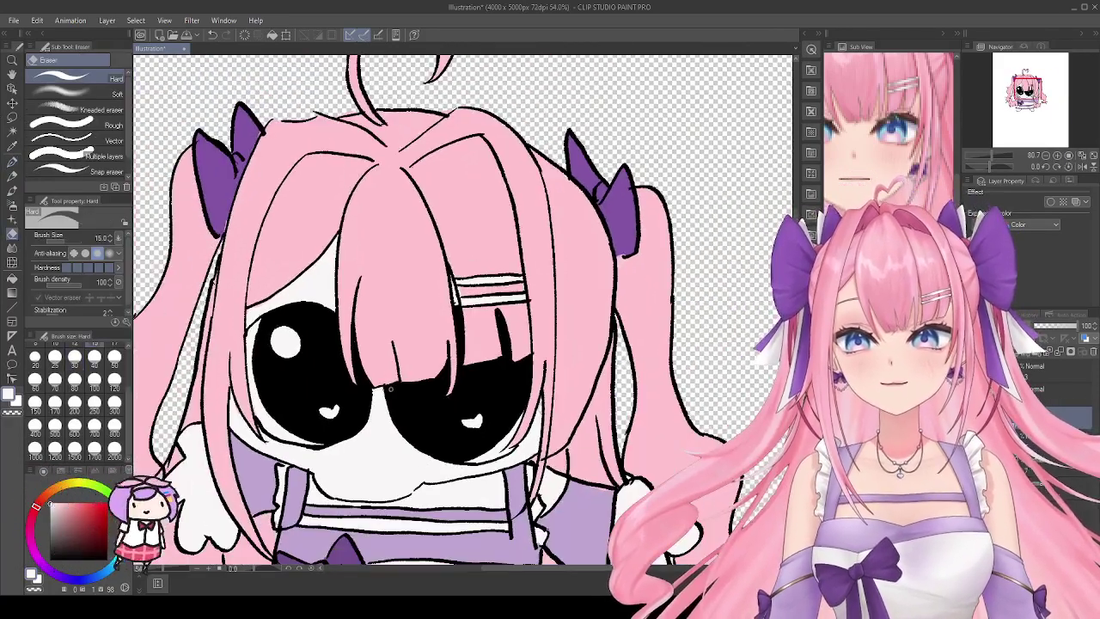
pyautogui.scroll(-1, 348, 296)
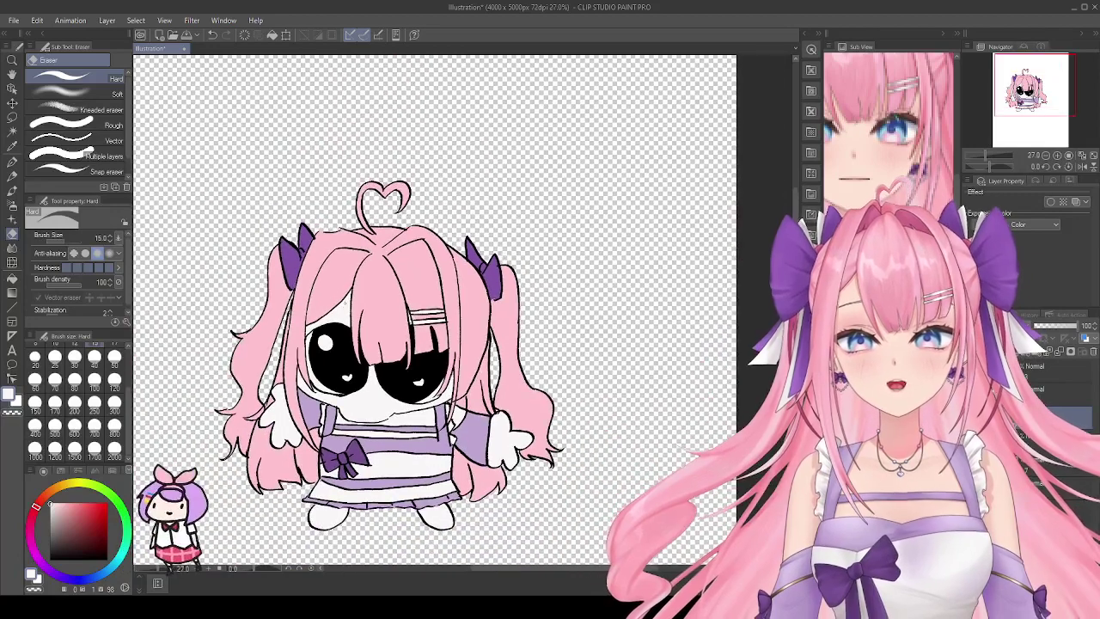
pyautogui.scroll(-3, 348, 296)
pyautogui.scroll(3, 348, 296)
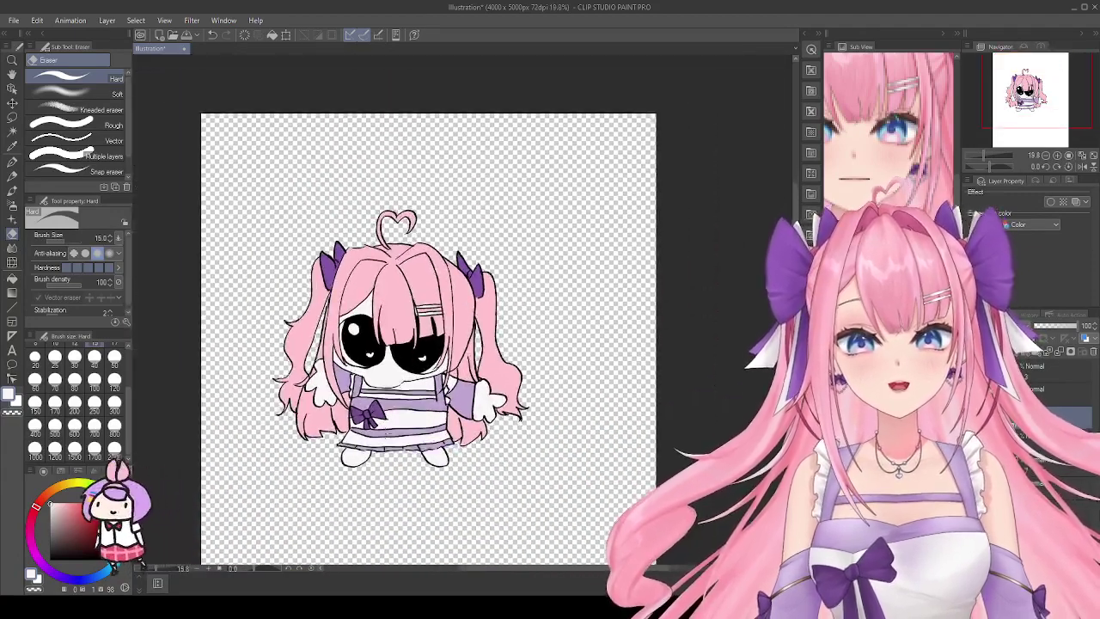
# Step: Sample the dark pink from the reference hair and try shading the hair openings beneath both sides of the parting with the G-pen at size 30
pyautogui.scroll(1, 408, 396)
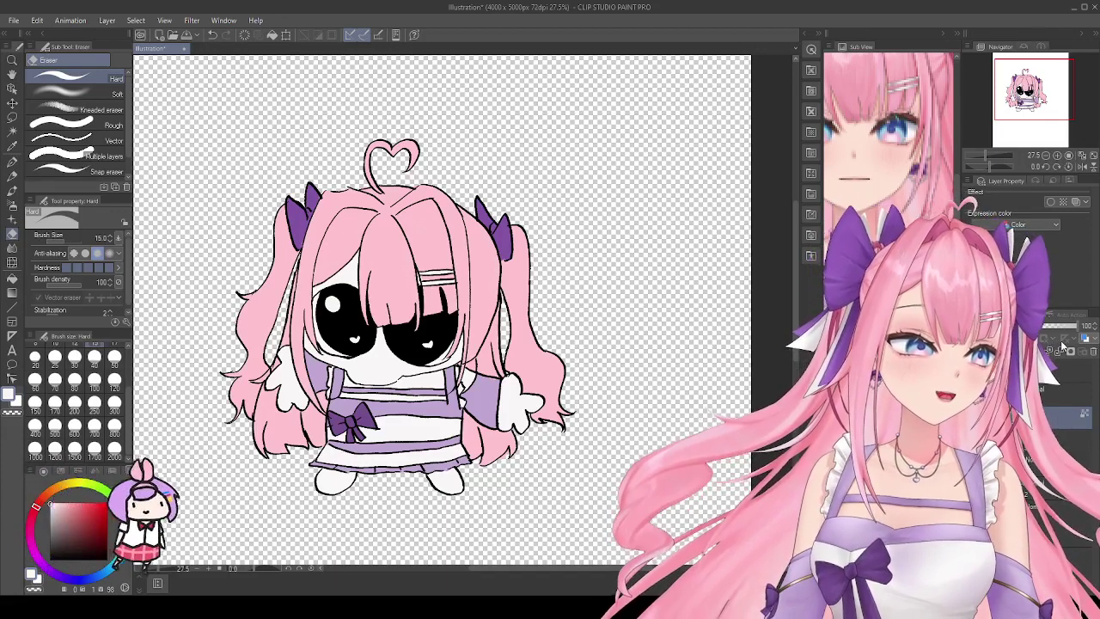
pyautogui.scroll(5, 890, 112)
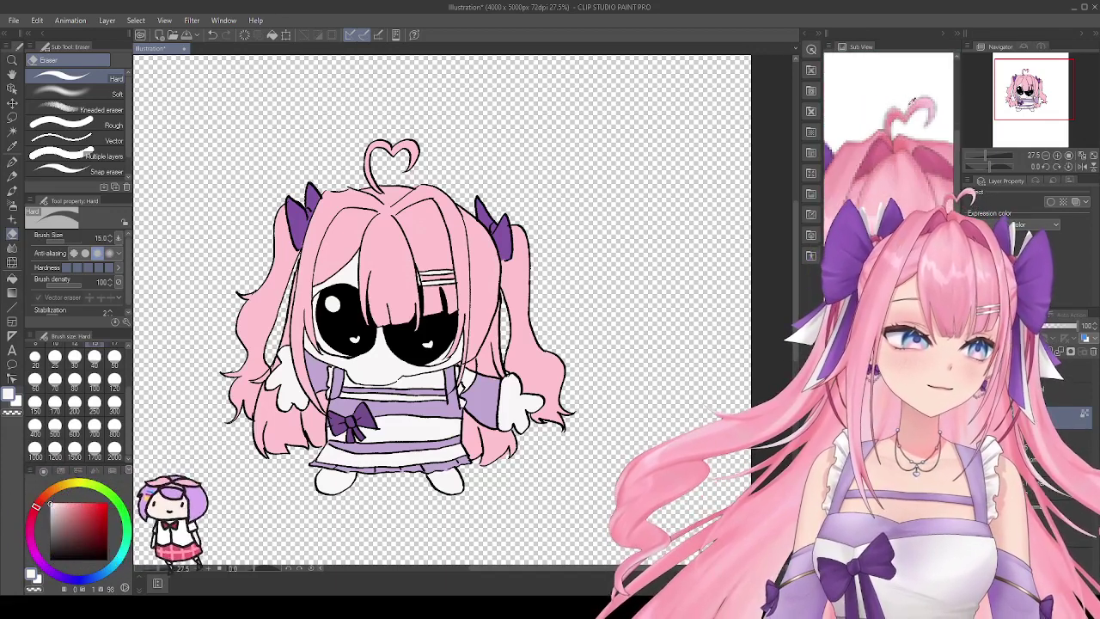
pyautogui.click(890, 111)
pyautogui.scroll(3, 200, 275)
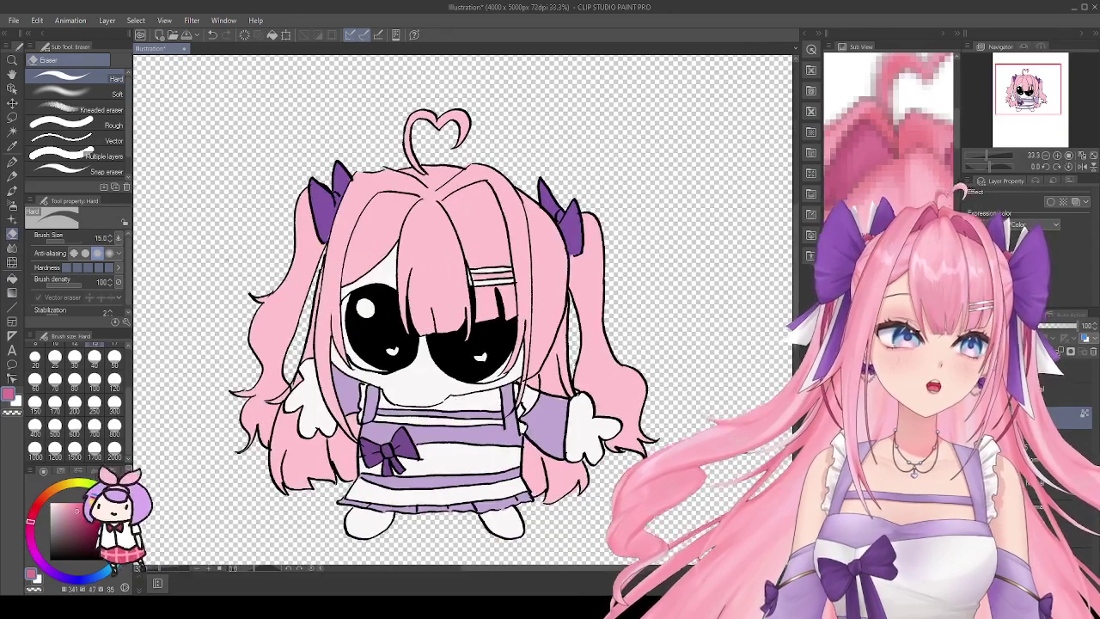
pyautogui.click(12, 161)
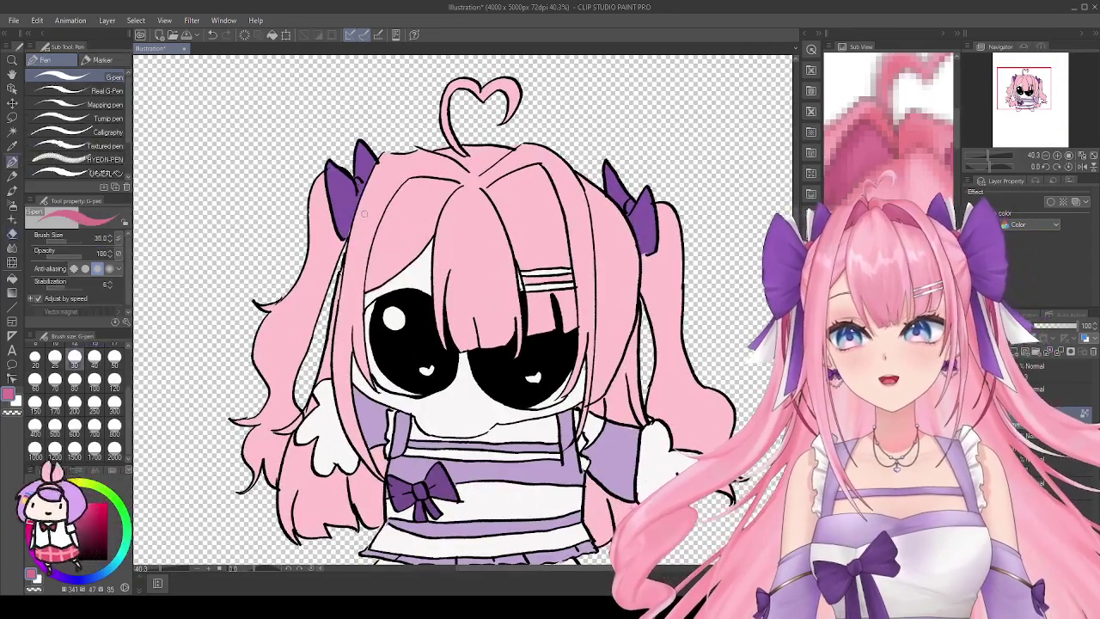
pyautogui.moveTo(492, 184); pyautogui.dragTo(545, 190)
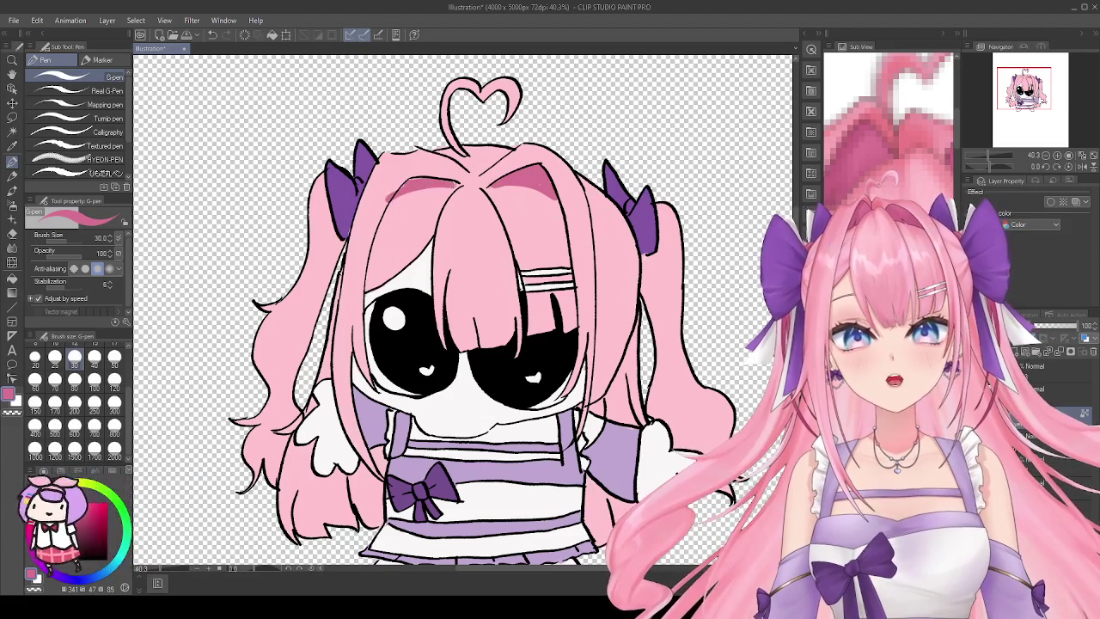
pyautogui.hotkey('ctrl', 'z')
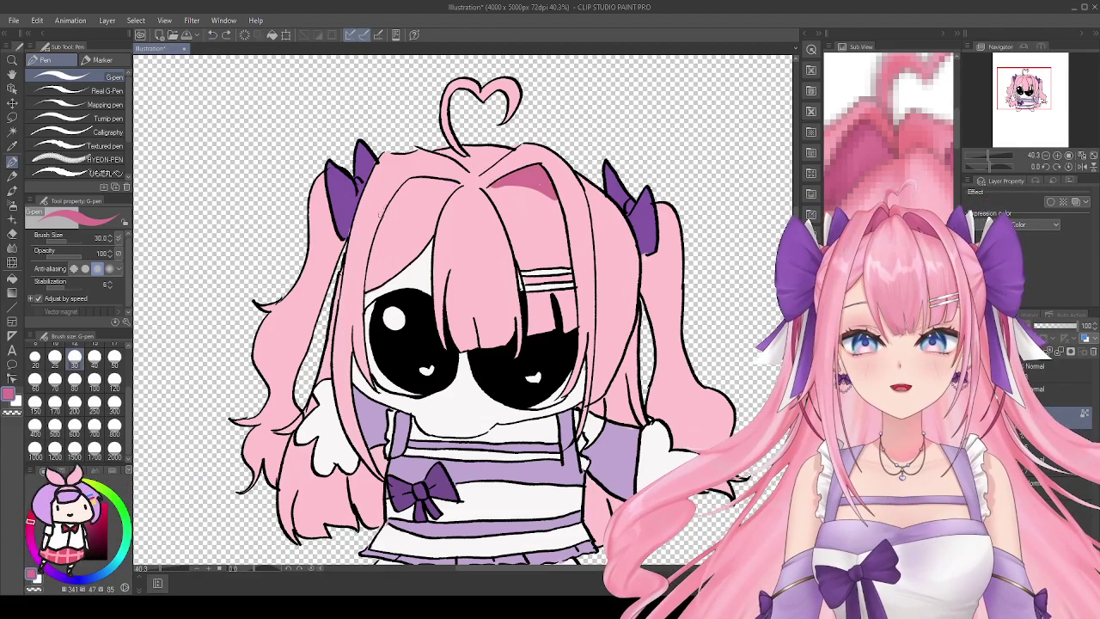
pyautogui.moveTo(423, 183); pyautogui.dragTo(459, 182)
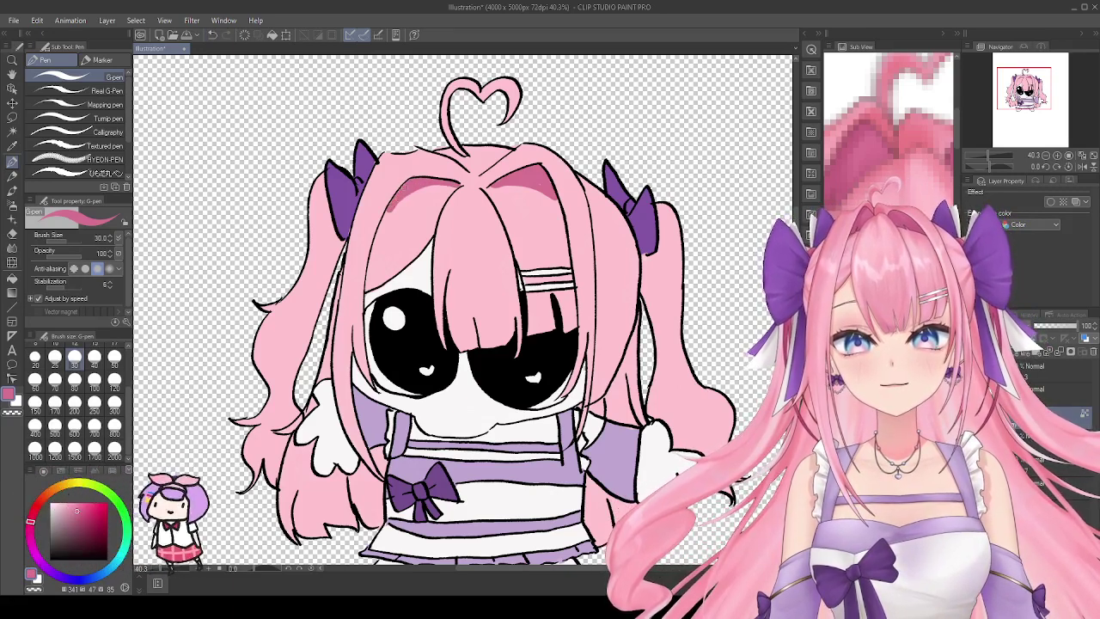
pyautogui.click(212, 35)
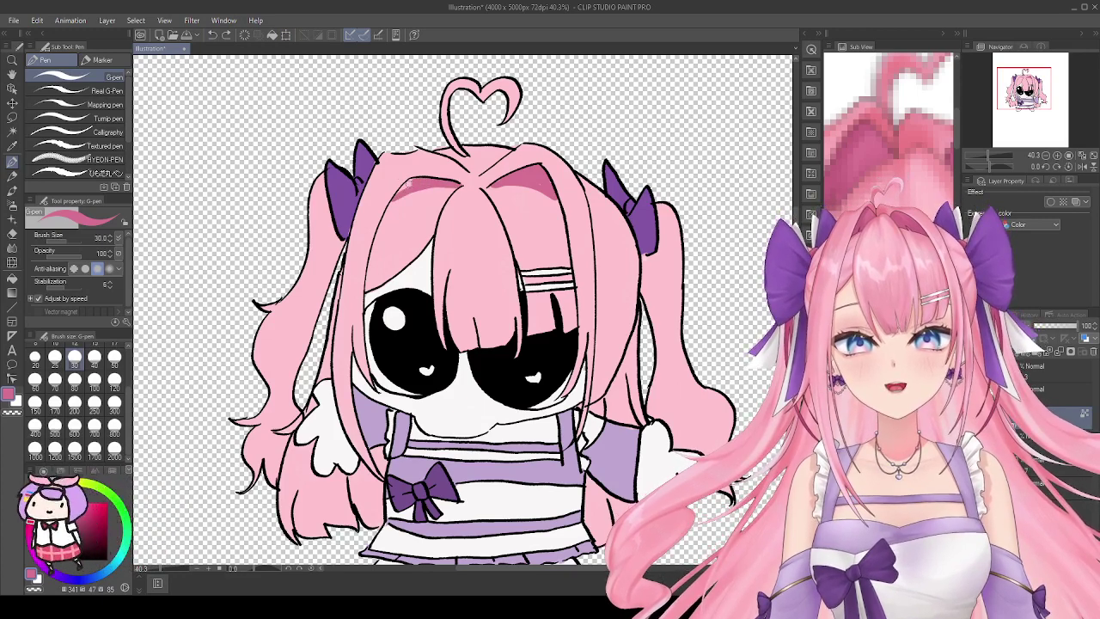
pyautogui.scroll(-2, 411, 182)
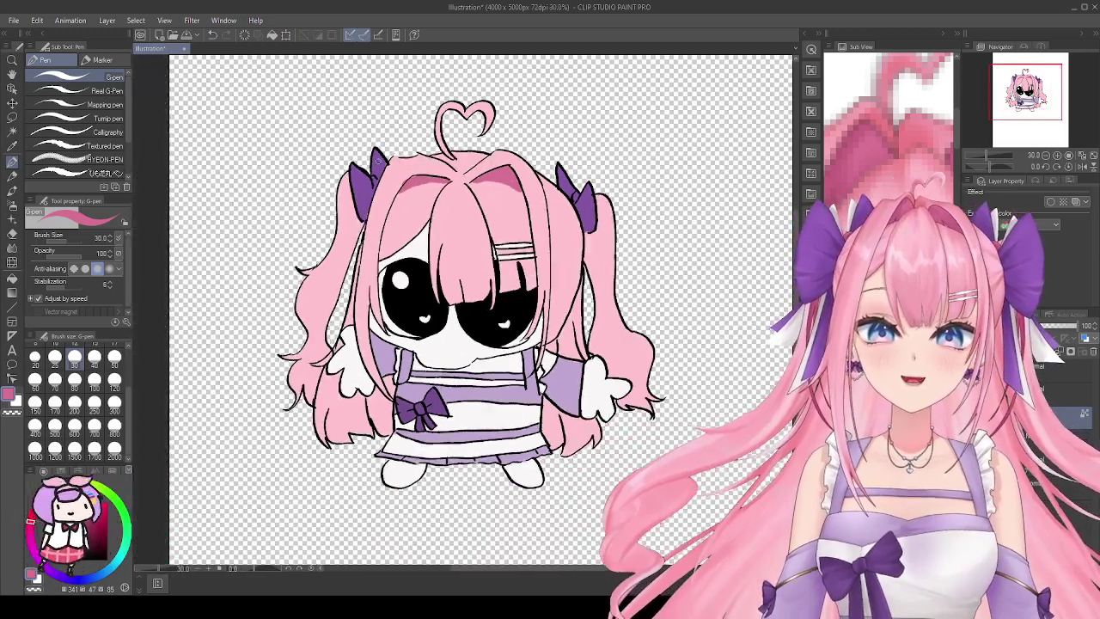
# Step: Try shading the back hair on both sides of the dress dark pink with the G-pen, and undo all the dark hair shading
pyautogui.scroll(-1, 393, 249)
pyautogui.scroll(2, 400, 224)
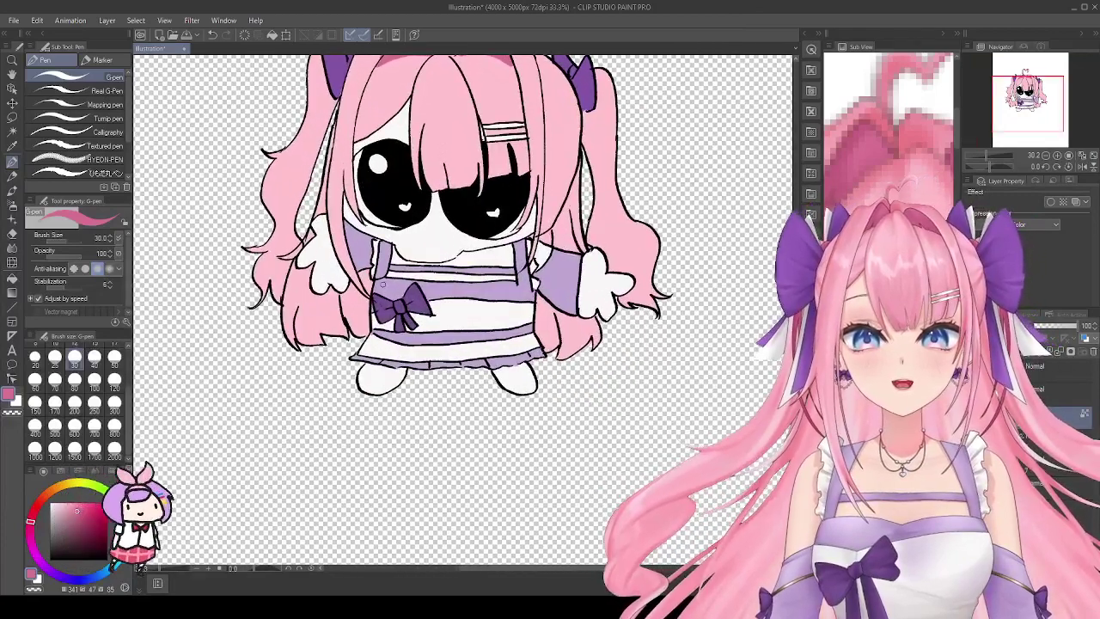
pyautogui.scroll(2, 384, 284)
pyautogui.moveTo(362, 268)
pyautogui.mouseDown()
pyautogui.moveTo(331, 309)
pyautogui.moveTo(349, 348)
pyautogui.moveTo(329, 286)
pyautogui.moveTo(359, 332)
pyautogui.moveTo(335, 283)
pyautogui.moveTo(368, 319)
pyautogui.moveTo(356, 353)
pyautogui.mouseUp()
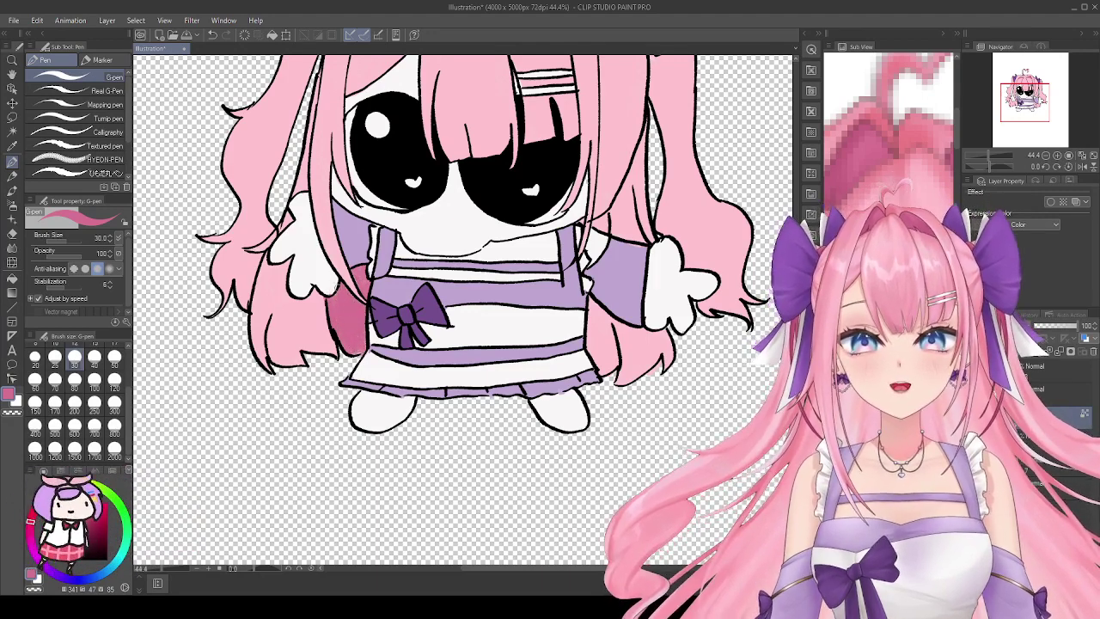
pyautogui.moveTo(327, 303); pyautogui.dragTo(335, 354)
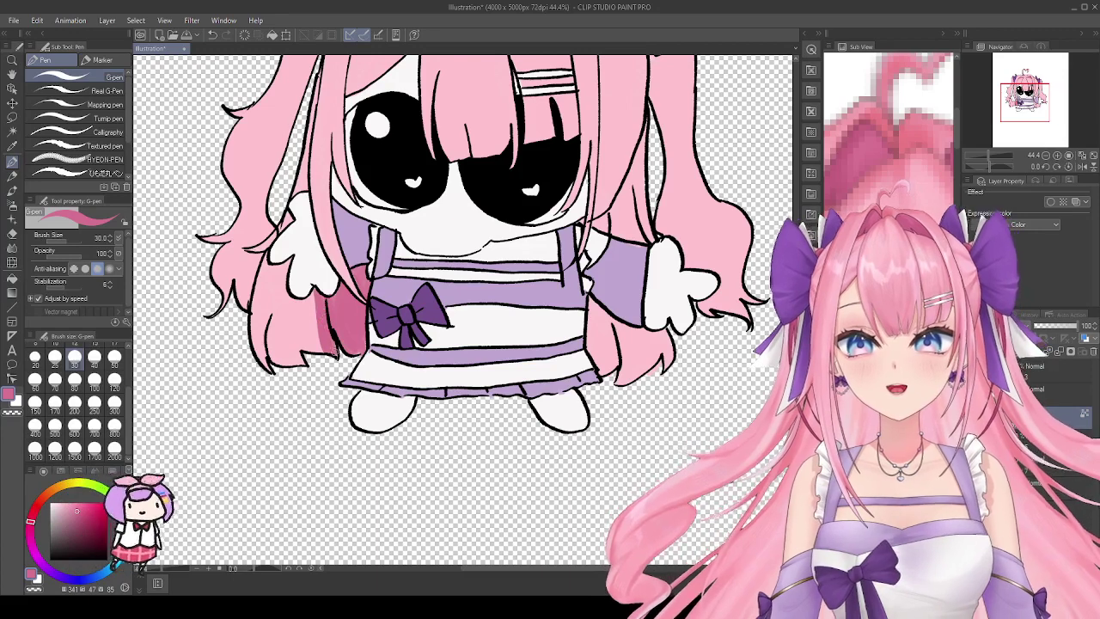
pyautogui.moveTo(314, 305)
pyautogui.mouseDown()
pyautogui.moveTo(307, 348)
pyautogui.moveTo(306, 296)
pyautogui.mouseUp()
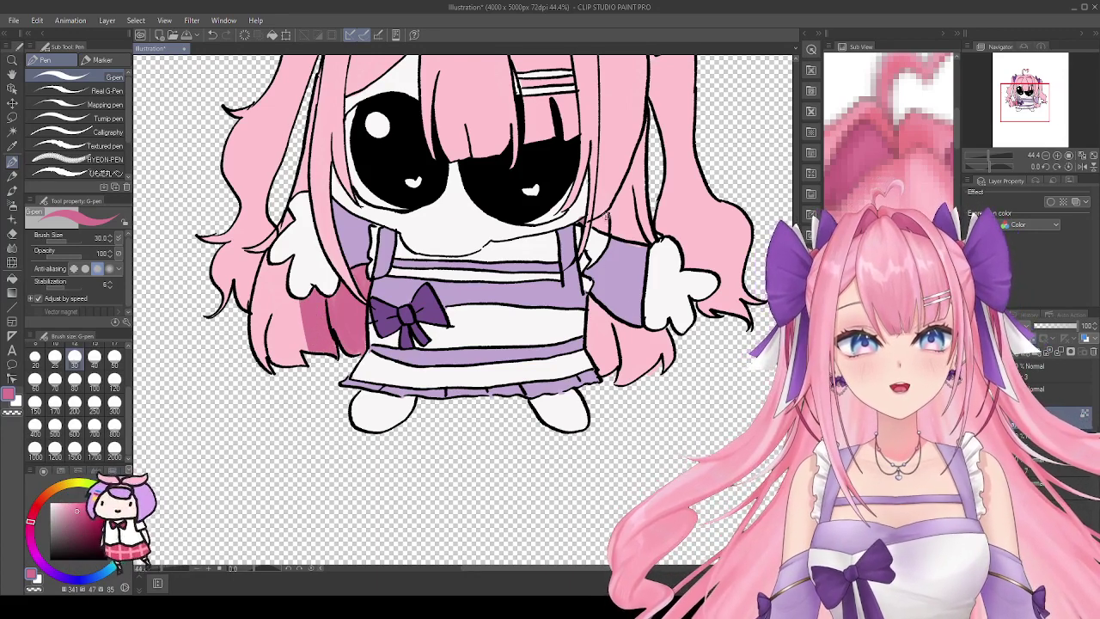
pyautogui.moveTo(606, 283)
pyautogui.mouseDown()
pyautogui.moveTo(619, 378)
pyautogui.moveTo(601, 305)
pyautogui.moveTo(591, 361)
pyautogui.moveTo(620, 389)
pyautogui.moveTo(624, 344)
pyautogui.moveTo(639, 392)
pyautogui.mouseUp()
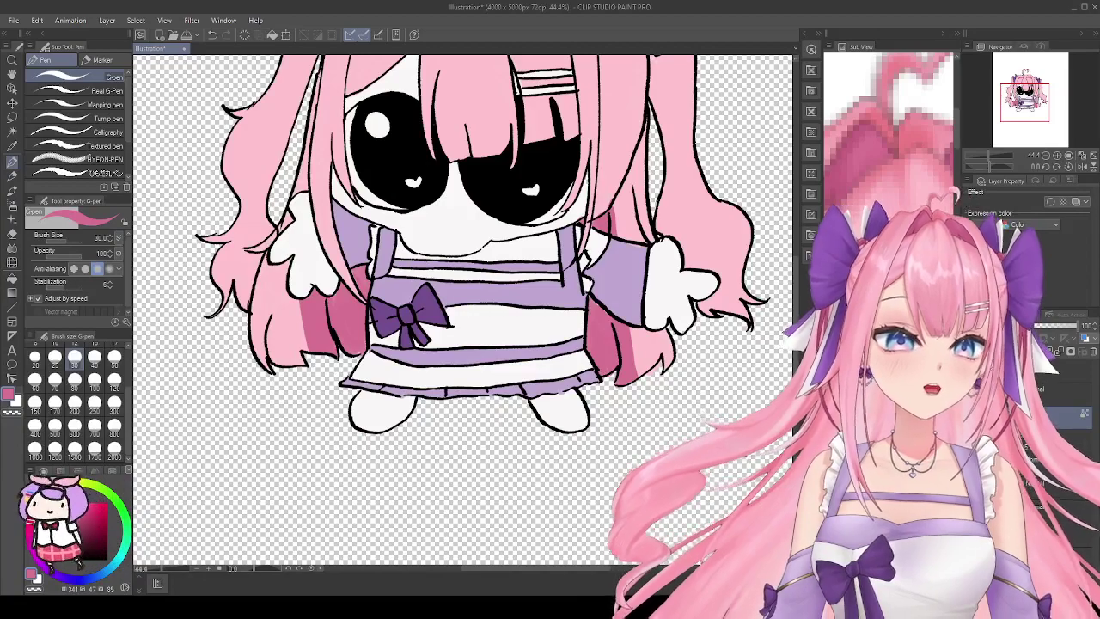
pyautogui.scroll(-2, 327, 406)
pyautogui.scroll(2, 334, 151)
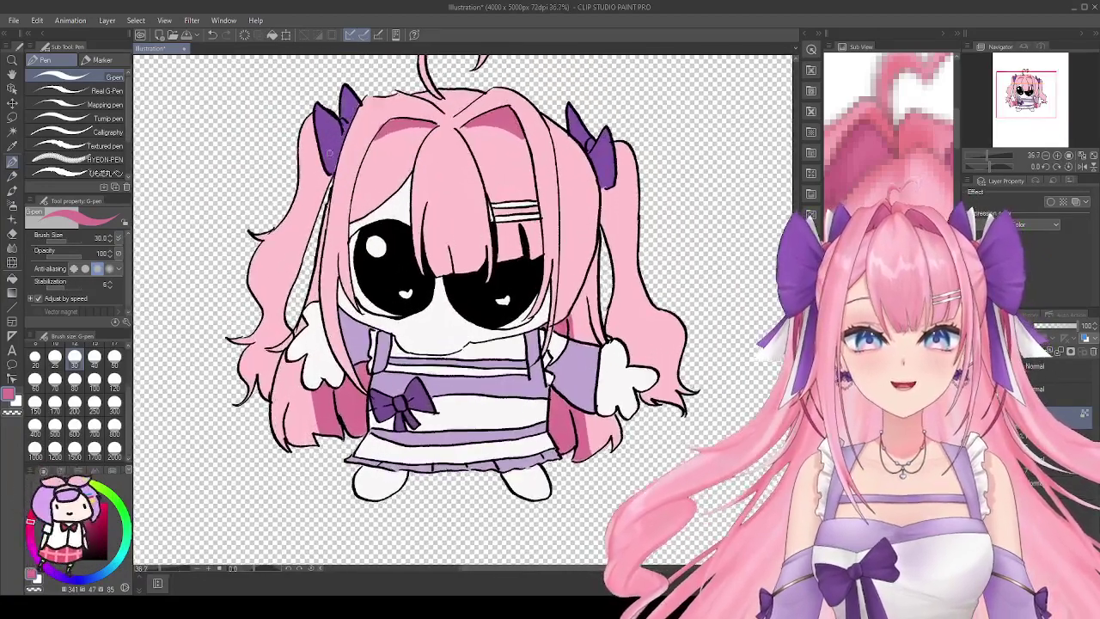
pyautogui.scroll(-4, 334, 151)
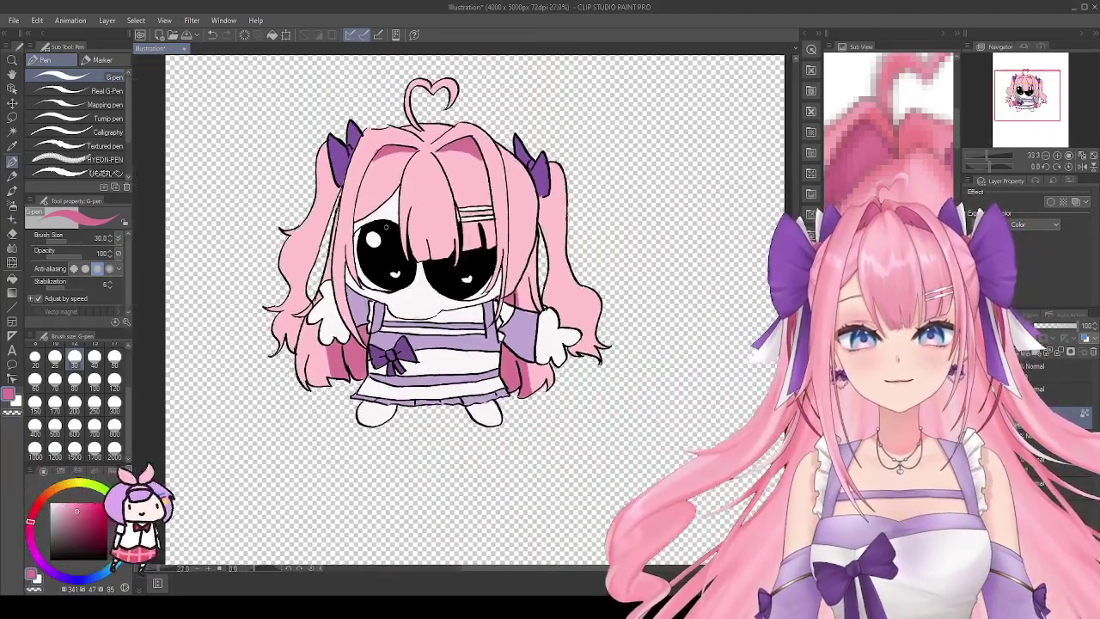
pyautogui.scroll(-1, 379, 238)
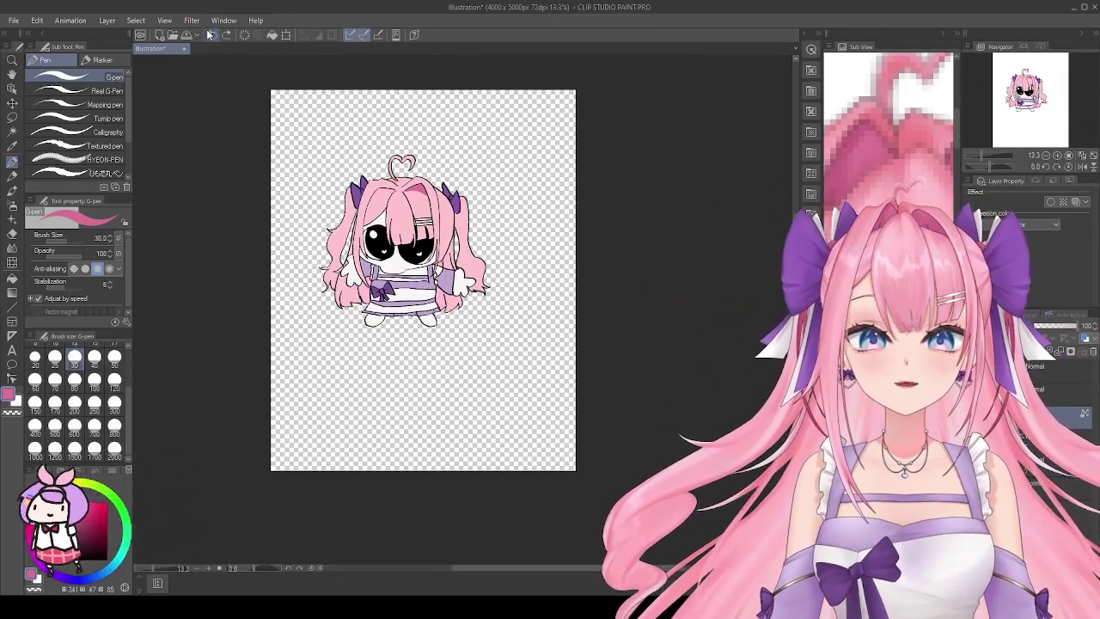
# Step: Paint a reddish-pink blush stroke across each cheek below the eyes with the G-pen at size 100
pyautogui.scroll(5, 413, 191)
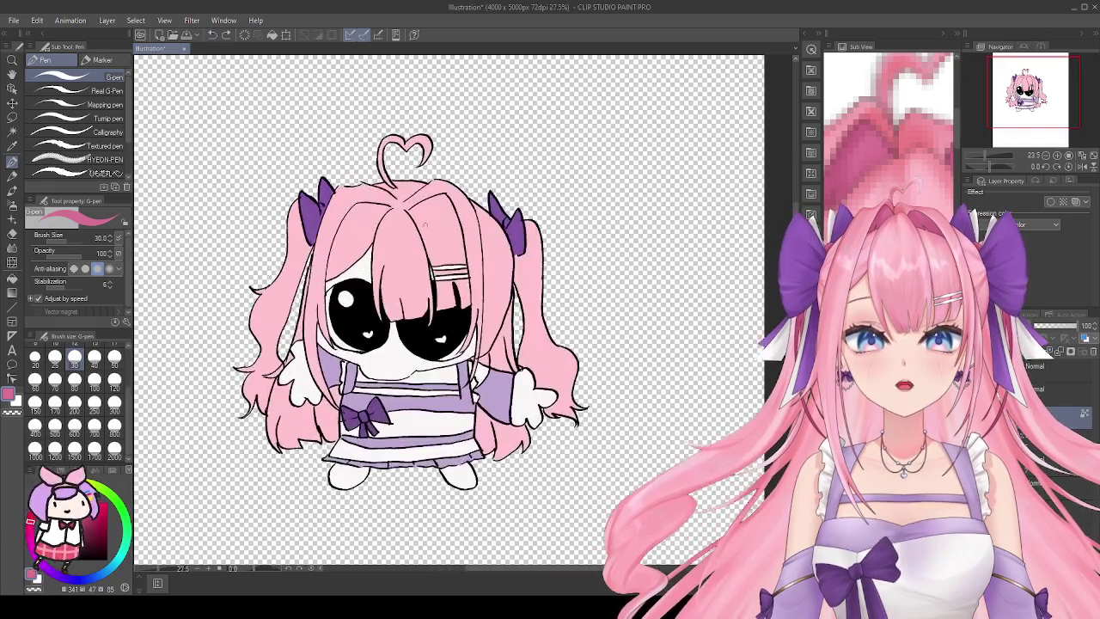
pyautogui.scroll(1, 425, 232)
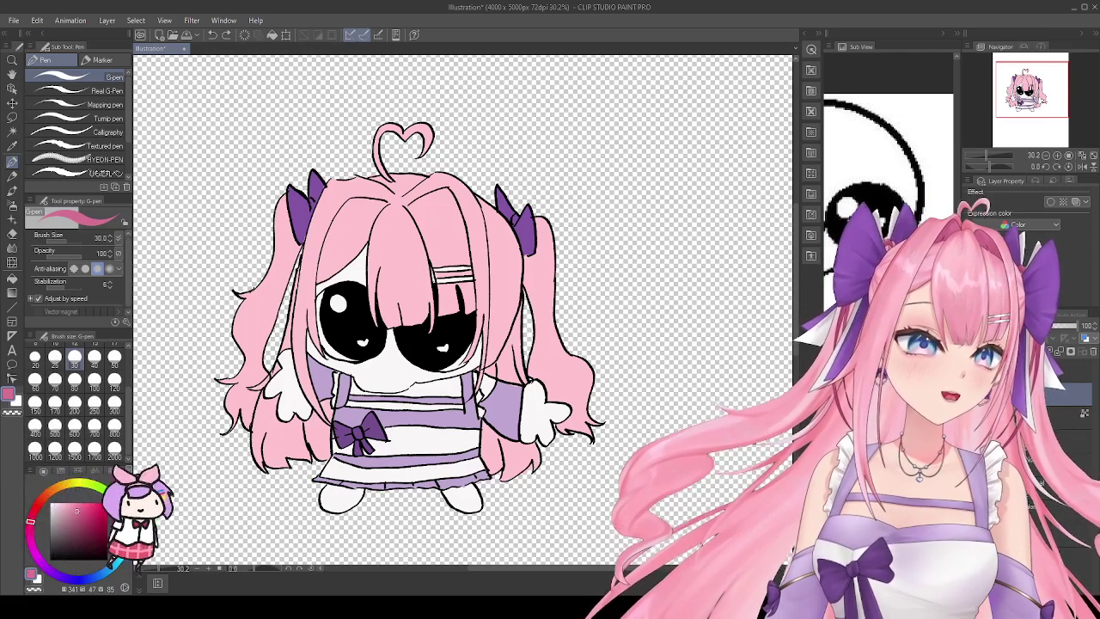
pyautogui.hotkey('ctrl', '+')
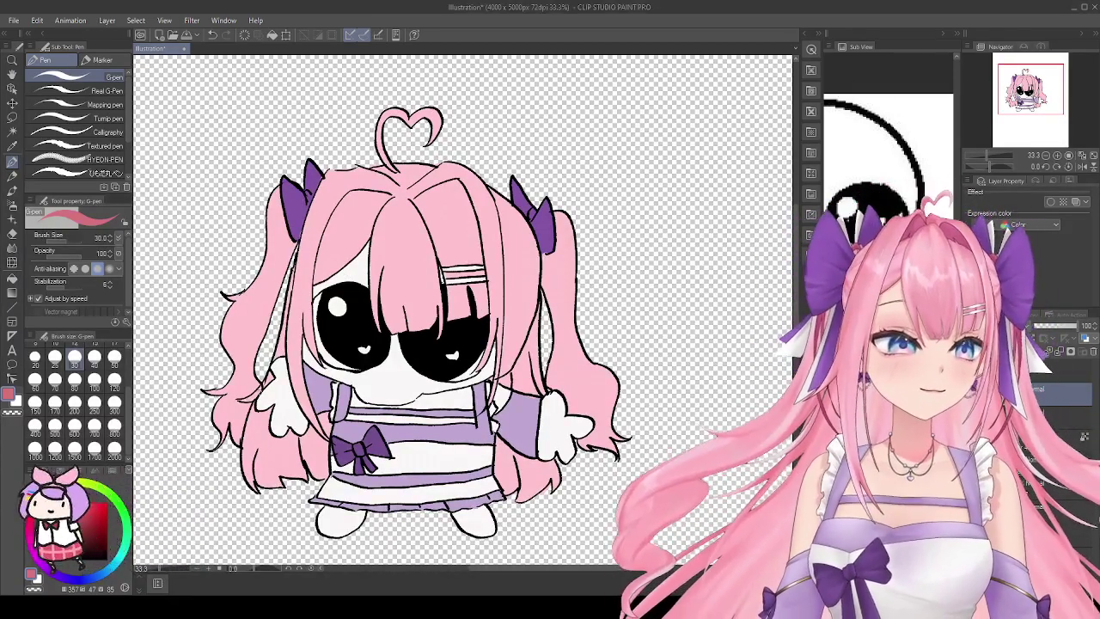
pyautogui.click(95, 379)
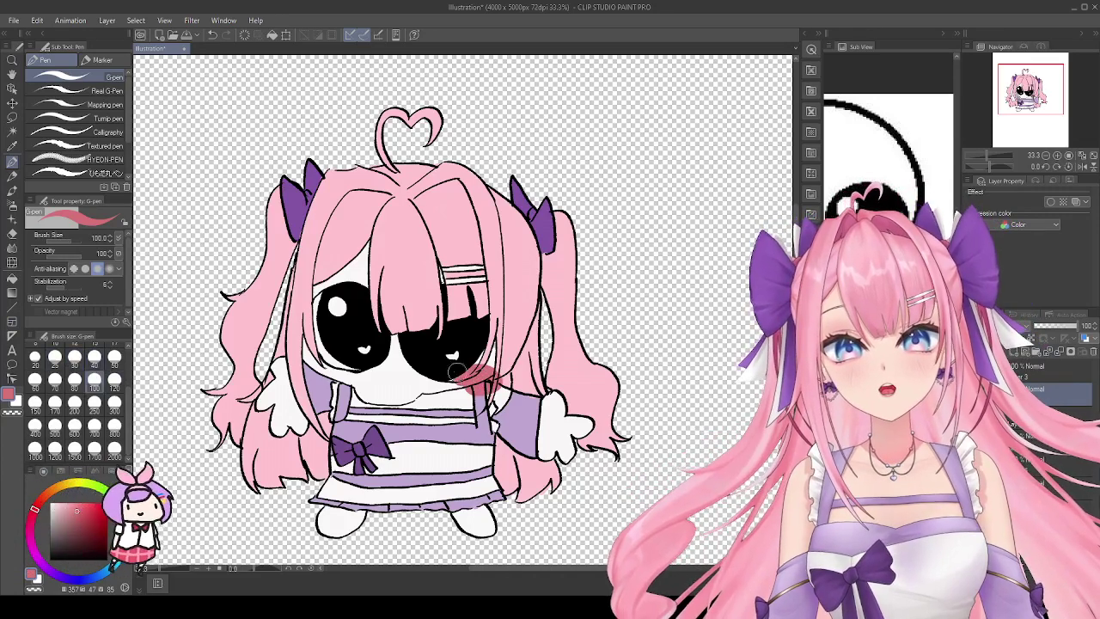
pyautogui.moveTo(292, 375); pyautogui.dragTo(342, 361)
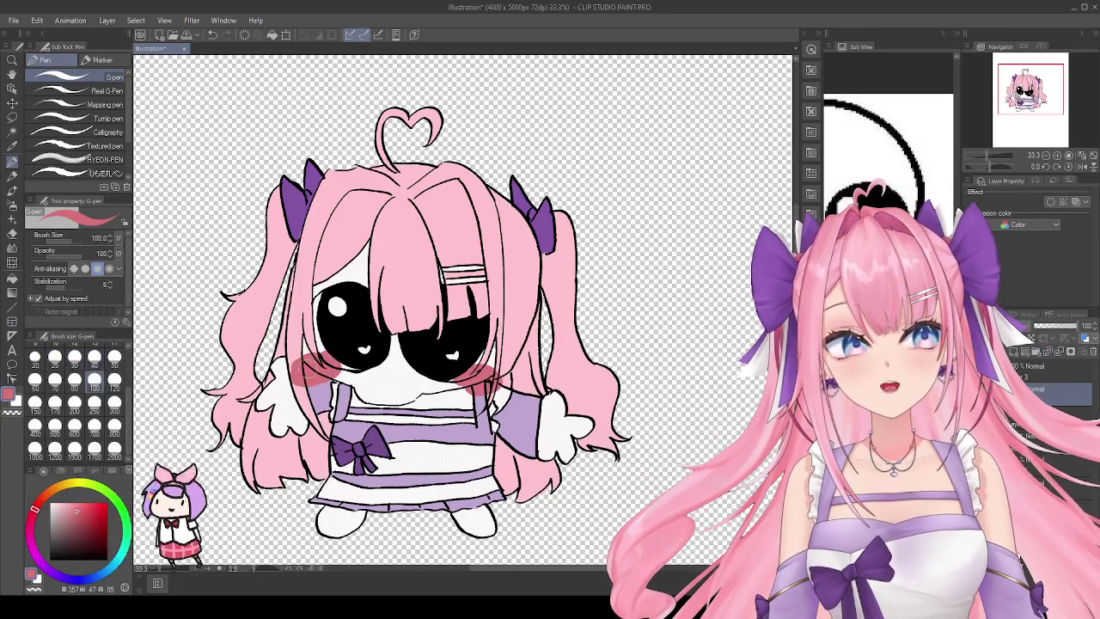
# Step: Try softening the cheek blush with the Blend tool at size 800, and undo the stroke
pyautogui.press('j')
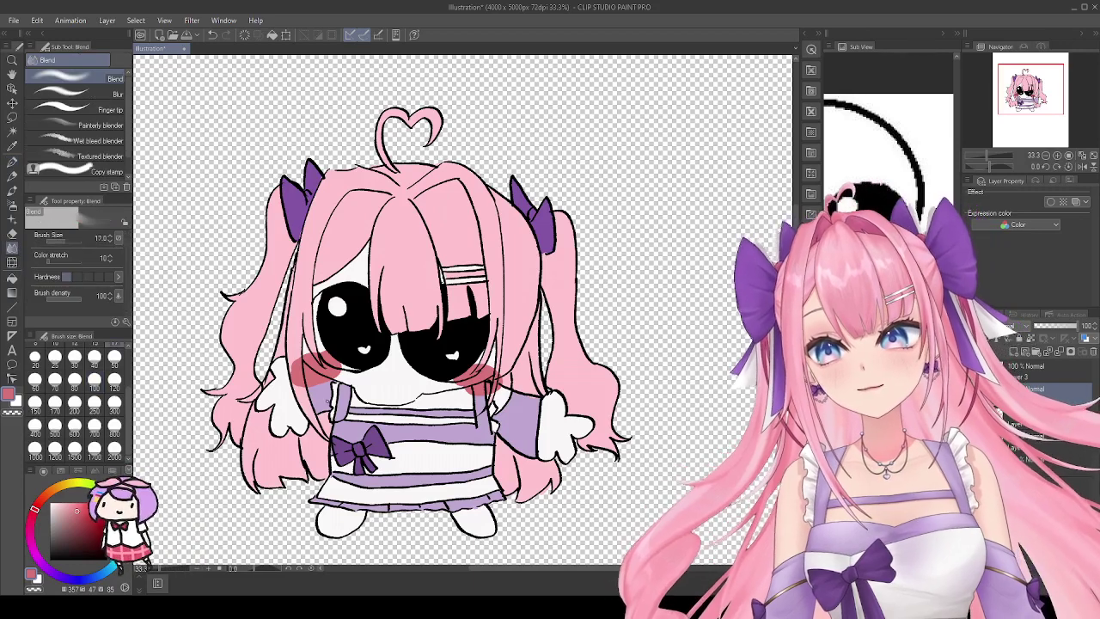
pyautogui.keyDown('ctrl'); pyautogui.keyDown('alt'); pyautogui.moveTo(395, 327); pyautogui.dragTo(533, 326); pyautogui.keyUp('alt'); pyautogui.keyUp('ctrl')
pyautogui.click(114, 425)
pyautogui.moveTo(309, 369); pyautogui.dragTo(378, 378)
pyautogui.hotkey('ctrl', 'z')
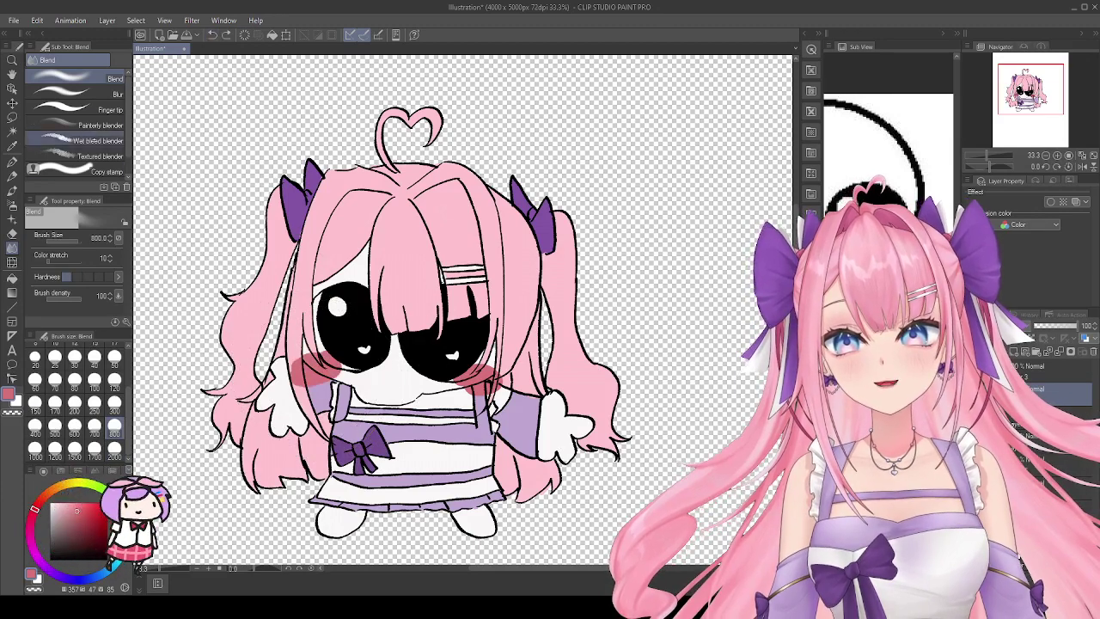
# Step: Soften the blush on both cheeks with the Blur tool at size 800
pyautogui.click(86, 93)
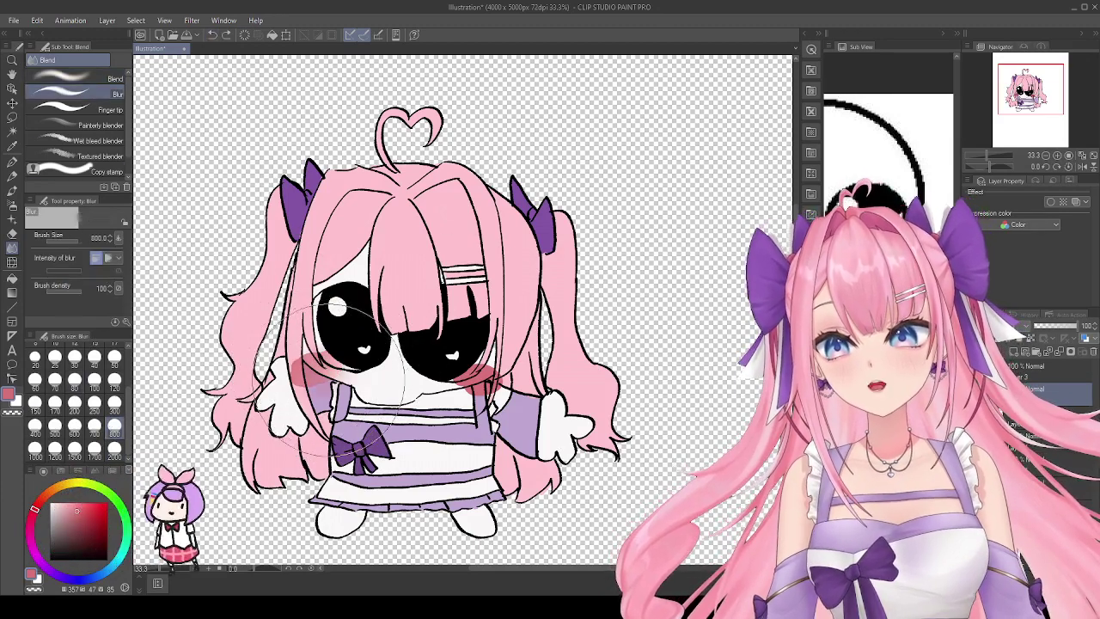
pyautogui.moveTo(340, 365)
pyautogui.mouseDown()
pyautogui.moveTo(369, 378)
pyautogui.moveTo(404, 361)
pyautogui.moveTo(482, 378)
pyautogui.moveTo(387, 370)
pyautogui.mouseUp()
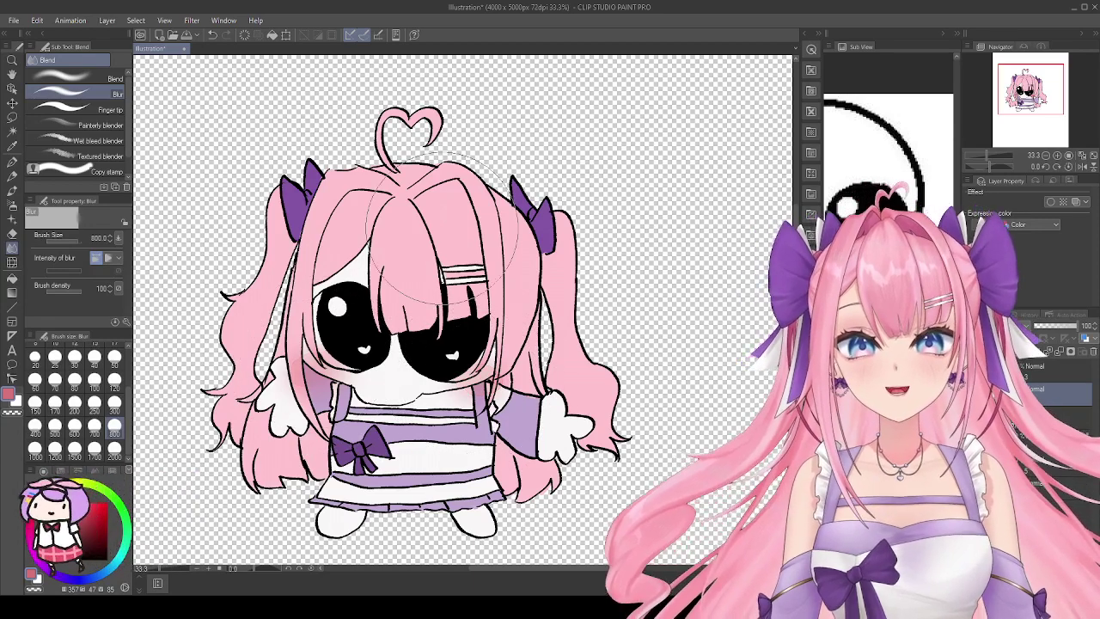
pyautogui.scroll(-4, 447, 224)
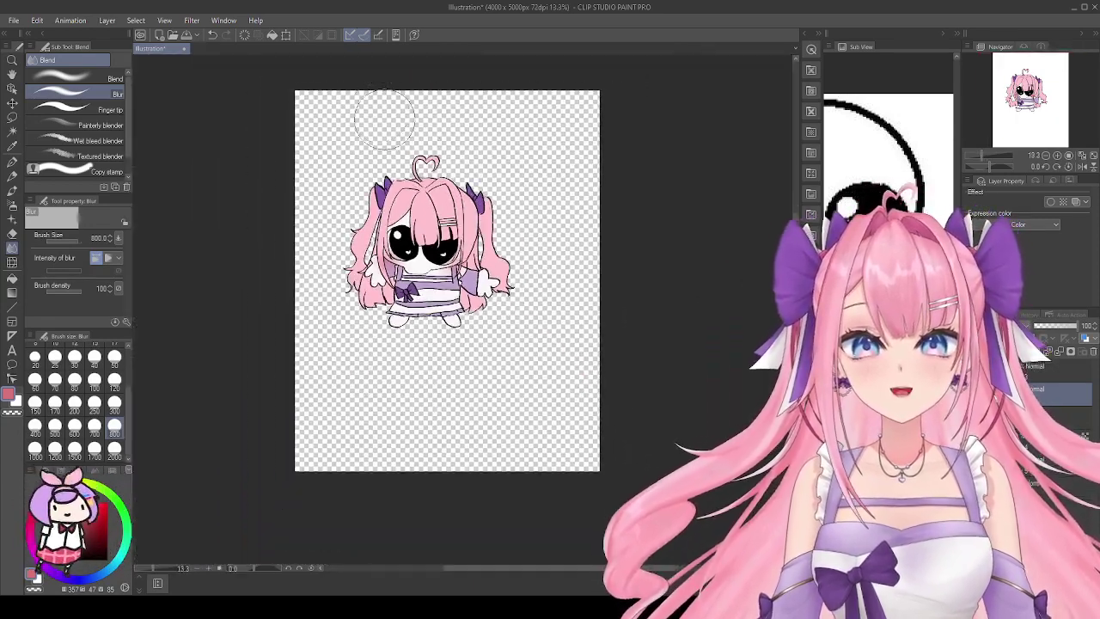
pyautogui.scroll(3, 384, 121)
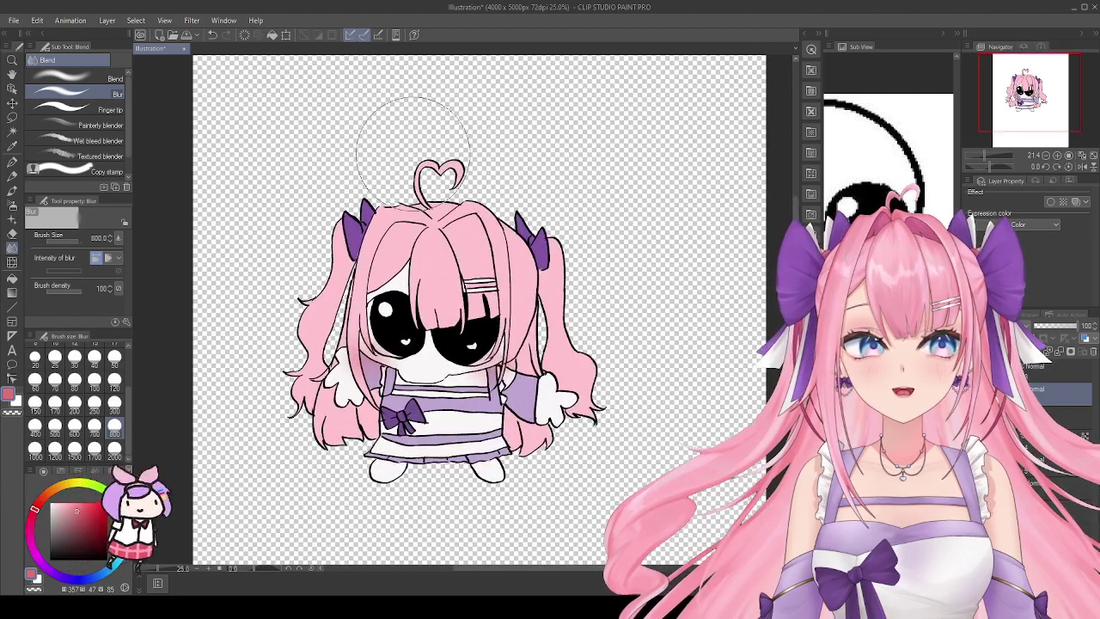
# Step: Add short reddish-pink blush strokes at the outer edge of both cheeks with the G-pen at size 100
pyautogui.press('p')
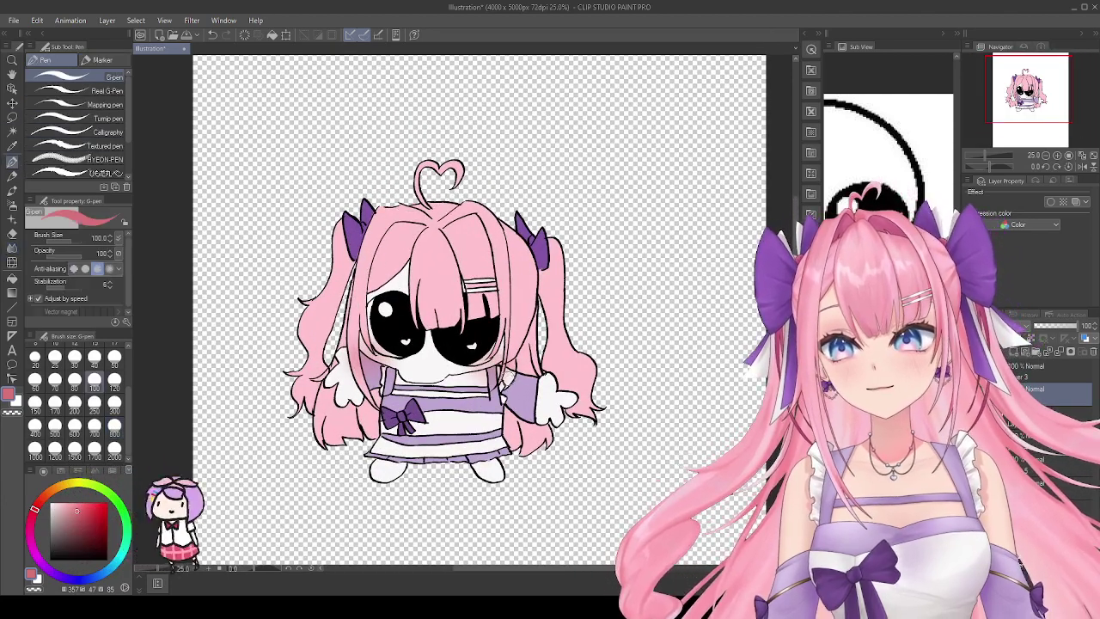
pyautogui.moveTo(496, 361); pyautogui.dragTo(479, 377)
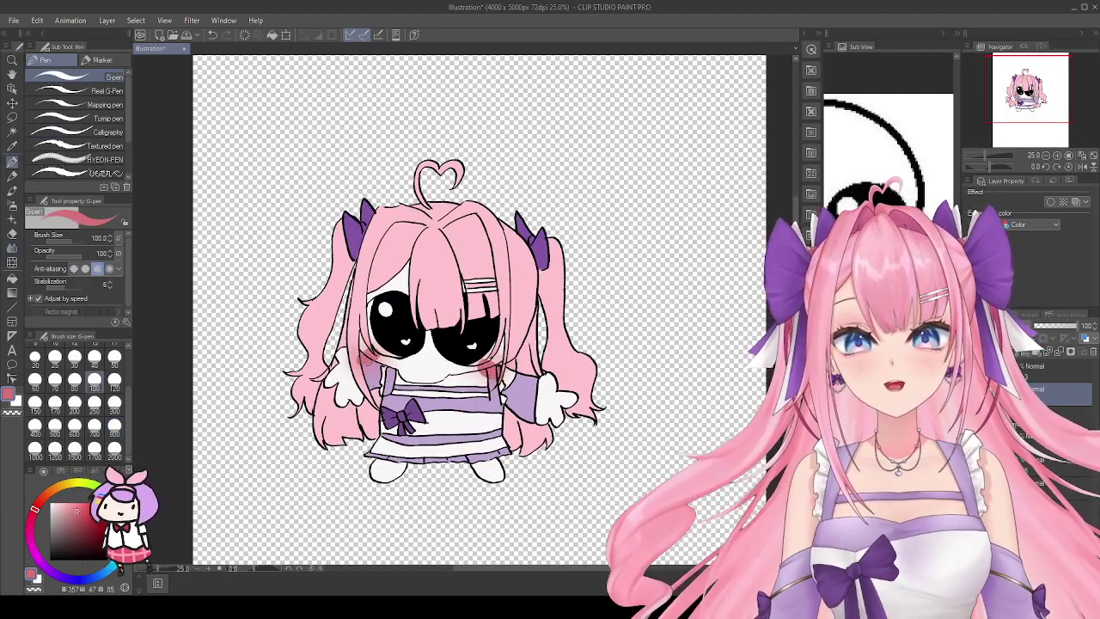
pyautogui.moveTo(371, 356); pyautogui.dragTo(361, 368)
# Step: Blur the added blush strokes on both cheeks with the Blur tool at size 500
pyautogui.press('j')
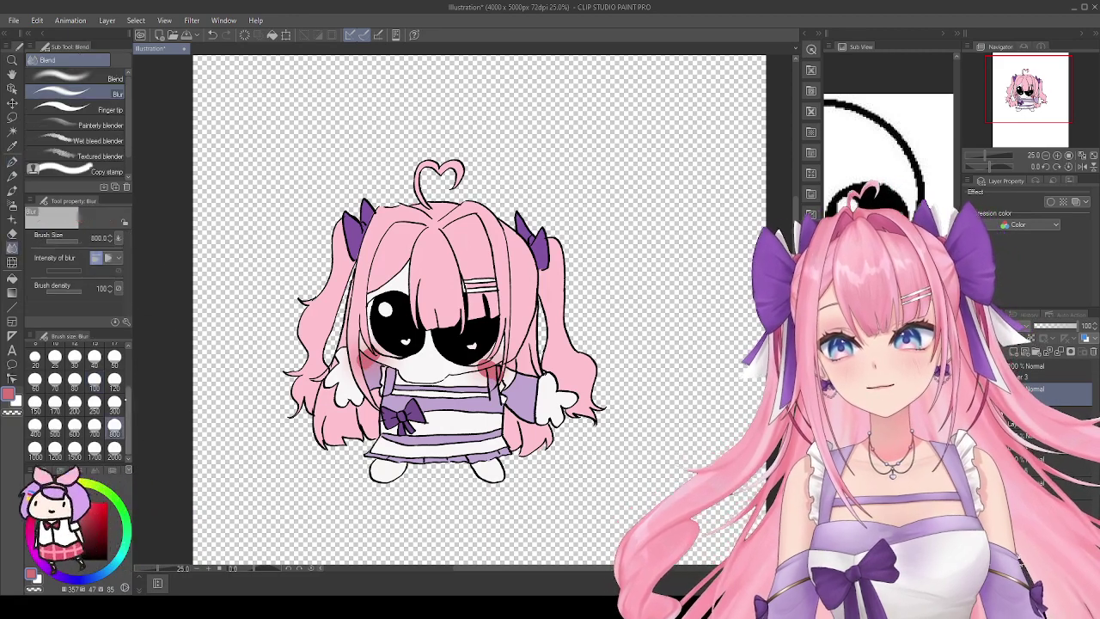
pyautogui.click(54, 424)
pyautogui.moveTo(500, 349)
pyautogui.mouseDown()
pyautogui.moveTo(507, 366)
pyautogui.moveTo(497, 352)
pyautogui.mouseUp()
pyautogui.scroll(-3, 554, 301)
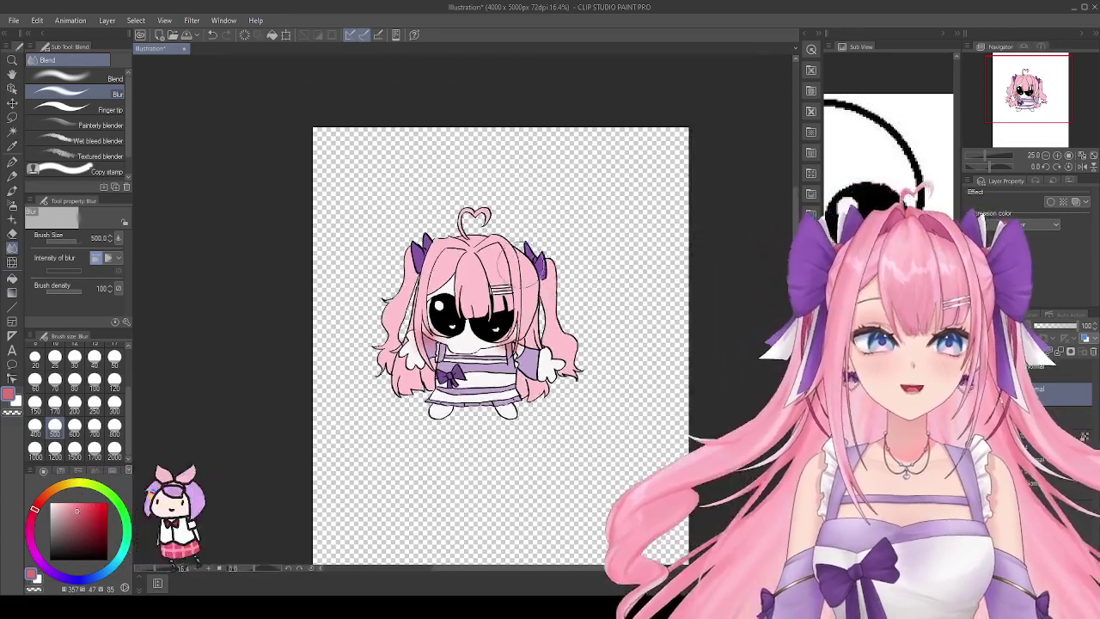
pyautogui.scroll(-2, 507, 344)
pyautogui.scroll(1, 507, 344)
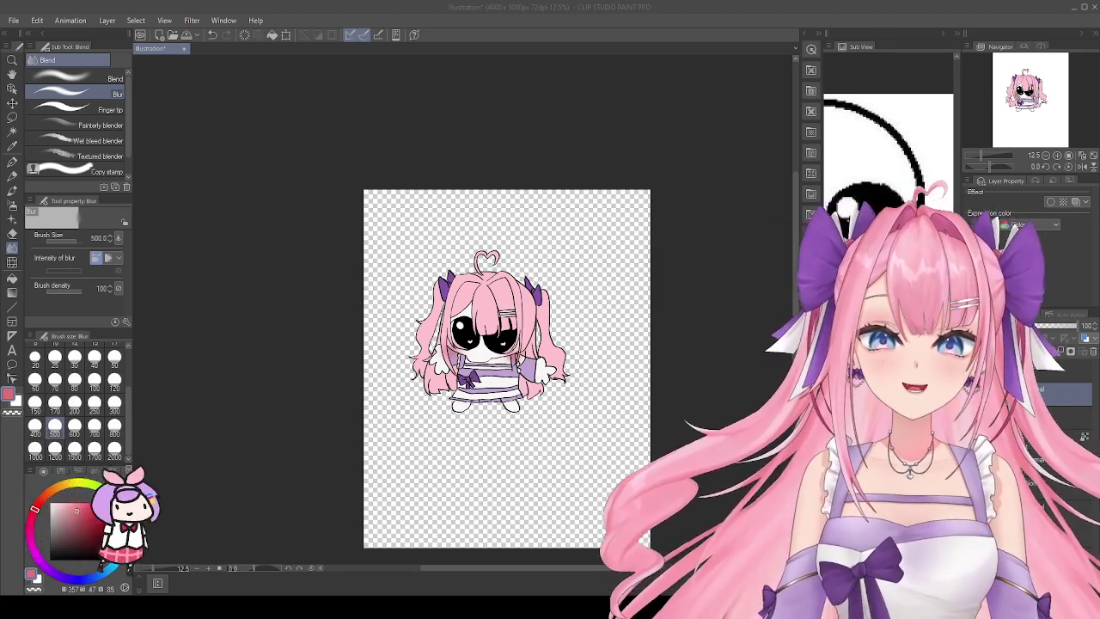
pyautogui.scroll(4, 507, 445)
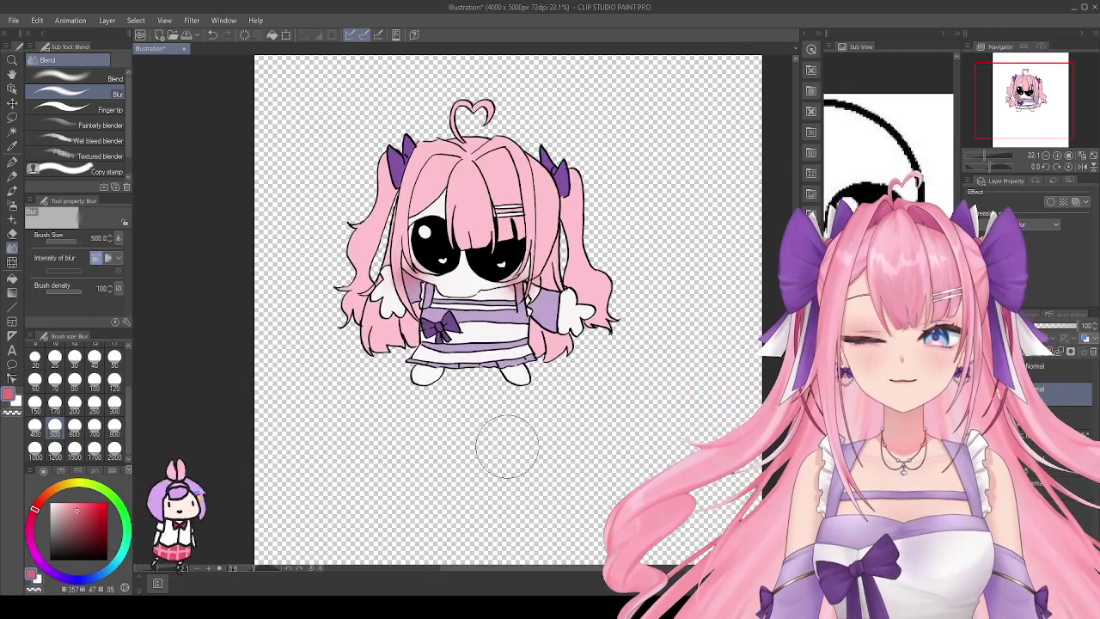
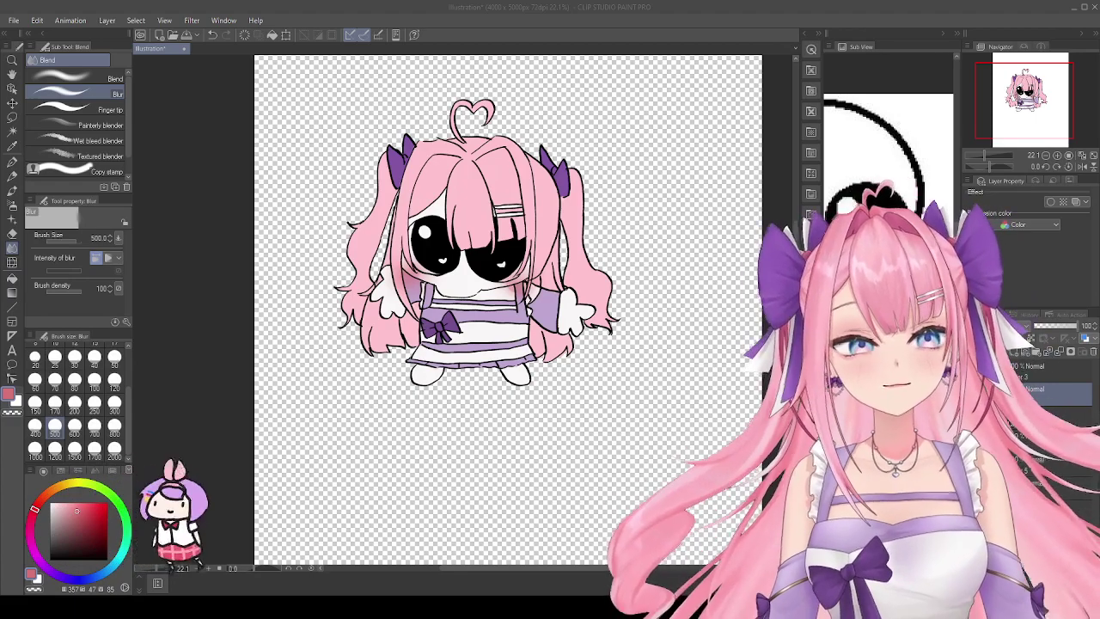
pyautogui.scroll(3, 489, 280)
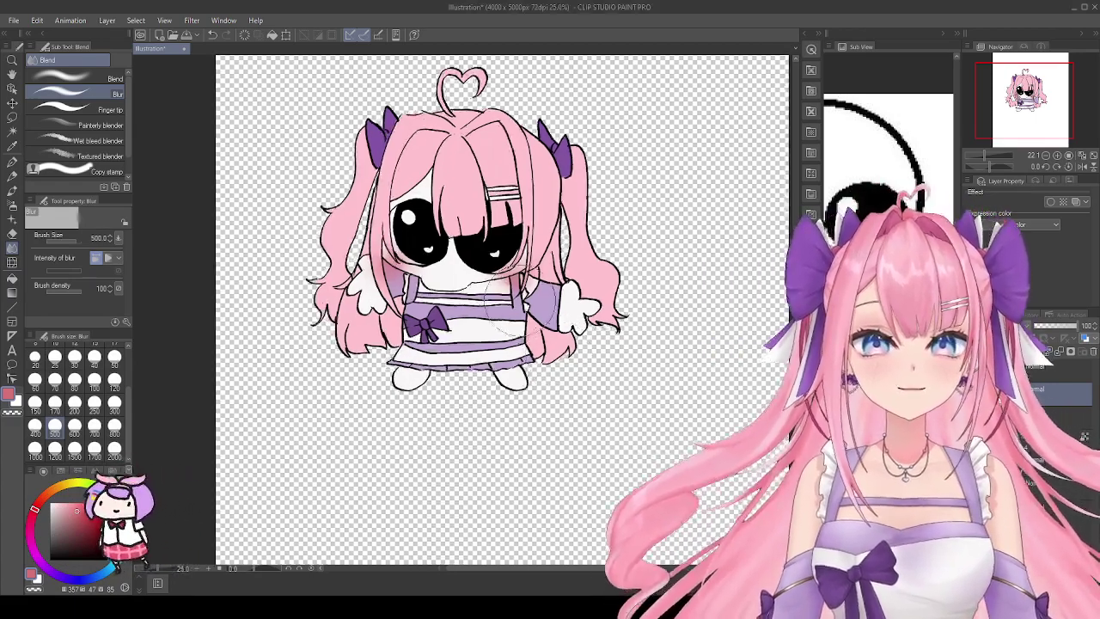
pyautogui.scroll(2, 467, 226)
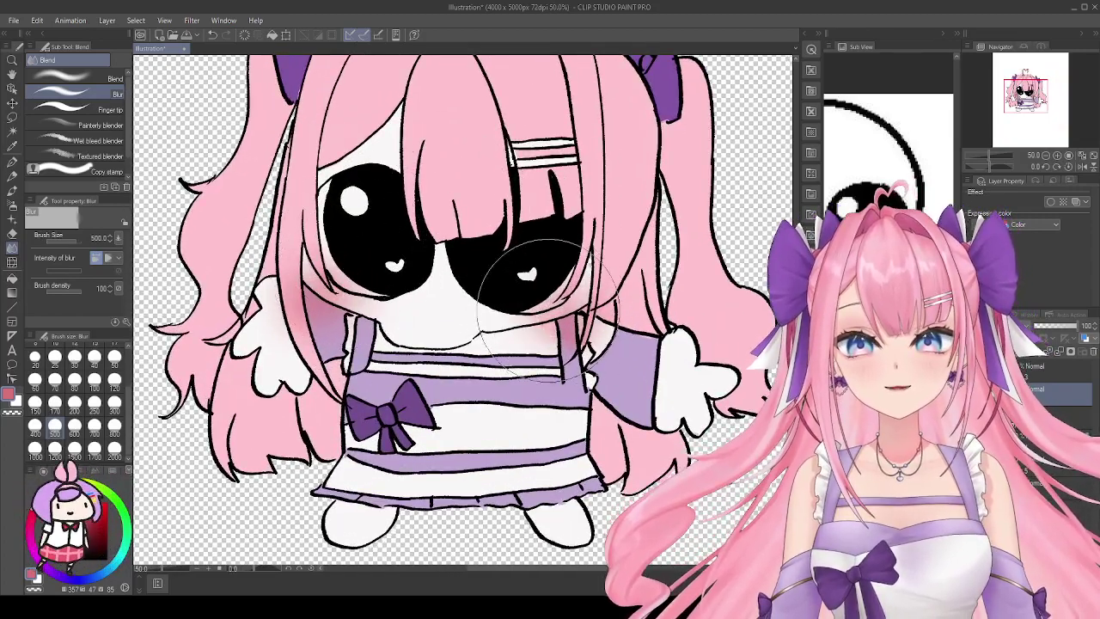
pyautogui.scroll(-4, 722, 240)
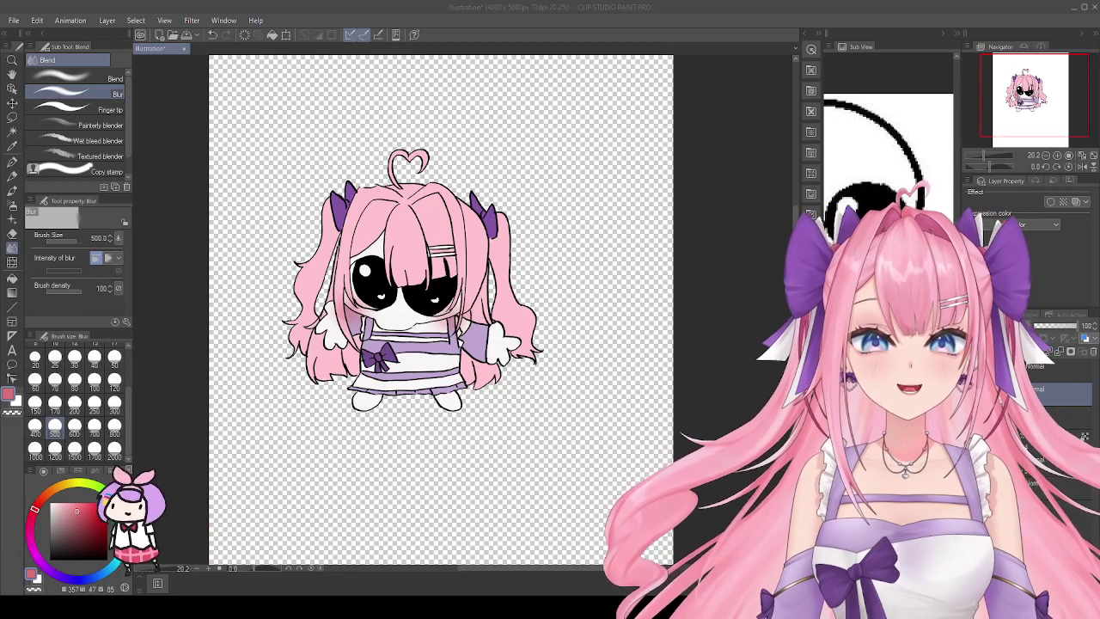
# Step: Crop the canvas closely around the chibi girl on all four sides, to about 2344 x 2448 px
pyautogui.click(510, 500)
pyautogui.scroll(-4, 510, 500)
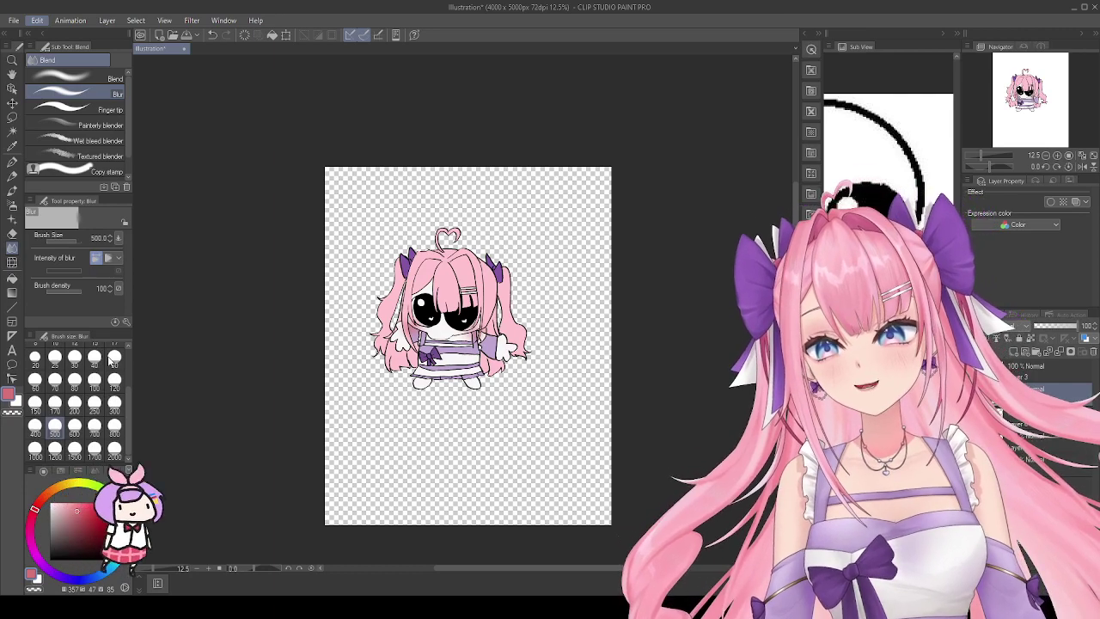
pyautogui.hotkey('ctrl', 'alt', 'c')
pyautogui.moveTo(469, 524); pyautogui.dragTo(475, 398)
pyautogui.moveTo(471, 170); pyautogui.dragTo(469, 221)
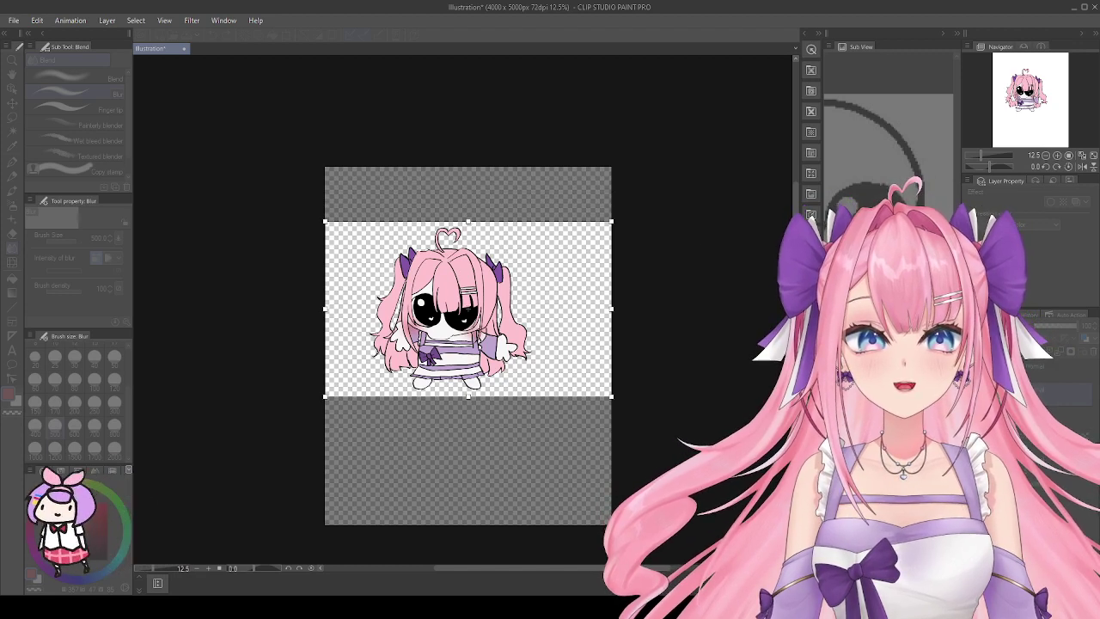
pyautogui.moveTo(623, 311); pyautogui.dragTo(553, 310)
pyautogui.moveTo(323, 312); pyautogui.dragTo(365, 311)
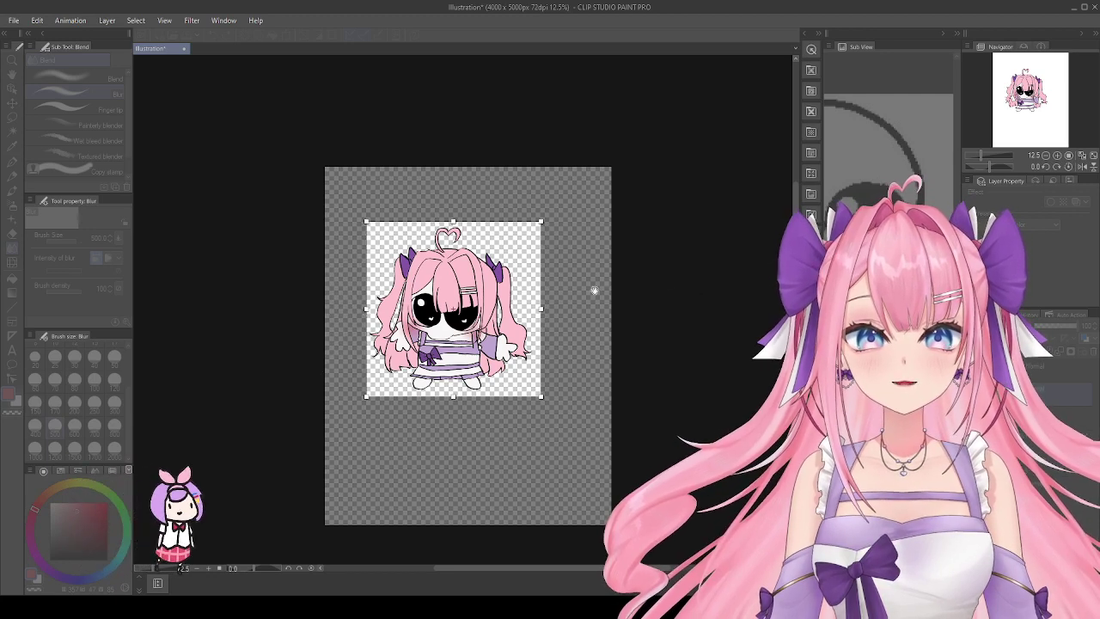
pyautogui.moveTo(541, 311); pyautogui.dragTo(534, 311)
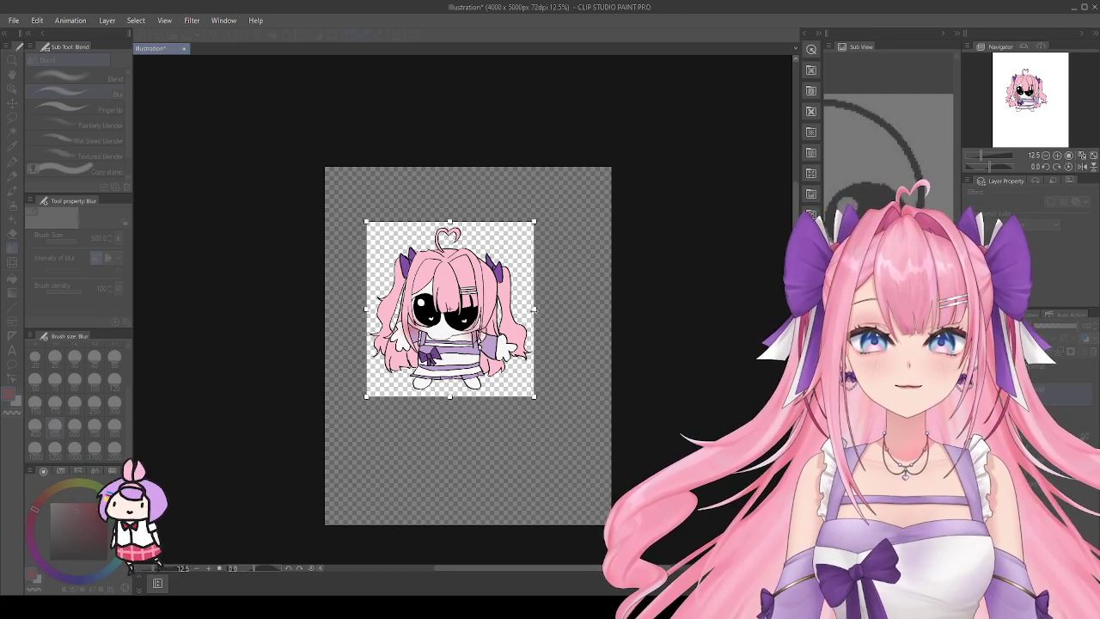
pyautogui.press('Escape')
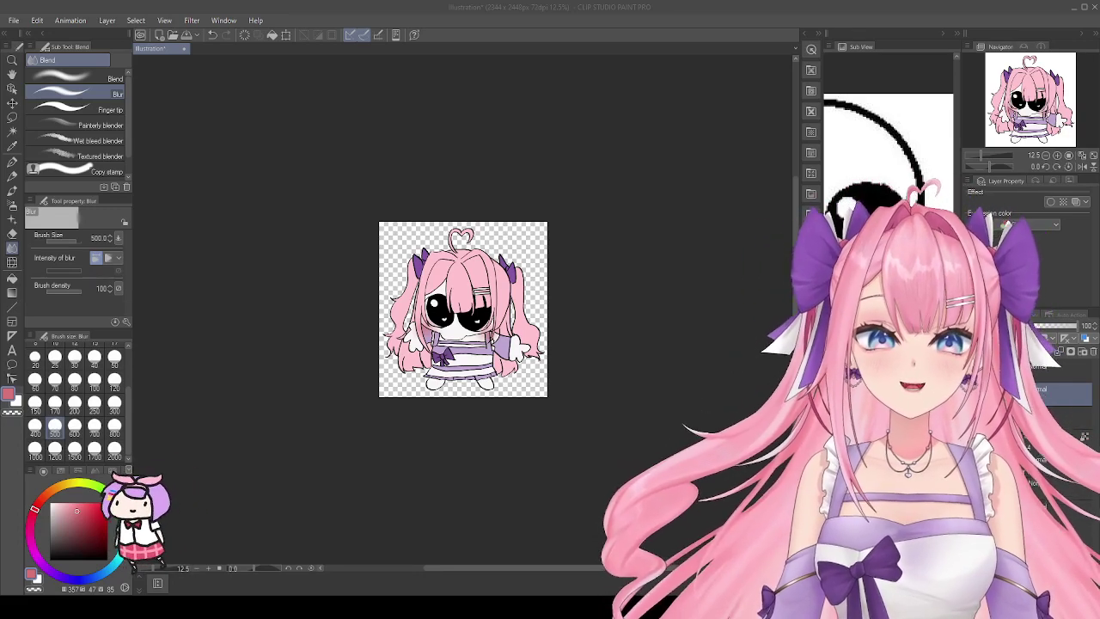
# Step: Save the cropped illustration under the file name cavdsddsvy
pyautogui.scroll(3, 519, 326)
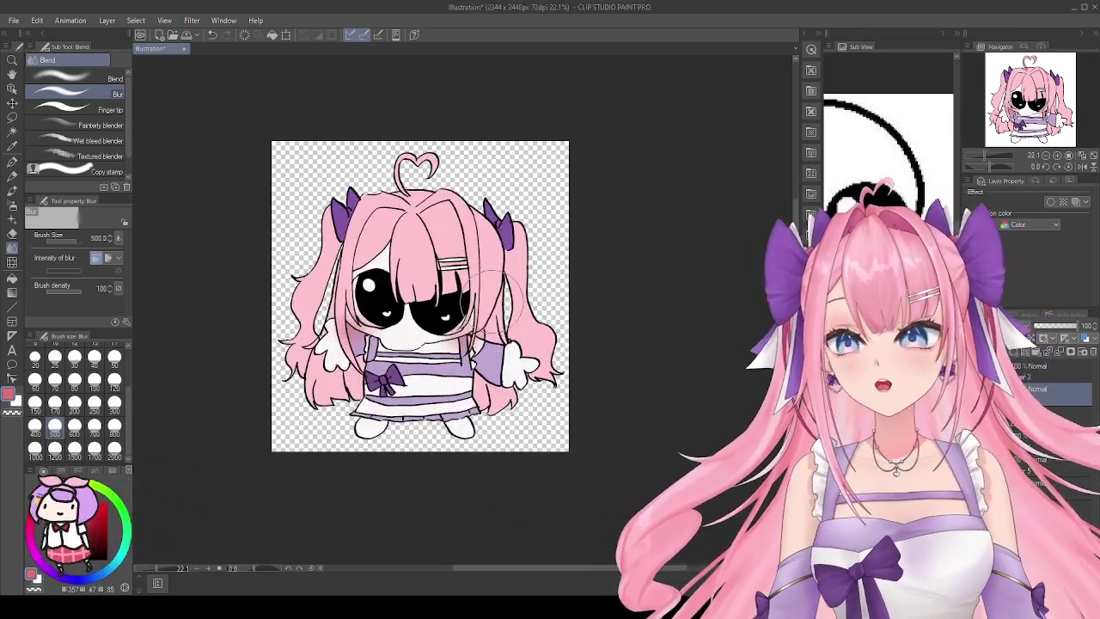
pyautogui.scroll(3, 490, 296)
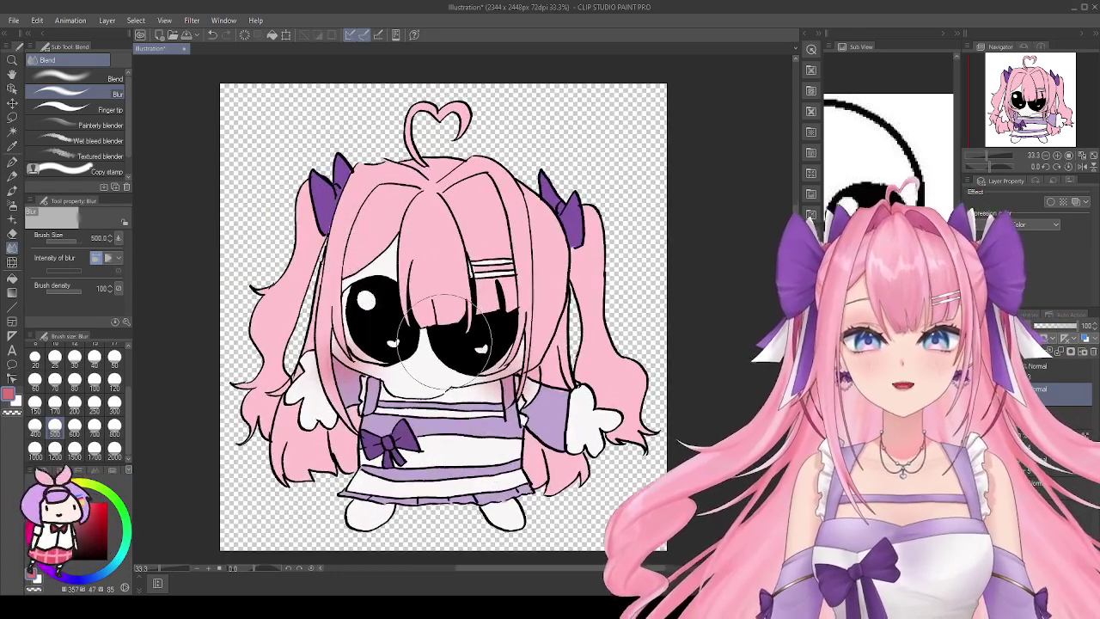
pyautogui.scroll(-2, 526, 259)
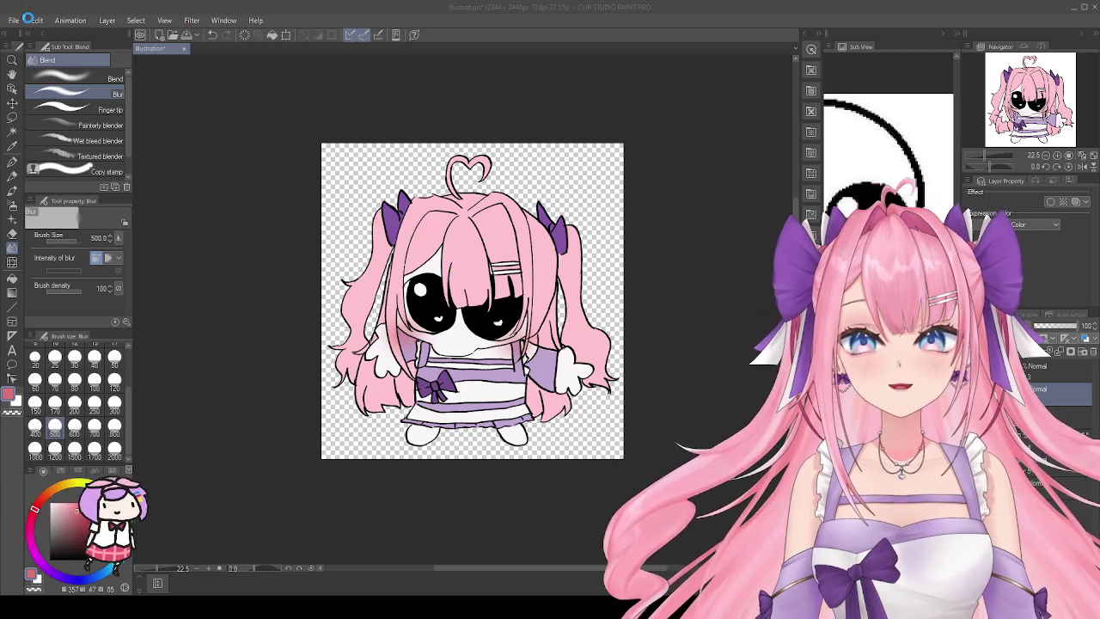
pyautogui.hotkey('ctrl', 's')
pyautogui.write('cavdsddsvy')
pyautogui.press('Return')
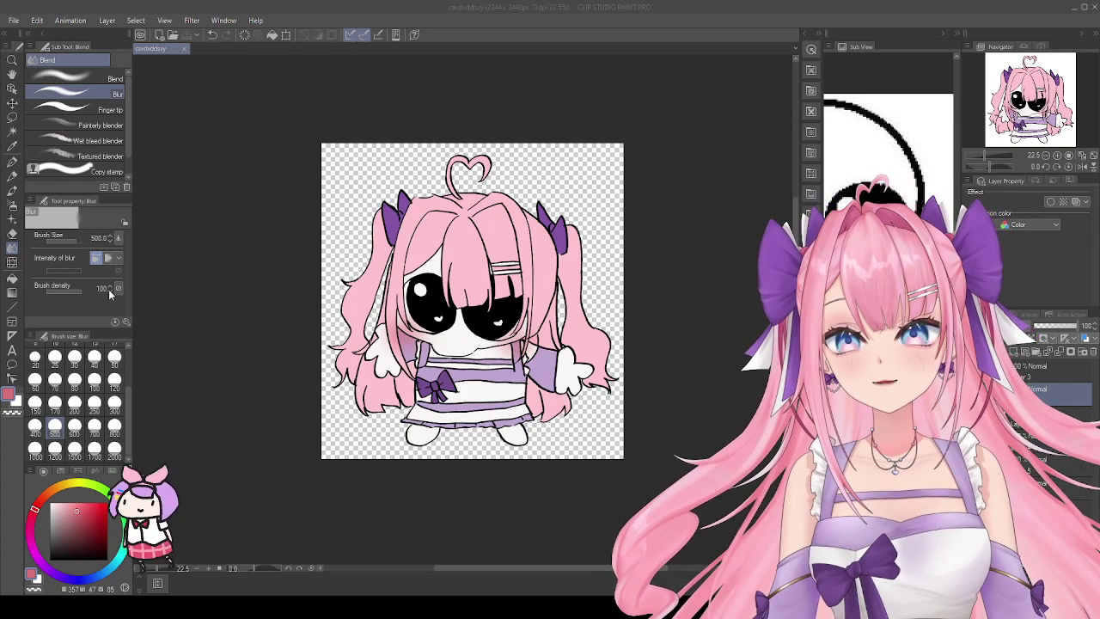